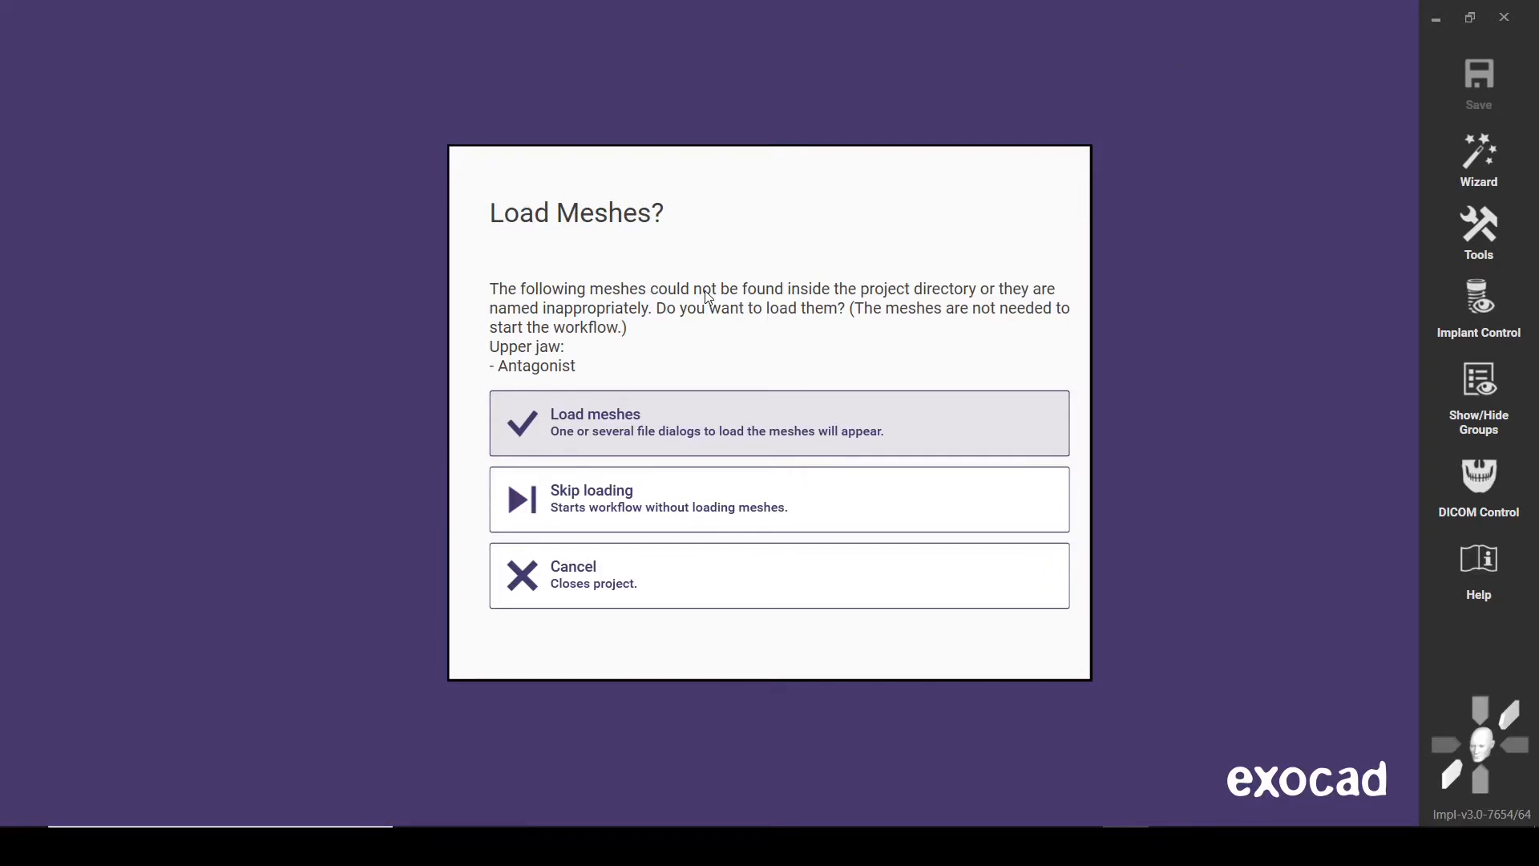
Load the upper jaw antagonist mesh from the case's scan folder and dismiss the screen settings notice
left_click(679, 430)
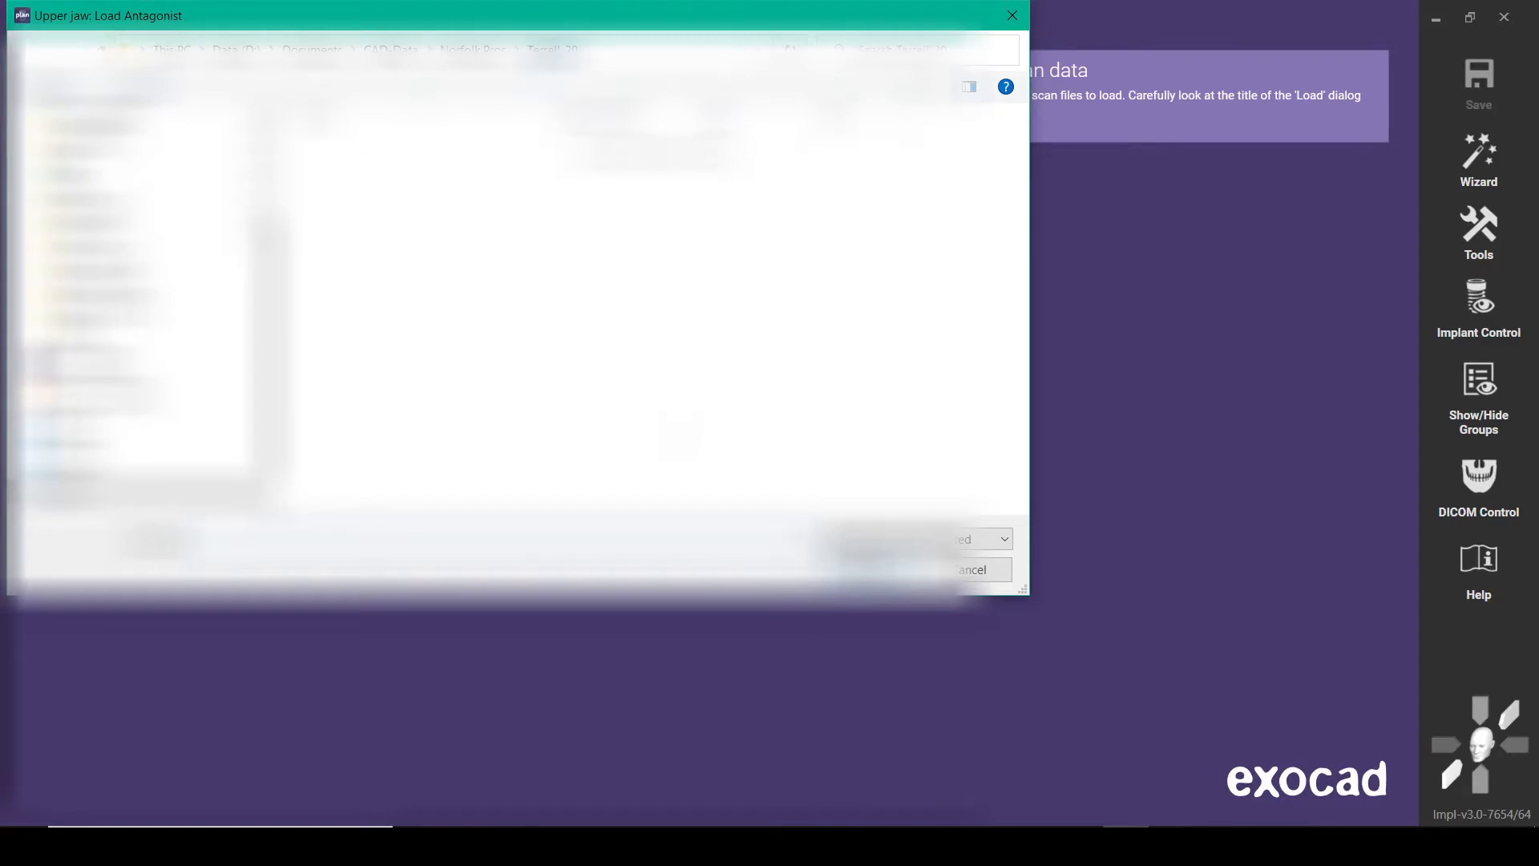
left_click(473, 50)
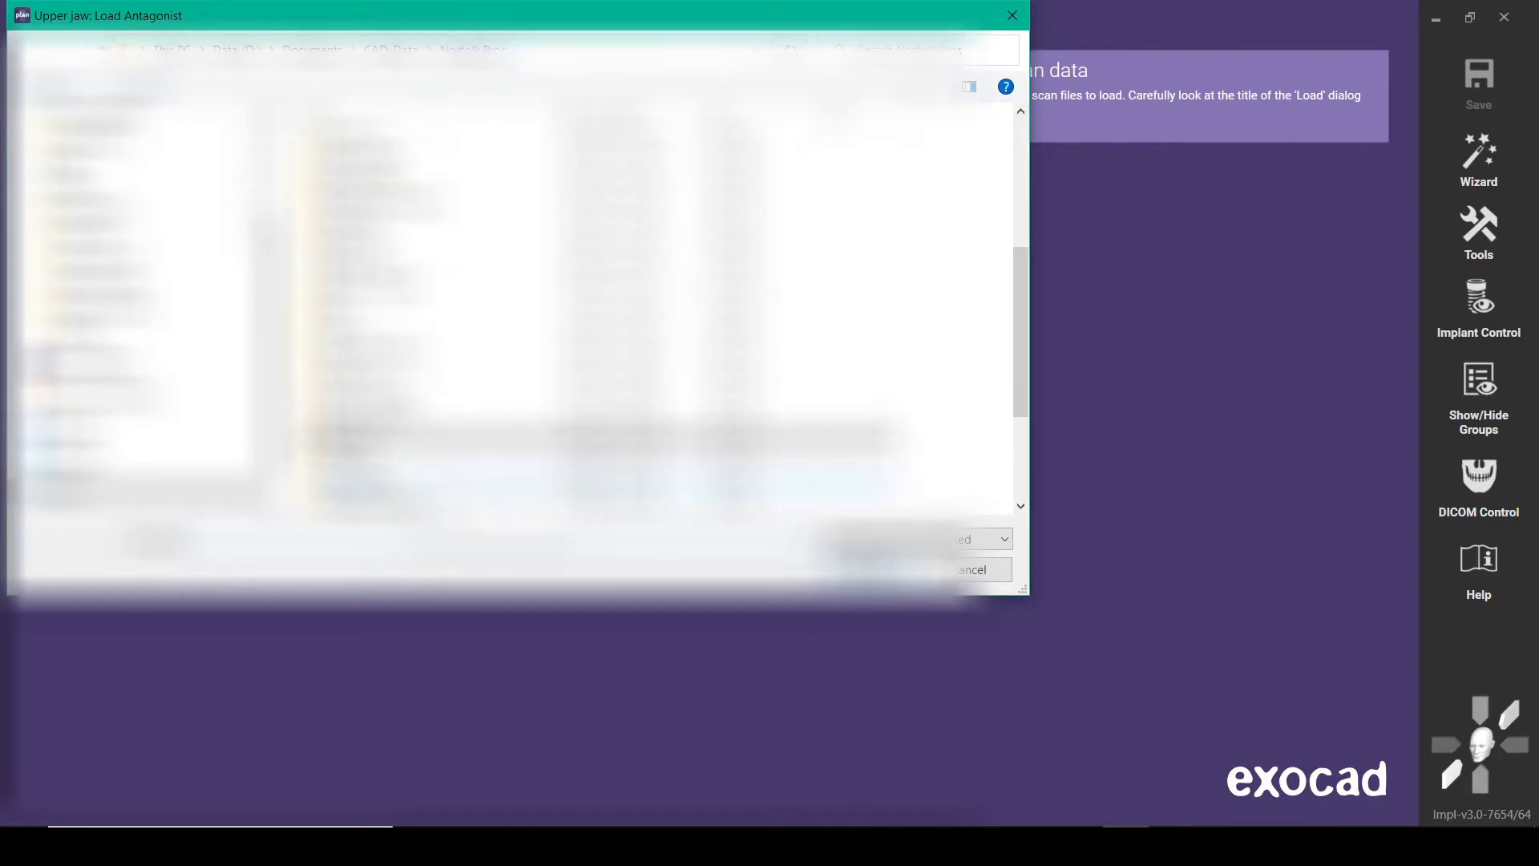
double_click(401, 462)
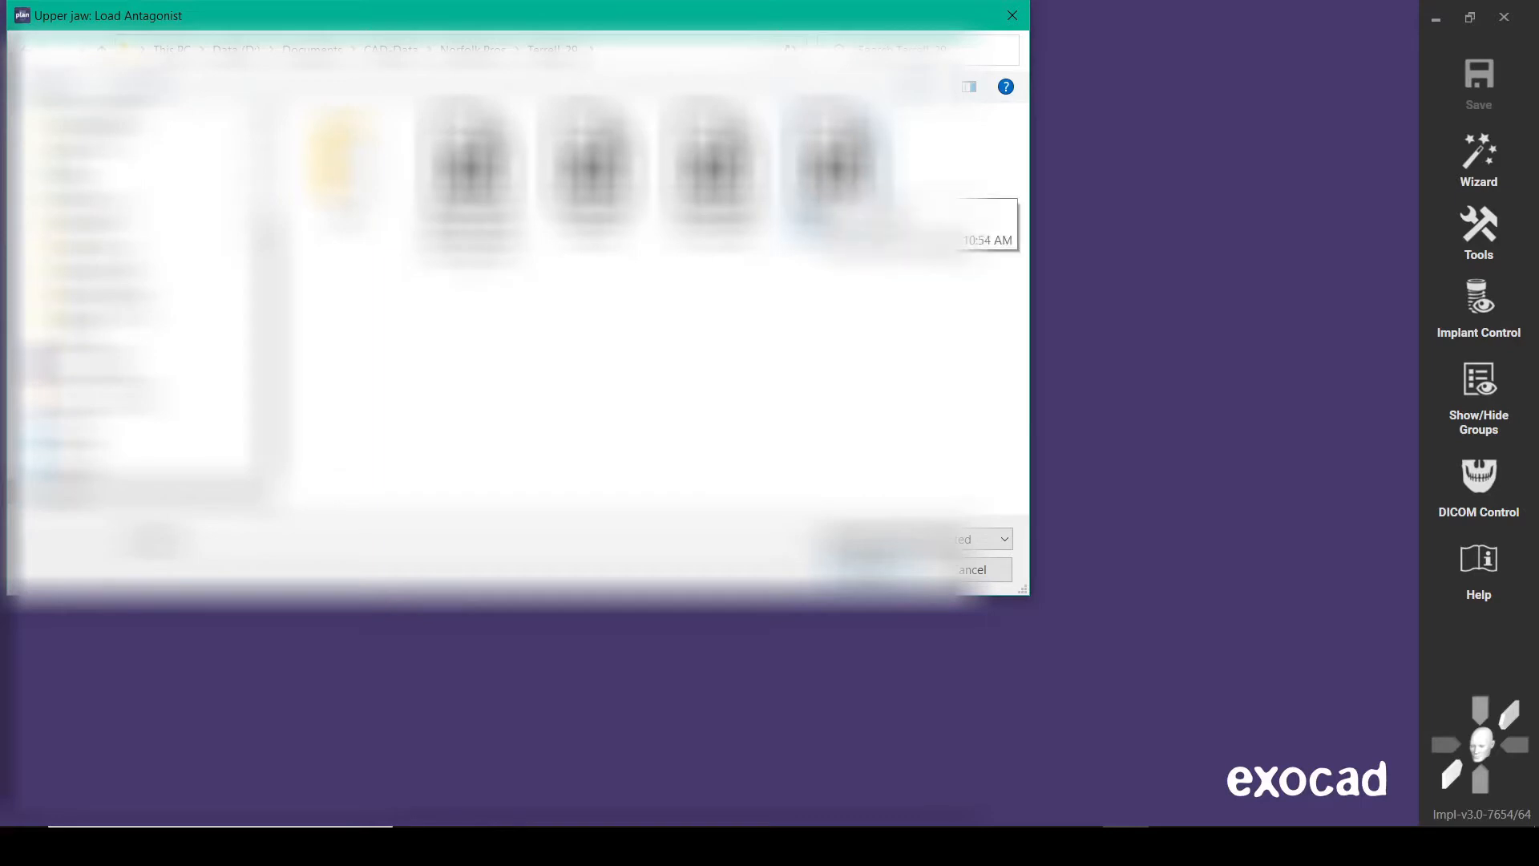
left_click(837, 181)
left_click(882, 568)
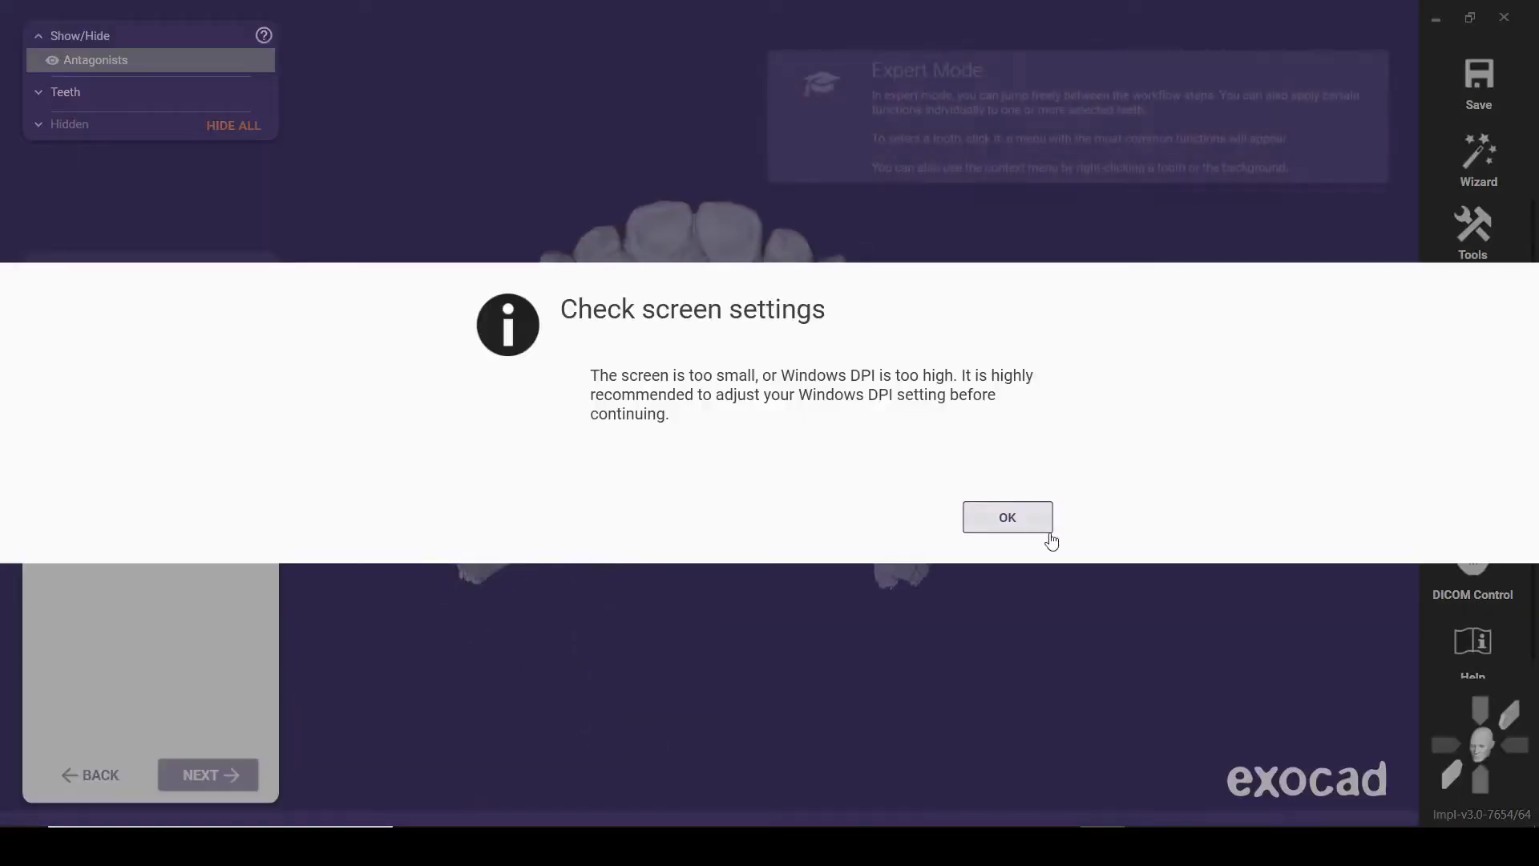
left_click(999, 517)
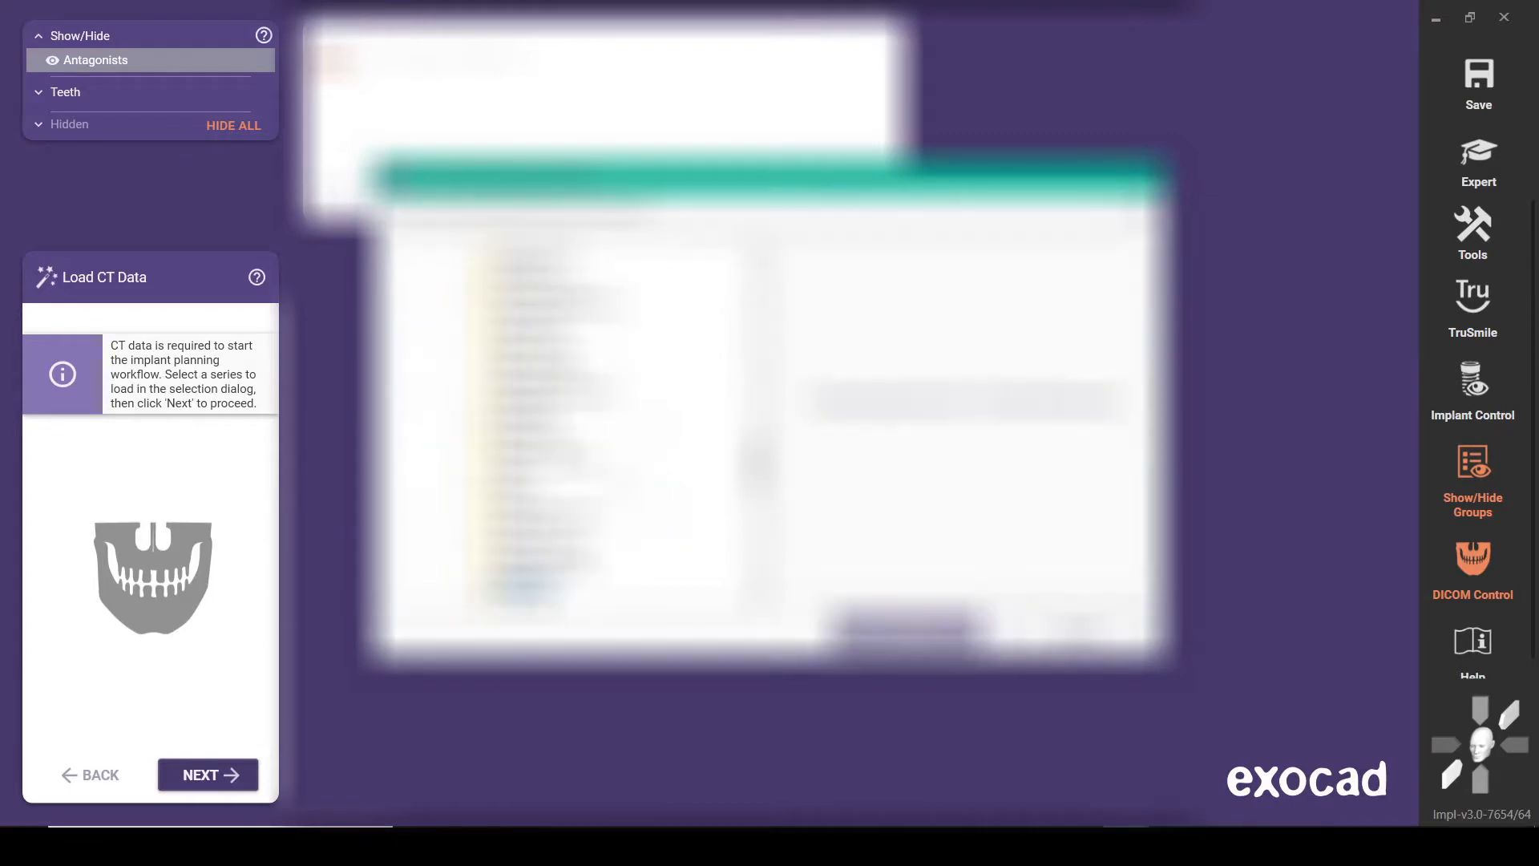
Load the CT series from the patient's case folder for implant planning
scroll(601, 433, "down", 2)
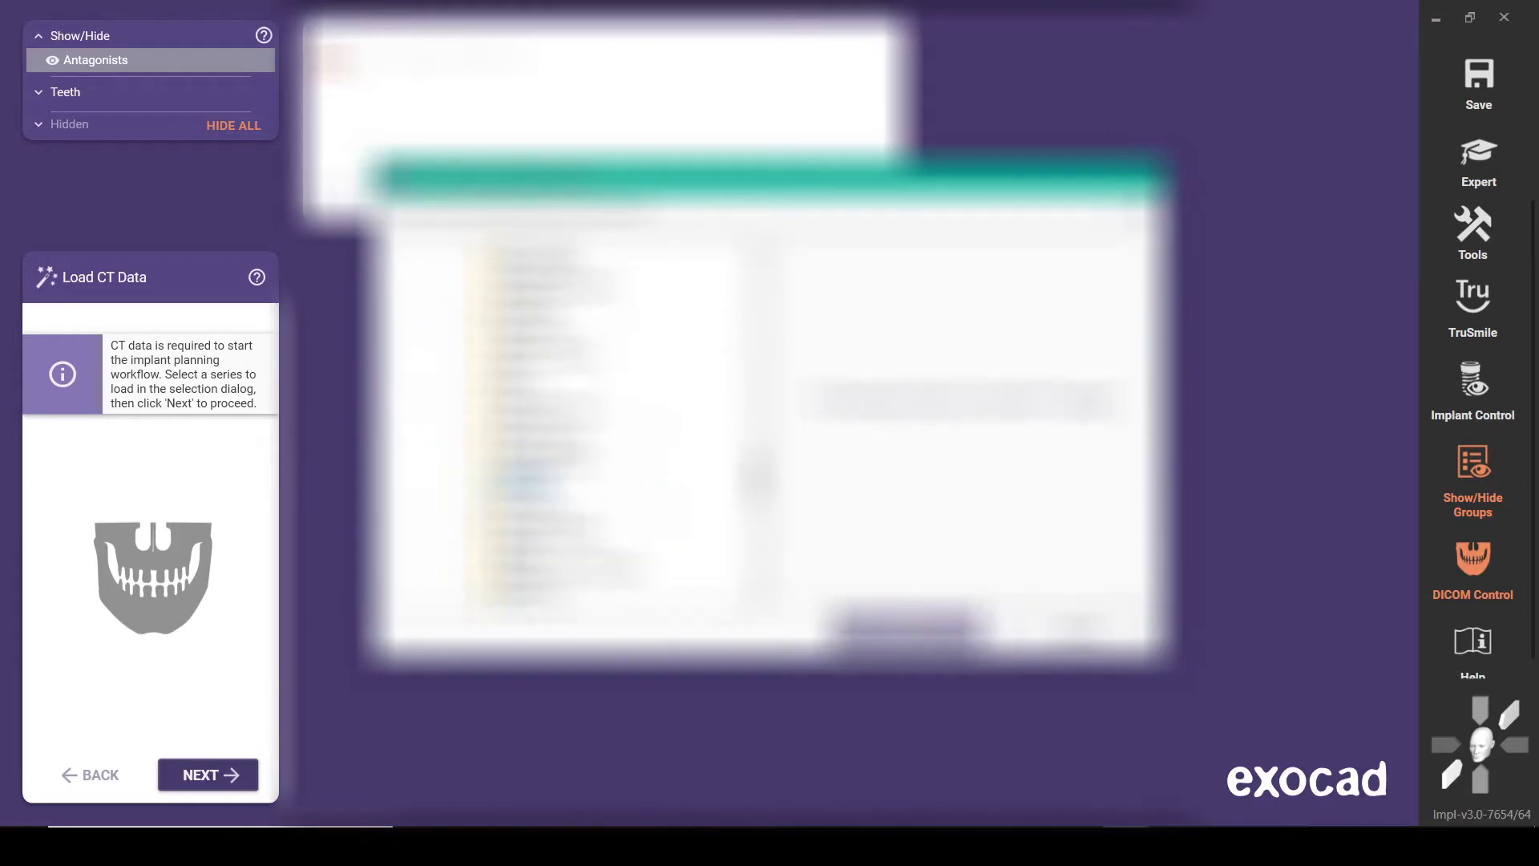
left_click(463, 499)
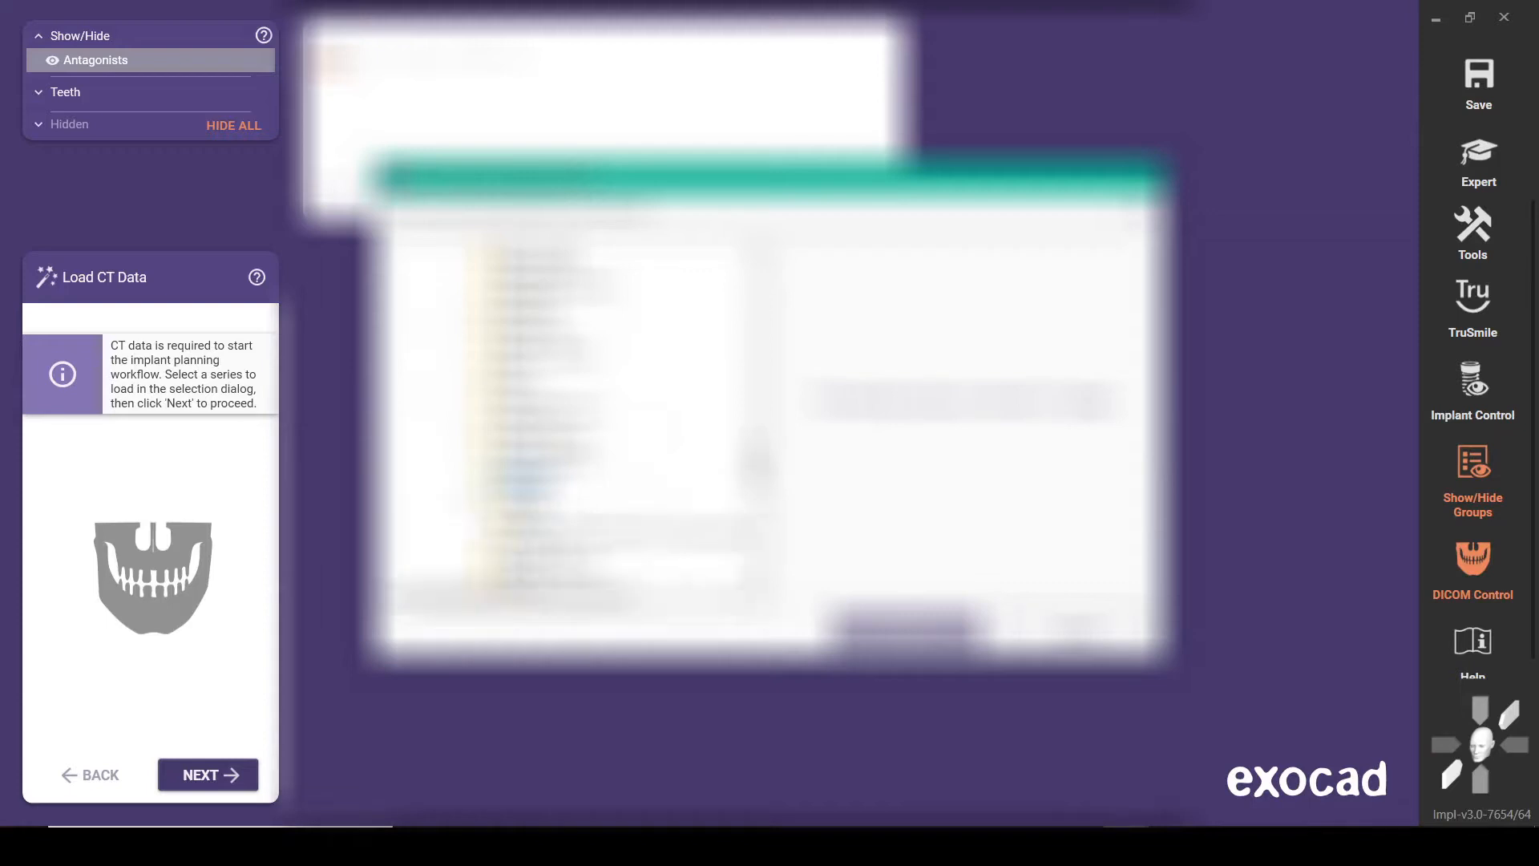
left_click(534, 515)
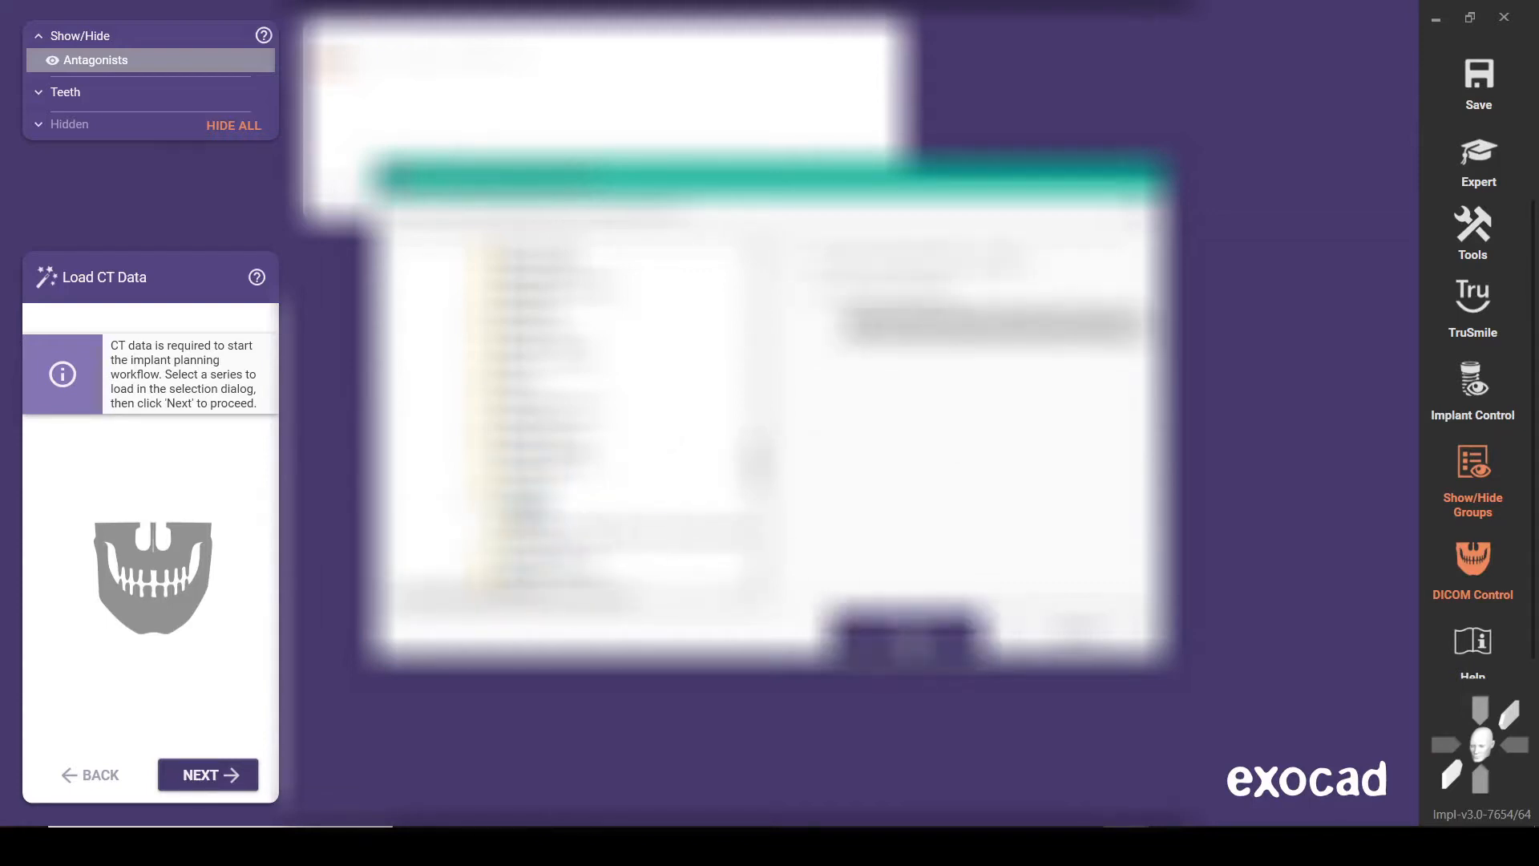
left_click(911, 639)
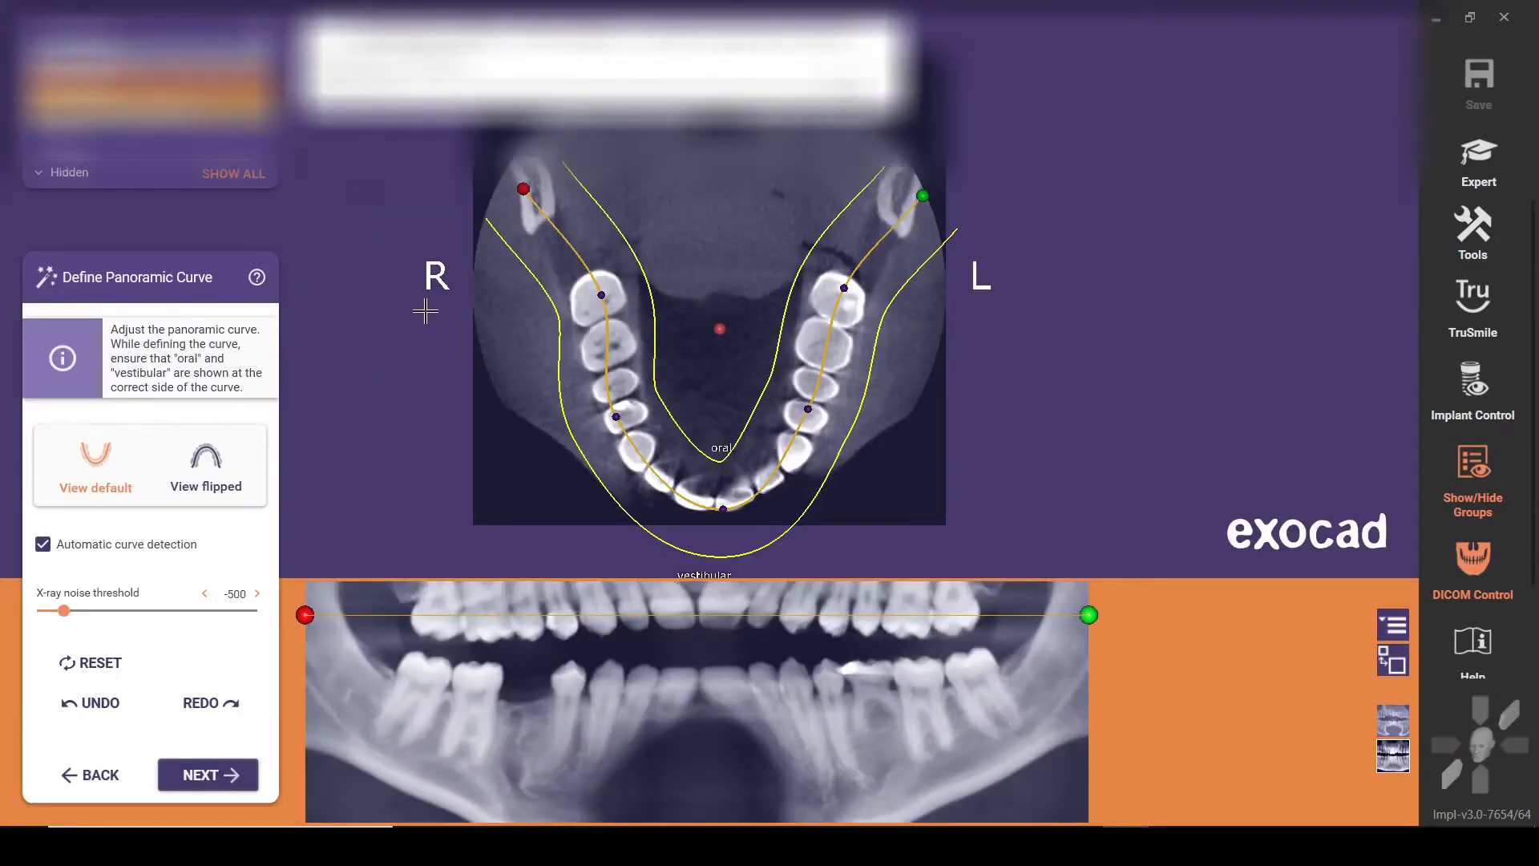
Hide the DICOM controls and move the axial CT slice down to the root level of the lower jaw
left_click(1472, 459)
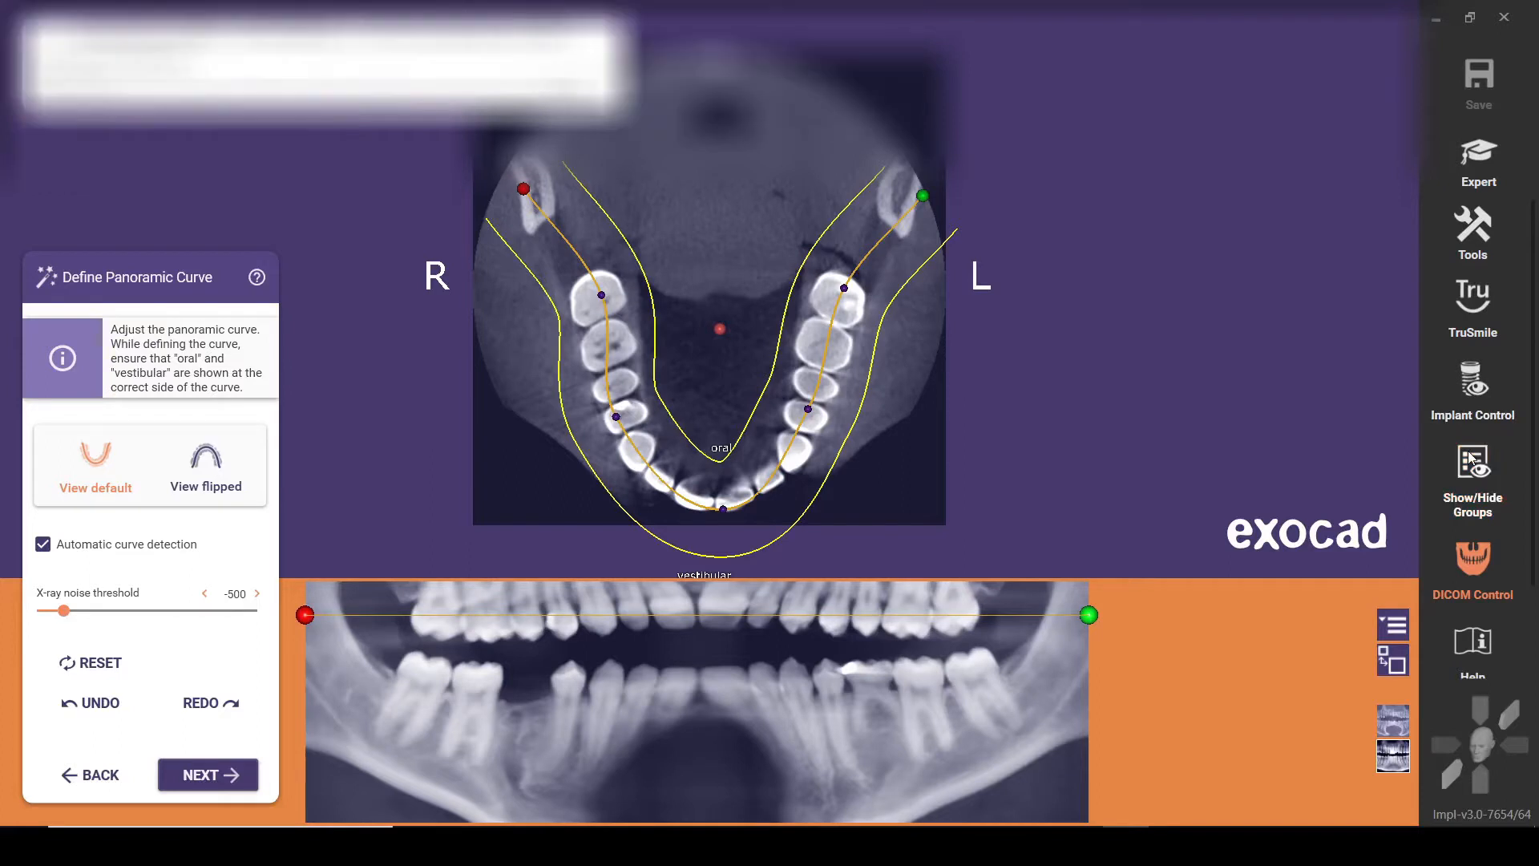
left_click(1471, 459)
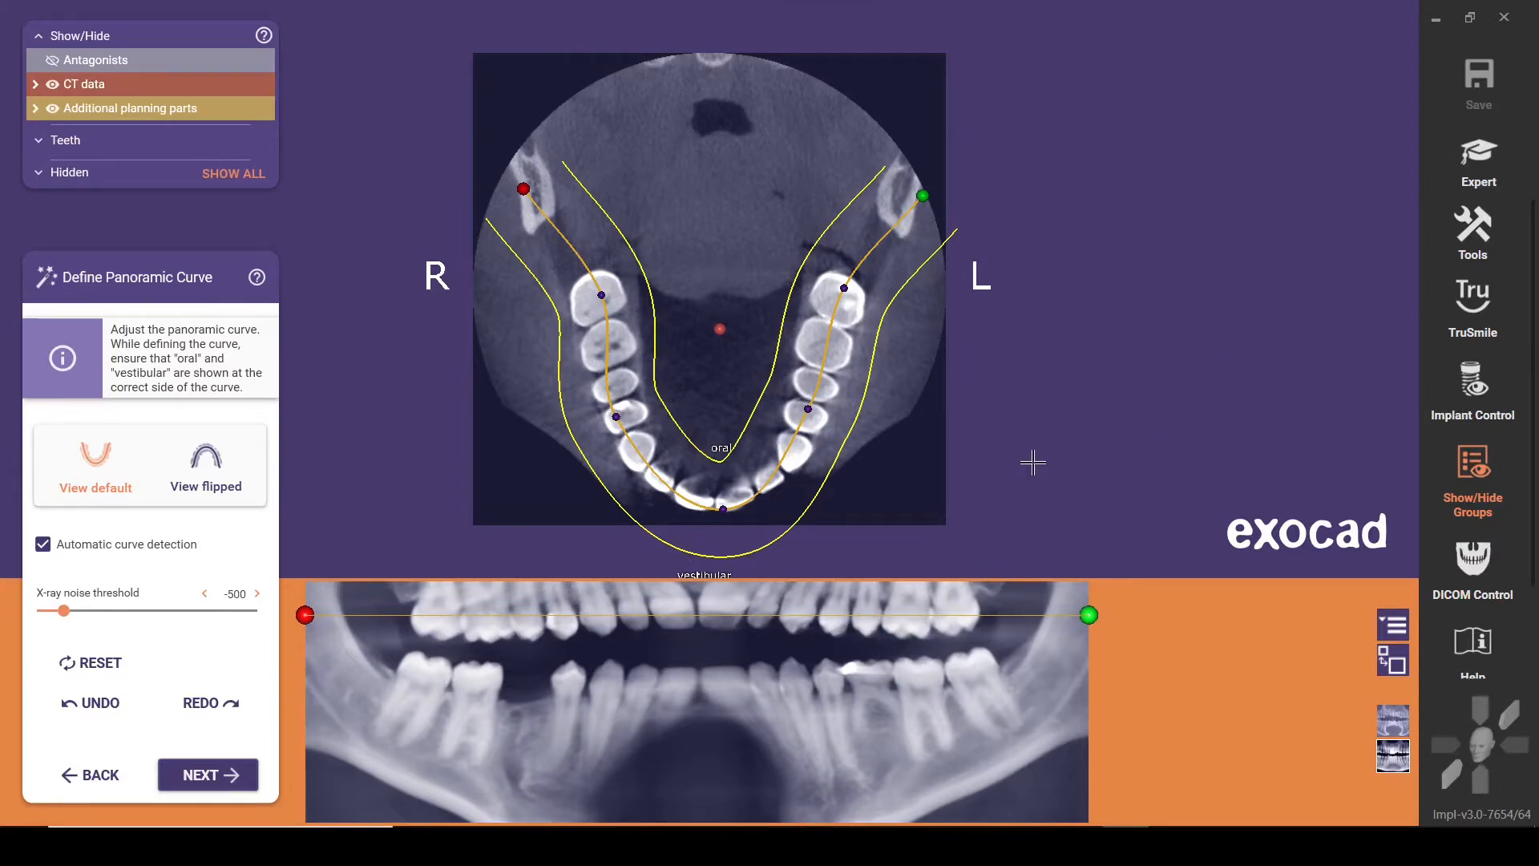
right_click_drag(1031, 471, 1055, 644)
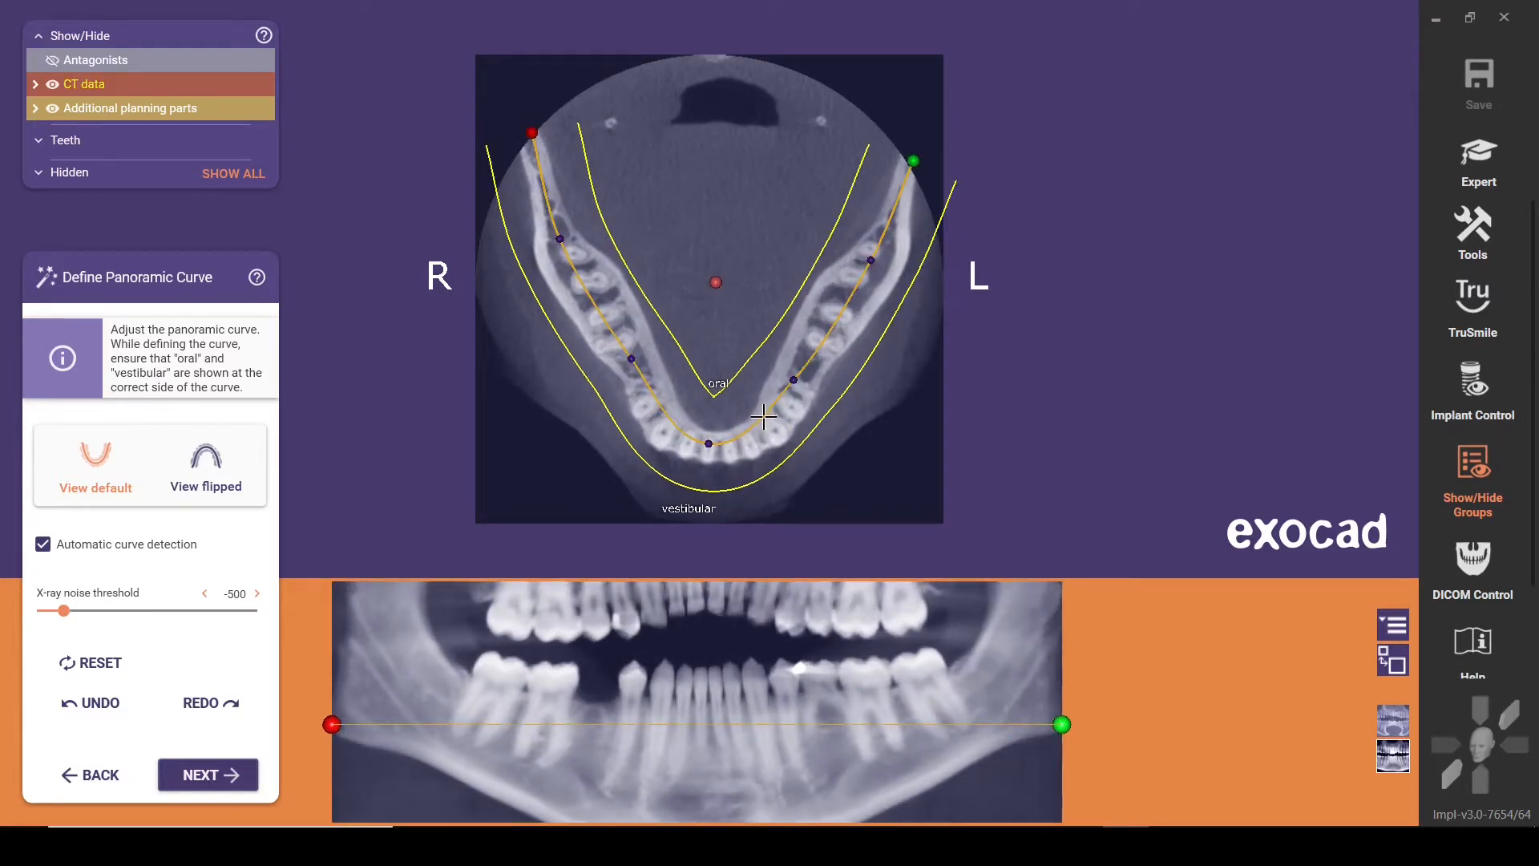
Fit the panoramic curve to the lower arch by adding and moving points, shorten both ends to just behind the last molars, and accept it
left_click_drag(763, 415, 762, 426)
left_click_drag(656, 398, 626, 350)
left_click_drag(560, 239, 582, 286)
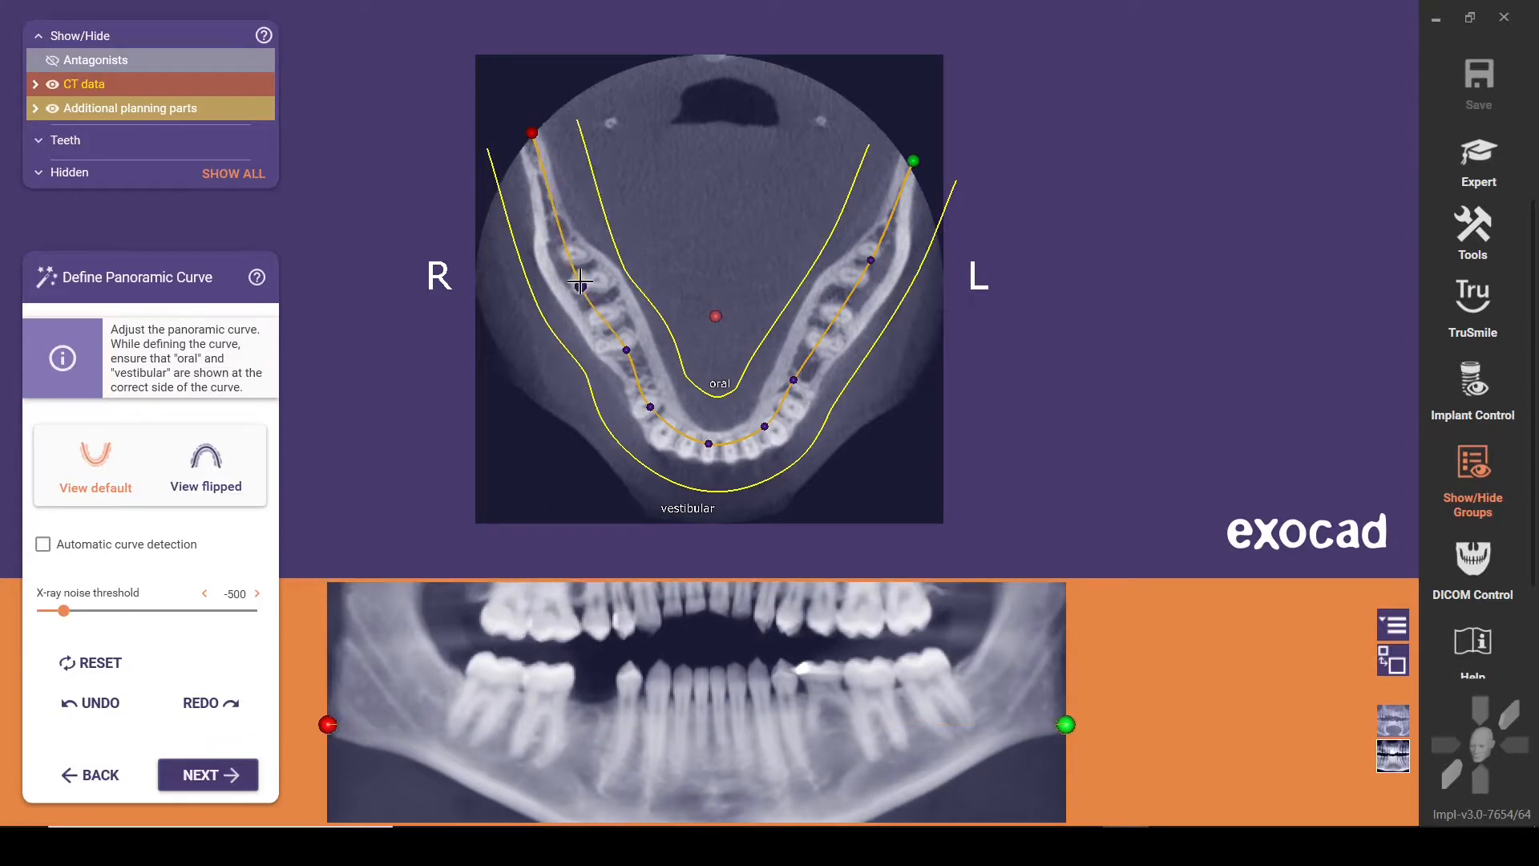
left_click_drag(532, 134, 553, 222)
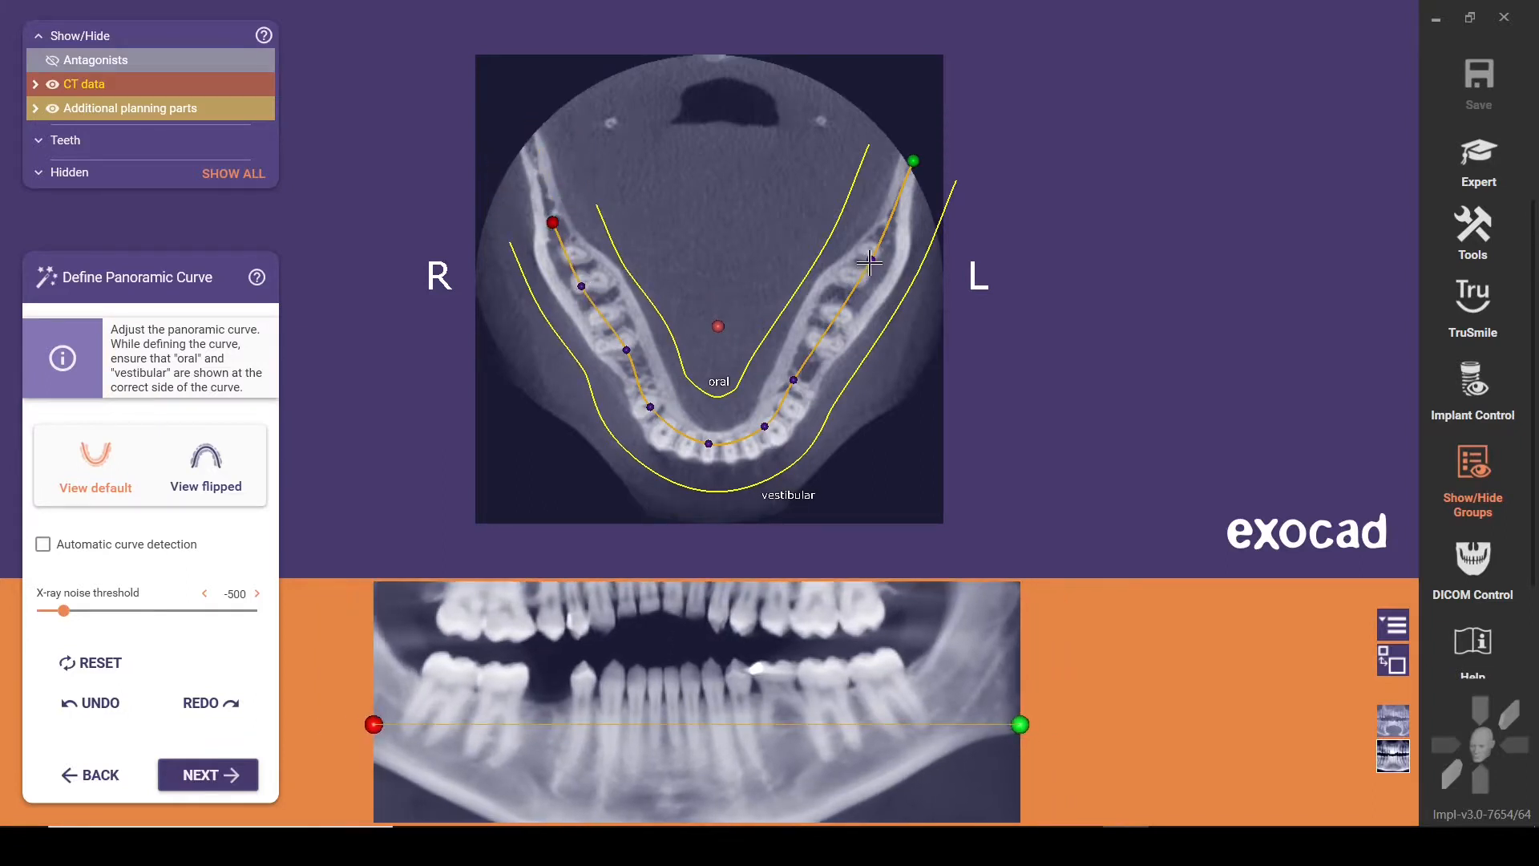
left_click_drag(871, 260, 842, 307)
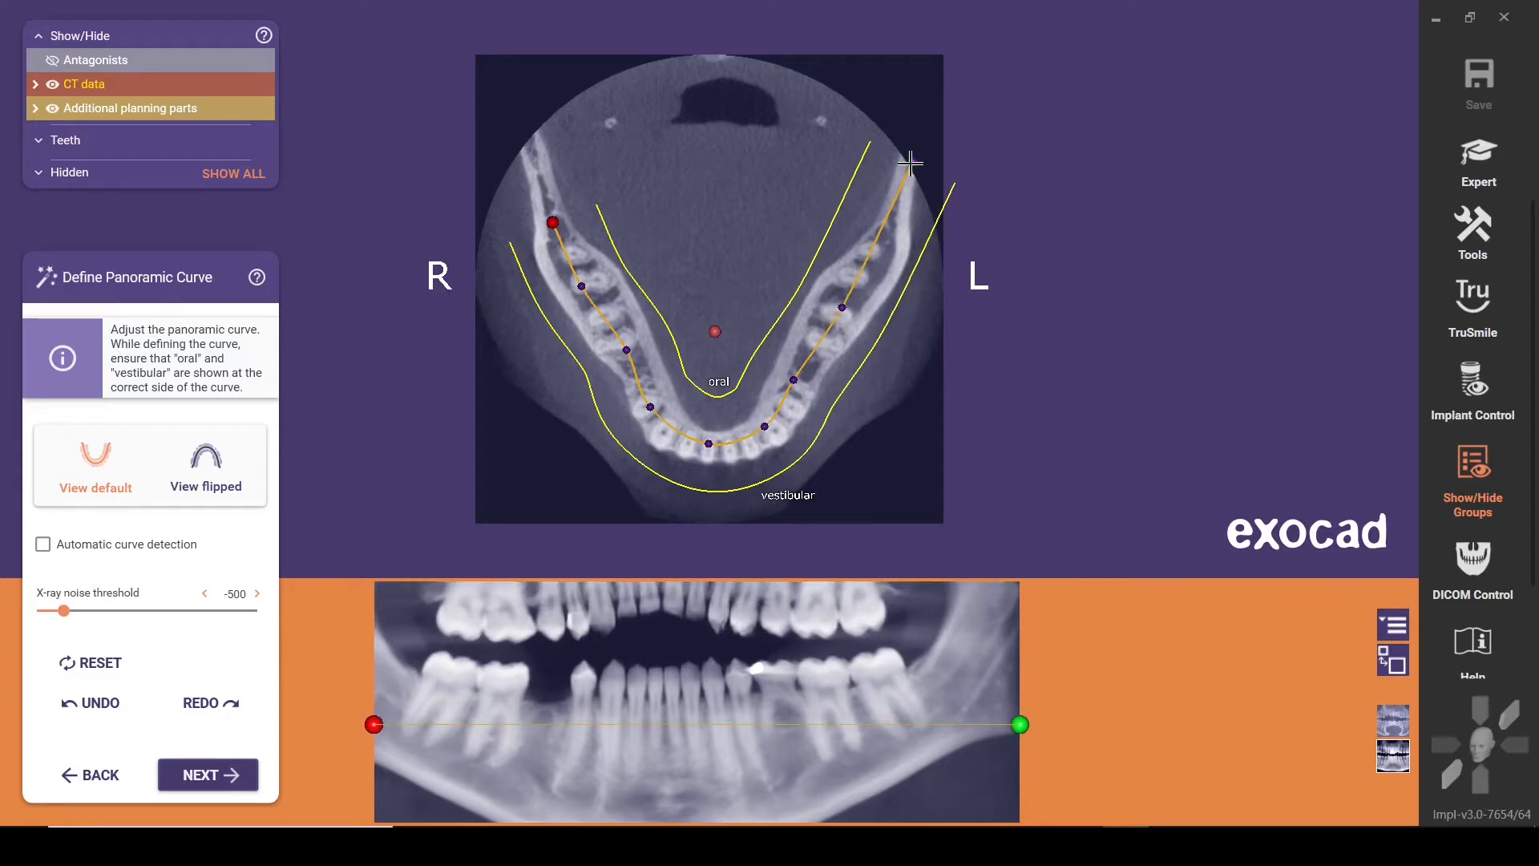
left_click_drag(910, 163, 892, 231)
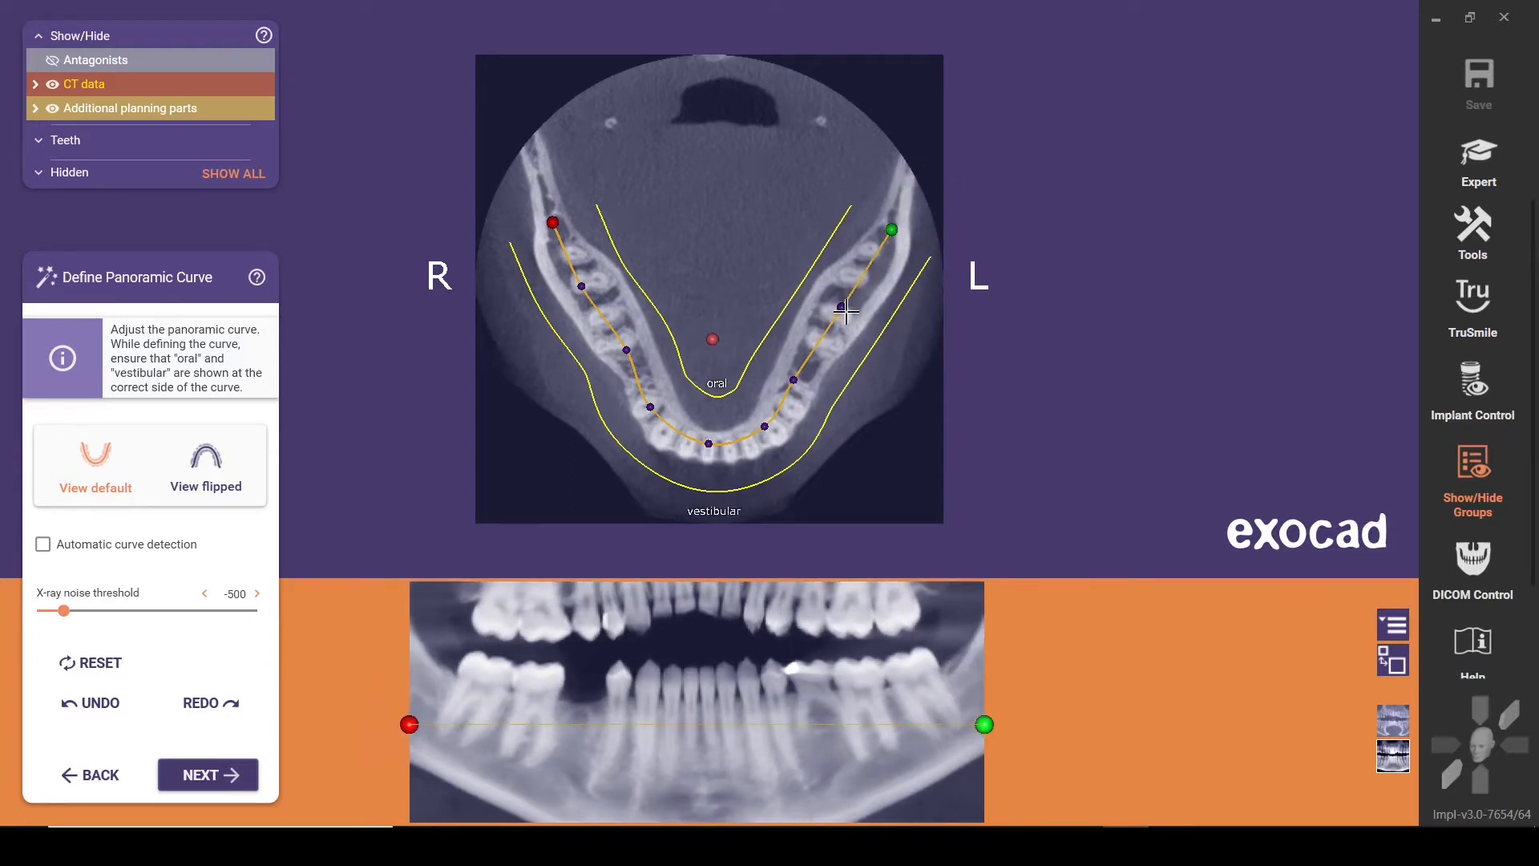
left_click_drag(794, 379, 808, 373)
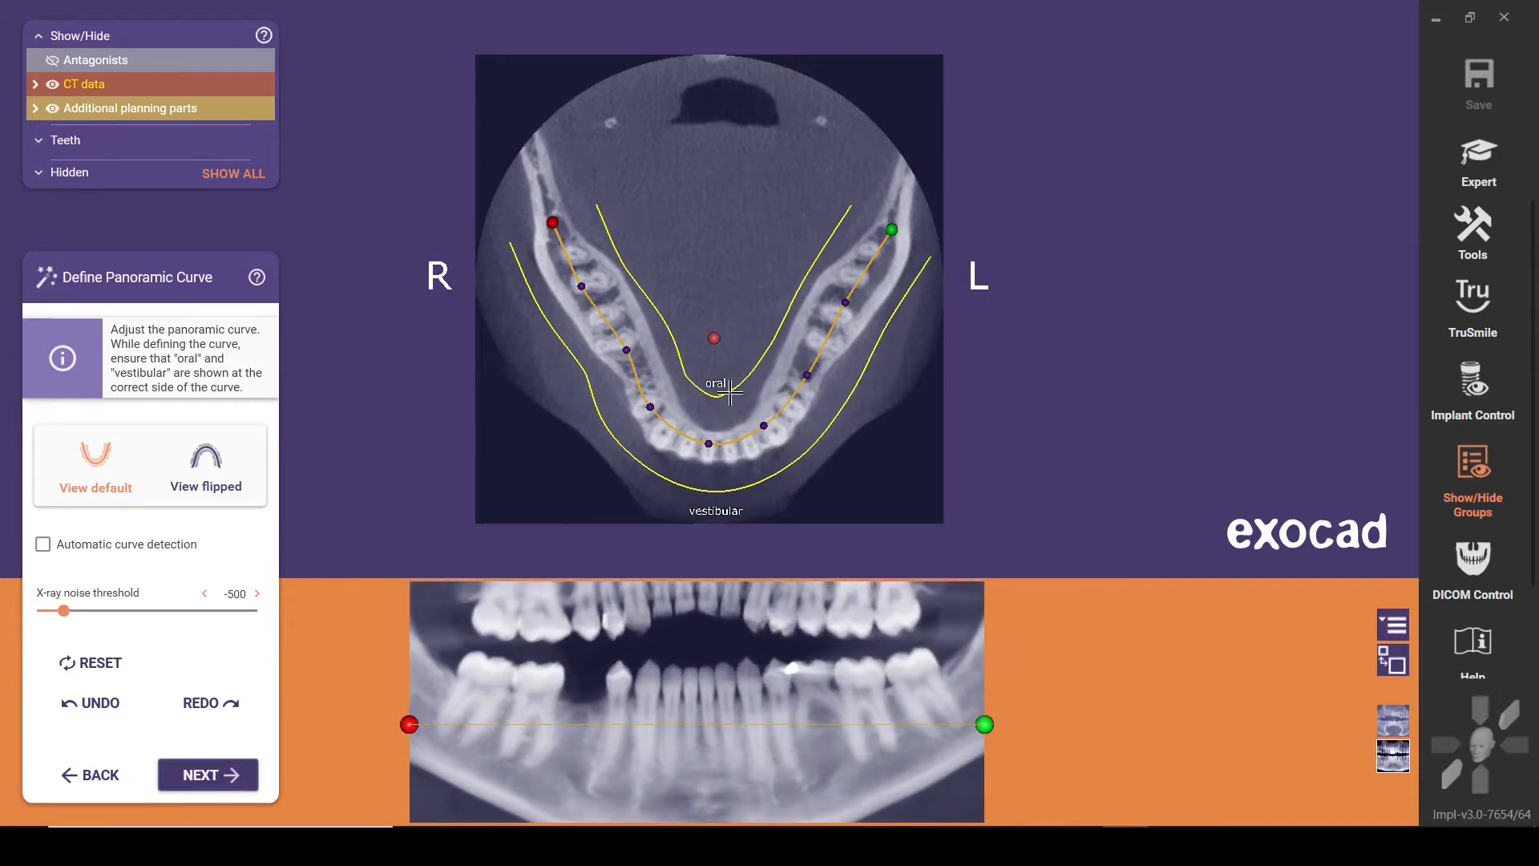
left_click(210, 774)
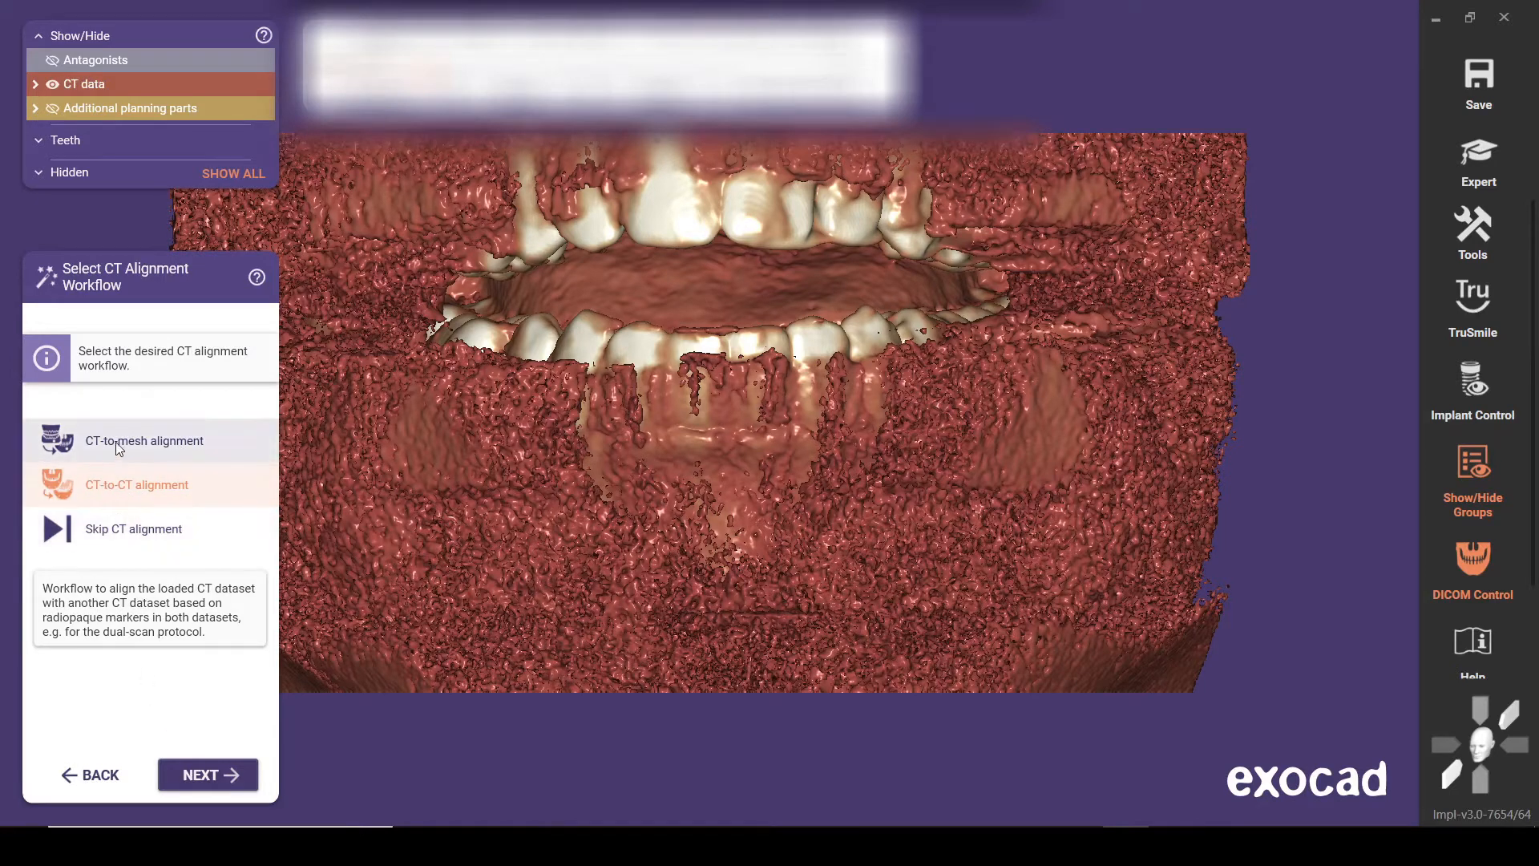
Choose the CT-to-mesh alignment workflow and load the lower jaw scan as the alignment mesh
left_click(166, 443)
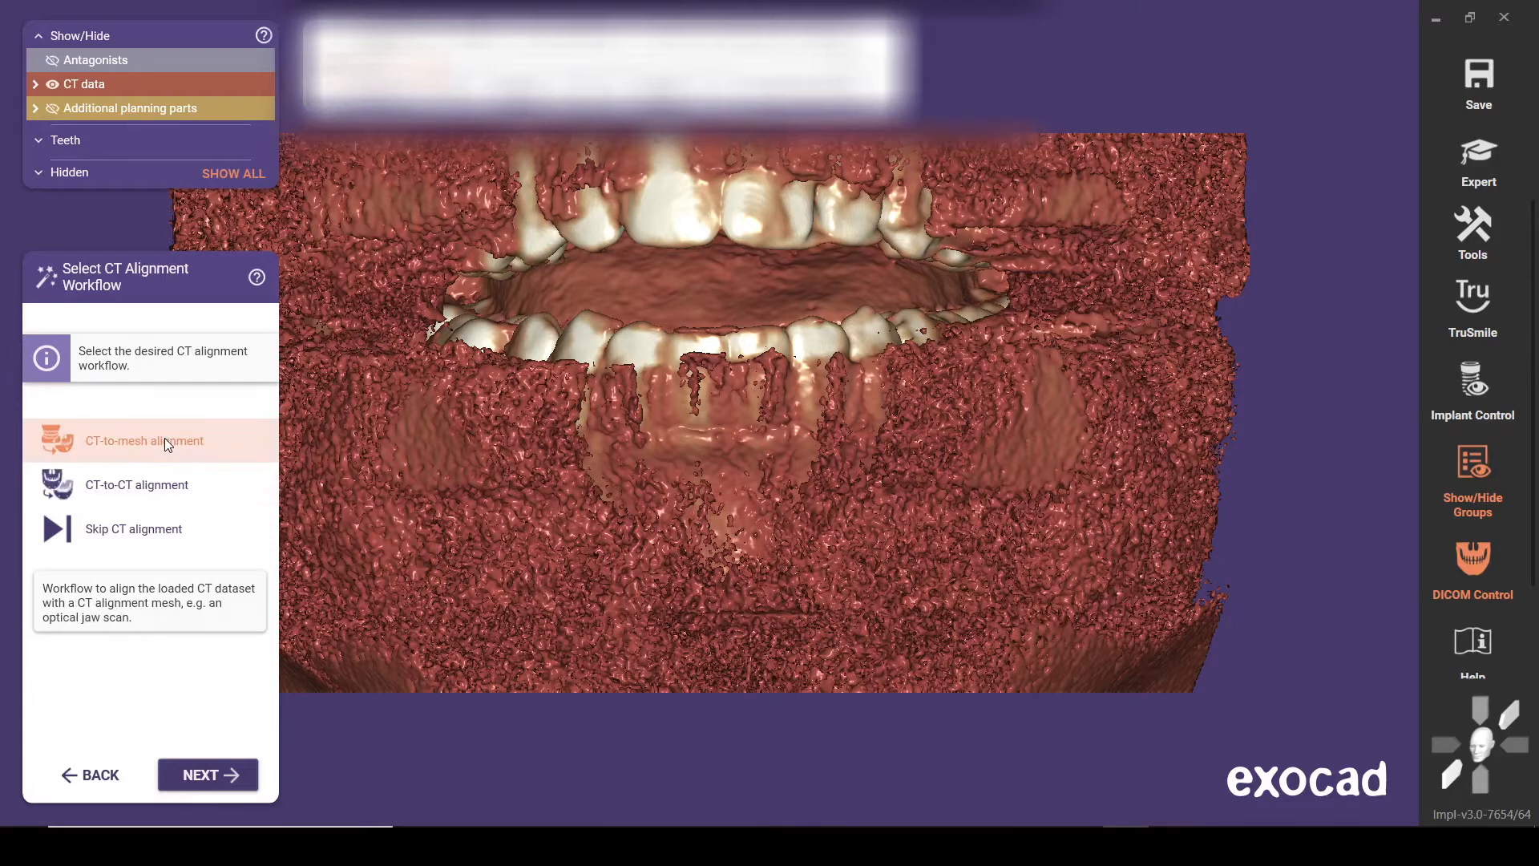
left_click(214, 776)
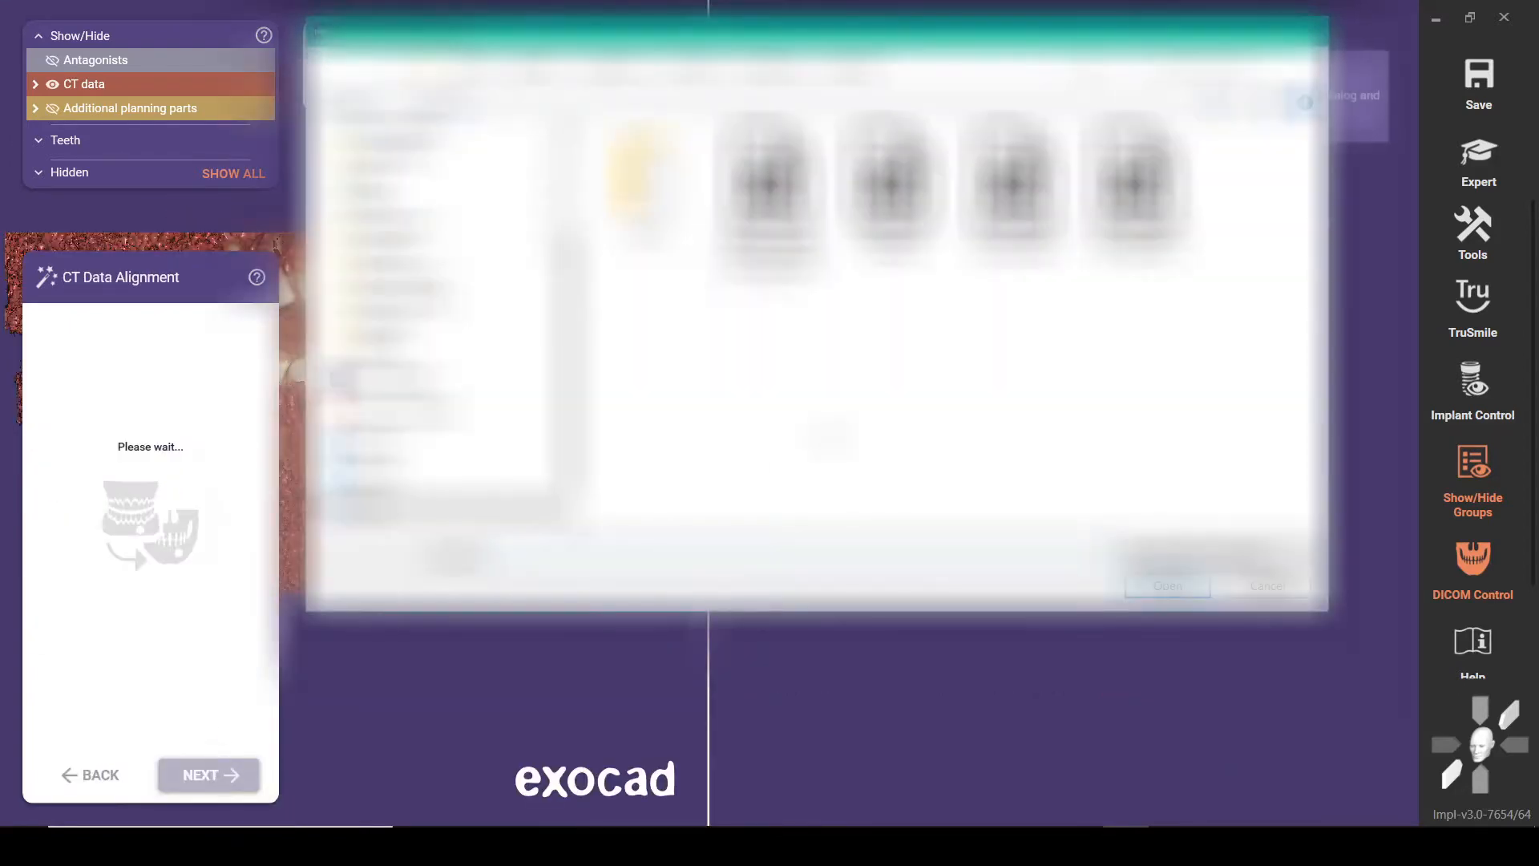
left_click(1012, 207)
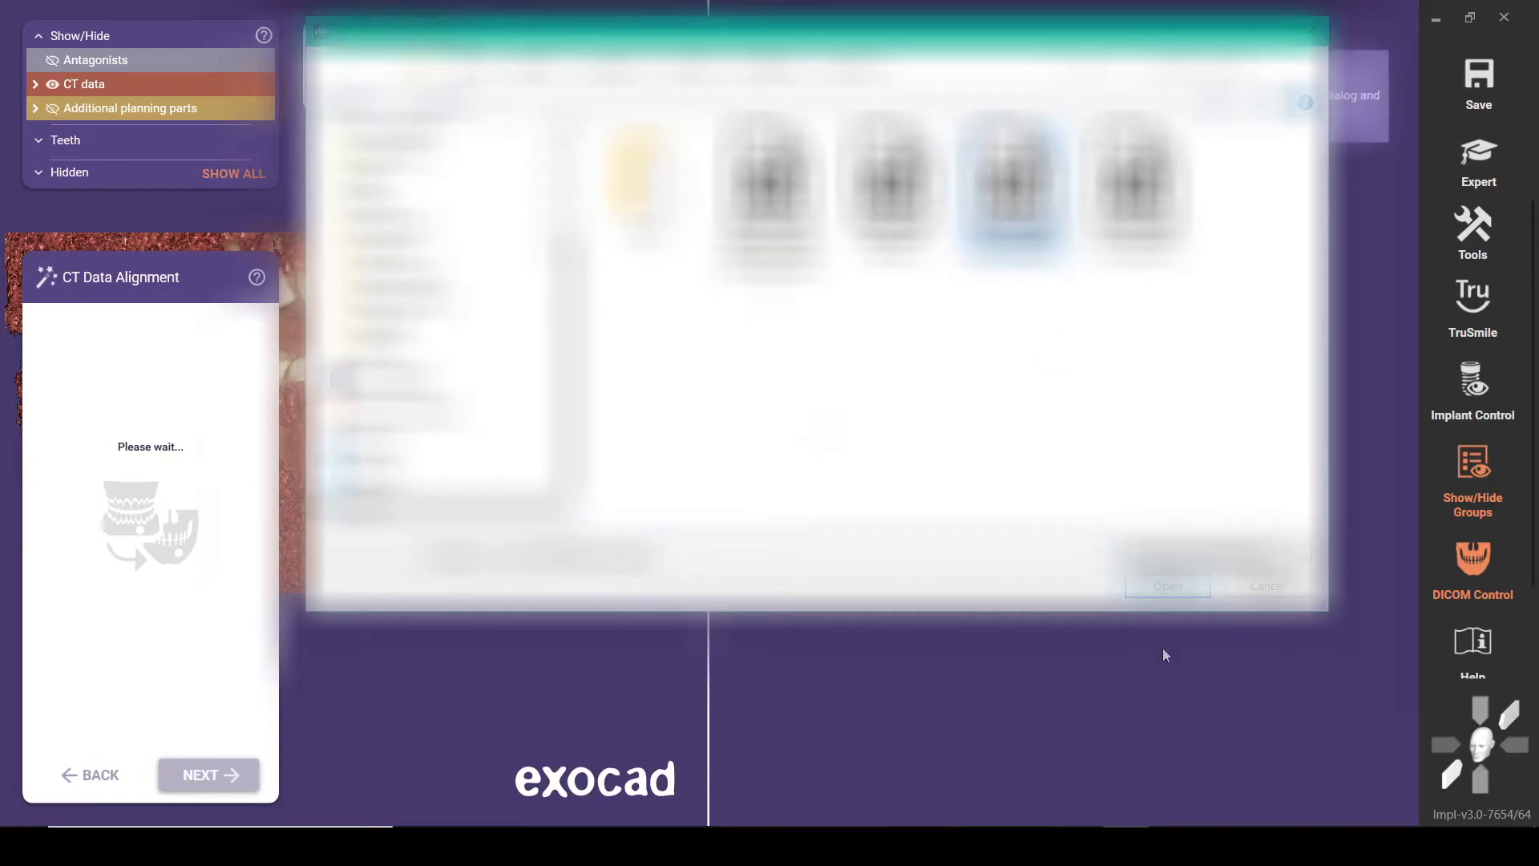
left_click(1168, 587)
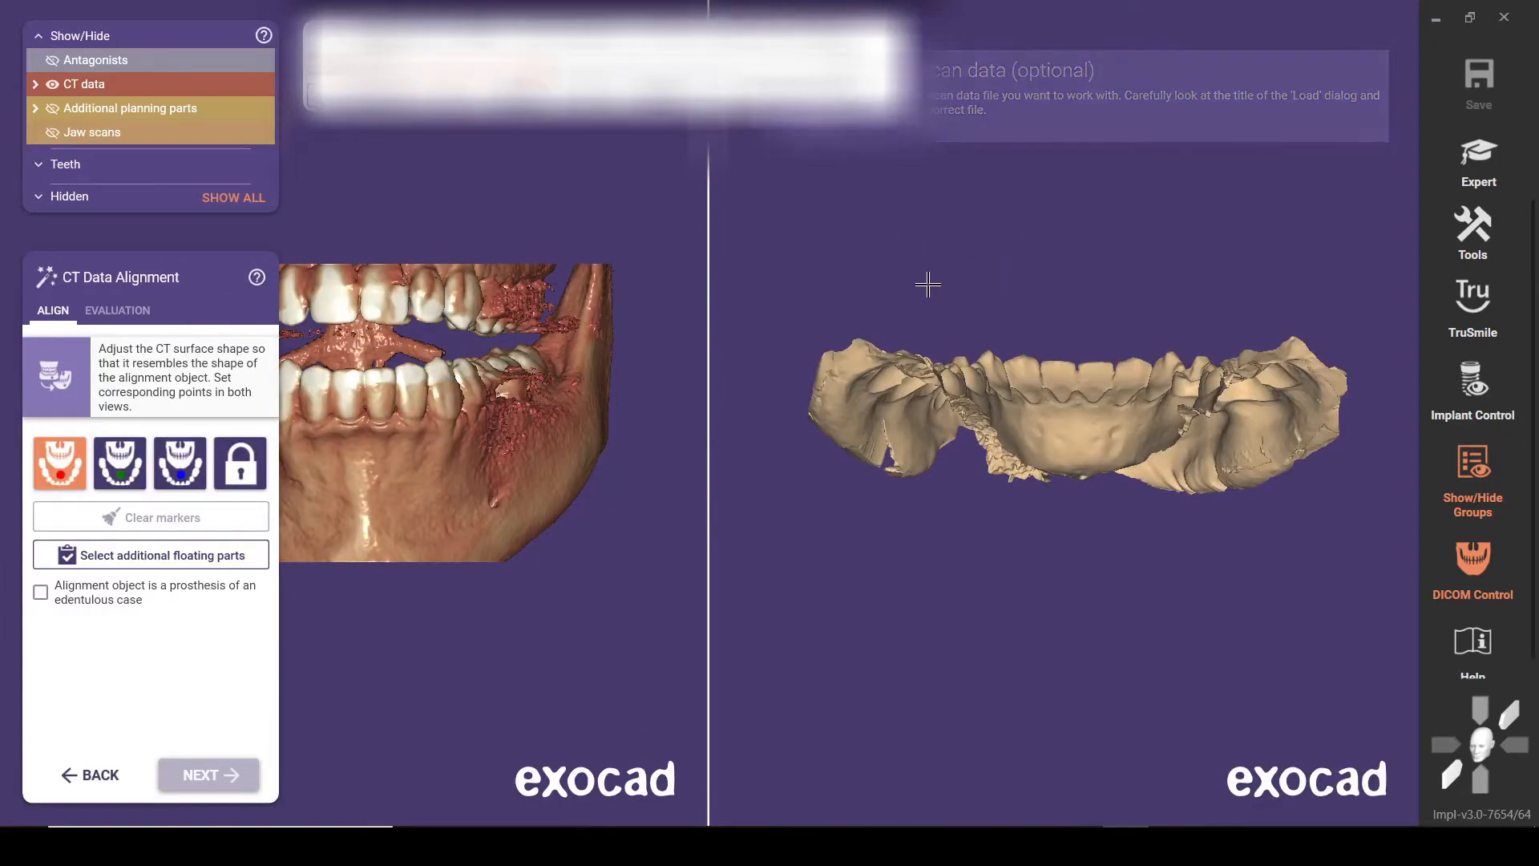
Set the red alignment marker on the right molar beside the gap in both the CT surface and the jaw scan
right_click_drag(993, 223, 988, 232)
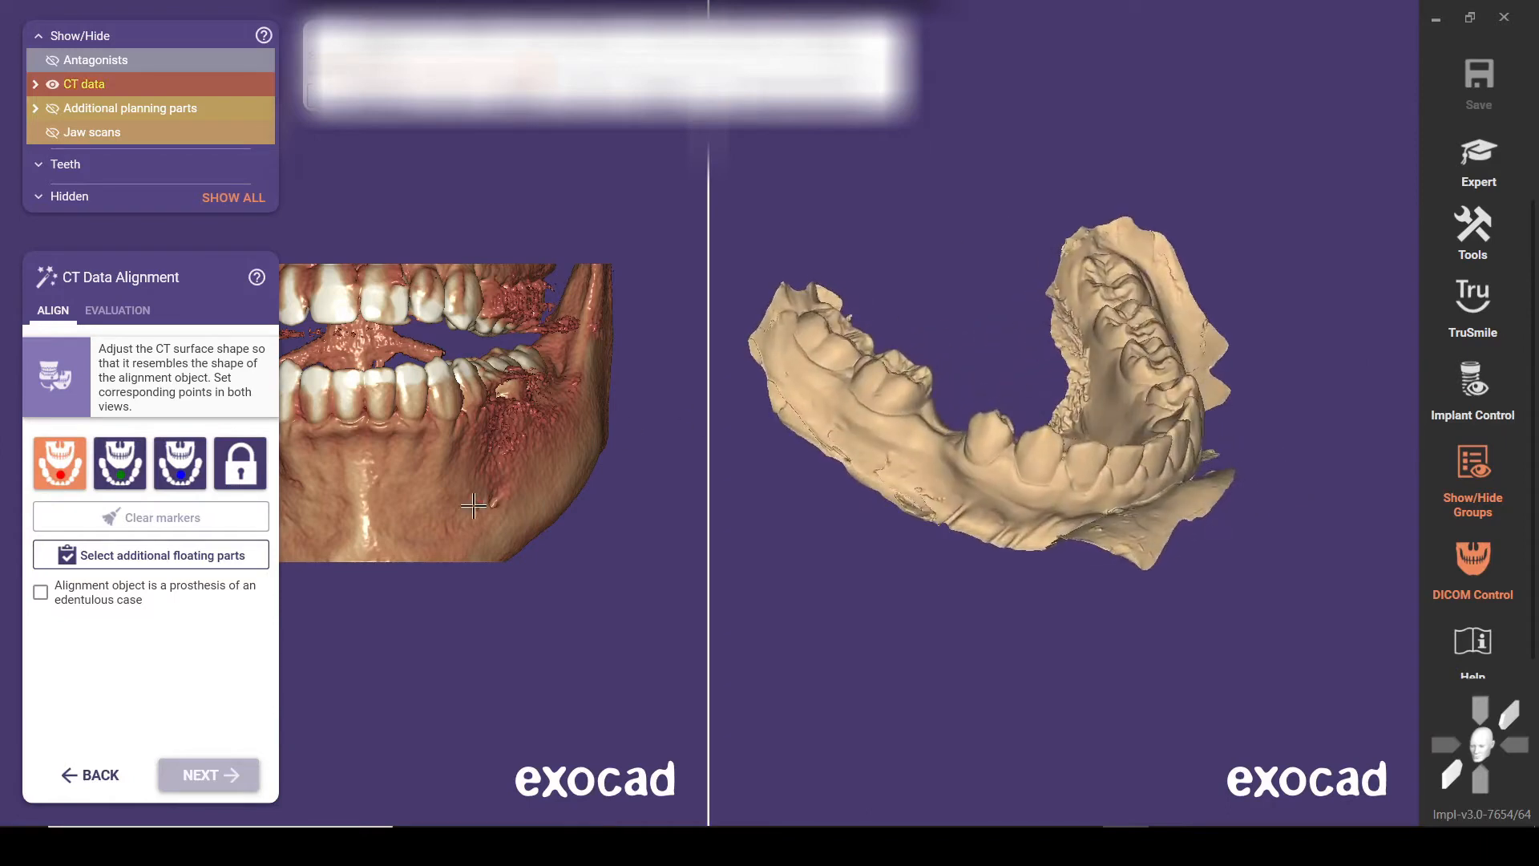
right_click_drag(474, 508, 488, 459)
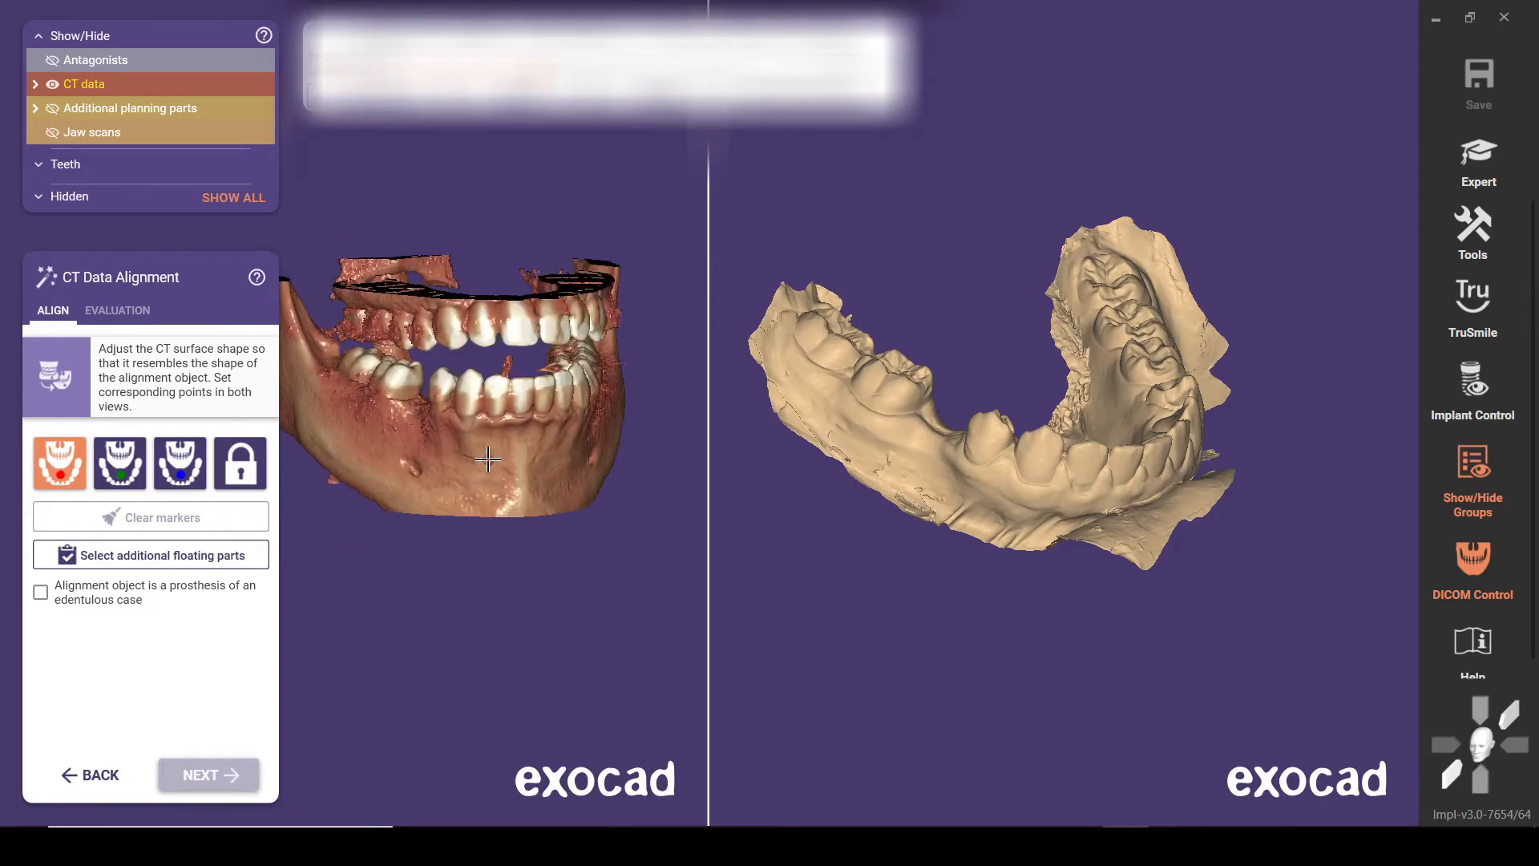
left_click(397, 374)
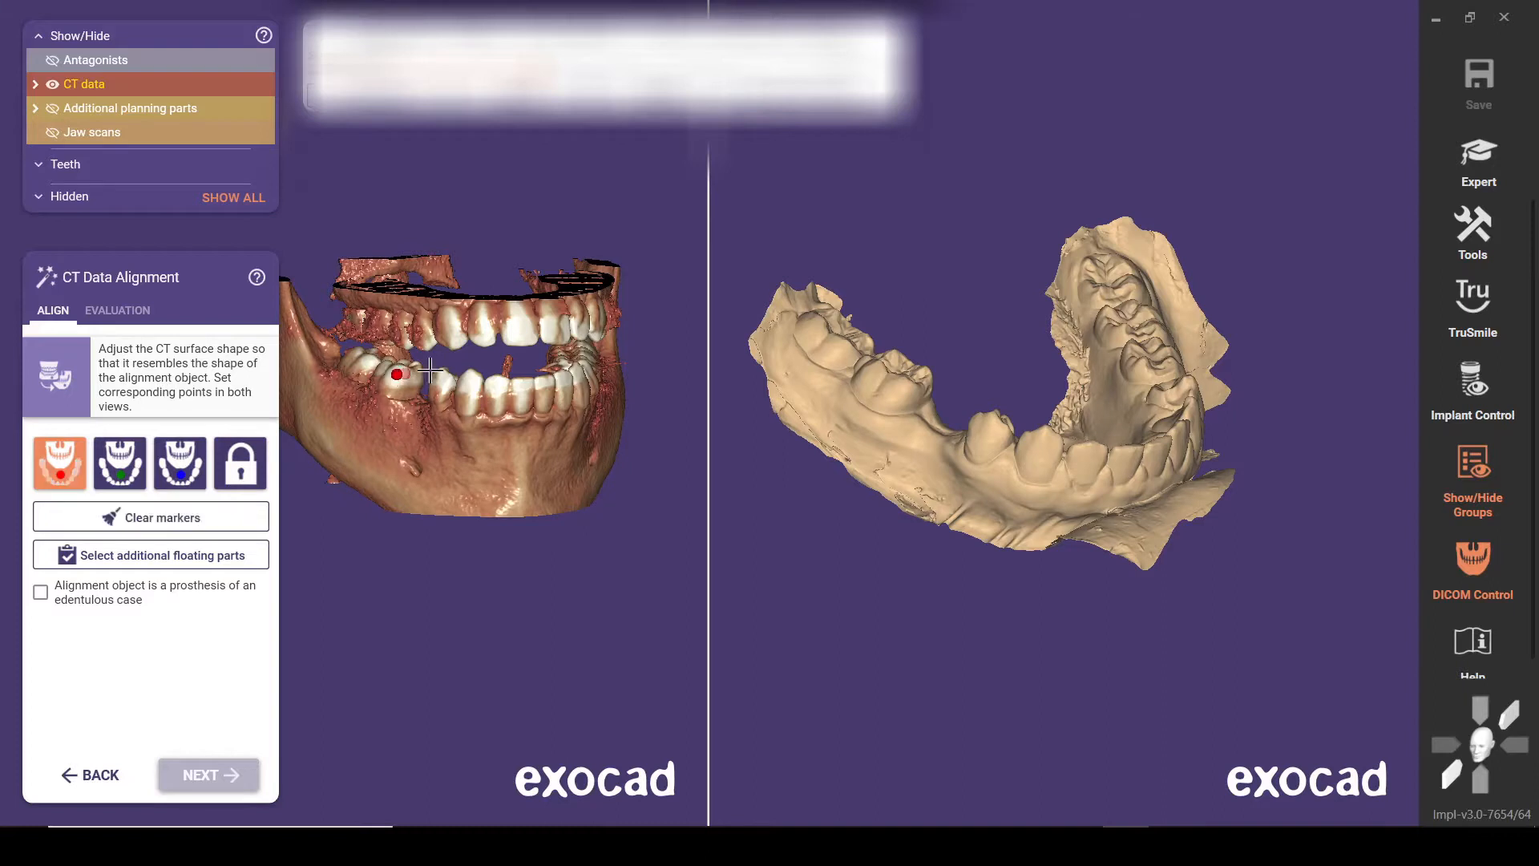
left_click(898, 382)
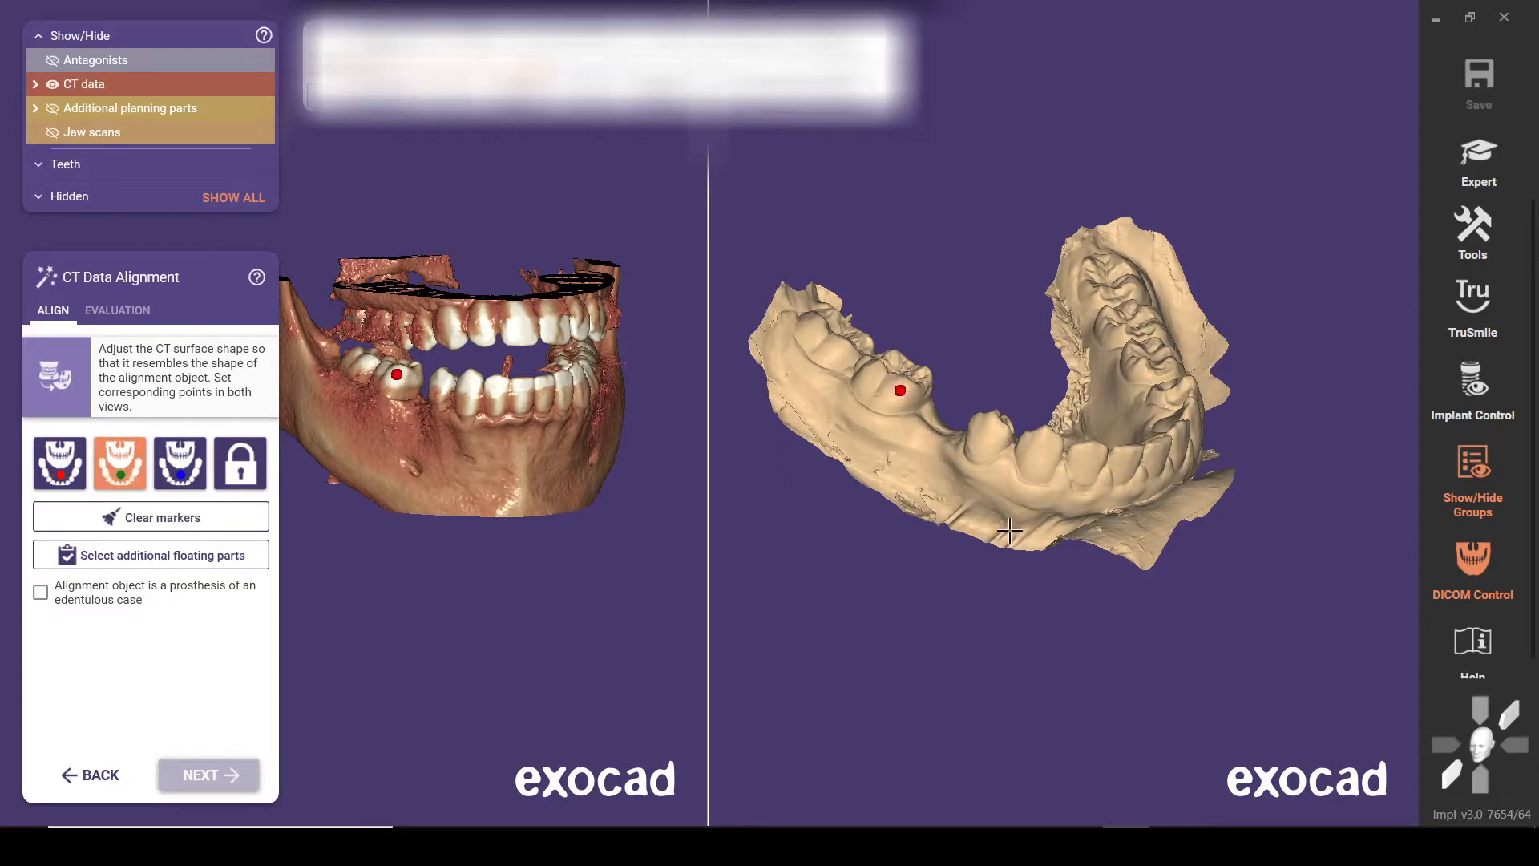
Set the green alignment marker on the lower left canine in both the CT surface and the jaw scan
right_click_drag(1012, 541, 1006, 538)
right_click_drag(561, 456, 534, 451)
left_click(449, 394)
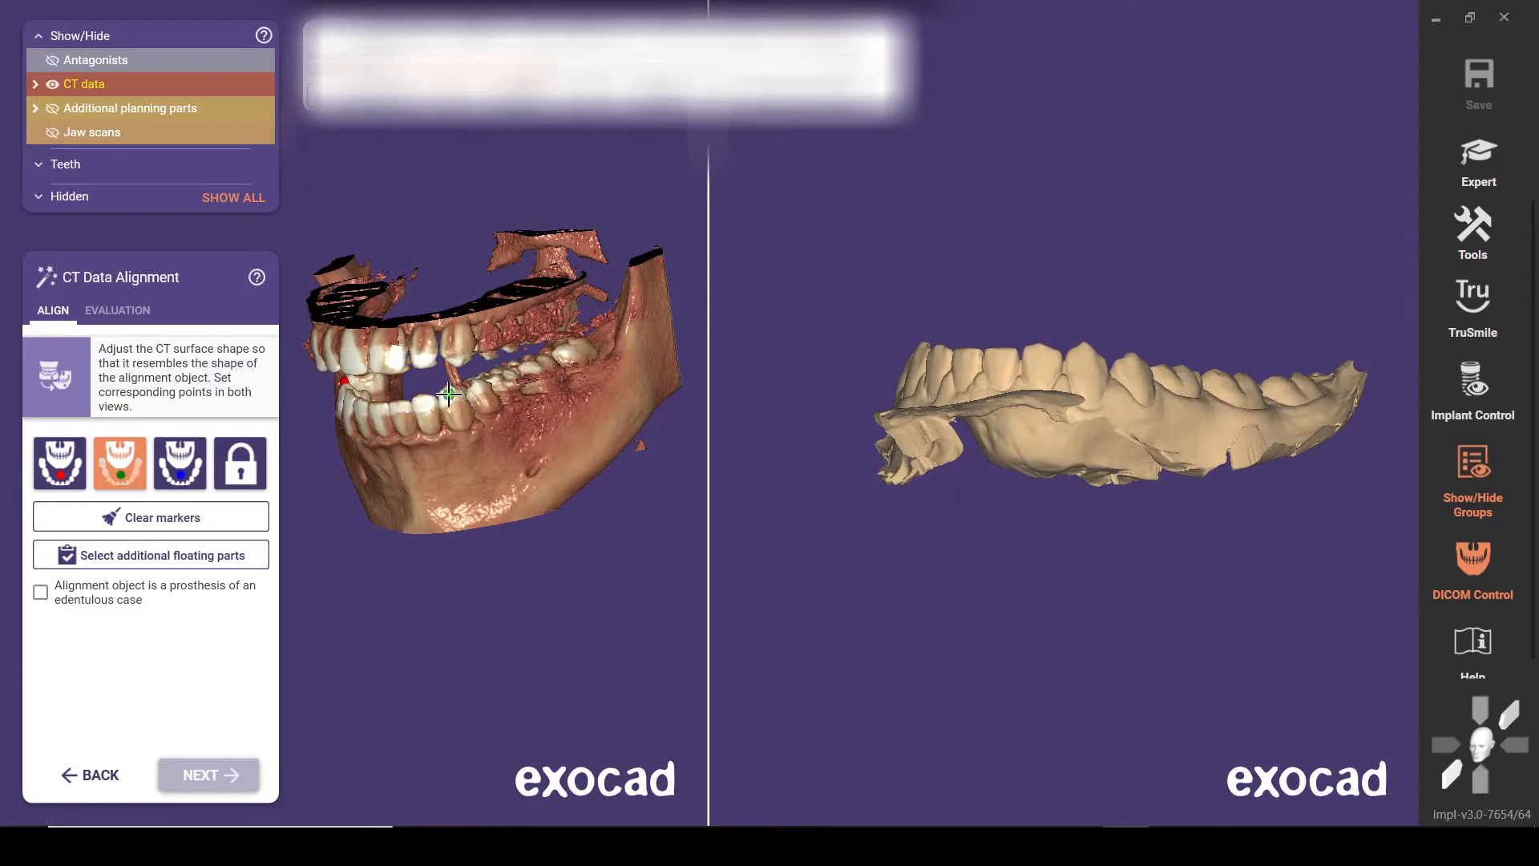
left_click(1079, 356)
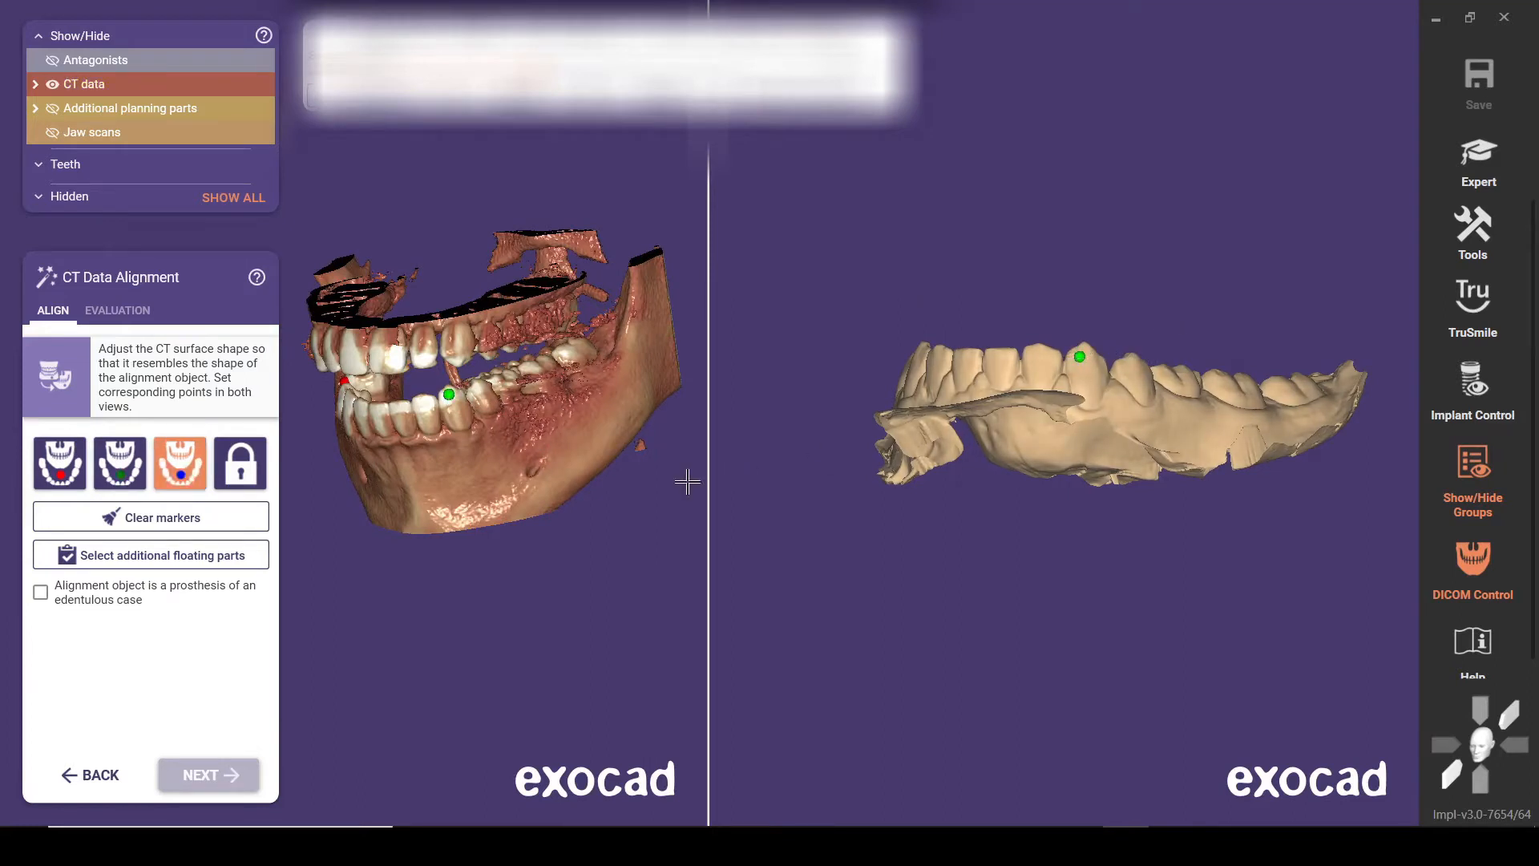
Set the blue alignment marker on the lower left back molar in both the CT surface and the jaw scan
mouse_move(605, 475)
right_mouse_down()
mouse_move(582, 488)
mouse_move(586, 455)
right_mouse_up()
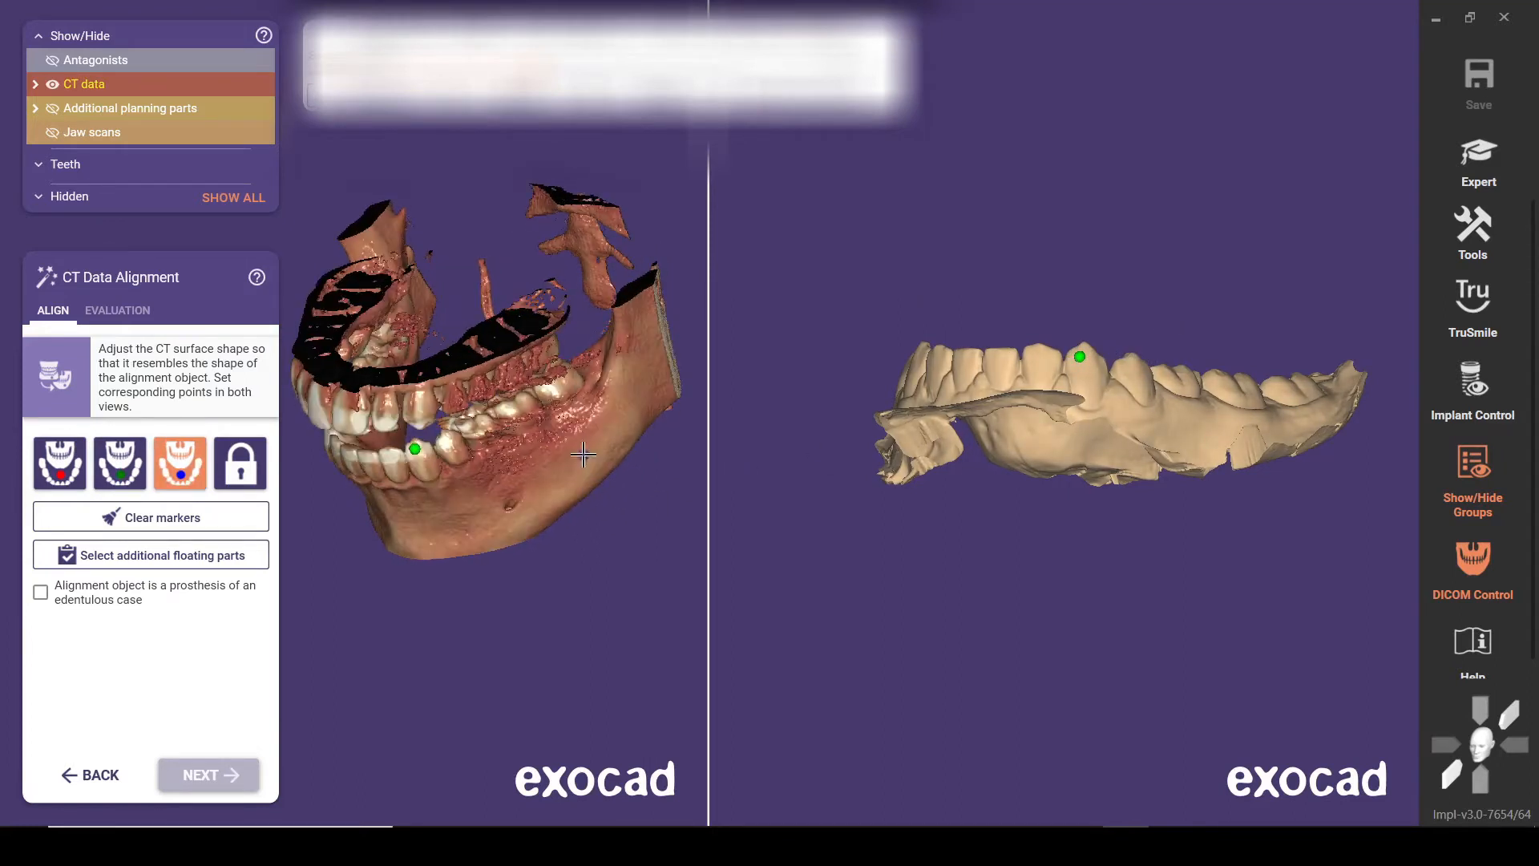
left_click(552, 389)
right_click_drag(1219, 329, 1183, 425)
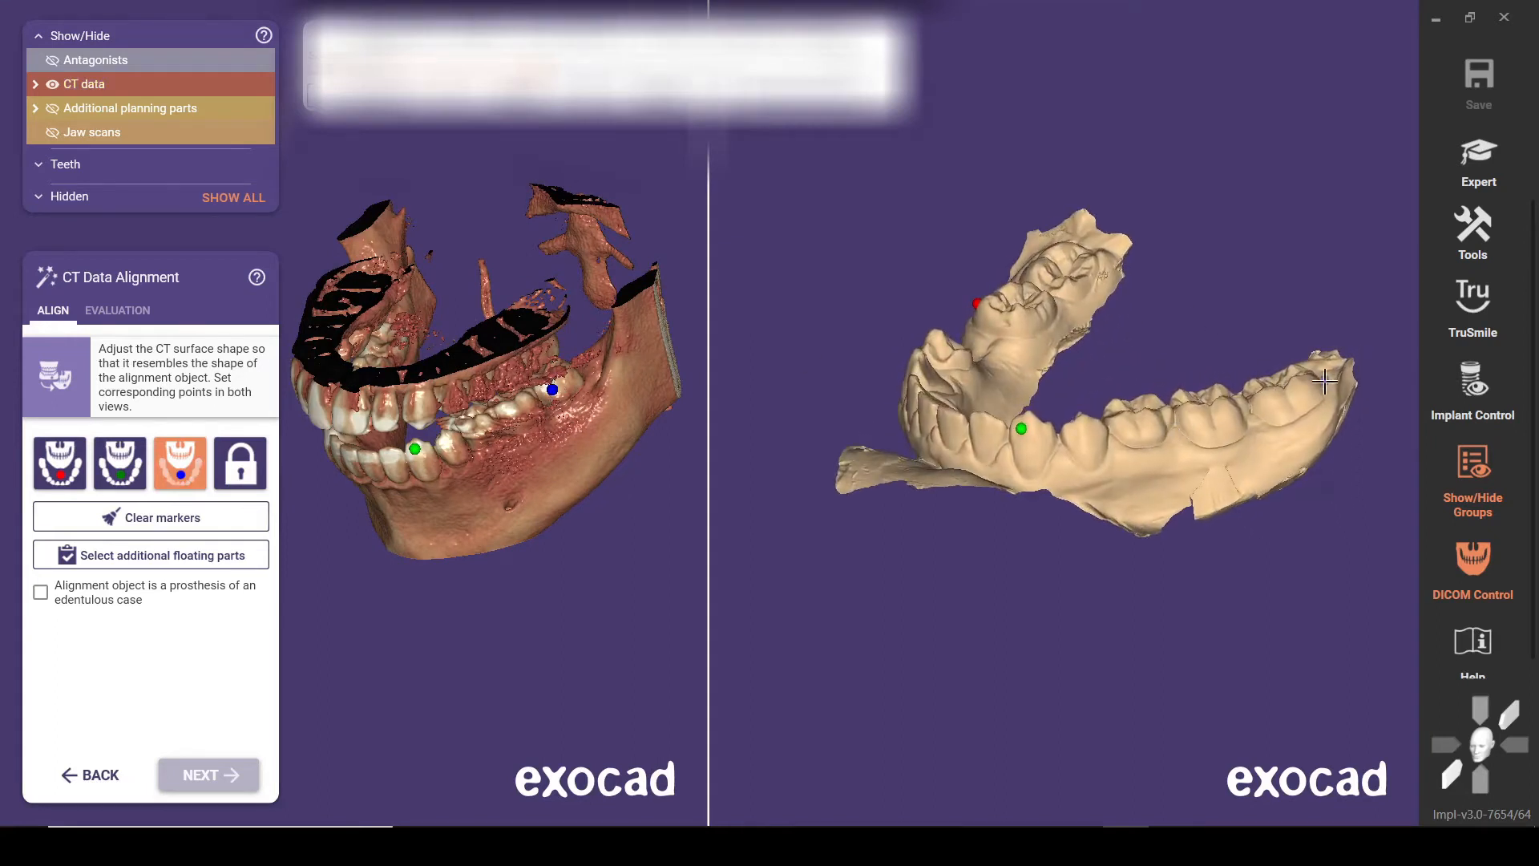
left_click(1272, 404)
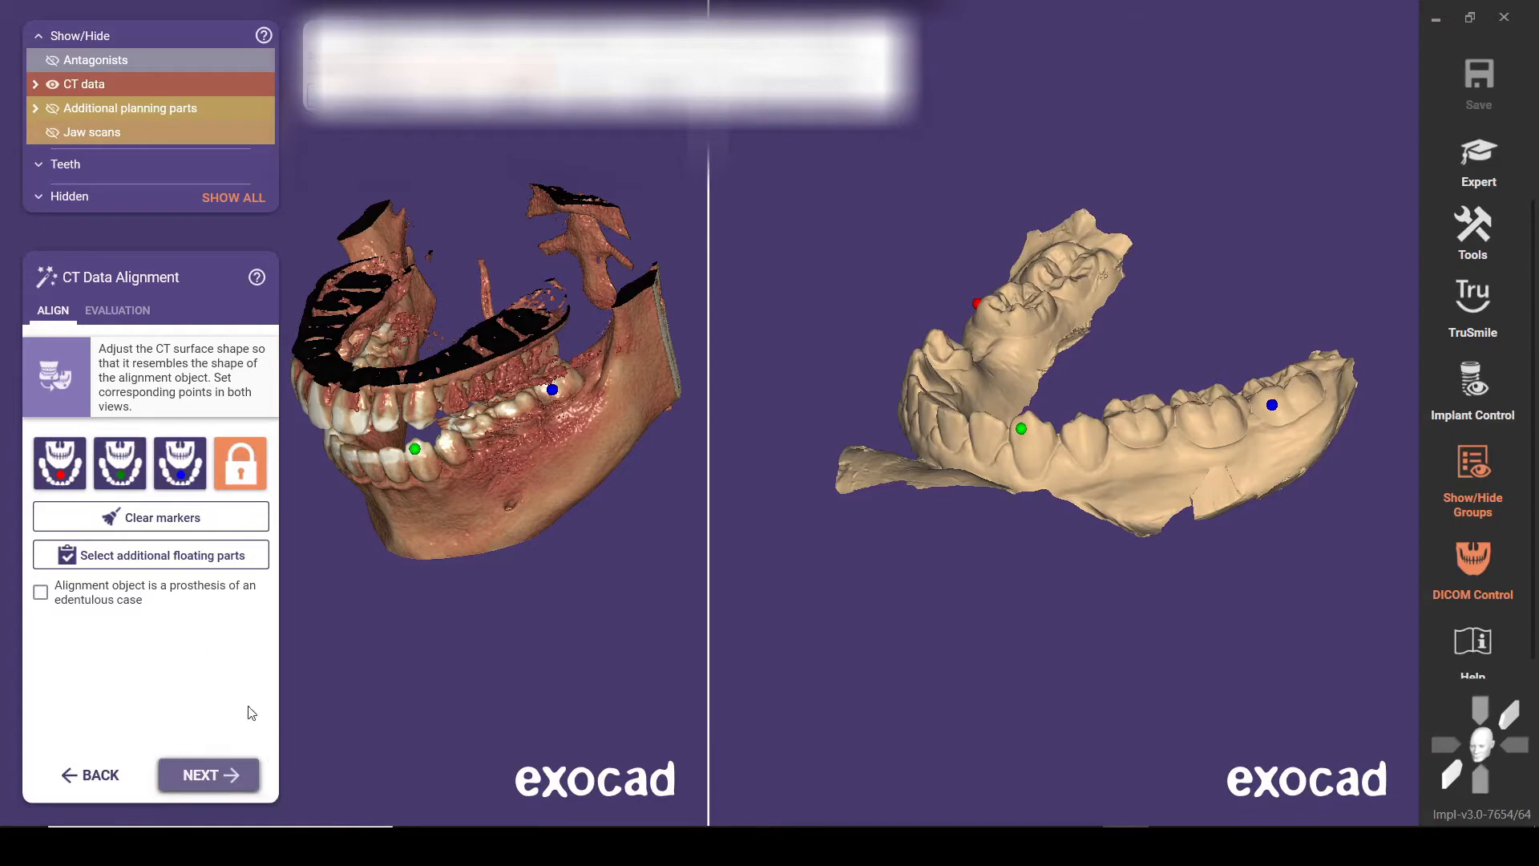
Proceed with the three-marker alignment to the best-fit stage without selecting any additional floating parts
left_click(195, 772)
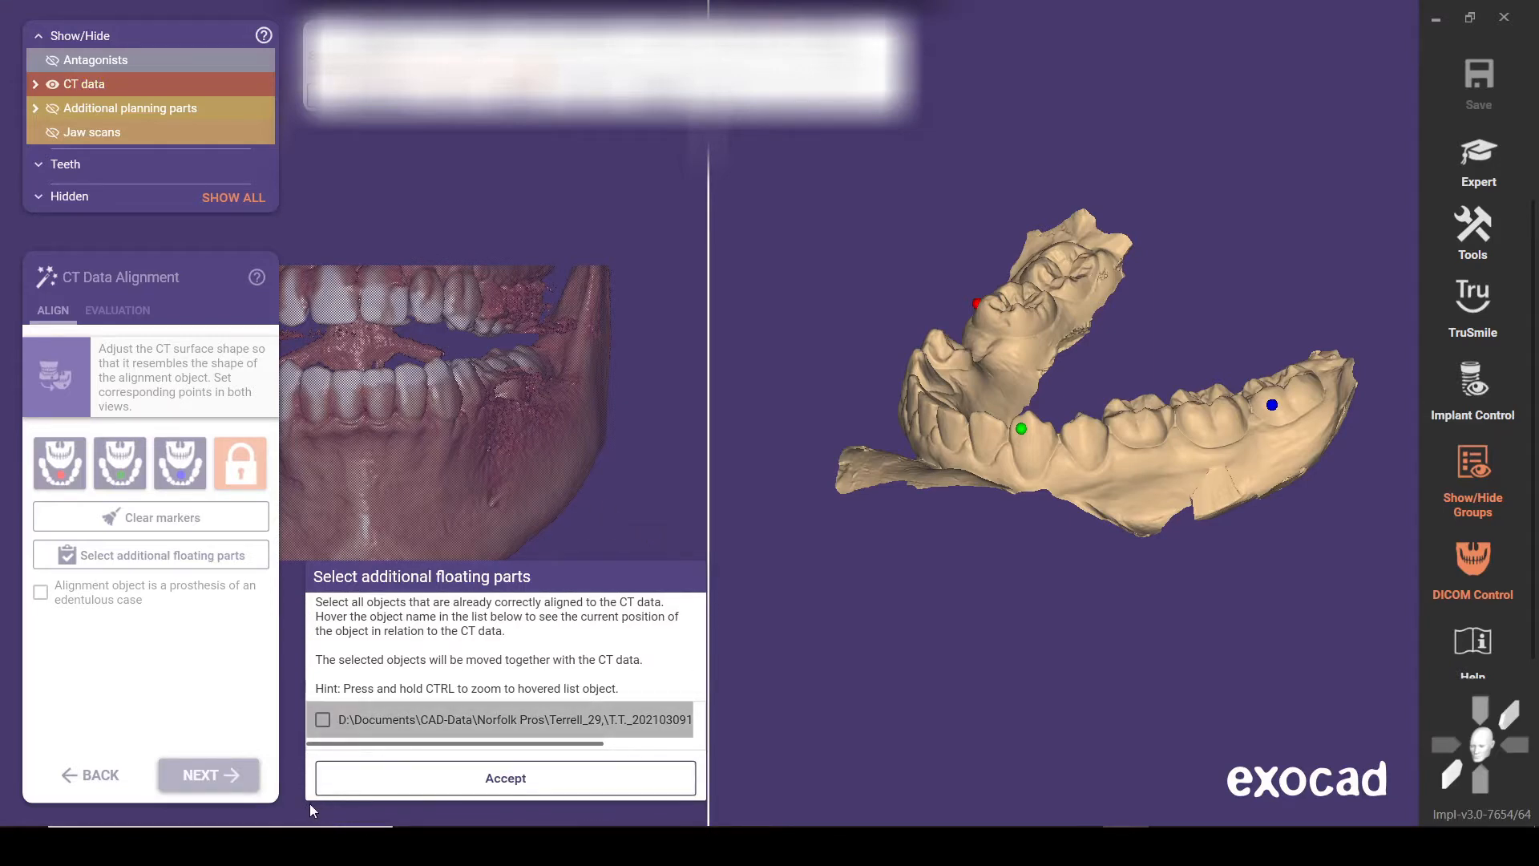
mouse_move(324, 721)
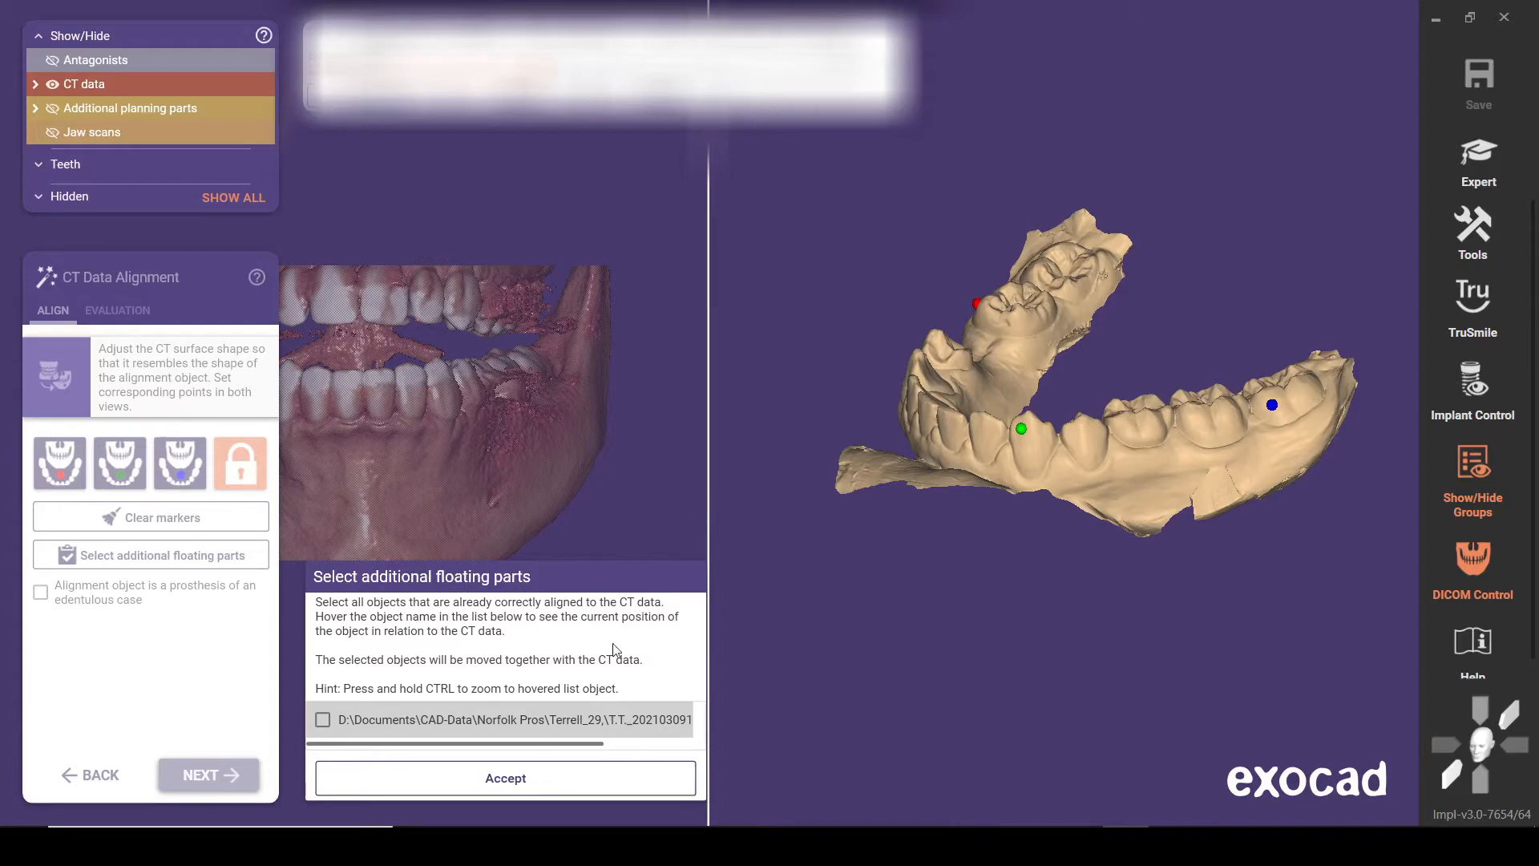
left_click(542, 791)
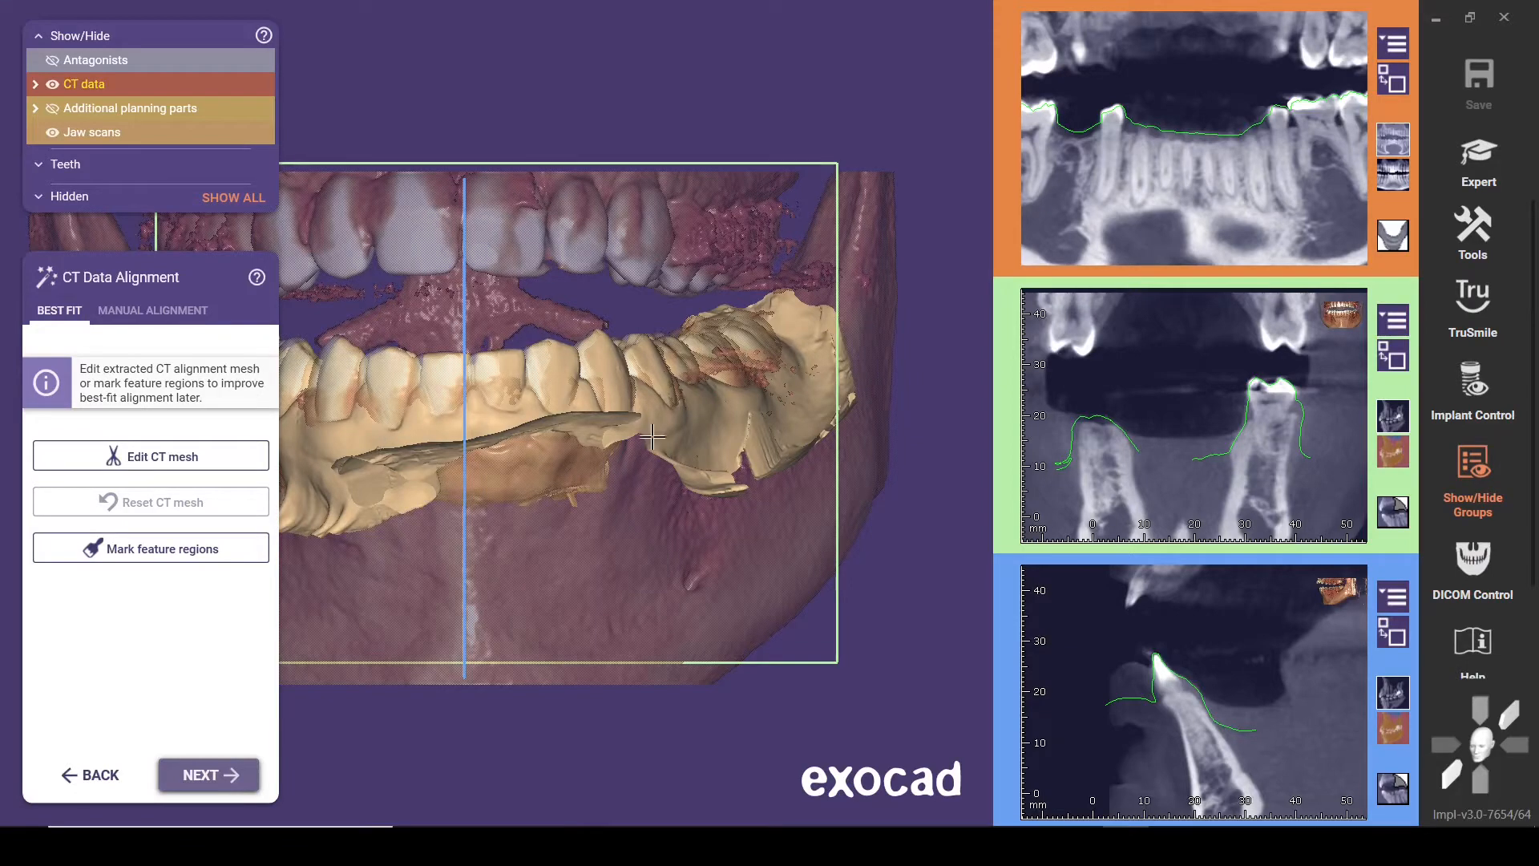
scroll(688, 307, "down", 3)
middle_click_drag(465, 712, 559, 663)
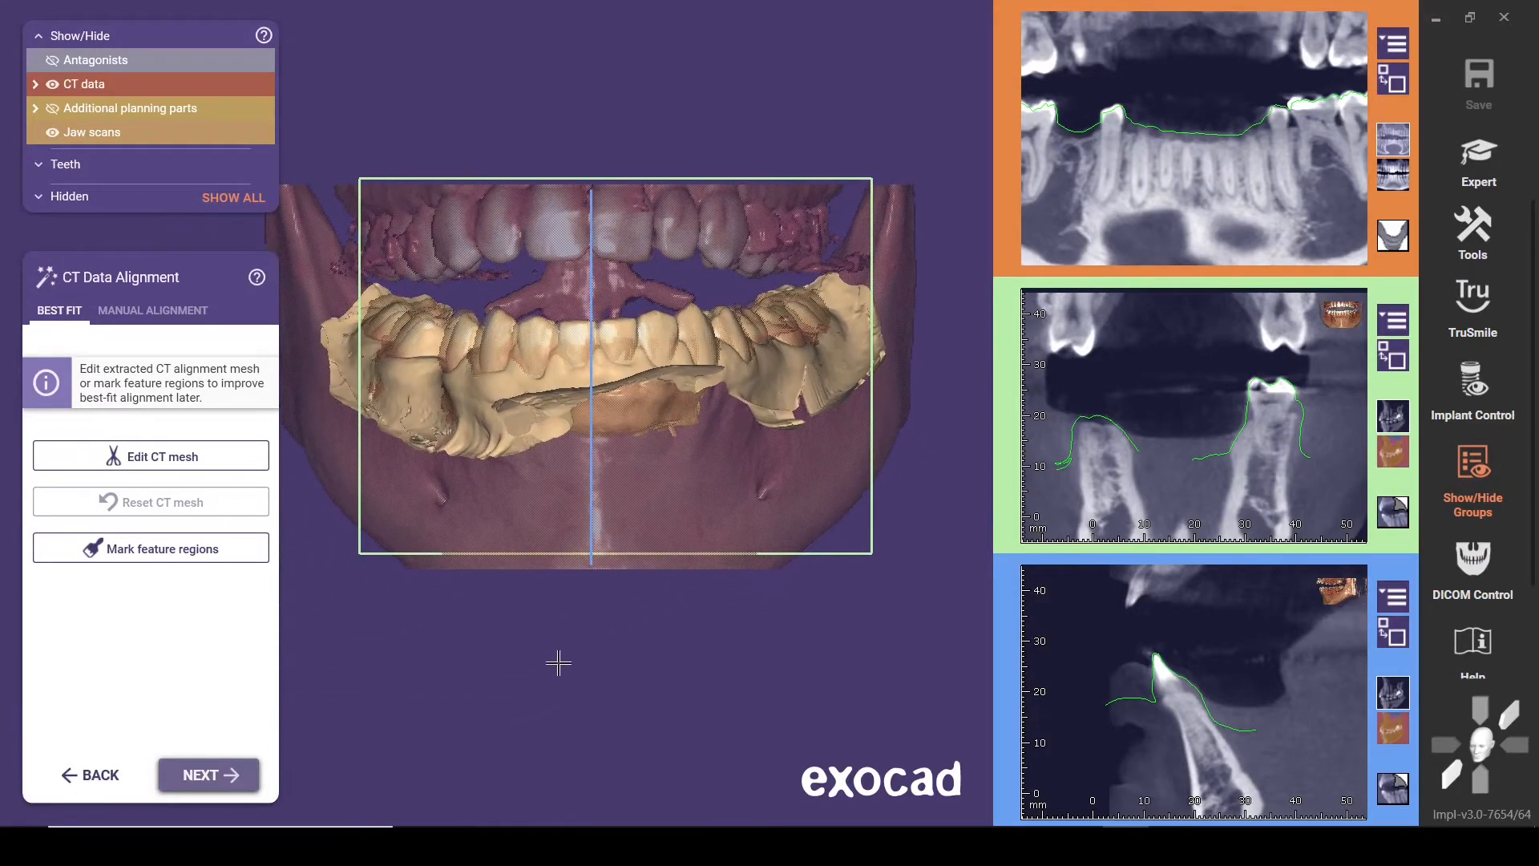
Run the best-fit CT alignment and enlarge the cross-section view to evaluate it
left_click(241, 775)
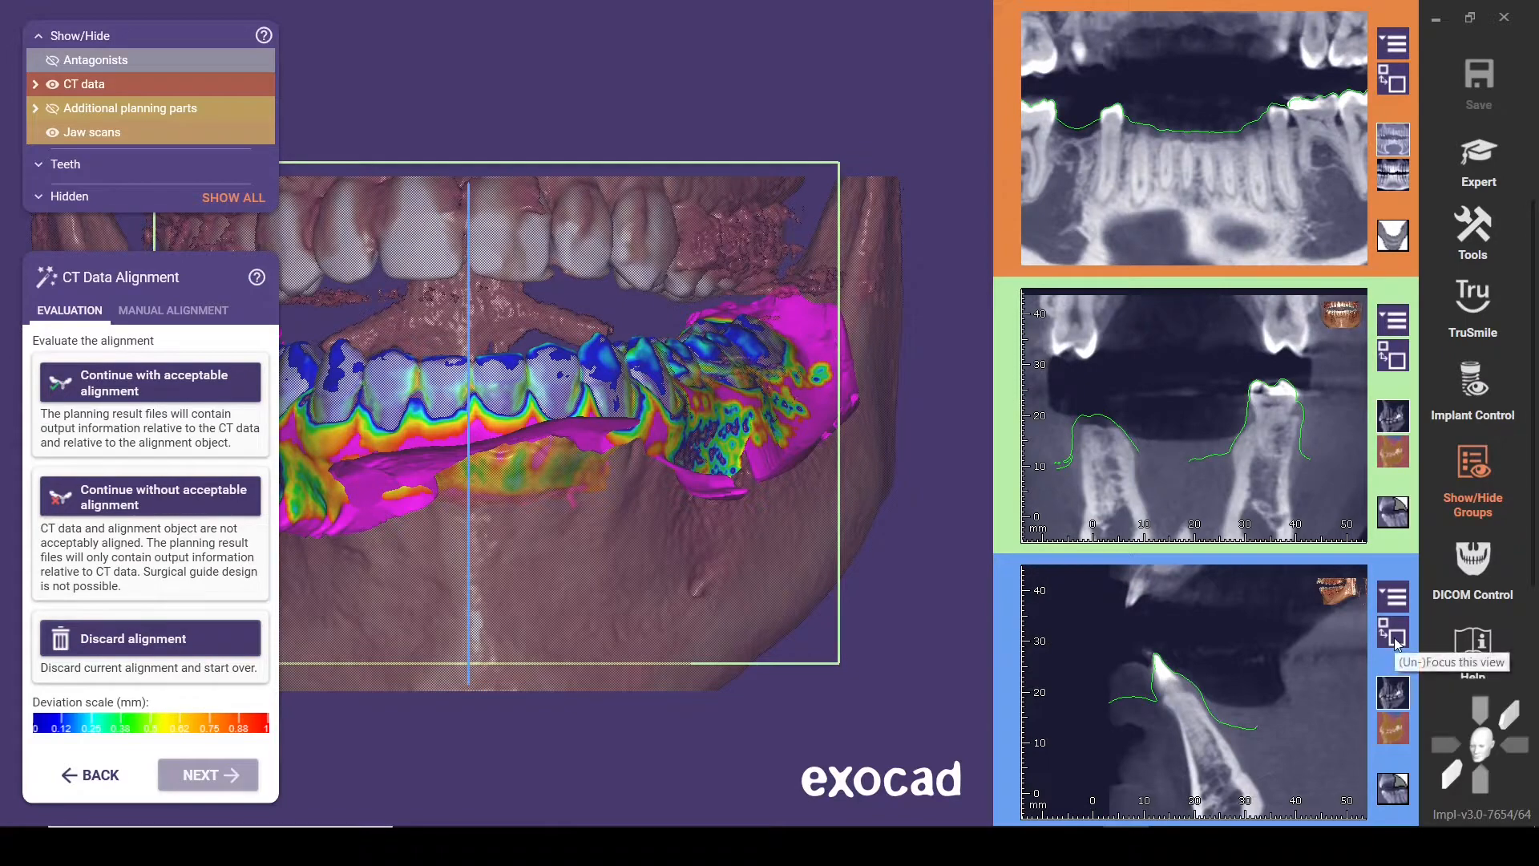
mouse_move(1312, 676)
right_mouse_down()
mouse_move(1098, 676)
mouse_move(1325, 686)
right_mouse_up()
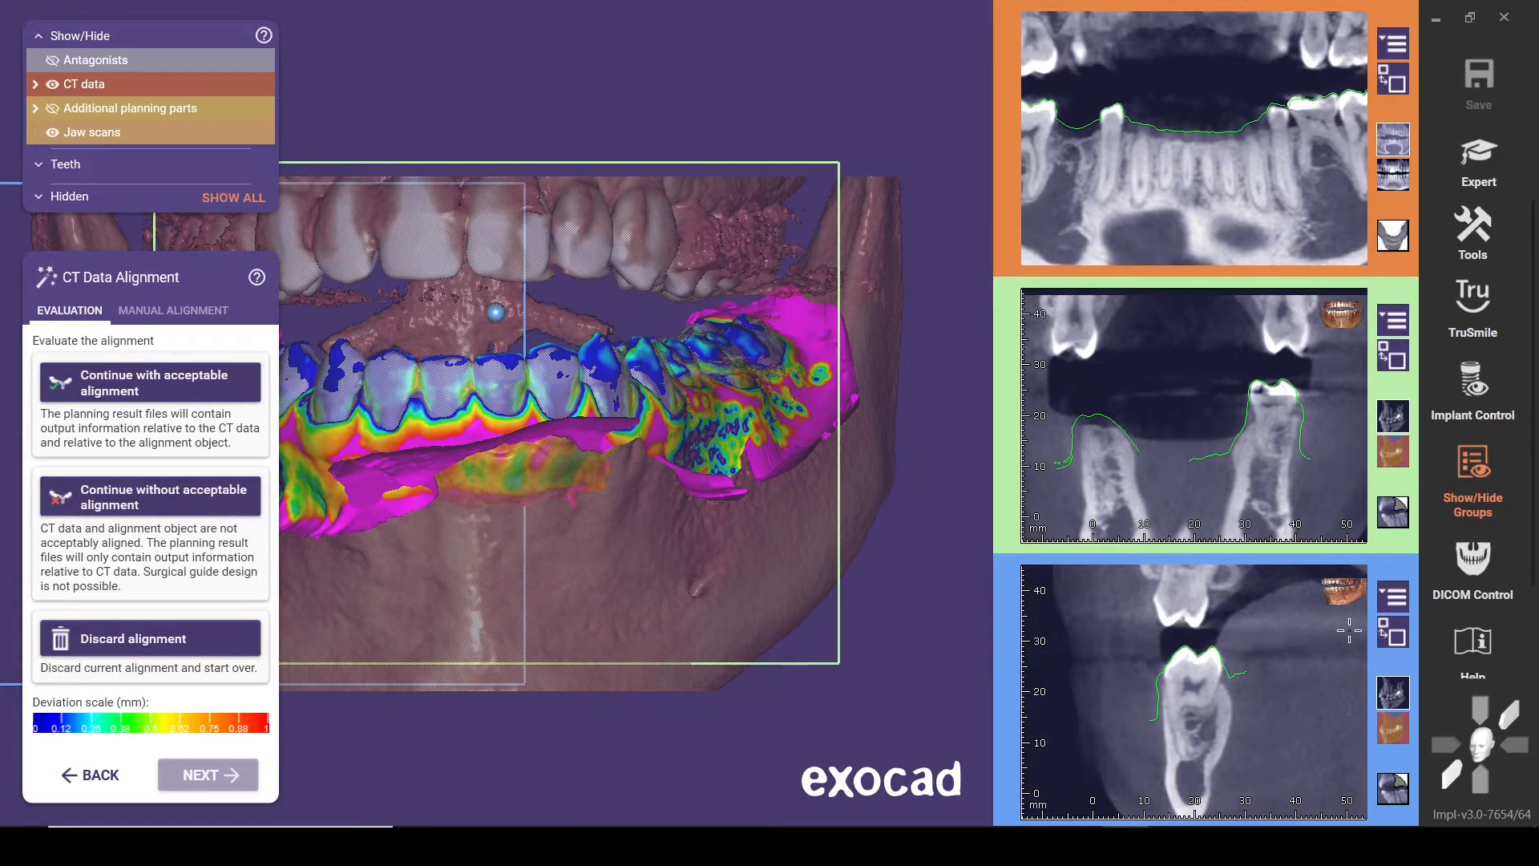
left_click(1395, 638)
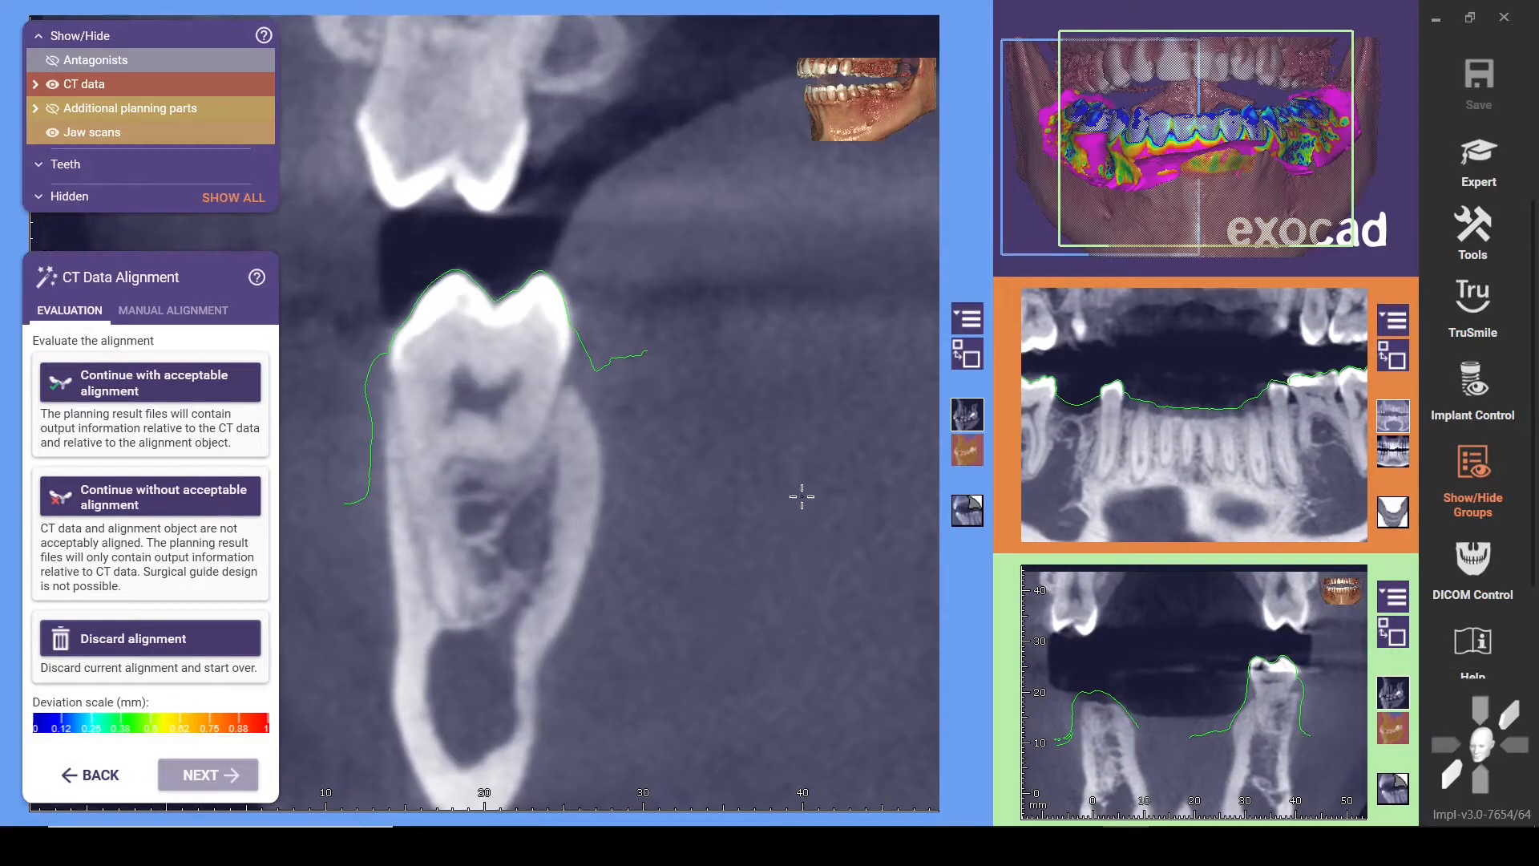
Compare the jaw scan outline with the teeth in the cross-sections around the arch, and continue with the alignment as acceptable
left_click(870, 449)
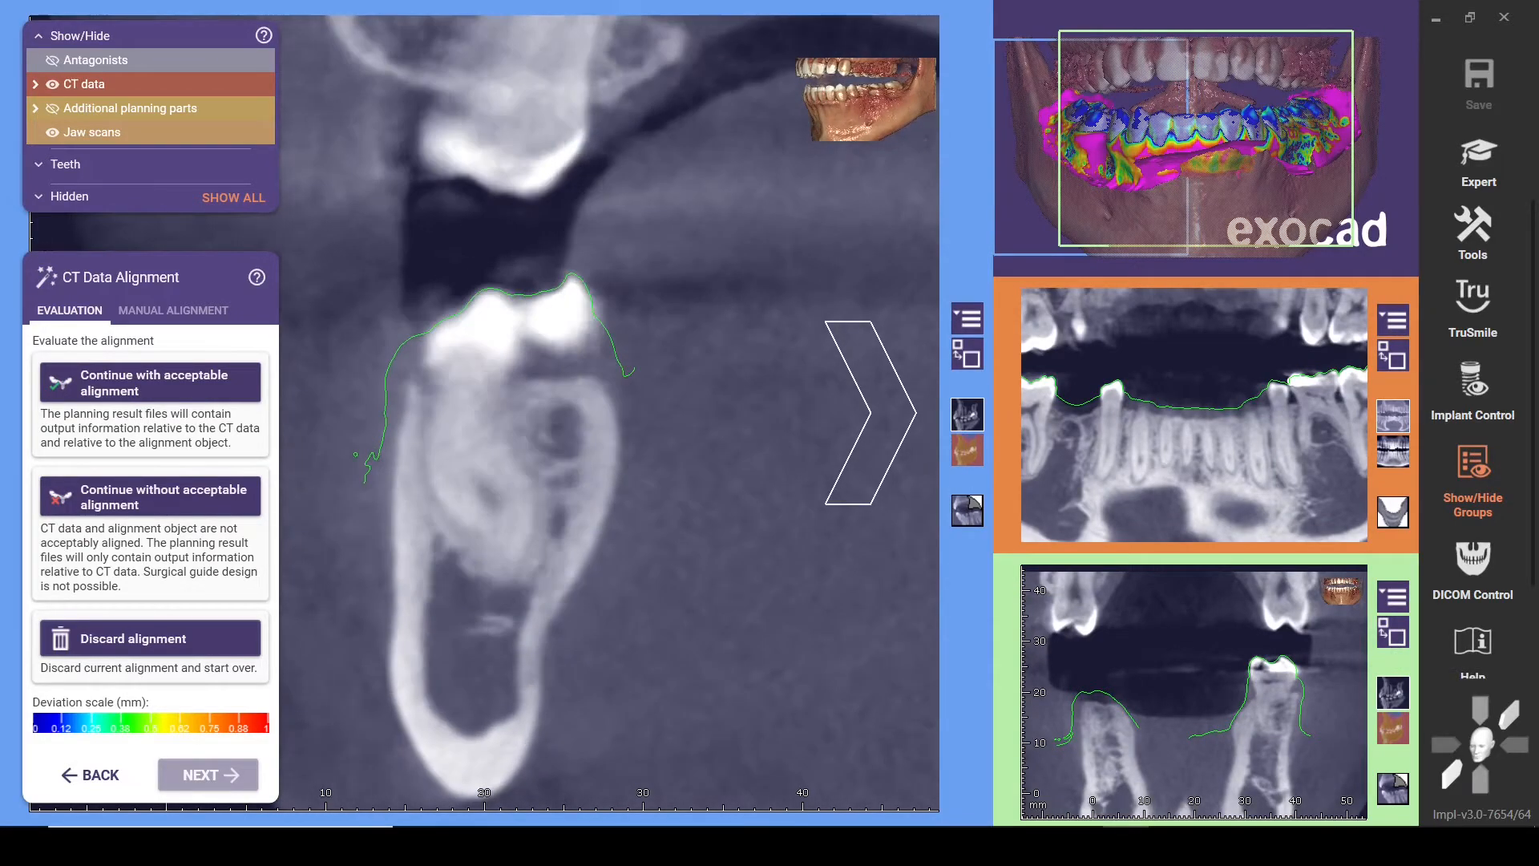
left_click(870, 448)
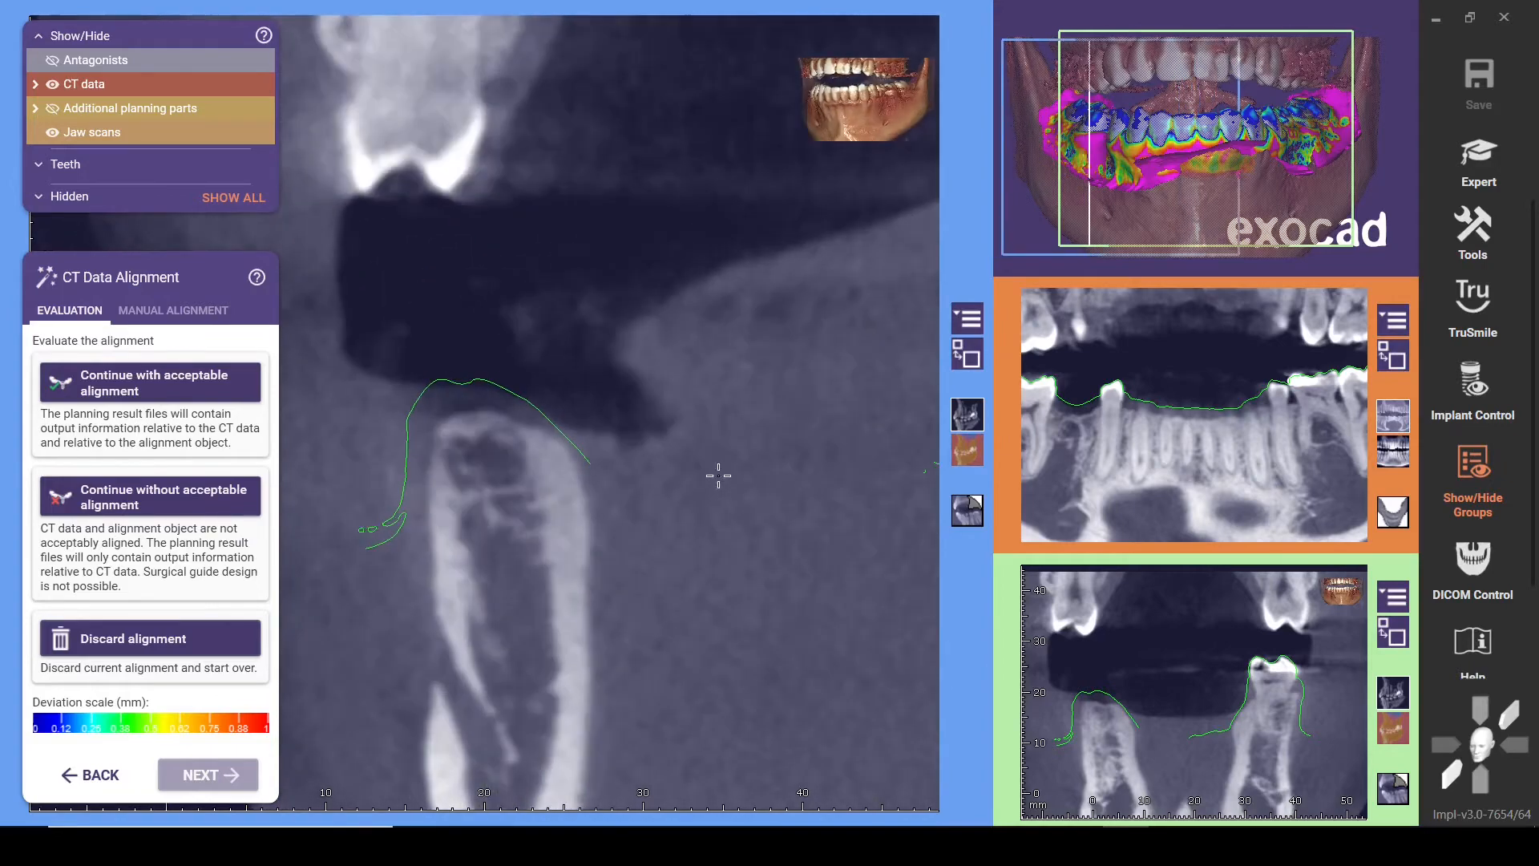
left_click(870, 413)
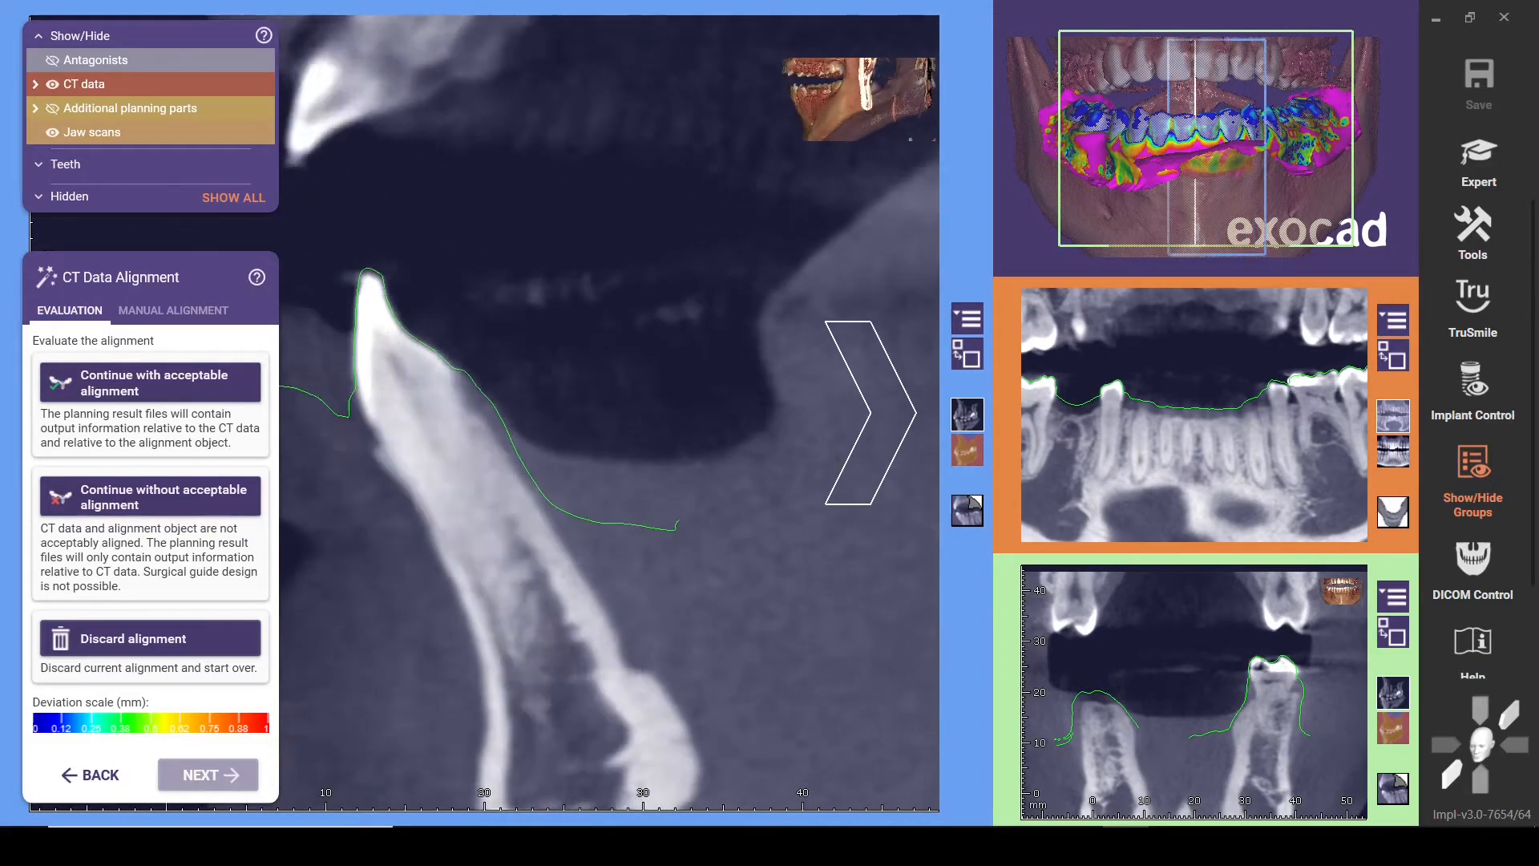
scroll(485, 413, "down", 15)
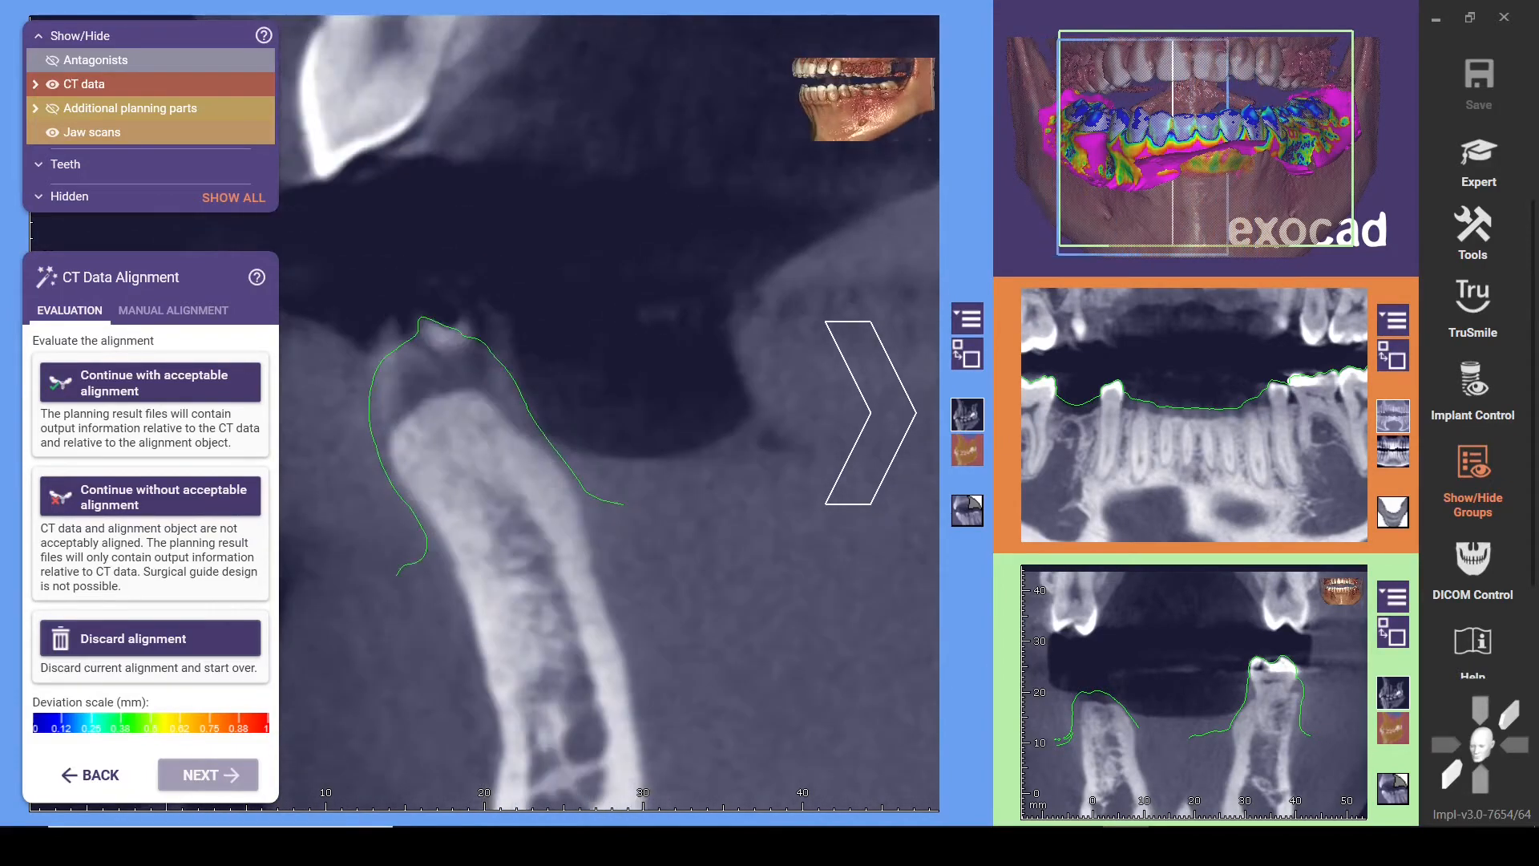
scroll(485, 413, "down", 12)
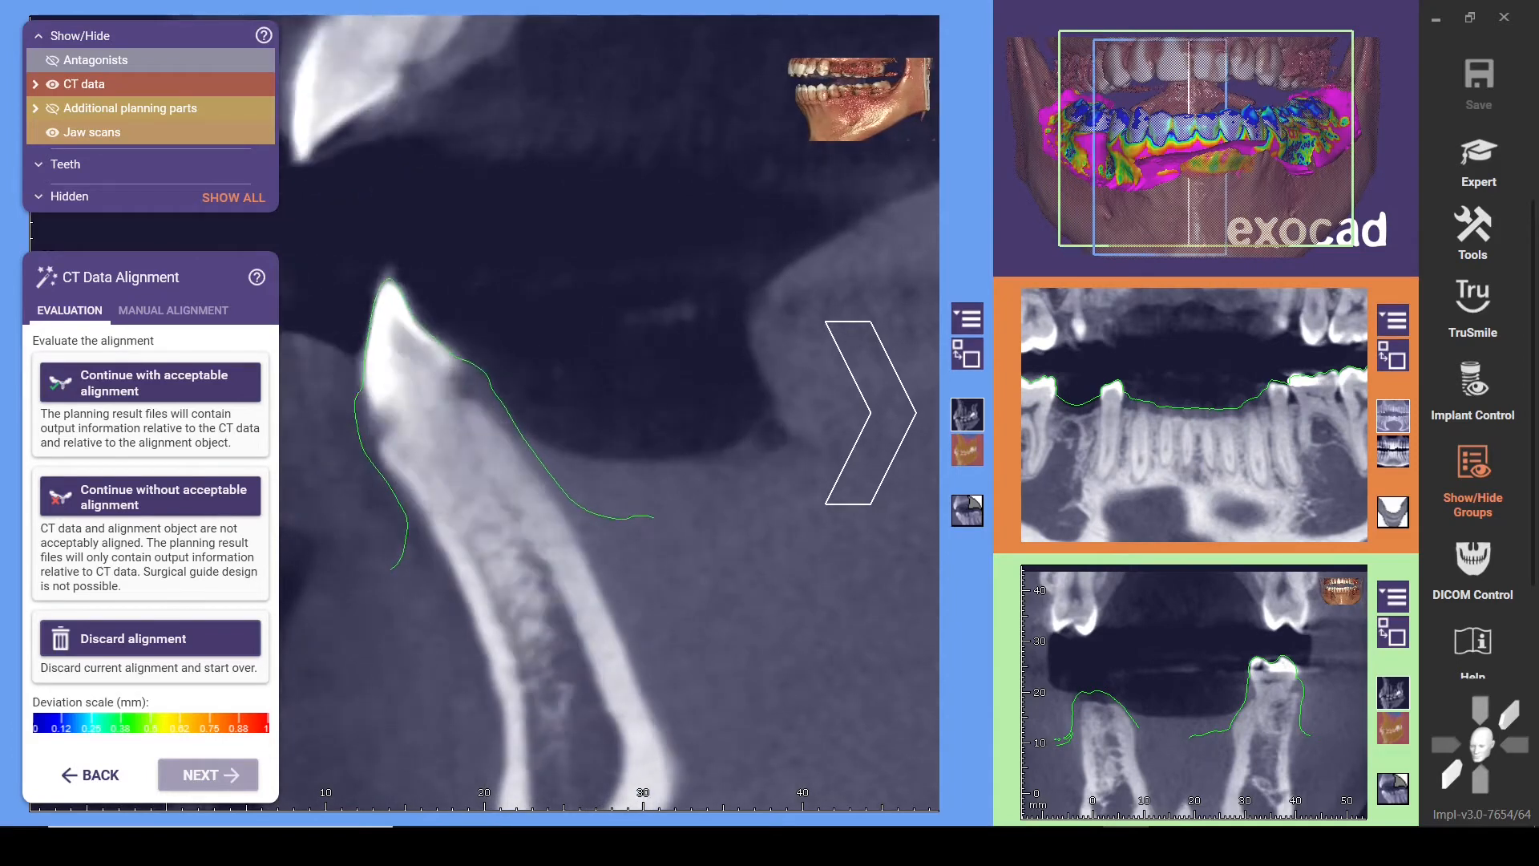
scroll(485, 413, "down", 12)
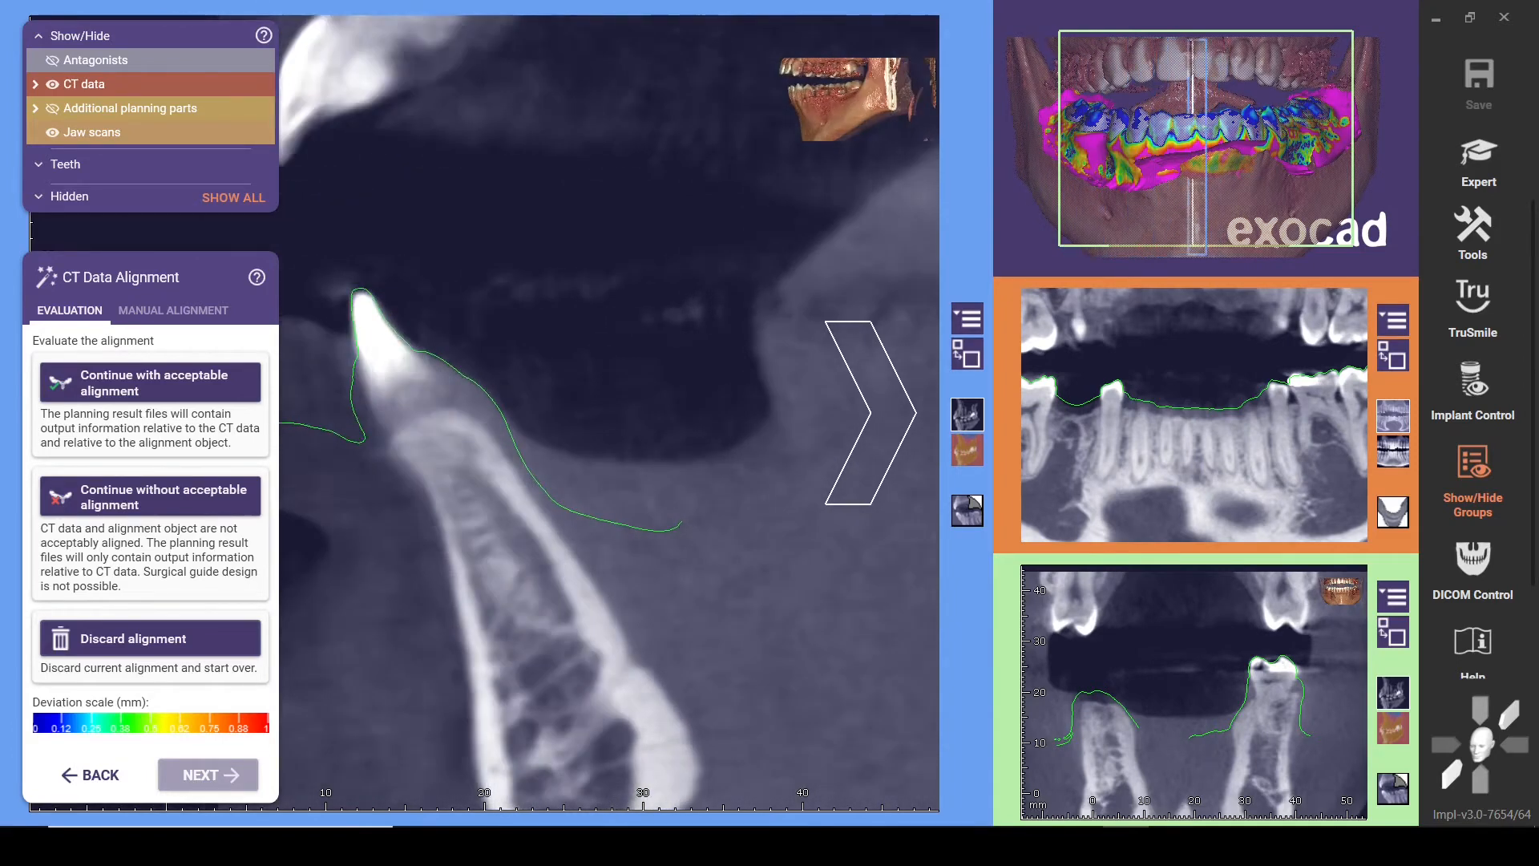
scroll(485, 413, "down", 12)
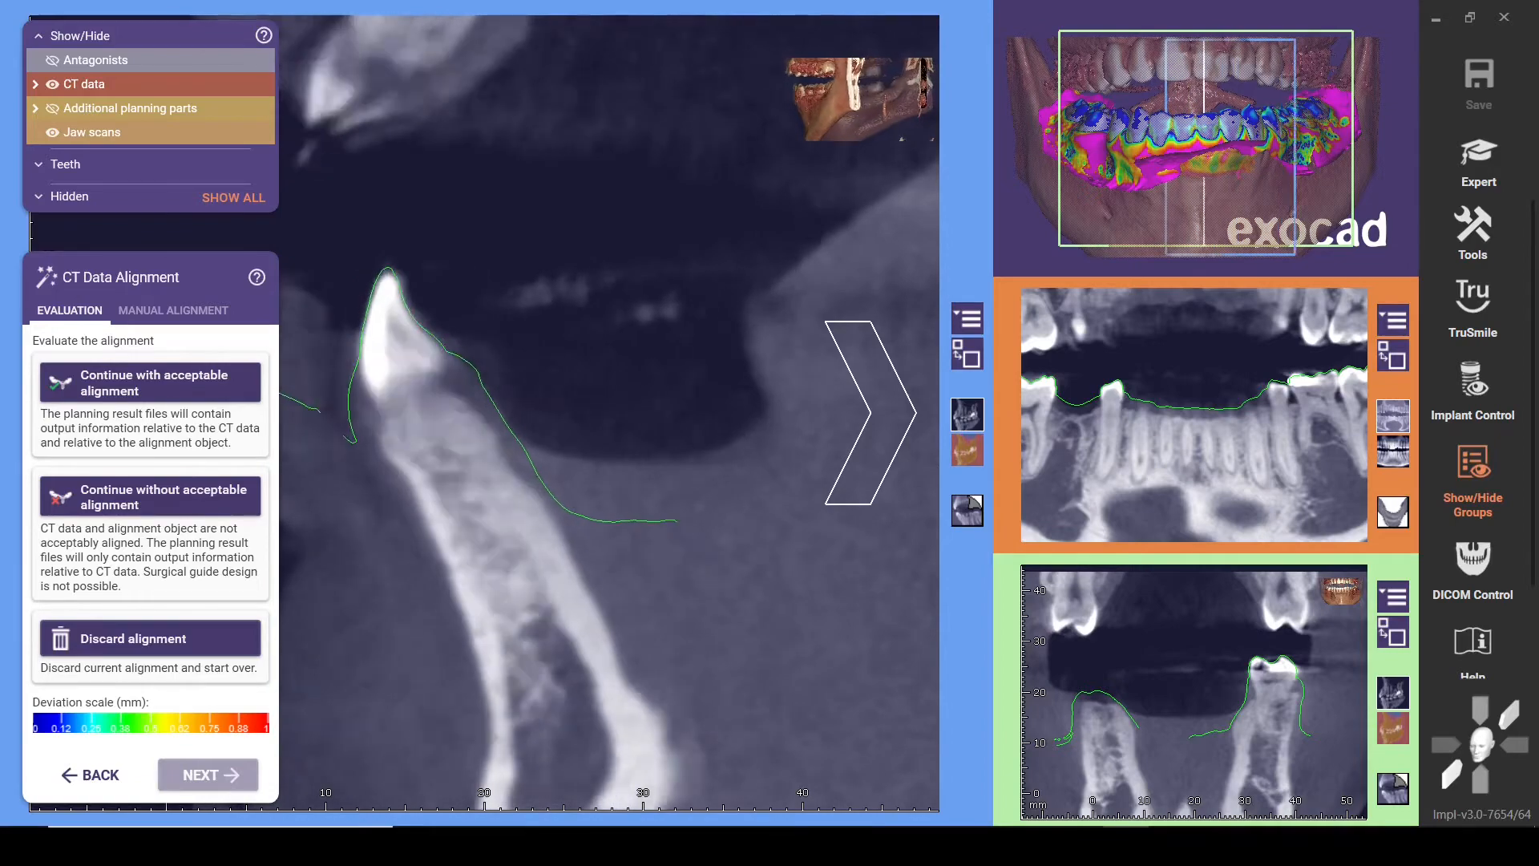
scroll(485, 413, "down", 12)
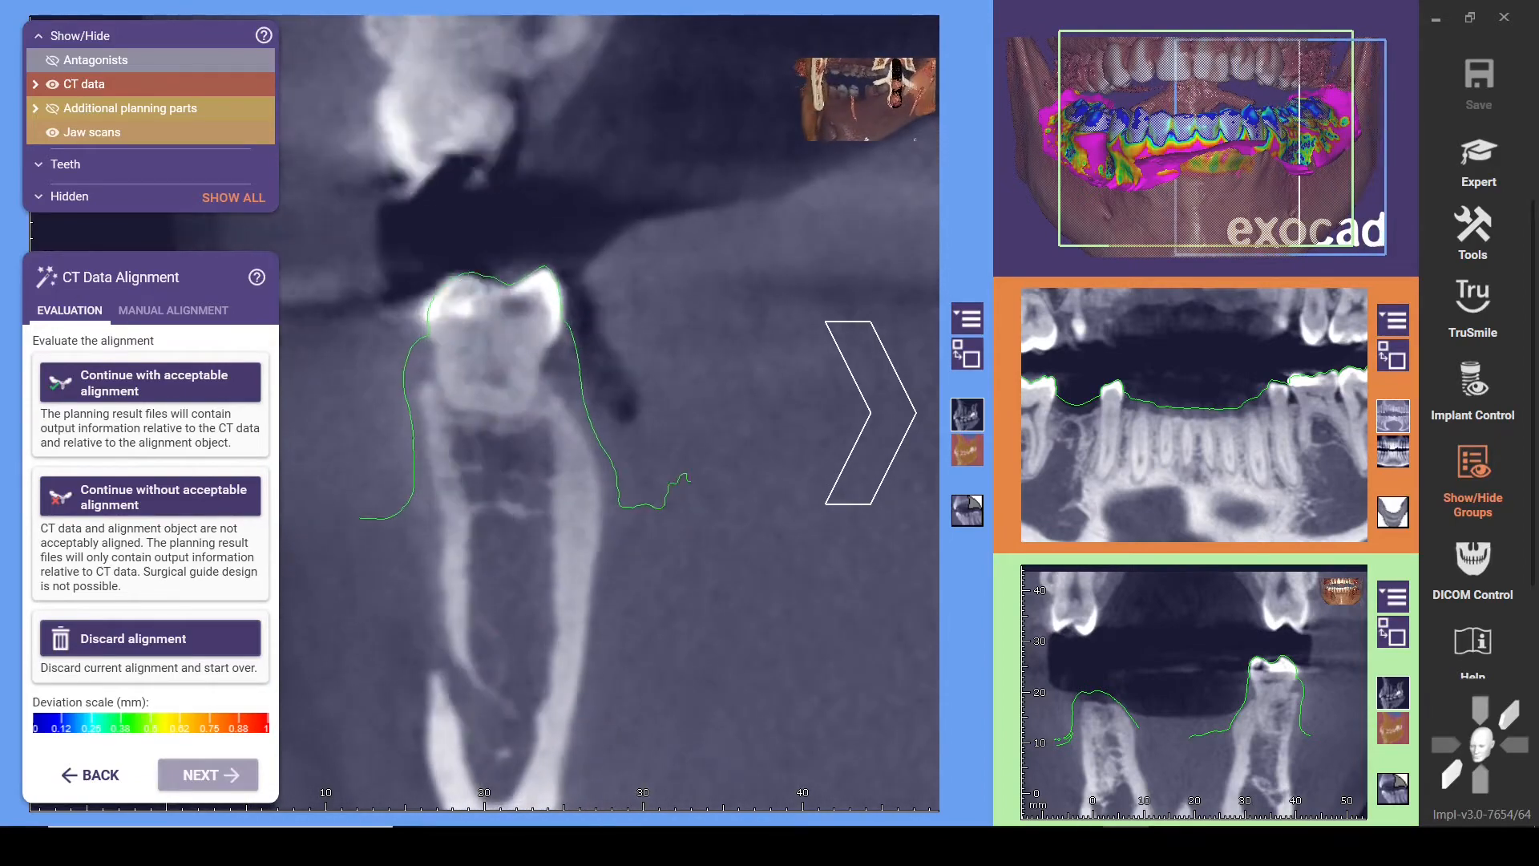
scroll(485, 413, "down", 12)
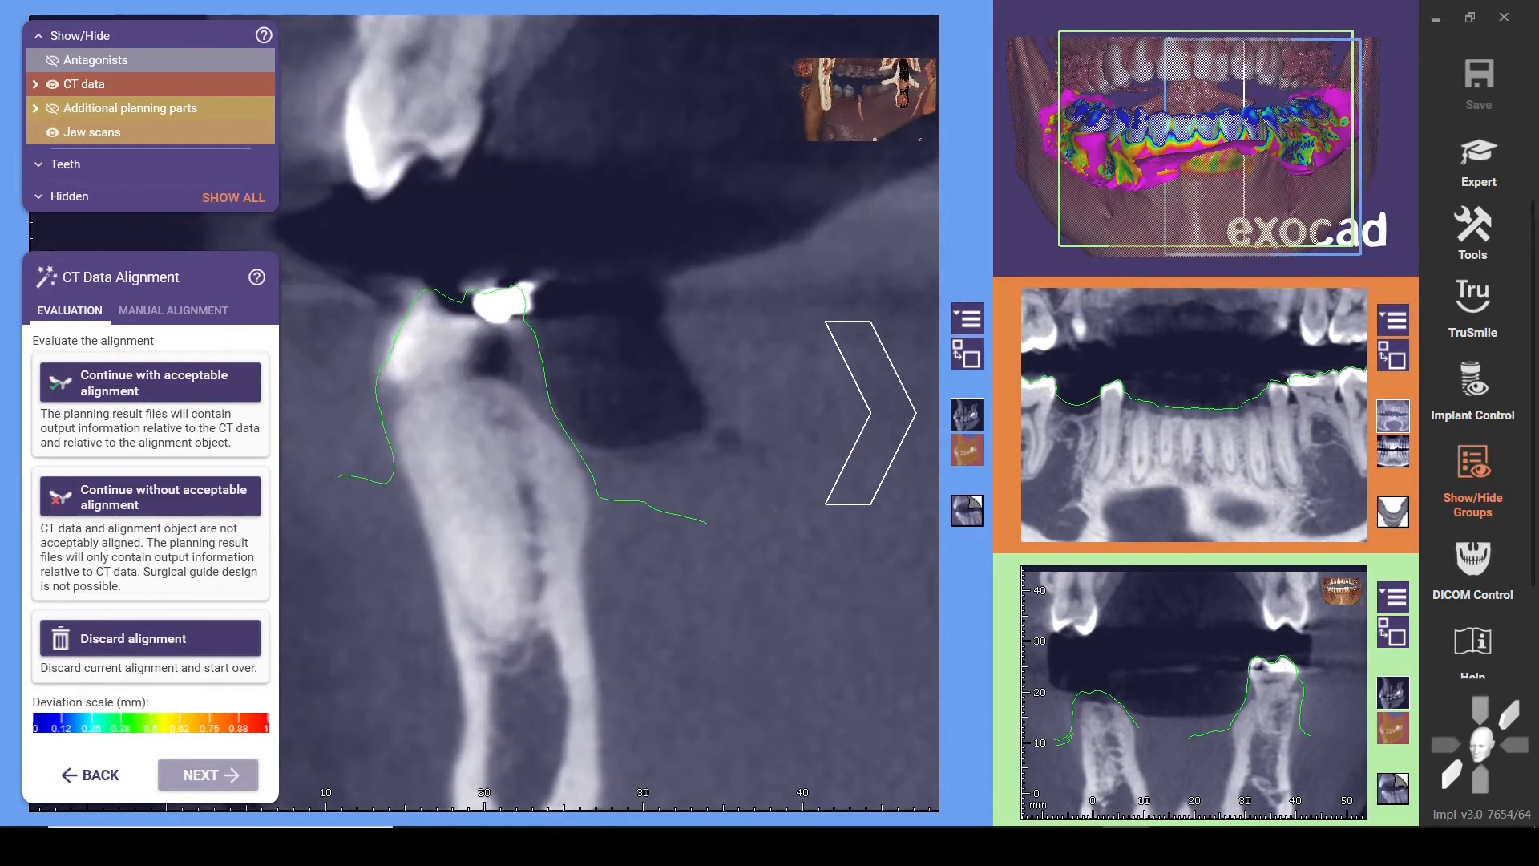
scroll(485, 413, "down", 6)
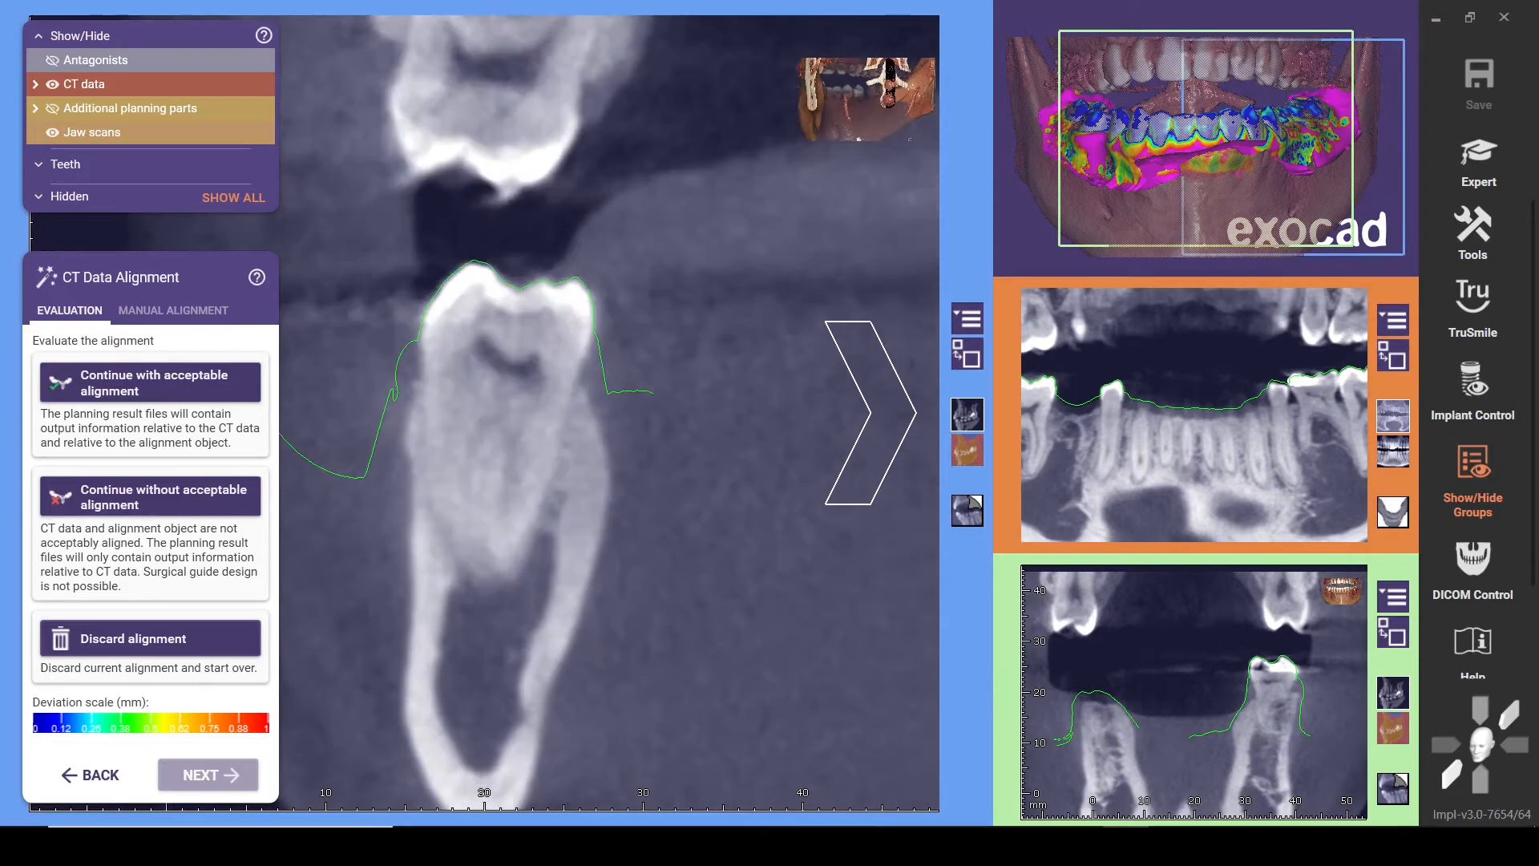
scroll(764, 413, "up", 3)
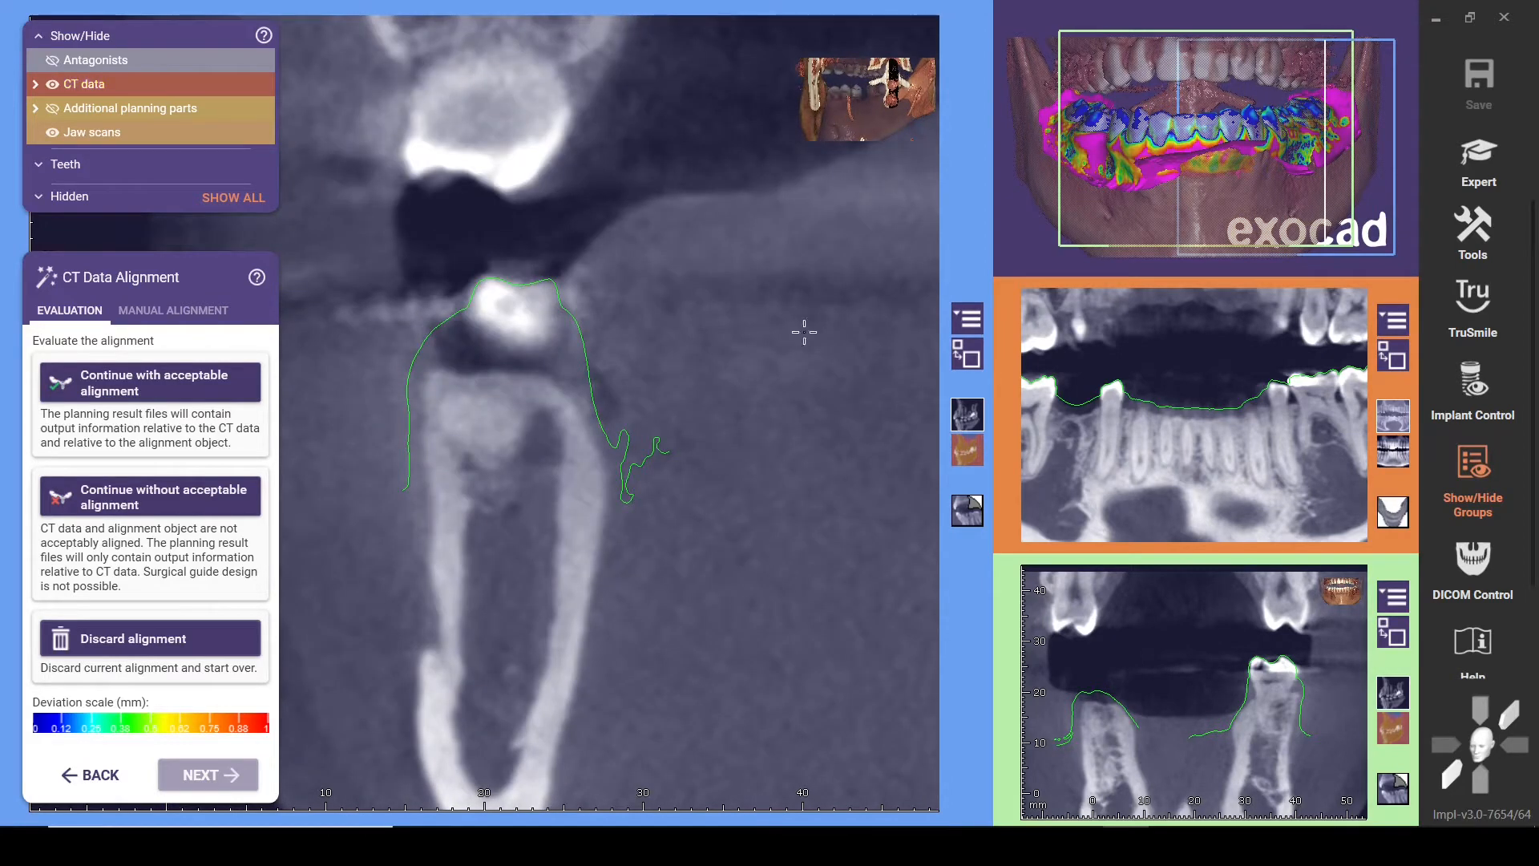
scroll(804, 332, "down", 5)
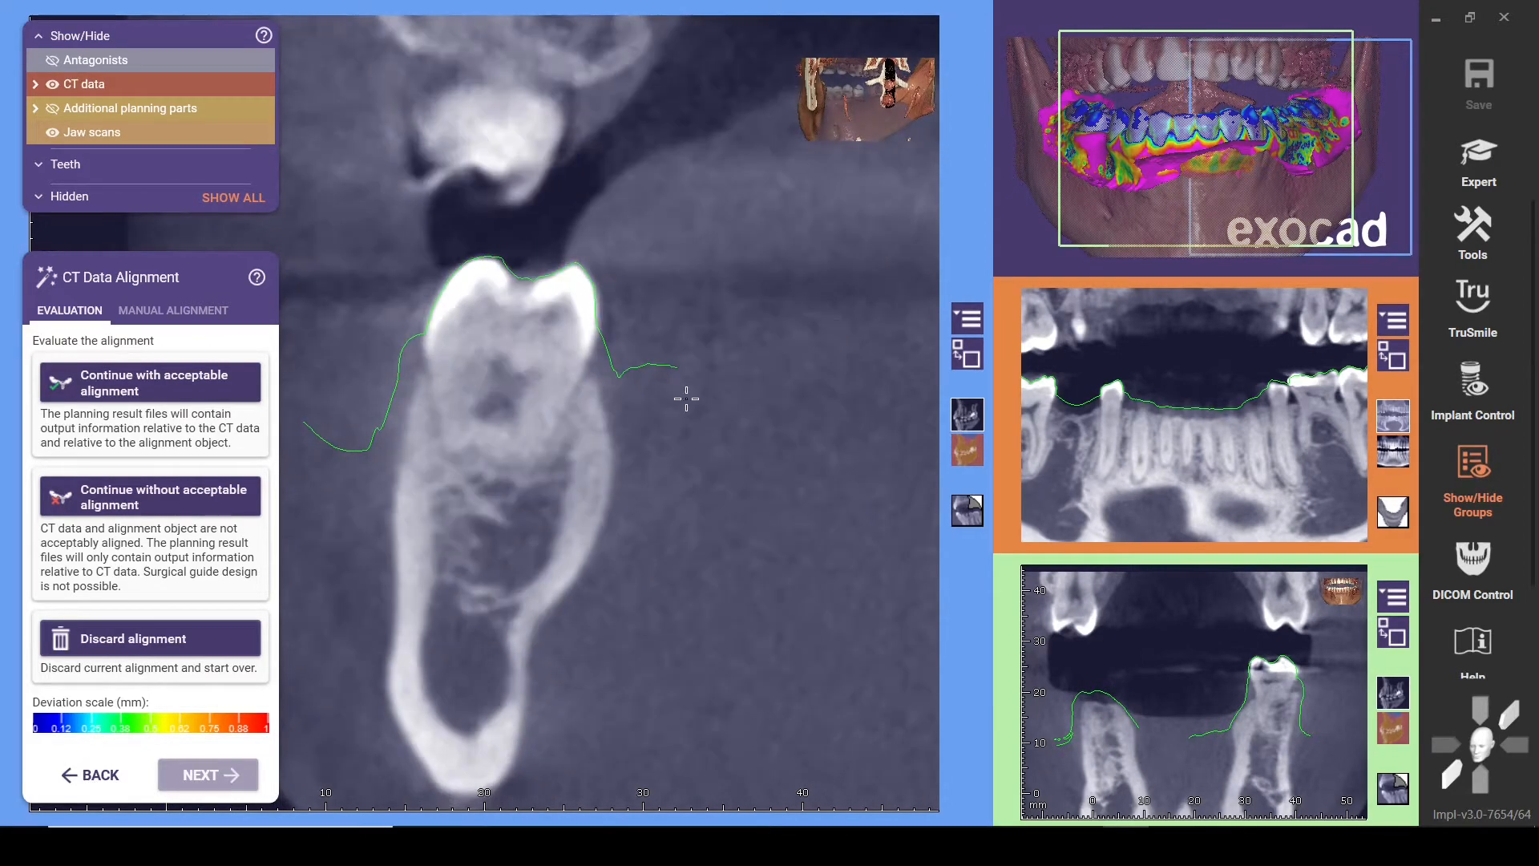
left_click(208, 392)
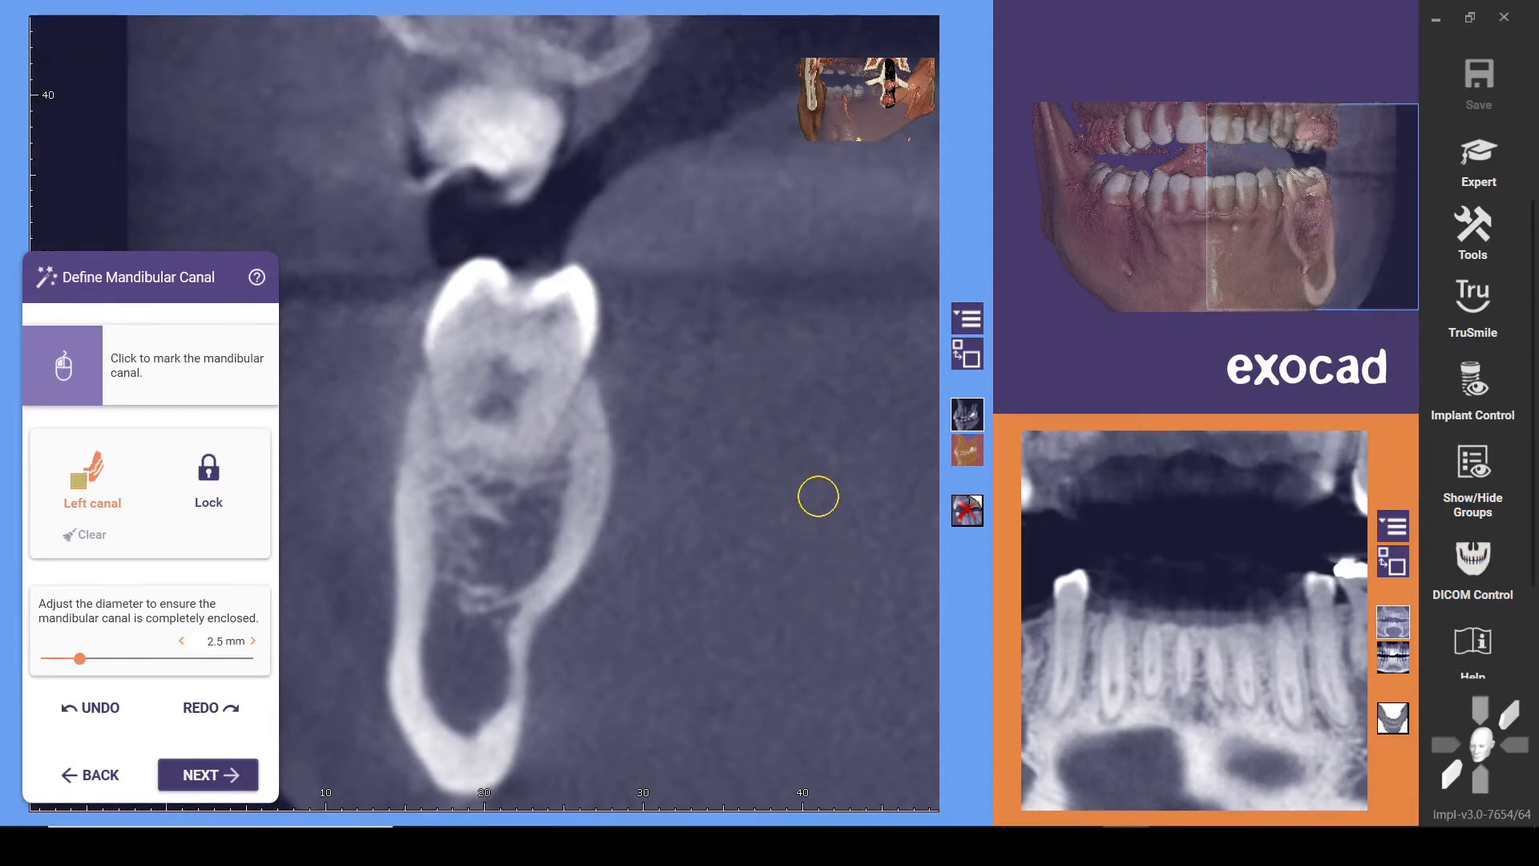
Locate the left mental foramen in the cross-sections and place the first left canal point inside the bone in front of it
scroll(819, 496, "down", 15)
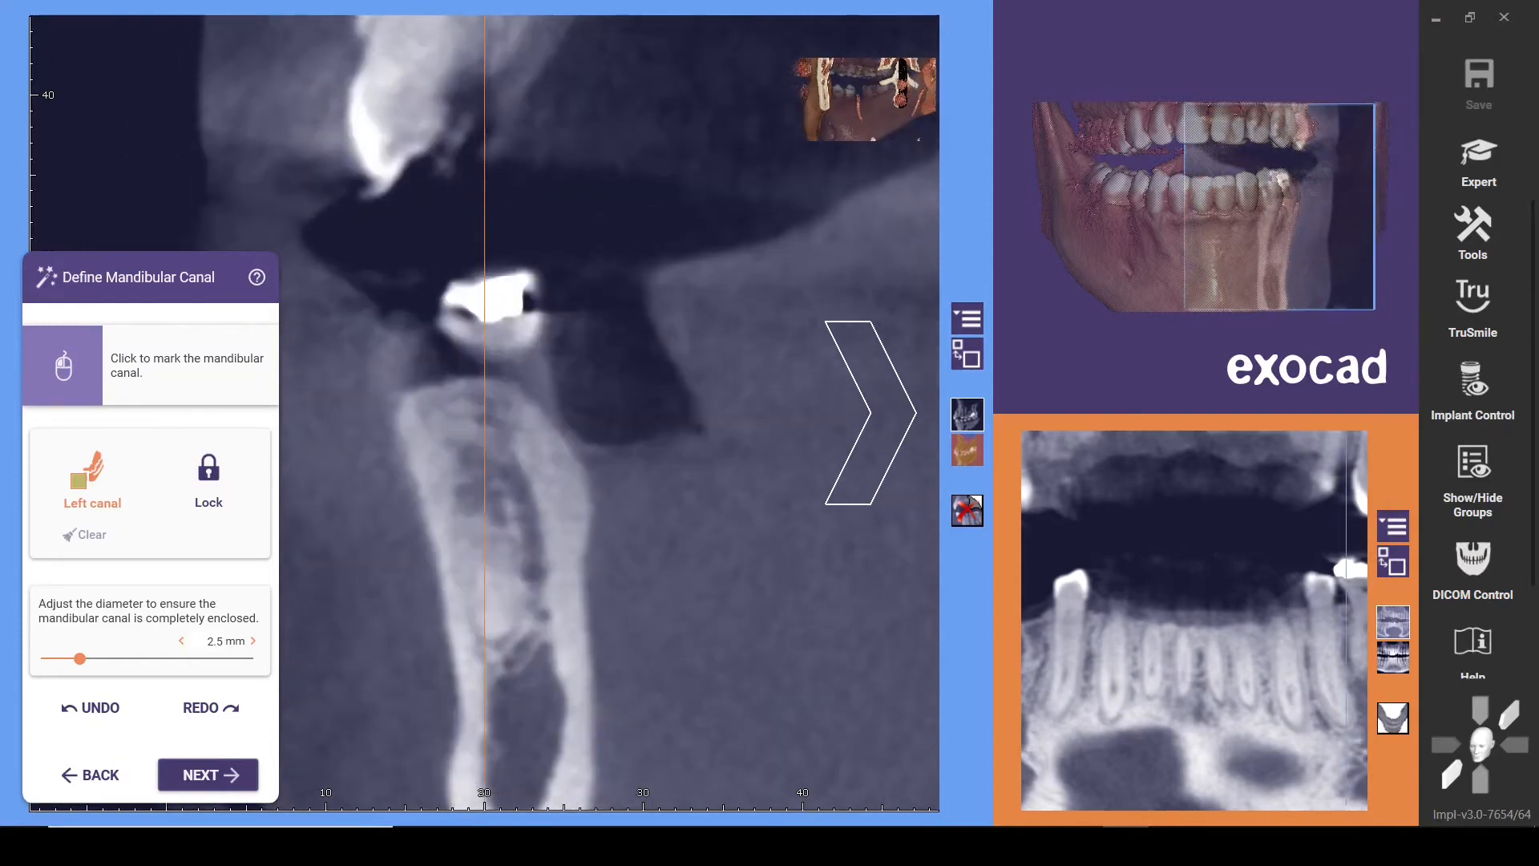
scroll(850, 481, "up", 12)
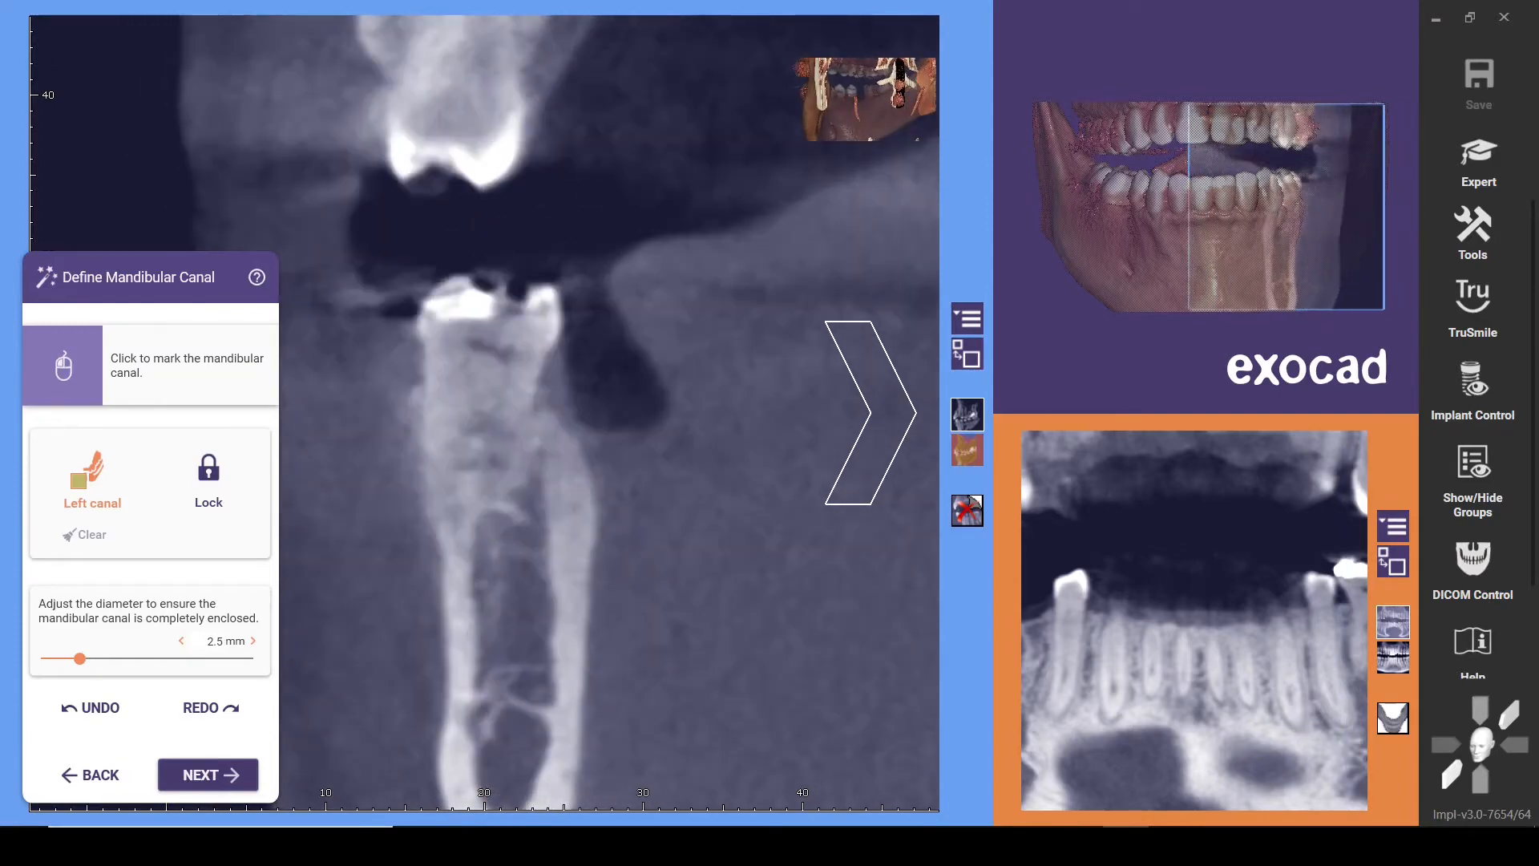
scroll(850, 481, "up", 8)
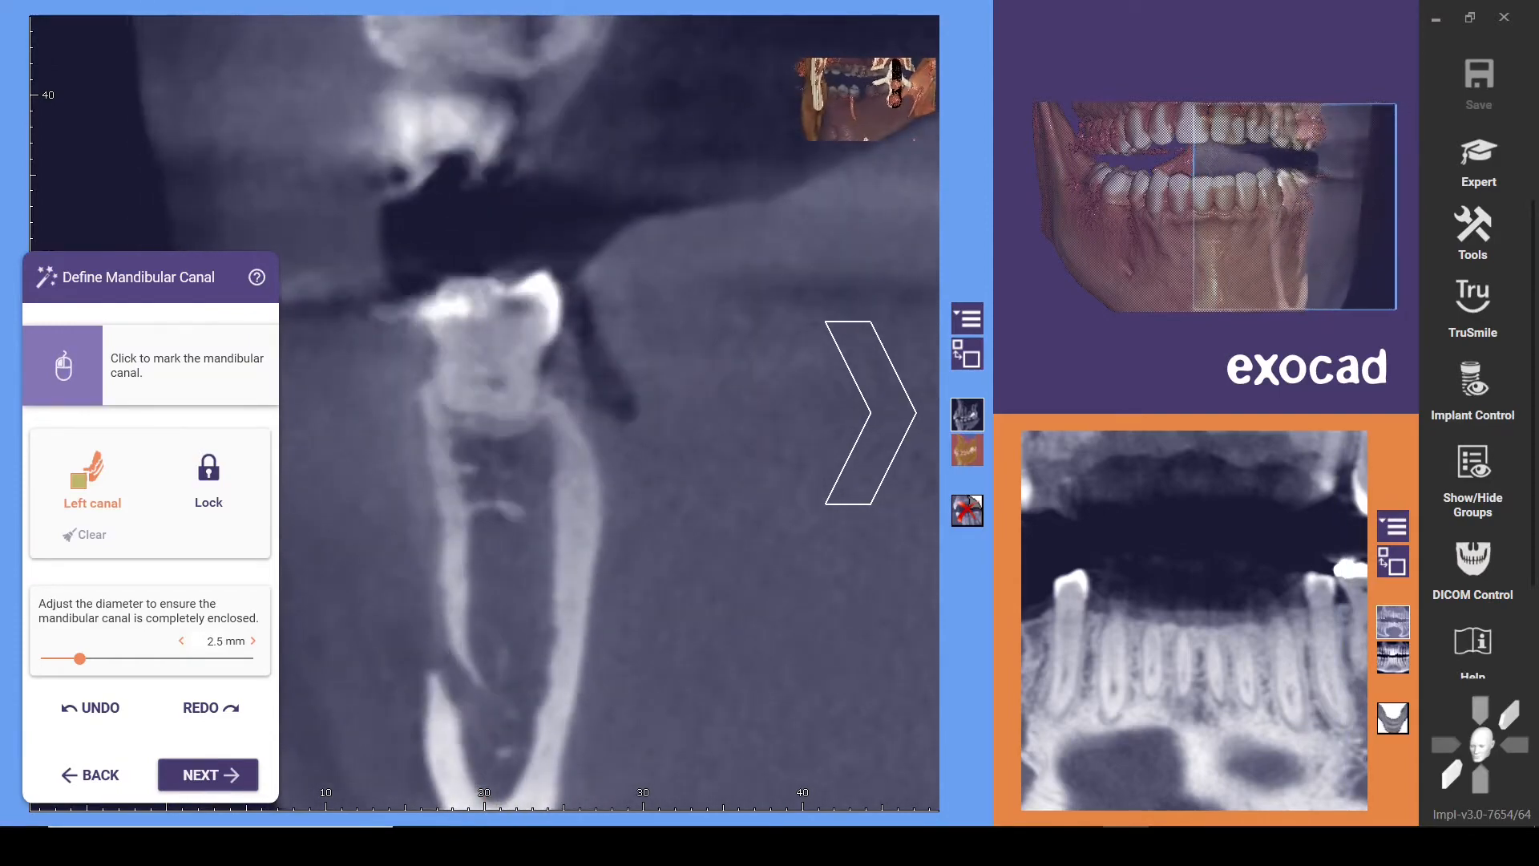
scroll(871, 413, "up", 8)
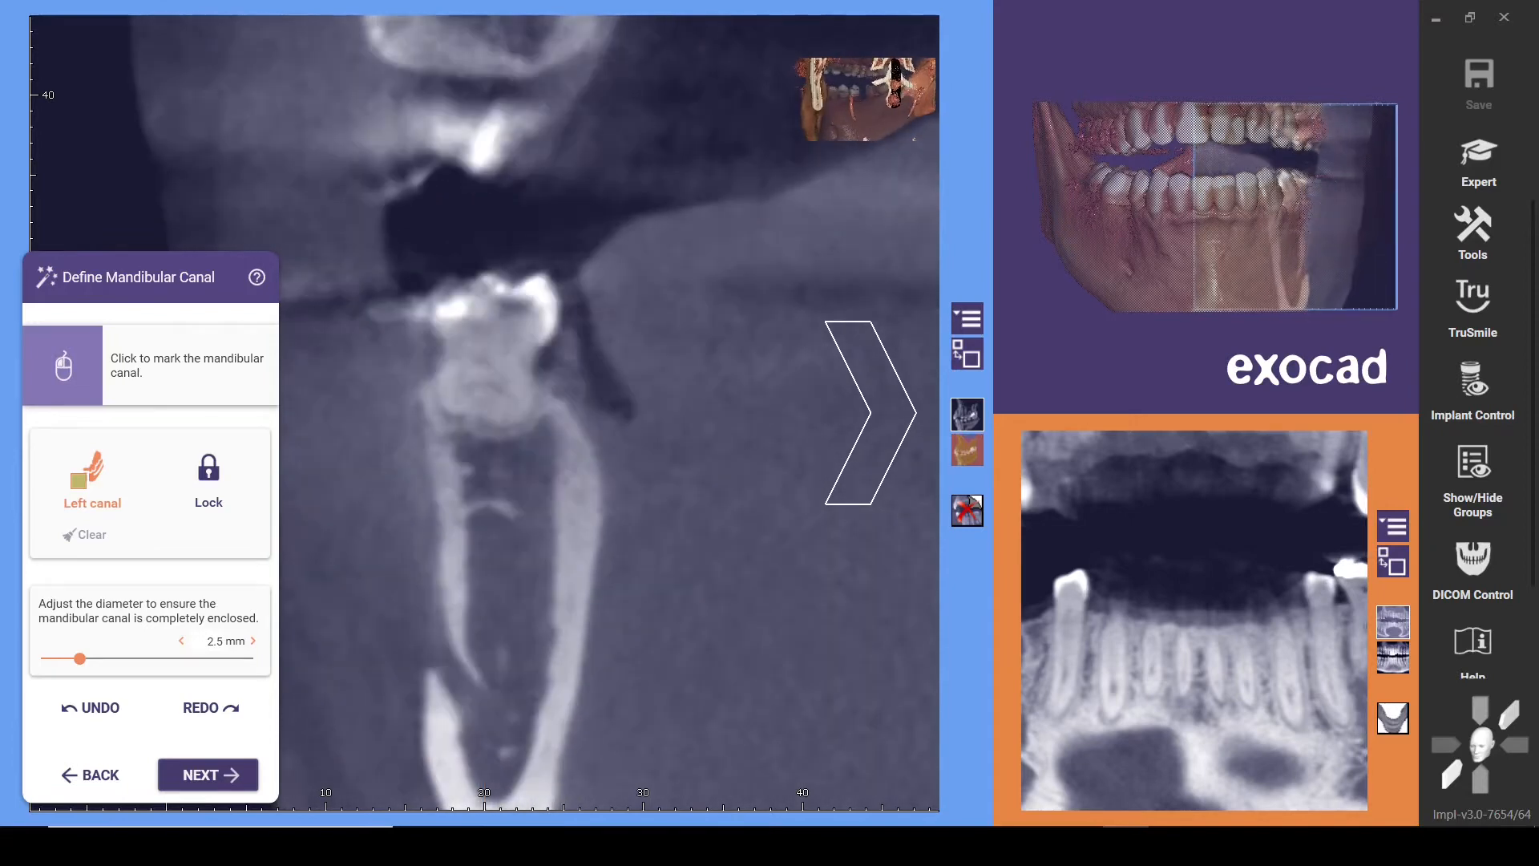
scroll(872, 413, "up", 4)
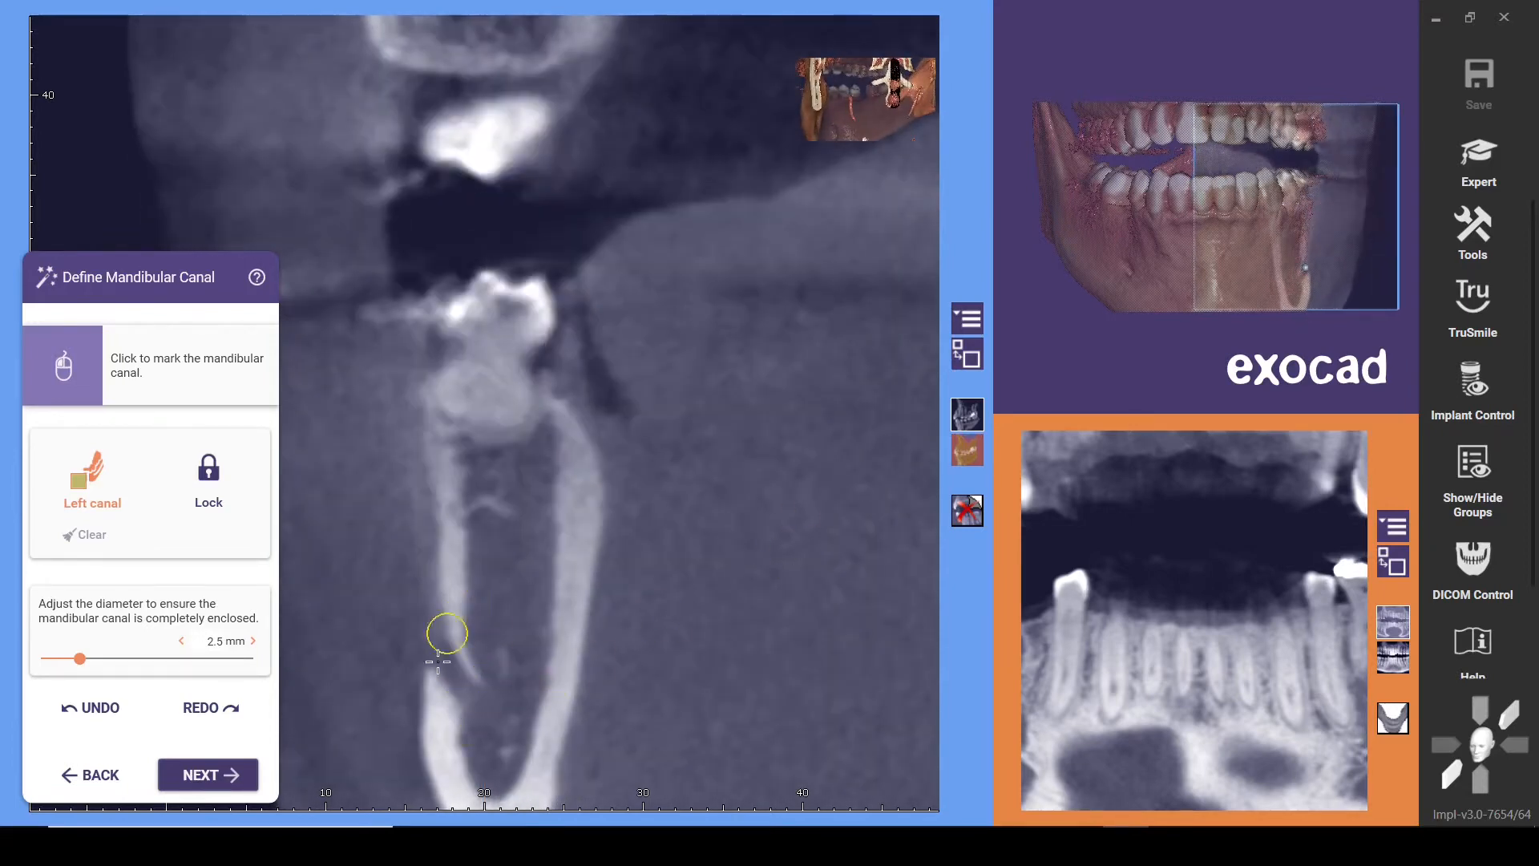
scroll(872, 413, "up", 8)
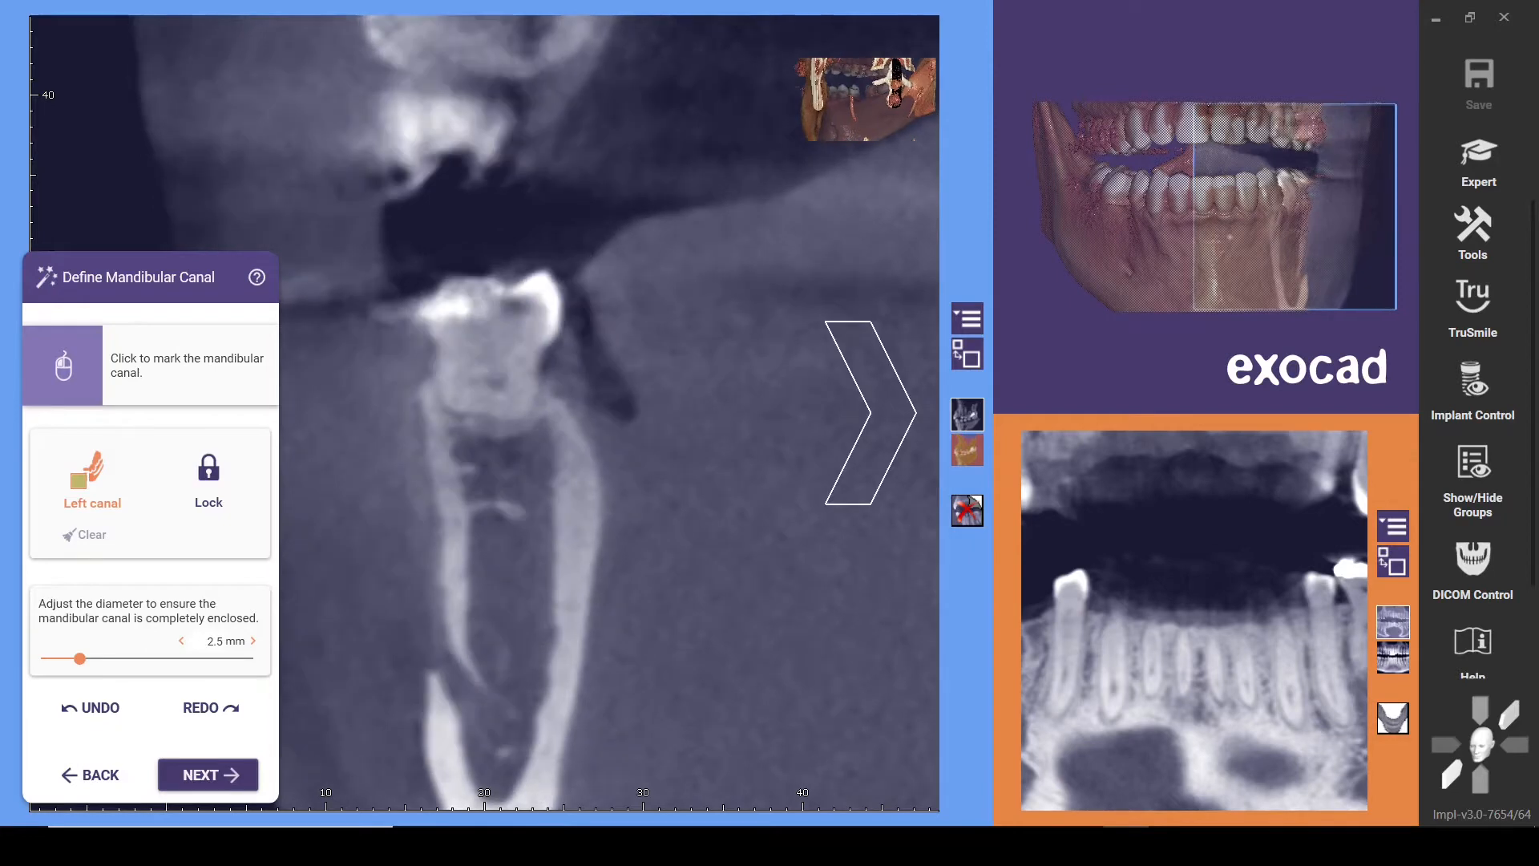
scroll(871, 413, "up", 5)
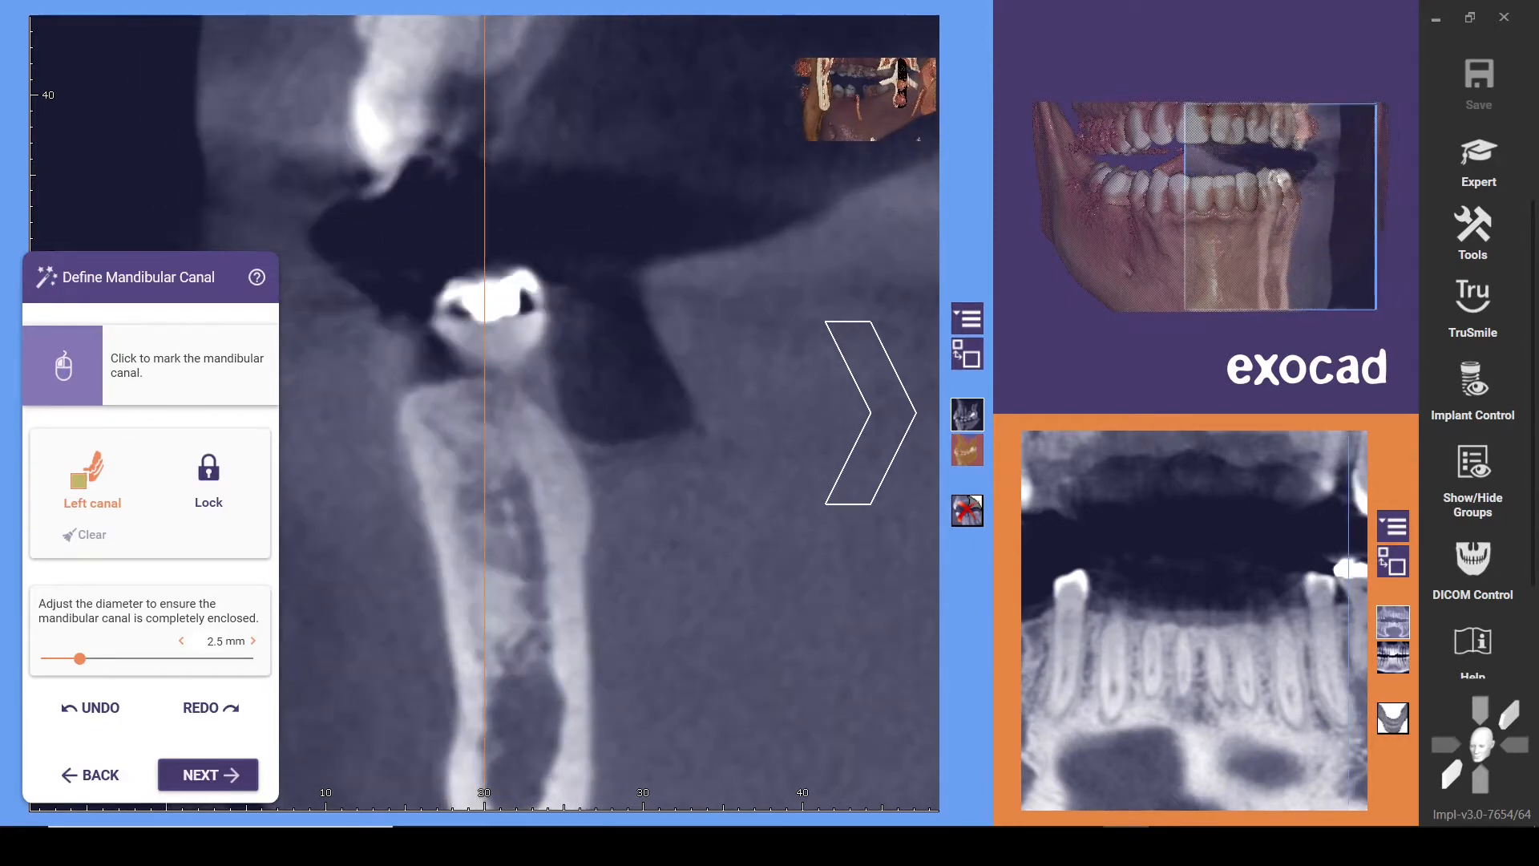
scroll(872, 413, "up", 6)
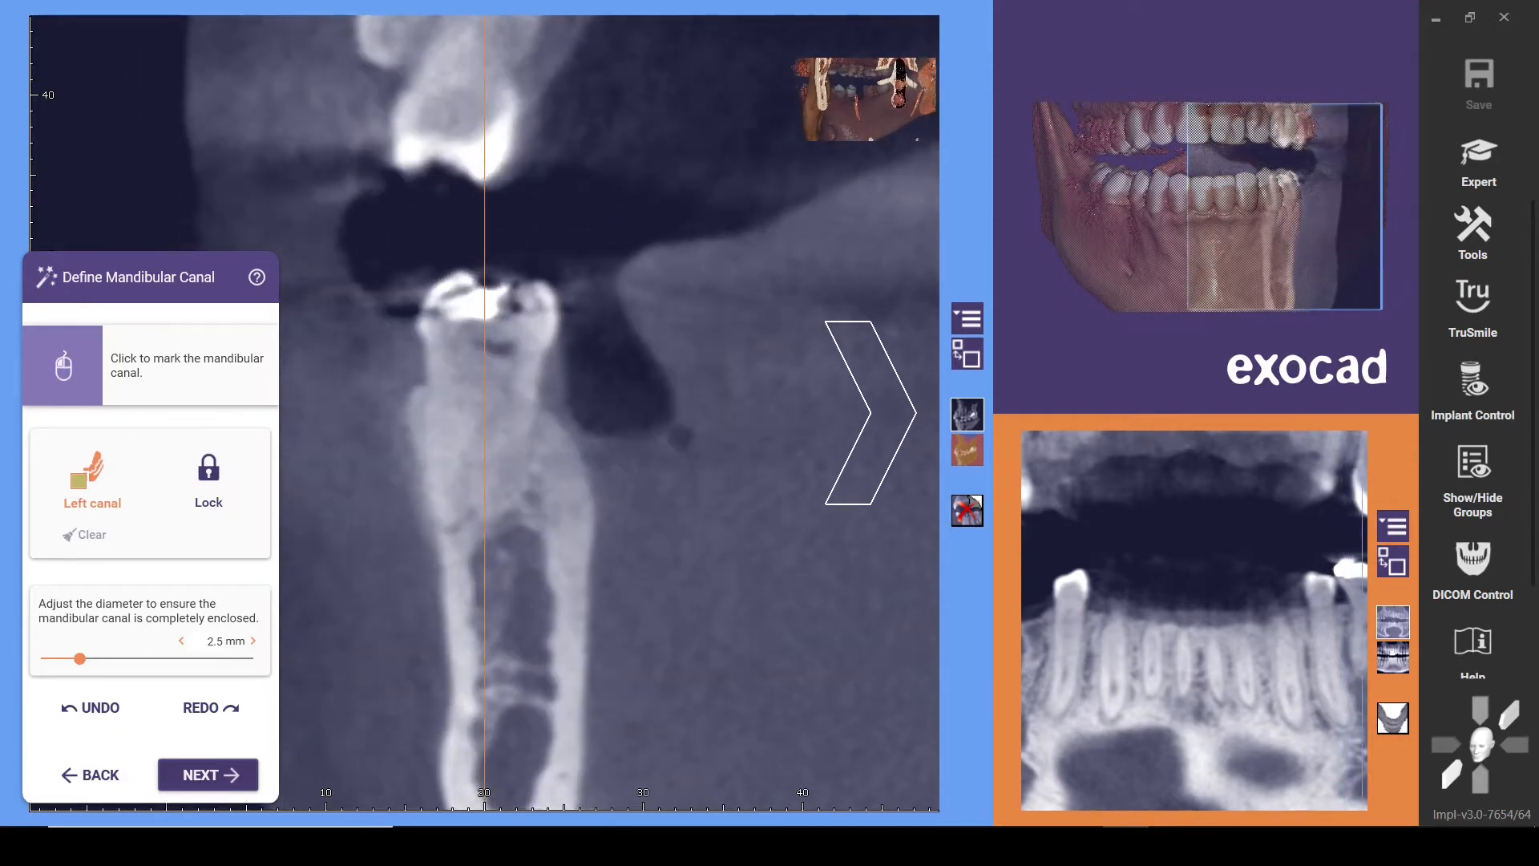
scroll(872, 413, "up", 2)
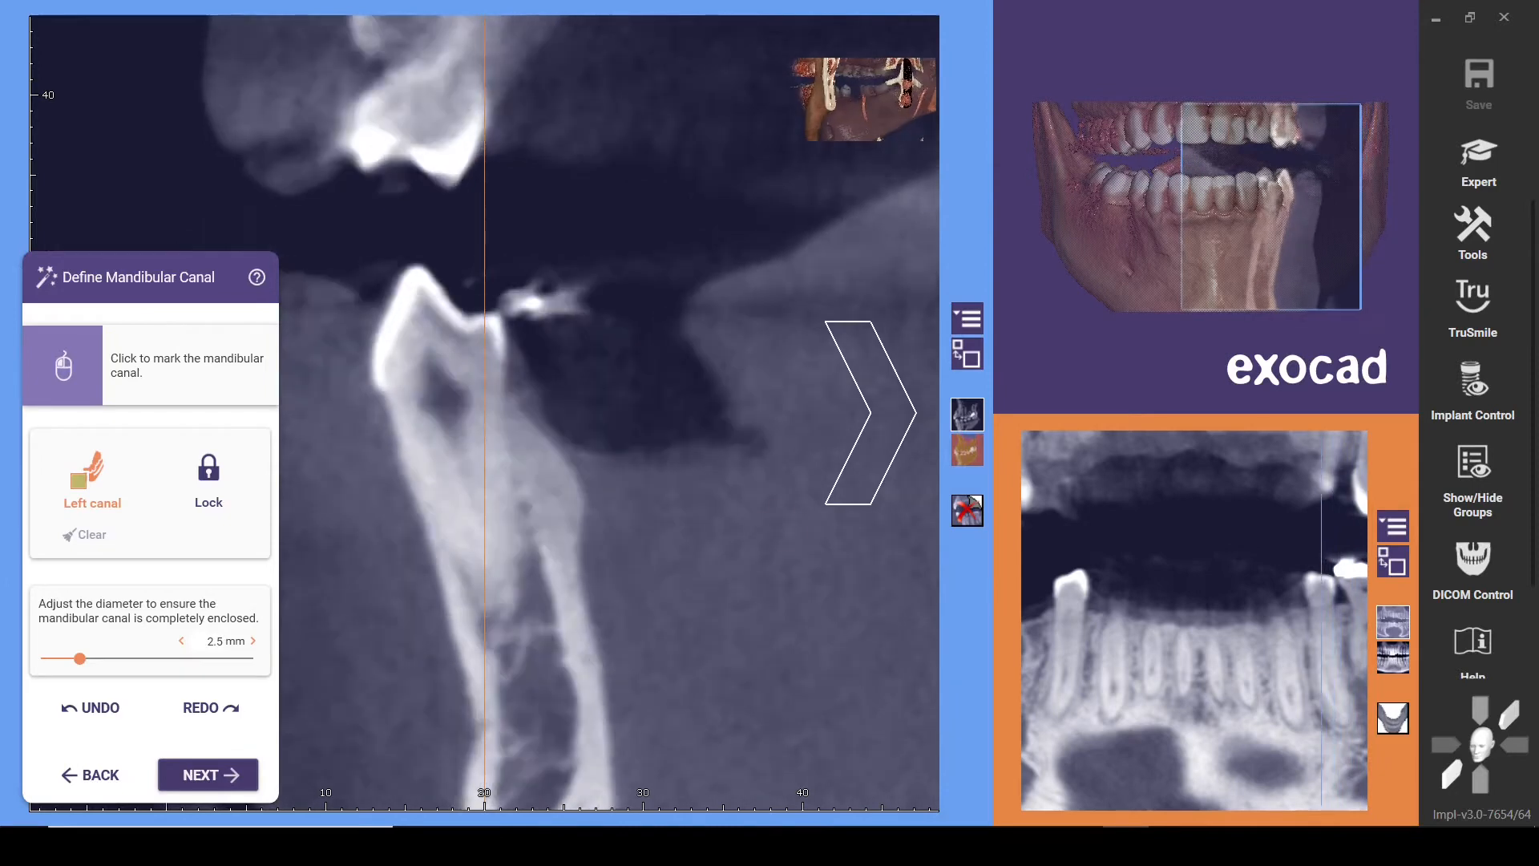
left_click(519, 747)
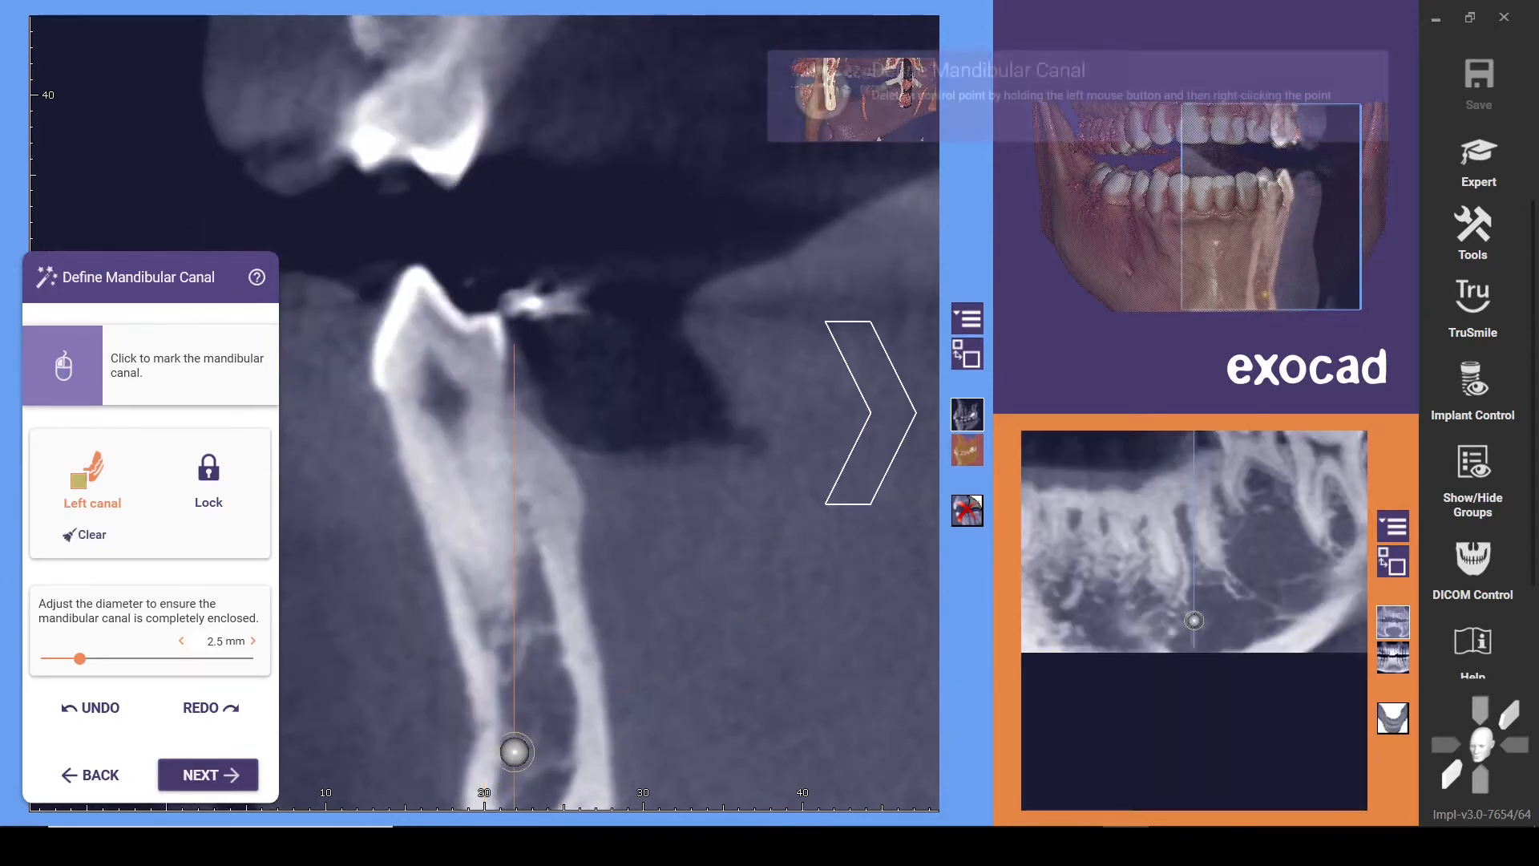
Add further left canal points through the cross-sections up to just in front of the mental foramen
scroll(750, 569, "down", 1)
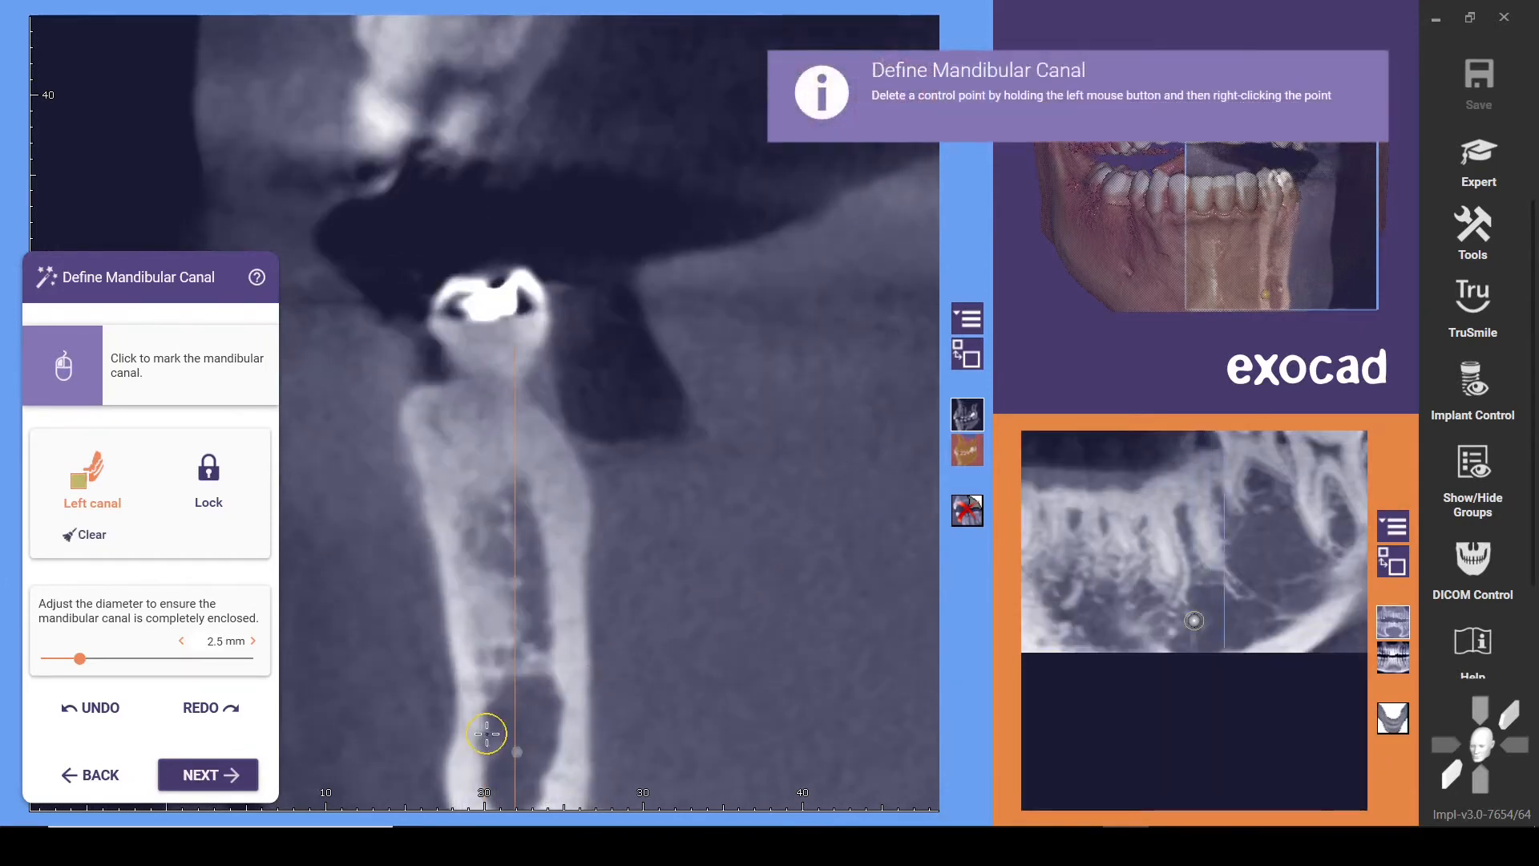
scroll(701, 488, "down", 1)
scroll(772, 483, "down", 1)
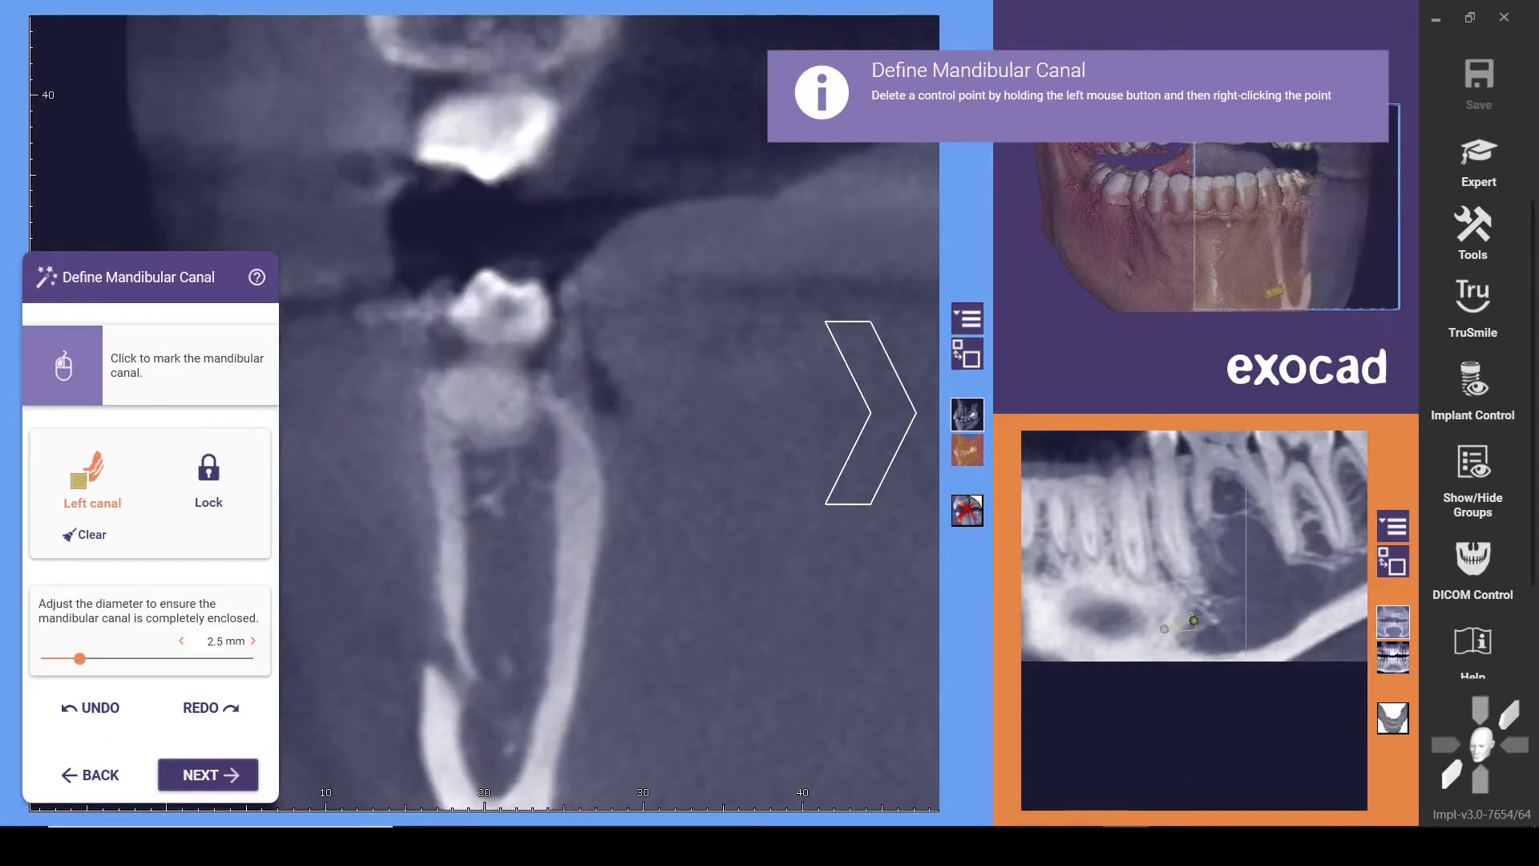
scroll(734, 522, "up", 4)
left_click(470, 710)
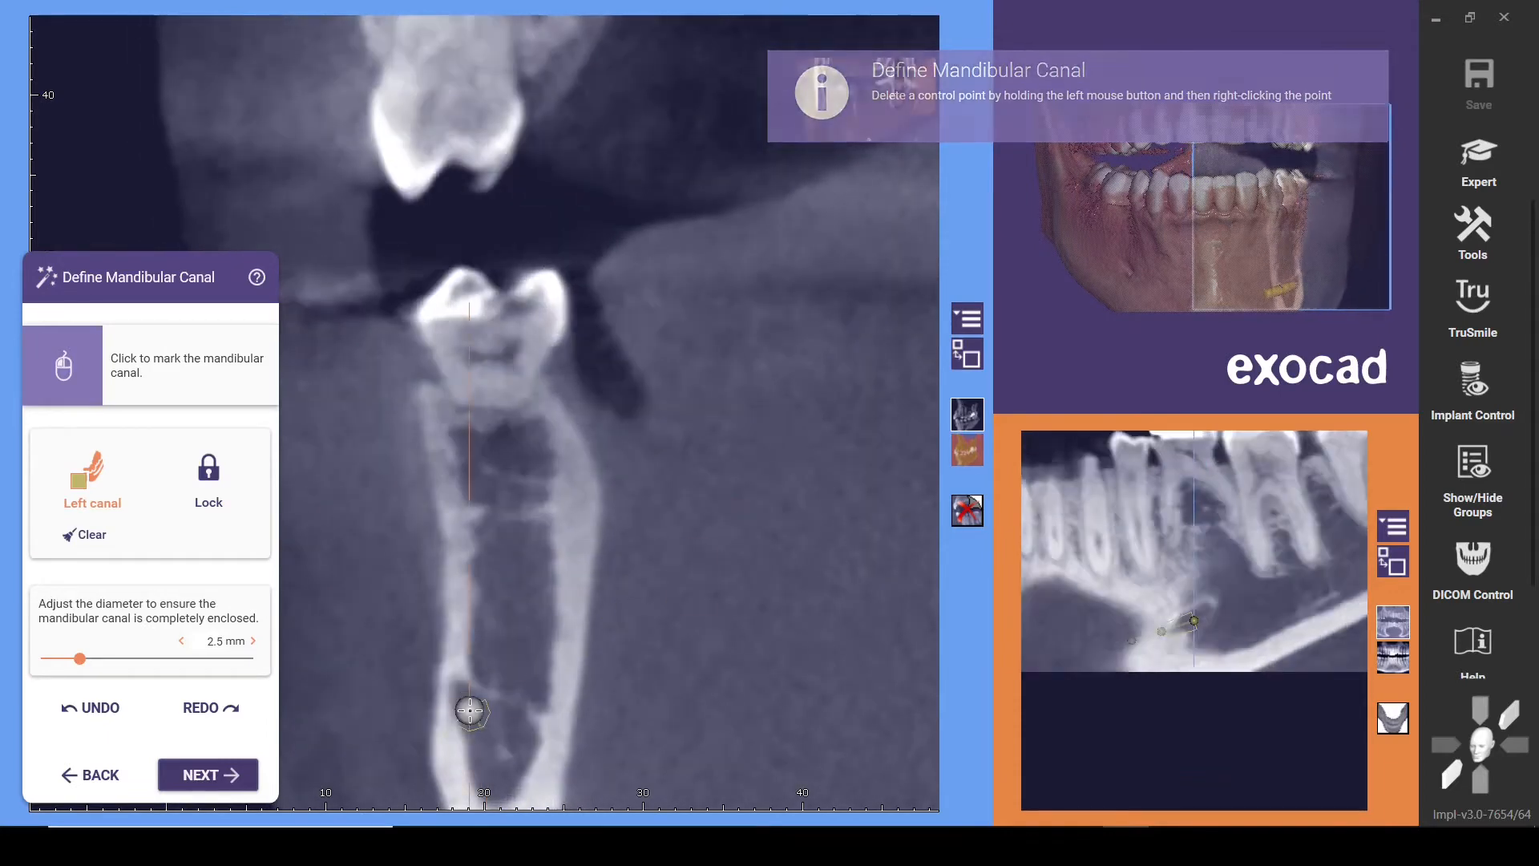
Mark the left canal at the mental foramen opening in the outer bone wall and inside the bone beneath the first molar
scroll(449, 697, "down", 3)
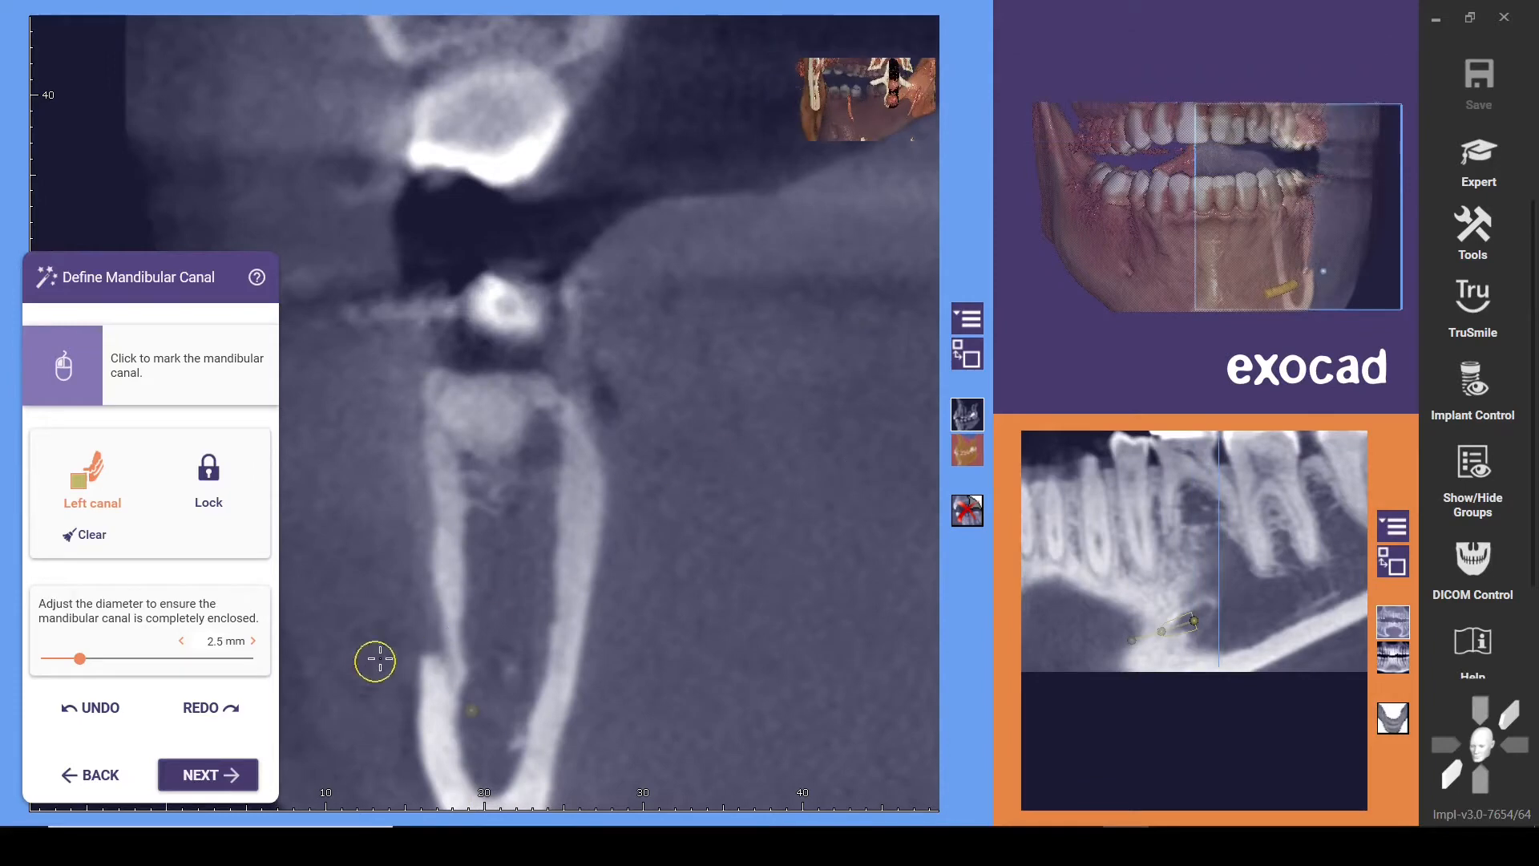
left_click(432, 624)
right_click_drag(745, 492, 888, 447)
left_click(469, 639)
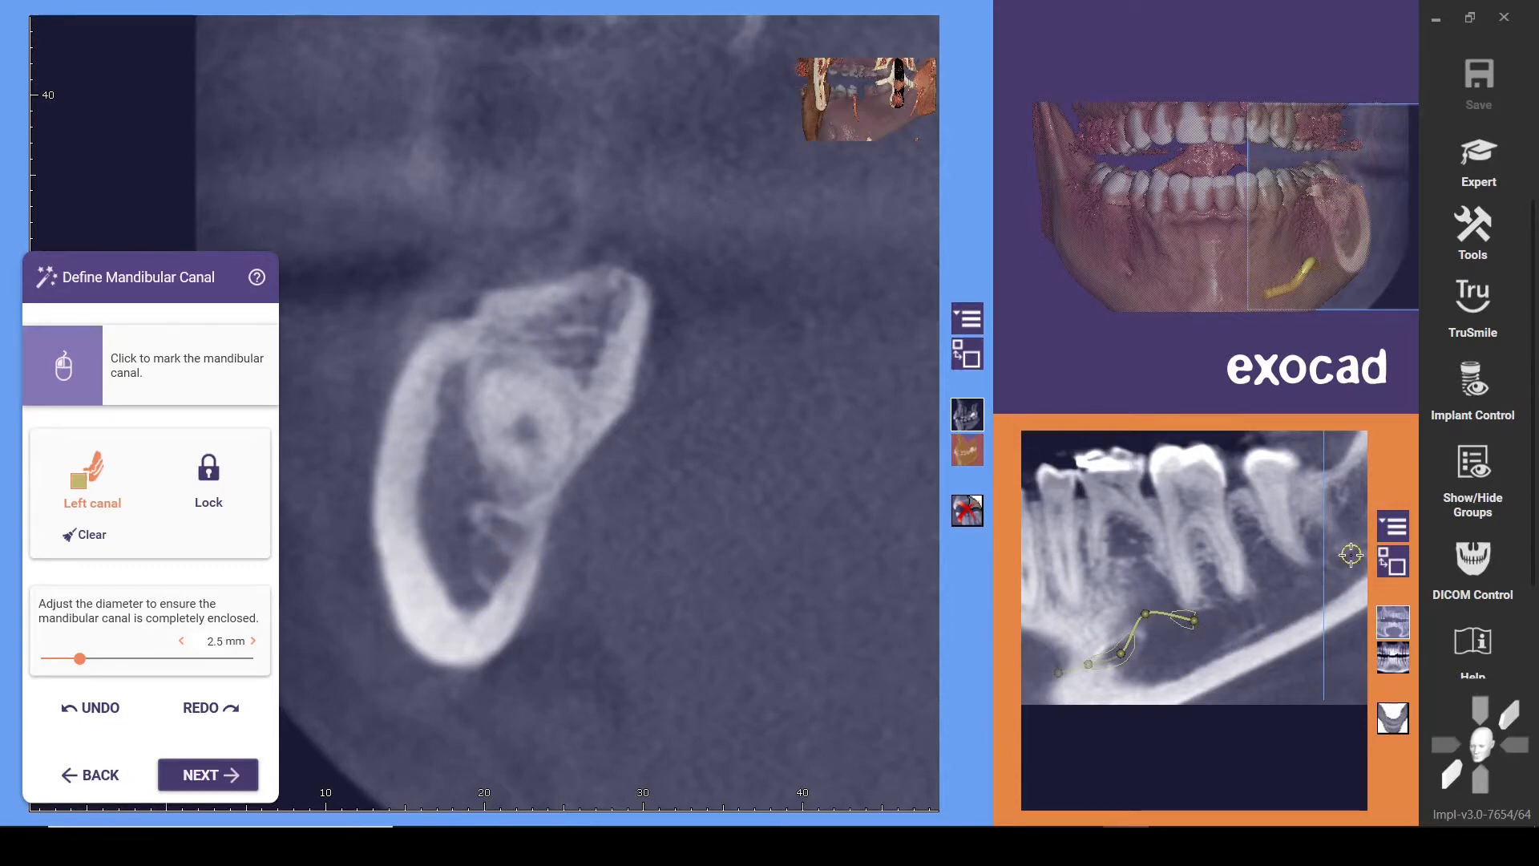
Follow the left canal through the cross-sections and place the next canal point inside the bone between the first and second molars
mouse_move(774, 565)
right_mouse_down()
mouse_move(704, 565)
mouse_move(775, 566)
right_mouse_up()
scroll(871, 413, "down", 10)
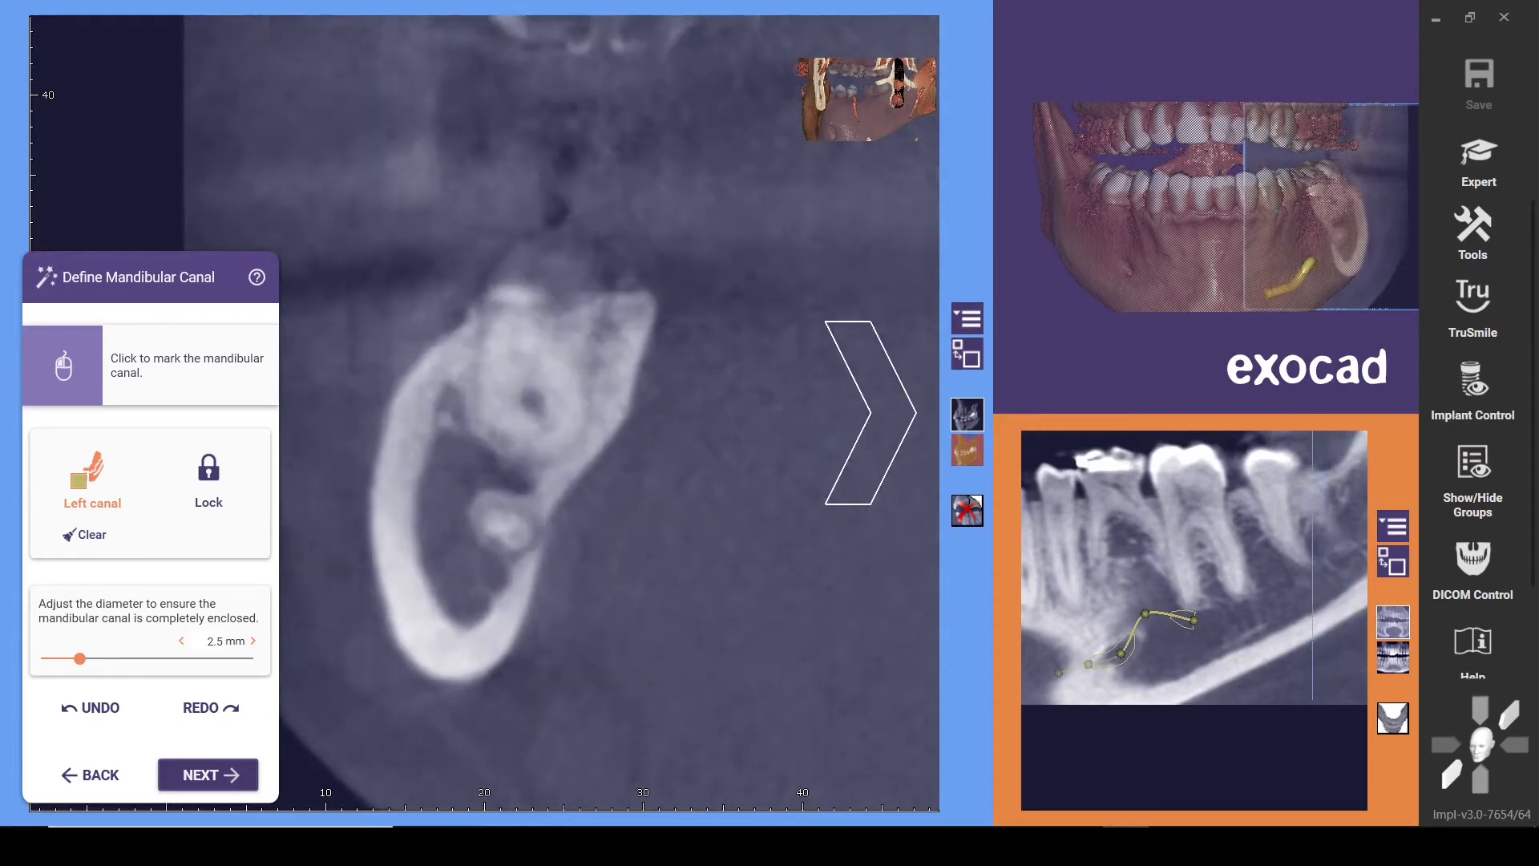
scroll(529, 564, "down", 5)
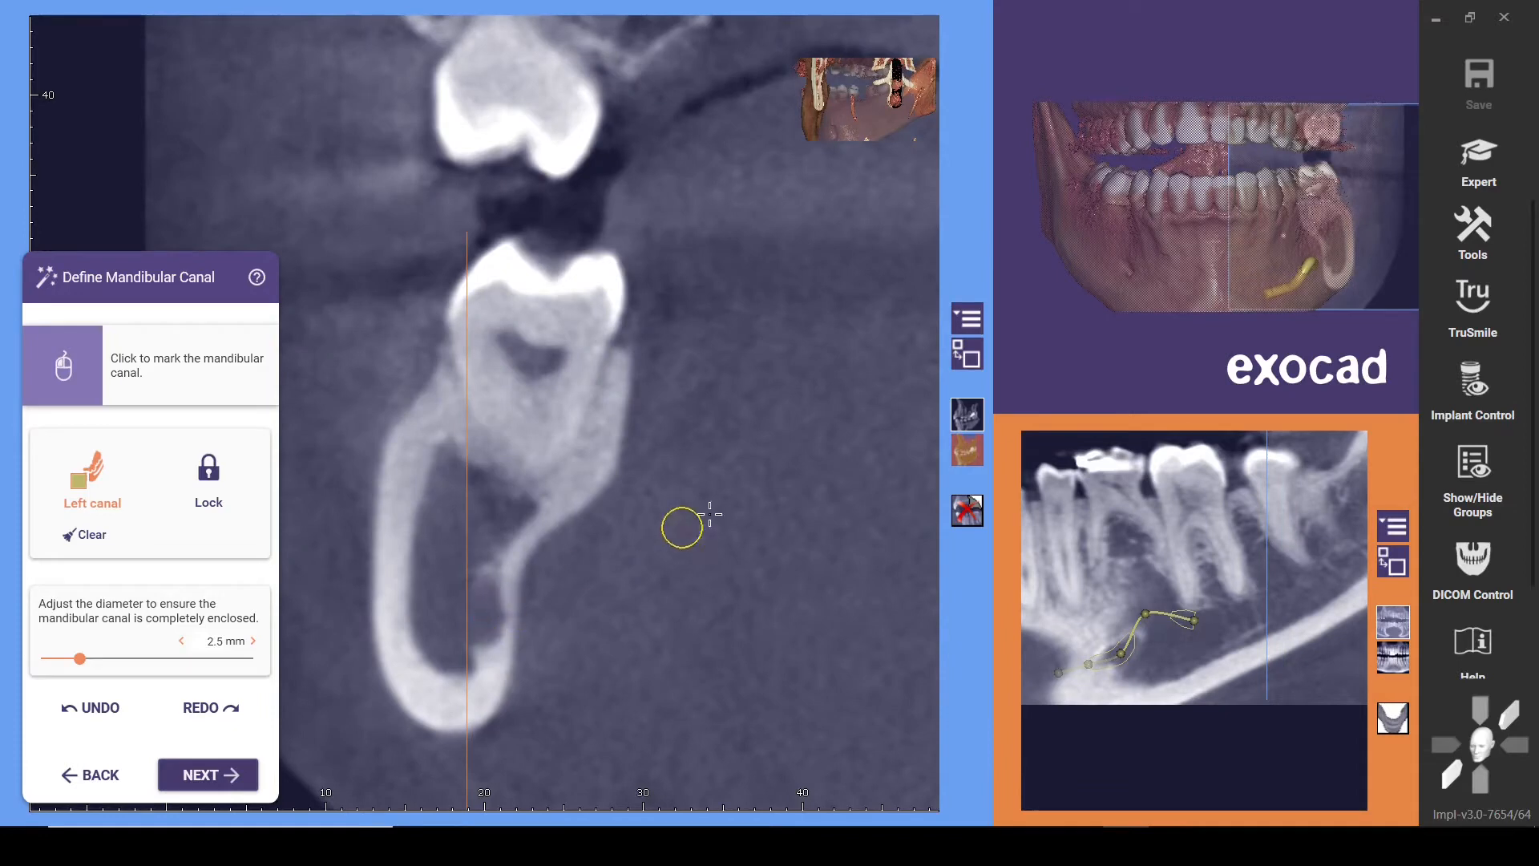
scroll(681, 527, "down", 6)
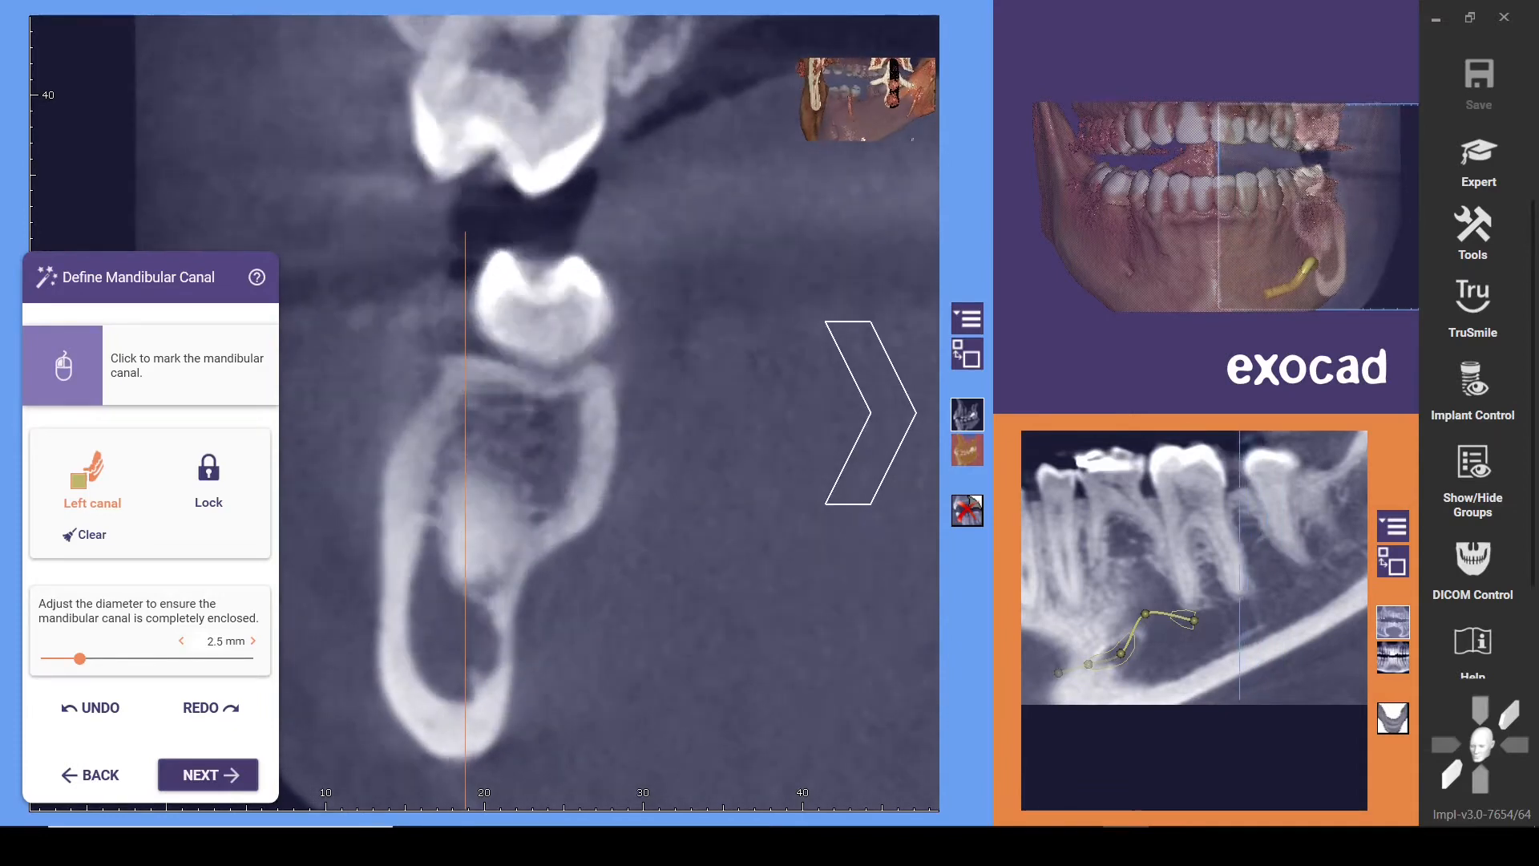
scroll(871, 412, "down", 9)
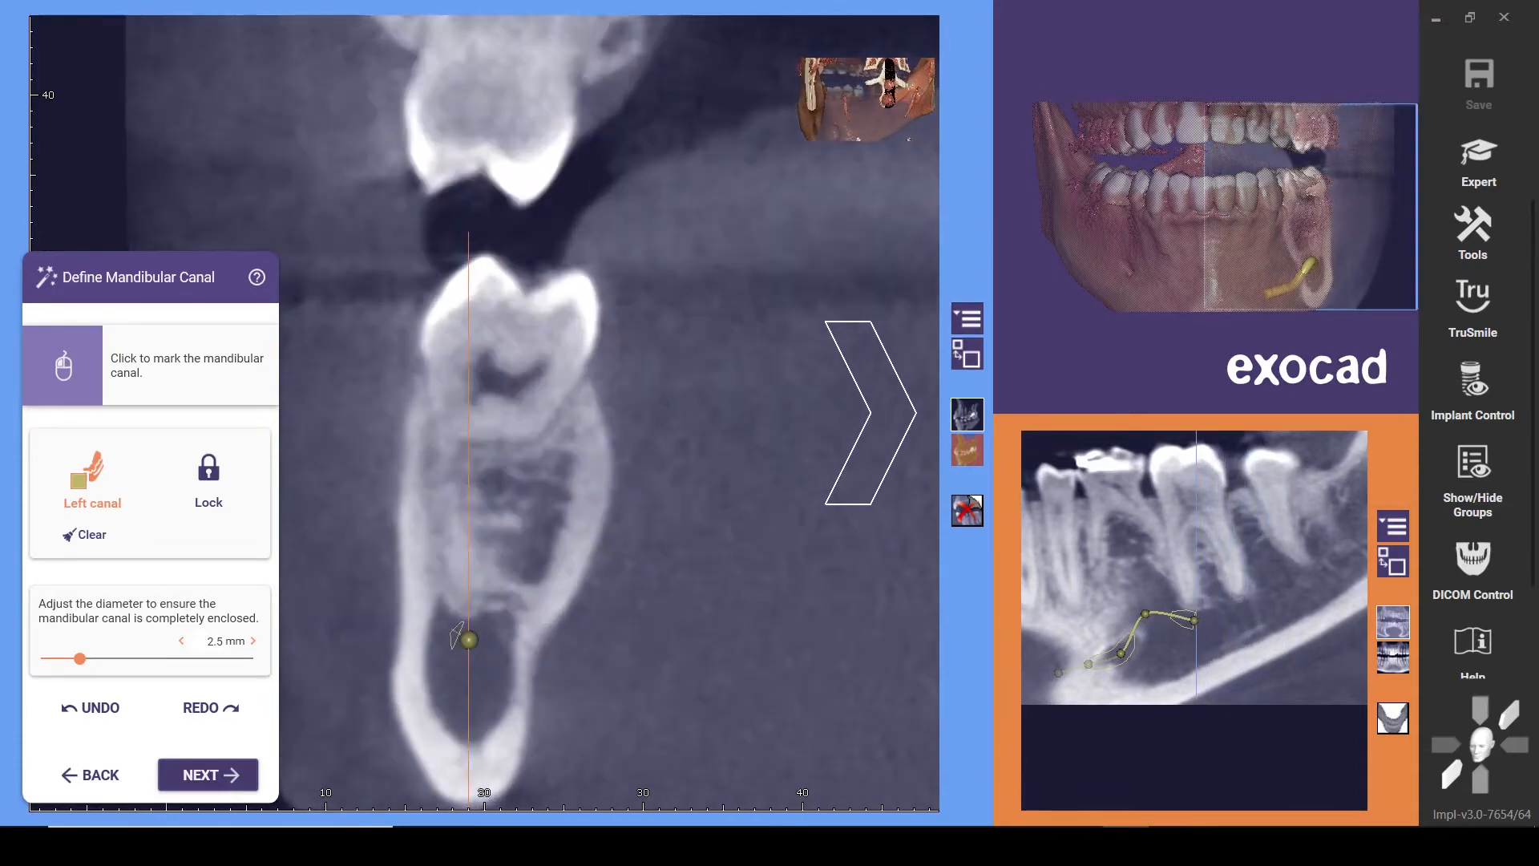
scroll(457, 636, "up", 3)
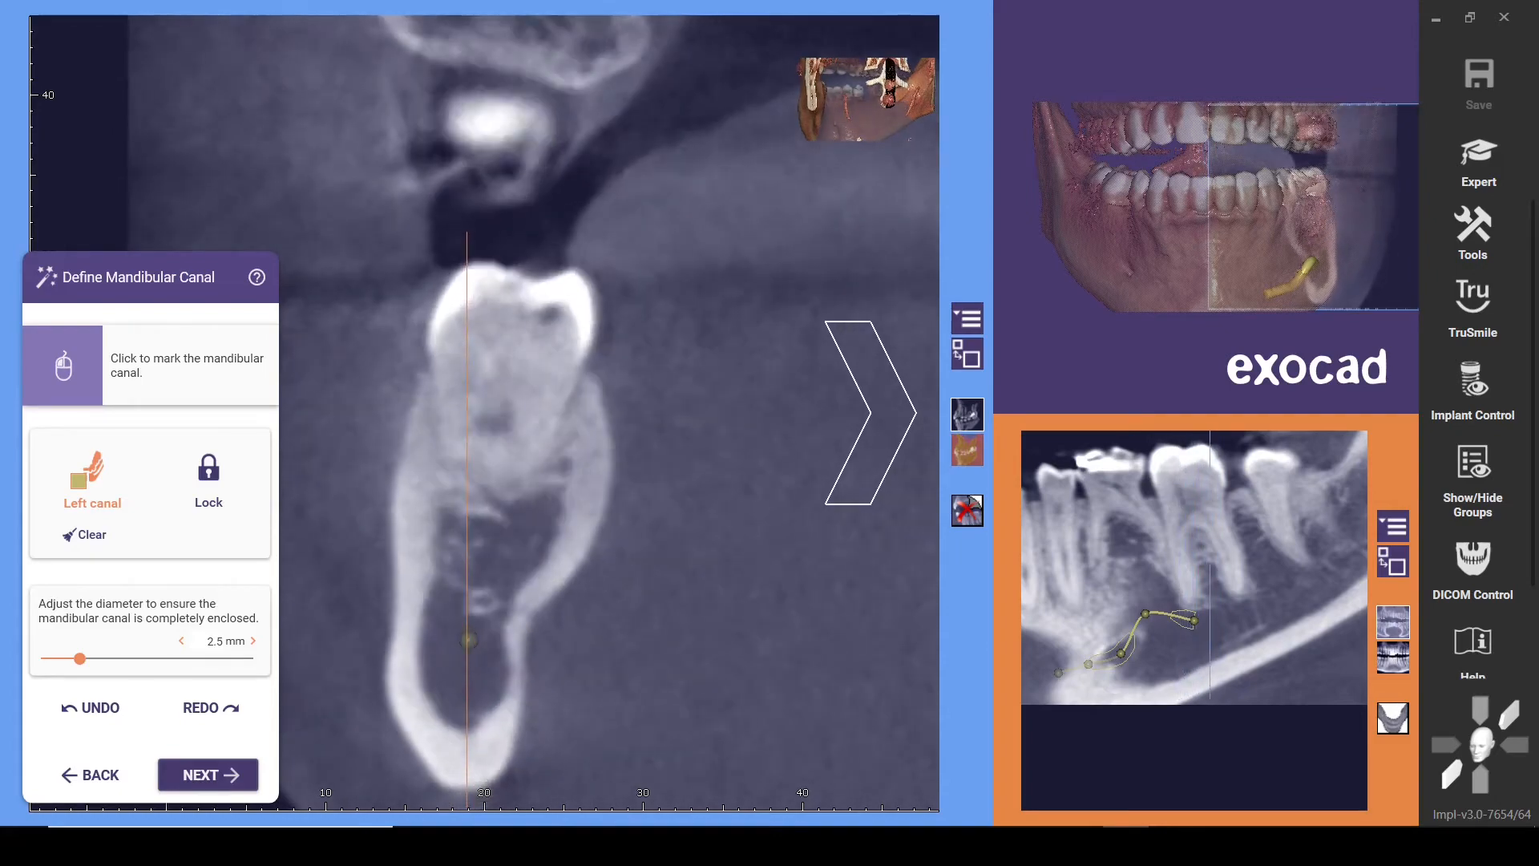
scroll(484, 413, "down", 2)
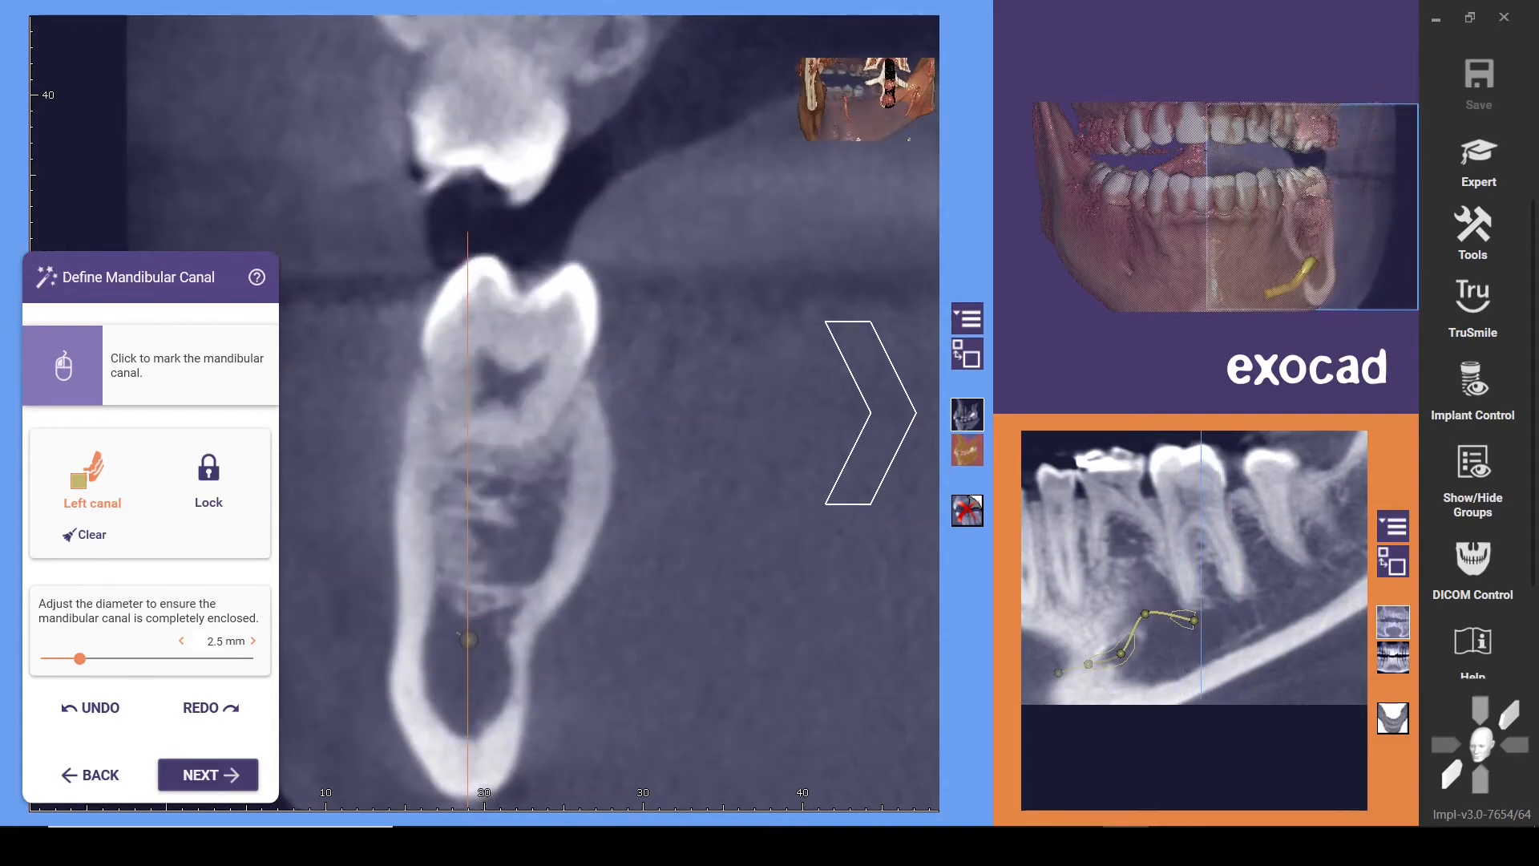
scroll(459, 633, "up", 2)
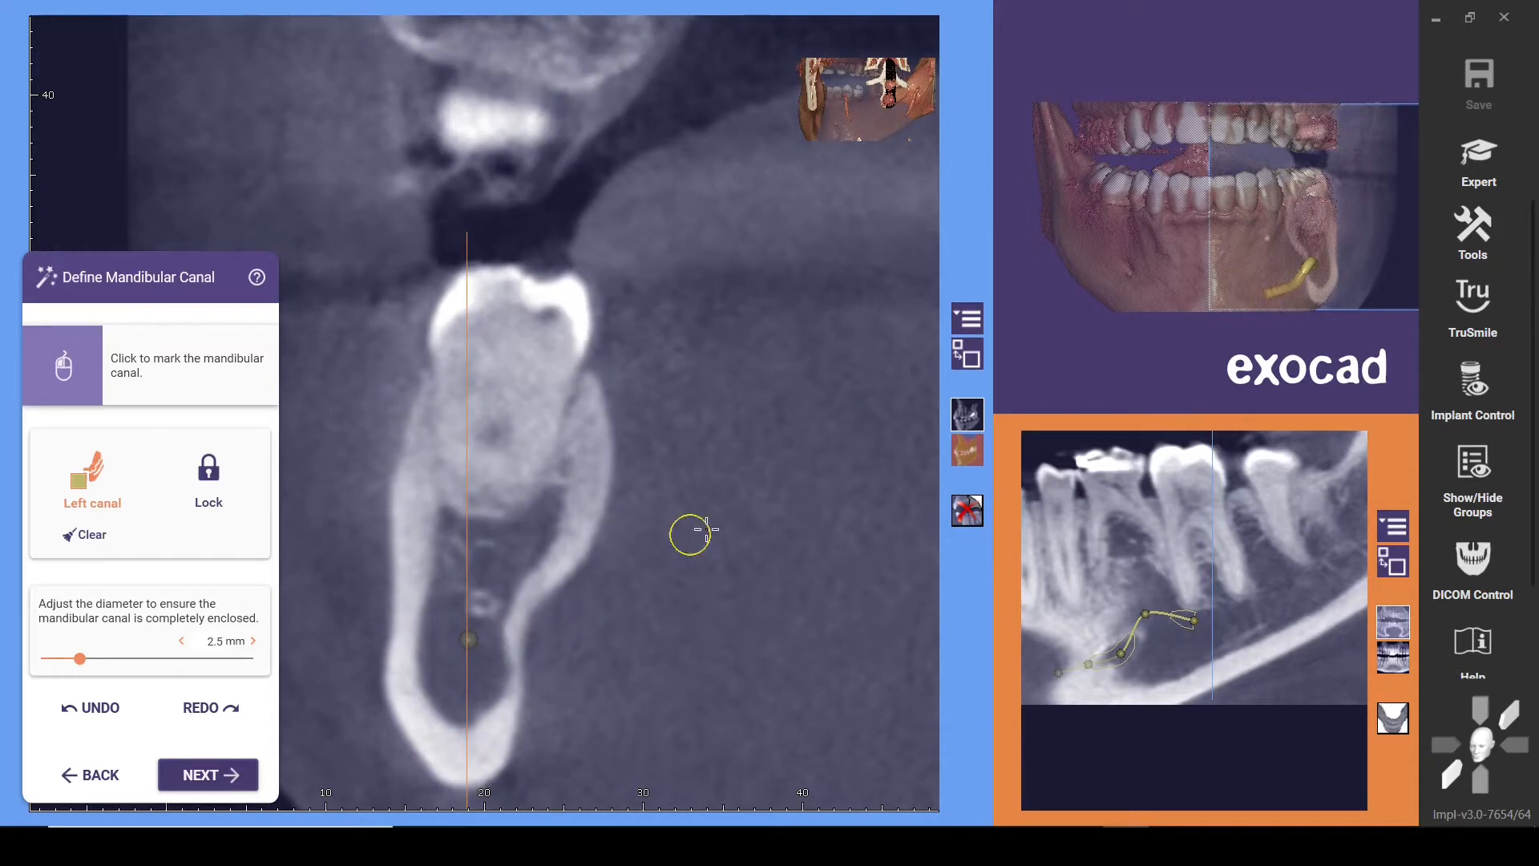
left_click(870, 413)
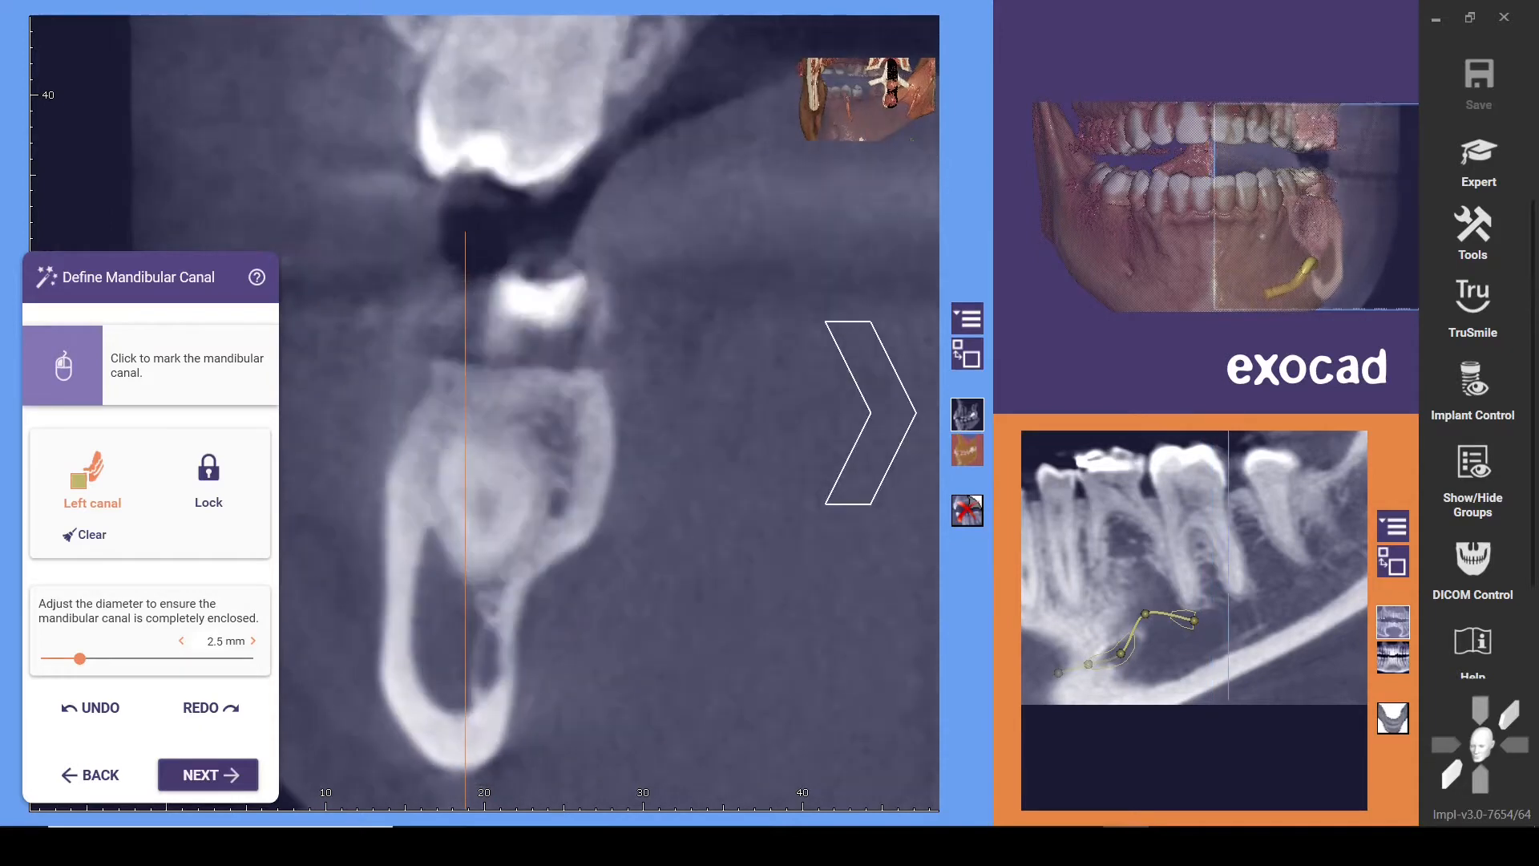
left_click(461, 629)
left_click(869, 413)
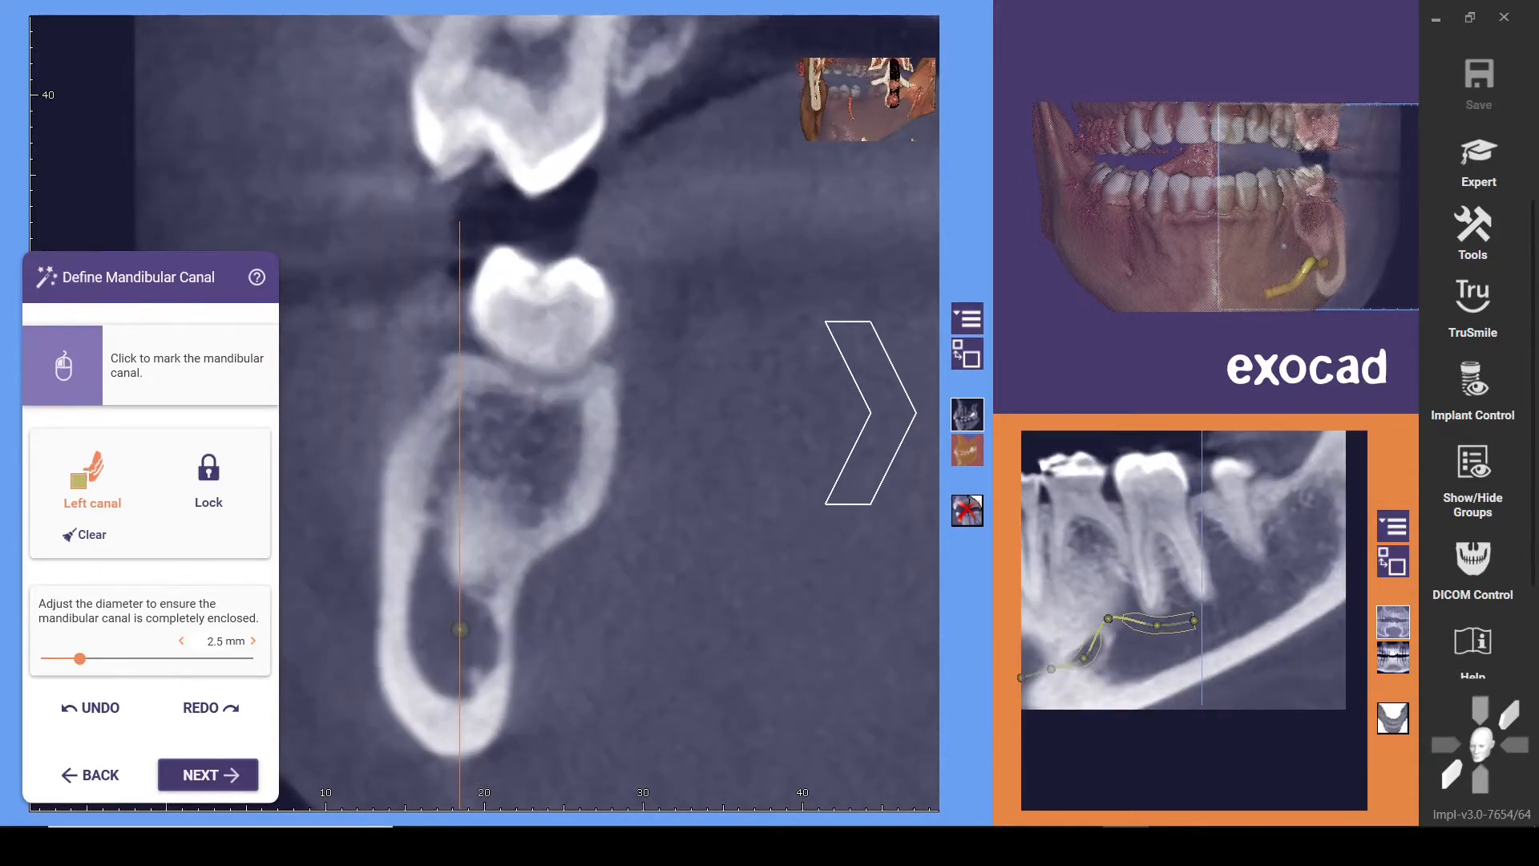
Continue the left canal with a point inside the bone beneath the second molar
scroll(870, 413, "up", 3)
scroll(870, 413, "down", 4)
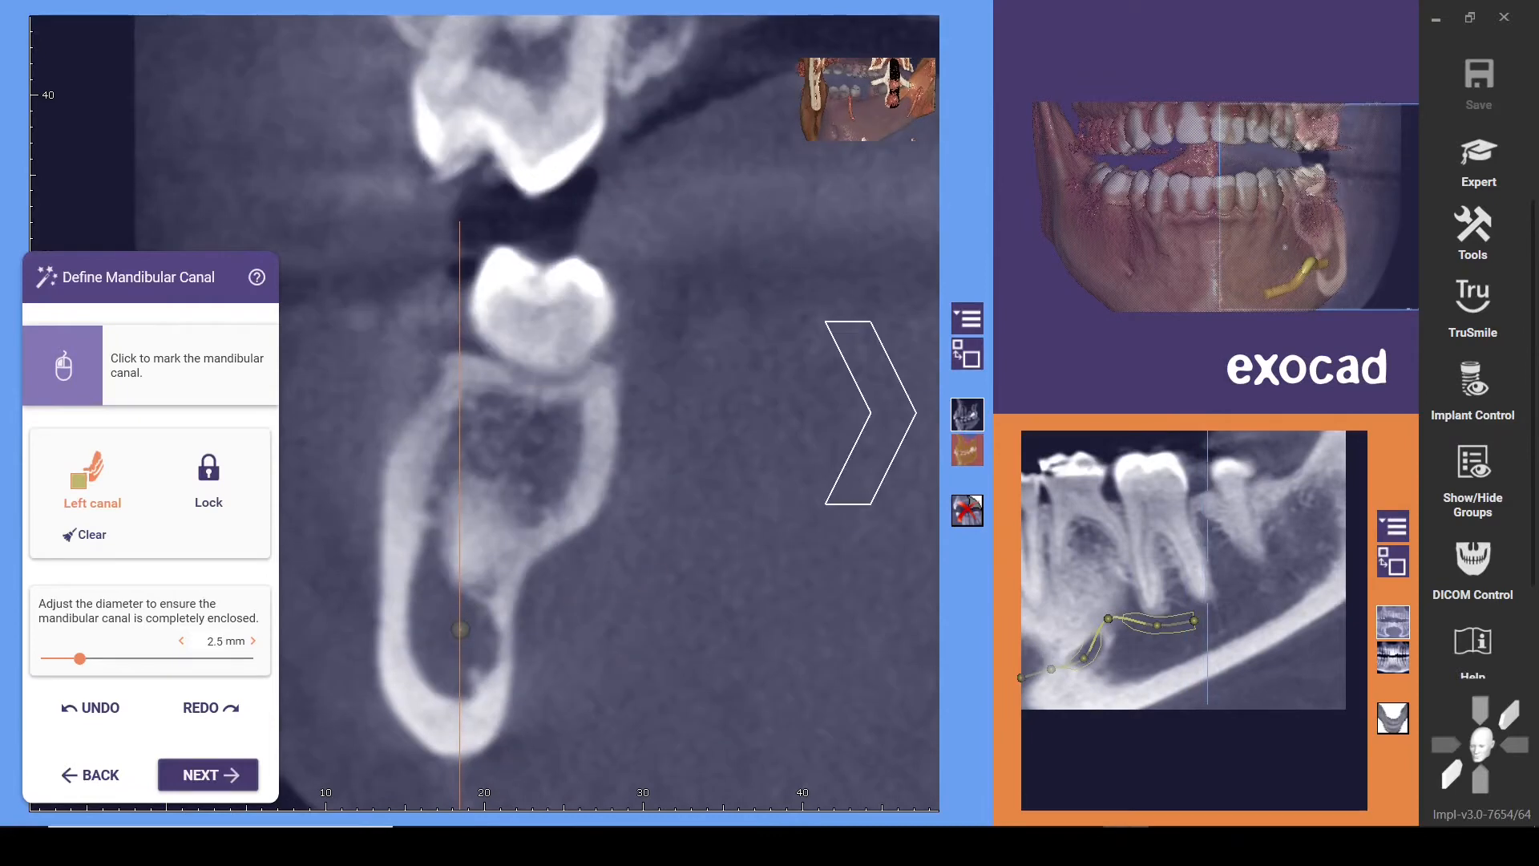
scroll(870, 413, "down", 3)
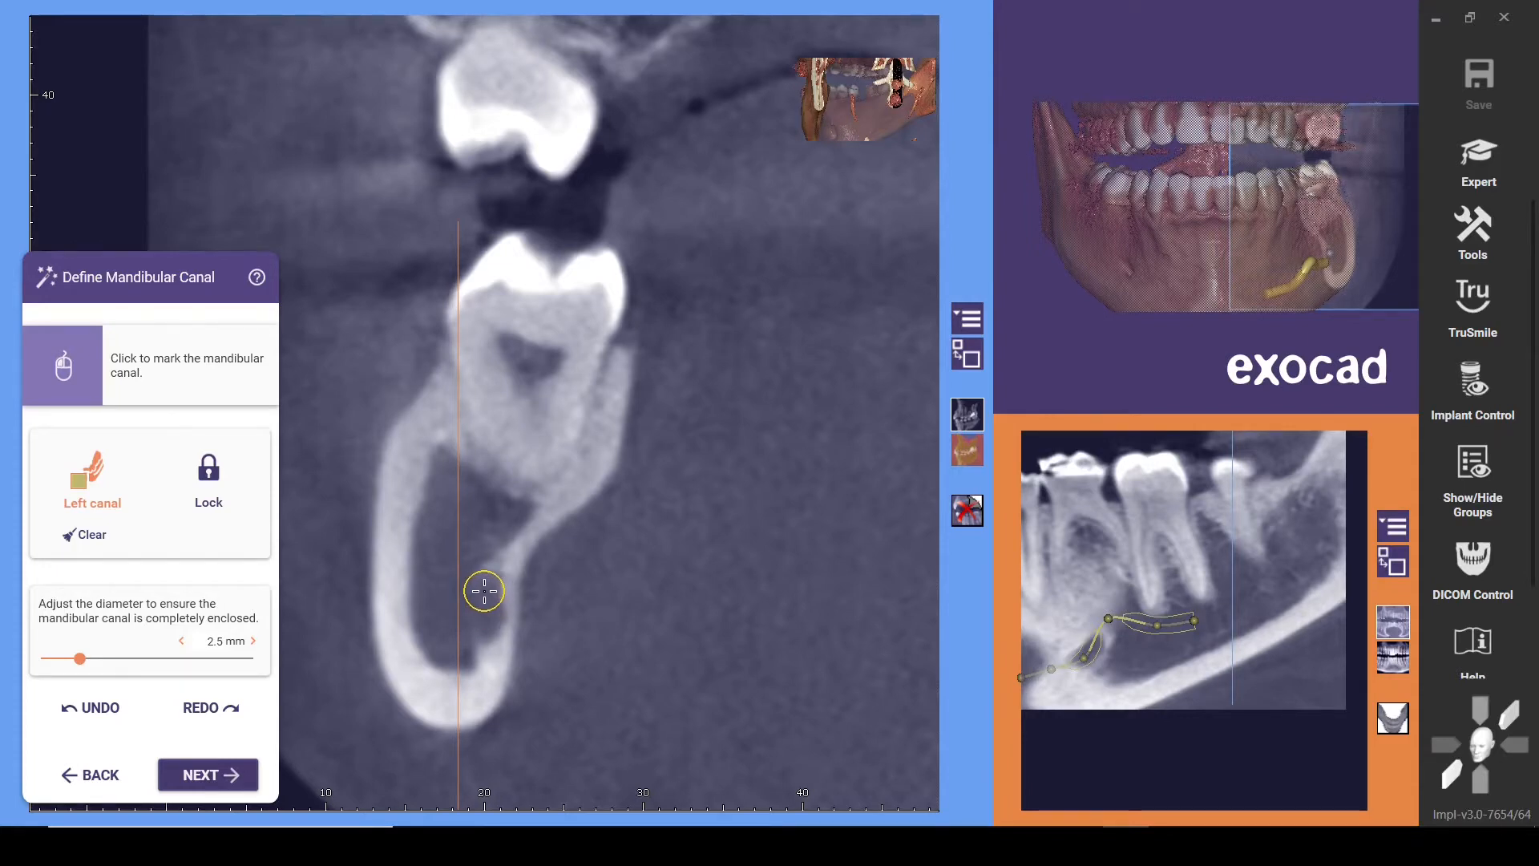
left_click(482, 591)
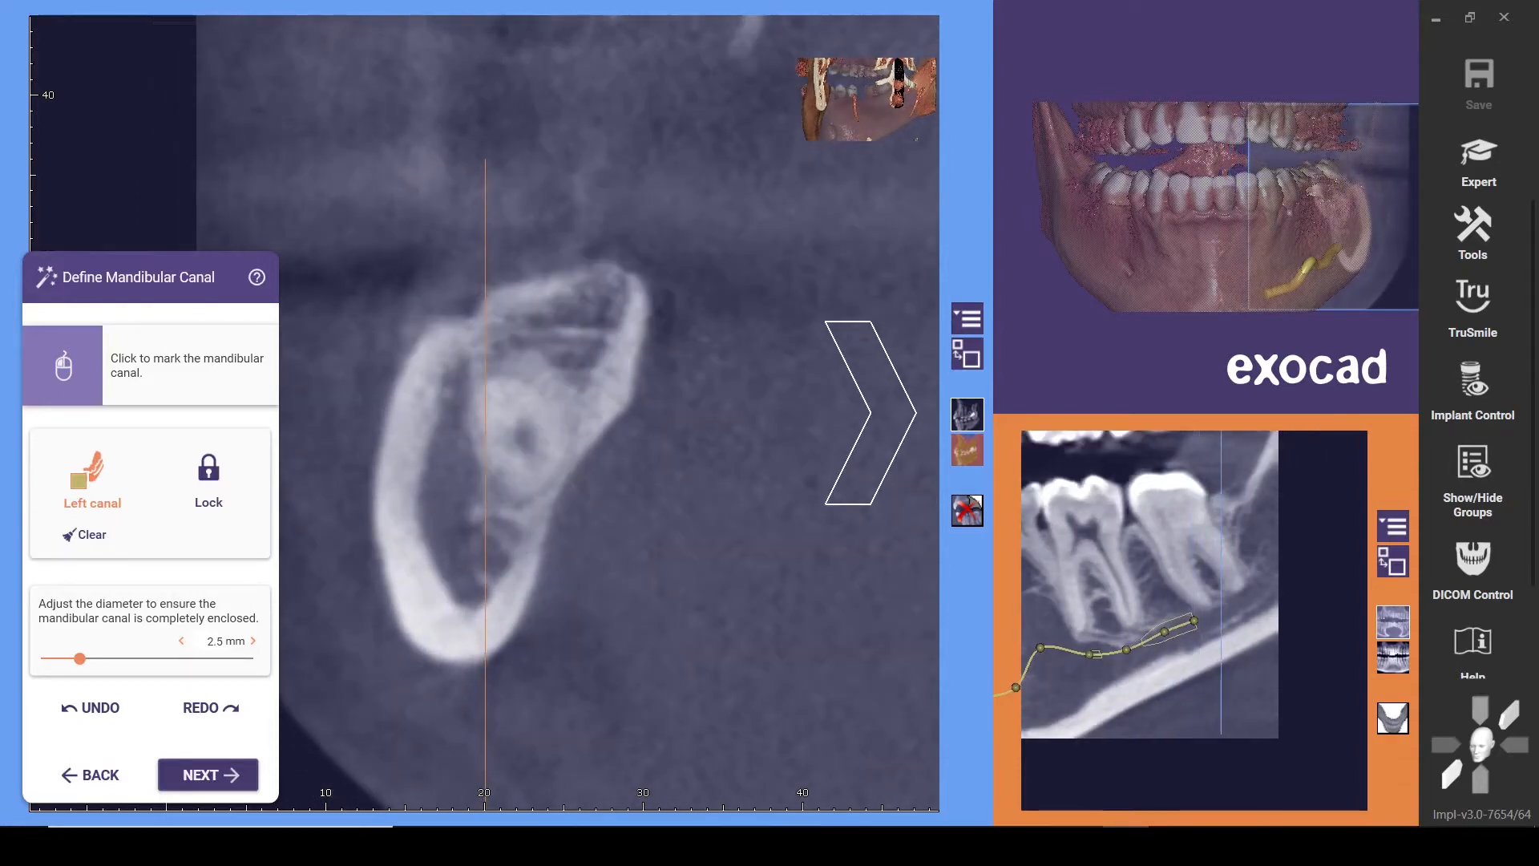
Extend the left canal through the bone behind the second molar, lock it and continue to placing model teeth
left_click(491, 538)
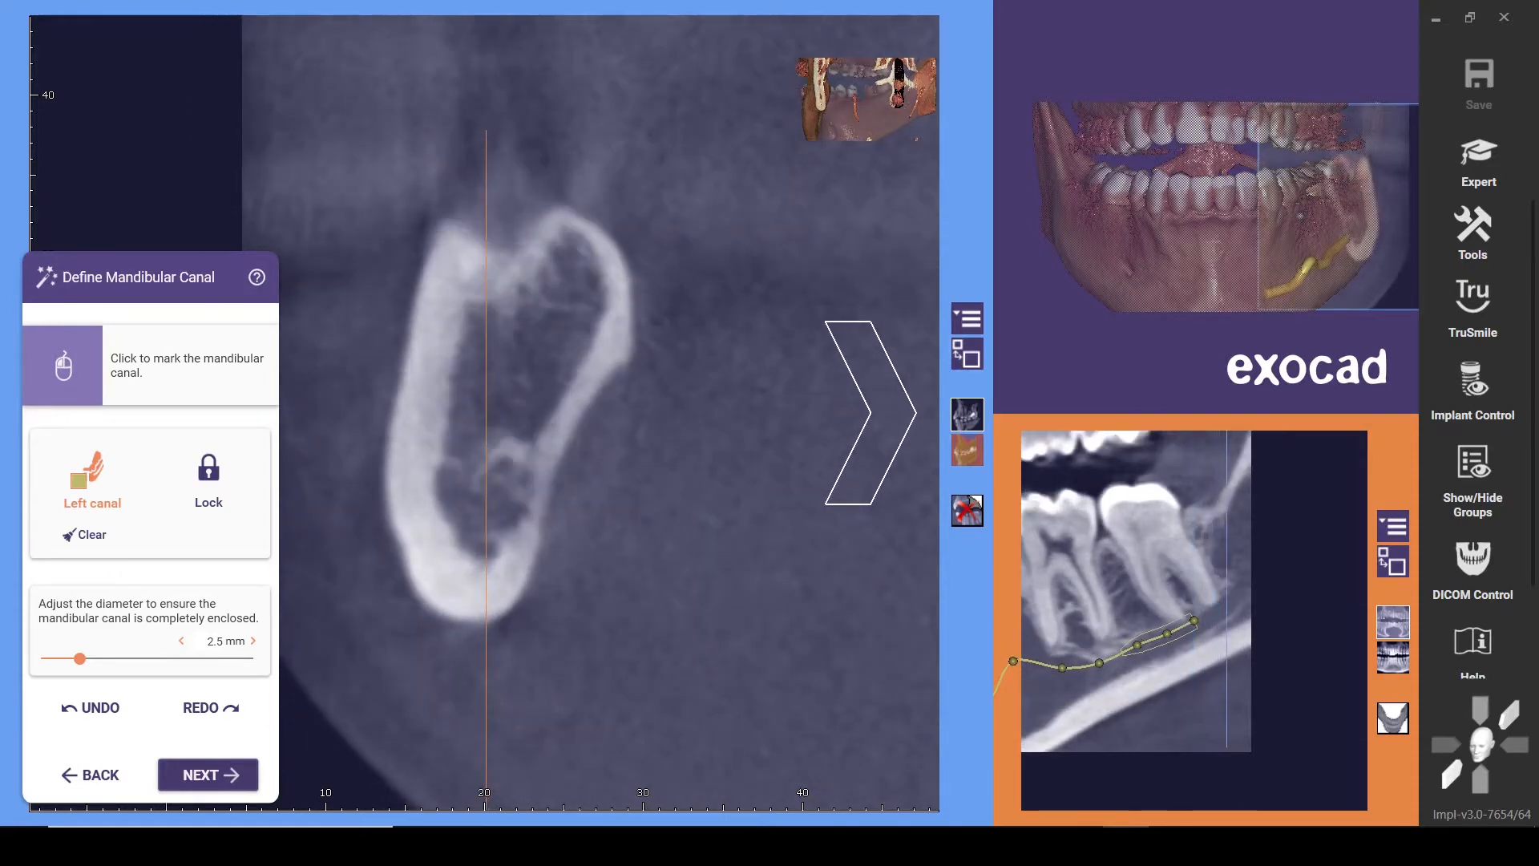
left_click(504, 502)
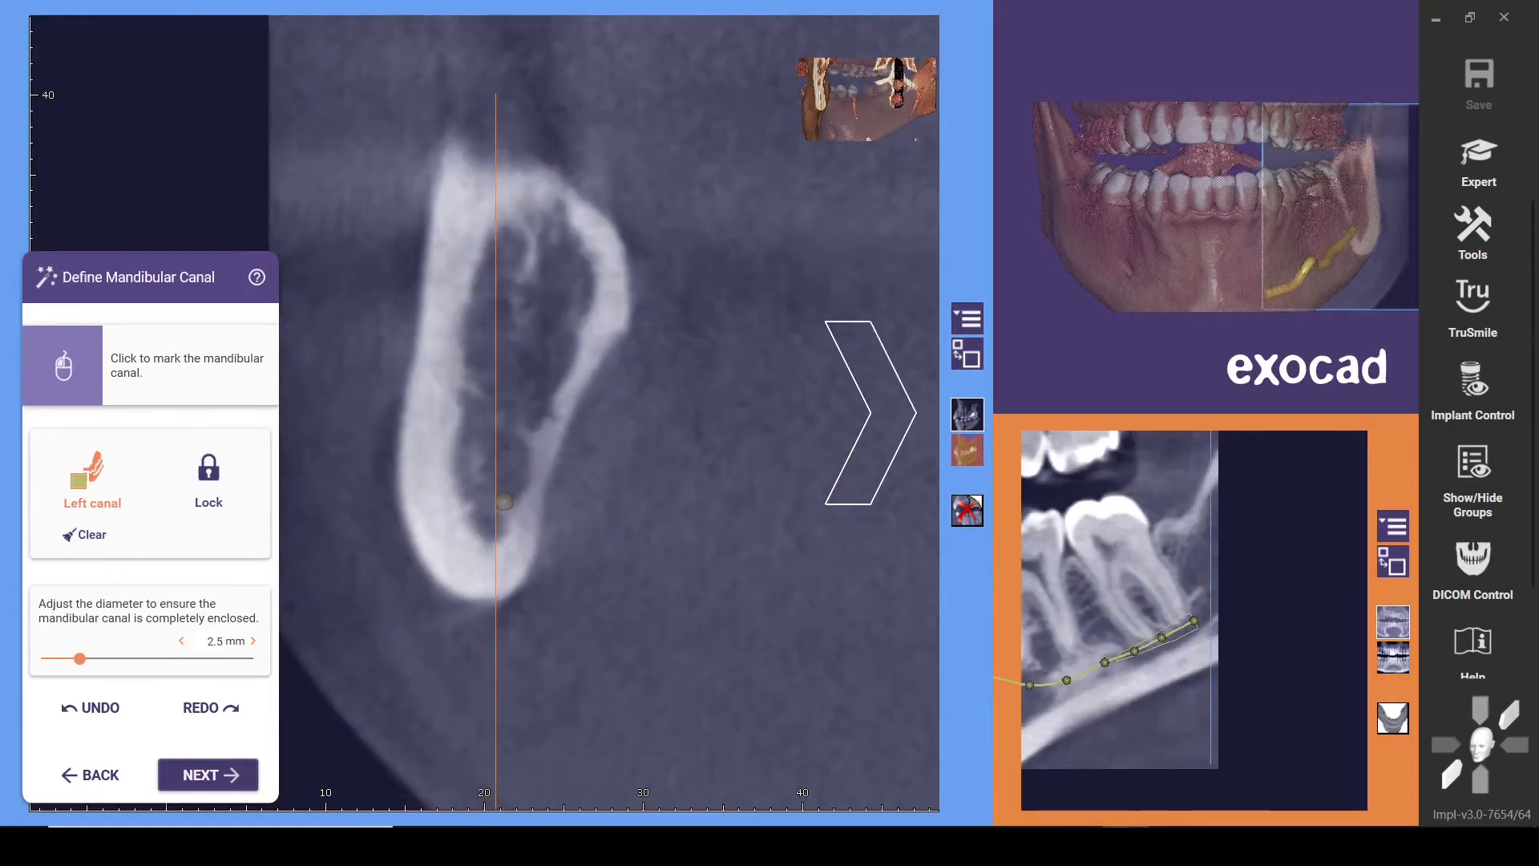
left_click(510, 454)
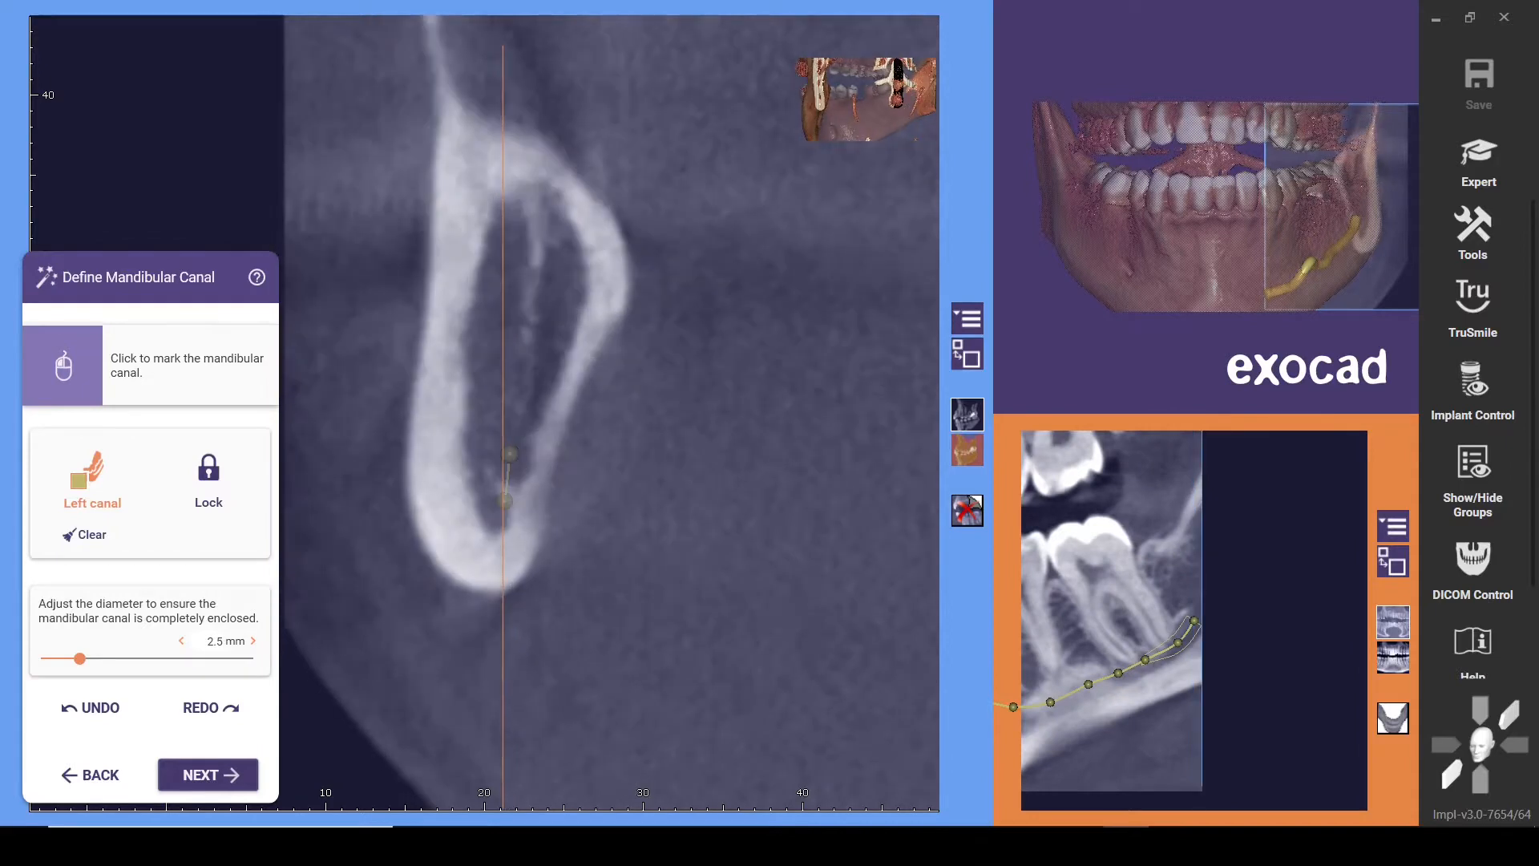
left_click(509, 424)
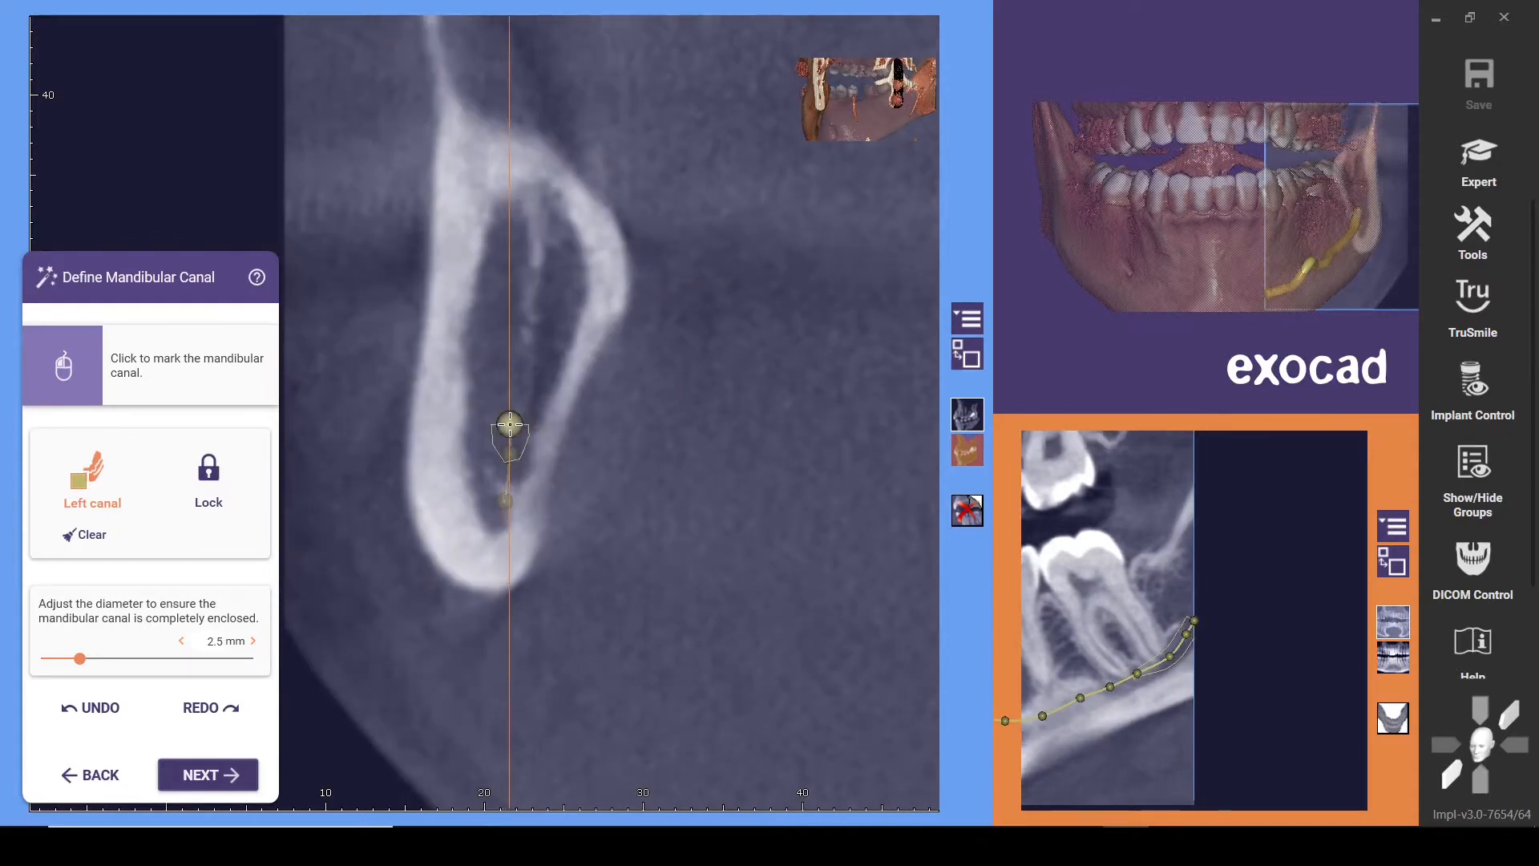
left_click(243, 499)
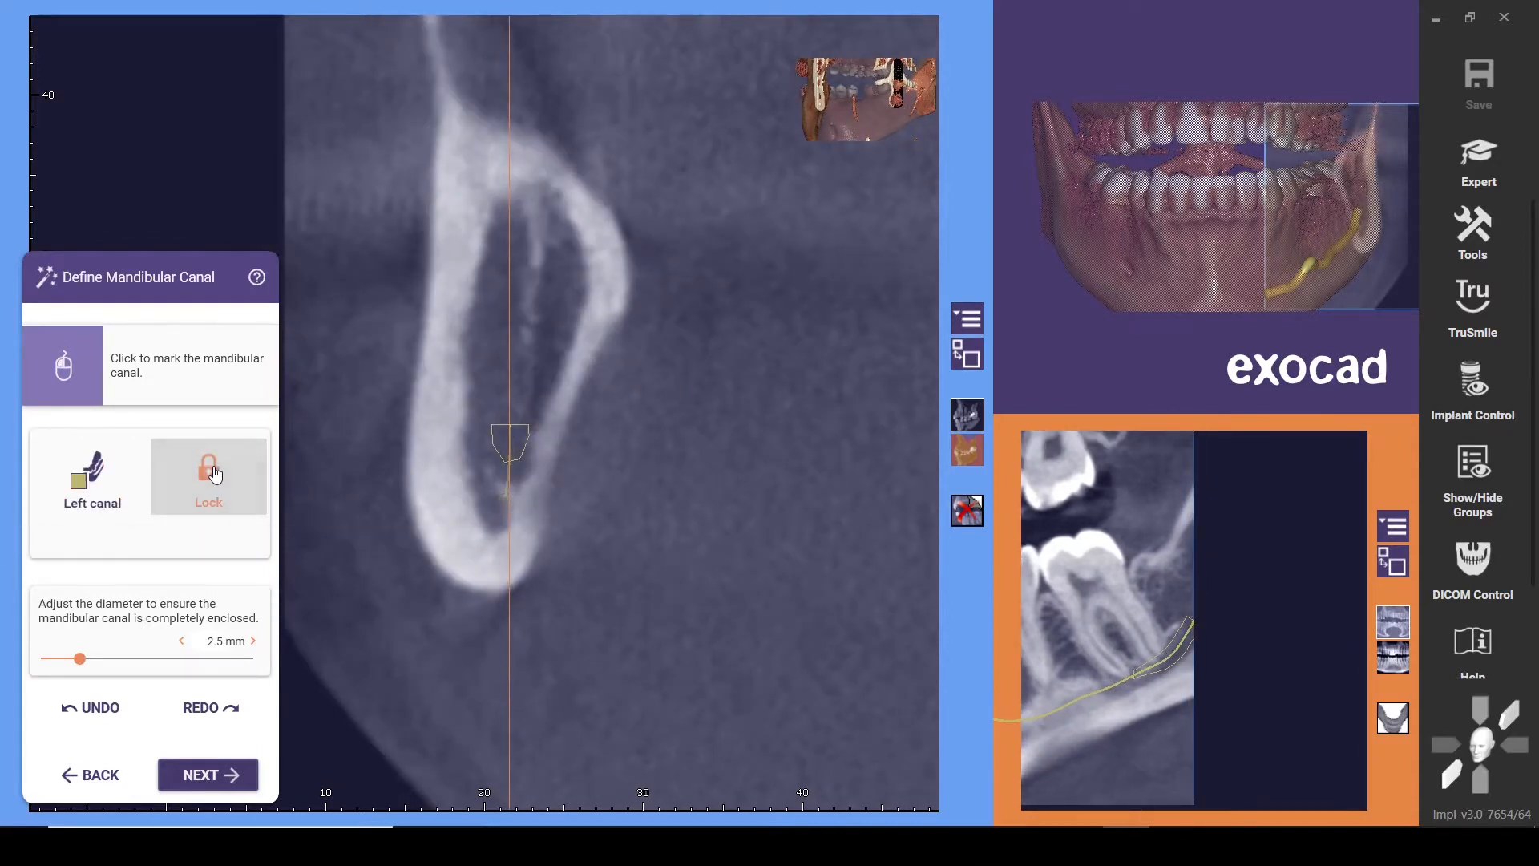
left_click(218, 770)
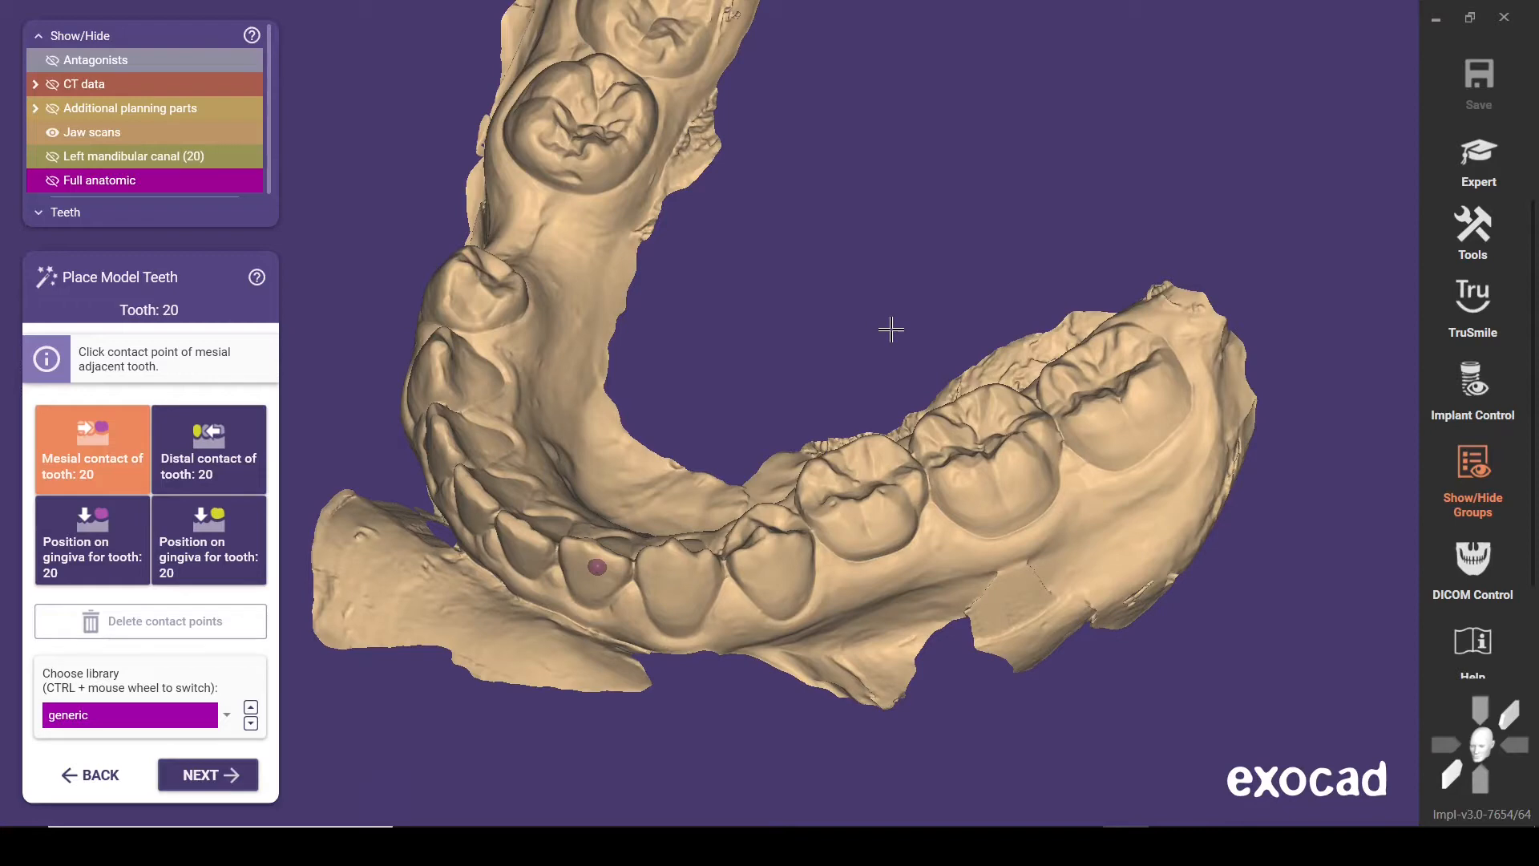
Switch to expert mode, hide the CT data and virtually extract tooth 20 from the jaw scan, copying it as a virtual pre-op
left_click(1475, 144)
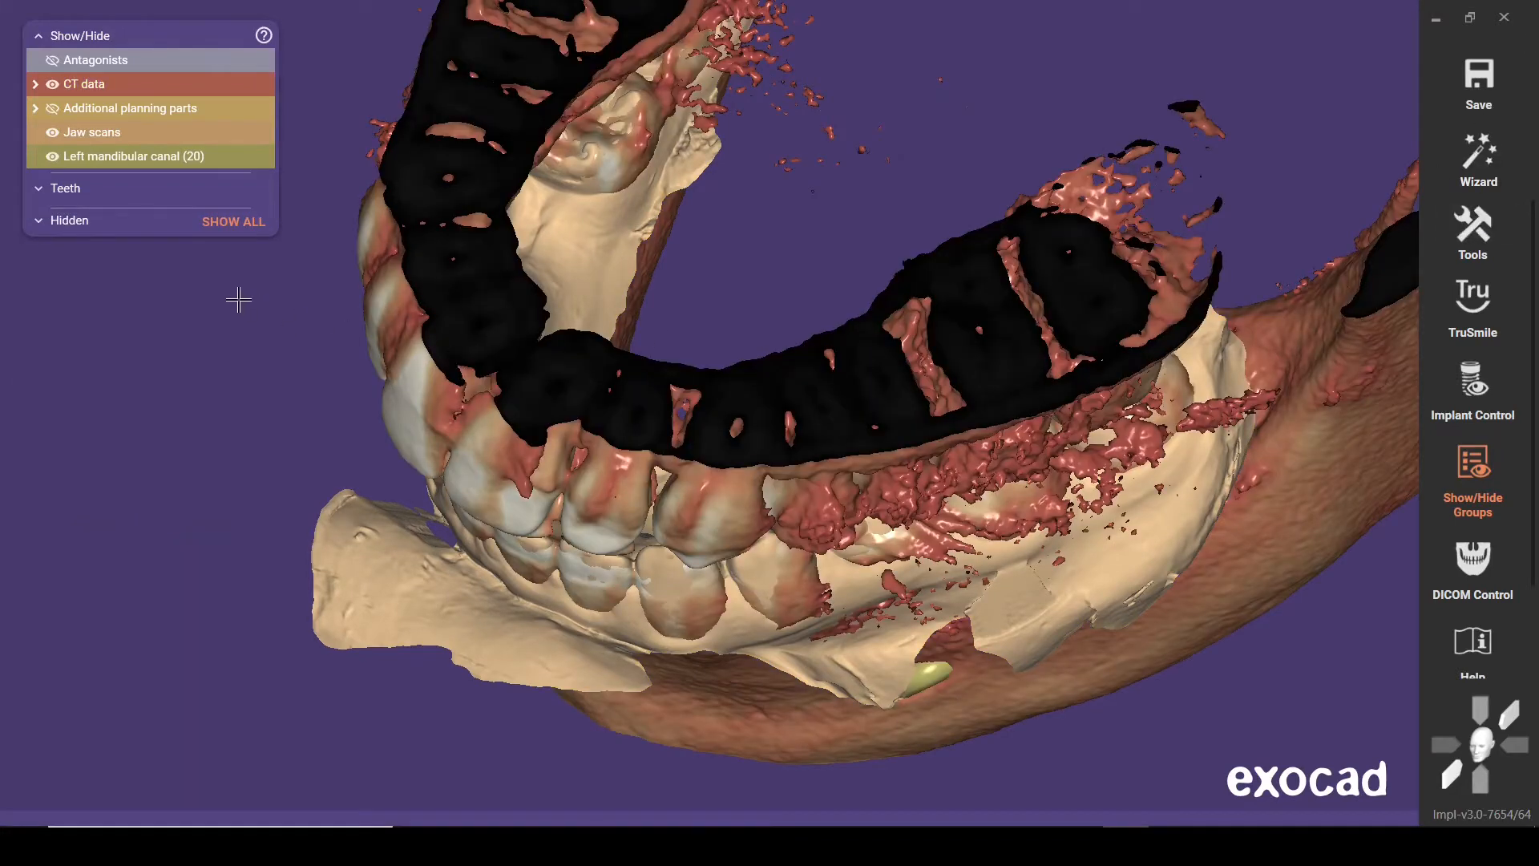
left_click(53, 85)
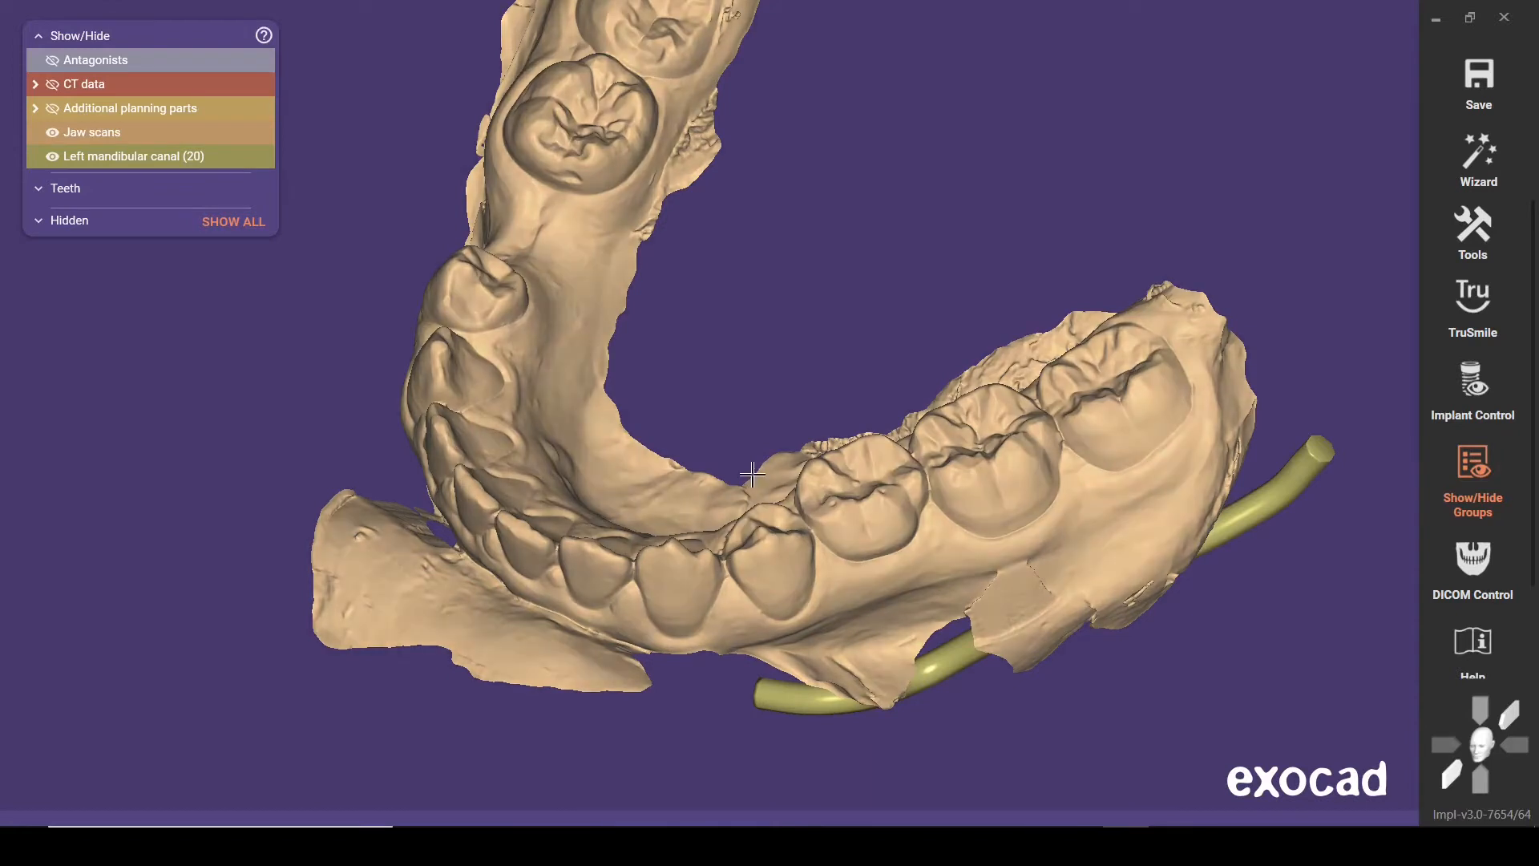
right_click(844, 497)
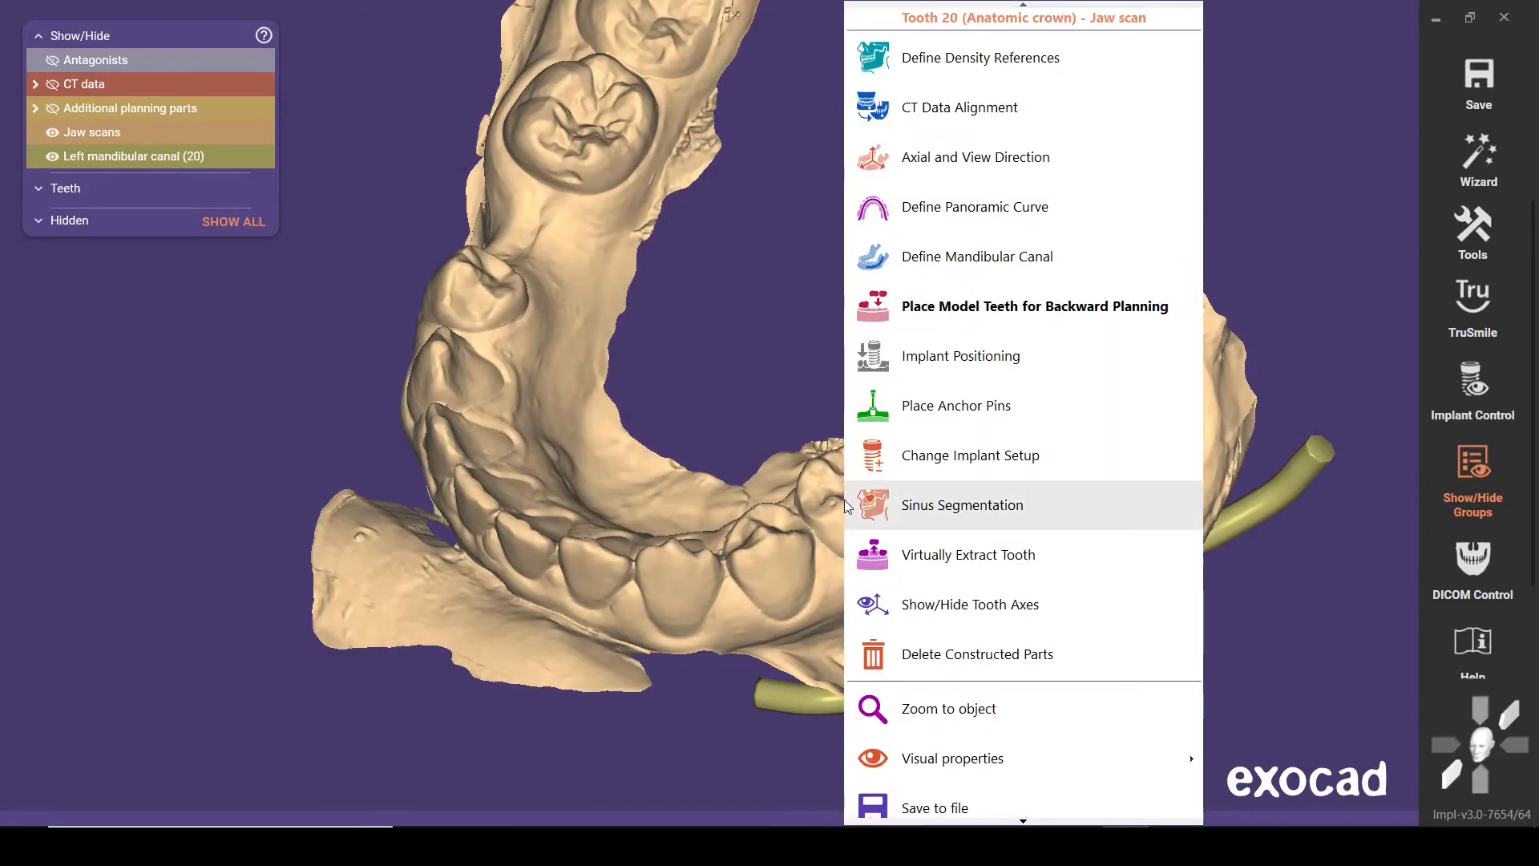
left_click(953, 566)
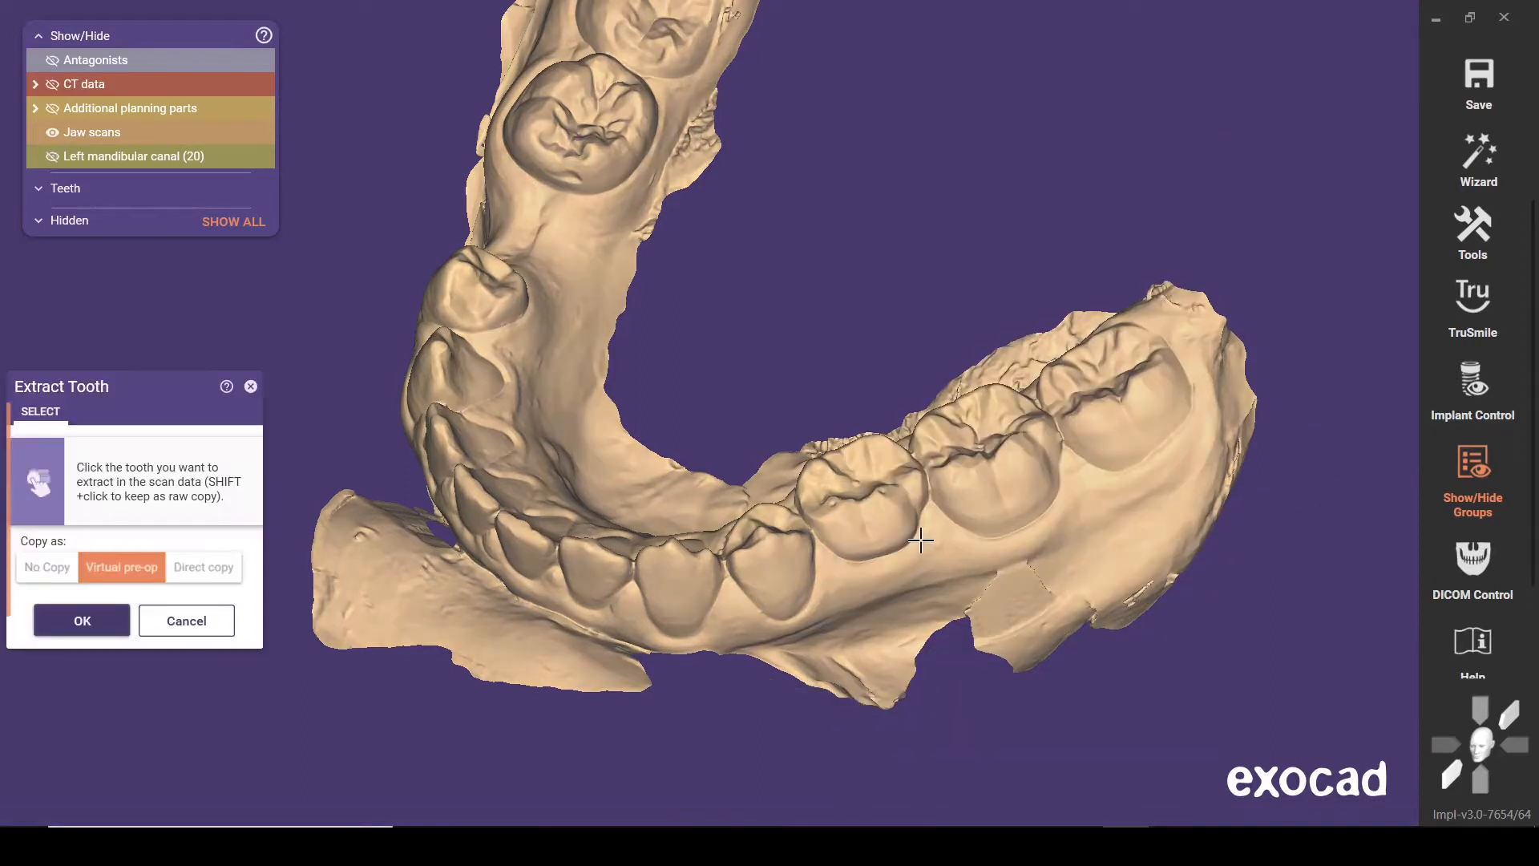
left_click(856, 525)
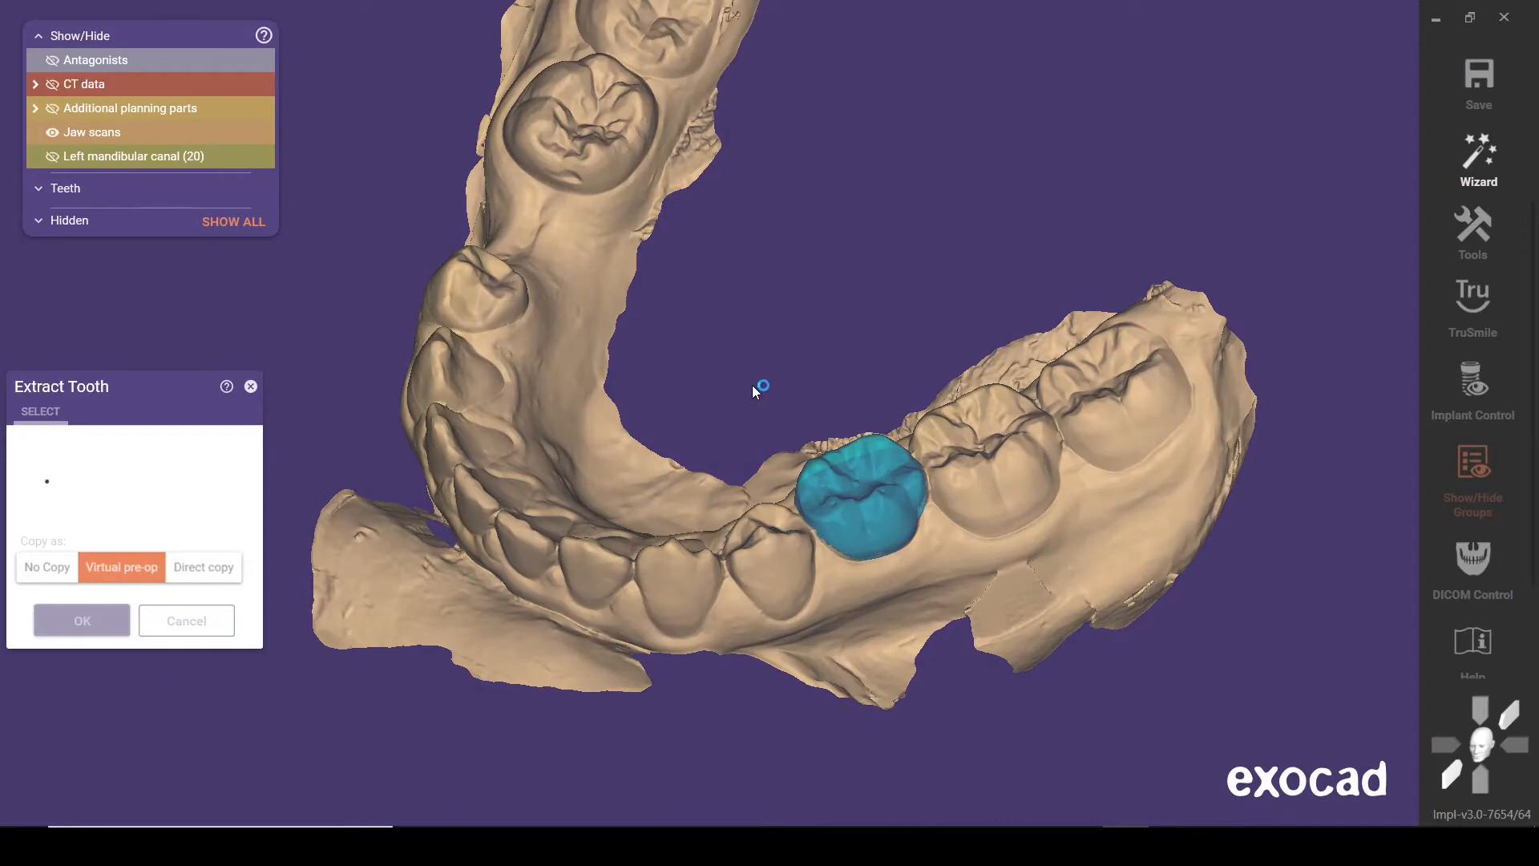
right_click_drag(752, 386, 780, 435)
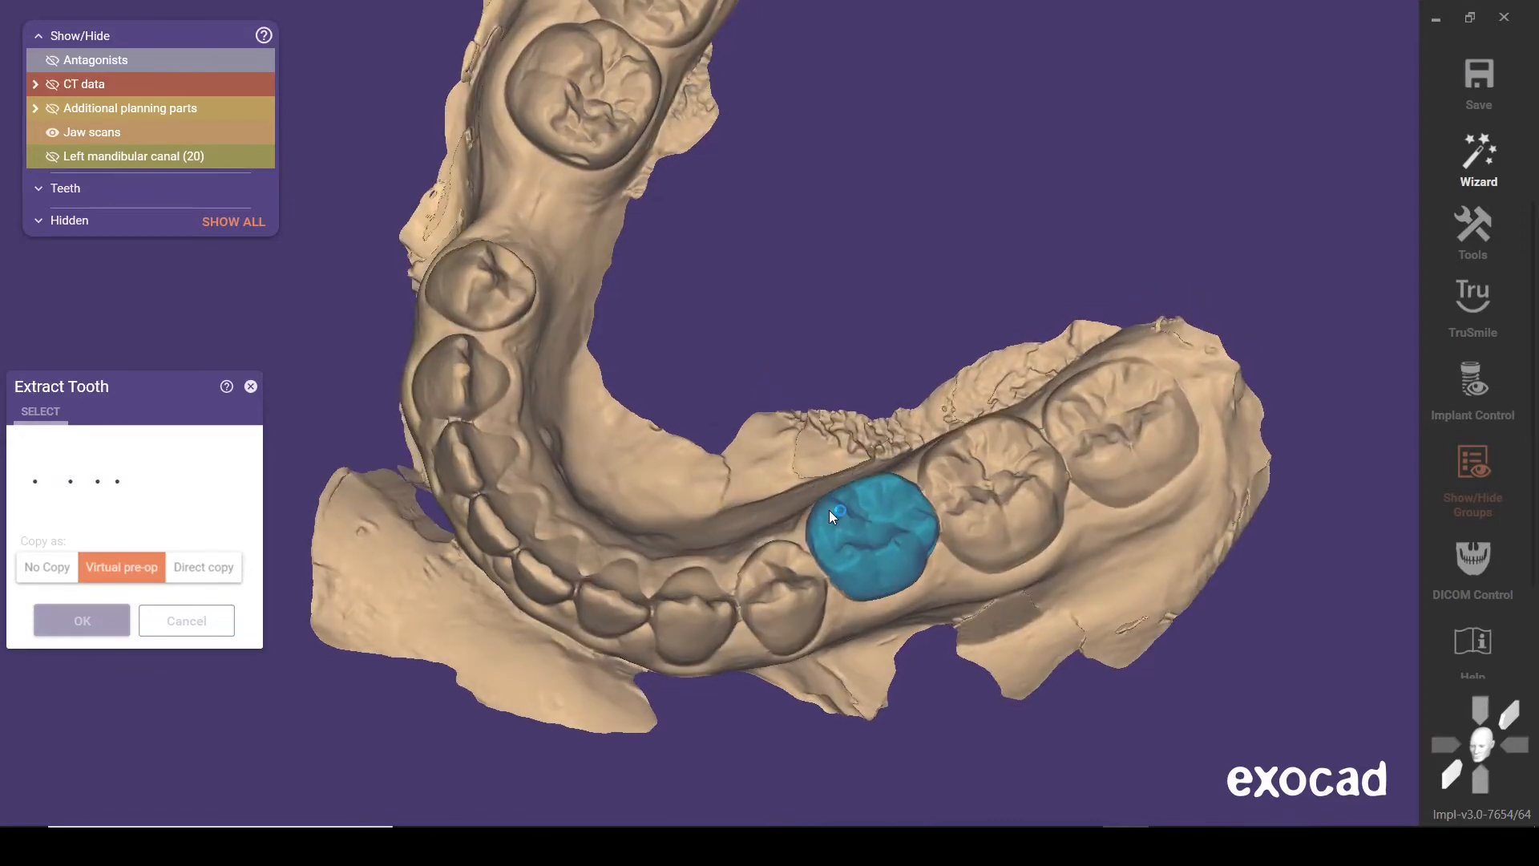
right_click_drag(829, 509, 754, 388)
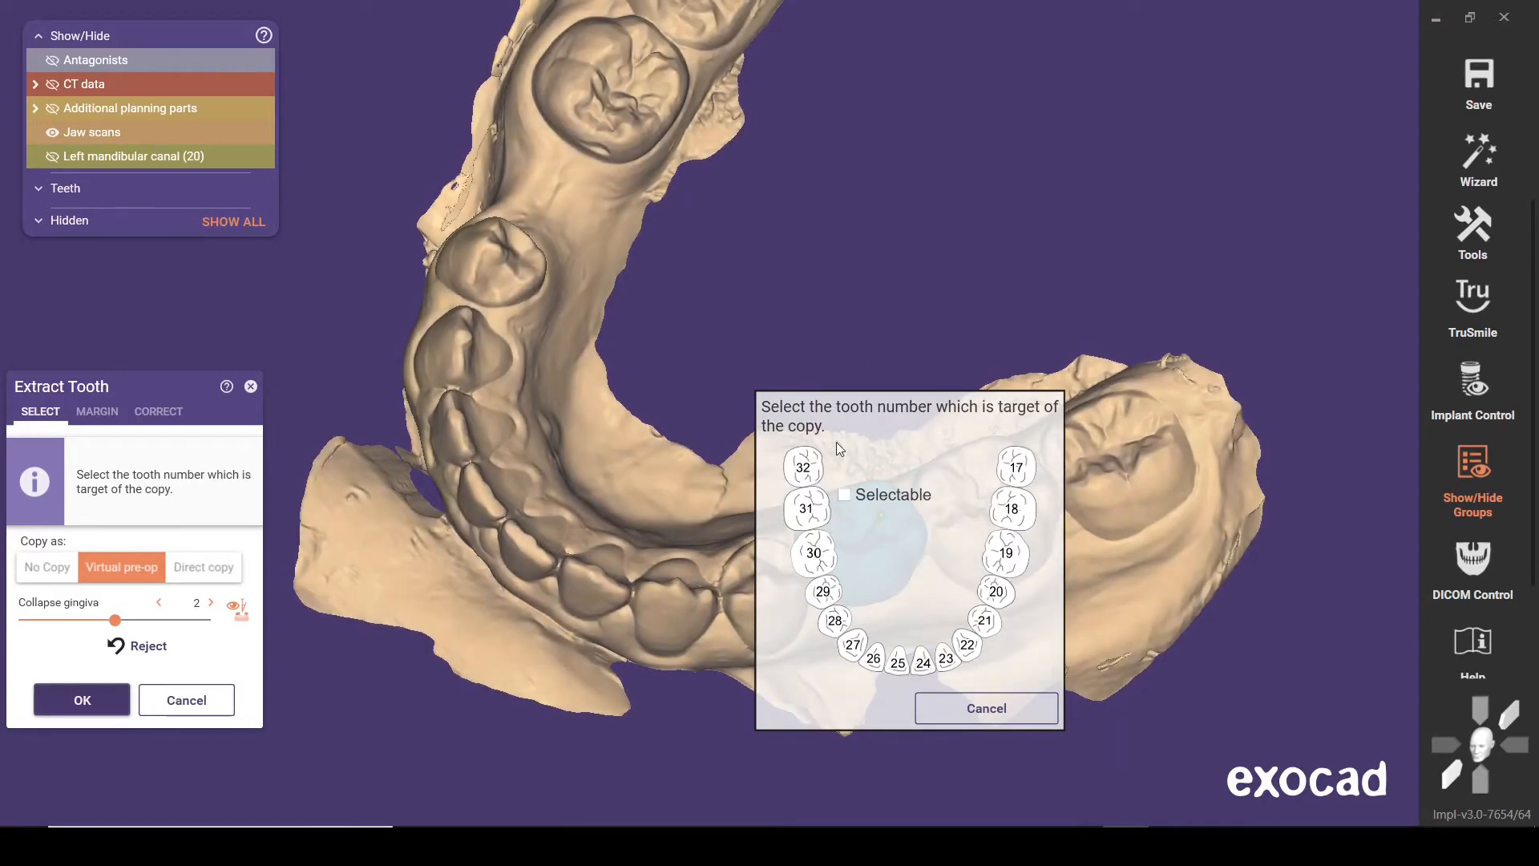
left_click(997, 591)
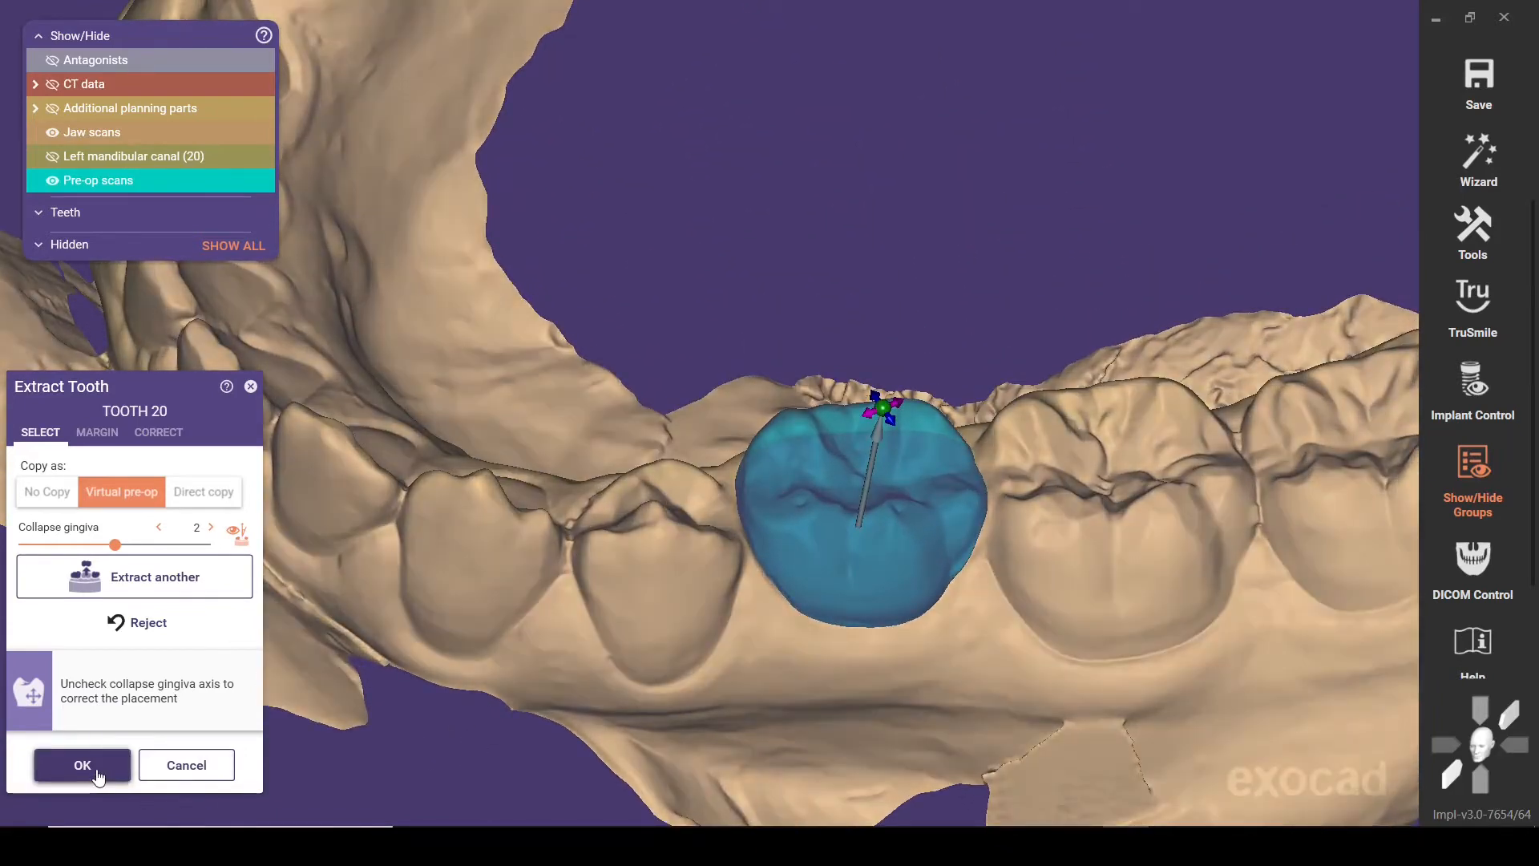
left_click(83, 766)
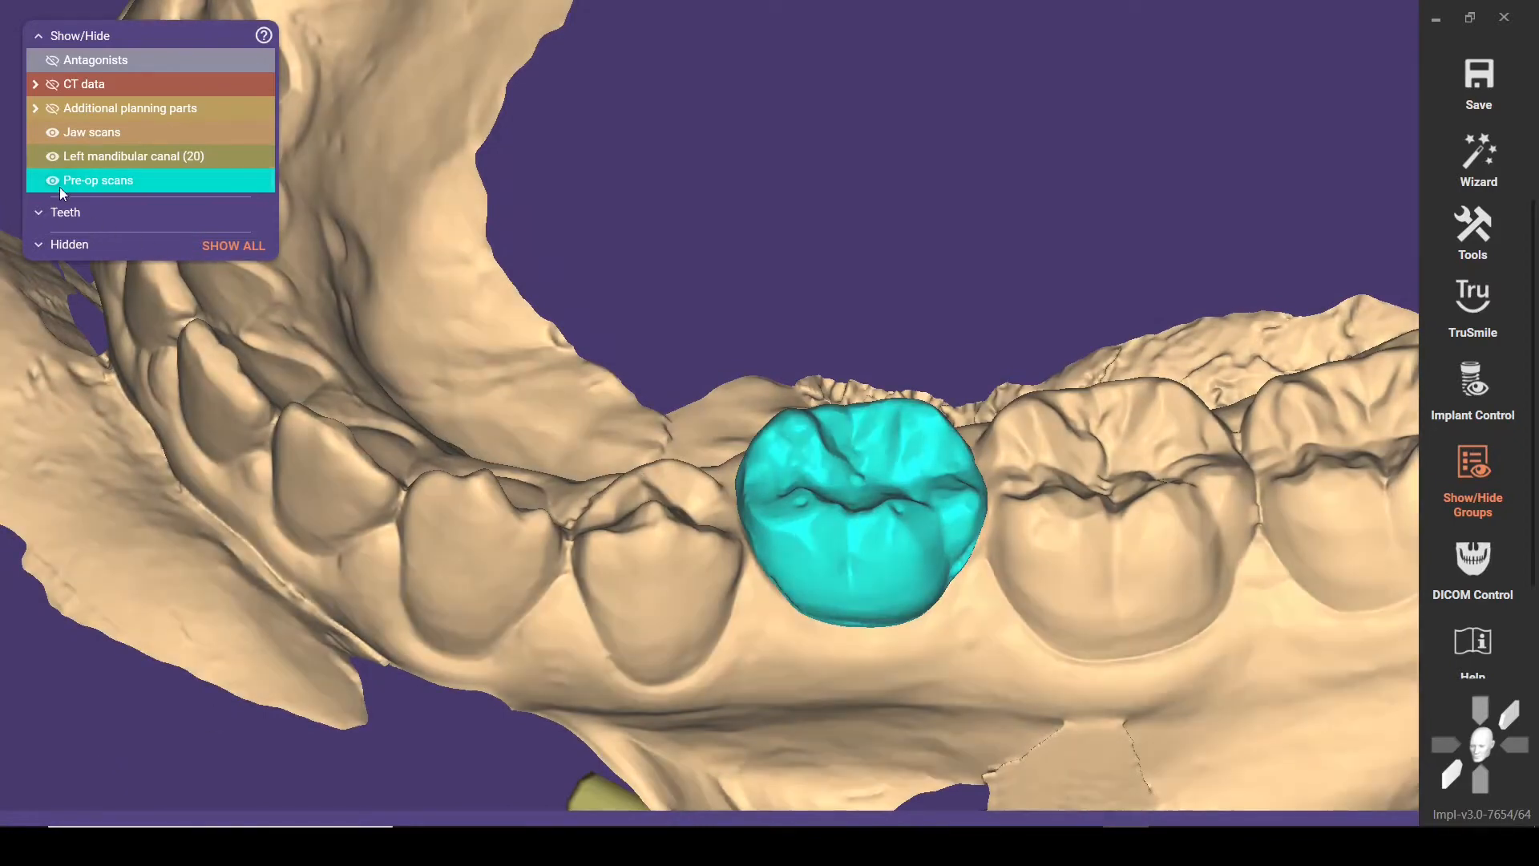
Compare the jaw scan with and without the extracted tooth by showing and hiding the pre-op scan, leaving it hidden
left_click(54, 181)
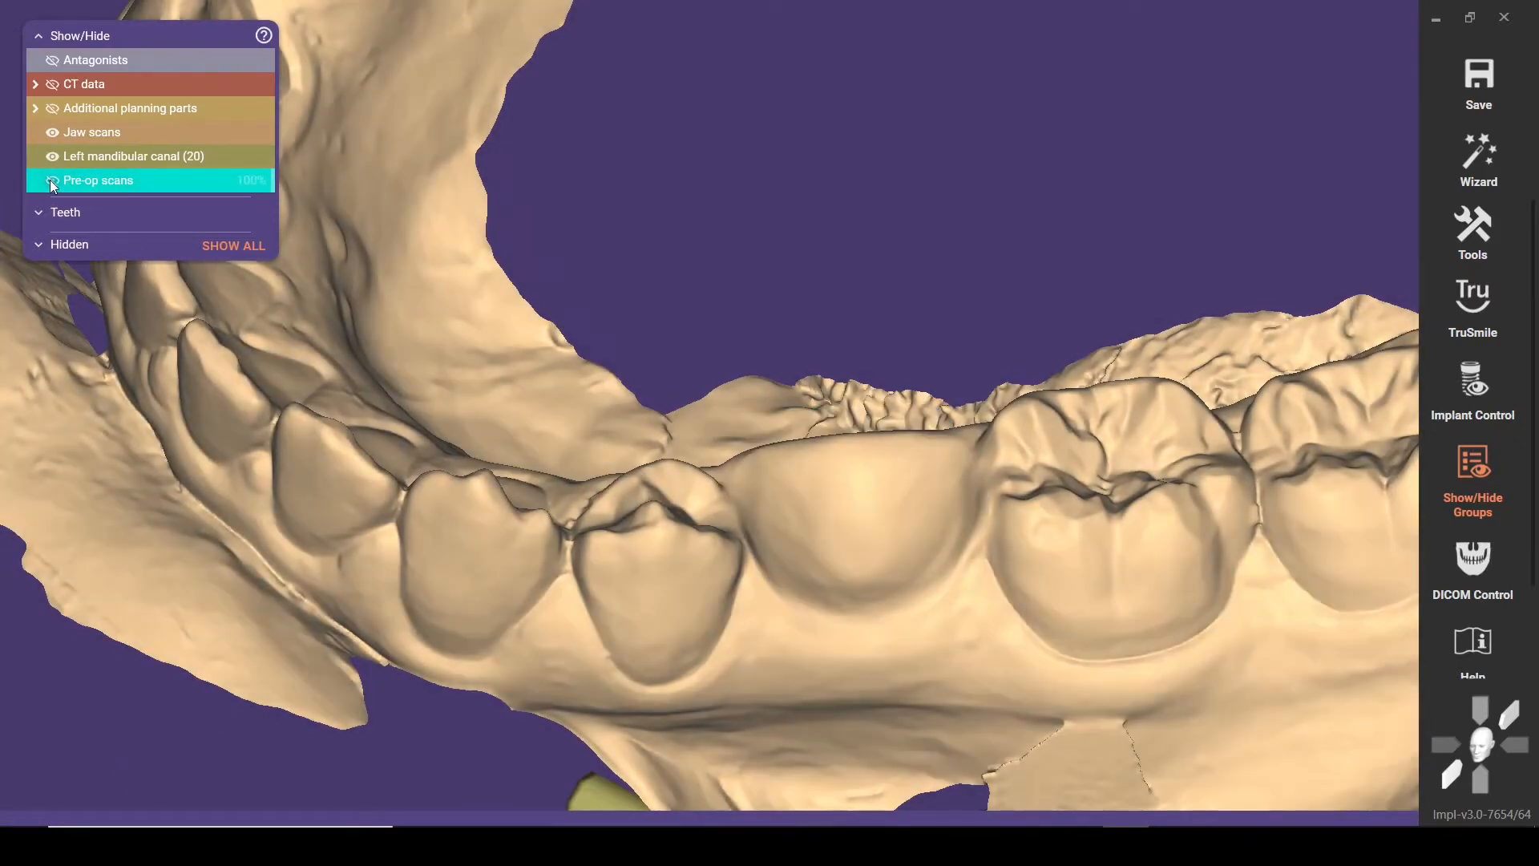
left_click(52, 183)
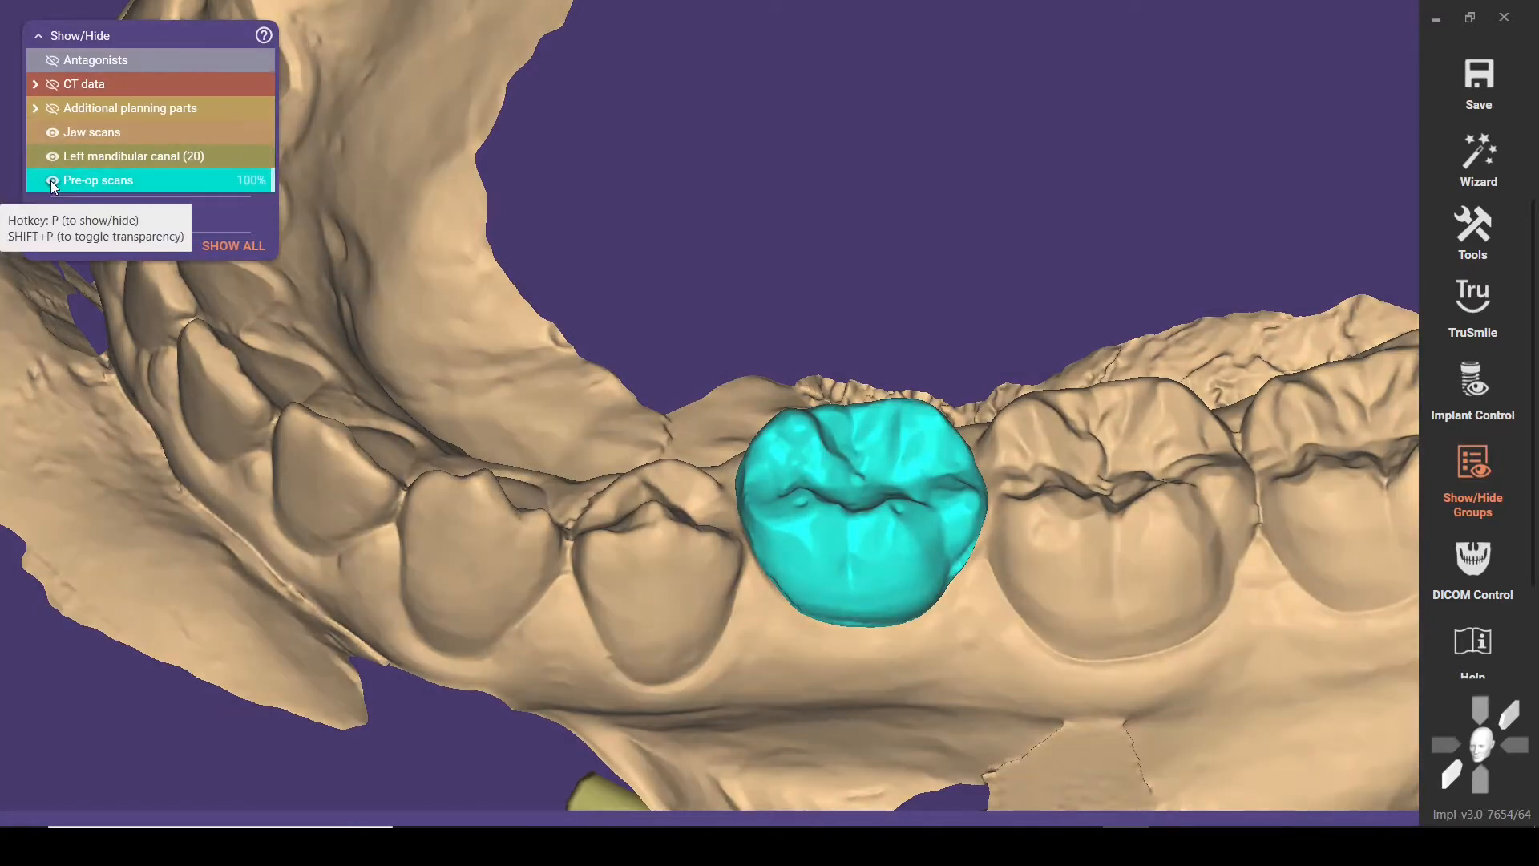
left_click(52, 183)
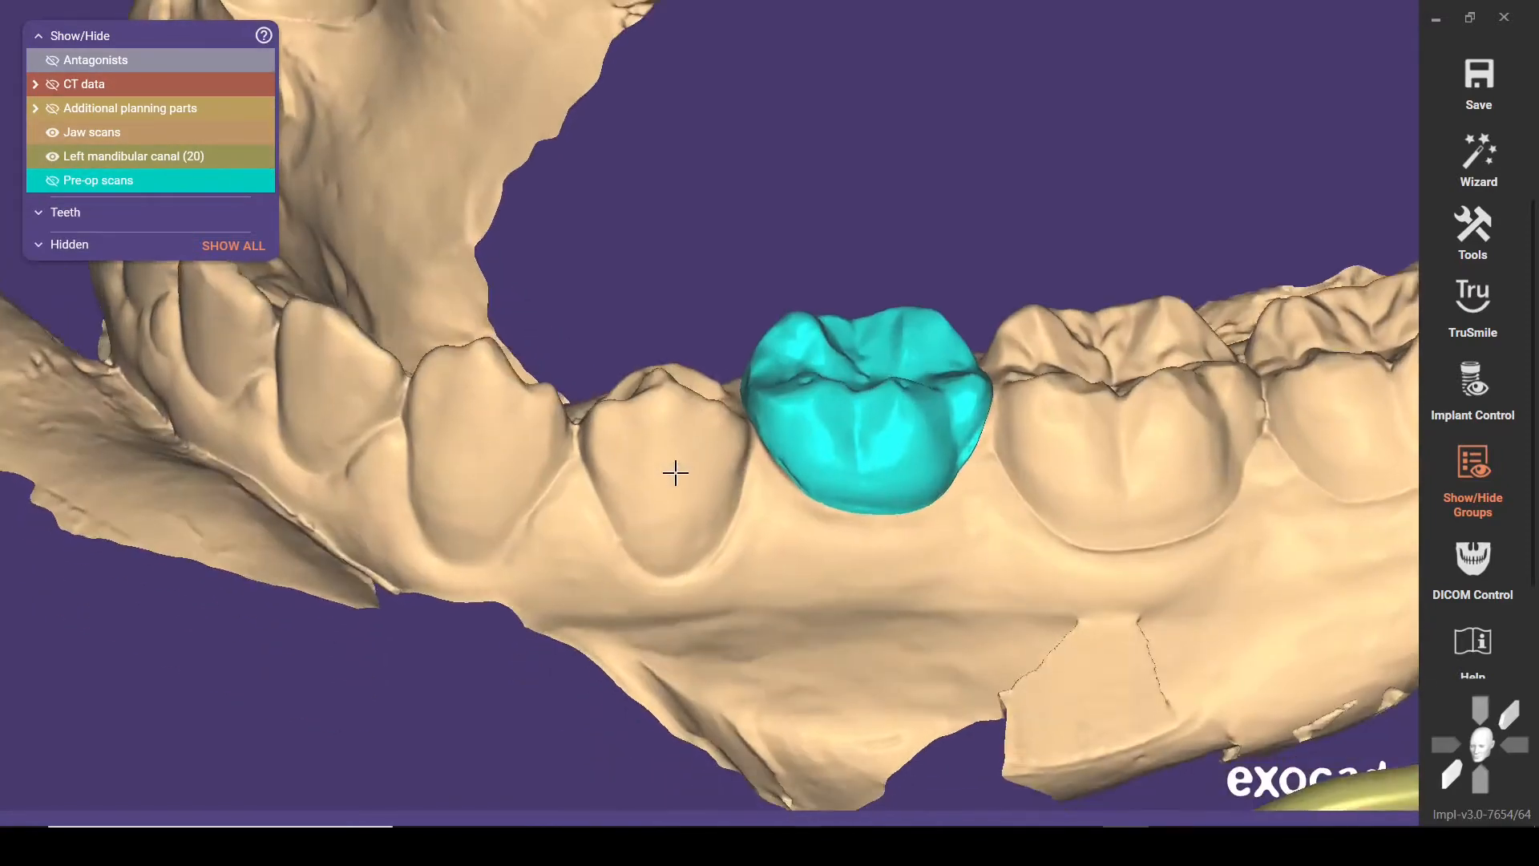
right_click_drag(676, 473, 651, 403)
key("p")
key("p")
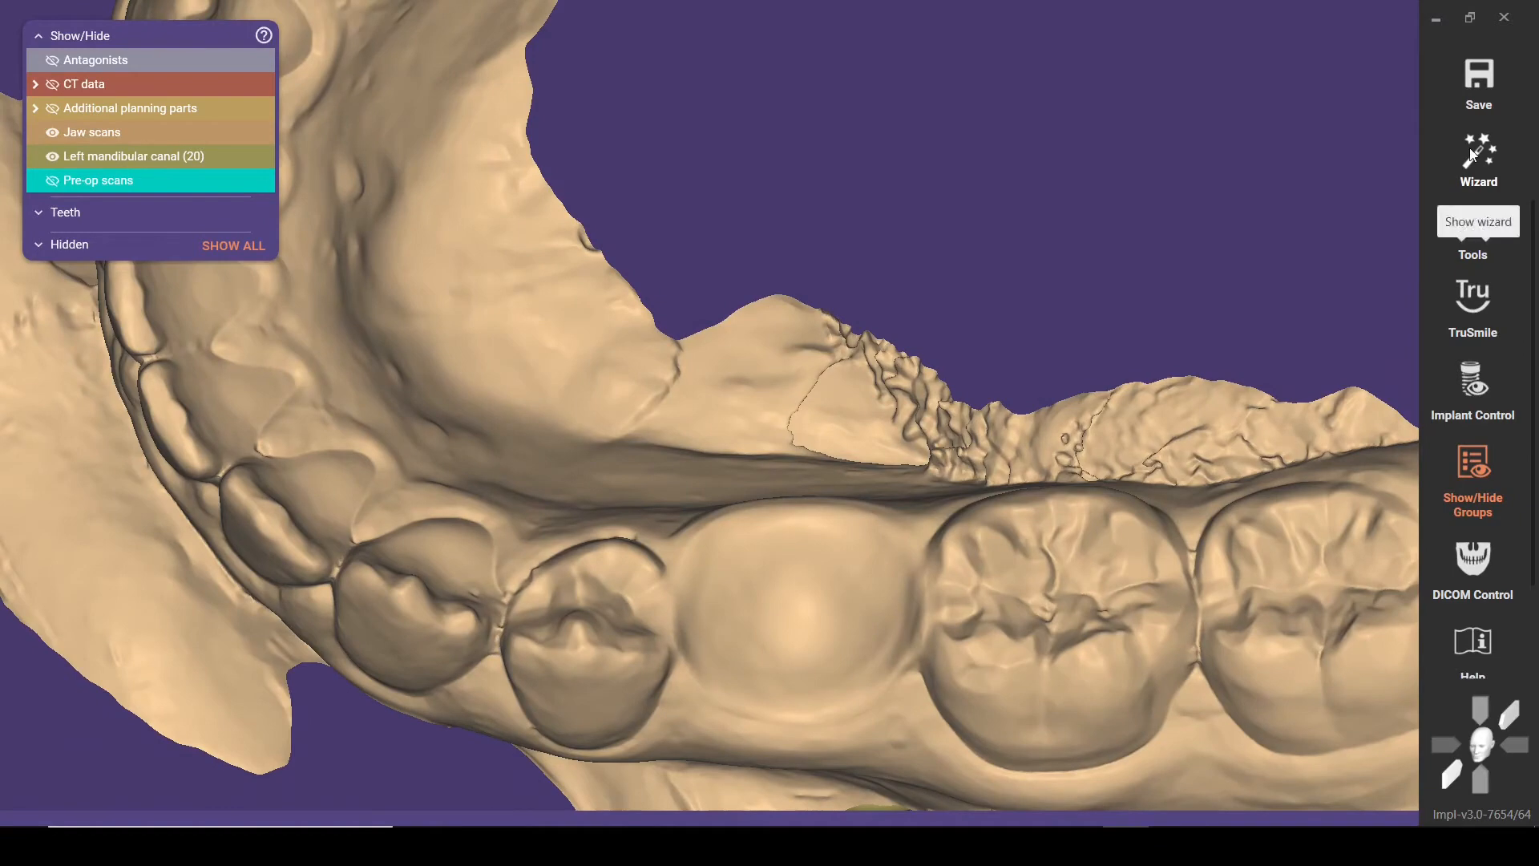
Return to the wizard and set the mesial contact of model tooth 20 on the adjacent tooth, using the generic library
left_click(1470, 147)
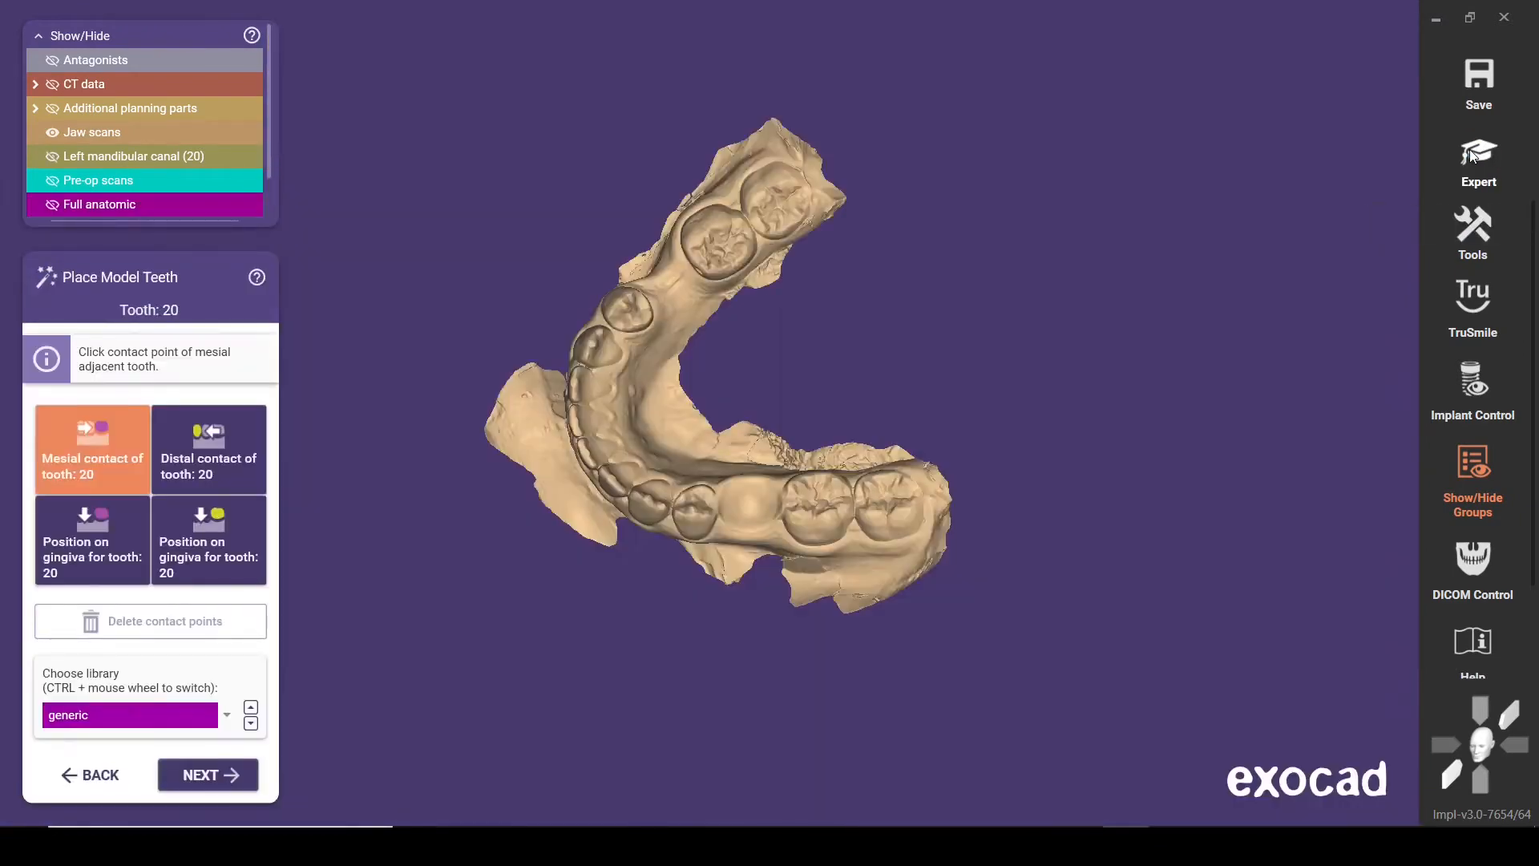
scroll(722, 521, "up", 3)
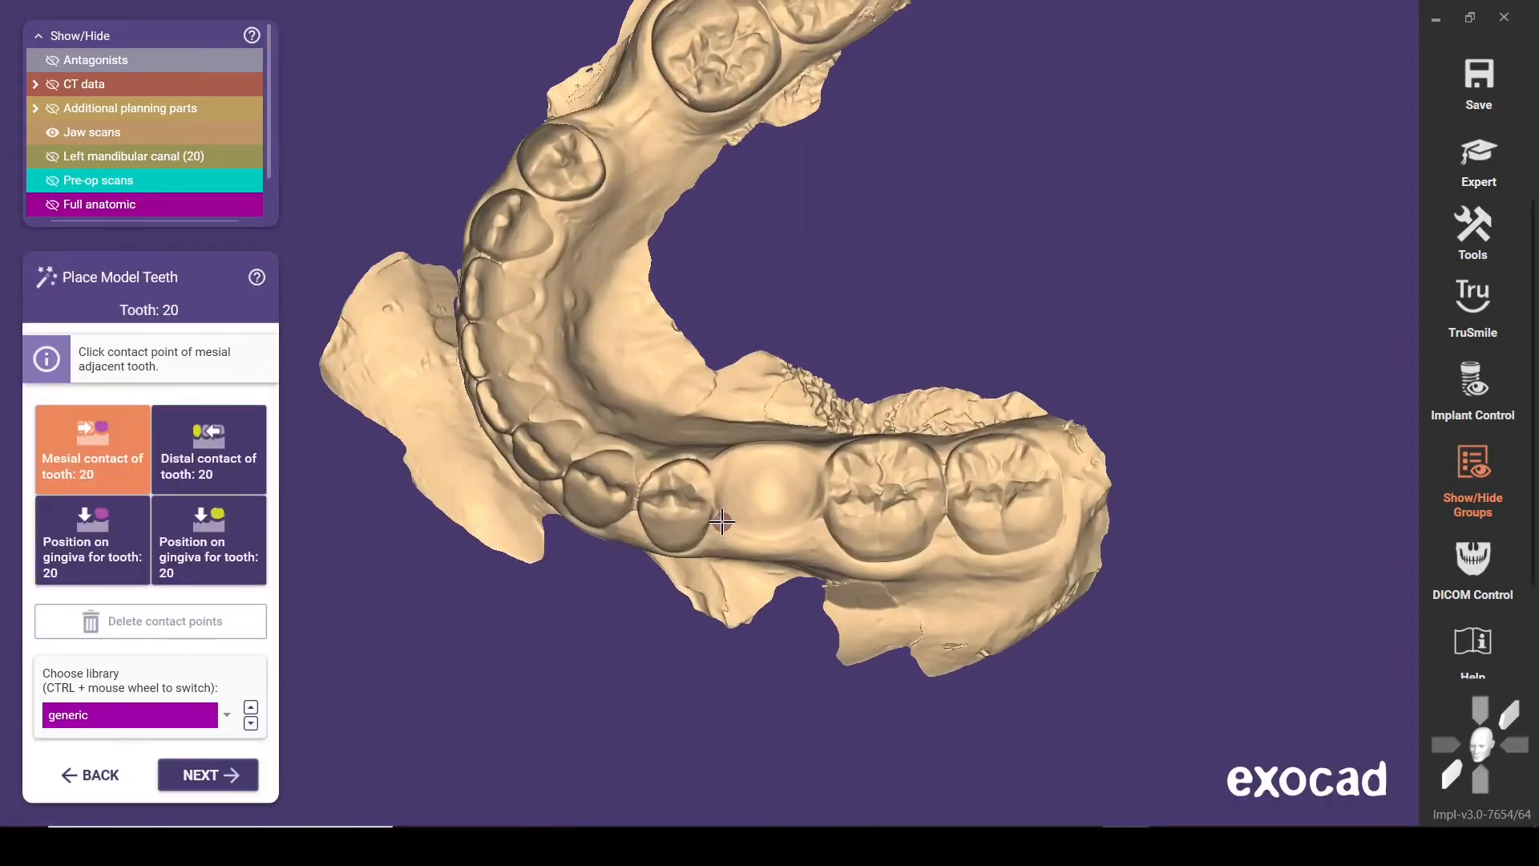
right_click_drag(726, 521, 728, 491)
scroll(708, 492, "up", 2)
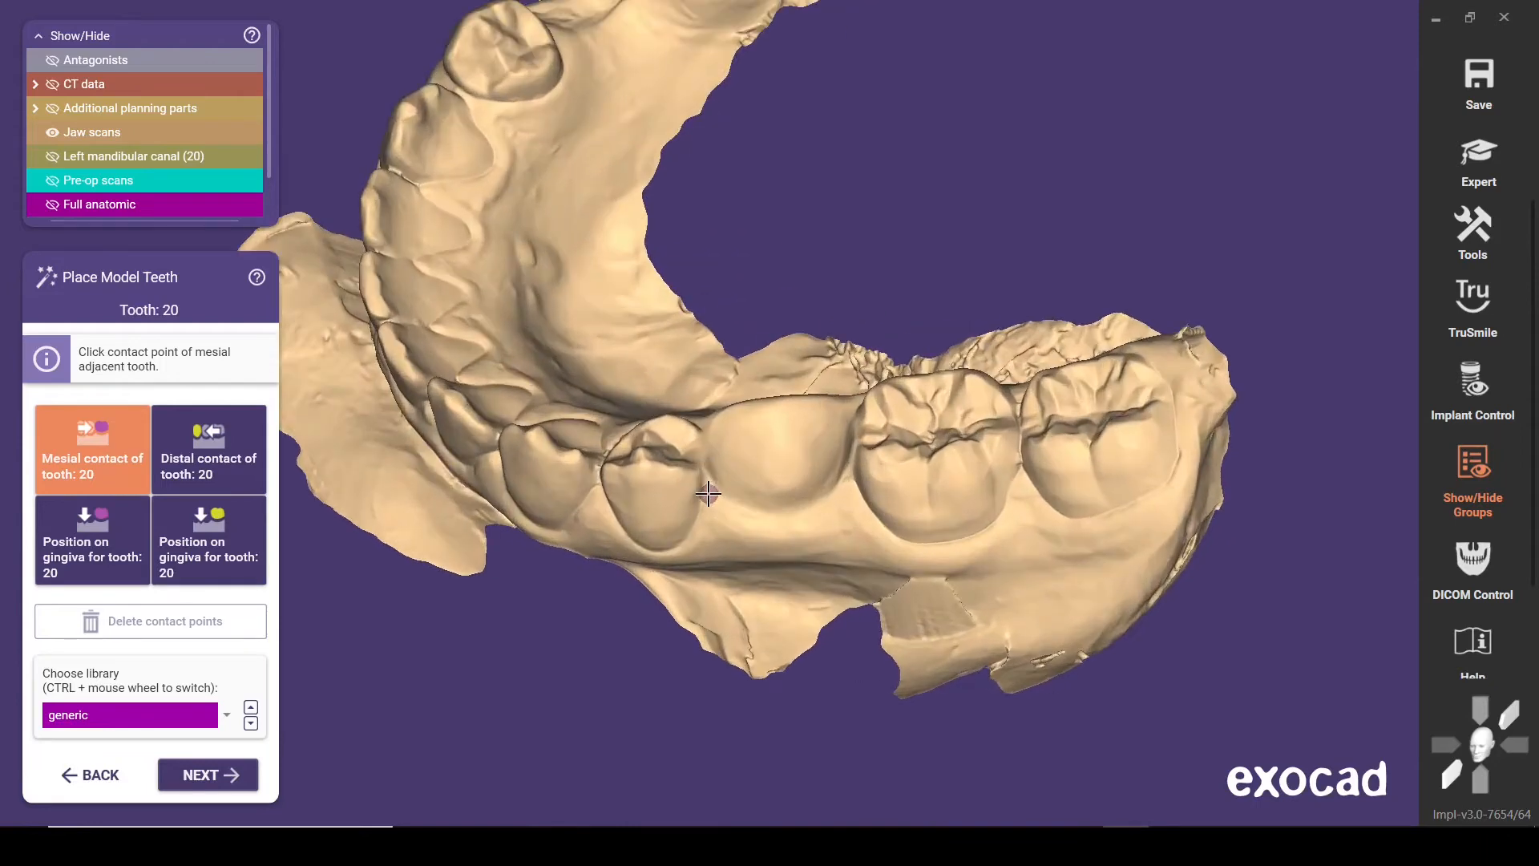
left_click(709, 457)
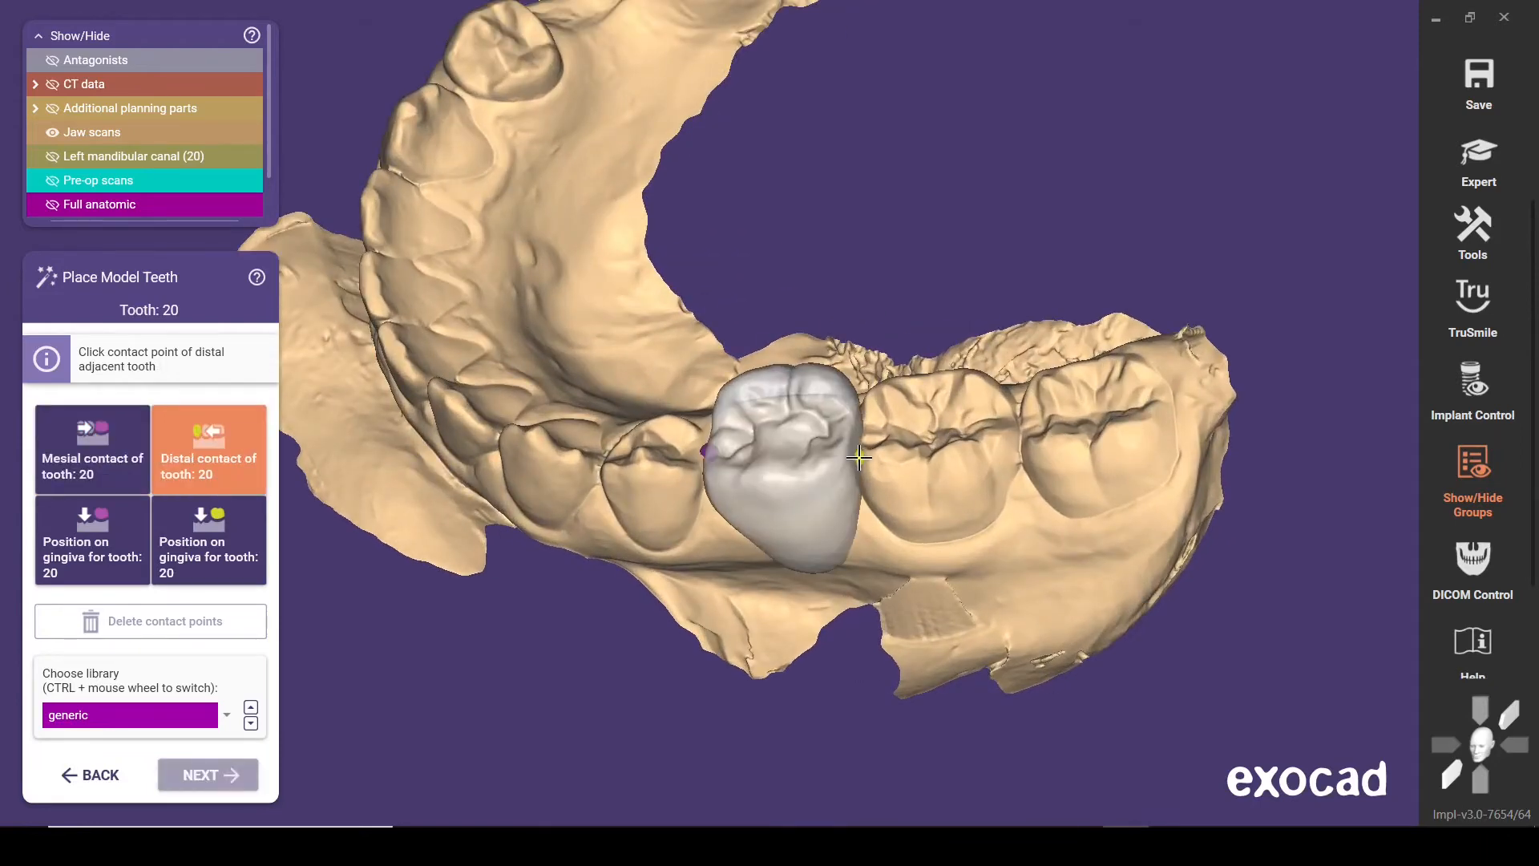
Set the distal contact of model tooth 20 on the neighbouring molar and continue to tooth placement
left_click(842, 453)
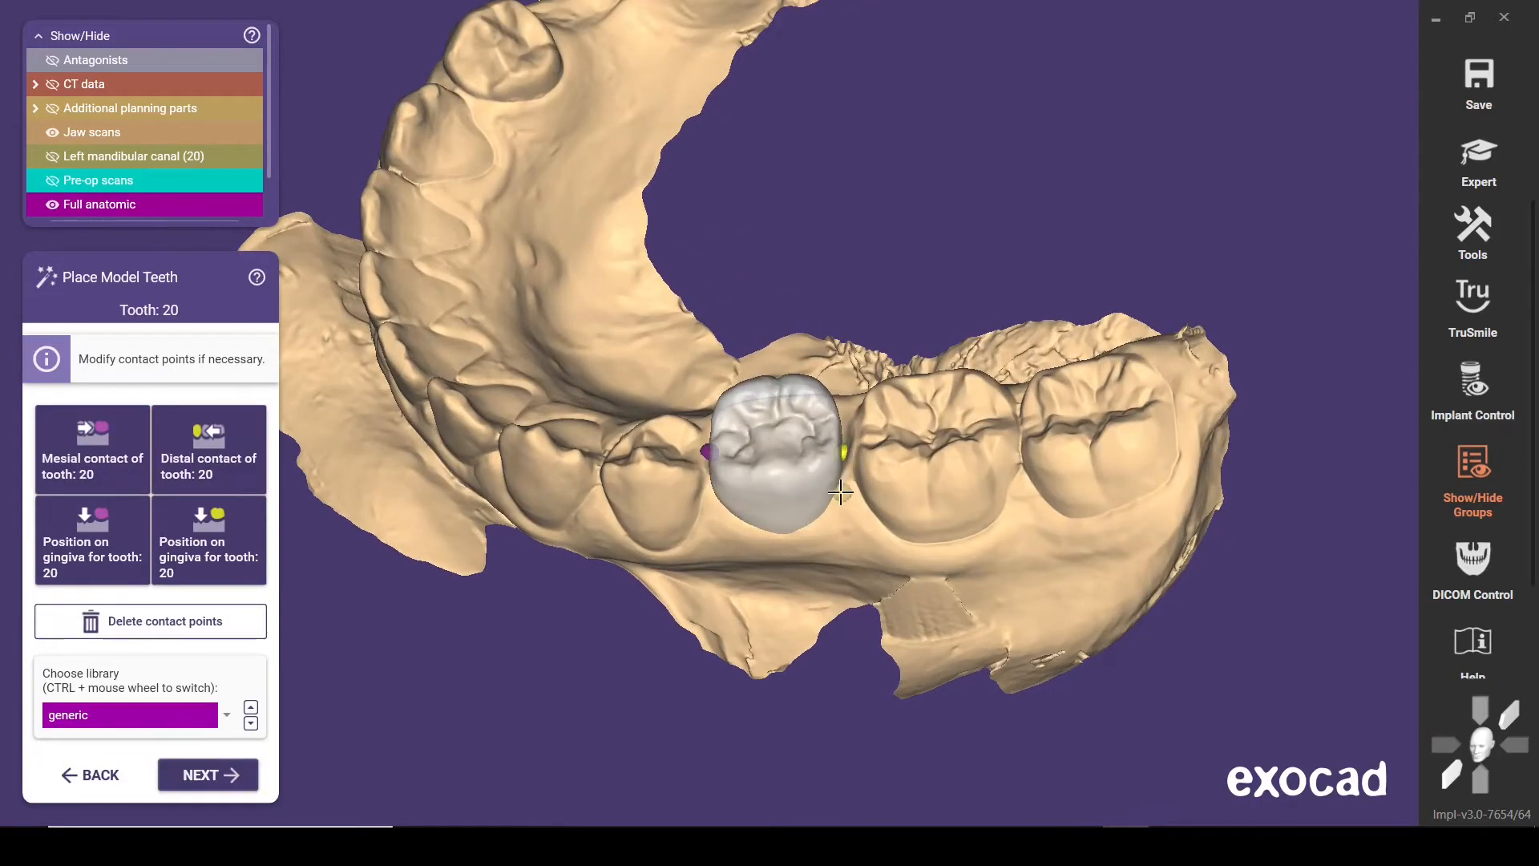
left_click(206, 776)
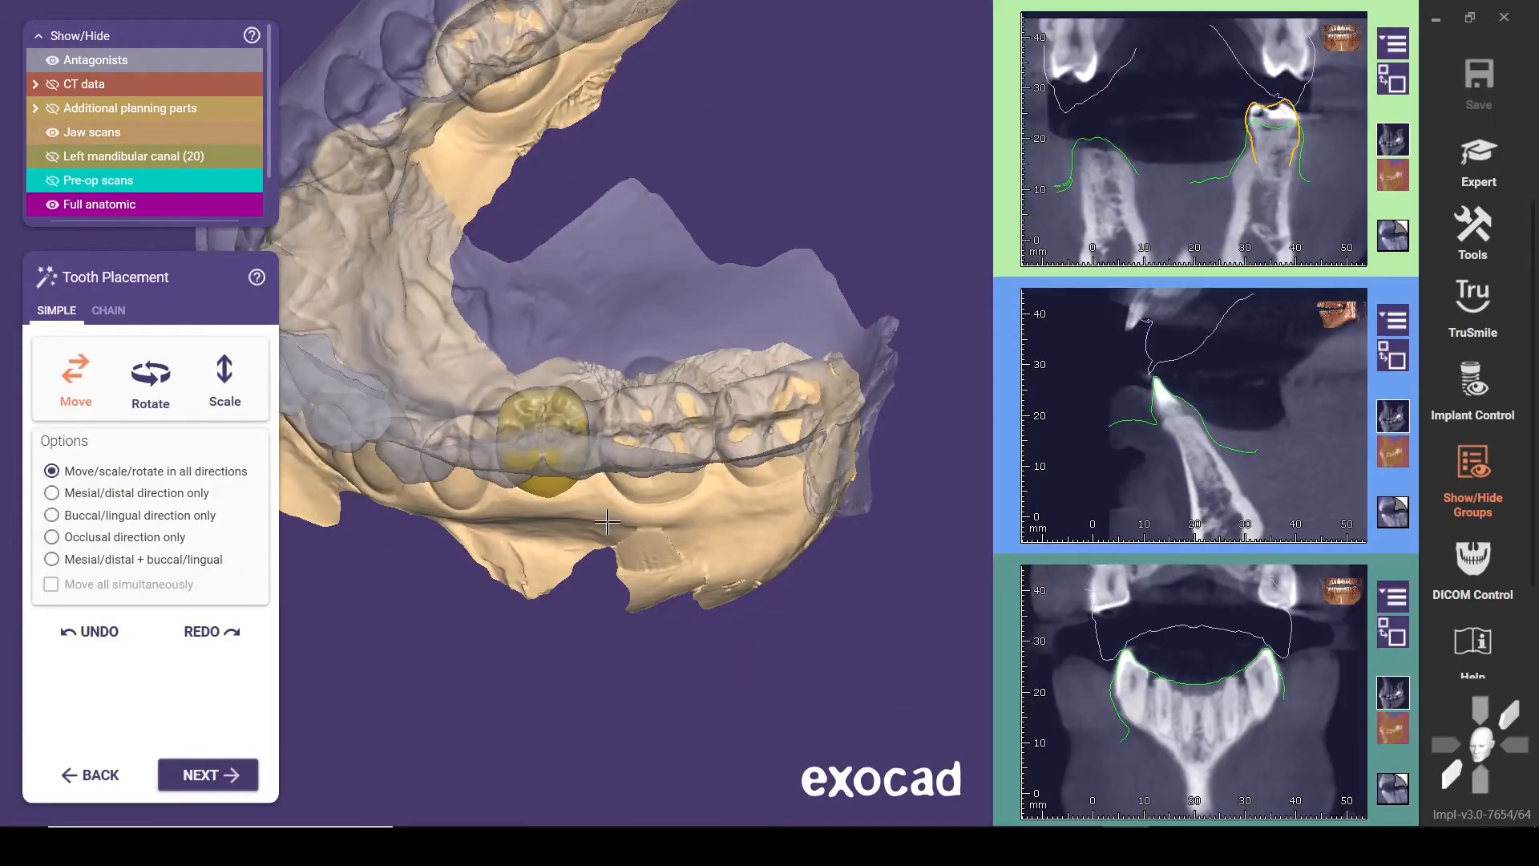
Examine model tooth 20 from the side and above, comparing it with the antagonist shown and hidden
right_click_drag(607, 522, 455, 539)
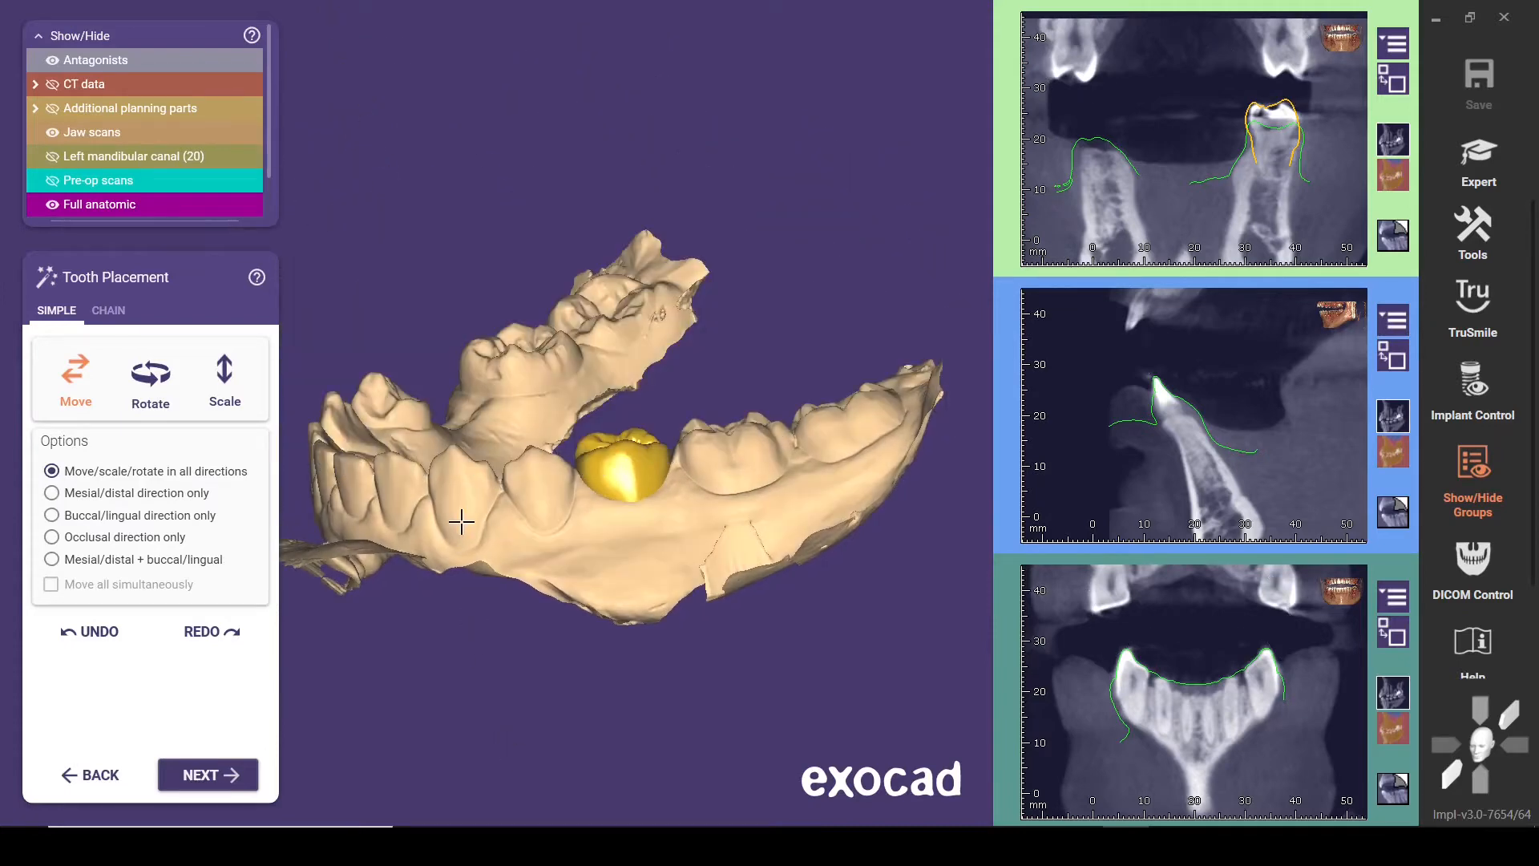
right_click_drag(514, 399, 628, 602)
scroll(586, 583, "up", 3)
middle_click(629, 602)
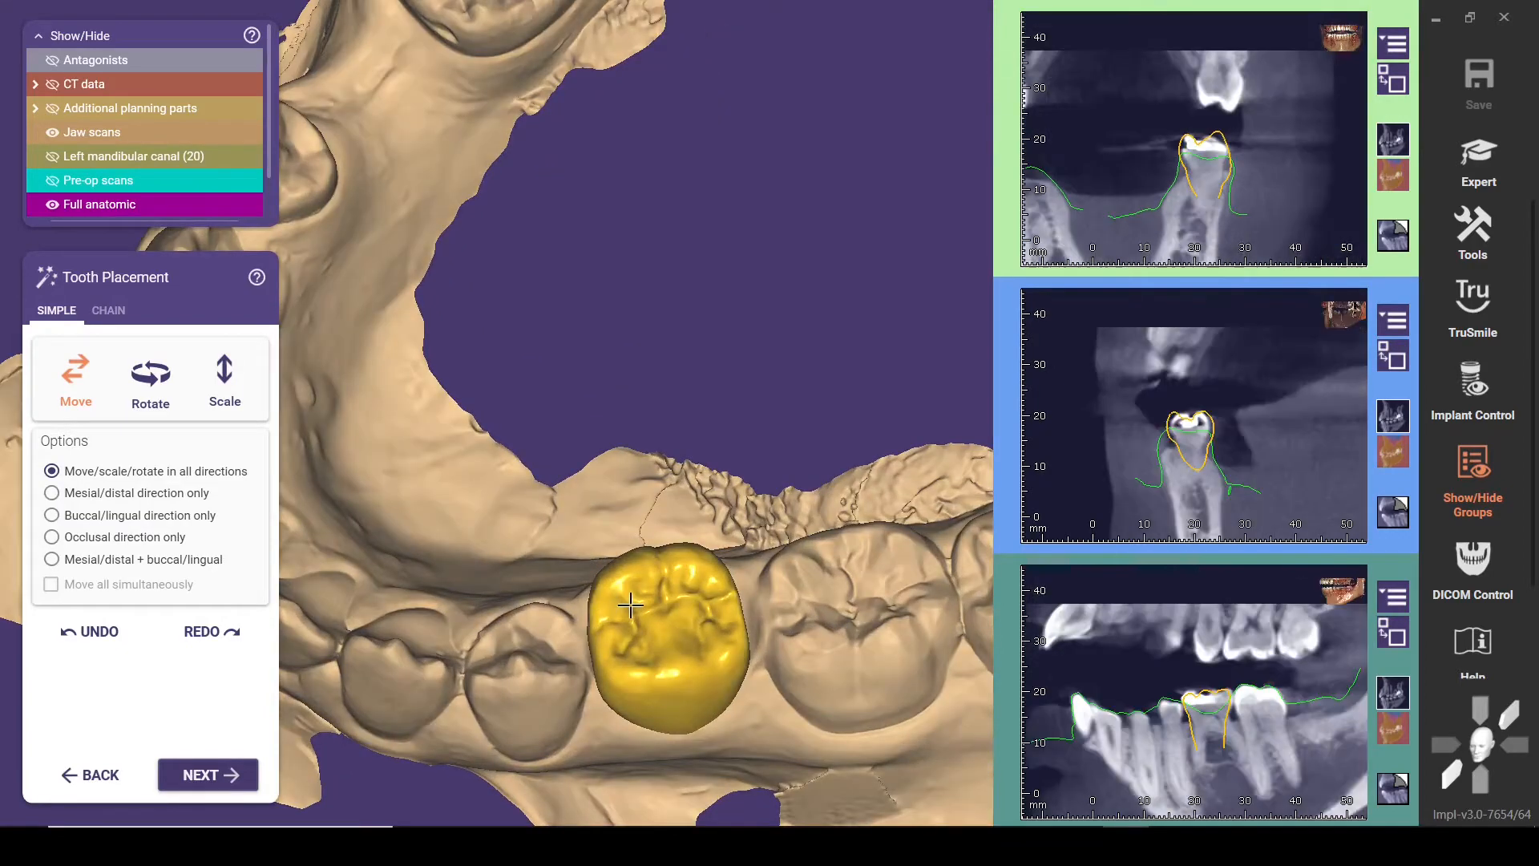
right_click_drag(518, 455, 629, 518)
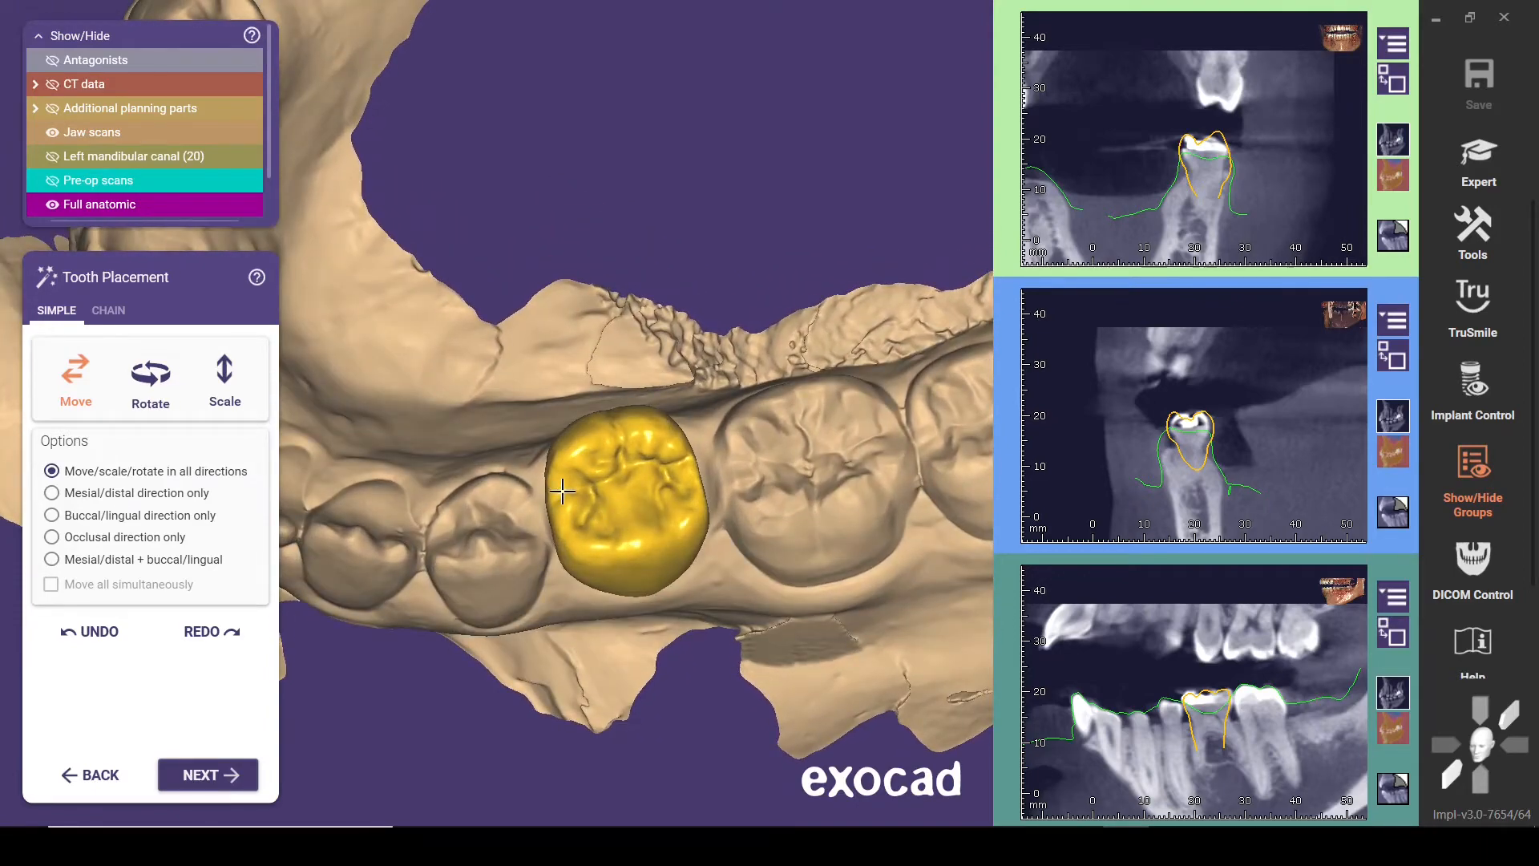
key("a")
right_click_drag(559, 583, 515, 534)
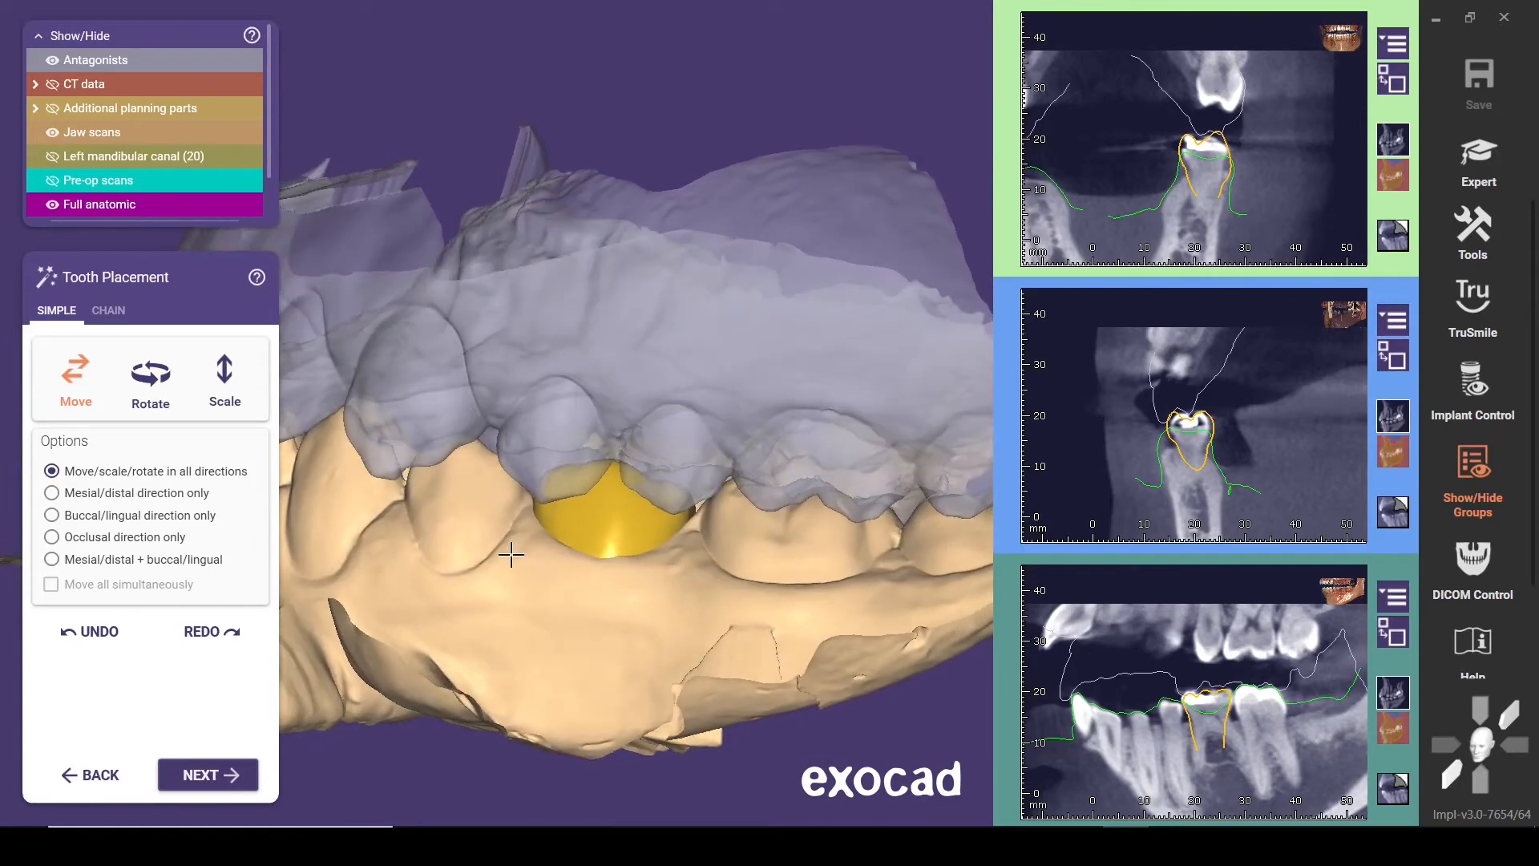
right_click_drag(463, 535, 470, 534)
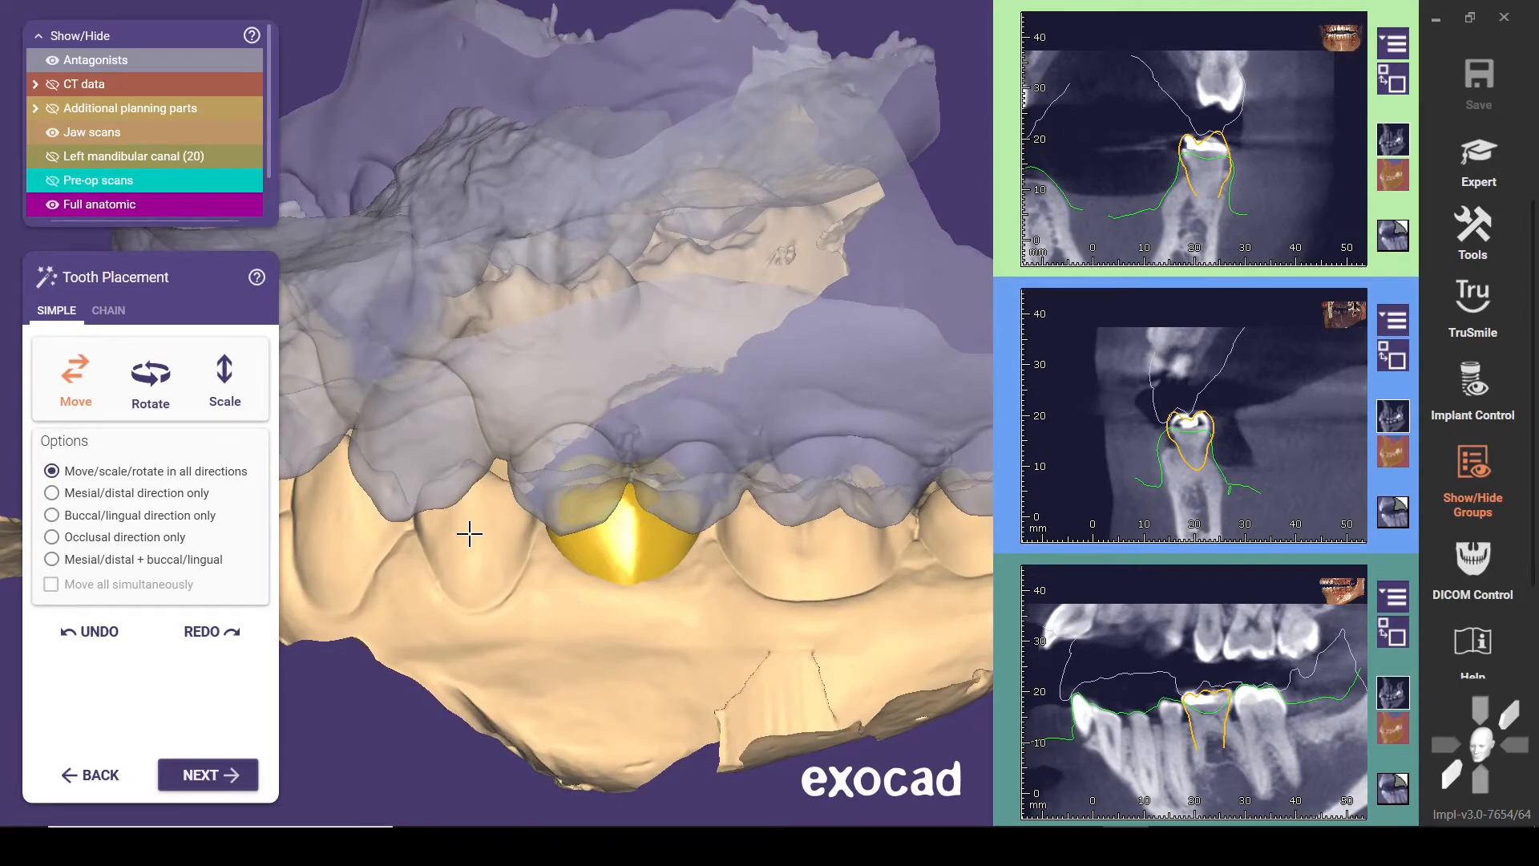
key("a")
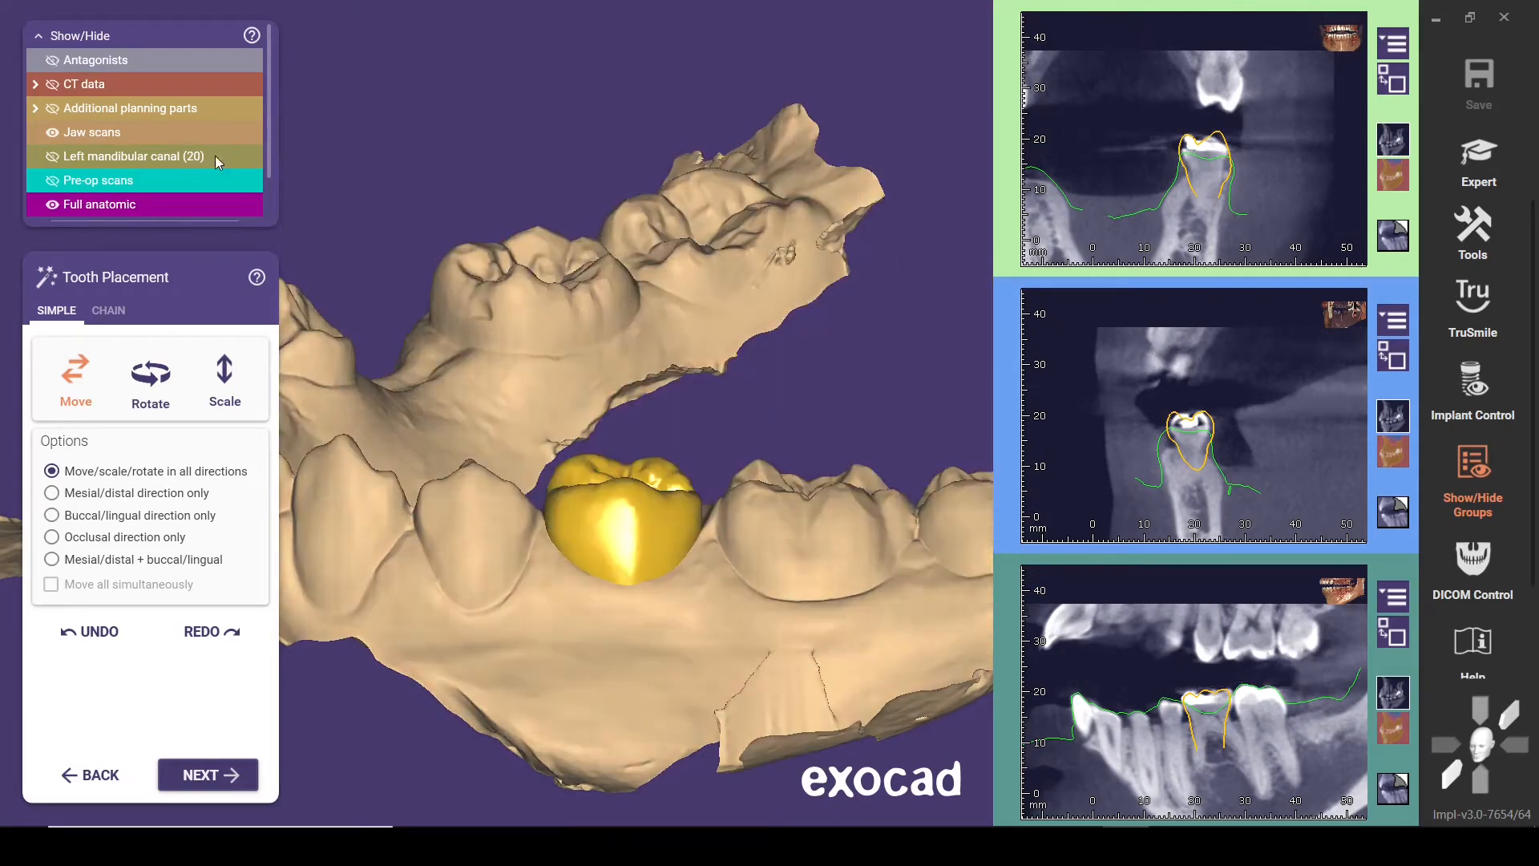
left_click(53, 61)
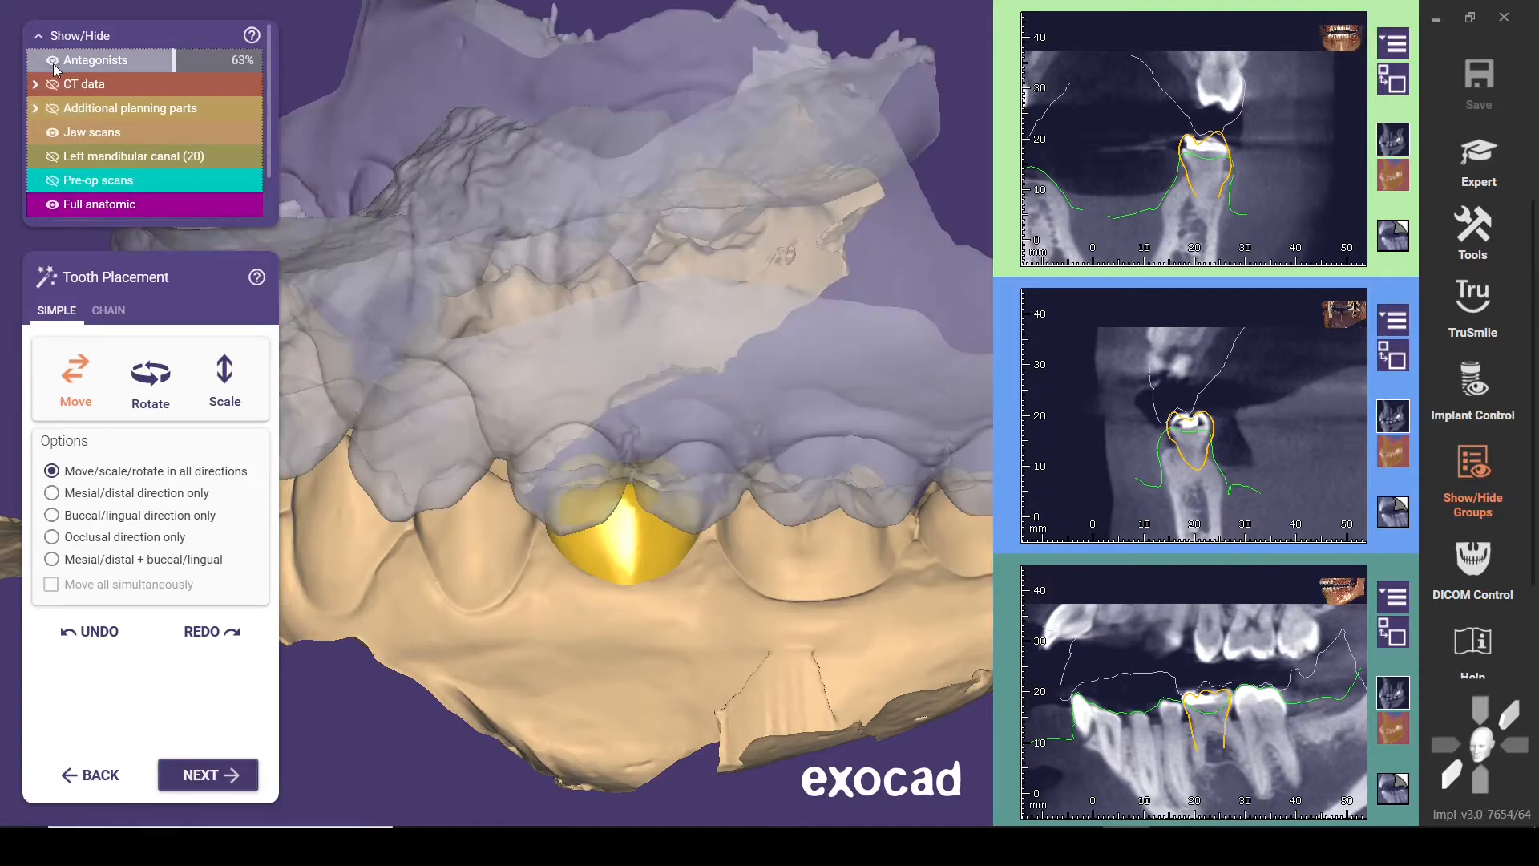
left_click(53, 62)
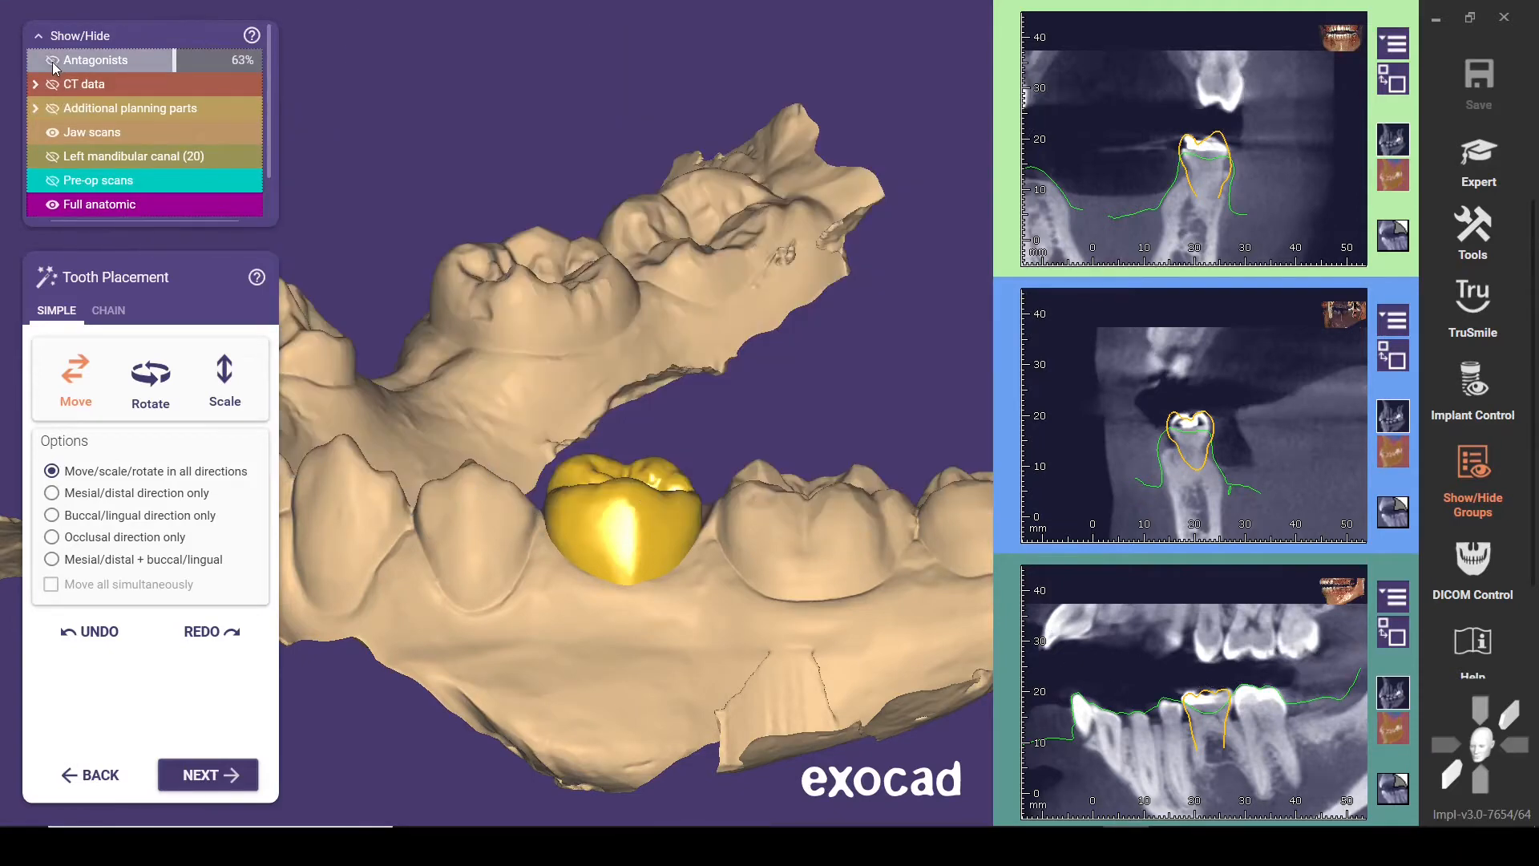
left_click(53, 64)
left_click(53, 64)
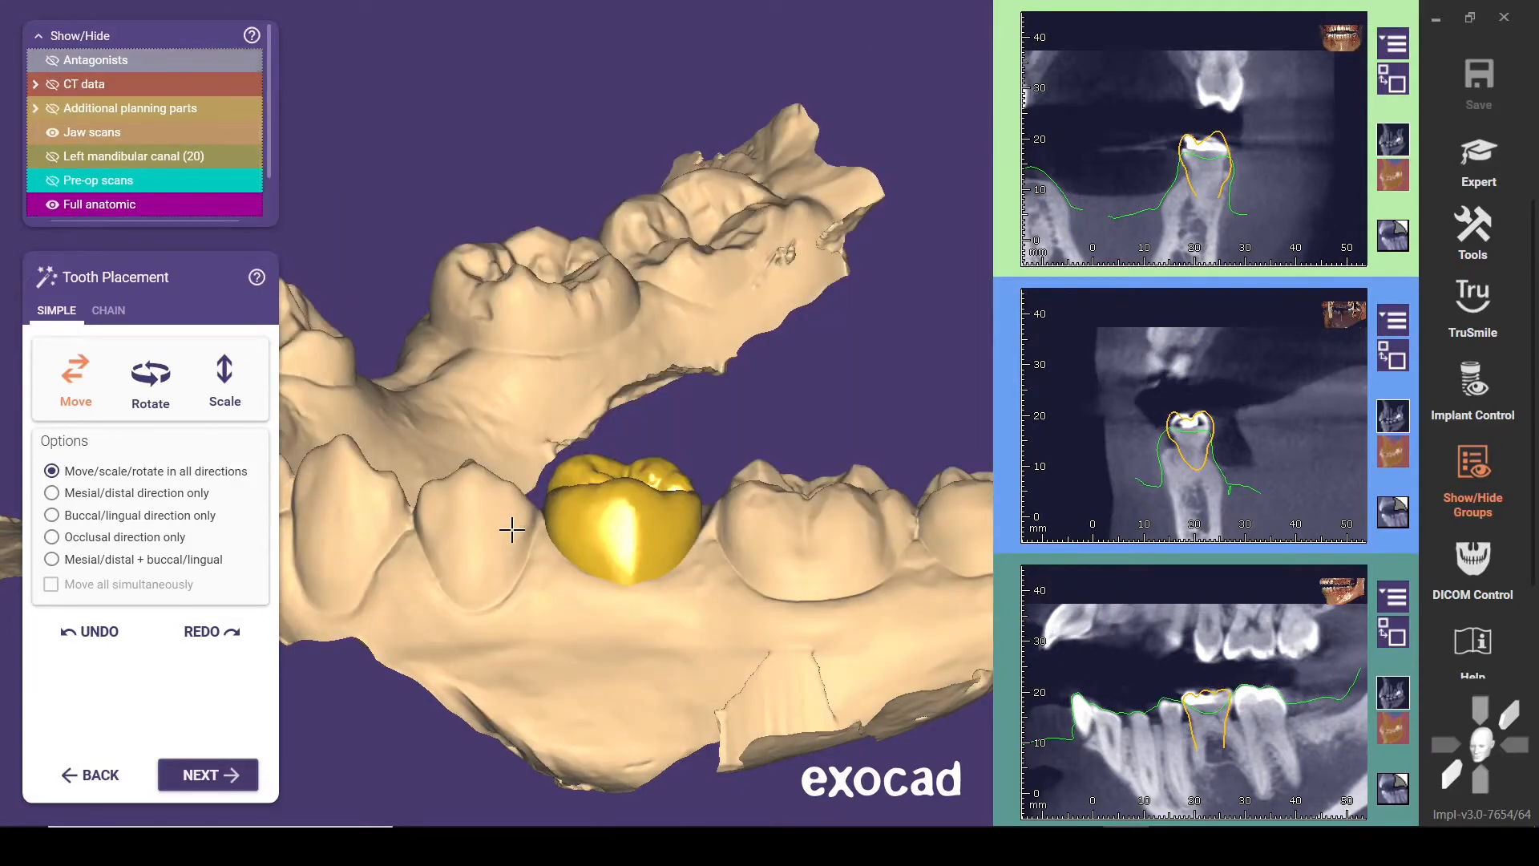
Show the antagonist, shift model tooth 20 buccally to suit the opposing teeth and hide the antagonist again
right_click_drag(511, 530, 539, 540)
key("ctrl+a")
left_click_drag(651, 453, 655, 465)
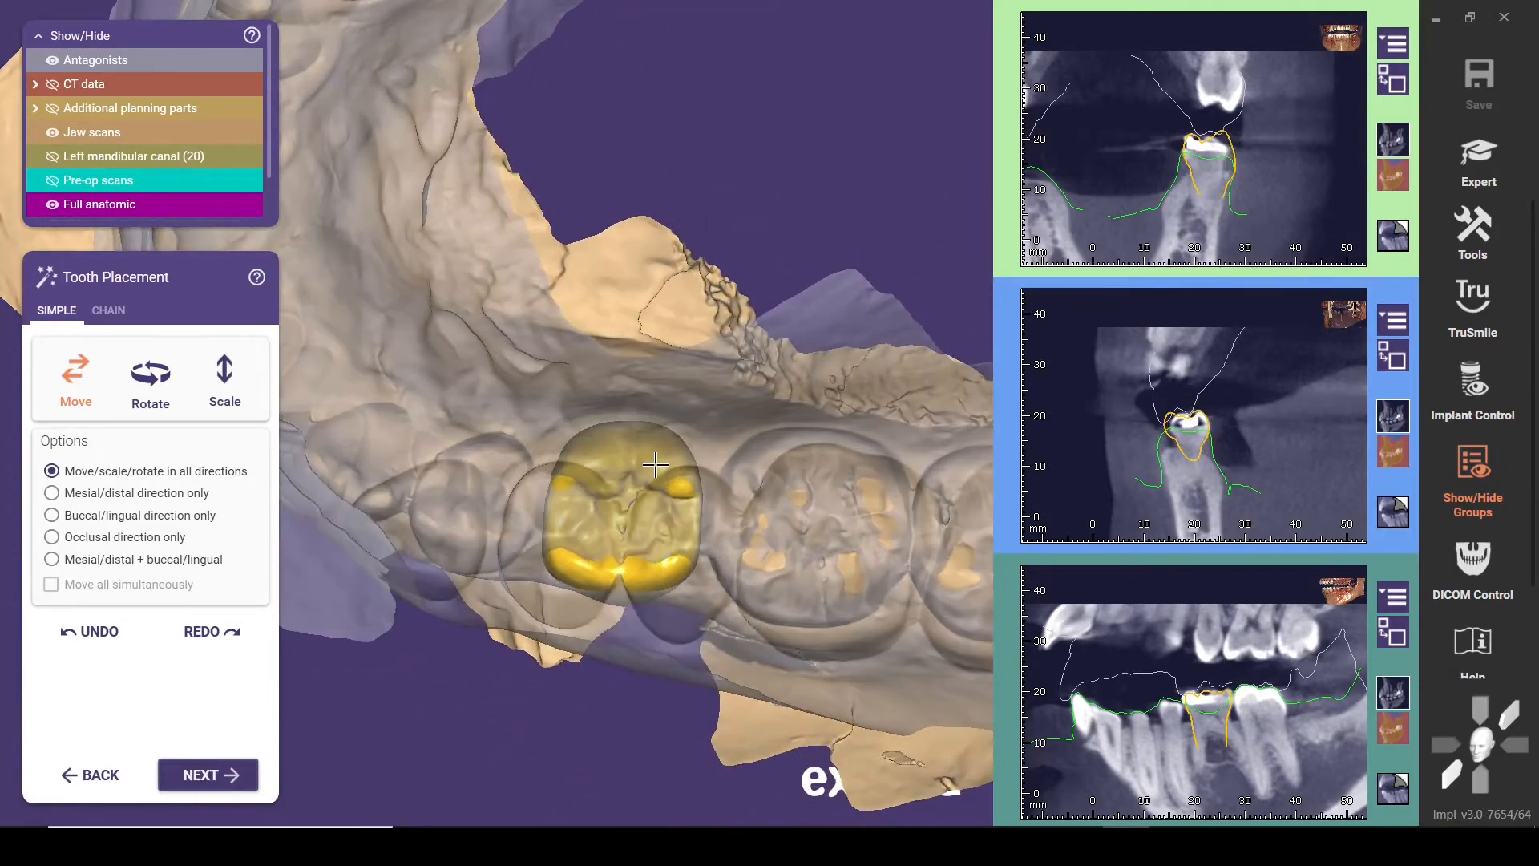
right_click_drag(655, 465, 505, 550)
key("ctrl+a")
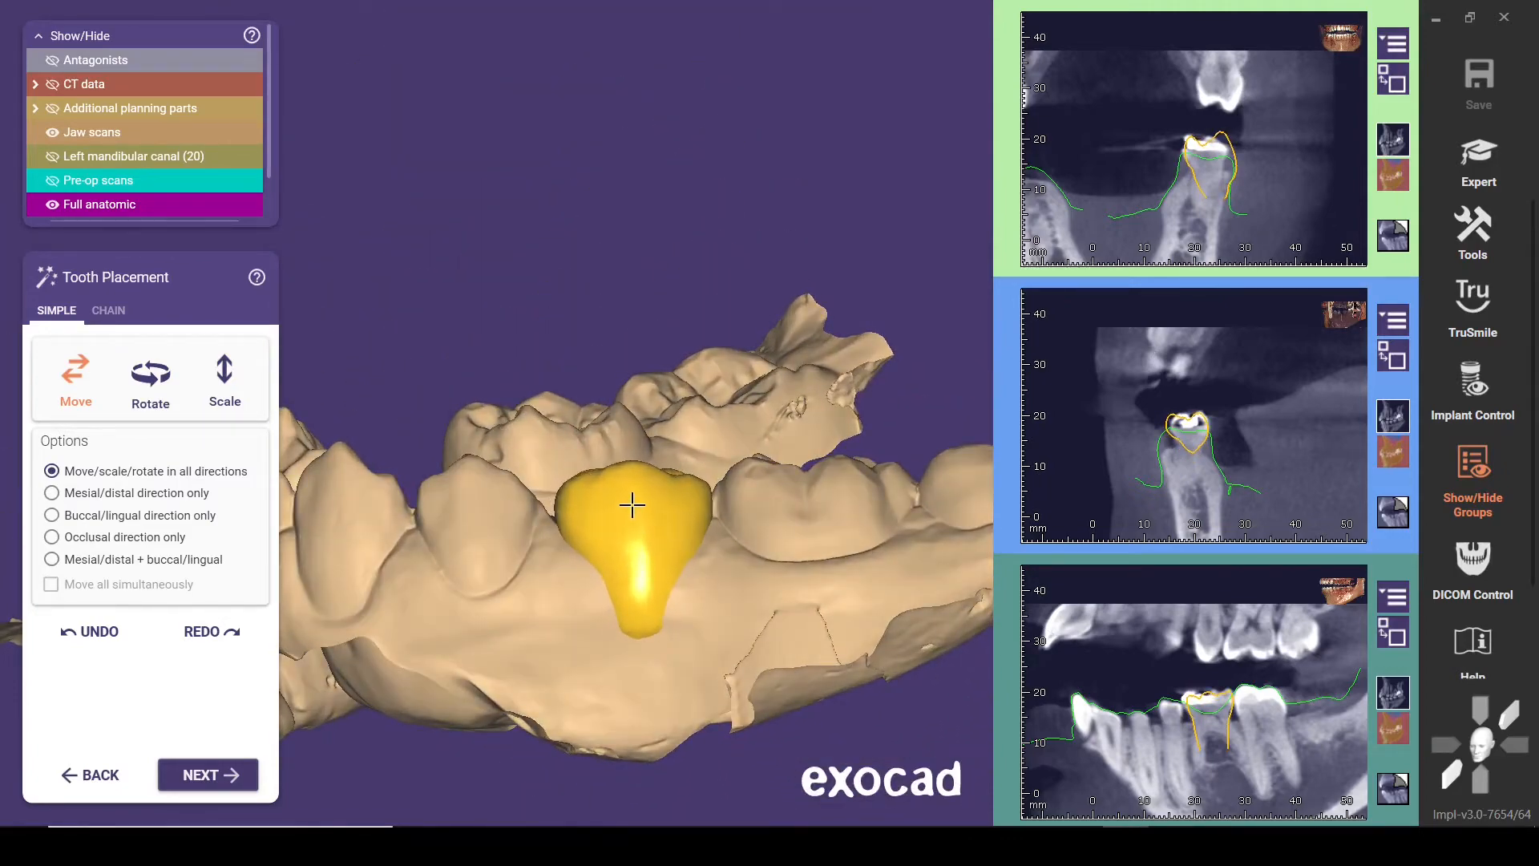
Refine the position of model tooth 20 in the occlusal view with the antagonist shown, and hide the antagonist
key("o")
key("a")
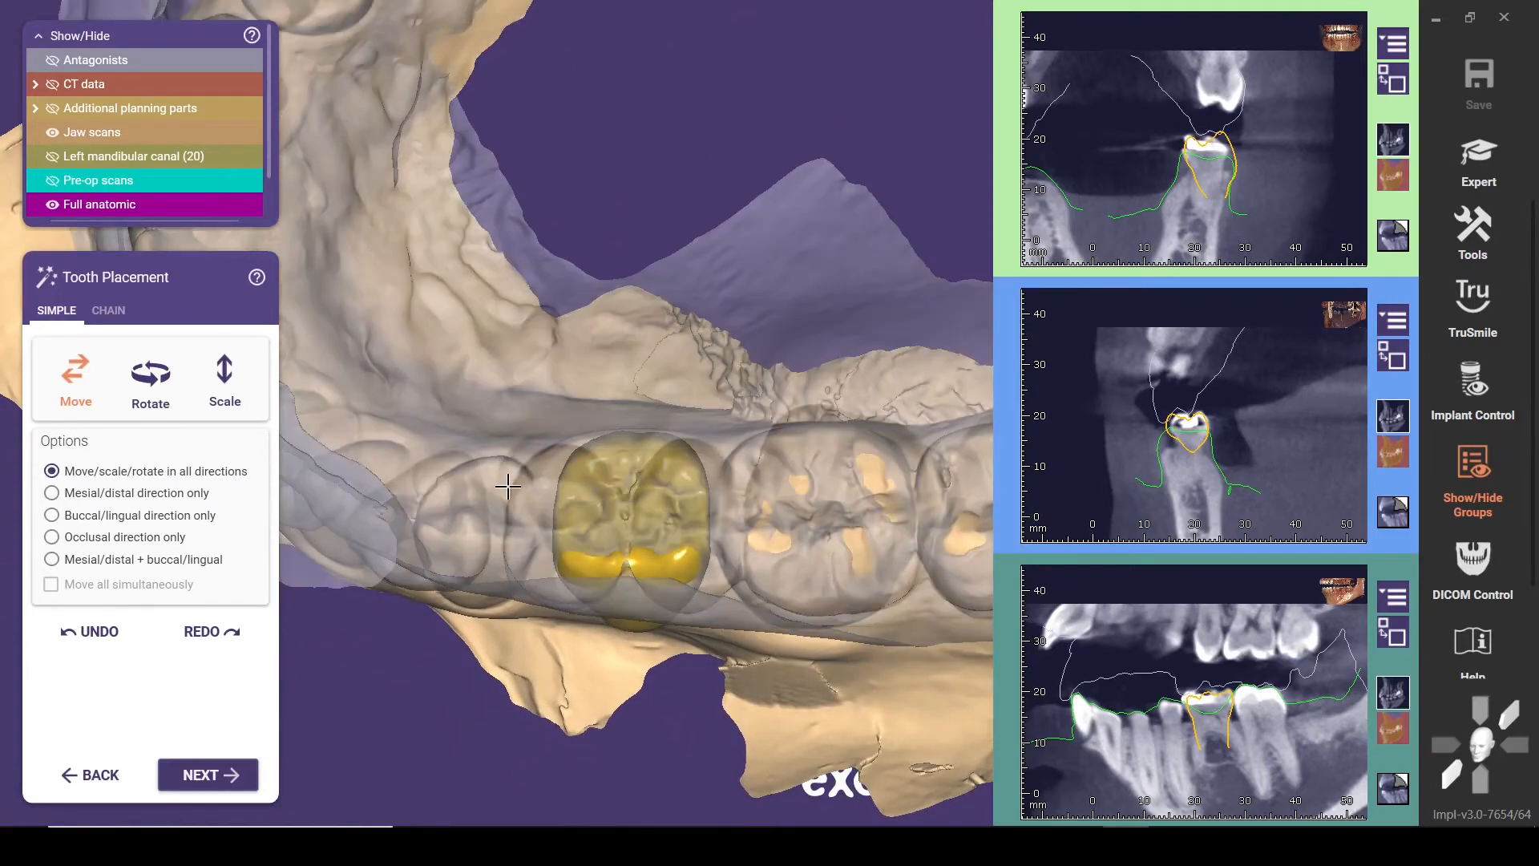
right_click_drag(507, 486, 507, 498)
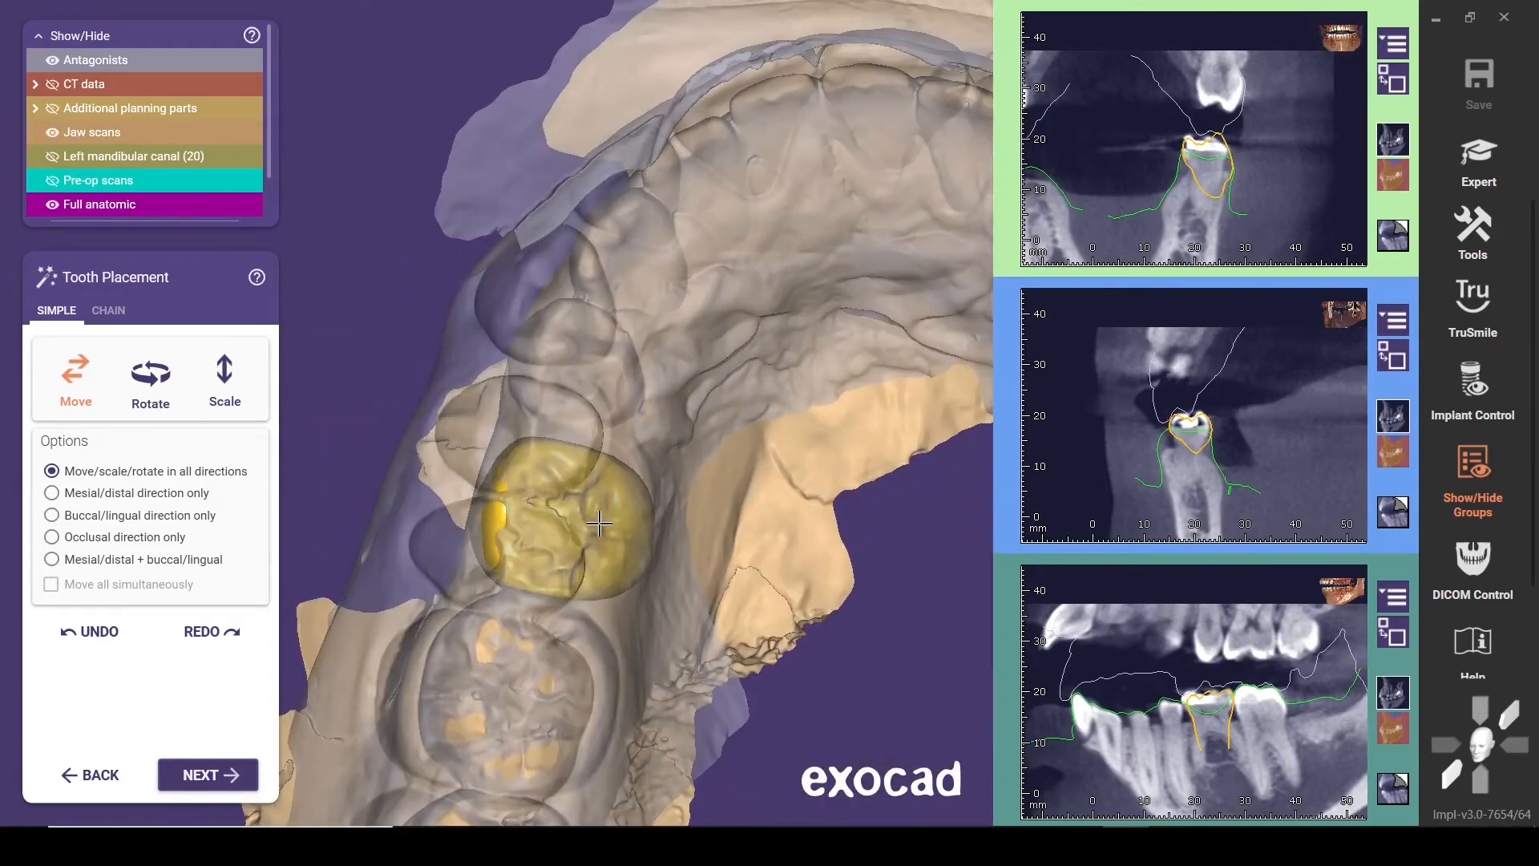
key("a")
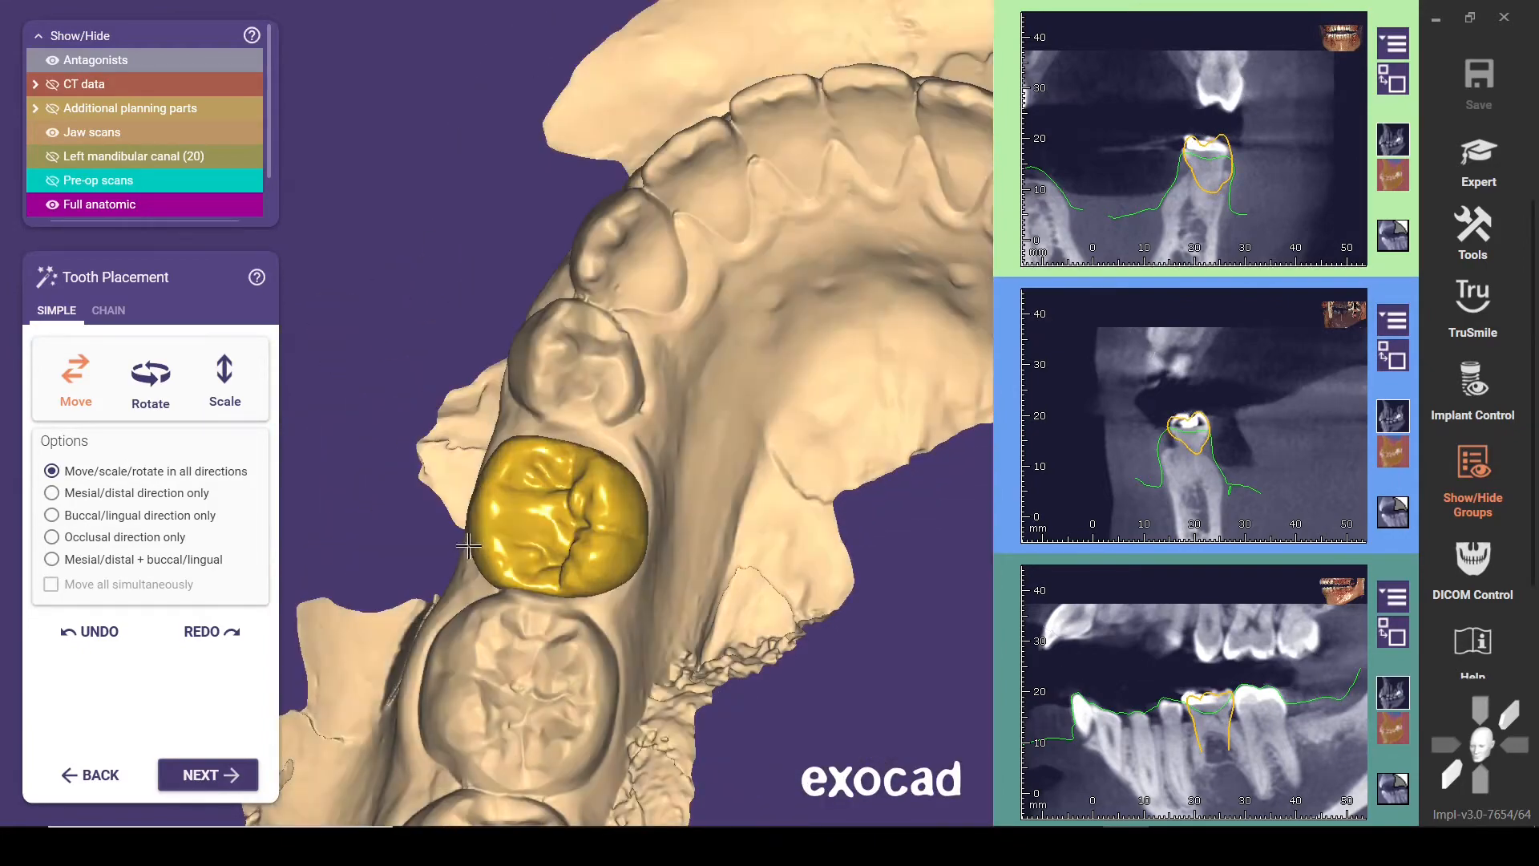
Reorient and enlarge model tooth 20 so it fills the gap between the adjacent premolar and molar
right_click_drag(475, 537, 594, 525)
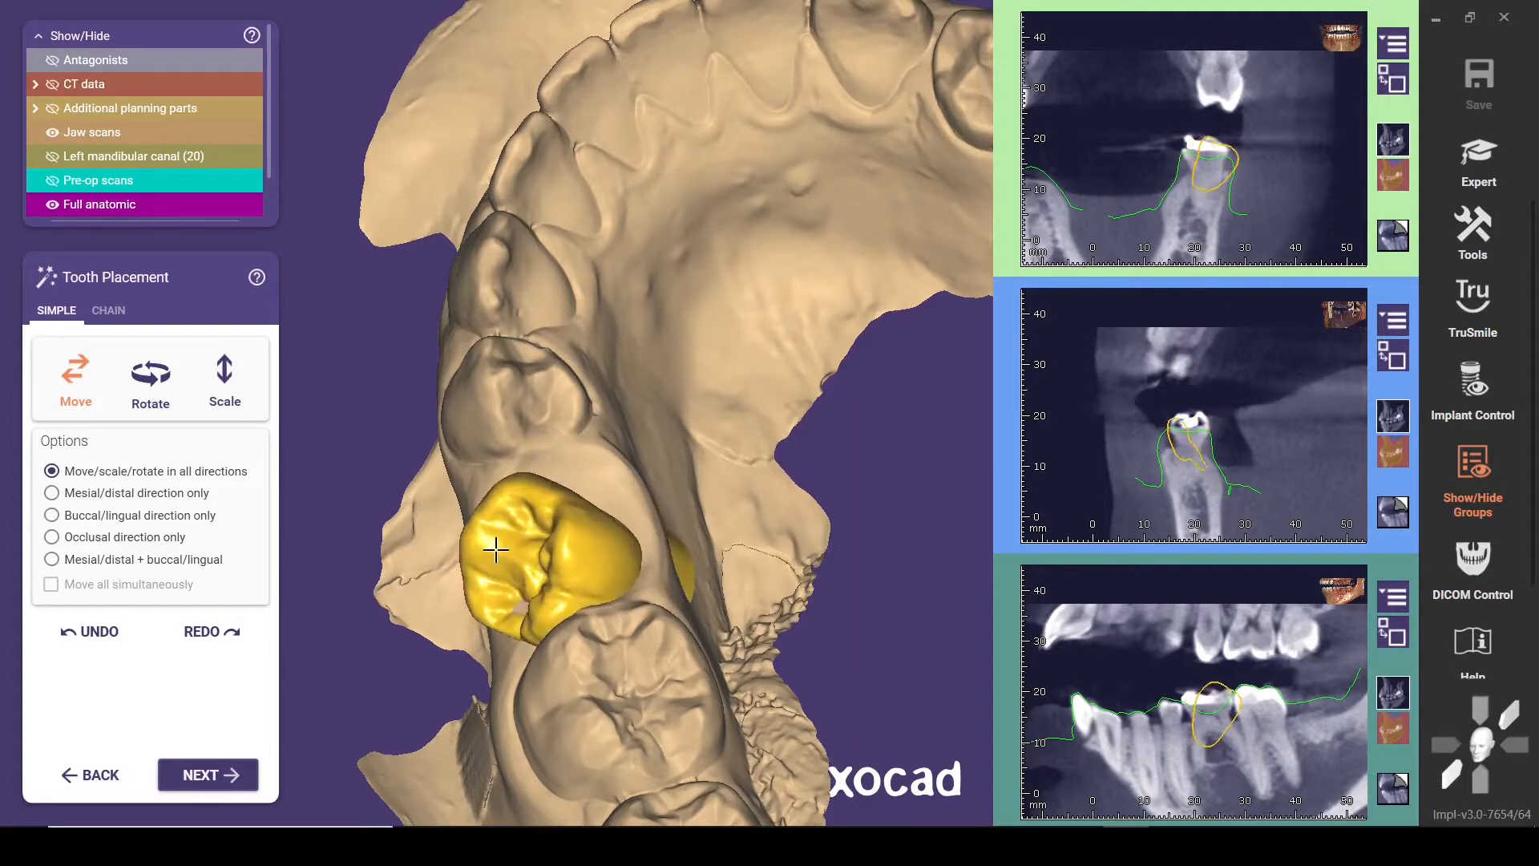
left_click_drag(646, 542, 532, 514)
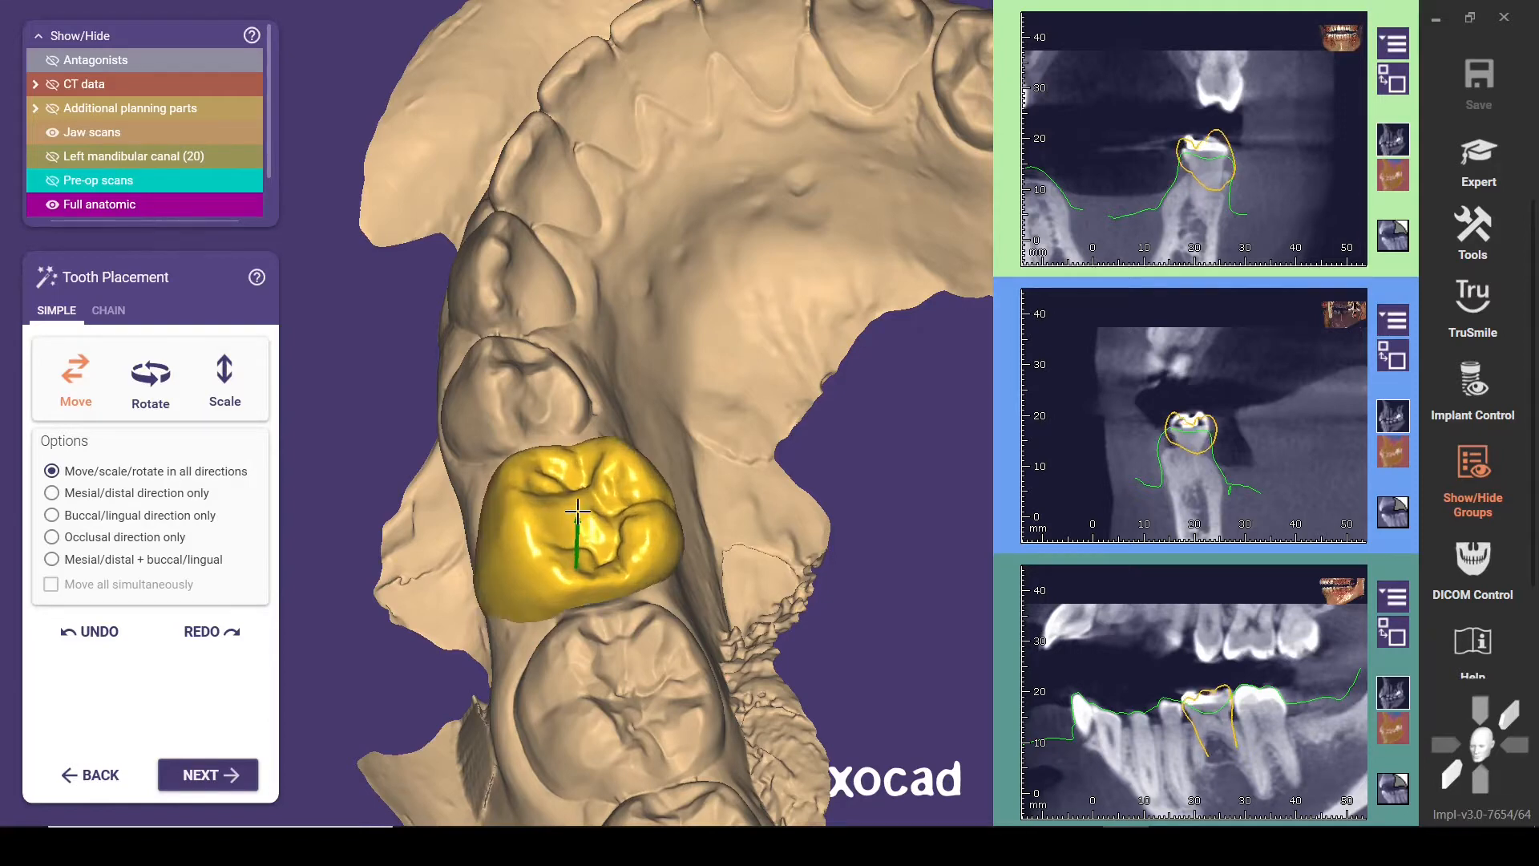
right_click_drag(578, 522, 539, 523)
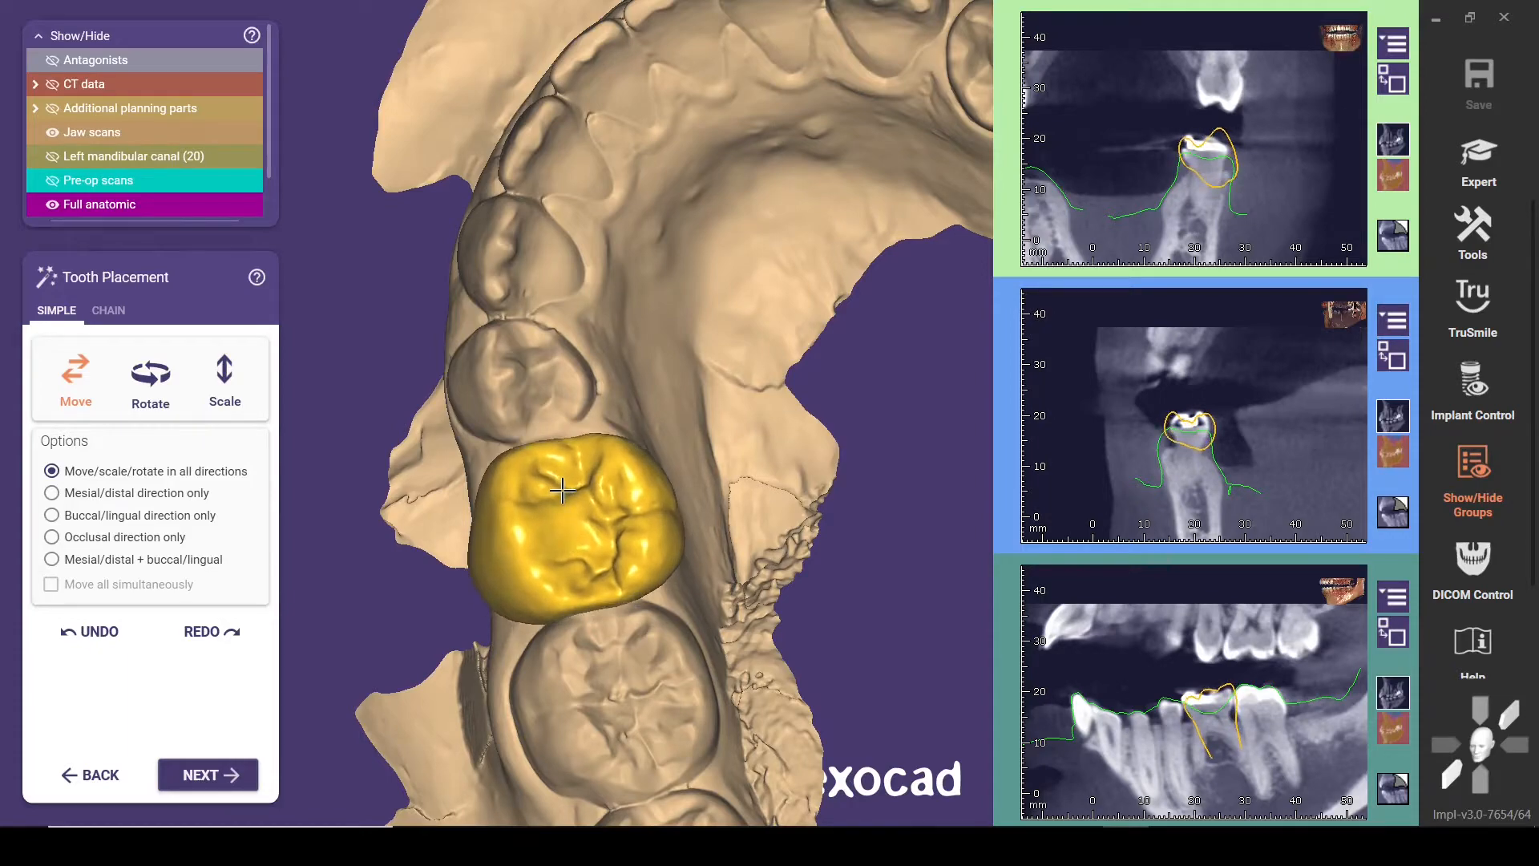
right_click_drag(555, 505, 624, 475)
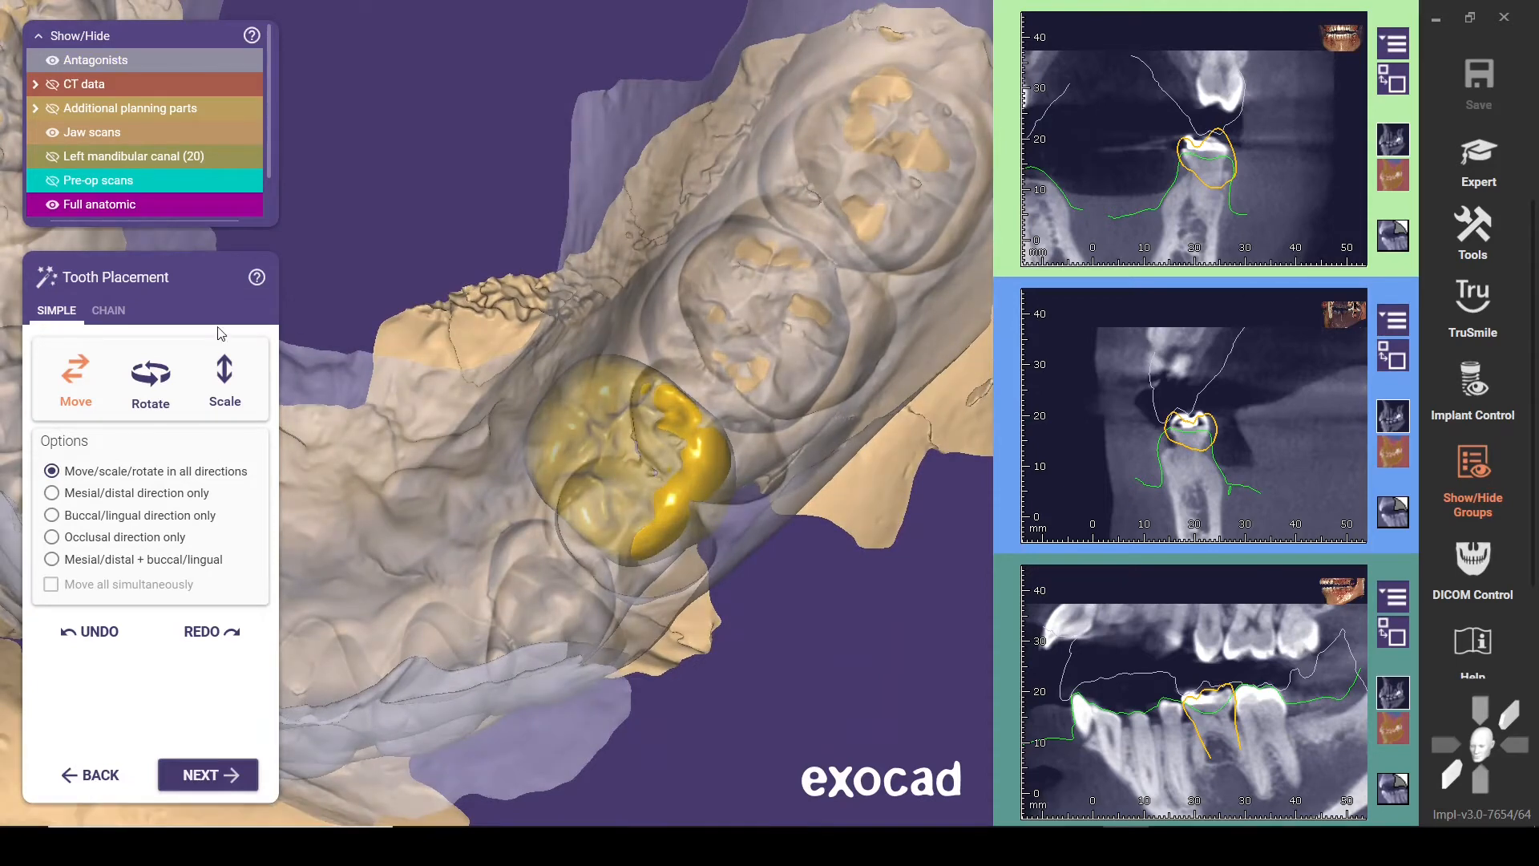
Scale model tooth 20 narrower in the buccal/lingual direction only, and return to moving in all directions
scroll(467, 559, "down", 5, "ctrl+shift")
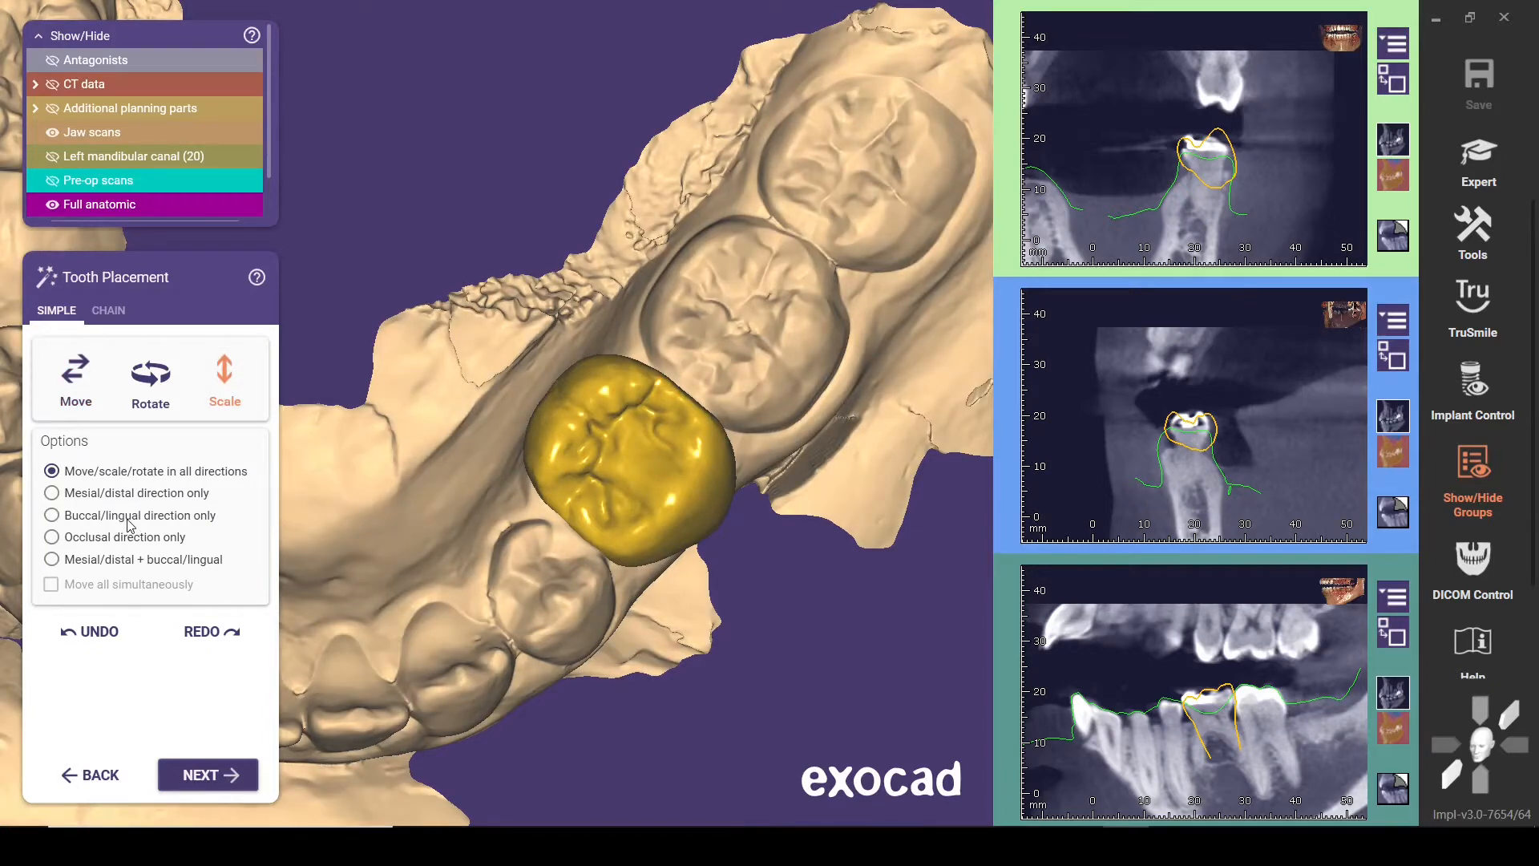
left_click_drag(547, 412, 557, 414)
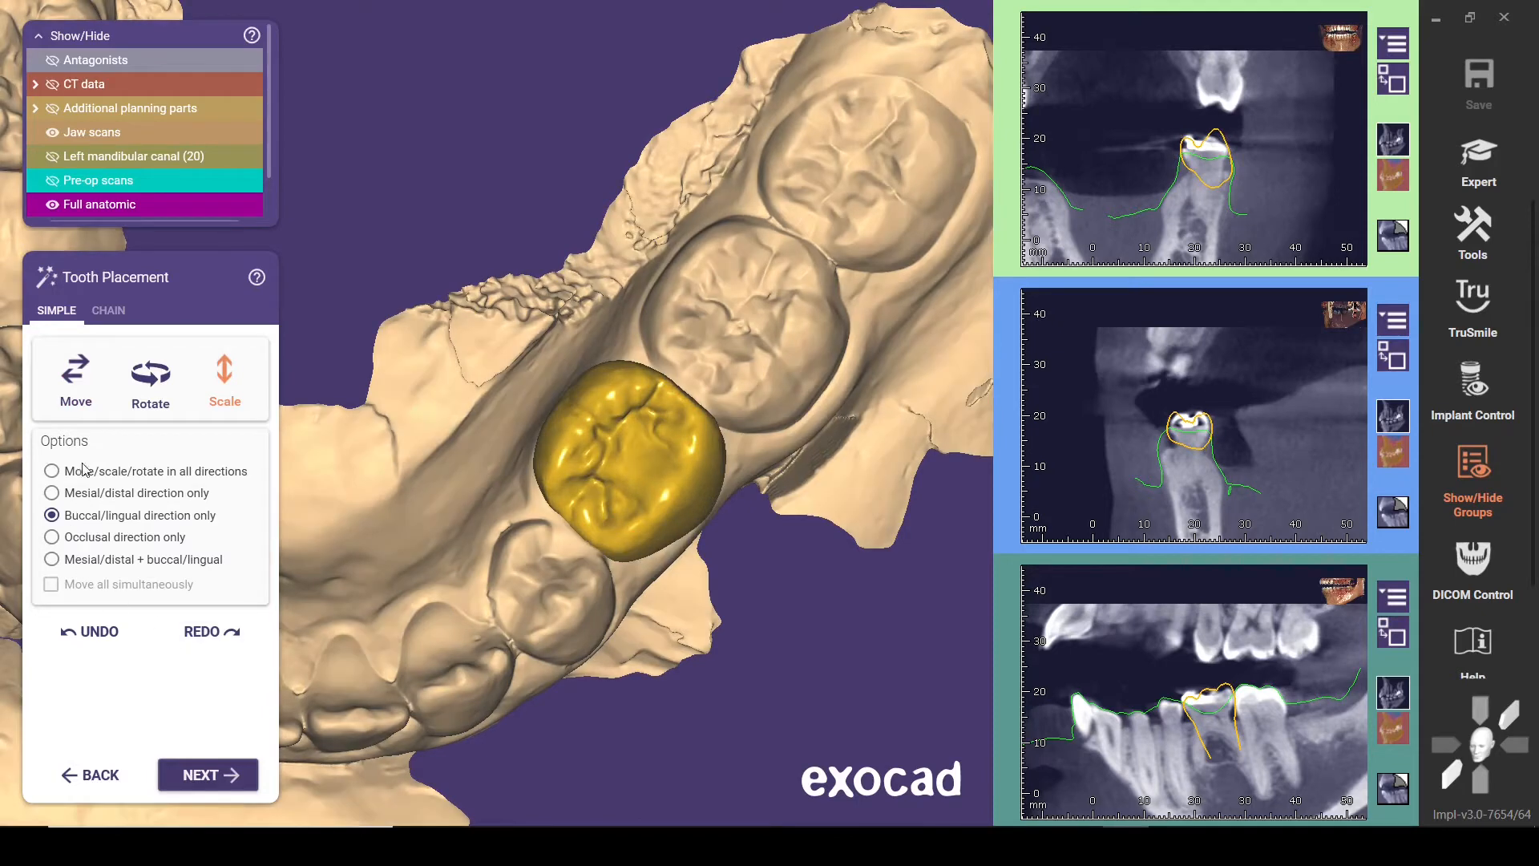
left_click(92, 386)
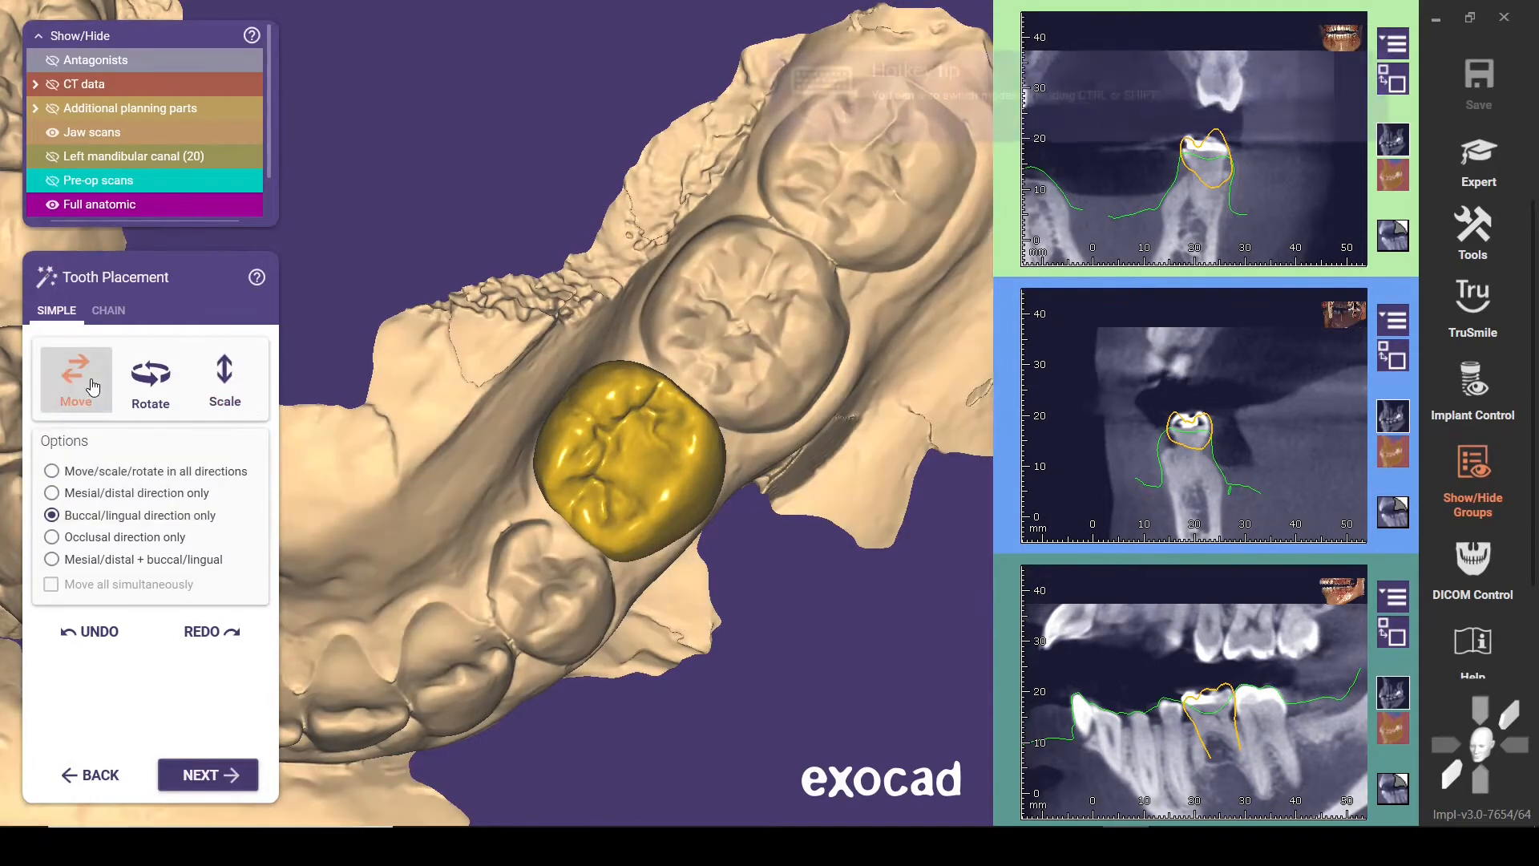
left_click(99, 472)
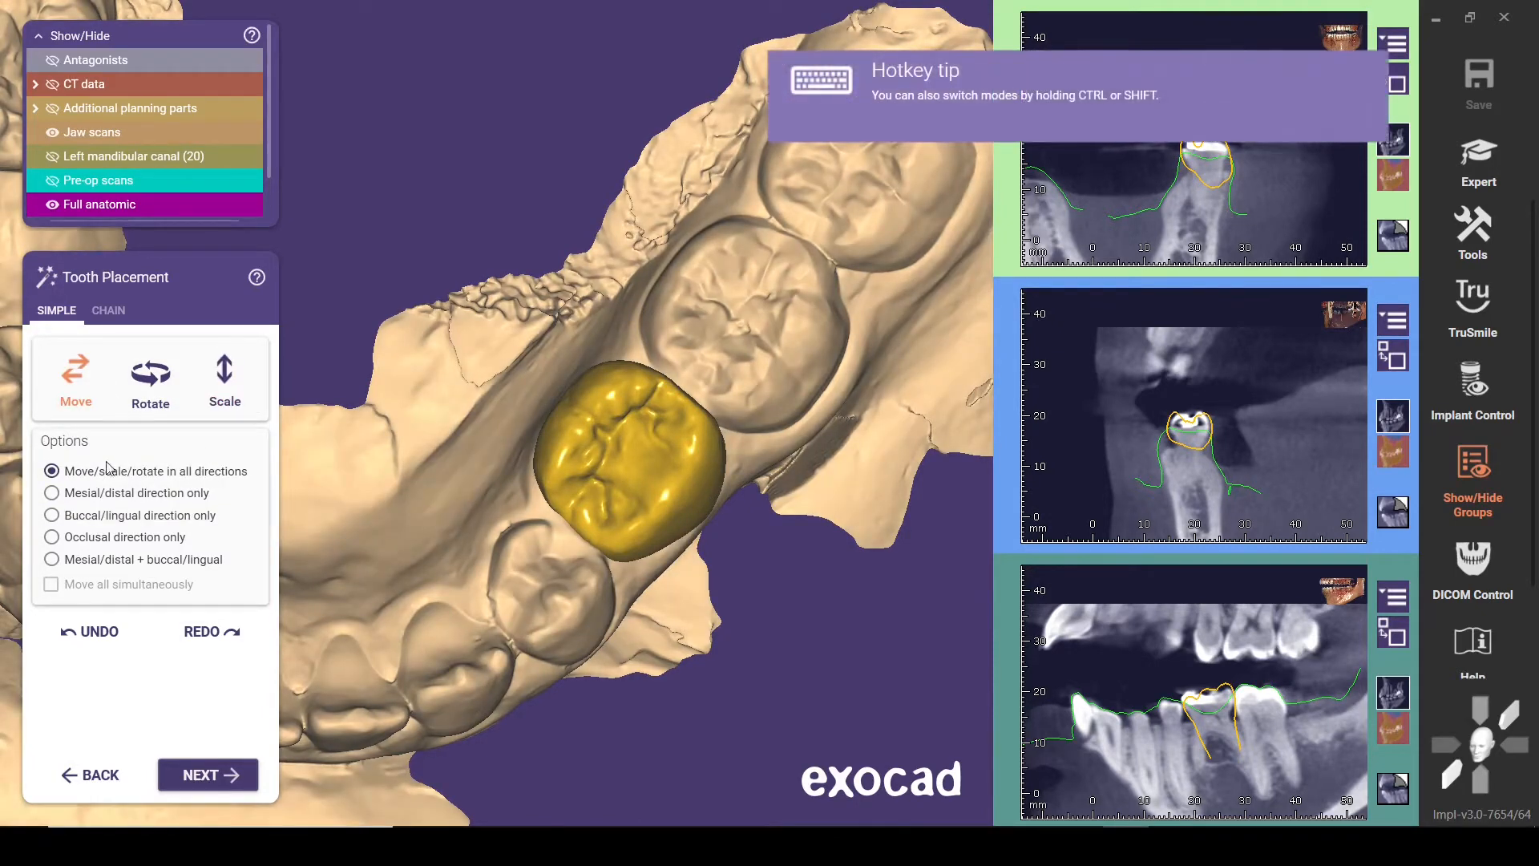
Inspect the narrowed model tooth from the side and above, look at the chain placement mode and return to simple mode
right_click_drag(483, 463, 485, 461)
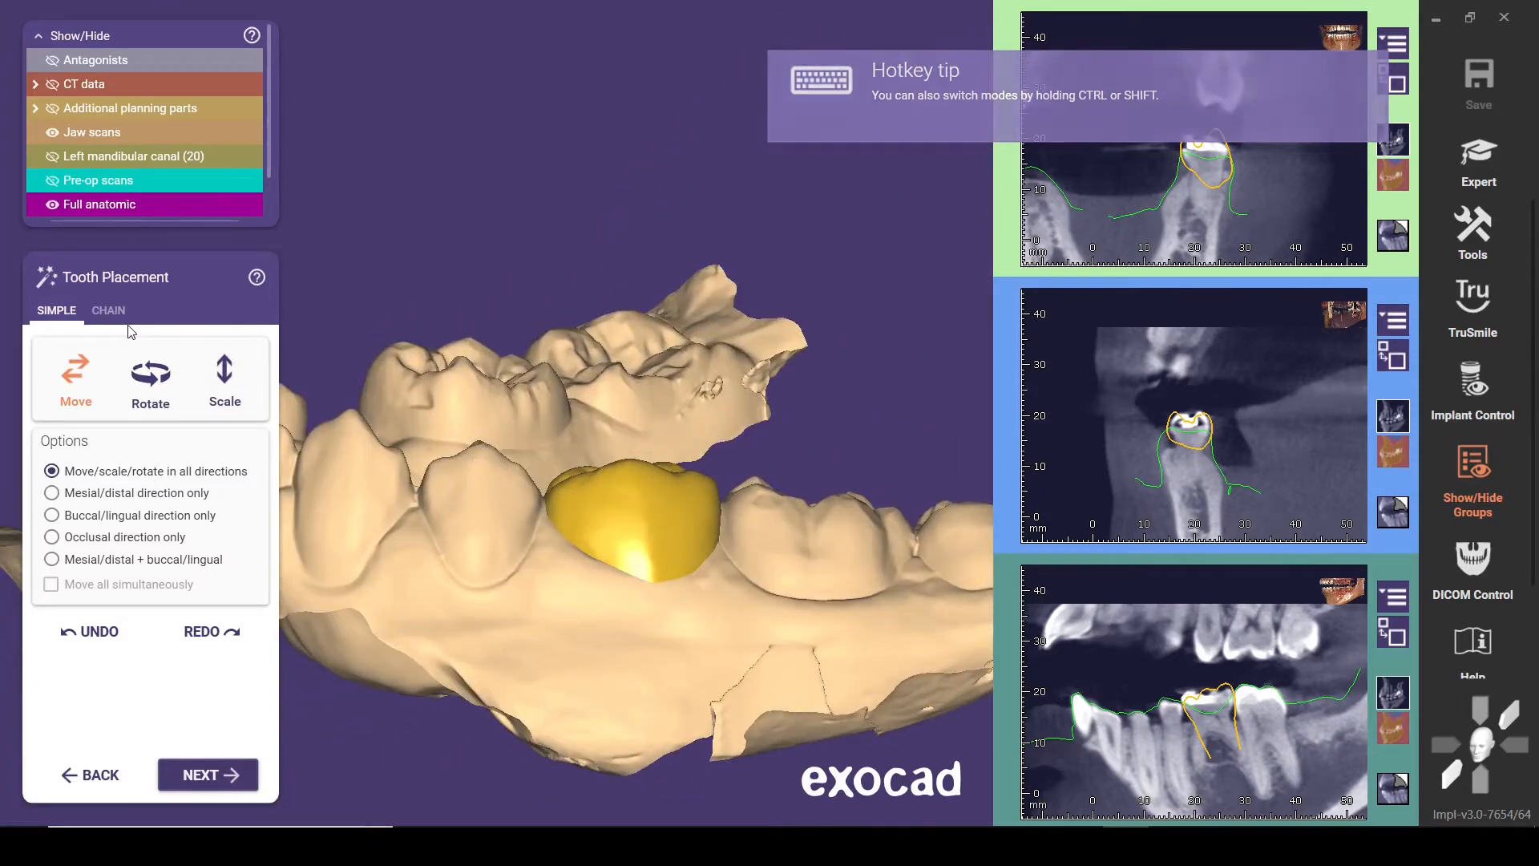
right_click_drag(484, 473, 488, 480)
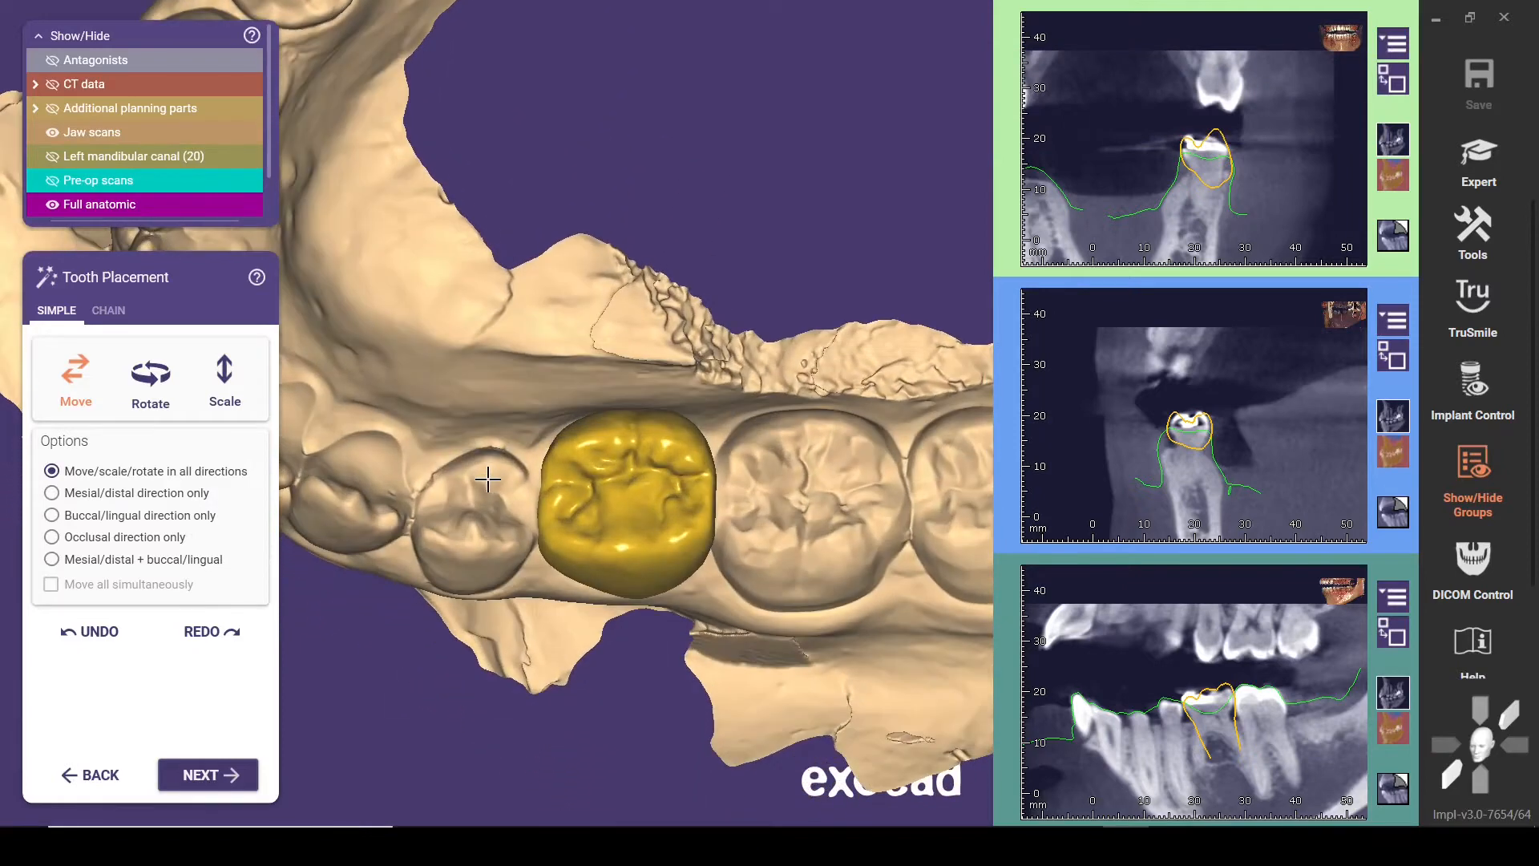
left_click(124, 319)
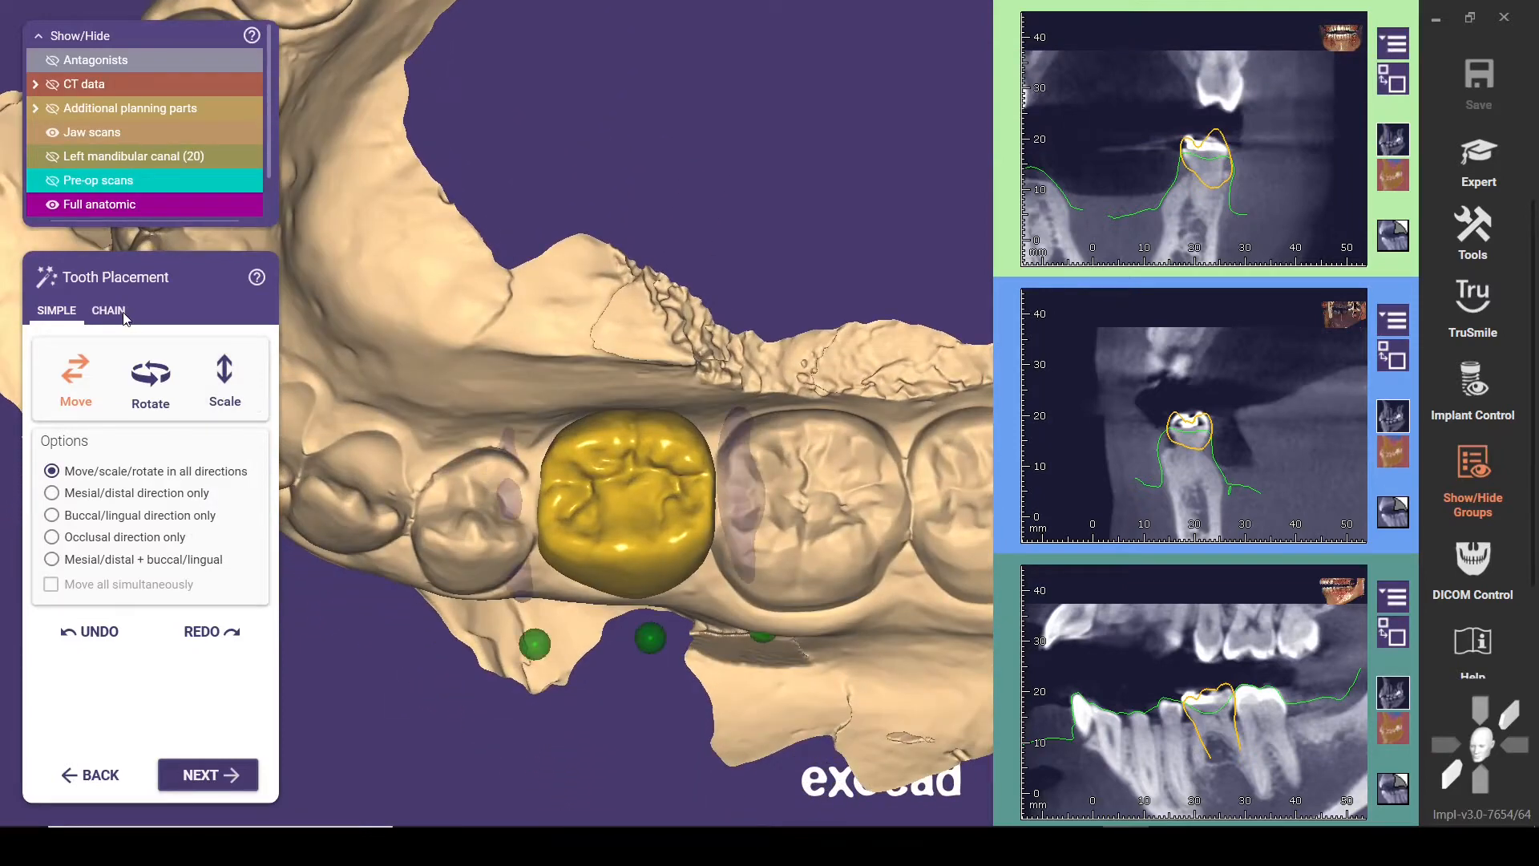
left_click(57, 309)
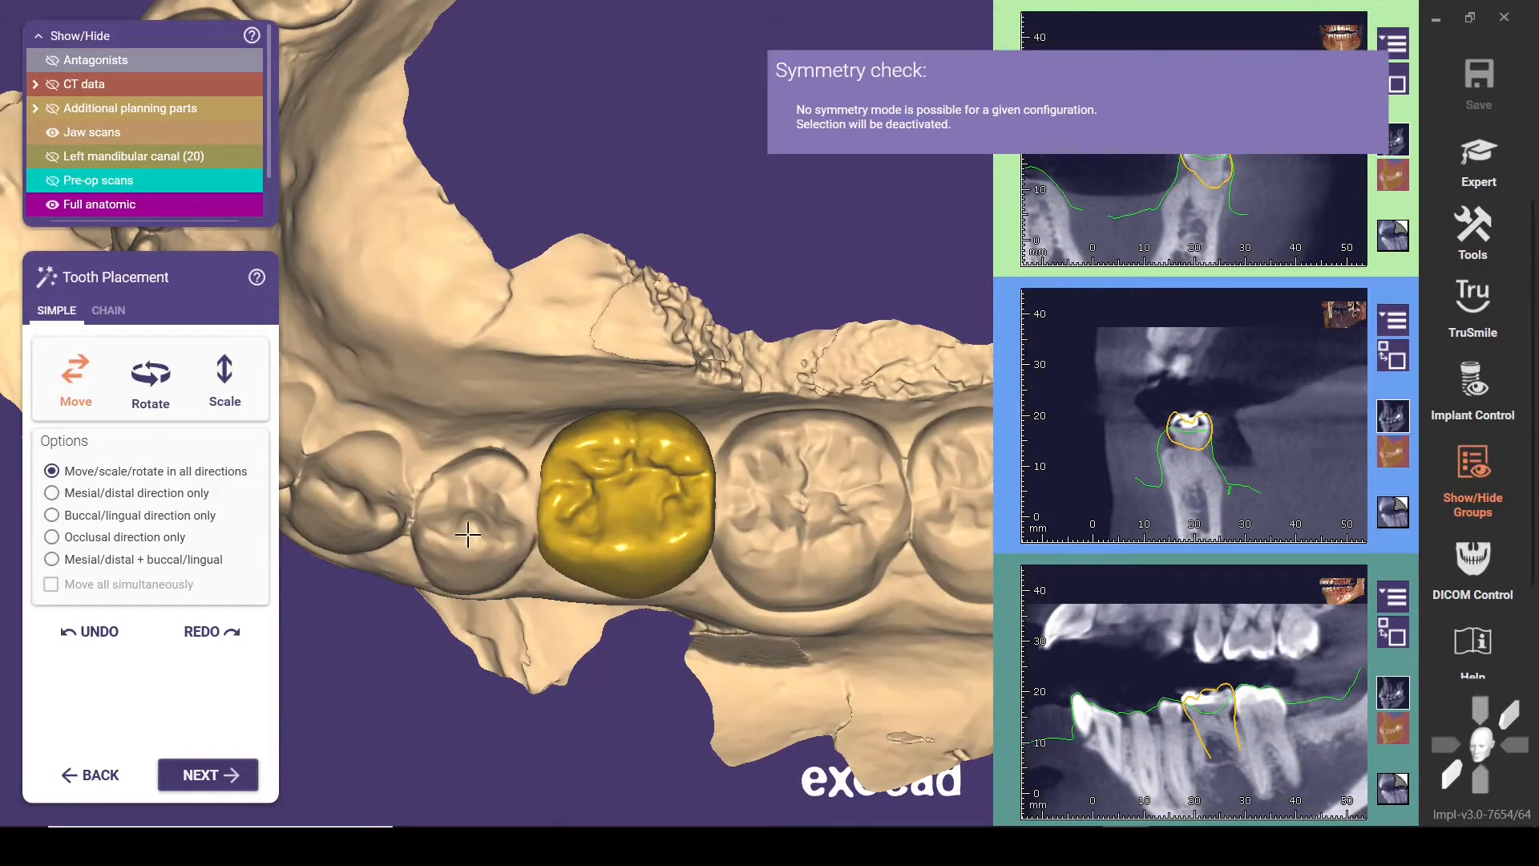
Adjust the tilt and position of model tooth 20 between its neighbours, checking it from the buccal side
right_click_drag(471, 538, 642, 586)
right_click_drag(691, 535, 634, 462)
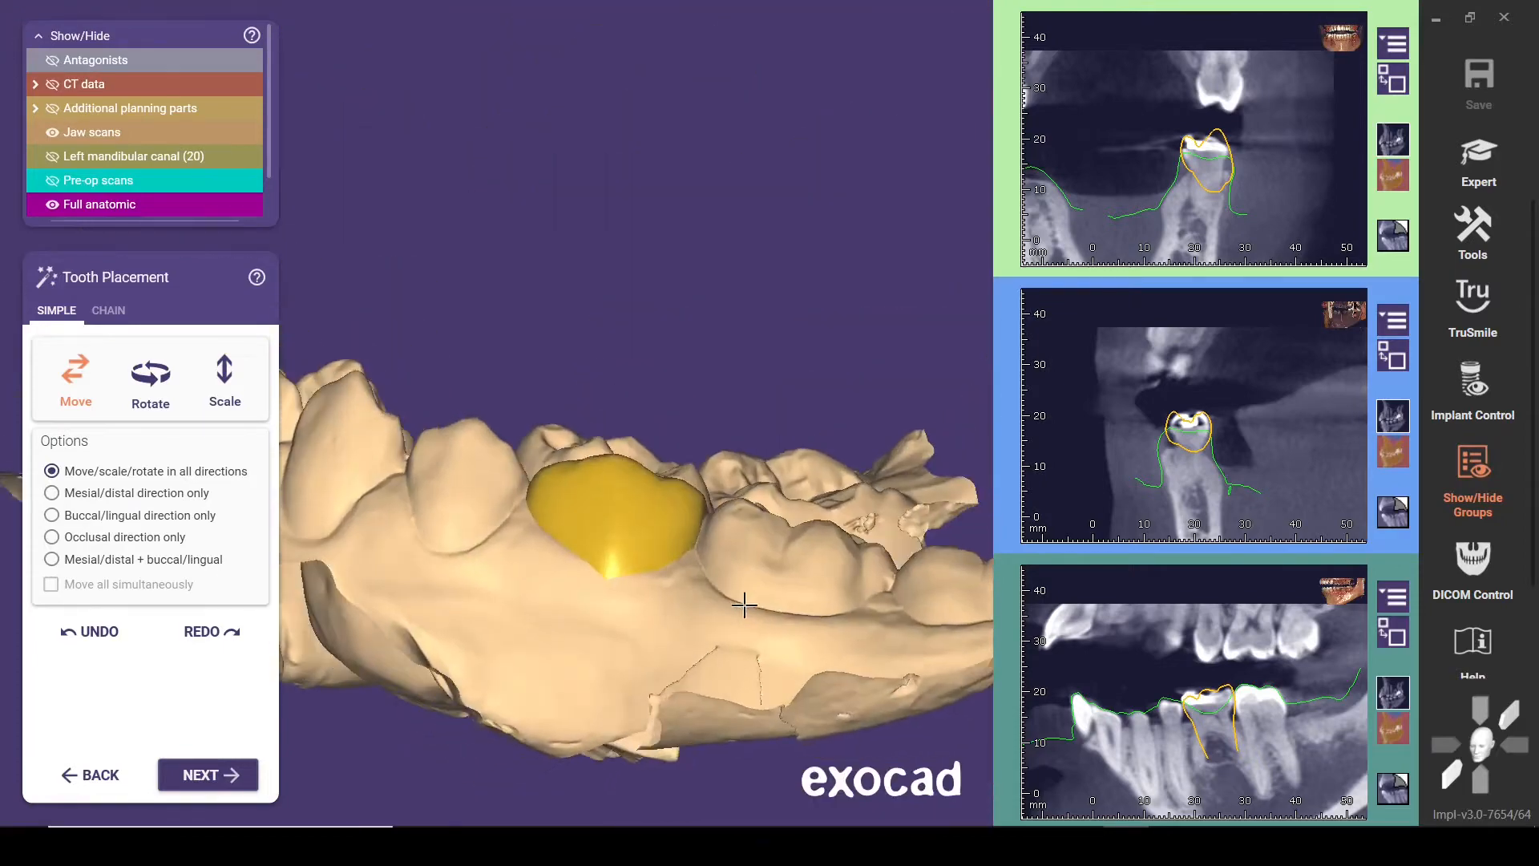
mouse_move(722, 563)
right_mouse_down()
mouse_move(721, 539)
mouse_move(749, 532)
mouse_move(737, 515)
mouse_move(736, 571)
right_mouse_up()
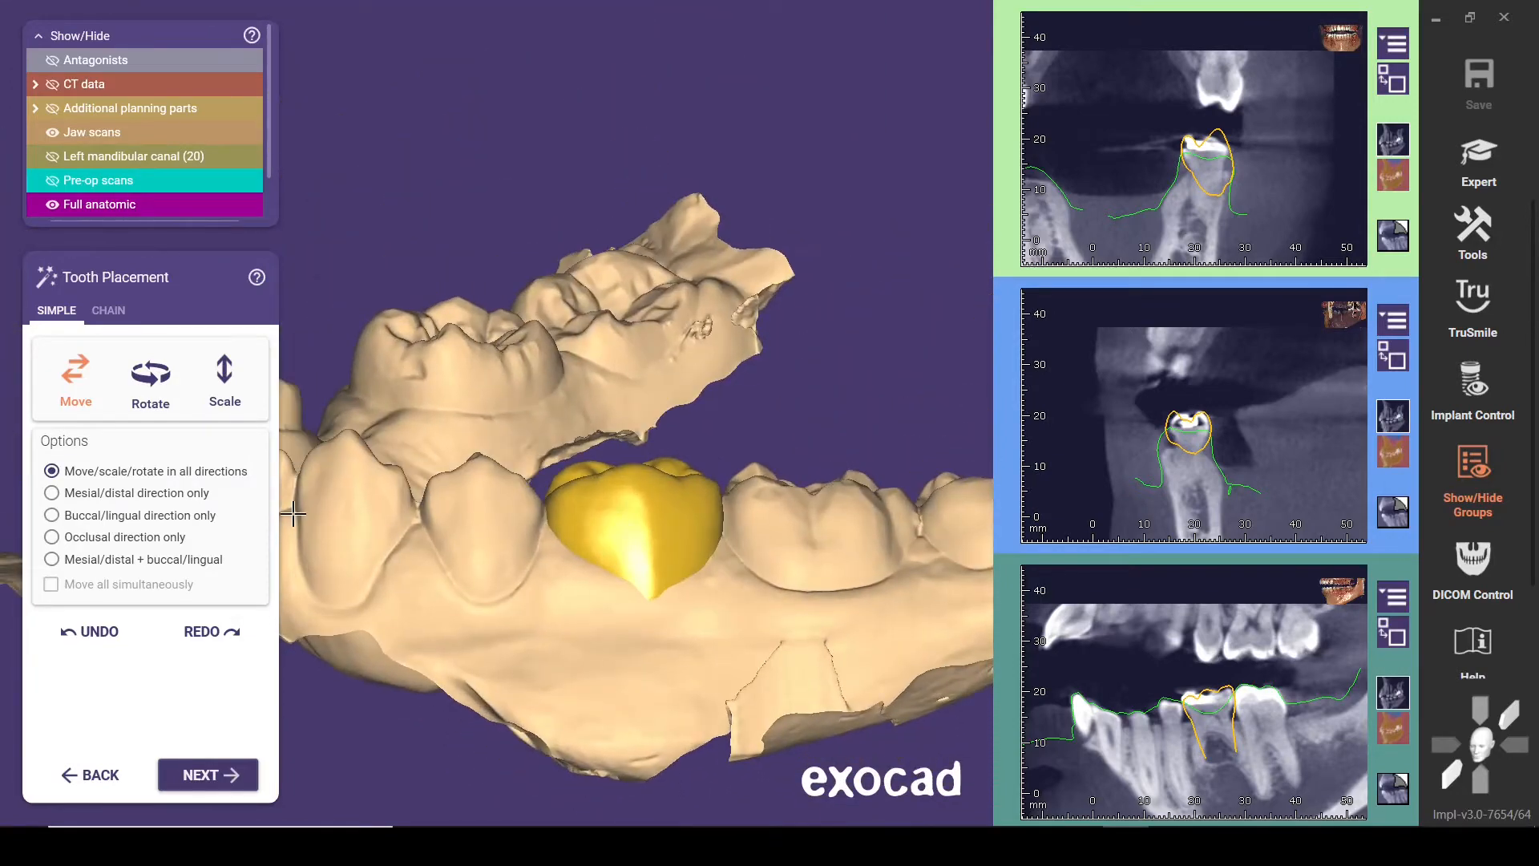
Show the antagonist and fine-tune the position of model tooth 20 against the opposing teeth
key("ctrl+a")
right_click_drag(537, 360, 604, 532)
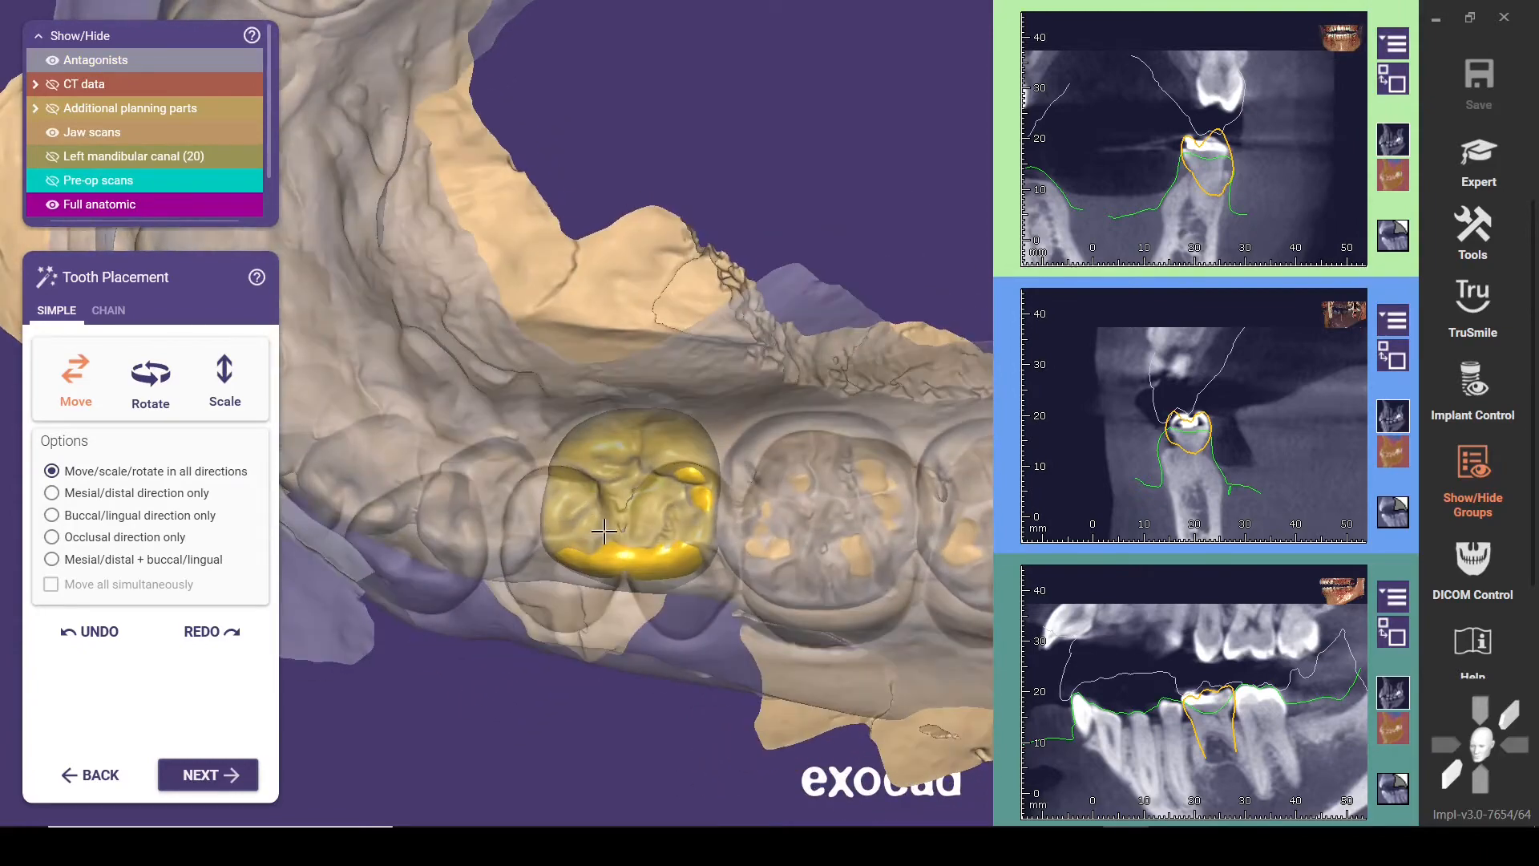
right_click_drag(614, 585, 583, 534)
scroll(588, 596, "down", 2)
mouse_move(588, 610)
right_mouse_down()
mouse_move(589, 696)
mouse_move(567, 598)
right_mouse_up()
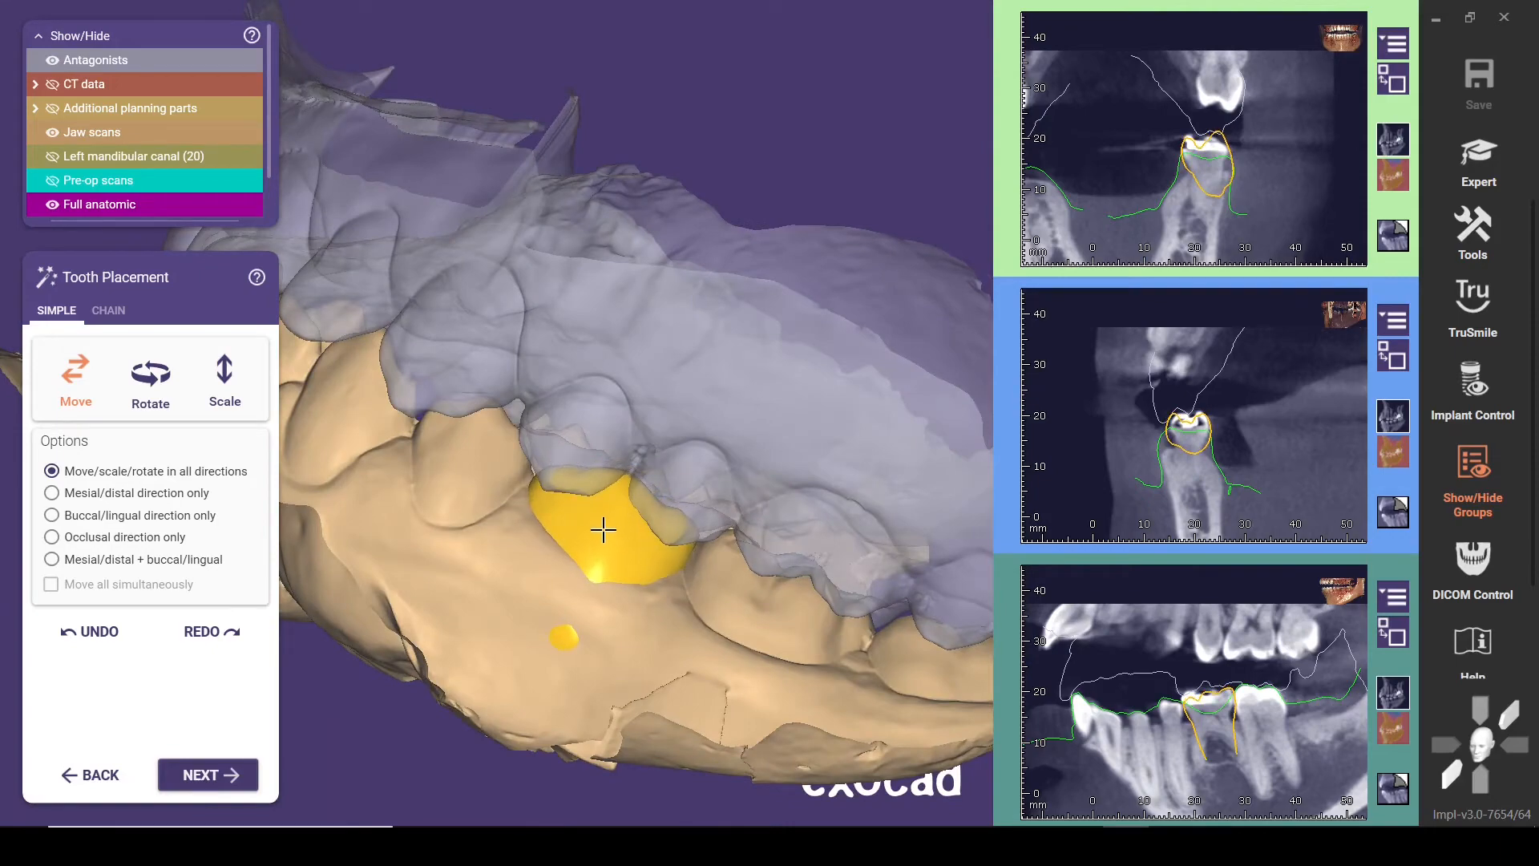
right_click_drag(613, 510, 611, 505)
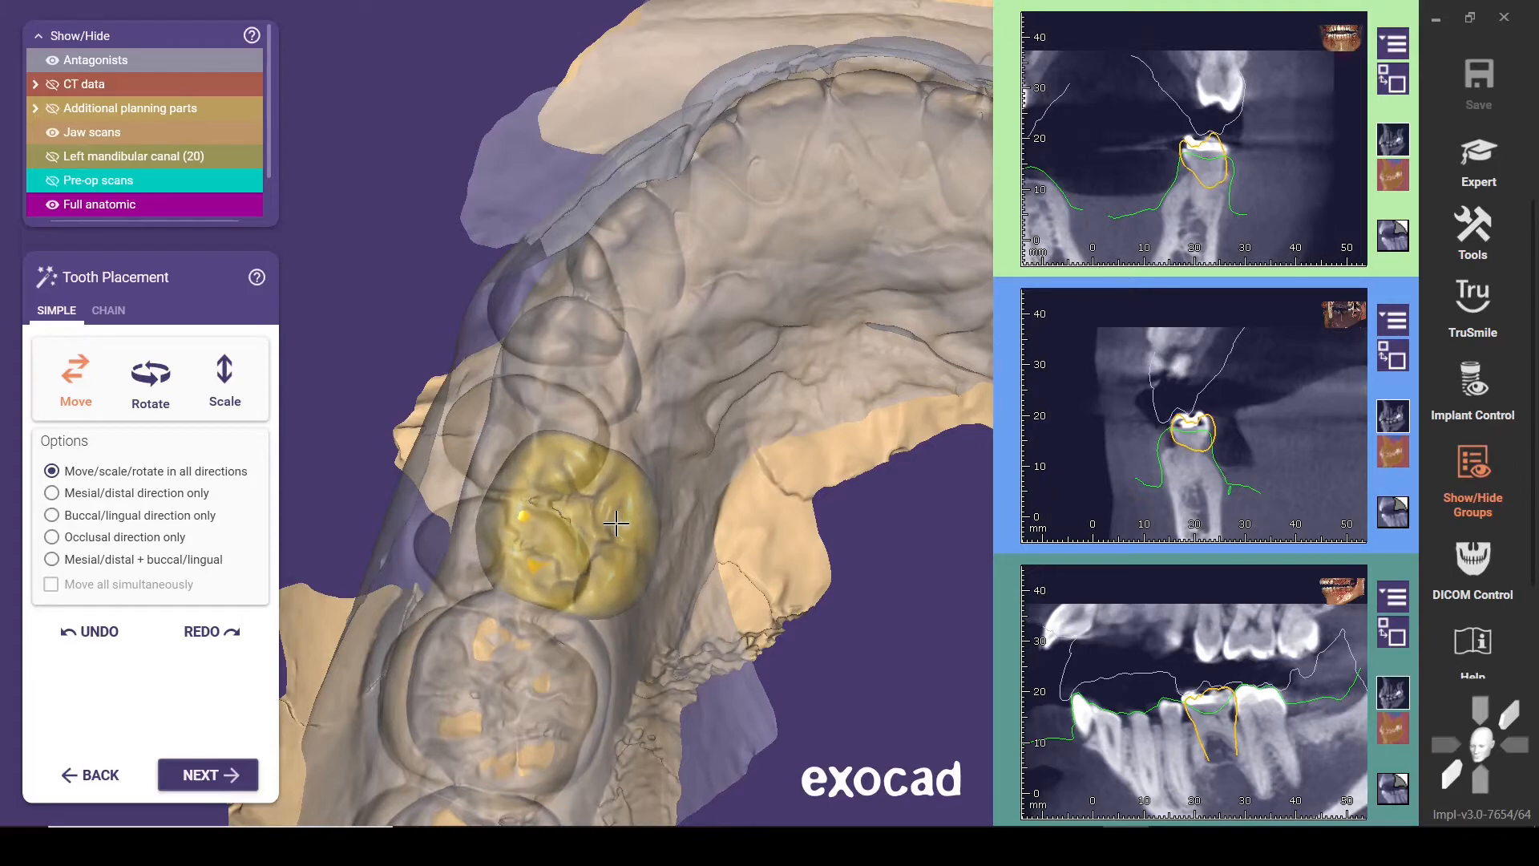
right_click_drag(522, 616, 471, 674)
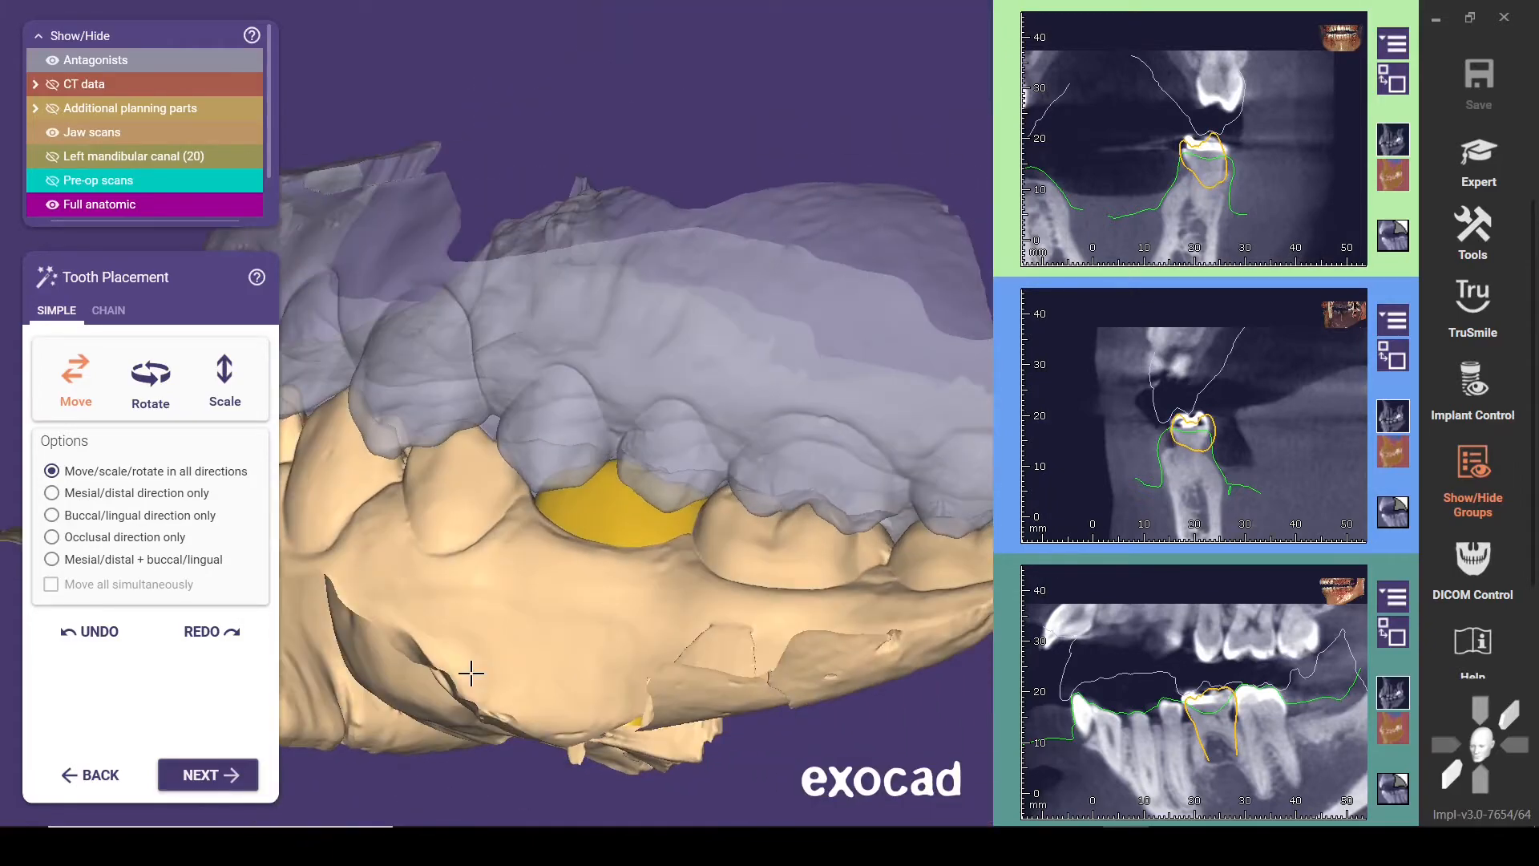
Hide the antagonist and refine the scale of model tooth 20 in the buccal/lingual direction only
right_click_drag(587, 642, 393, 685)
key("a")
key("a")
key("a")
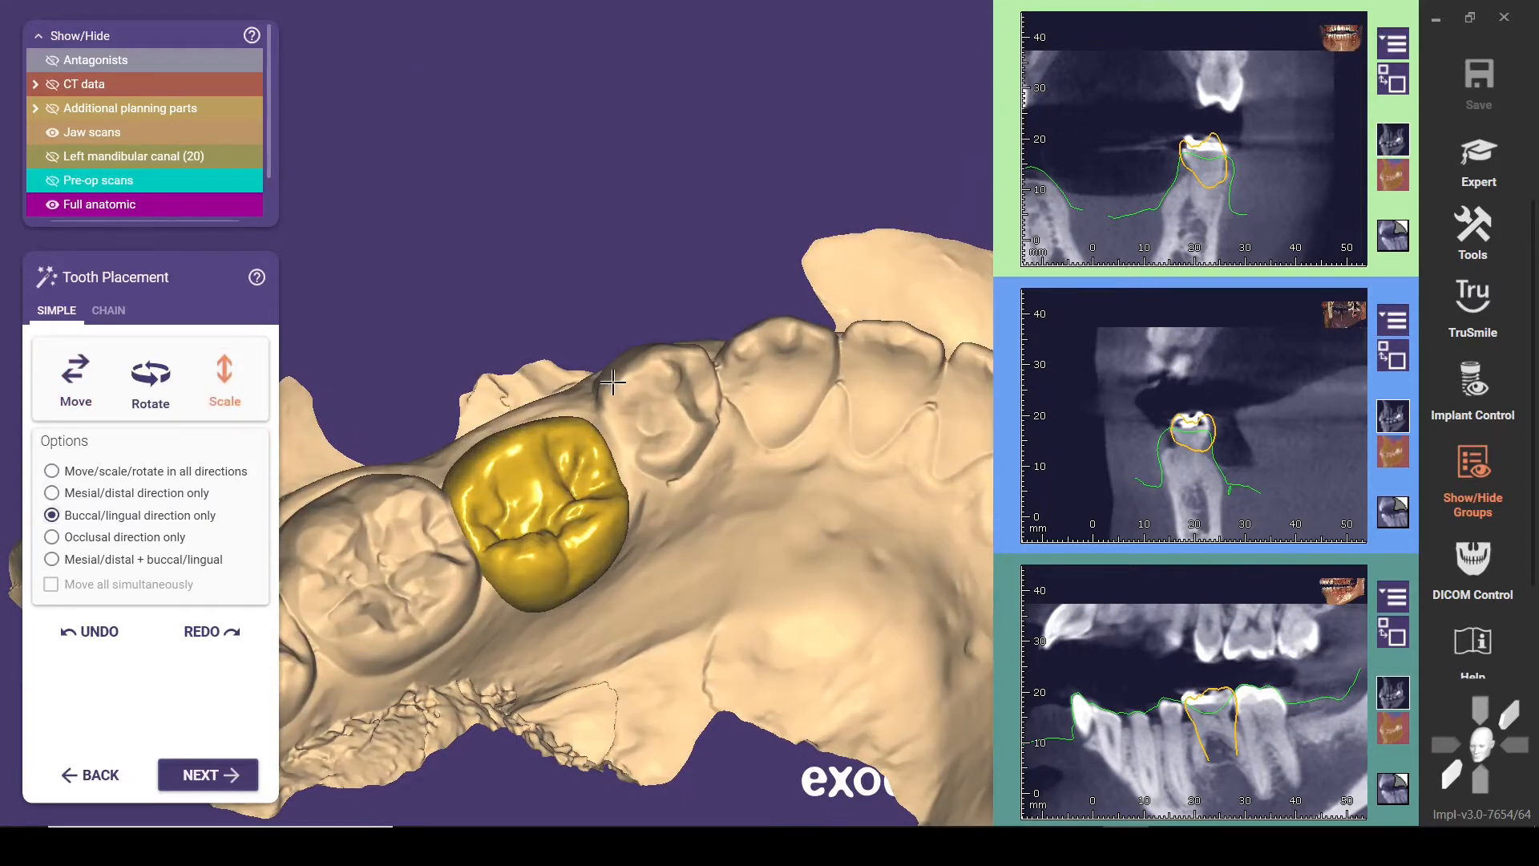
right_click_drag(612, 383, 612, 383)
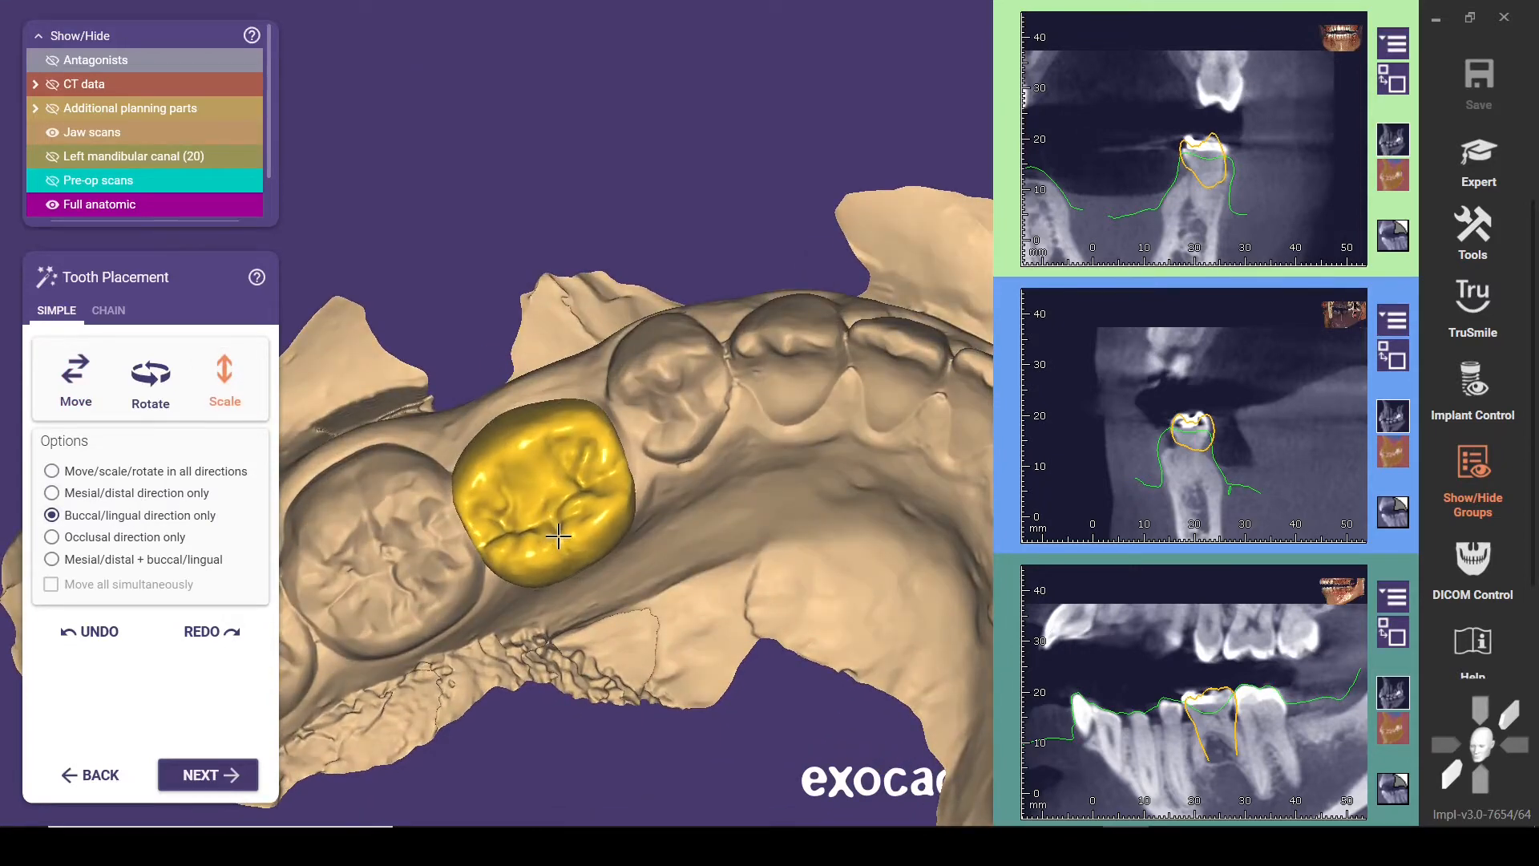
Return to moving in all directions and fine-tune the position of model tooth 20 between its neighbours and against the shown antagonist
left_click(75, 471)
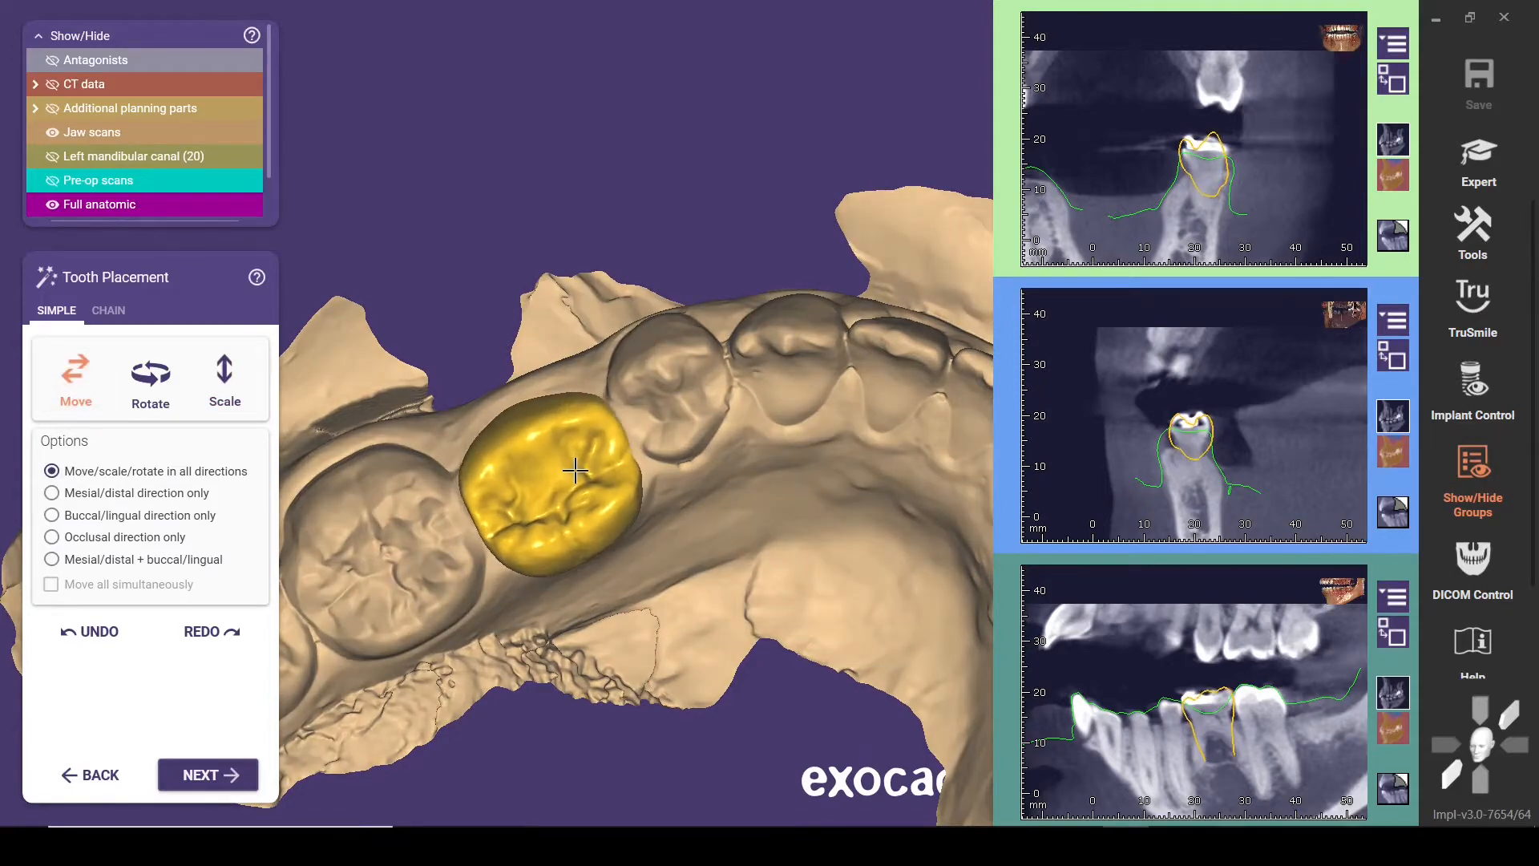
key("a")
mouse_move(453, 561)
right_mouse_down()
mouse_move(513, 401)
mouse_move(439, 544)
right_mouse_up()
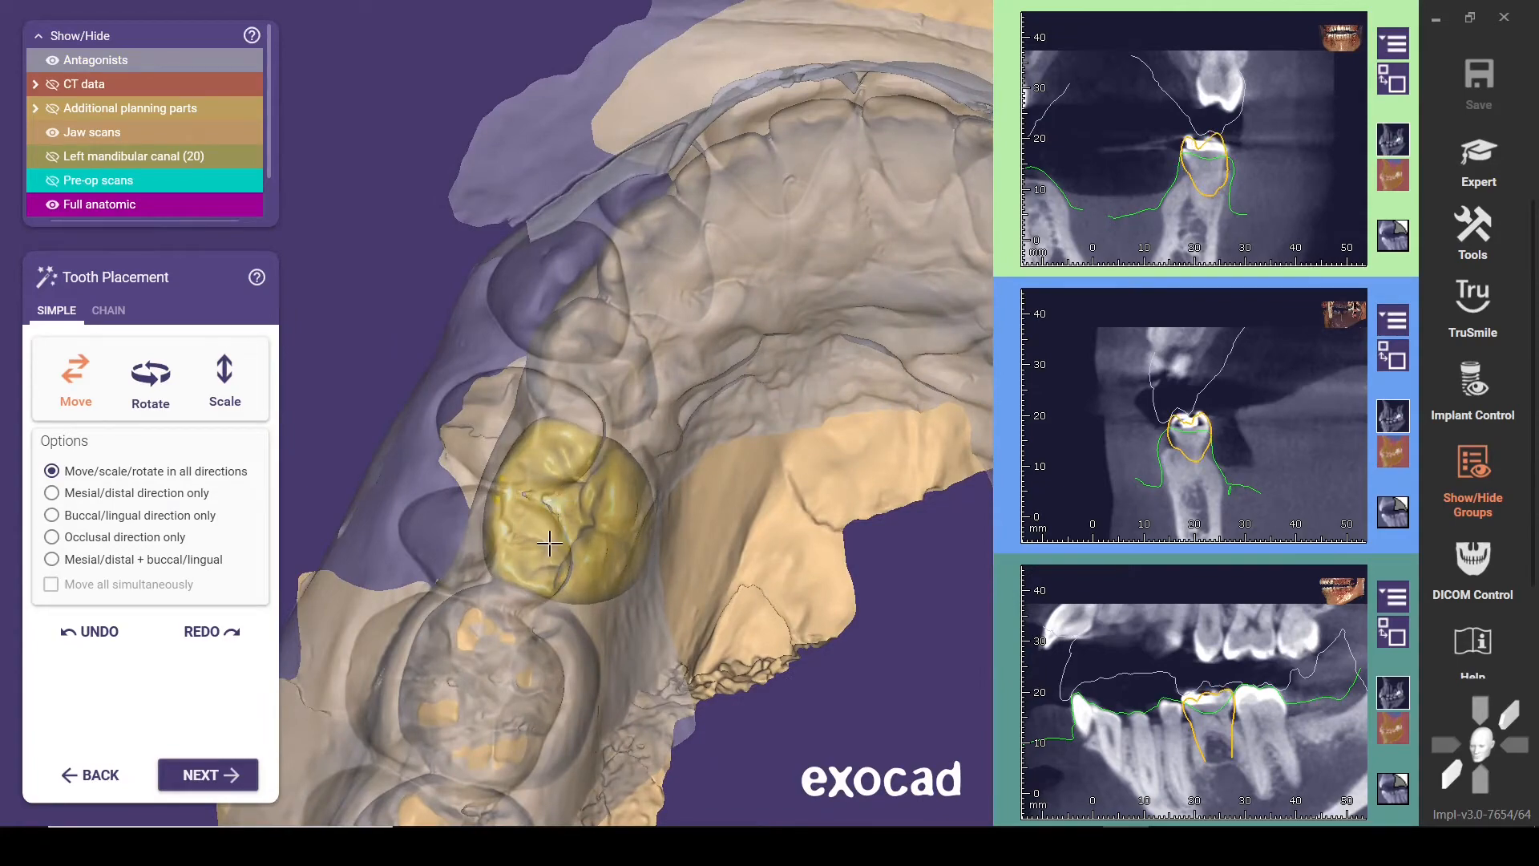
right_click_drag(549, 543, 551, 539)
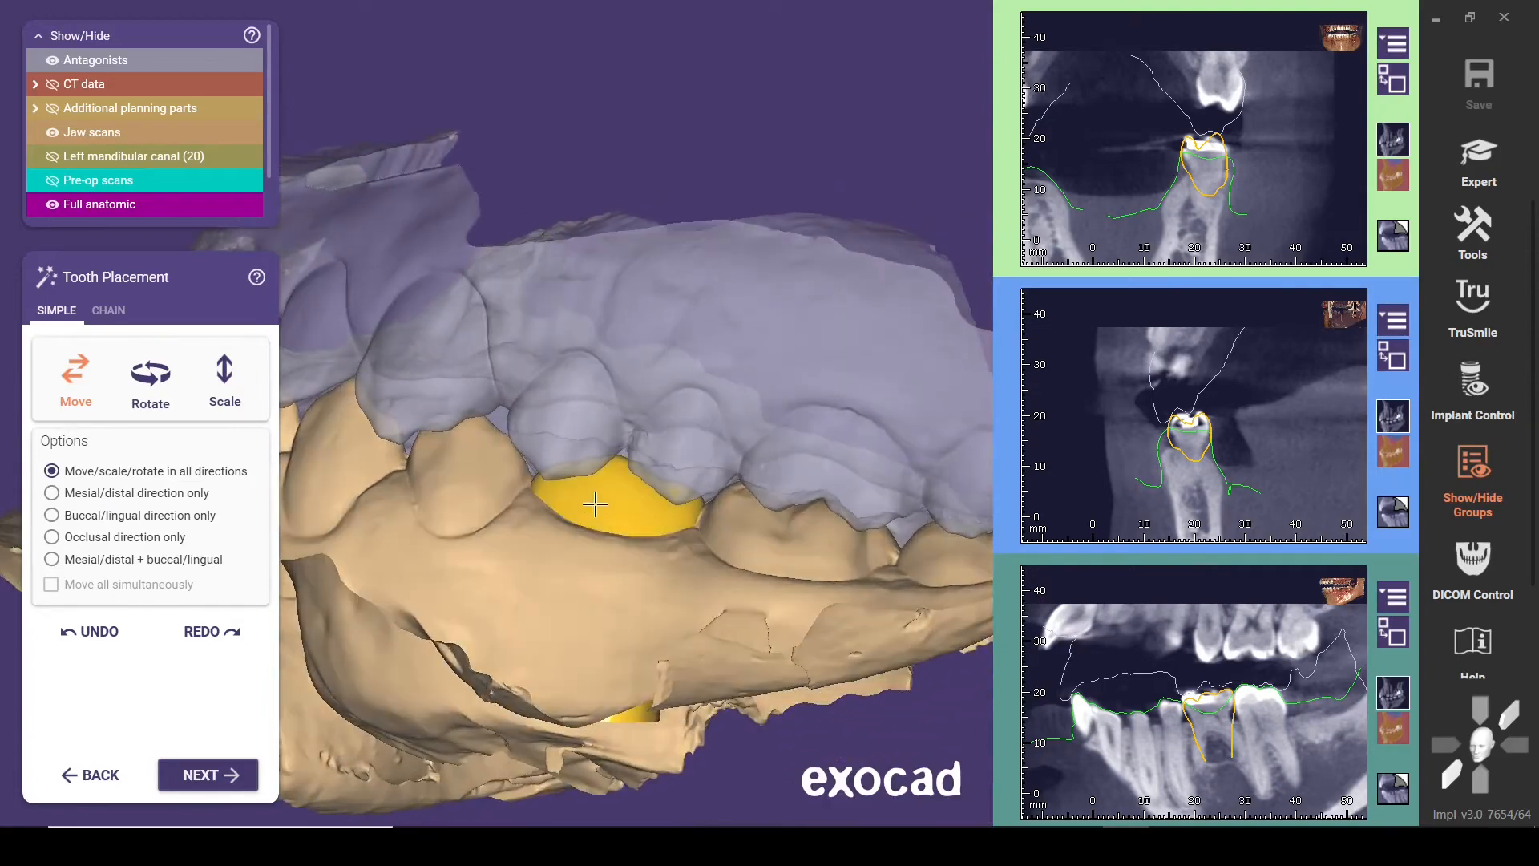
right_click_drag(607, 490, 598, 491)
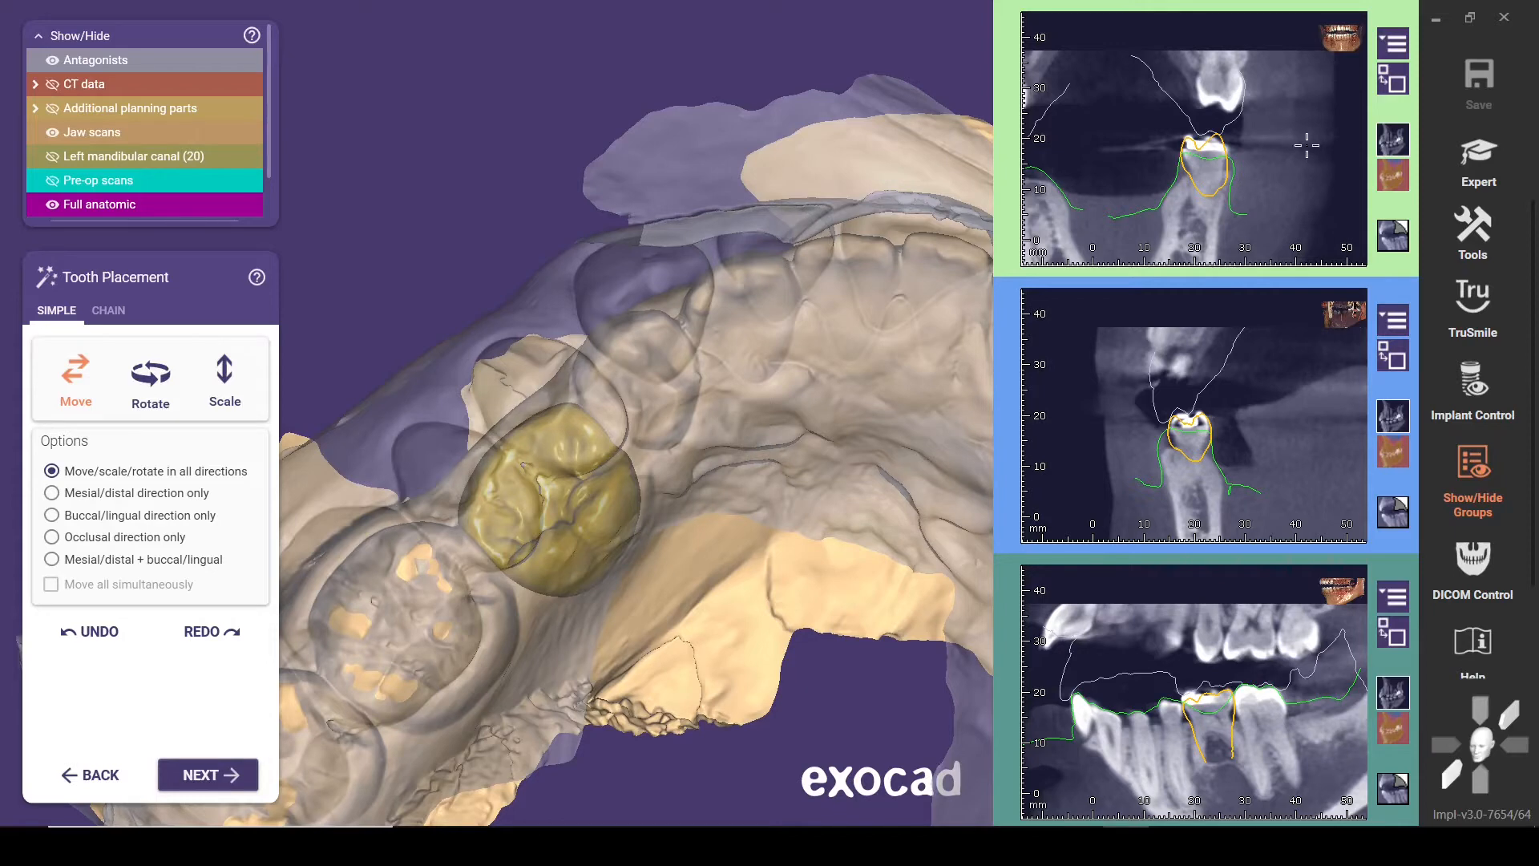
Check the outline of model tooth 20 across the CT slices, finish tooth placement and proceed to implant positioning
scroll(1307, 145, "down", 5)
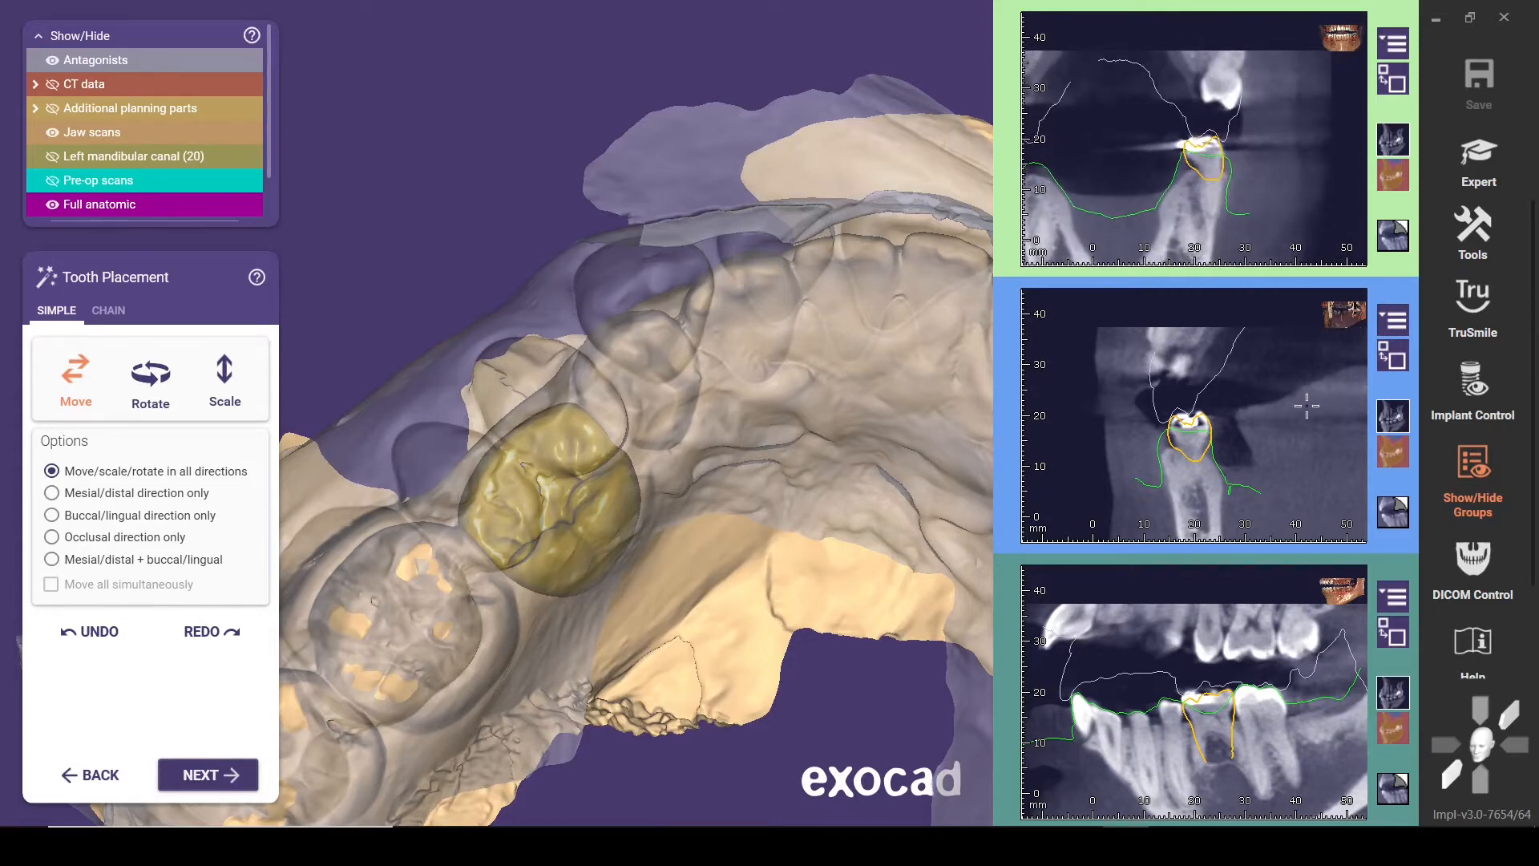
scroll(1307, 406, "down", 5)
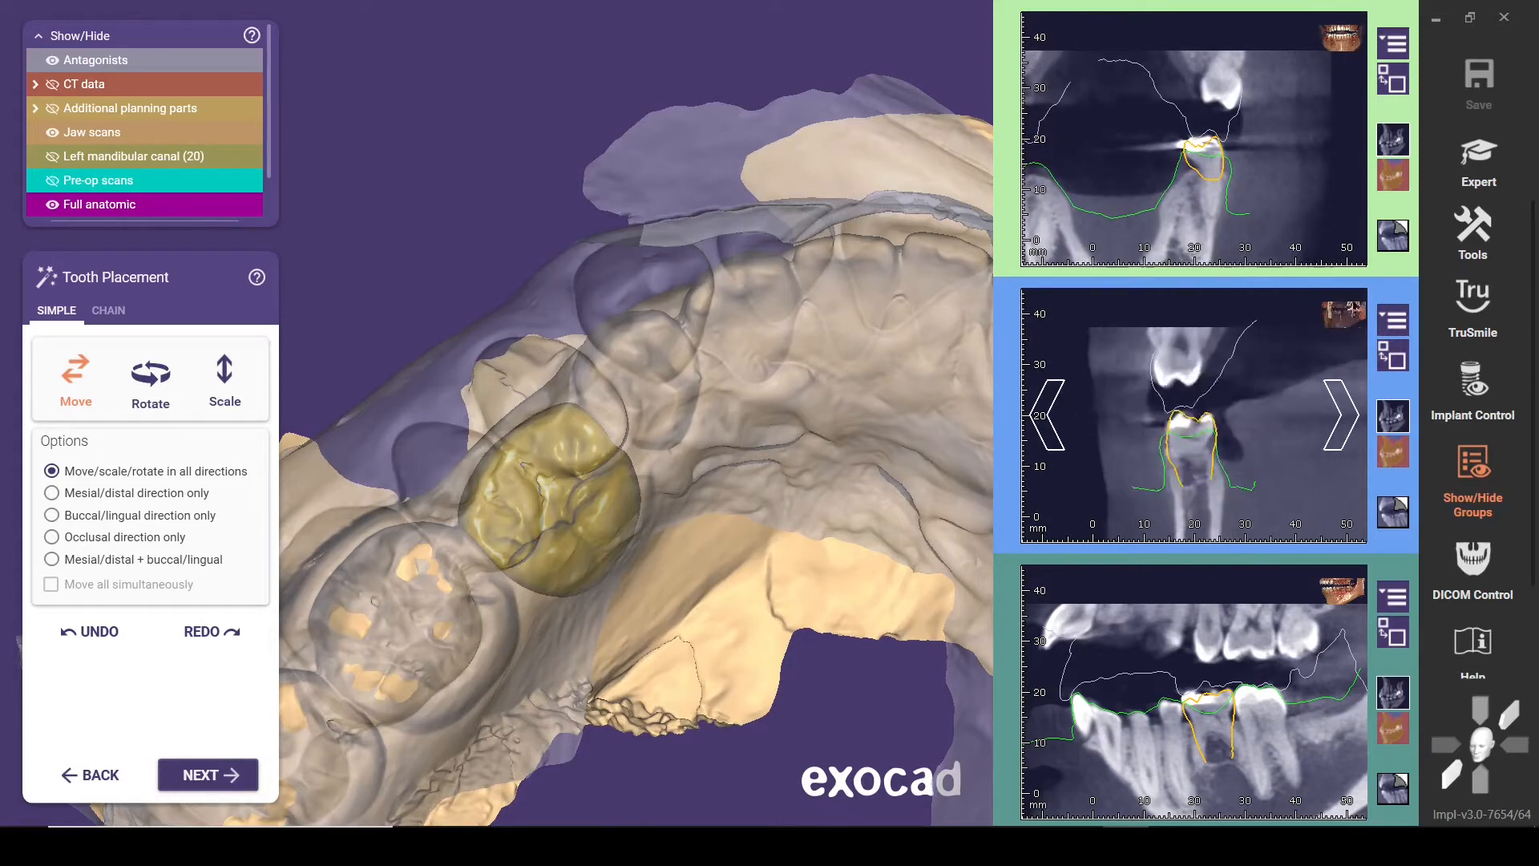
scroll(1307, 406, "down", 4)
scroll(643, 523, "down", 5)
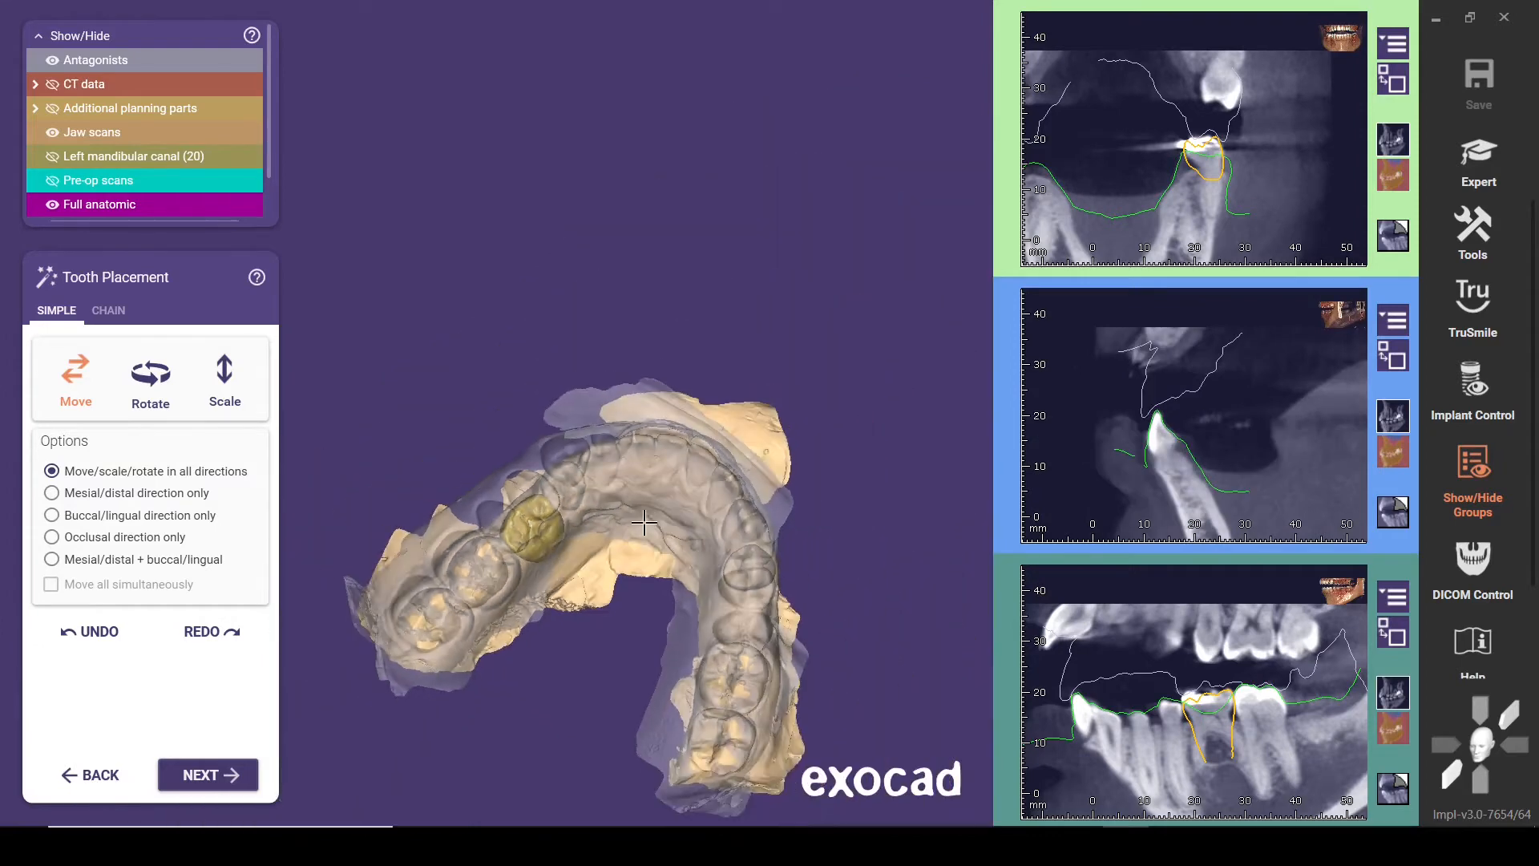
right_click_drag(644, 523, 648, 535)
left_click(213, 775)
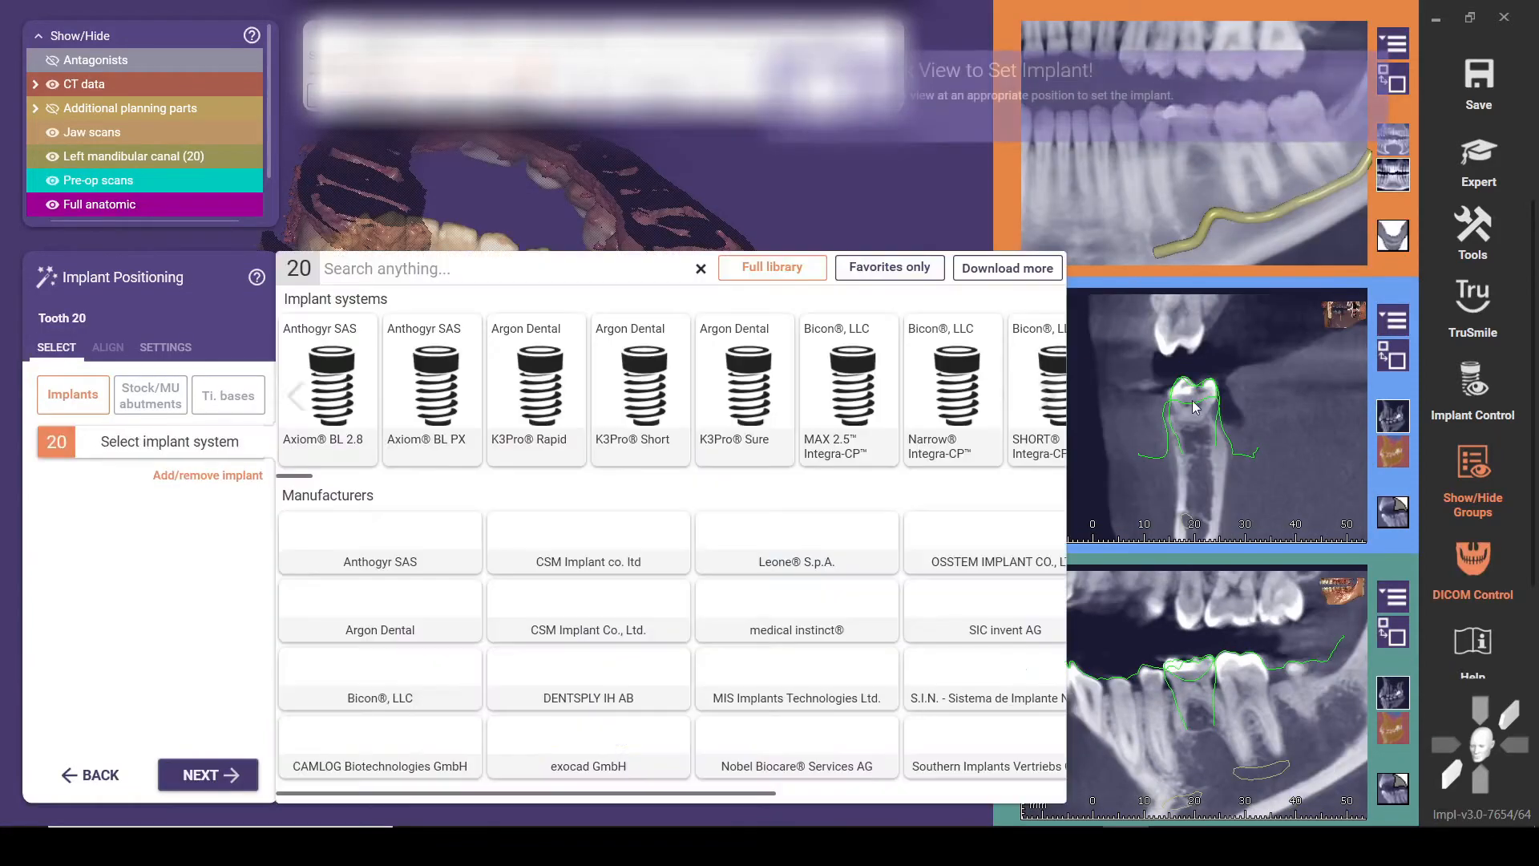
Dismiss the implant library and turn the 3D model to inspect the extraction site and left mandibular canal
left_click(868, 198)
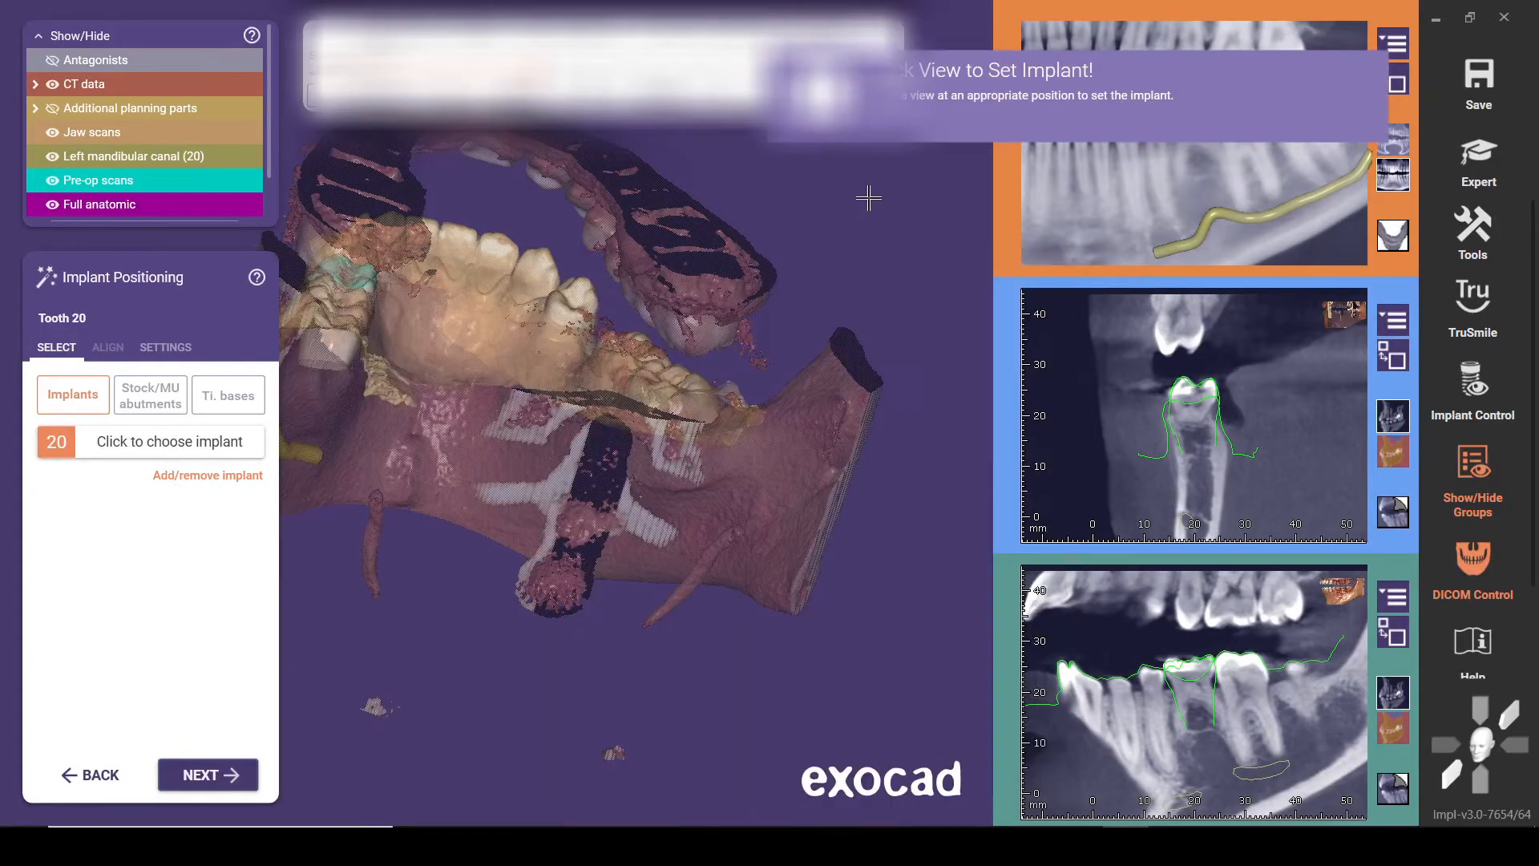
middle_click(358, 272)
right_click_drag(497, 413, 791, 367)
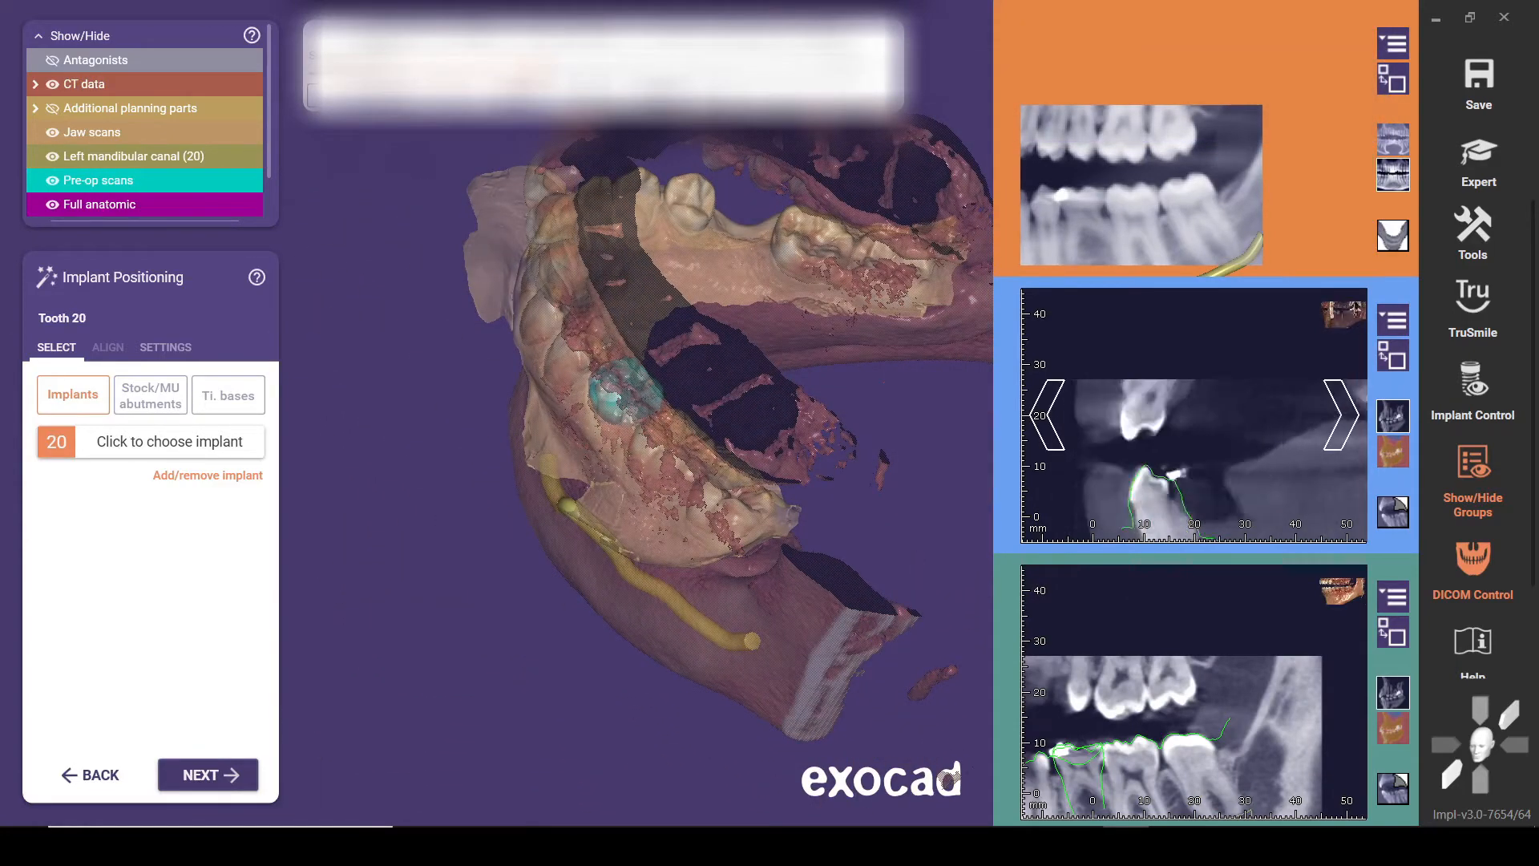
Page back and forth through the cross-sectional CT slices to examine the tooth 20 site
scroll(1195, 415, "down", 10)
scroll(1194, 416, "up", 12)
scroll(1194, 415, "down", 5)
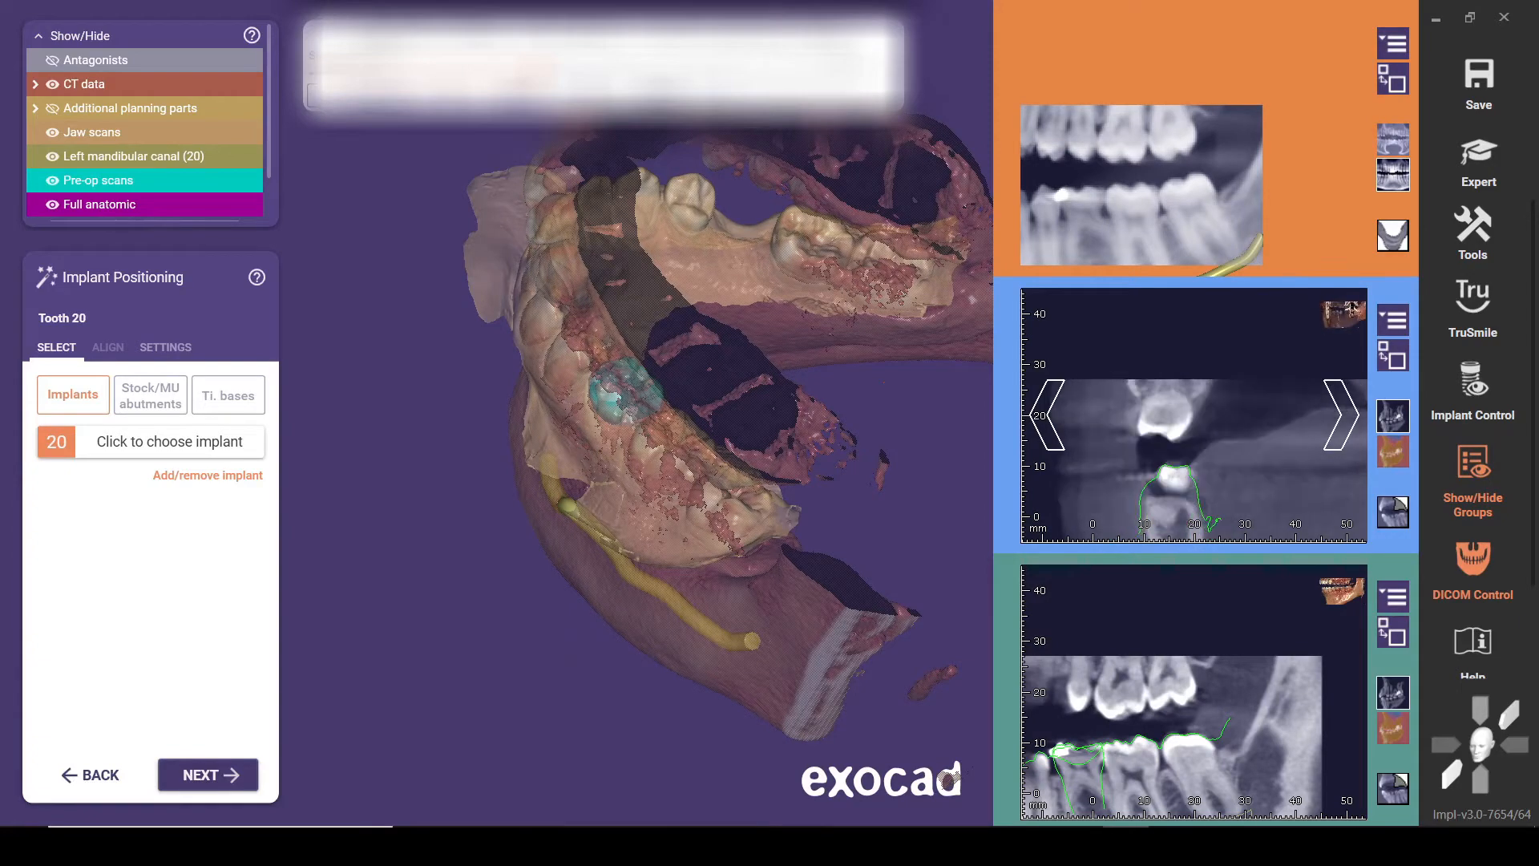
right_click_drag(896, 448, 804, 457)
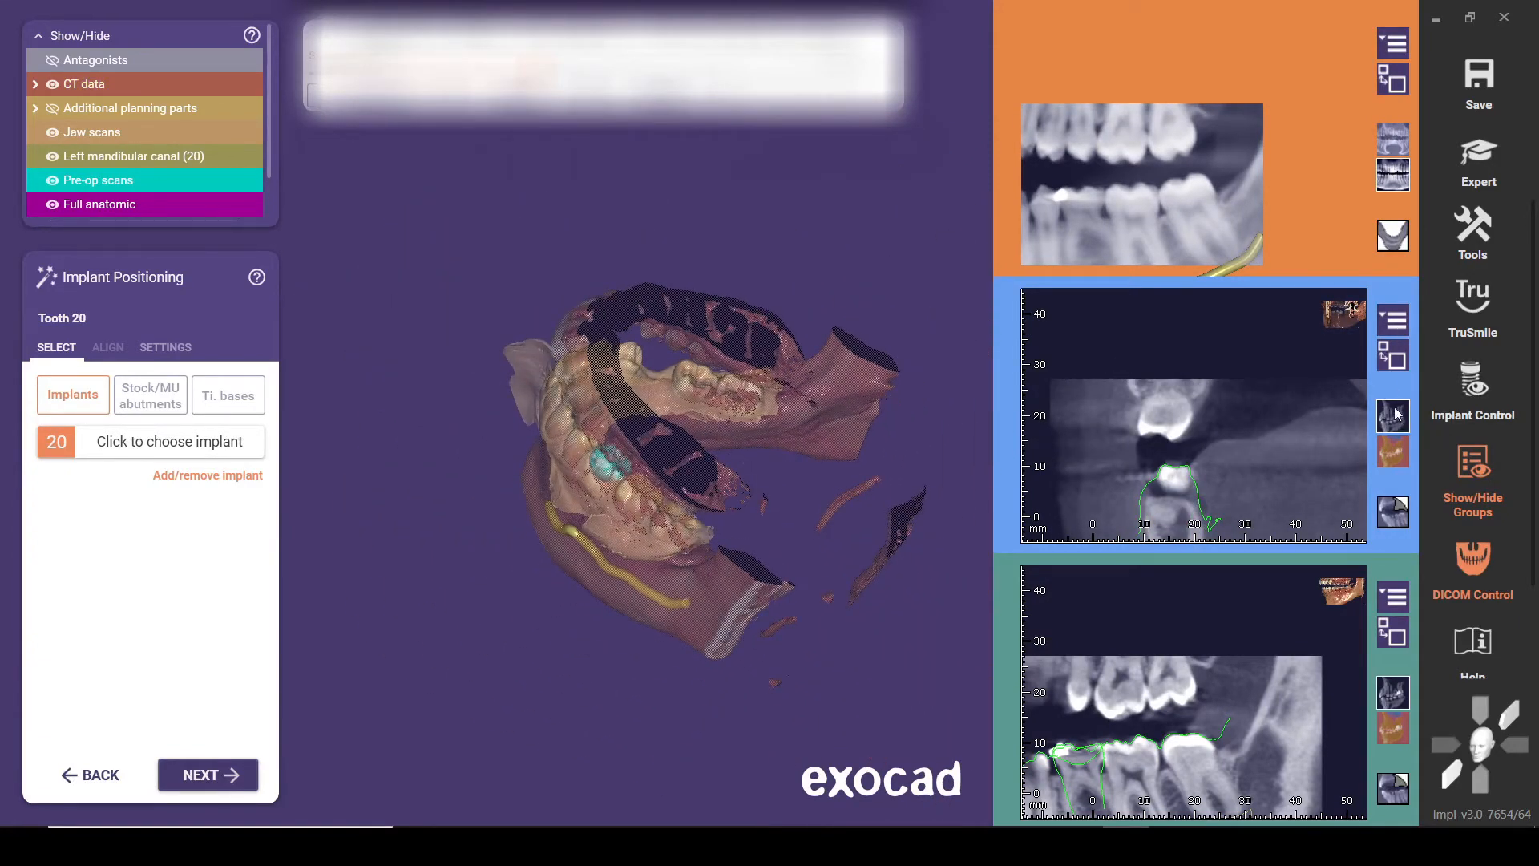
scroll(1195, 415, "up", 8)
scroll(1195, 415, "down", 10)
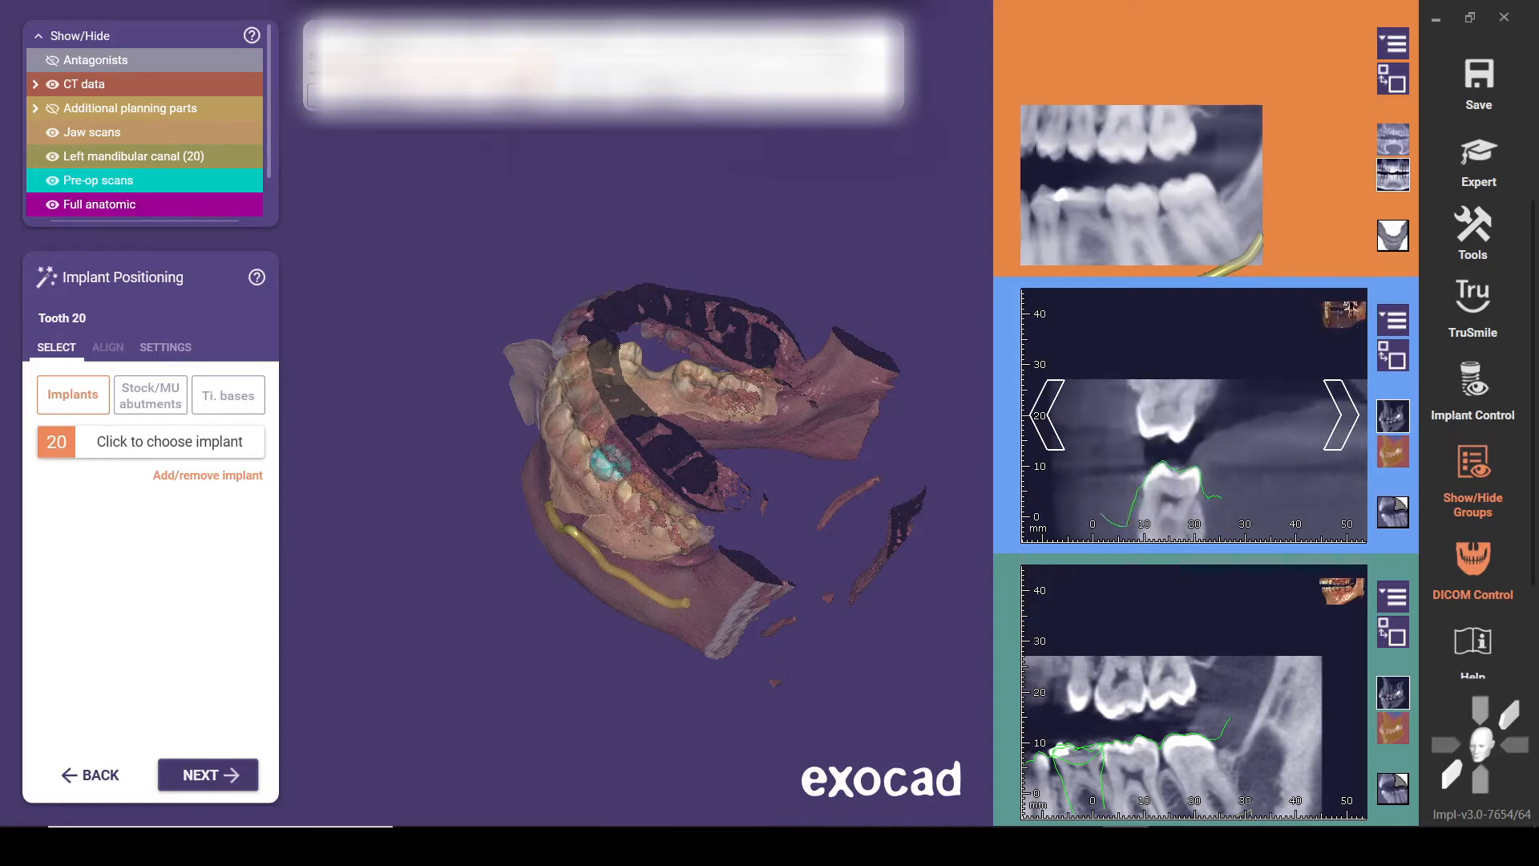
scroll(1195, 415, "up", 7)
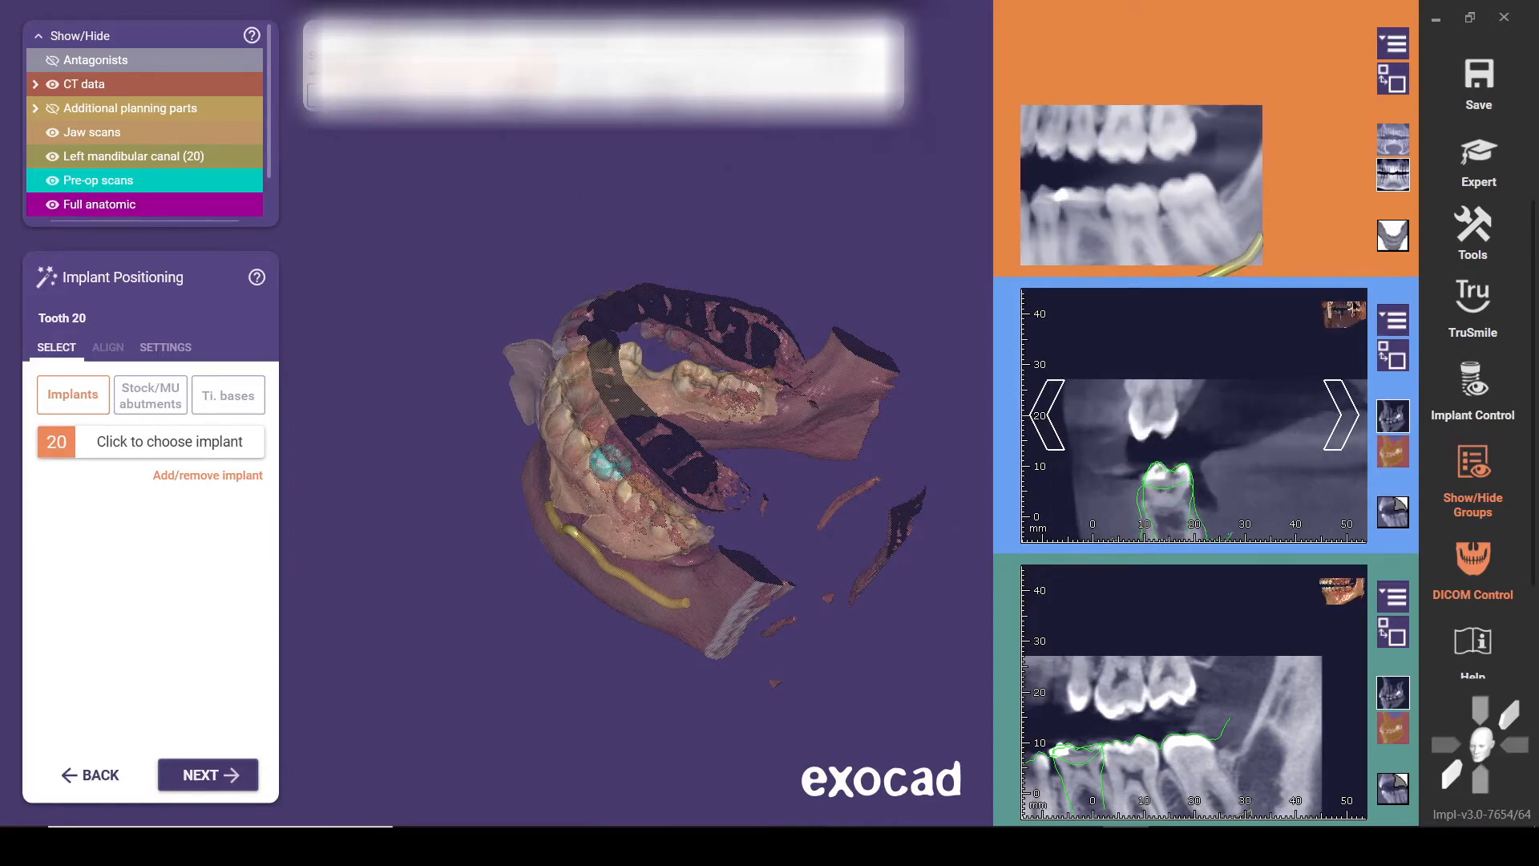
scroll(1194, 415, "up", 4)
scroll(1195, 415, "down", 4)
scroll(1285, 434, "up", 4)
scroll(1285, 434, "down", 3)
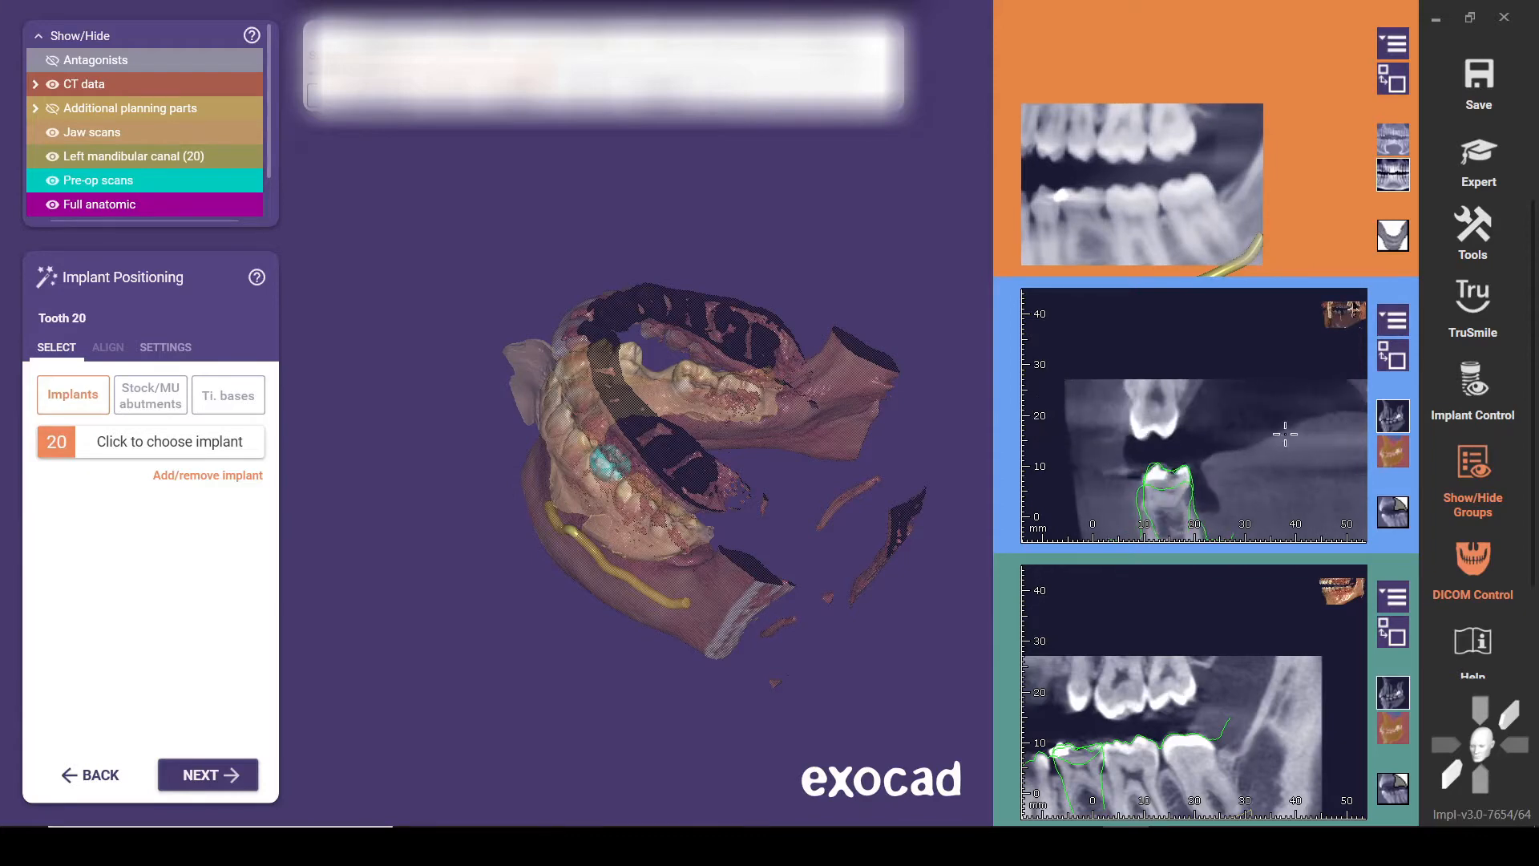
Set the pre-op scans' opacity to 28% and hide them, checking the tooth 20 area from the buccal side
right_click_drag(491, 437, 586, 294)
left_click(1457, 569)
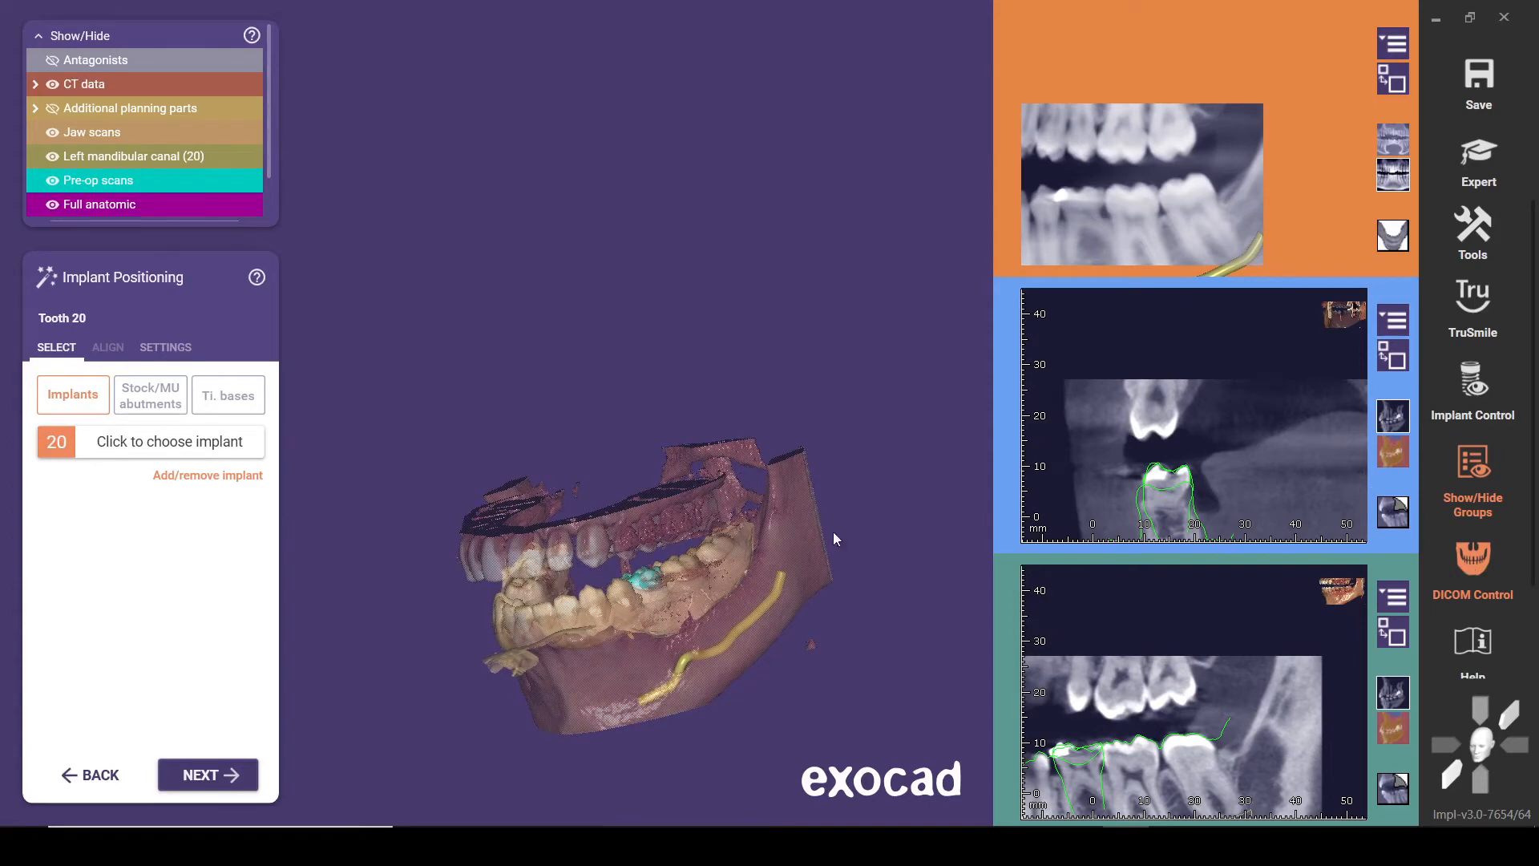
mouse_move(591, 482)
right_mouse_down()
mouse_move(594, 494)
mouse_move(547, 465)
mouse_move(577, 501)
right_mouse_up()
scroll(628, 572, "up", 5)
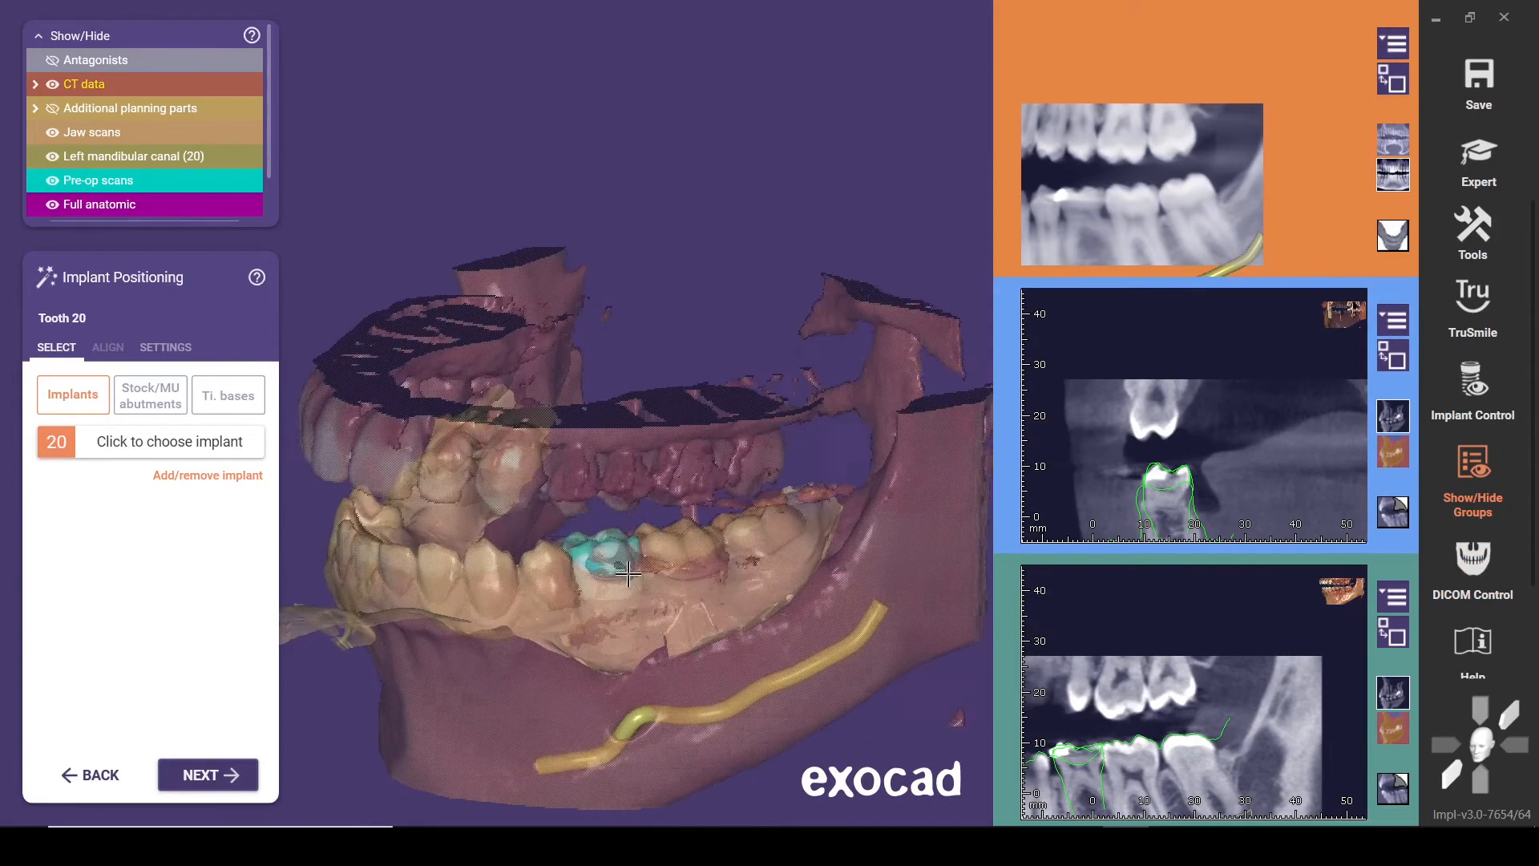
left_click_drag(232, 181, 97, 184)
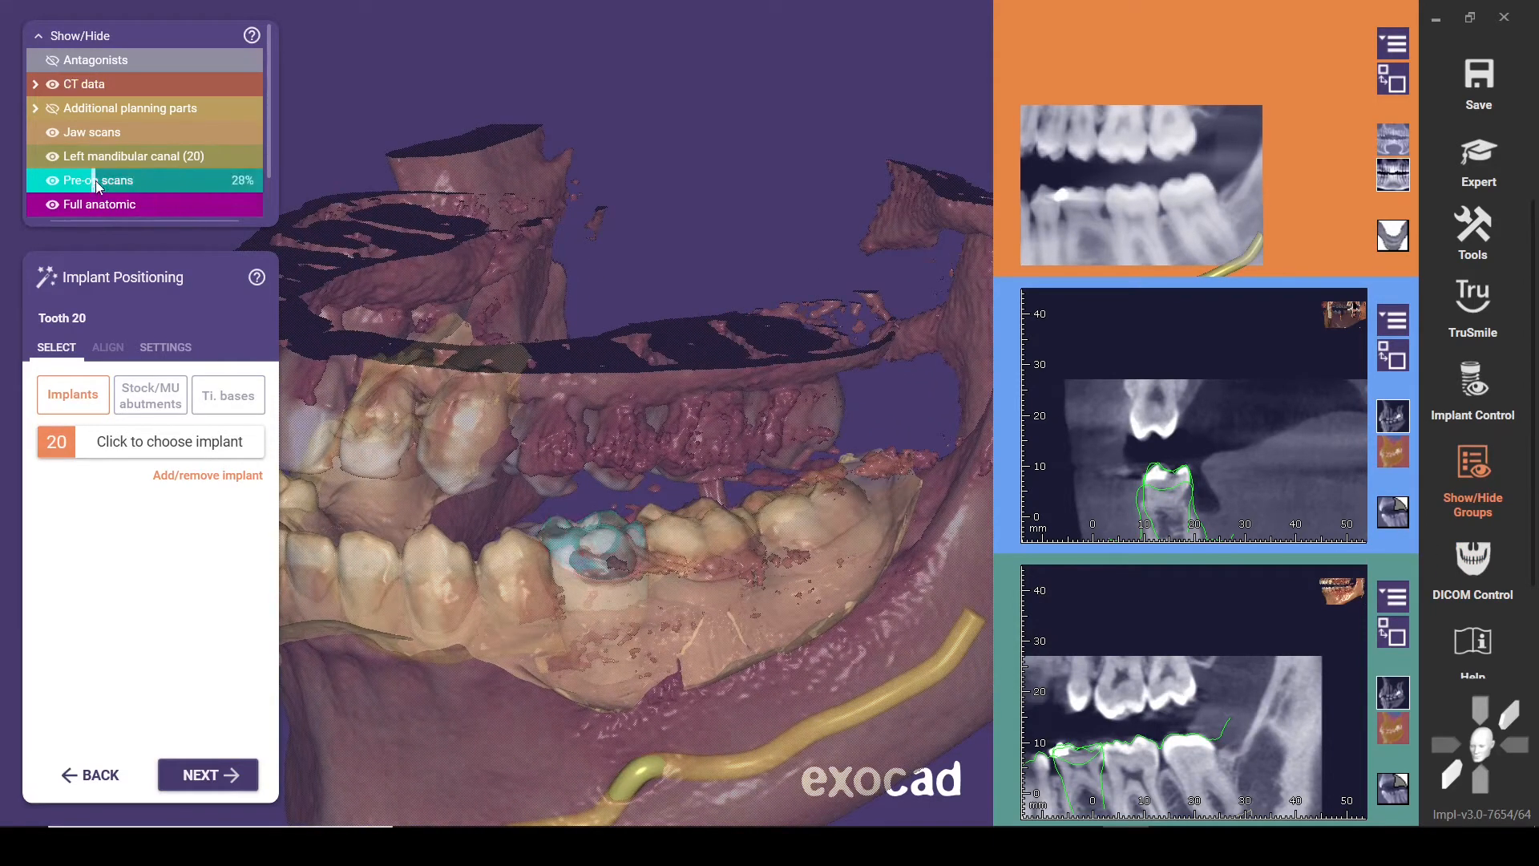
left_click(52, 182)
right_click_drag(522, 426, 521, 425)
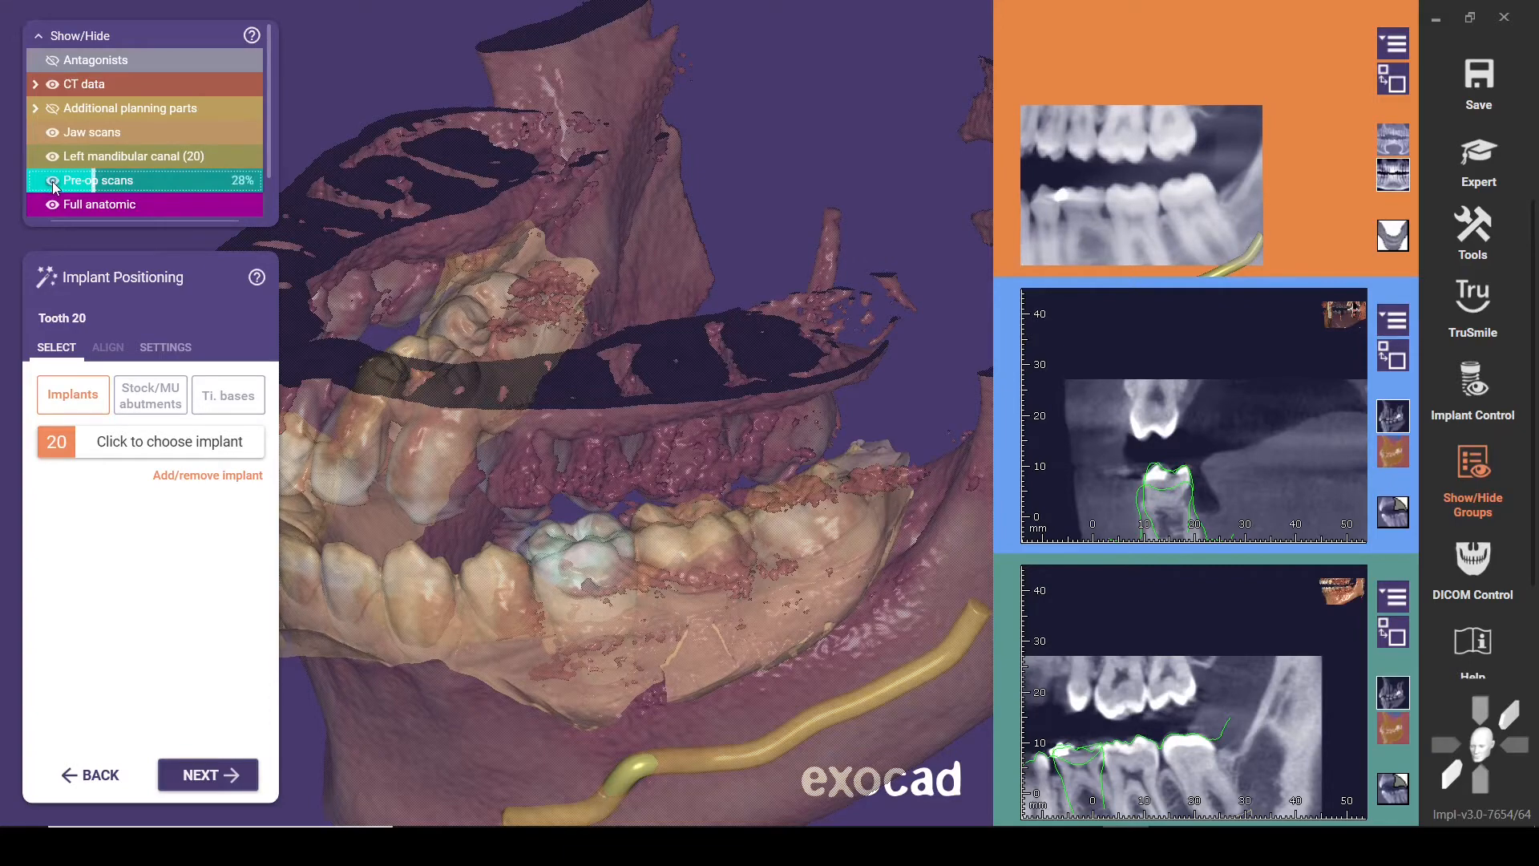
Enlarge the cross-sectional CT view into the main window and frame the whole mandible section at tooth 20
left_click(1393, 355)
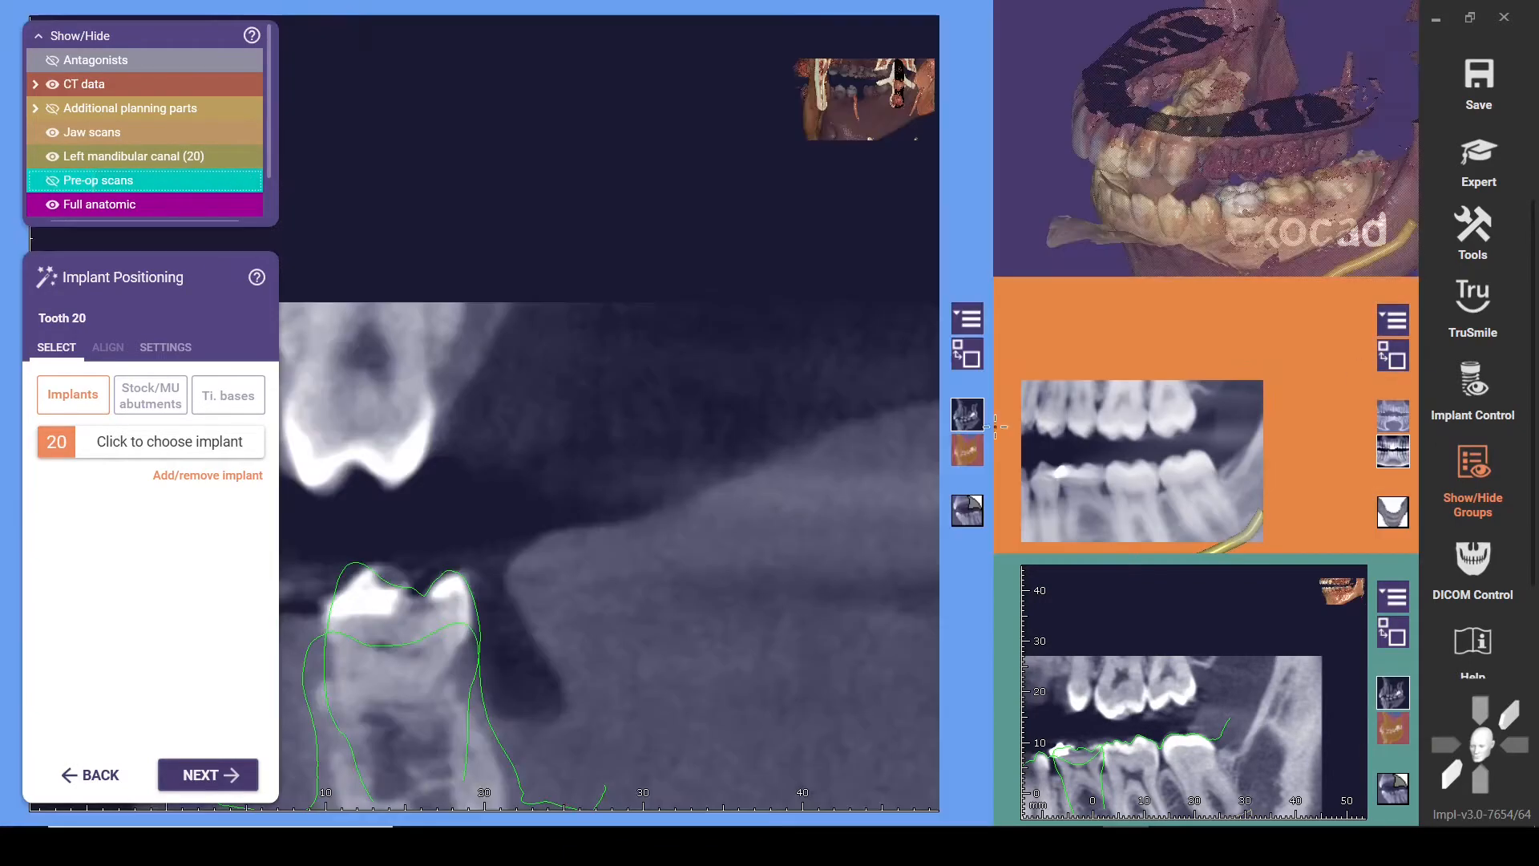
scroll(858, 449, "down", 5)
scroll(858, 449, "up", 5)
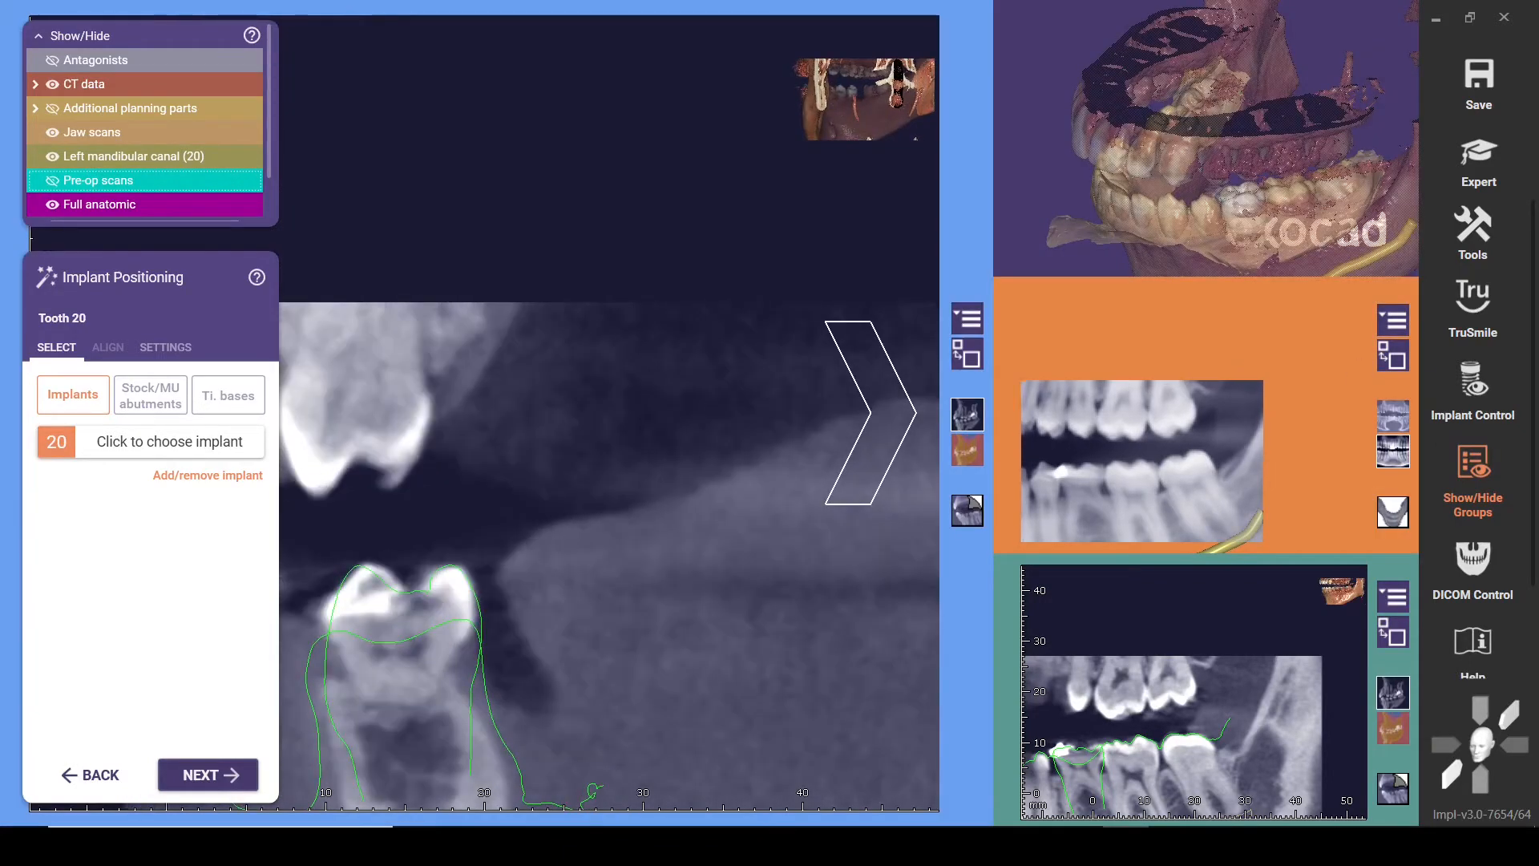
middle_click_drag(639, 598, 715, 351)
scroll(708, 413, "down", 3)
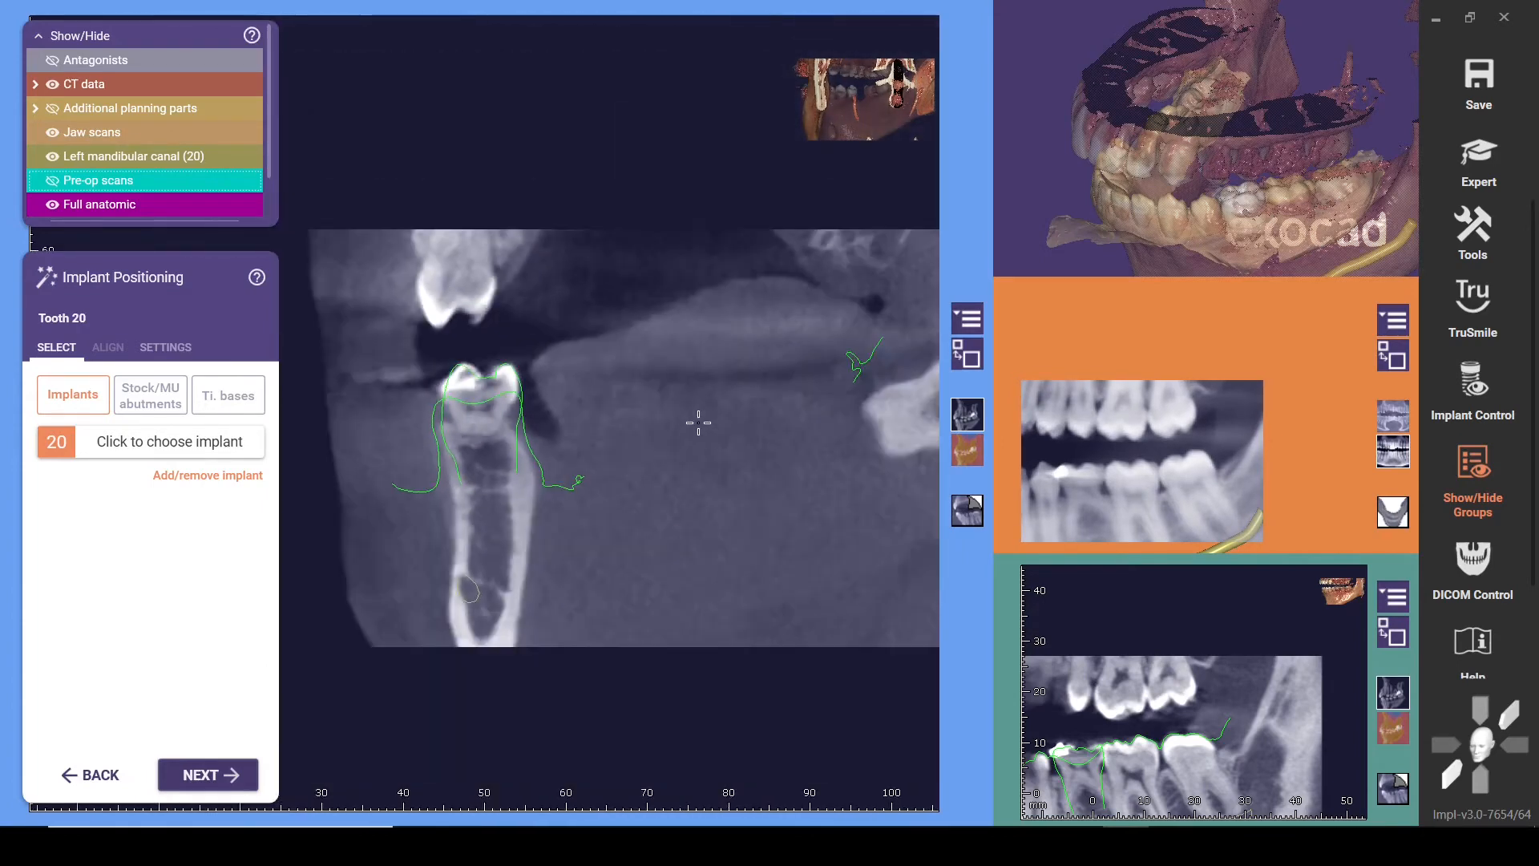
Examine the bone, canal outline and scan contours at tooth 20 in the enlarged cross-sections, toggling the pre-op scans for comparison
scroll(697, 426, "up", 2)
scroll(697, 425, "down", 2)
scroll(697, 426, "up", 2)
scroll(697, 426, "down", 1)
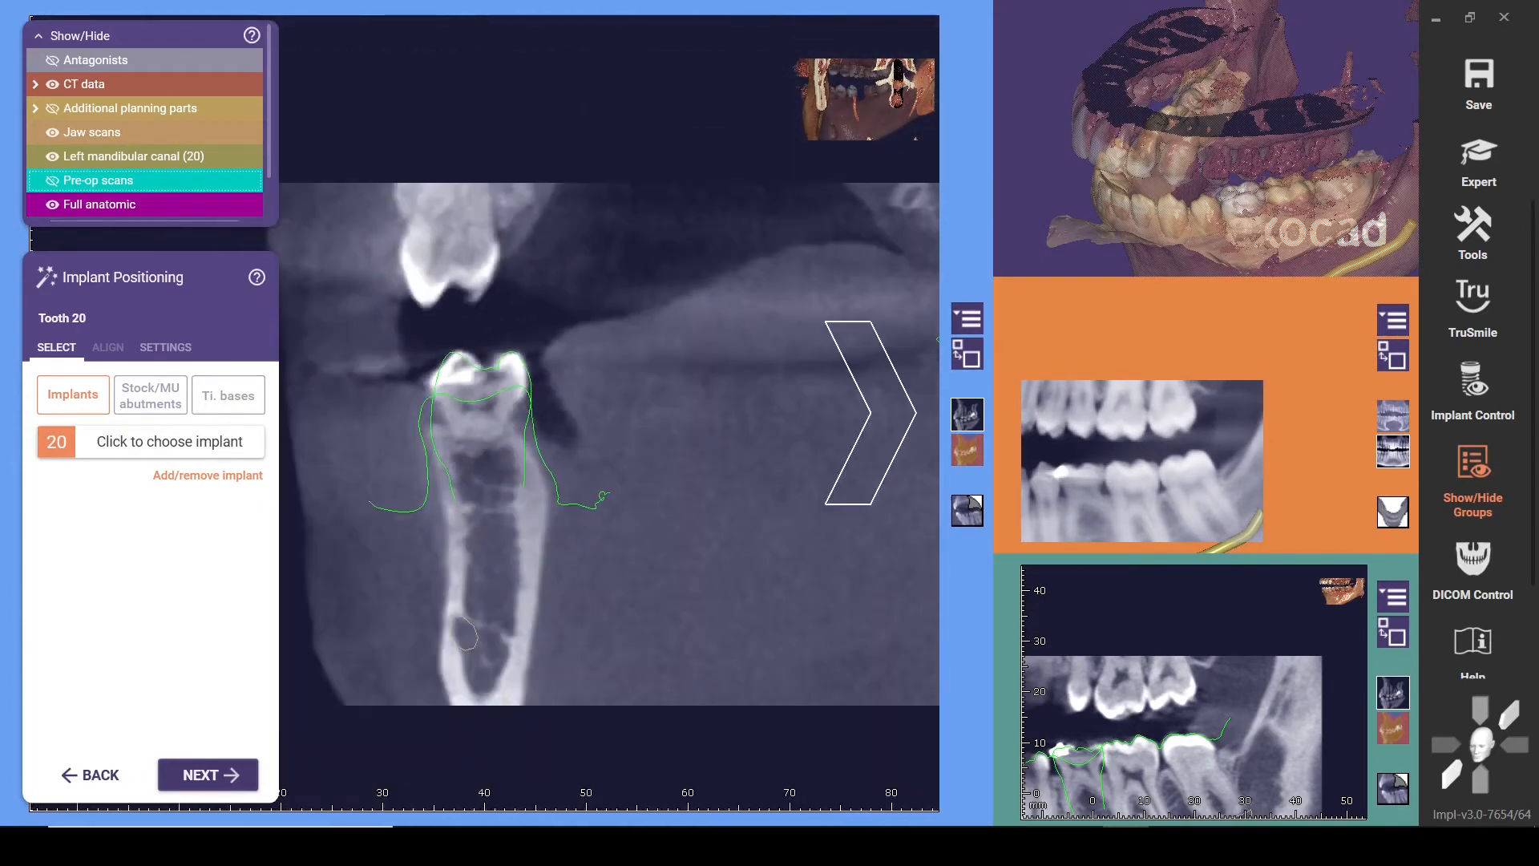
scroll(871, 412, "down", 3)
scroll(871, 412, "down", 2)
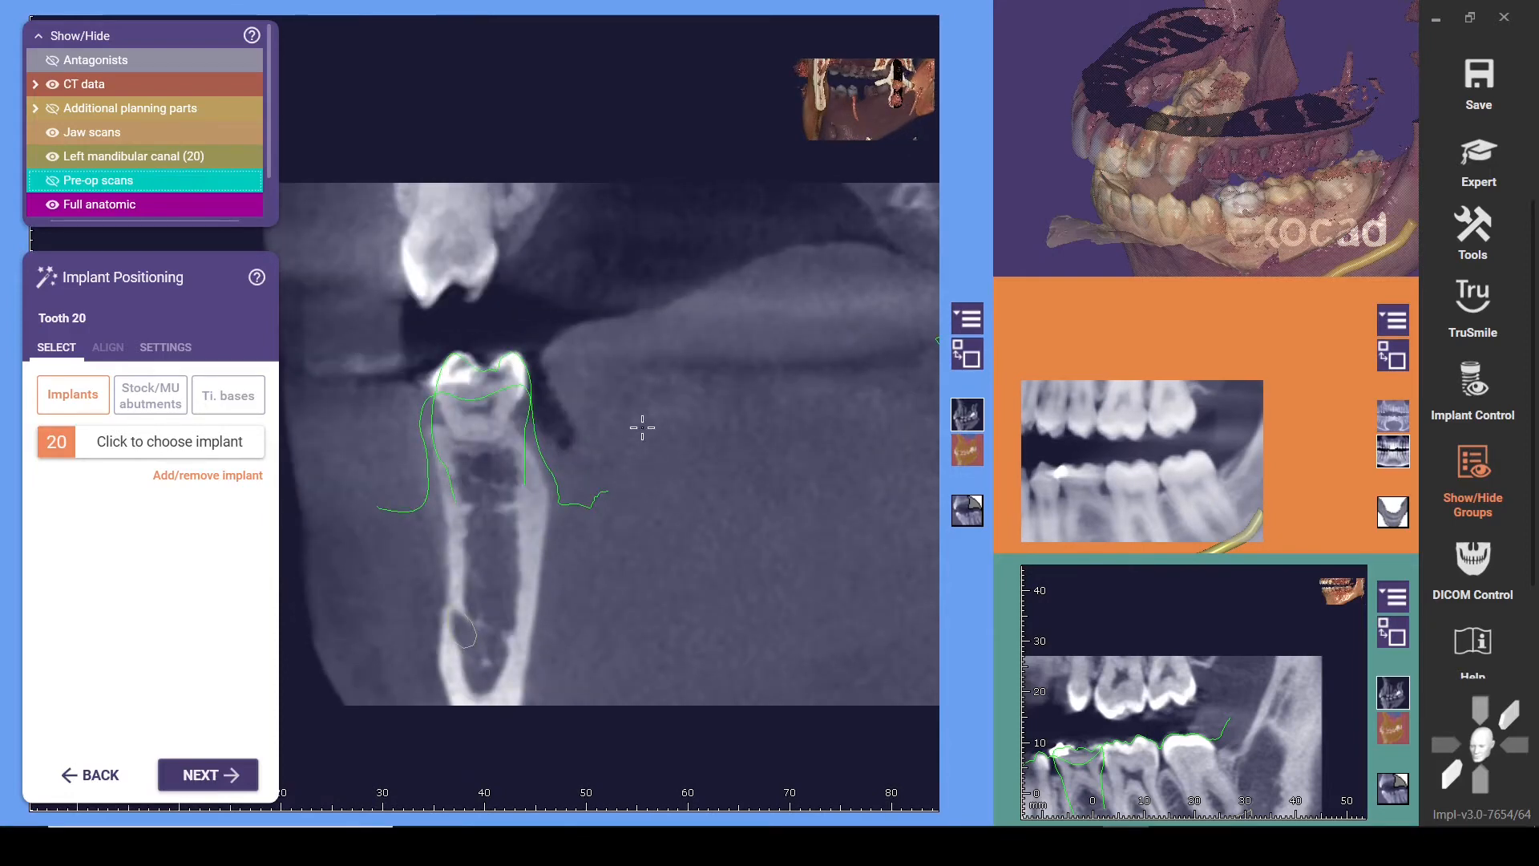
middle_click_drag(642, 428, 698, 452)
middle_click_drag(752, 406, 734, 433)
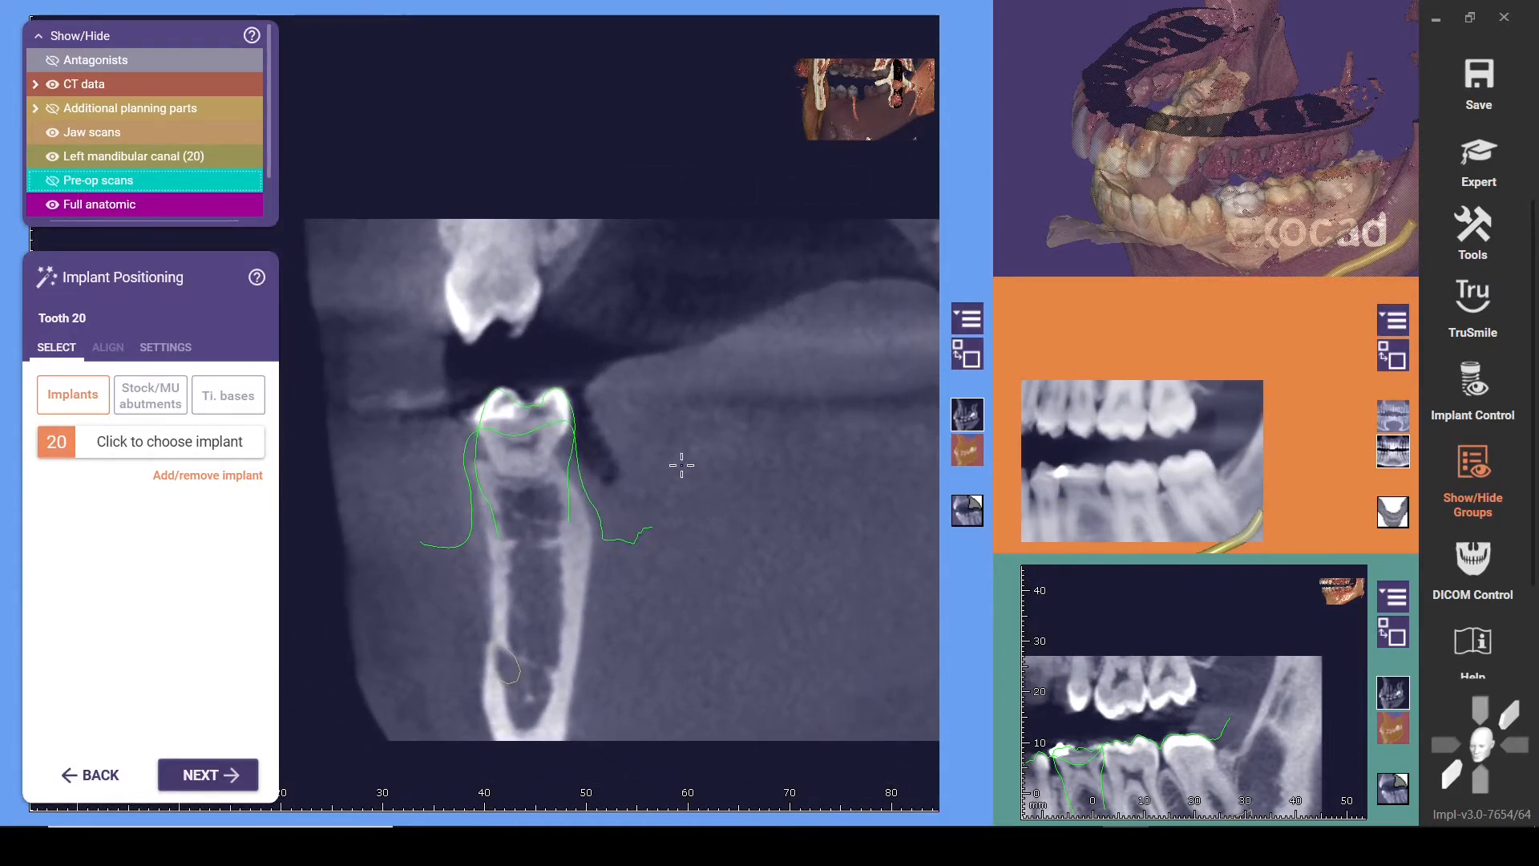
right_click_drag(458, 410, 873, 409)
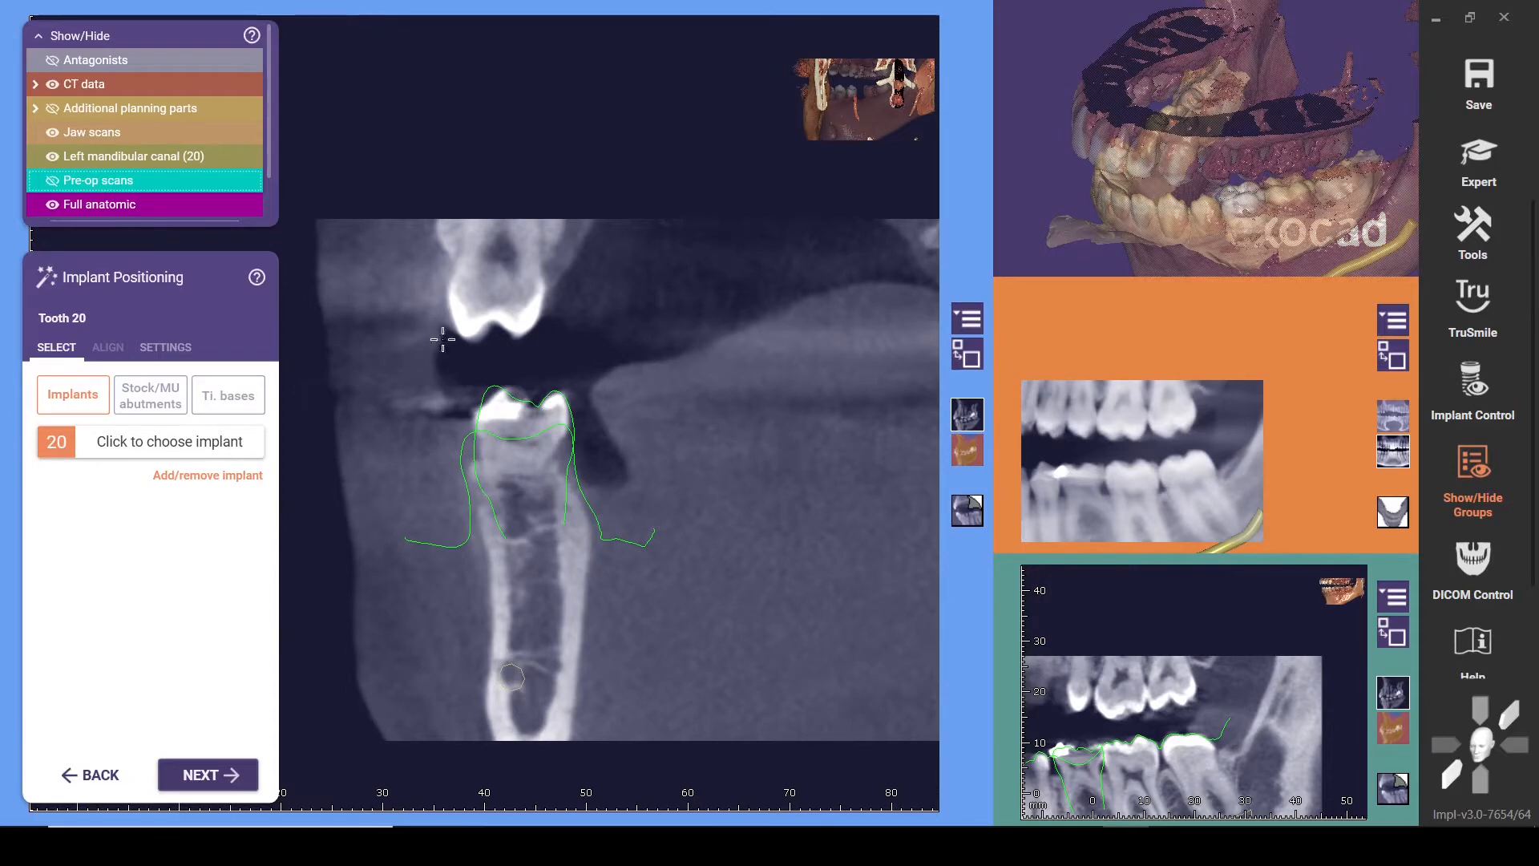
left_click(53, 180)
left_click(52, 182)
Open the implant library for tooth 20 and compare the favorite systems with the full manufacturer list
left_click(128, 454)
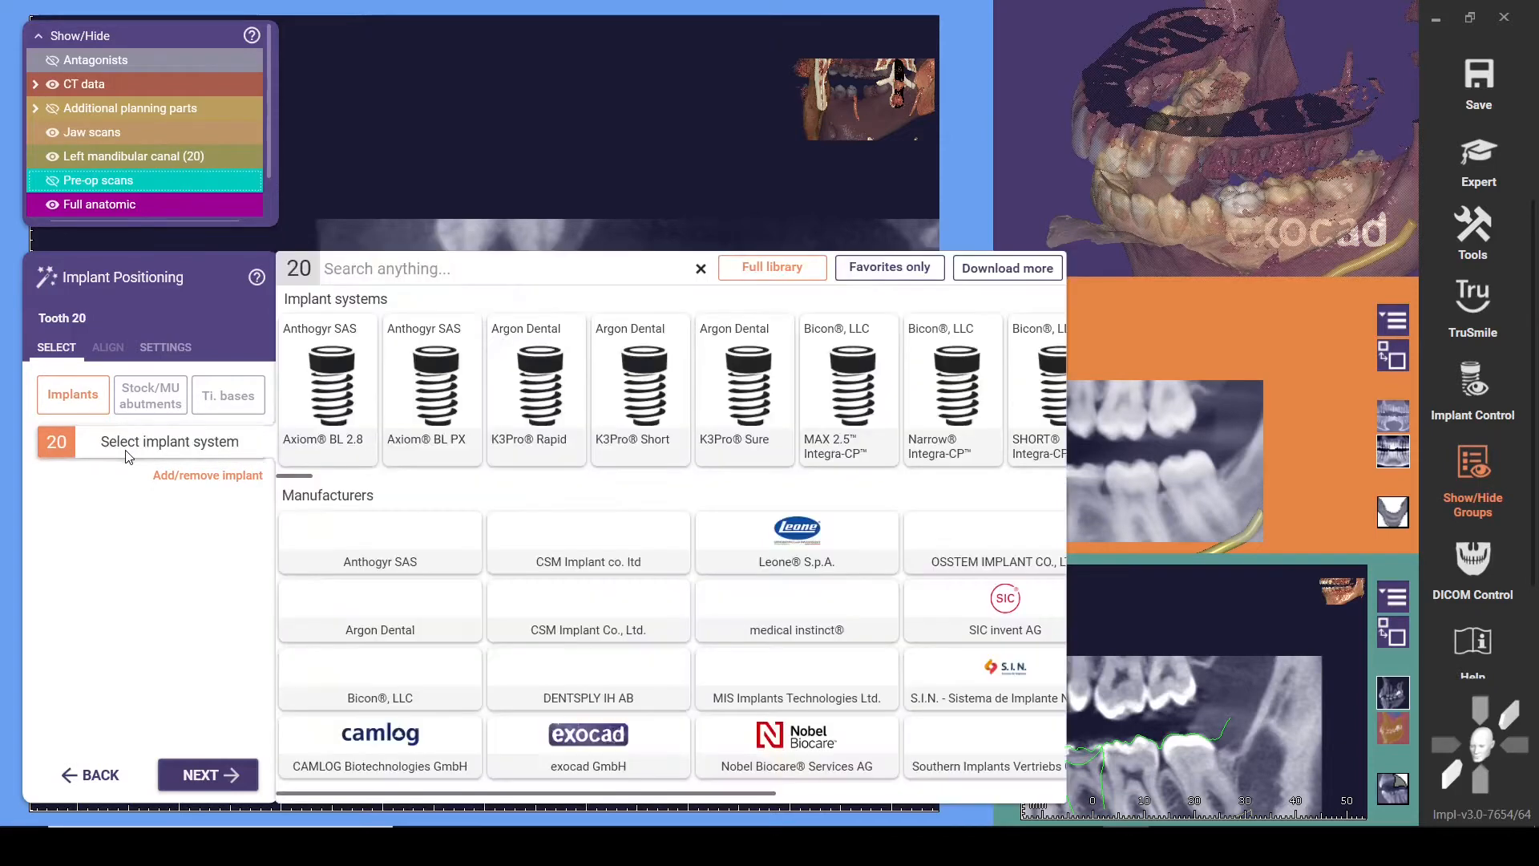
left_click(861, 279)
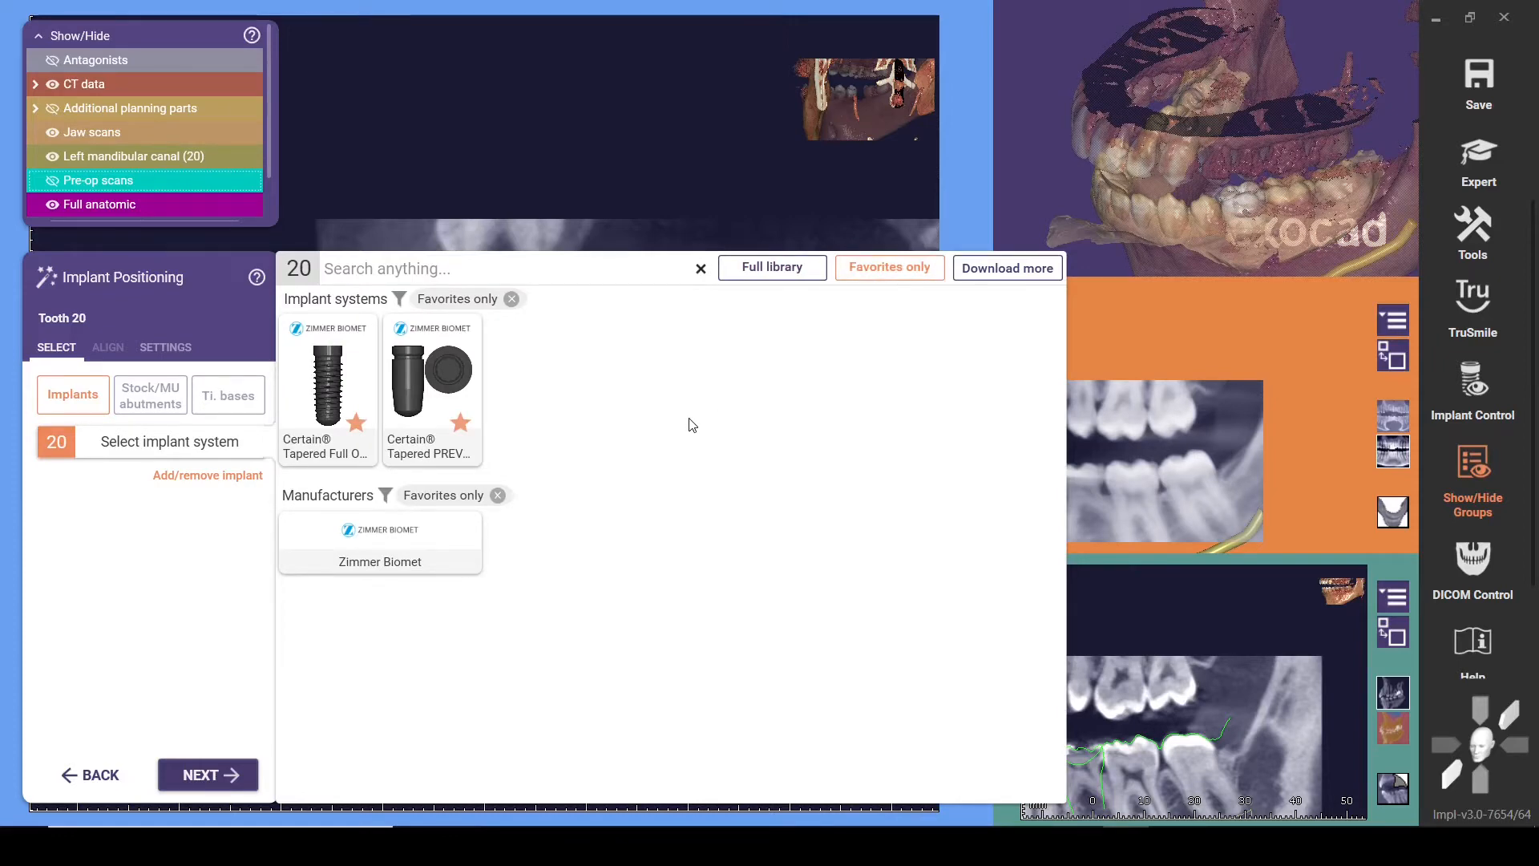
left_click(772, 266)
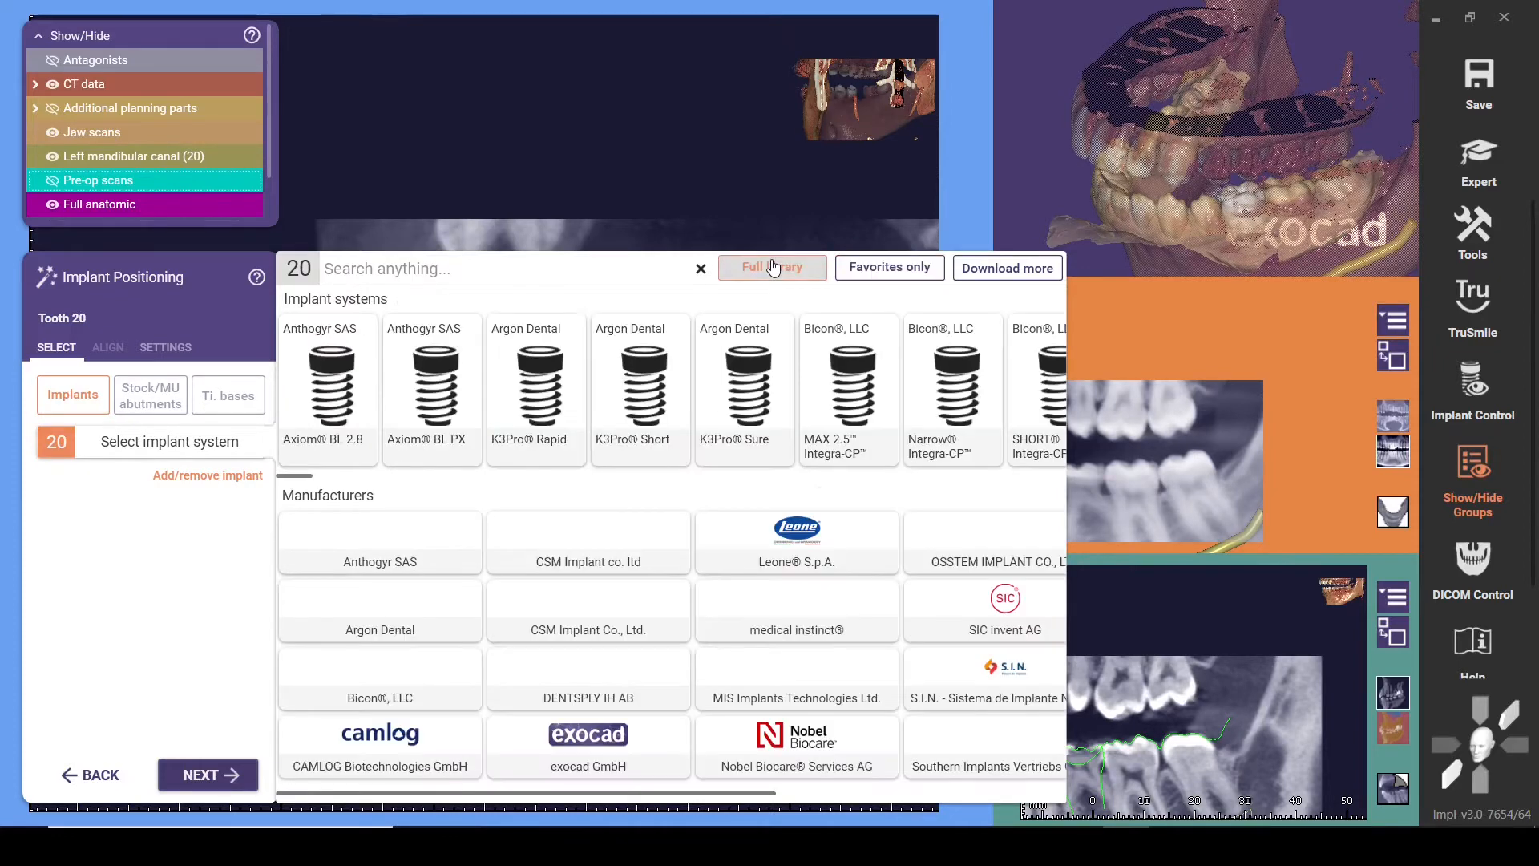
scroll(649, 575, "down", 3)
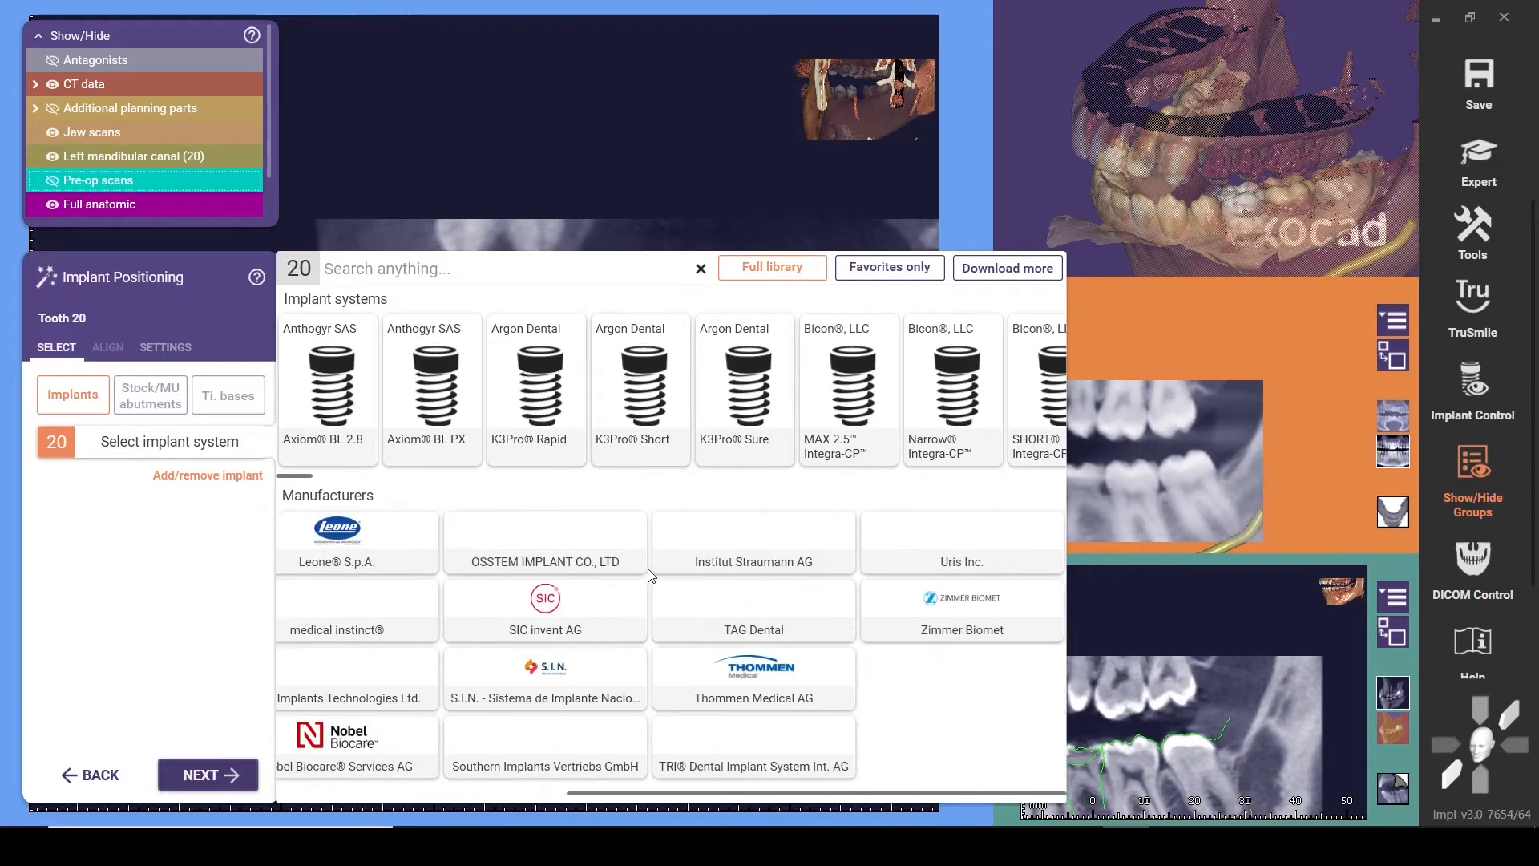
scroll(650, 575, "up", 3)
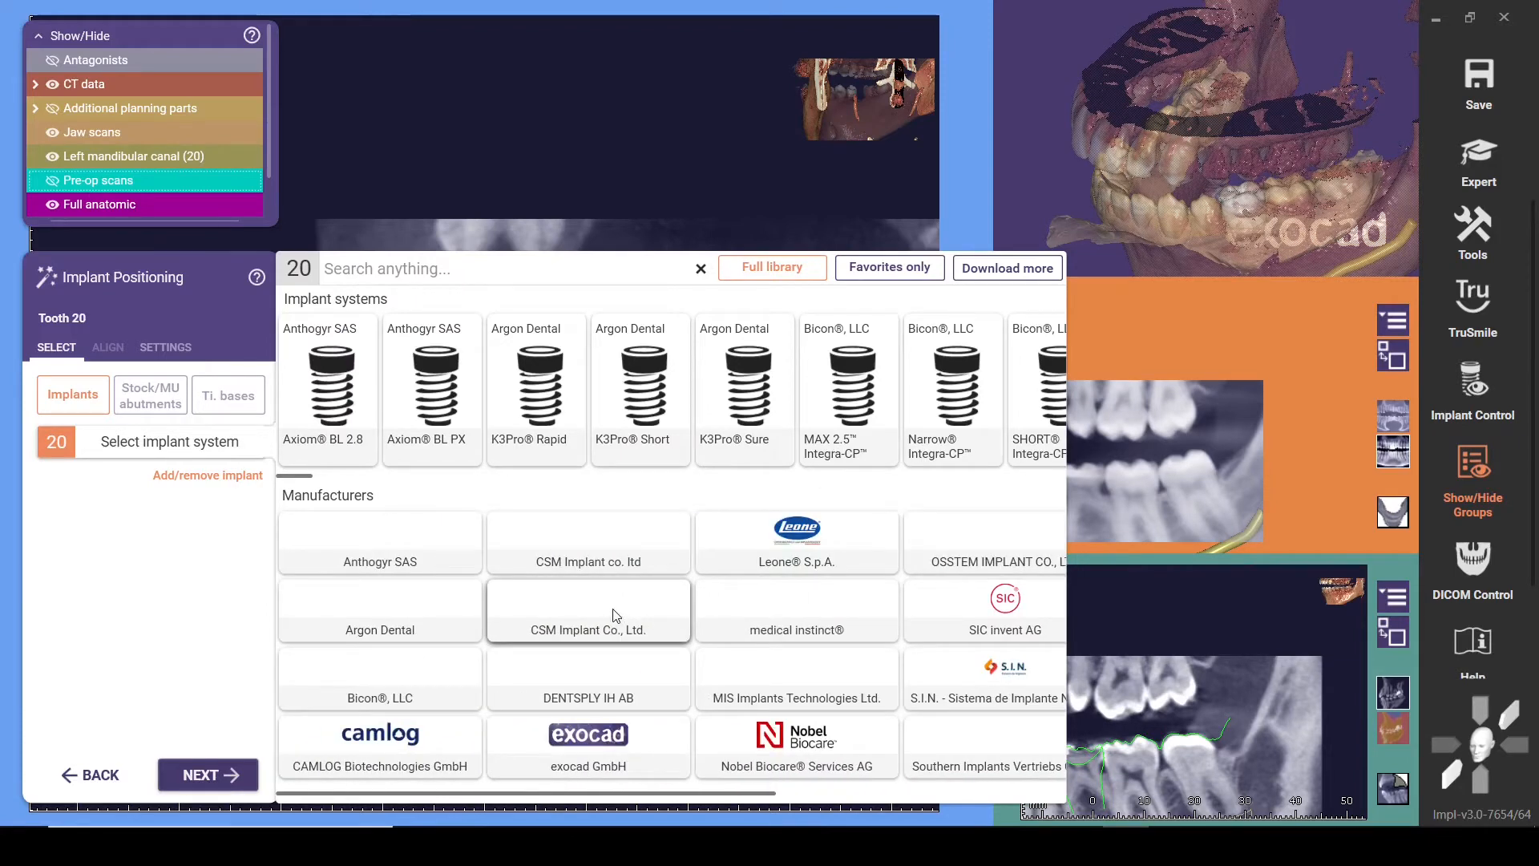
Limit the implant library to favorites, pick the Certain Tapered PREVAIL 3i T3 system, and enlarge the lengthwise CT view to judge the site
left_click(895, 278)
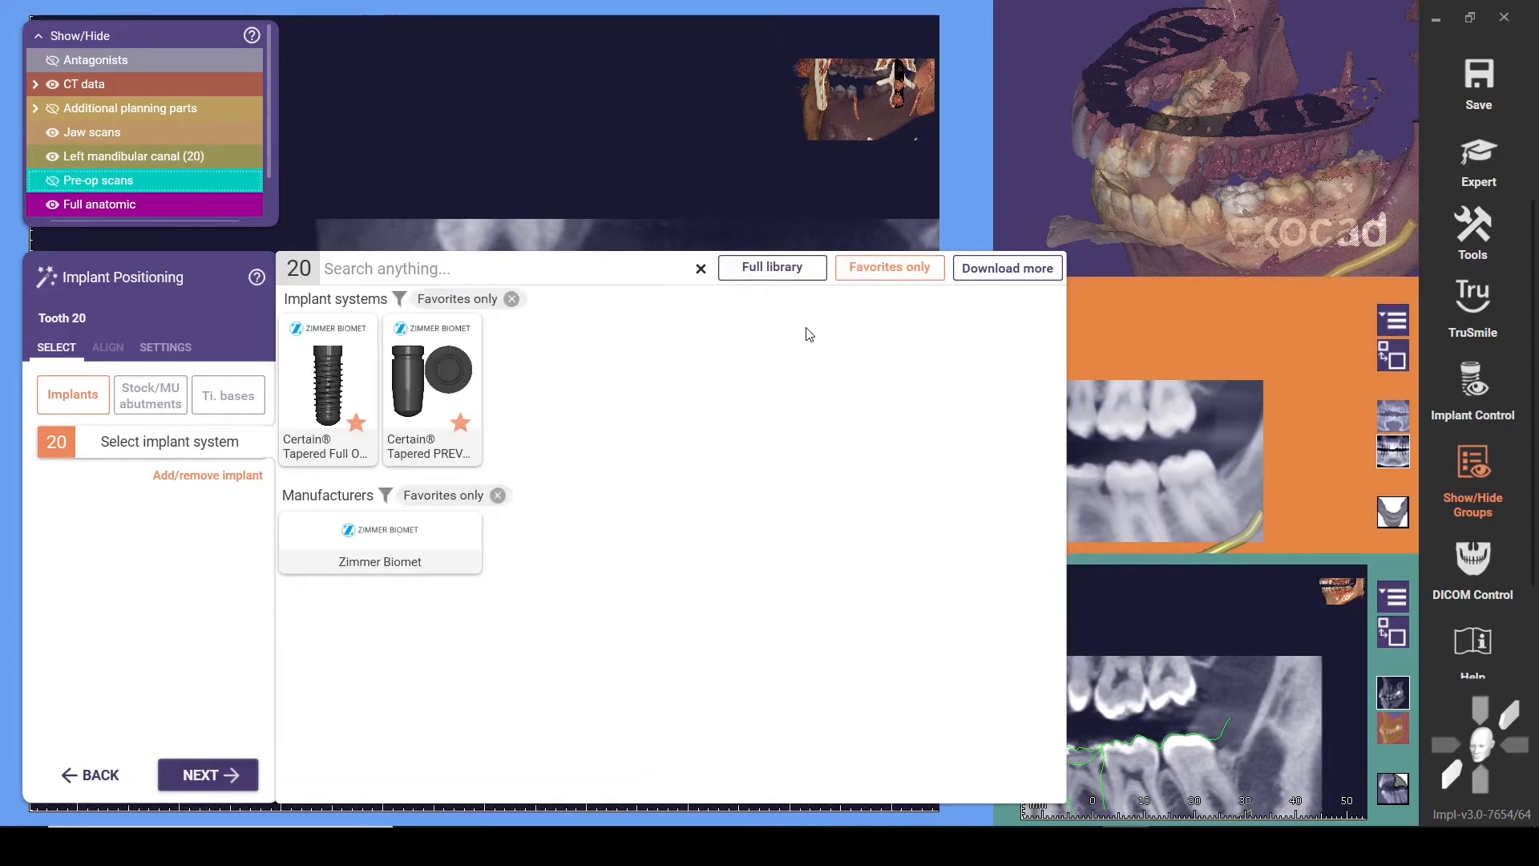
left_click(429, 379)
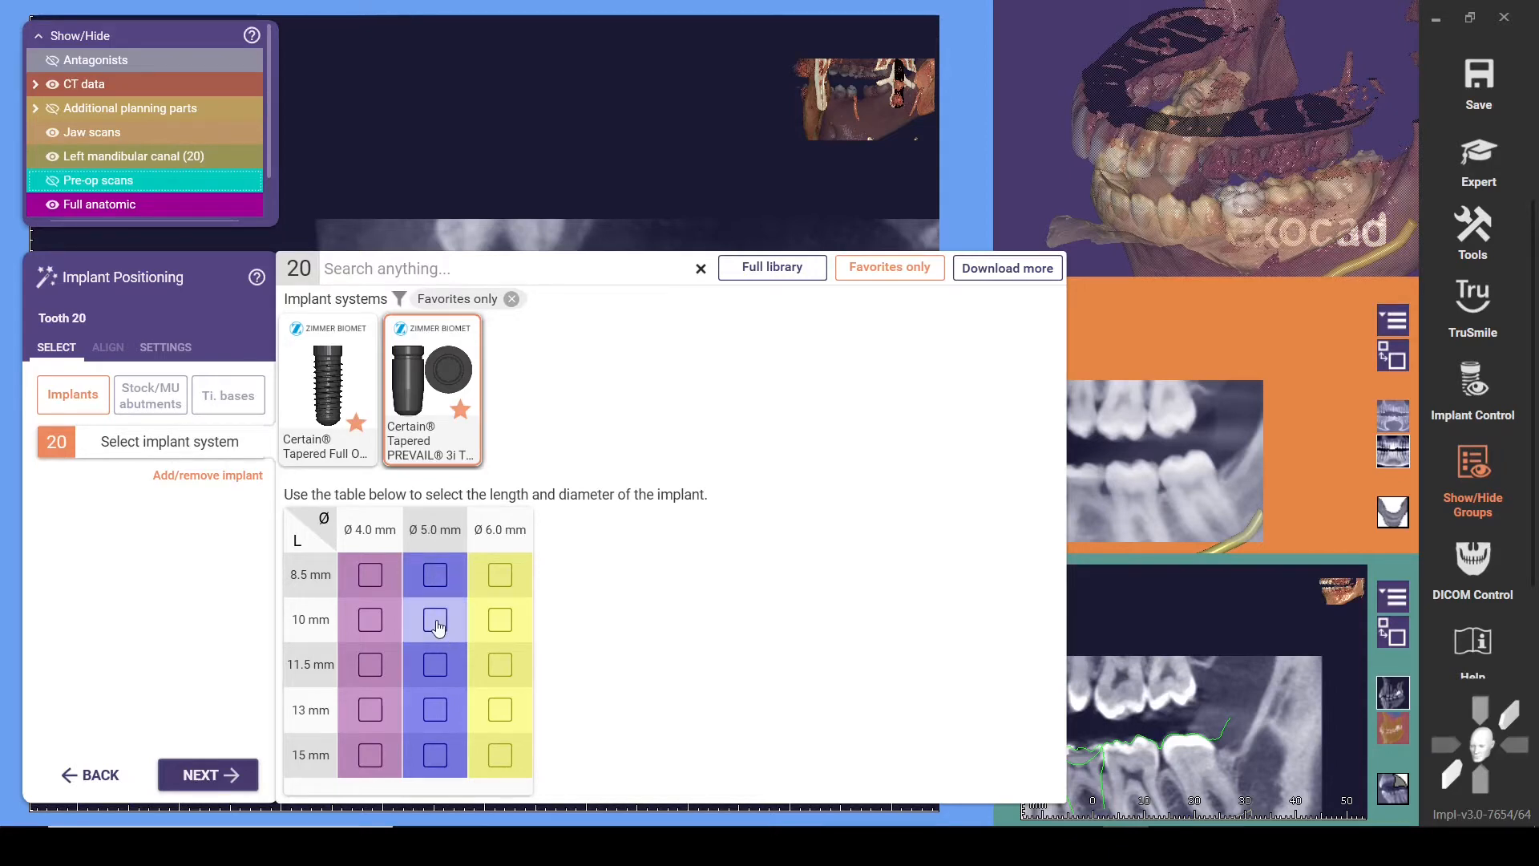
left_click(1394, 639)
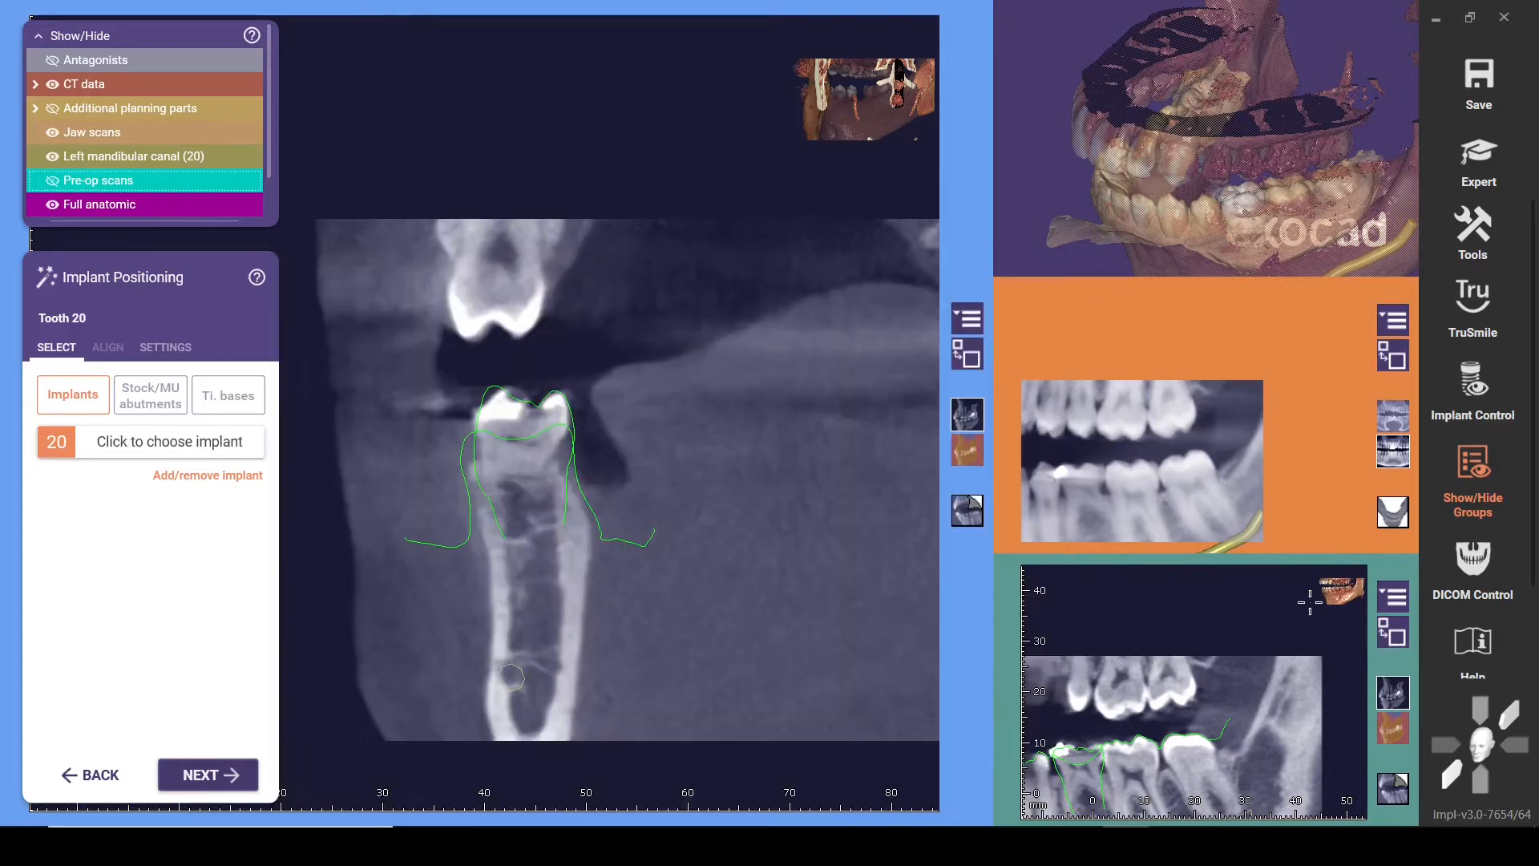
left_click(1392, 639)
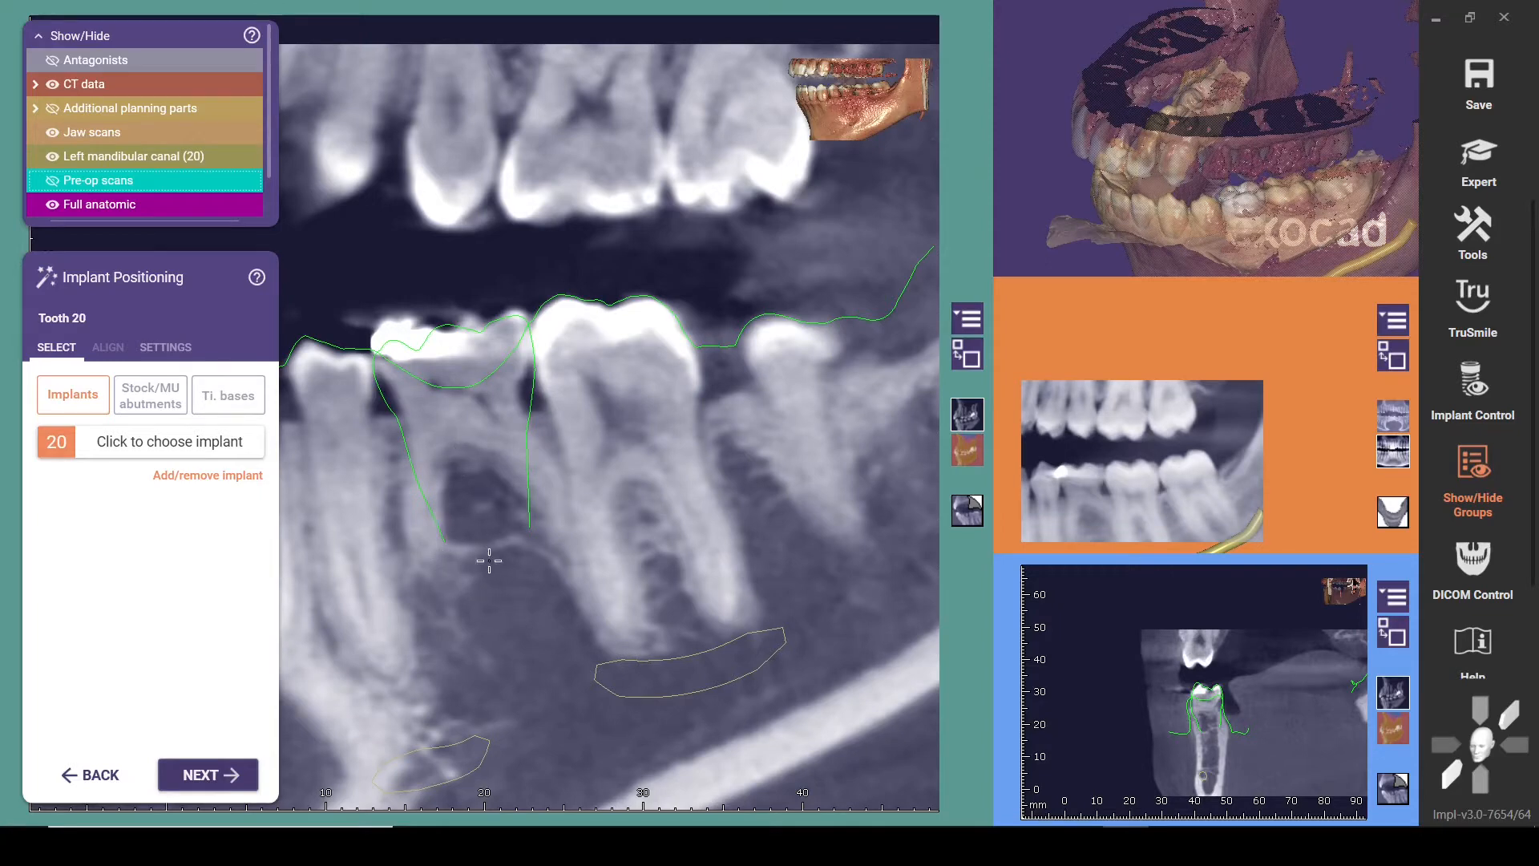
Choose the Ø 5.0 mm, 11.5 mm long Certain Tapered PREVAIL implant for tooth 20 and place it in the CT cross-section
left_click(141, 442)
left_click(433, 445)
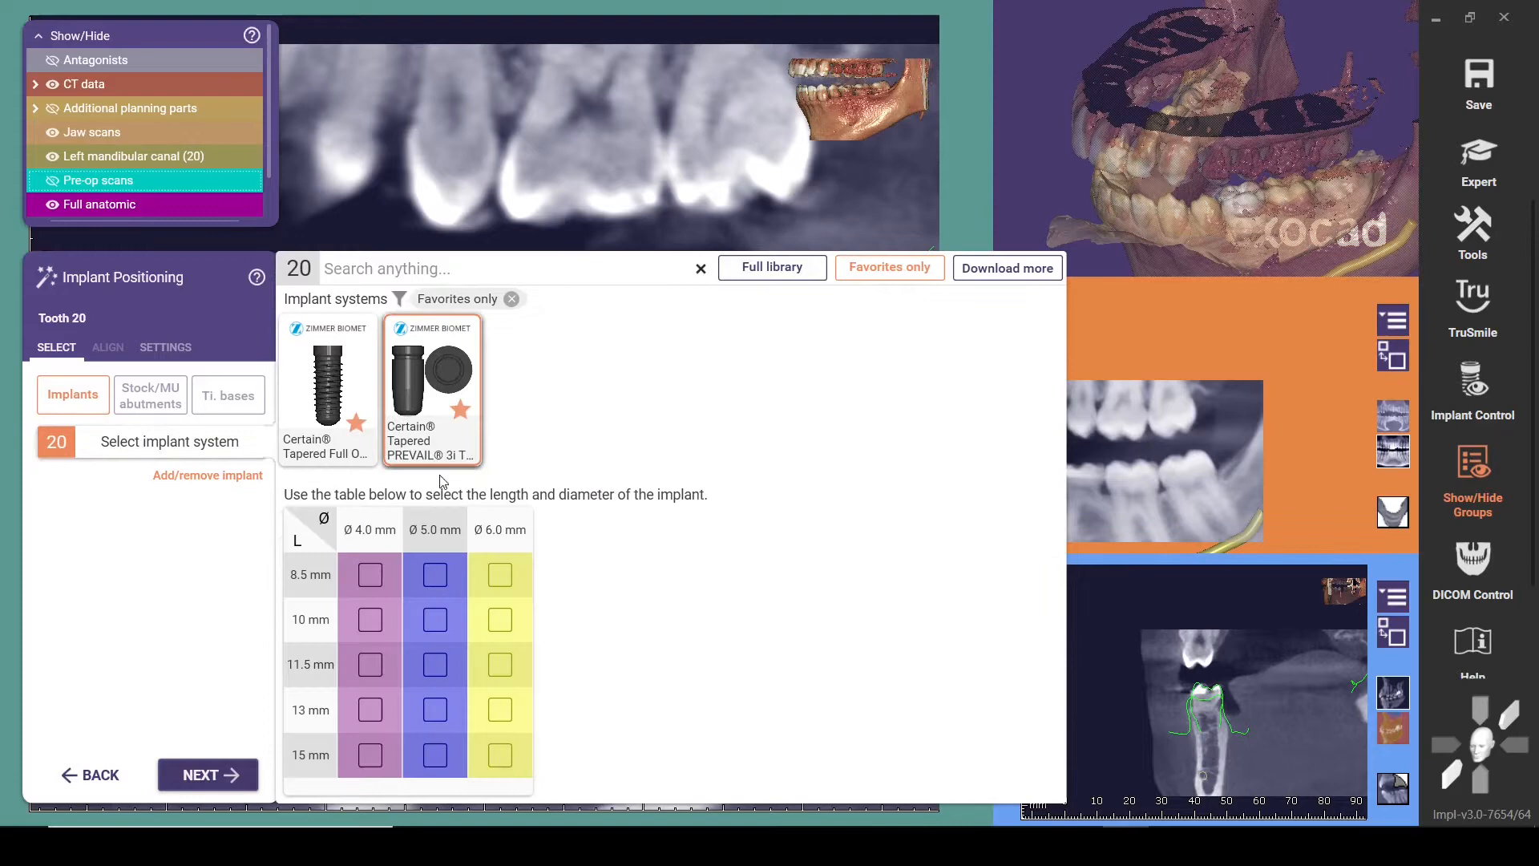
left_click(435, 664)
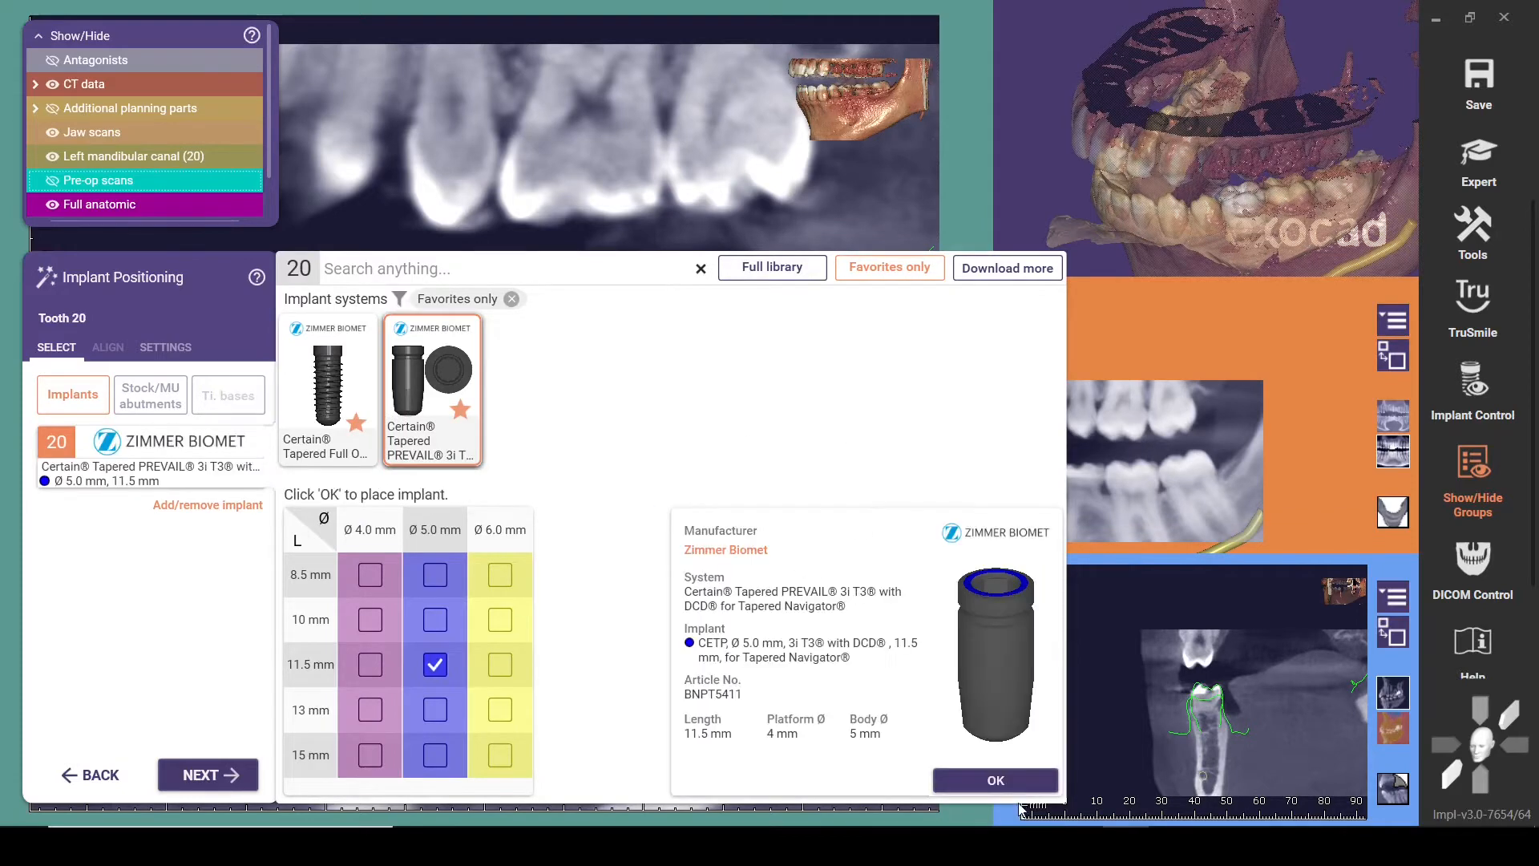
left_click(996, 780)
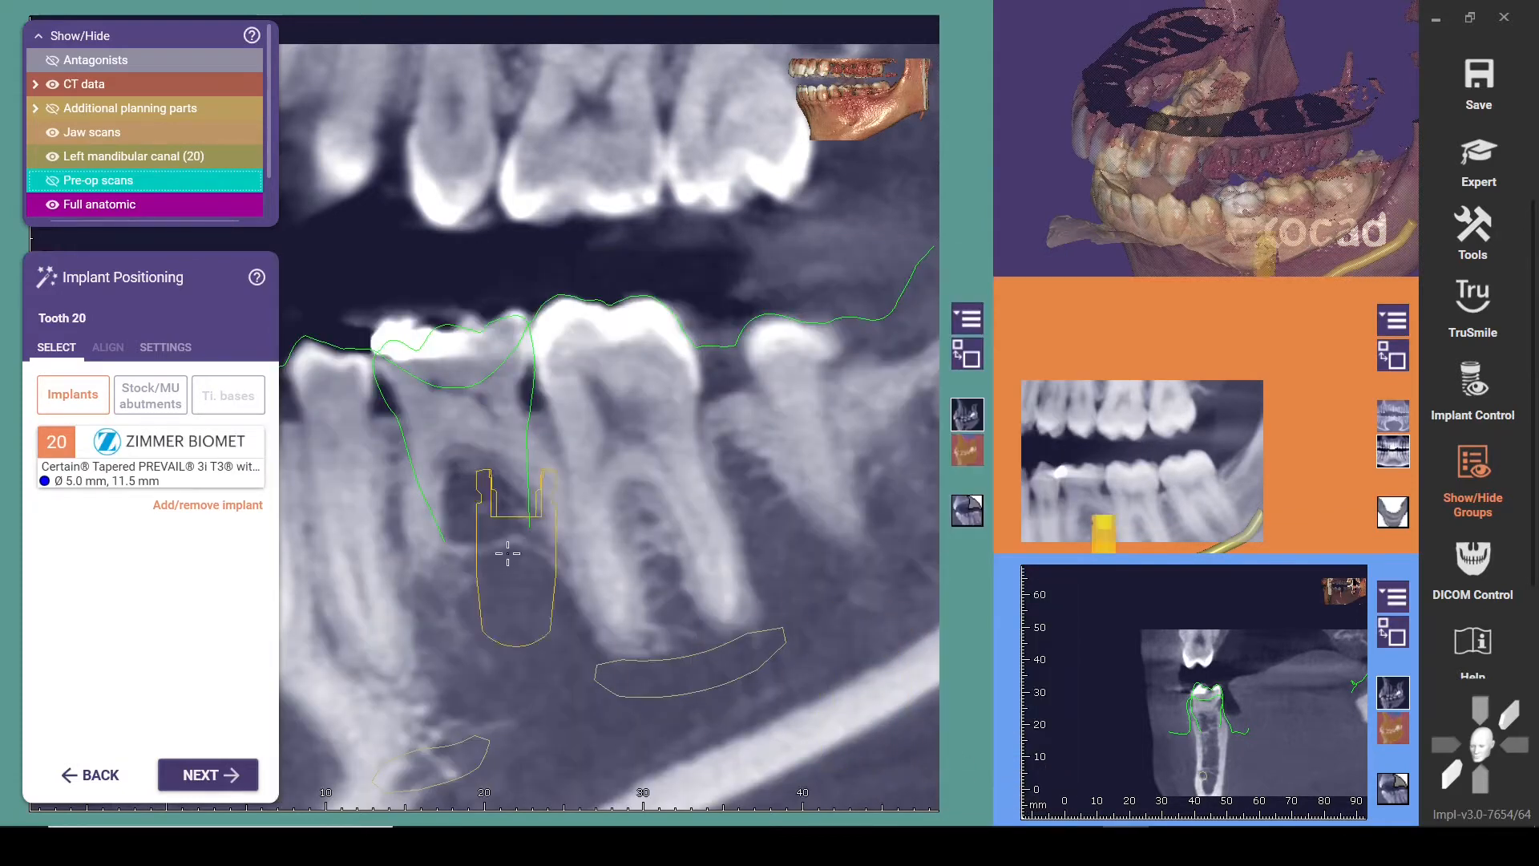
left_click(968, 355)
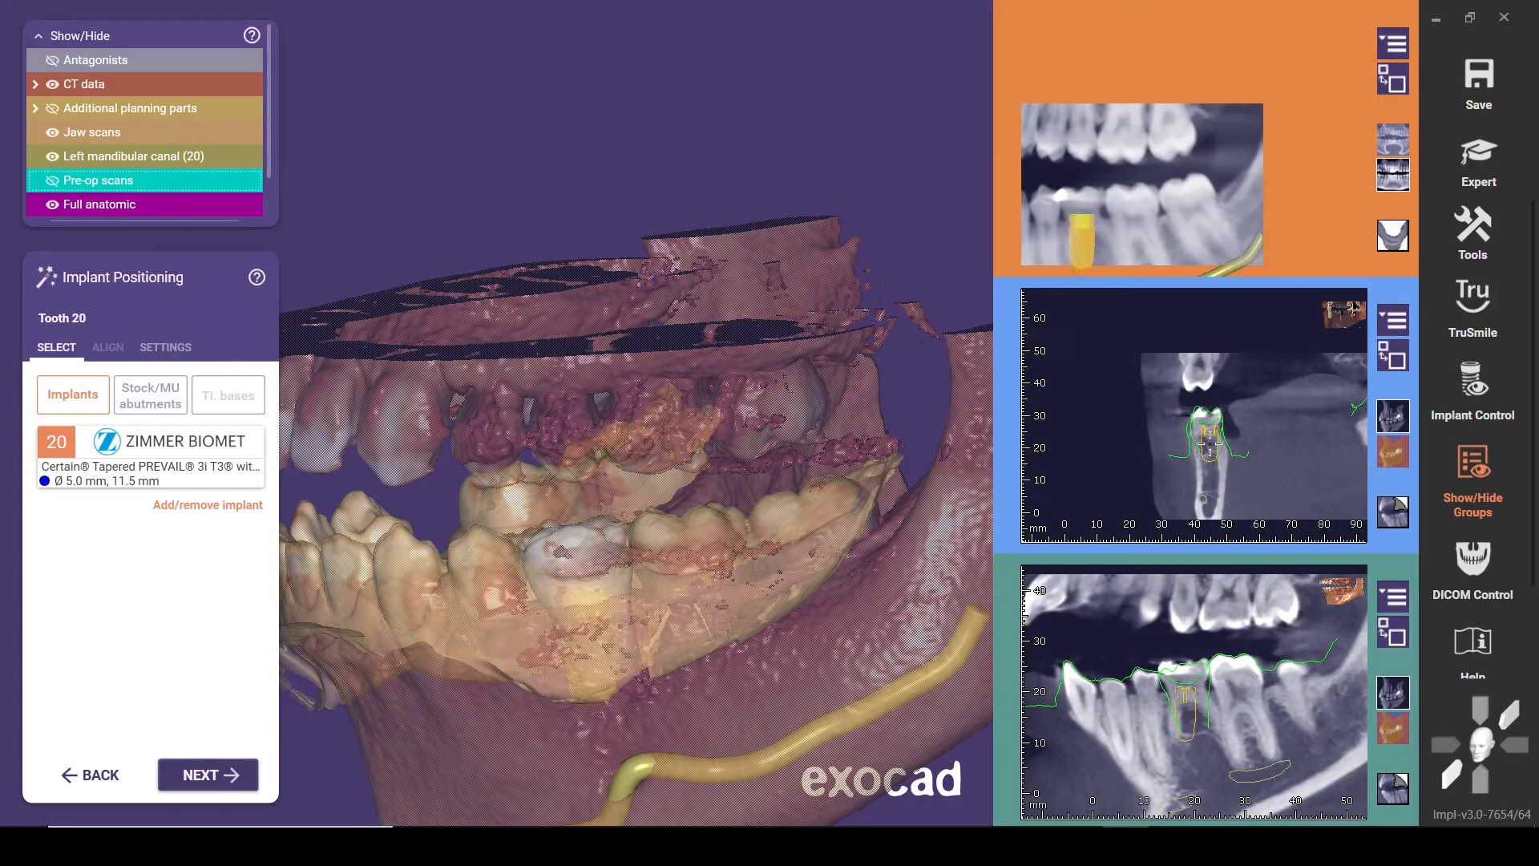
left_click(1211, 458)
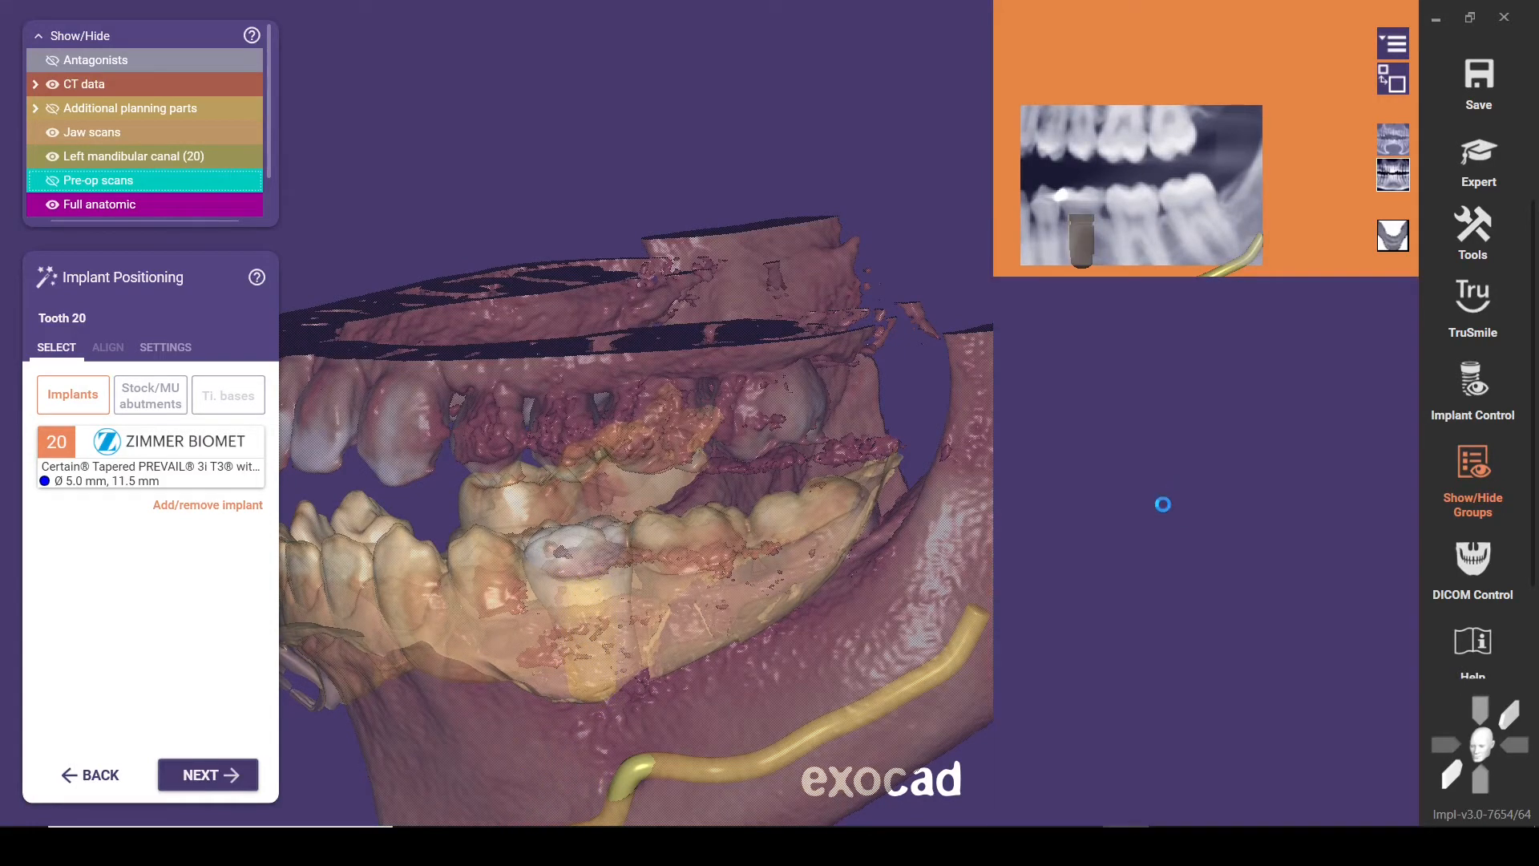
Set the secondary views to include the curve cut view, remove the implant axial view, and keep panorama and implant cross
left_click(1478, 387)
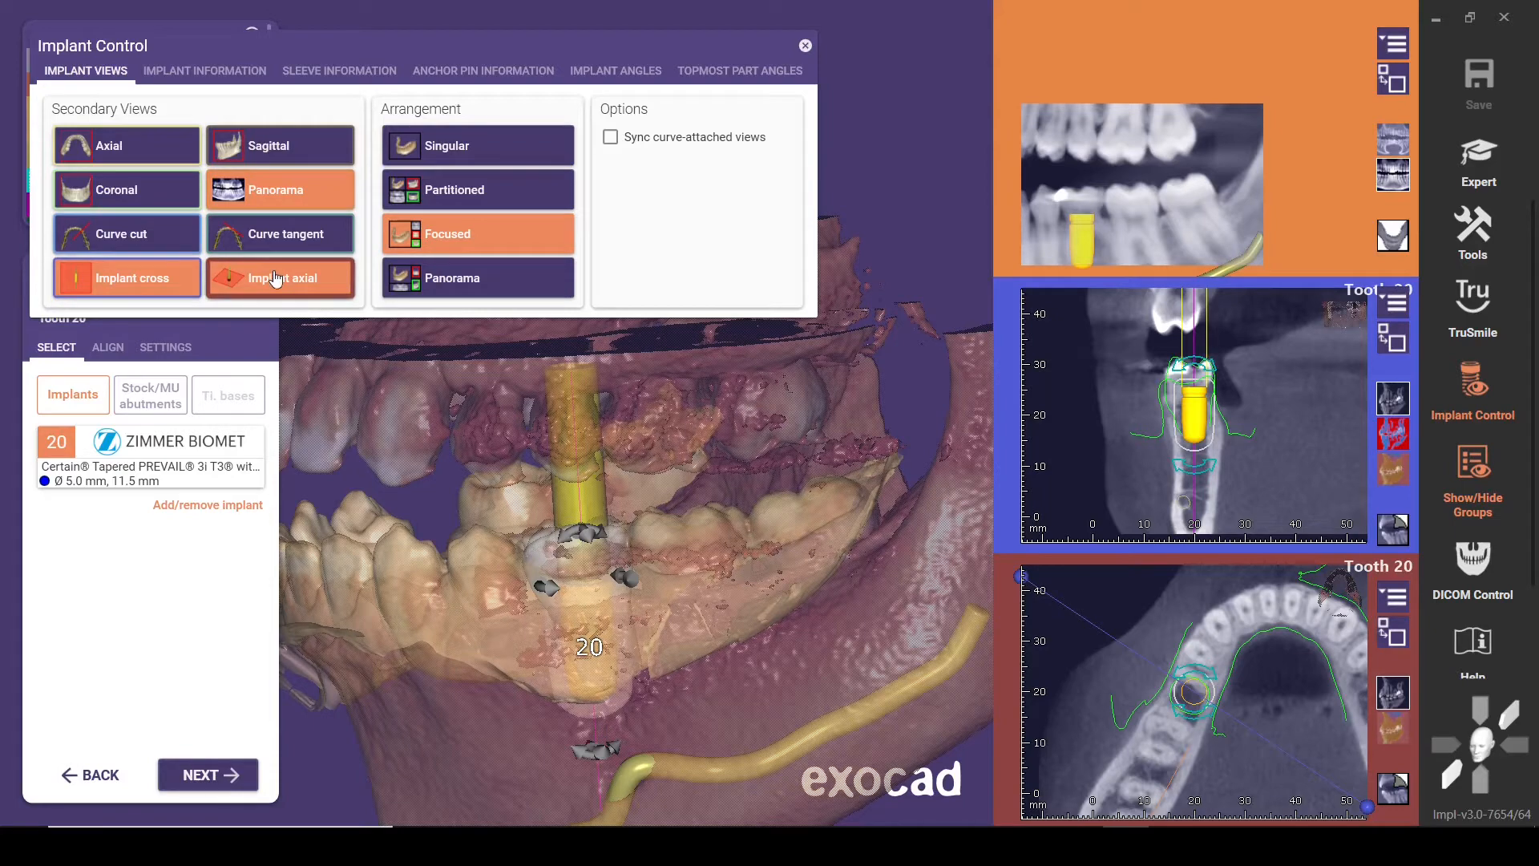
left_click(805, 45)
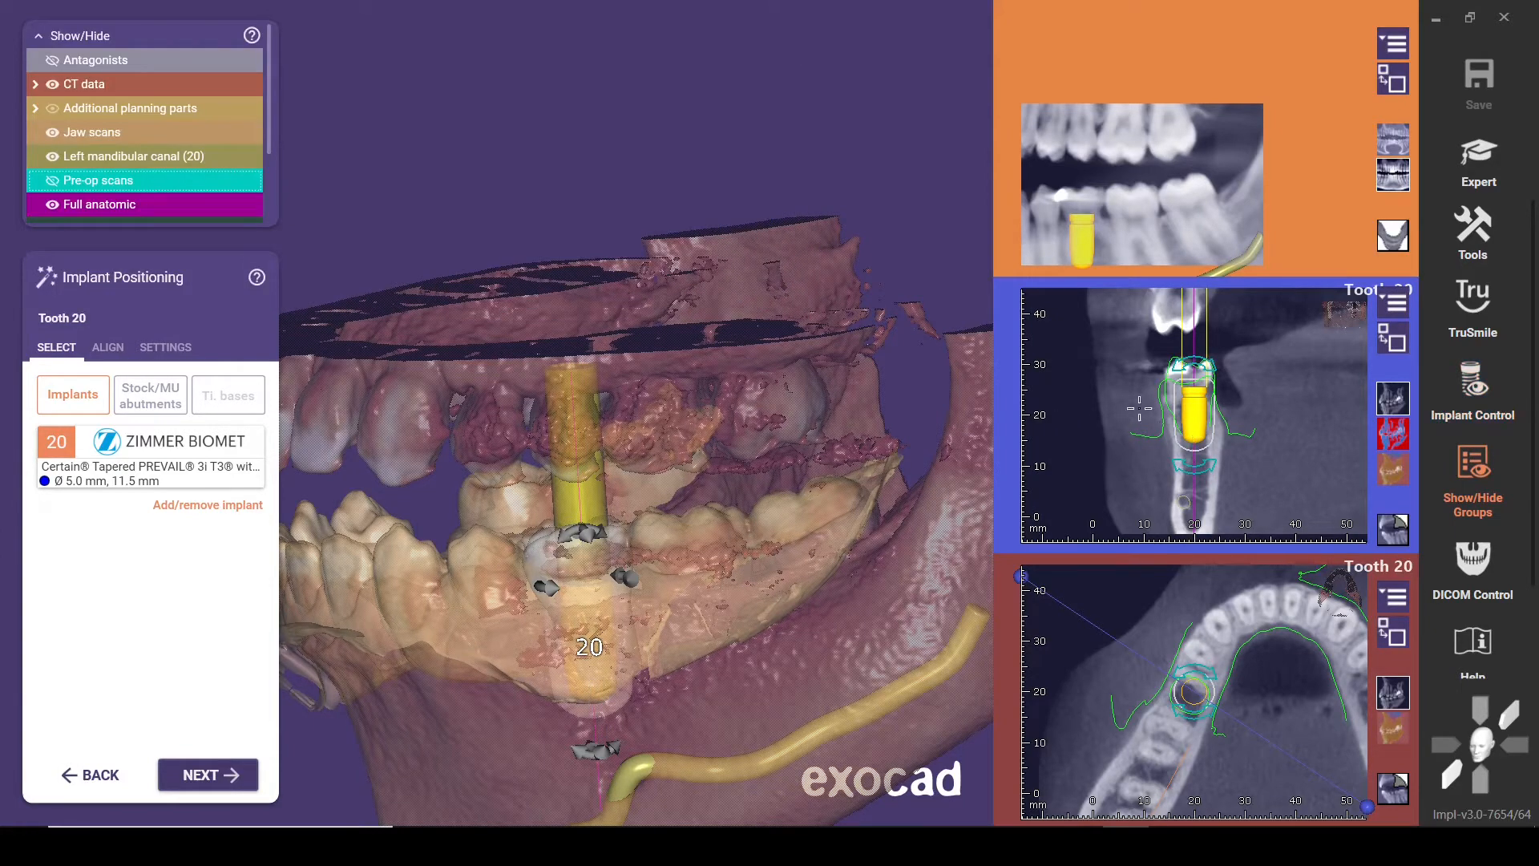
left_click(1478, 378)
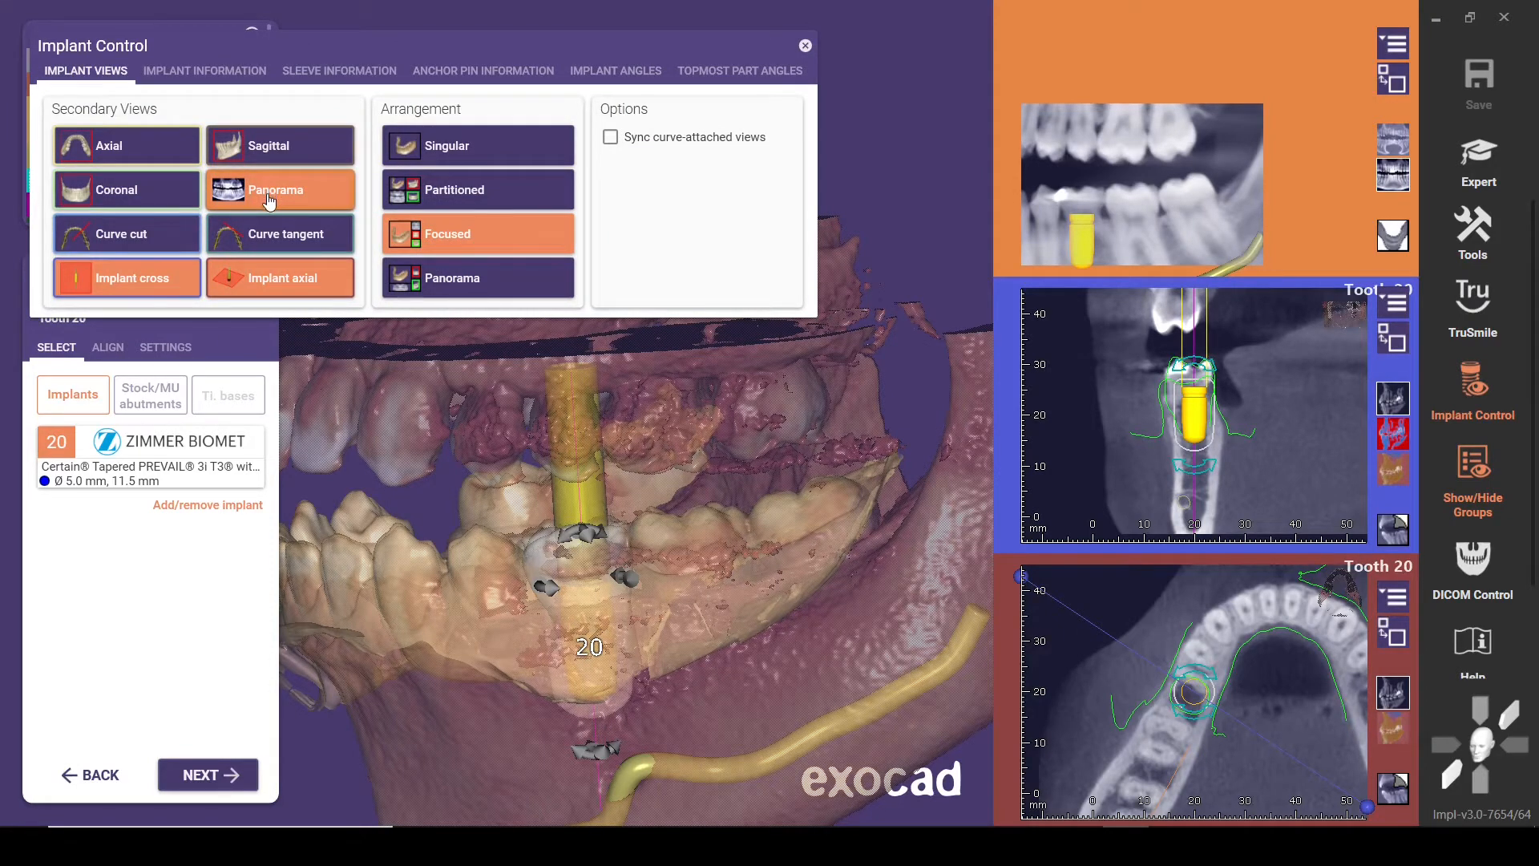
left_click(122, 234)
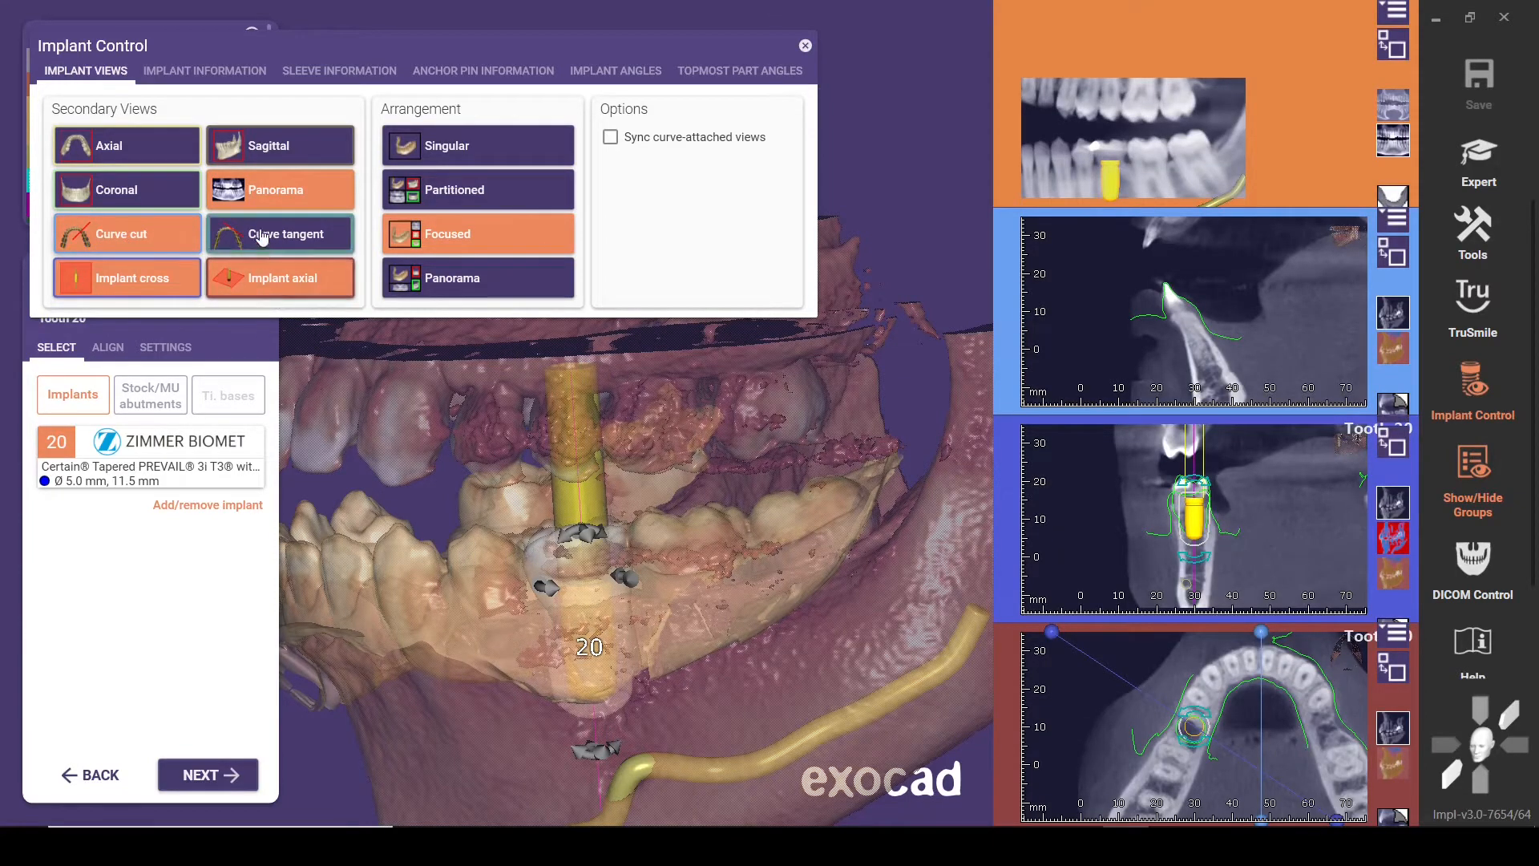
left_click(268, 200)
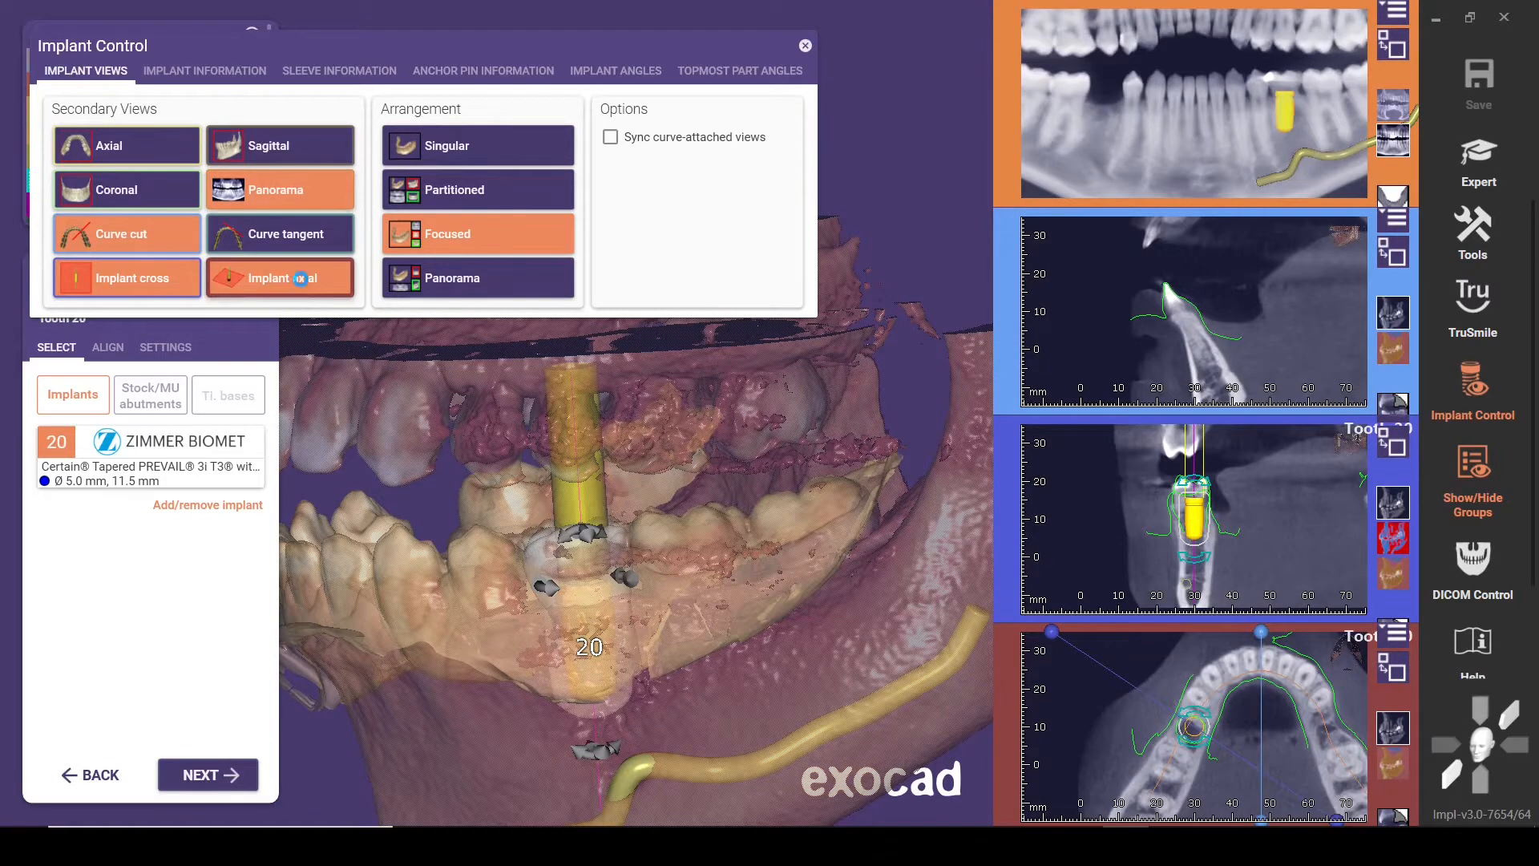
left_click(295, 289)
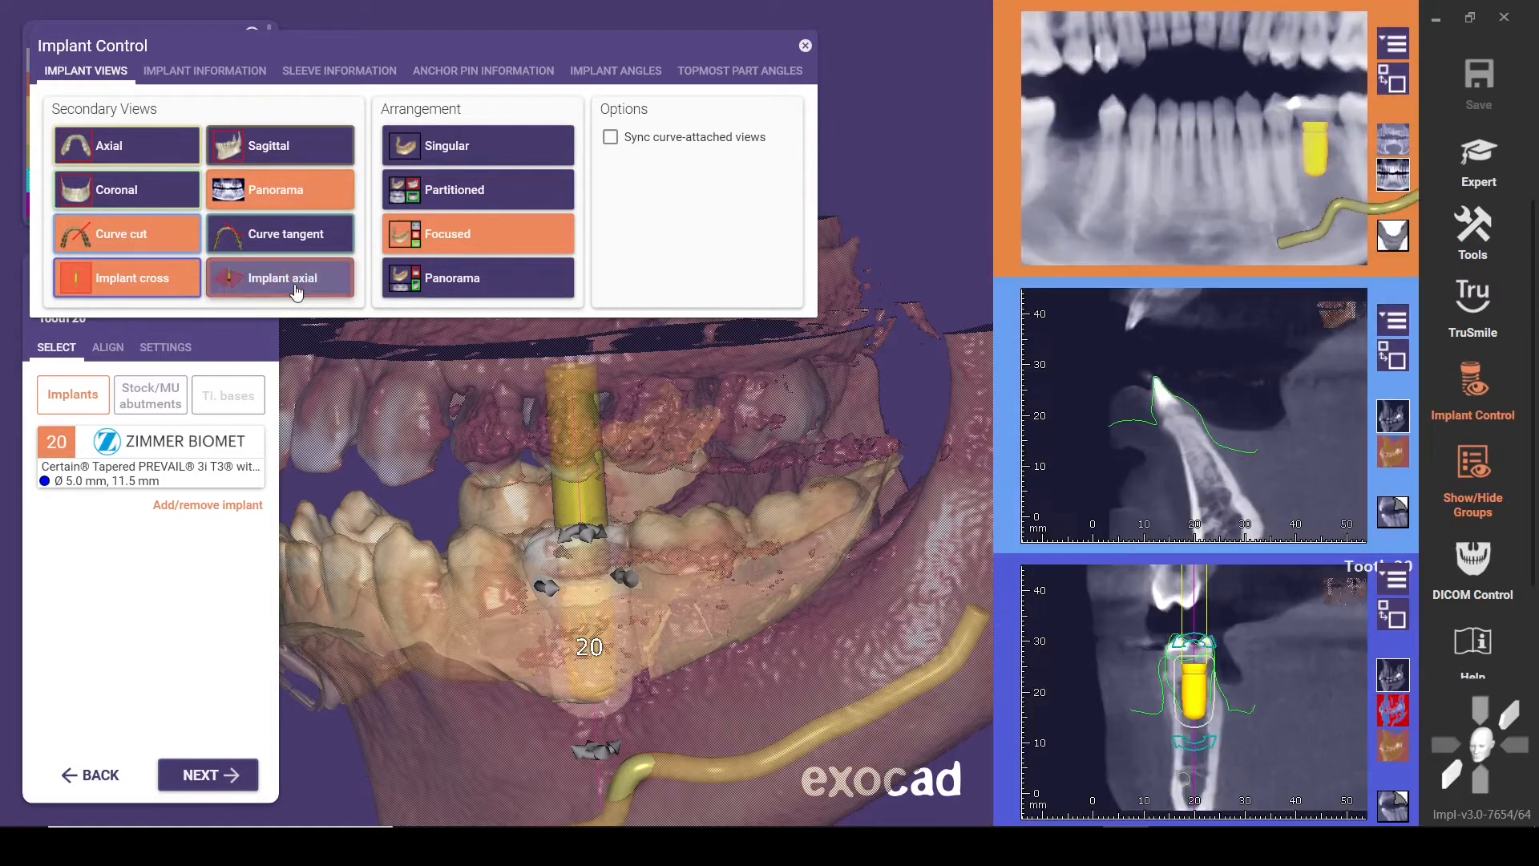
left_click(805, 46)
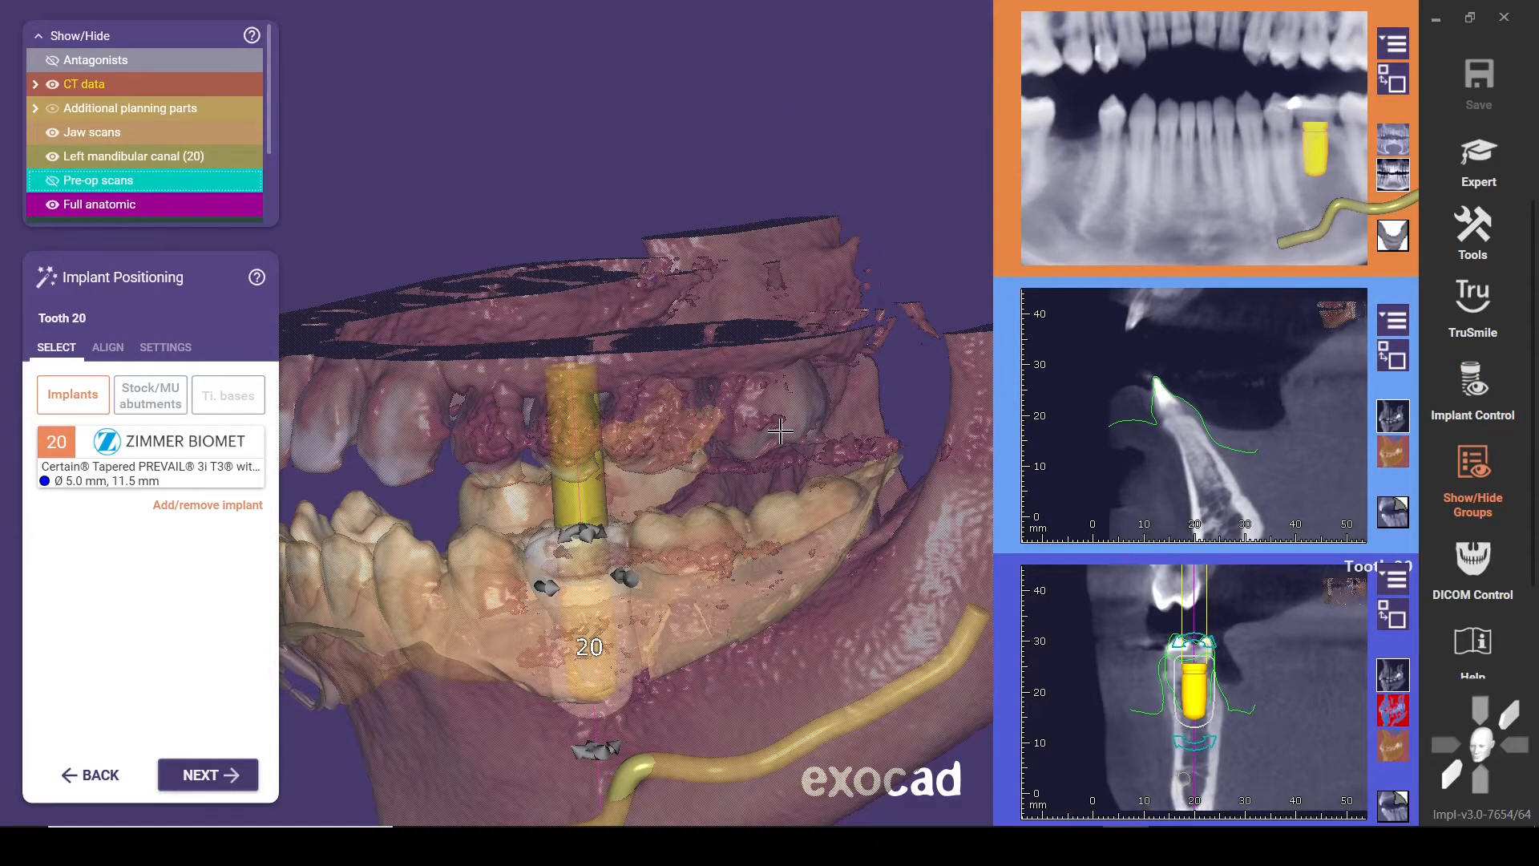
Hide the CT data in the 3D view and inspect the tooth 20 implant within the lower jaw scan from above
right_click_drag(593, 633, 722, 568)
scroll(721, 568, "up", 3)
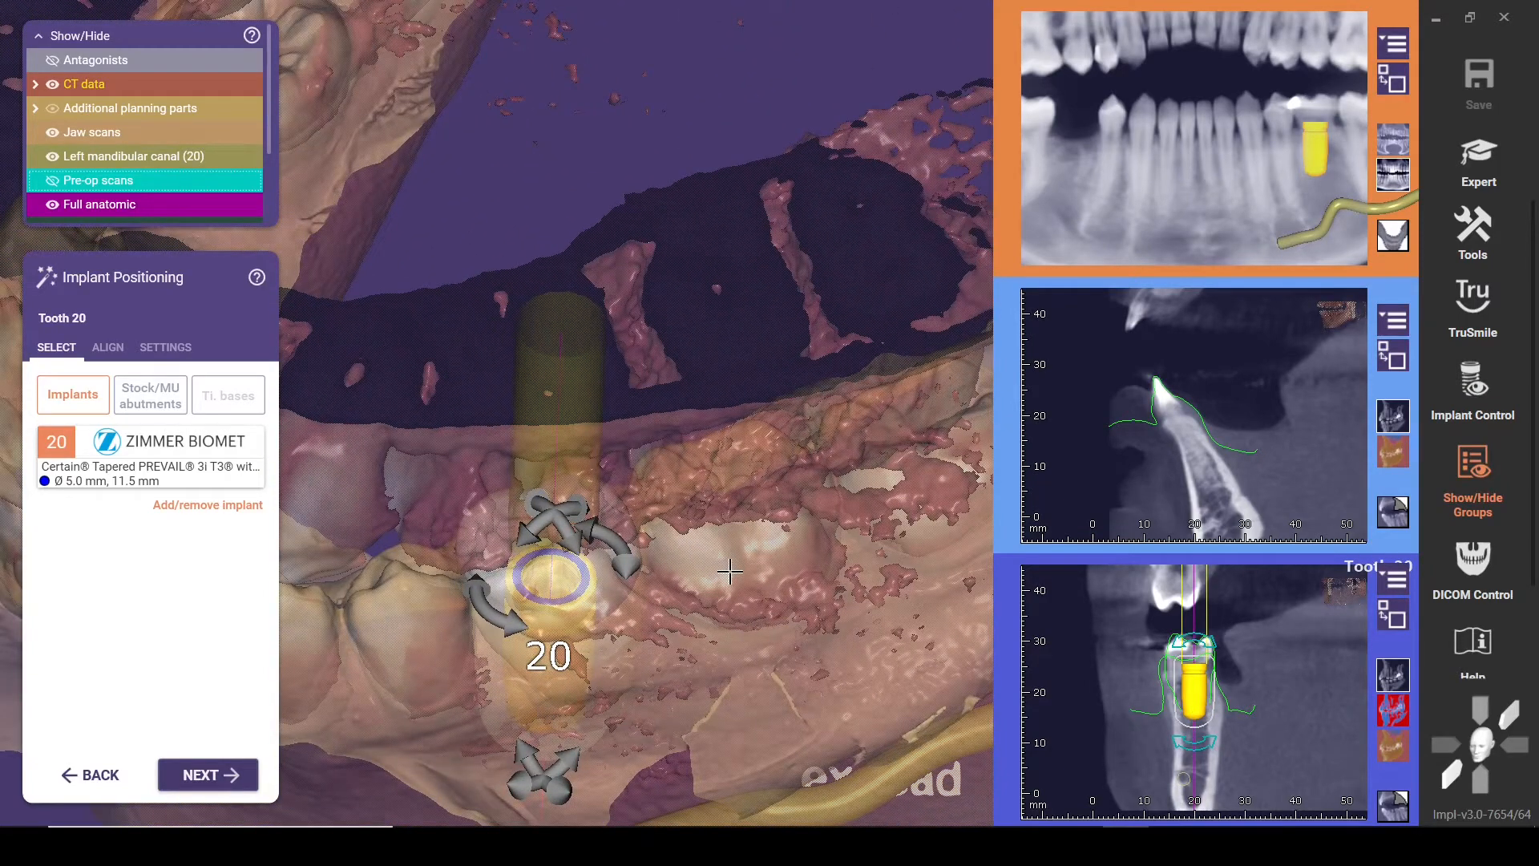
right_click_drag(730, 572, 734, 566)
middle_click(724, 534, "ctrl")
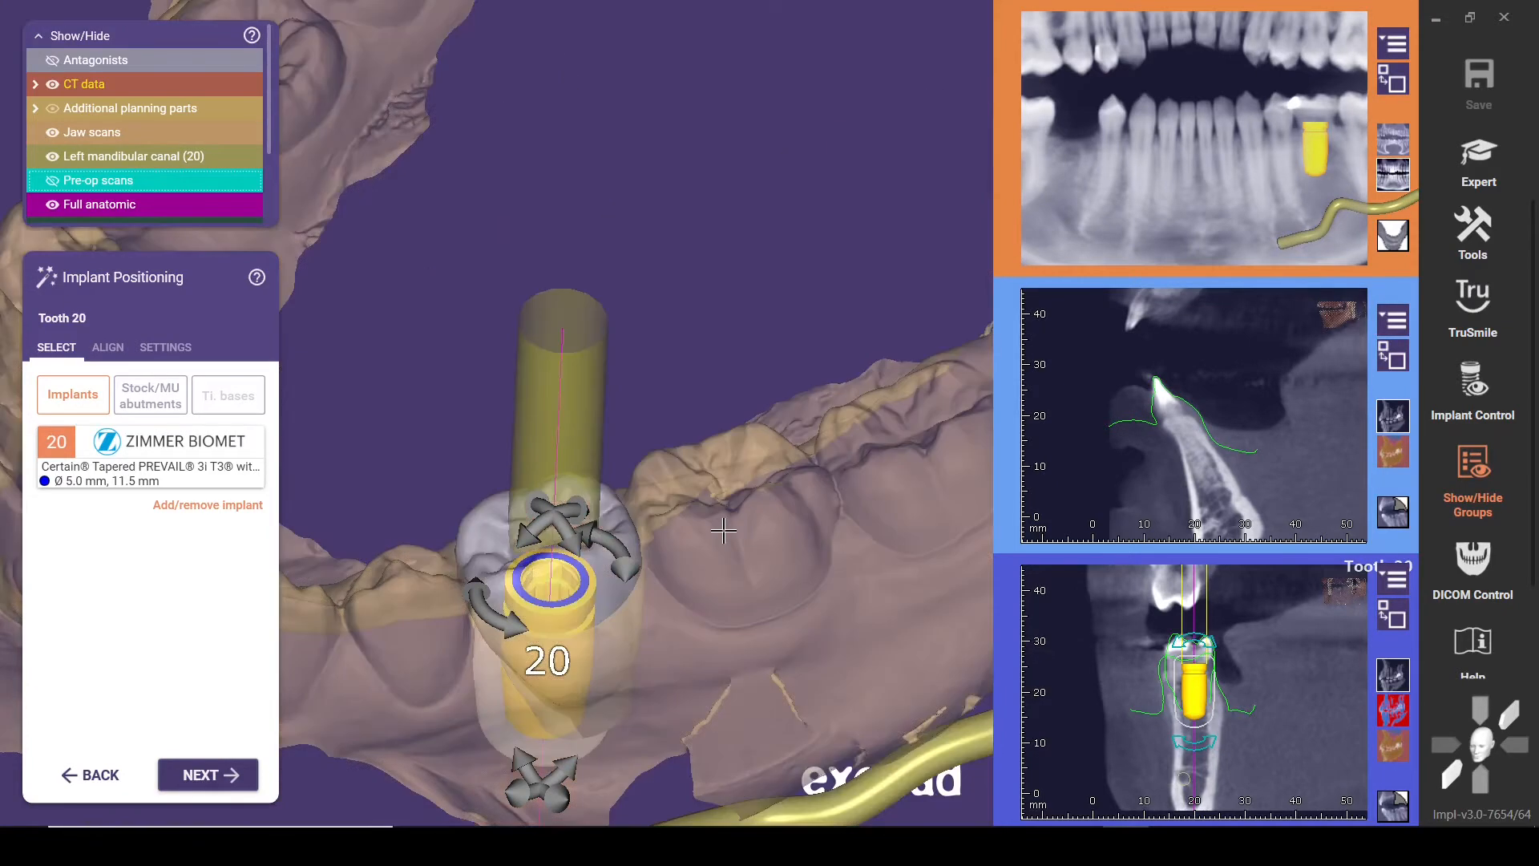
scroll(724, 534, "down", 3)
right_click_drag(724, 533, 921, 618)
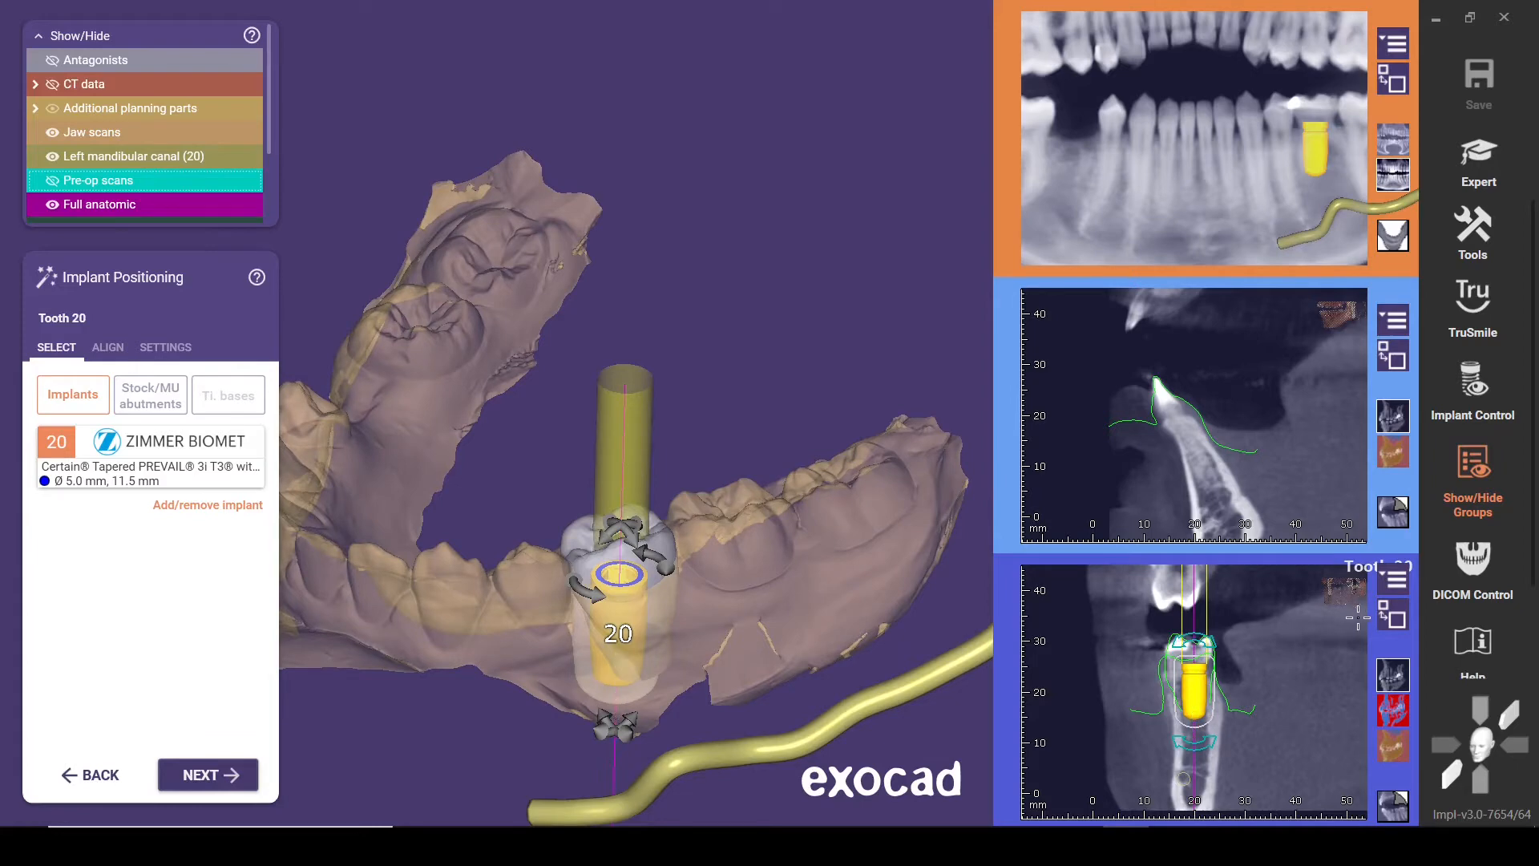
Check the implant in rotated cross-sections and enlarge the tooth 20 implant cross view into the main window
scroll(1194, 691, "down", 10)
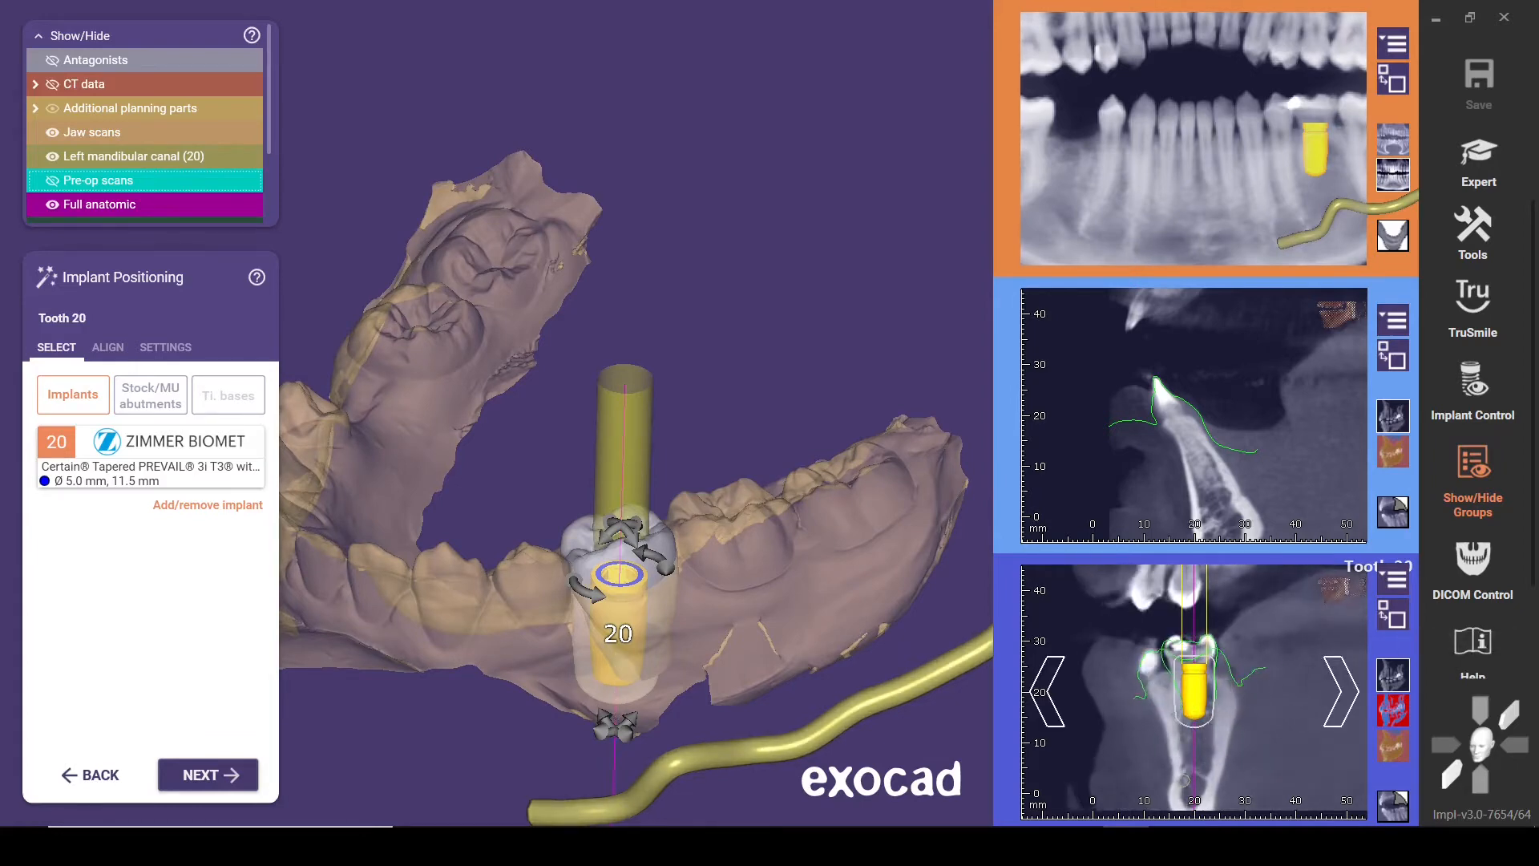
scroll(1194, 691, "down", 8)
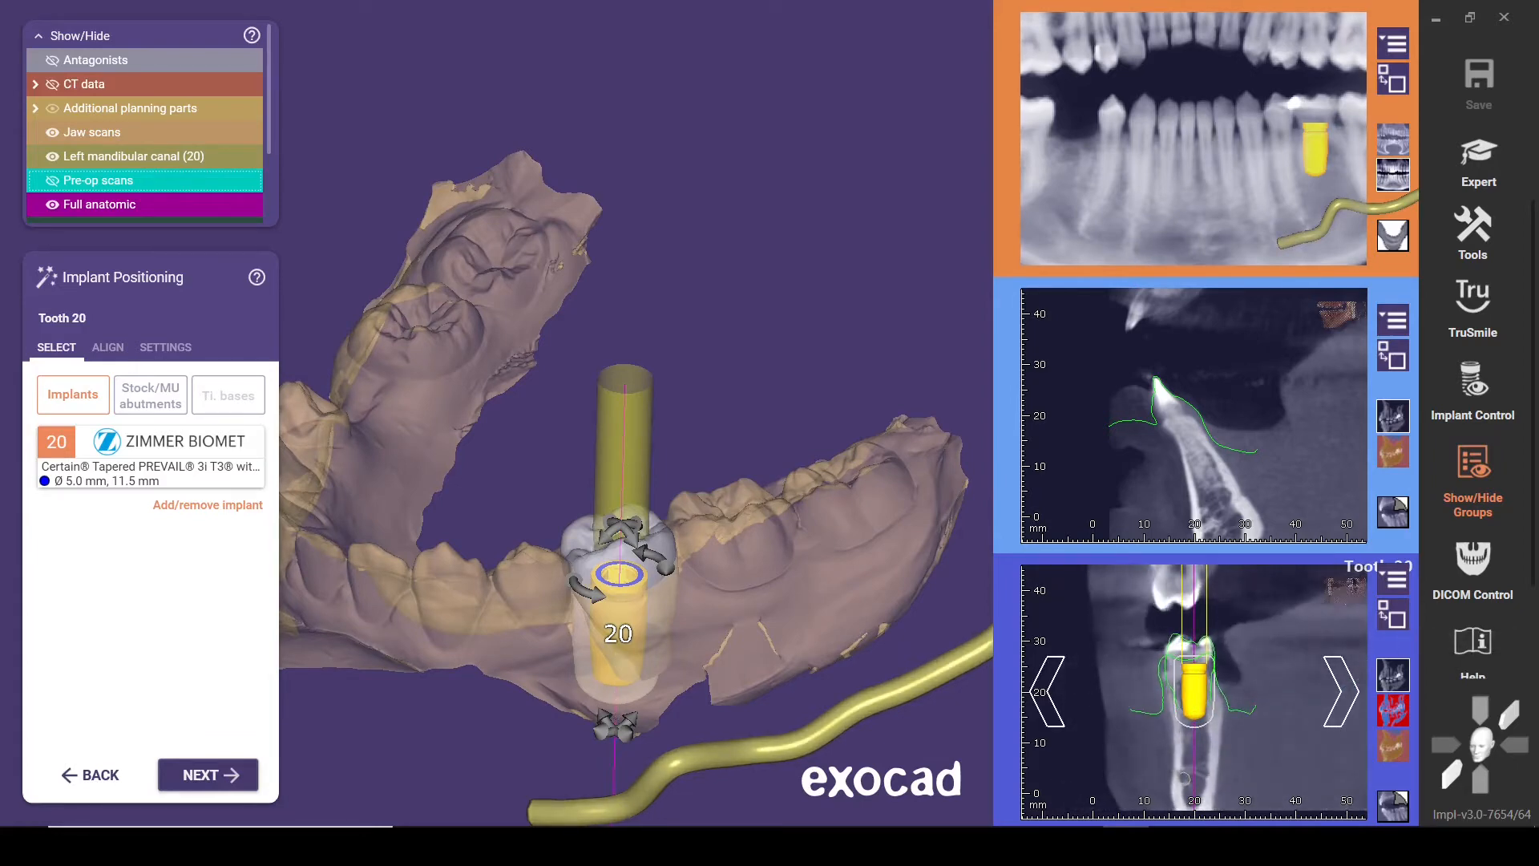
right_click_drag(1315, 630, 1367, 630)
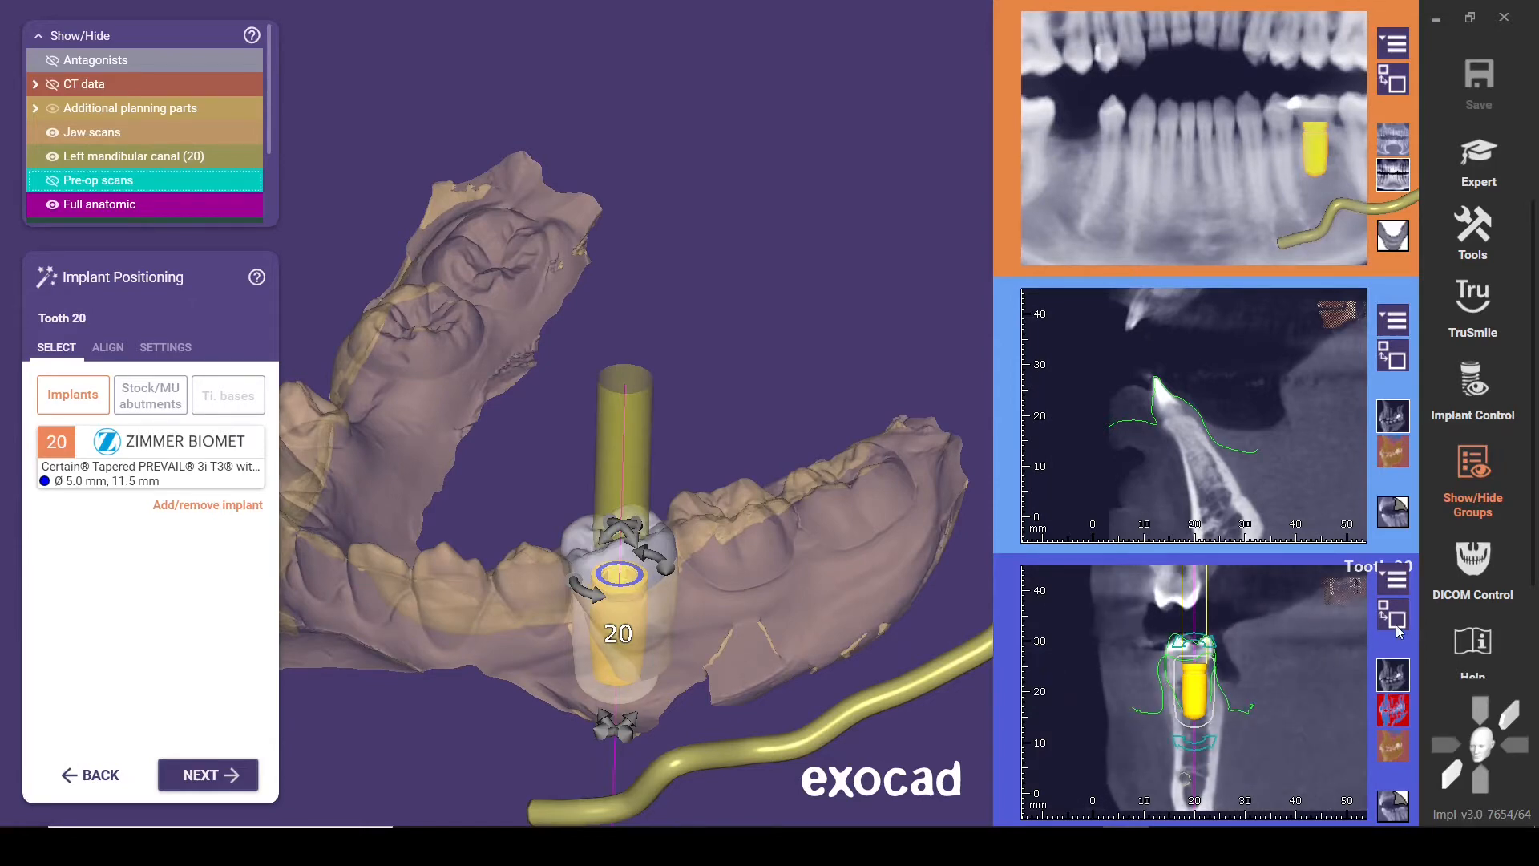
left_click(1395, 625)
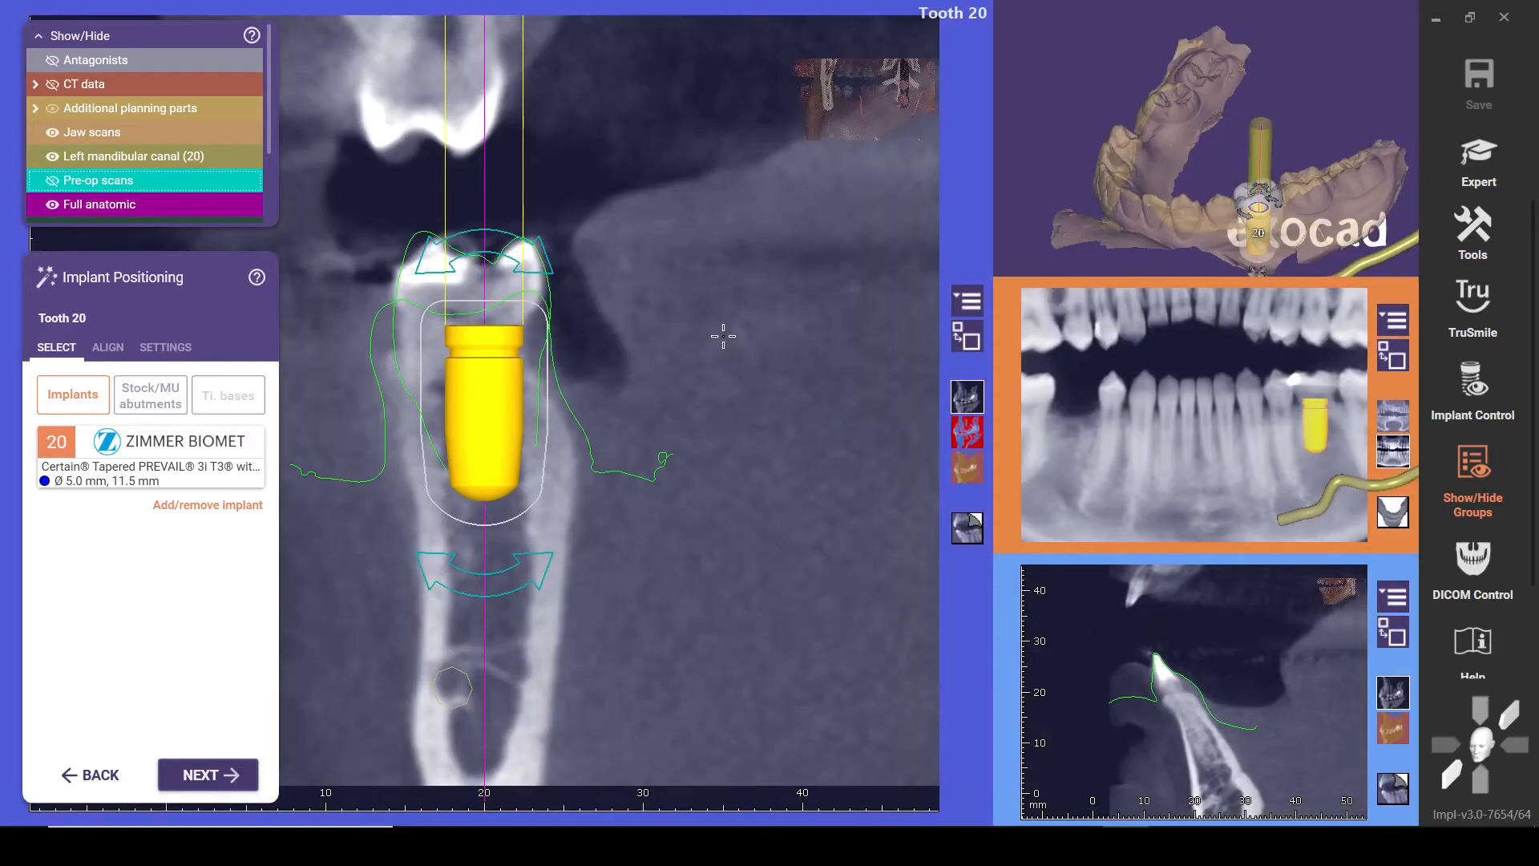
mouse_move(719, 338)
right_mouse_down()
mouse_move(745, 338)
mouse_move(718, 339)
right_mouse_up()
Lower the tooth 20 implant about 3 mm into the bone, trying sideways offsets before centring it between the cortical plates
left_click_drag(518, 391, 506, 473)
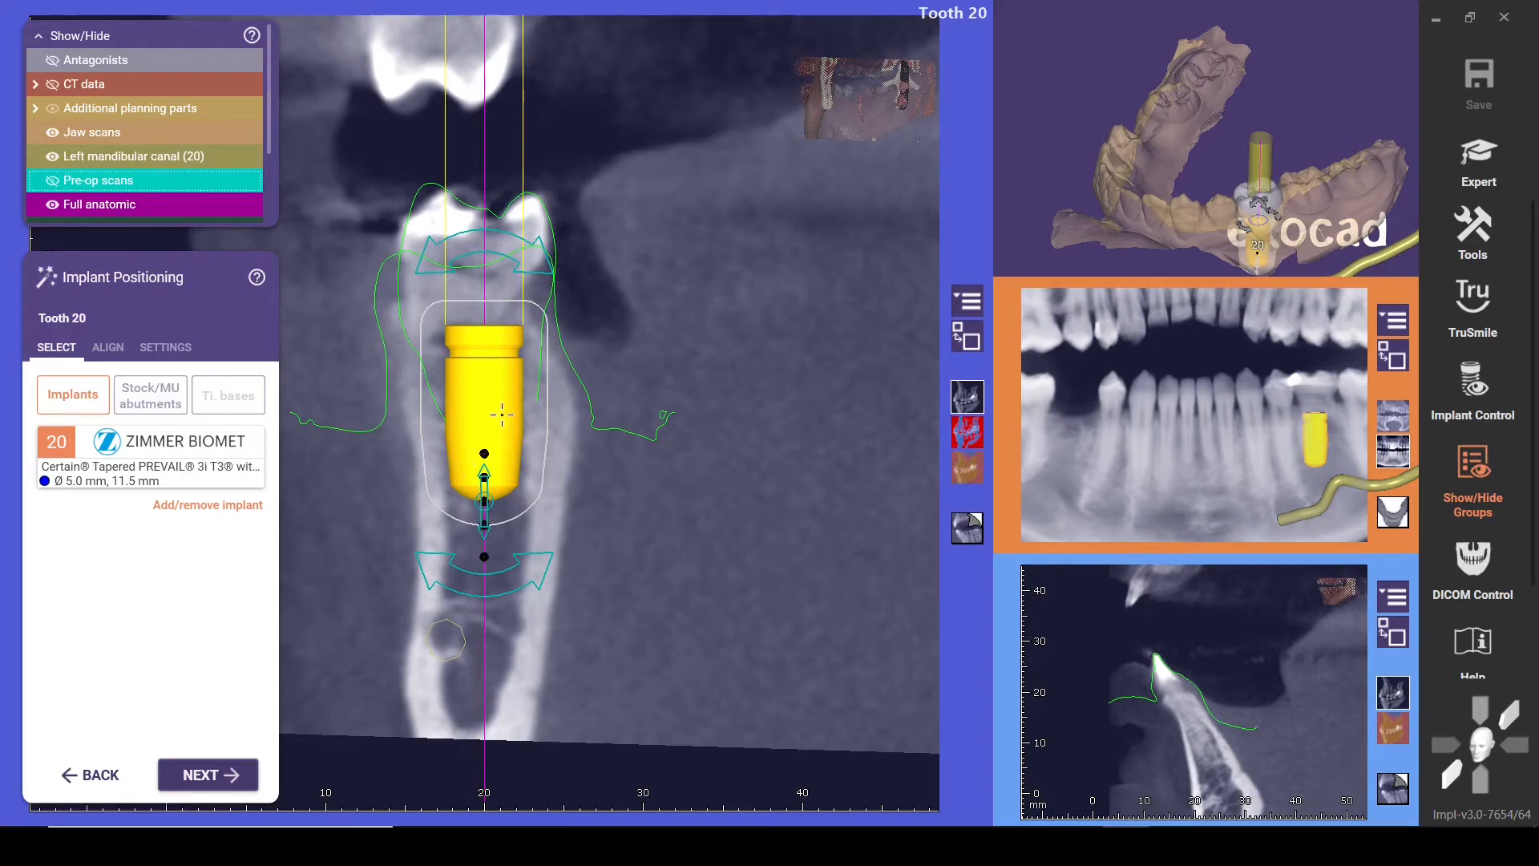
left_click_drag(502, 414, 486, 414)
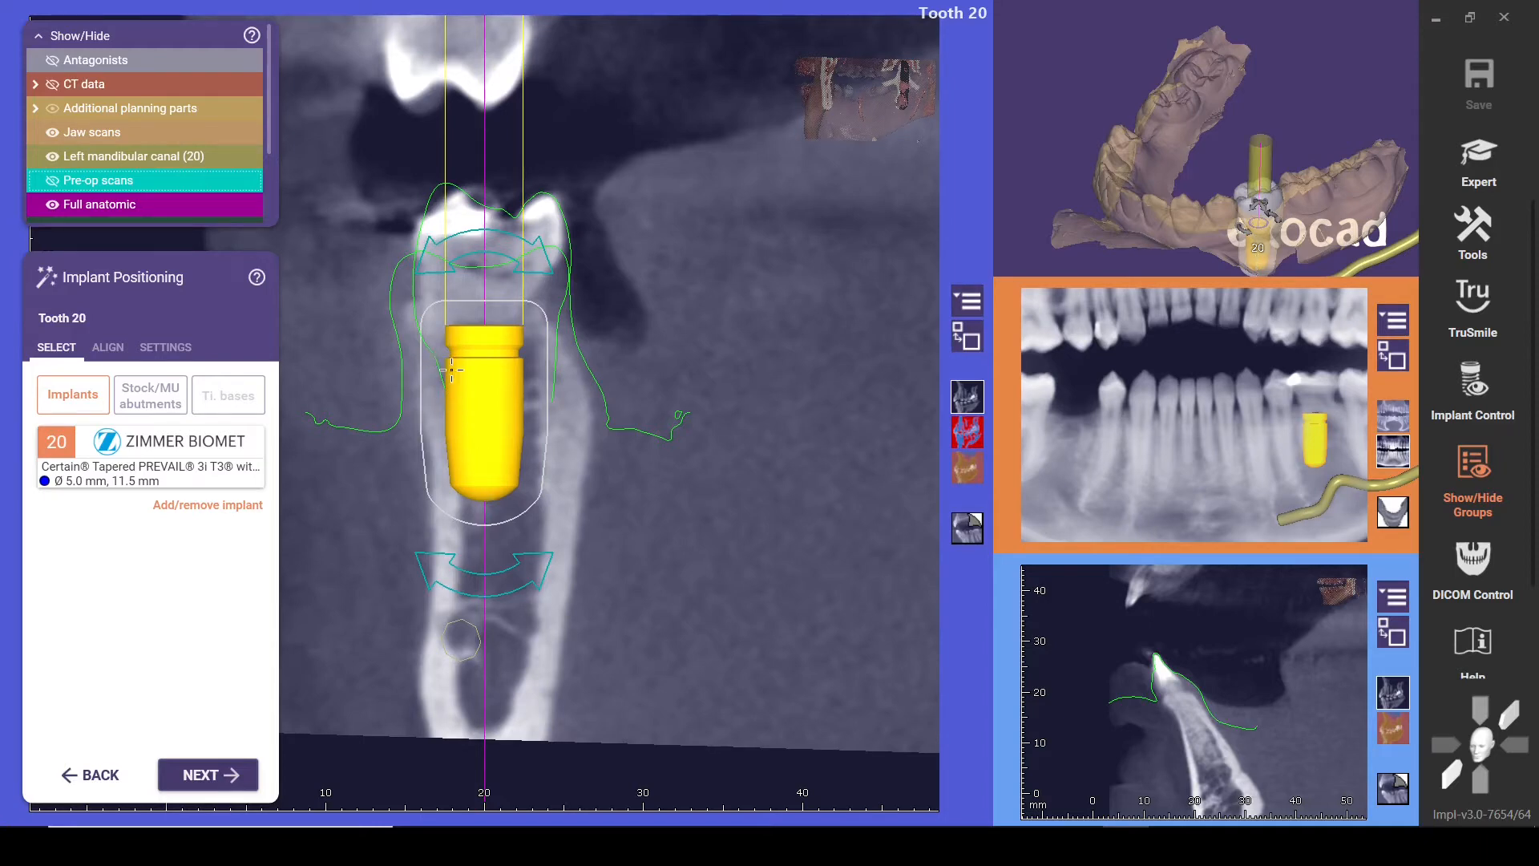
left_click_drag(453, 387, 494, 390)
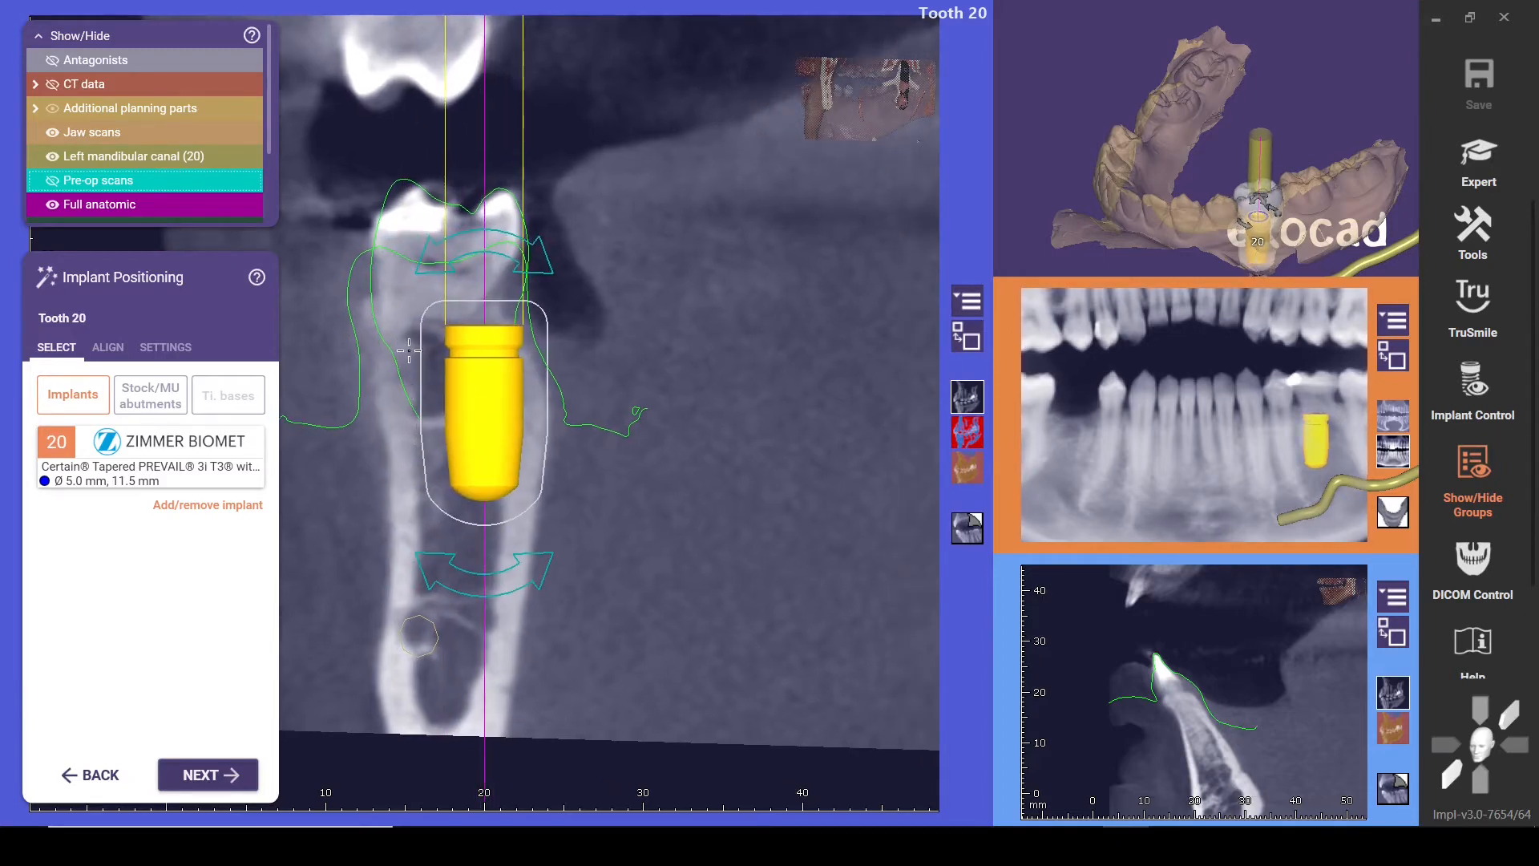
mouse_move(491, 406)
left_mouse_down()
mouse_move(437, 402)
mouse_move(476, 403)
mouse_move(451, 405)
mouse_move(463, 402)
left_mouse_up()
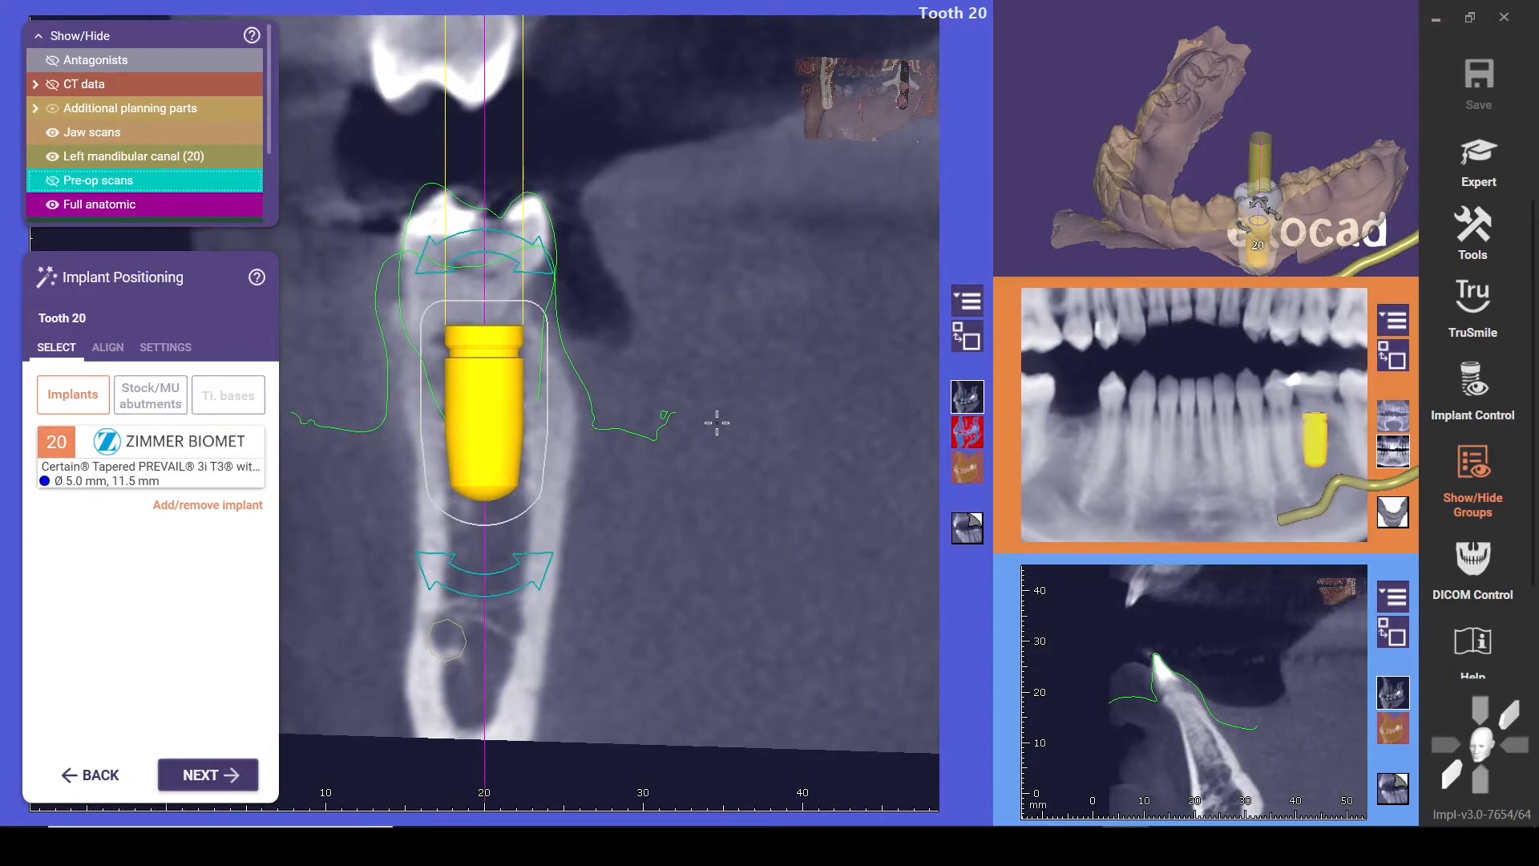
Rotate the cross-section to the mesiodistal direction, tilt the implant's apex distally, and fine-tune its position between the neighbouring roots
right_click_drag(740, 355, 833, 355)
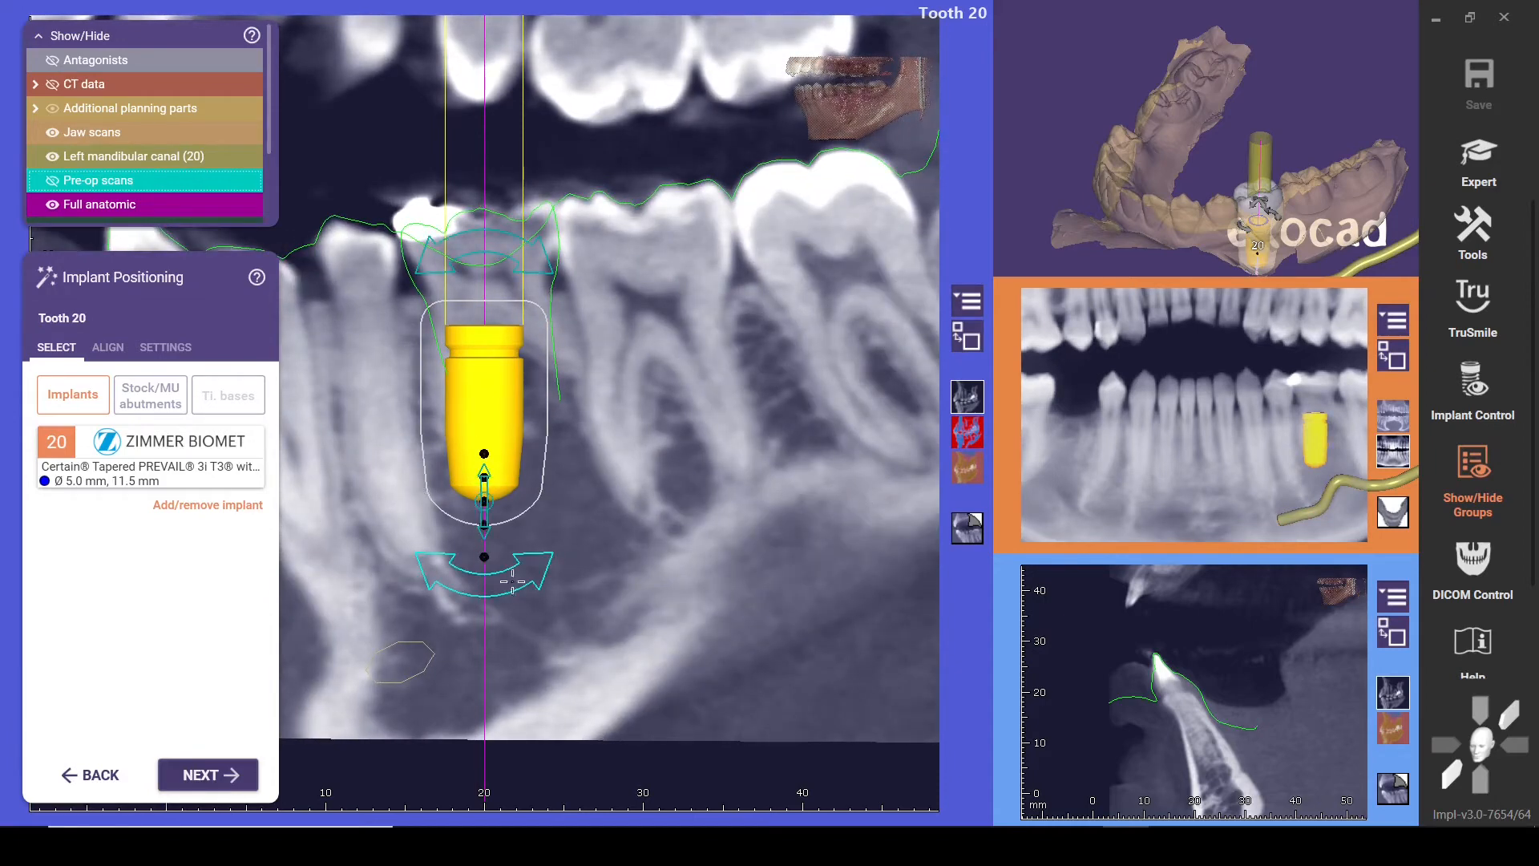
left_click_drag(512, 581, 568, 542)
left_click_drag(519, 419, 526, 419)
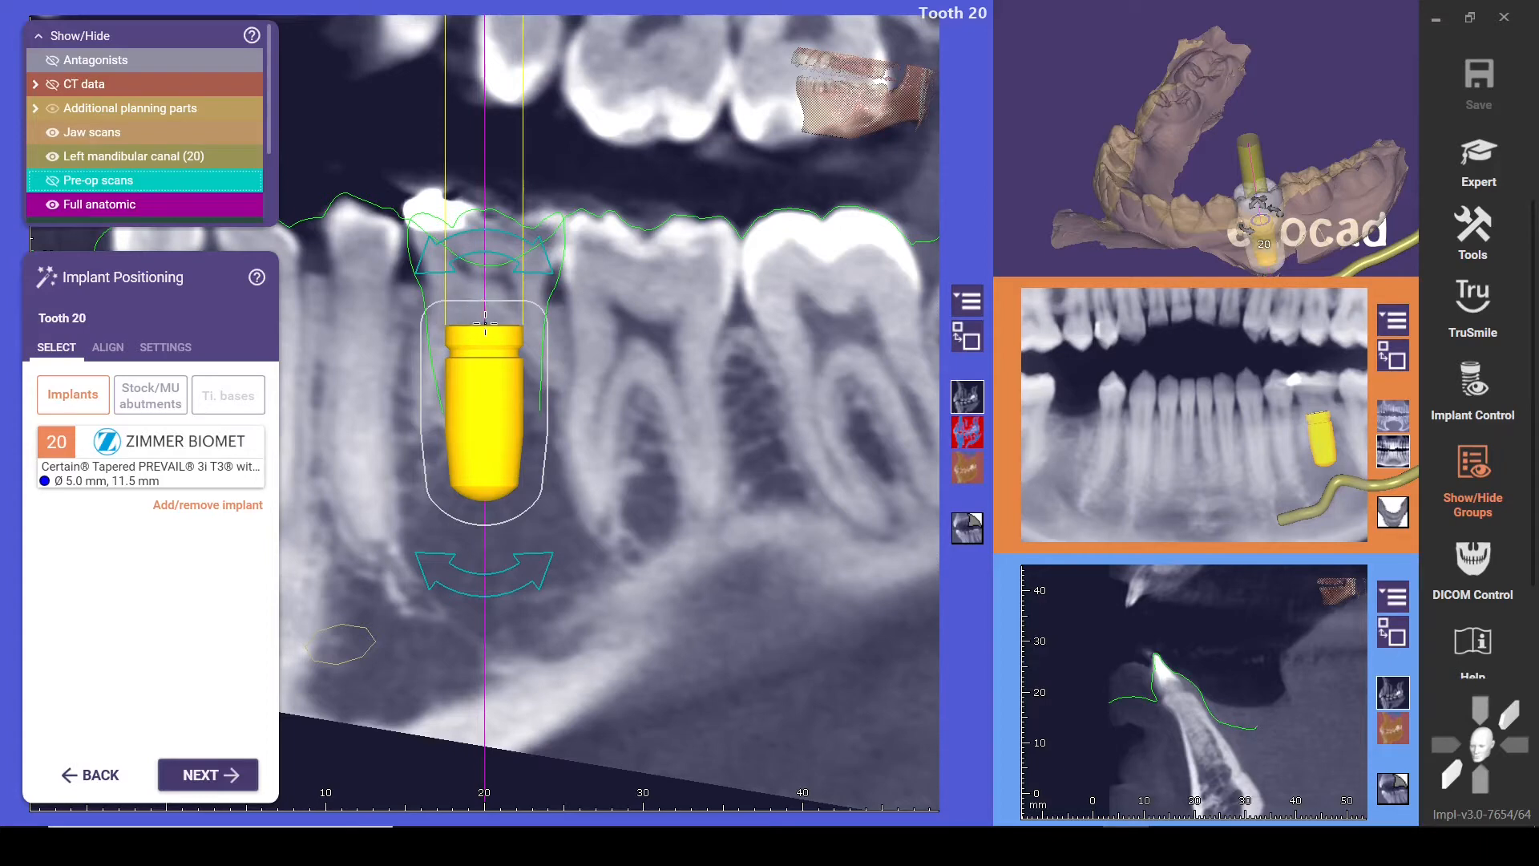
mouse_move(492, 393)
left_click_drag(510, 398, 510, 391)
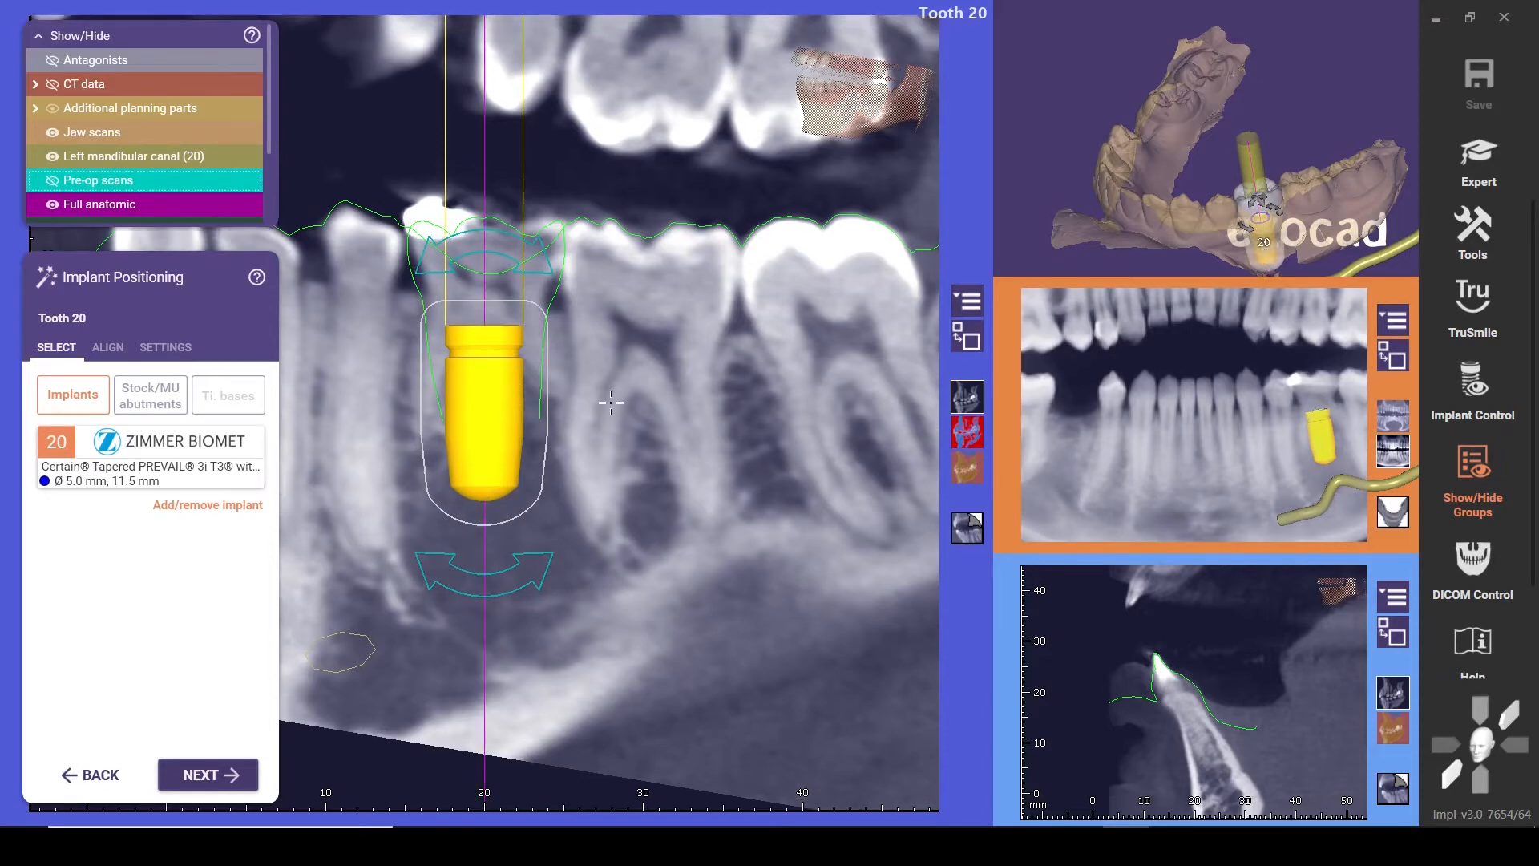
Check the repositioned implant in the buccolingual section and in an enlarged 3D view against the crown and mandibular canal
right_click_drag(553, 404, 823, 405)
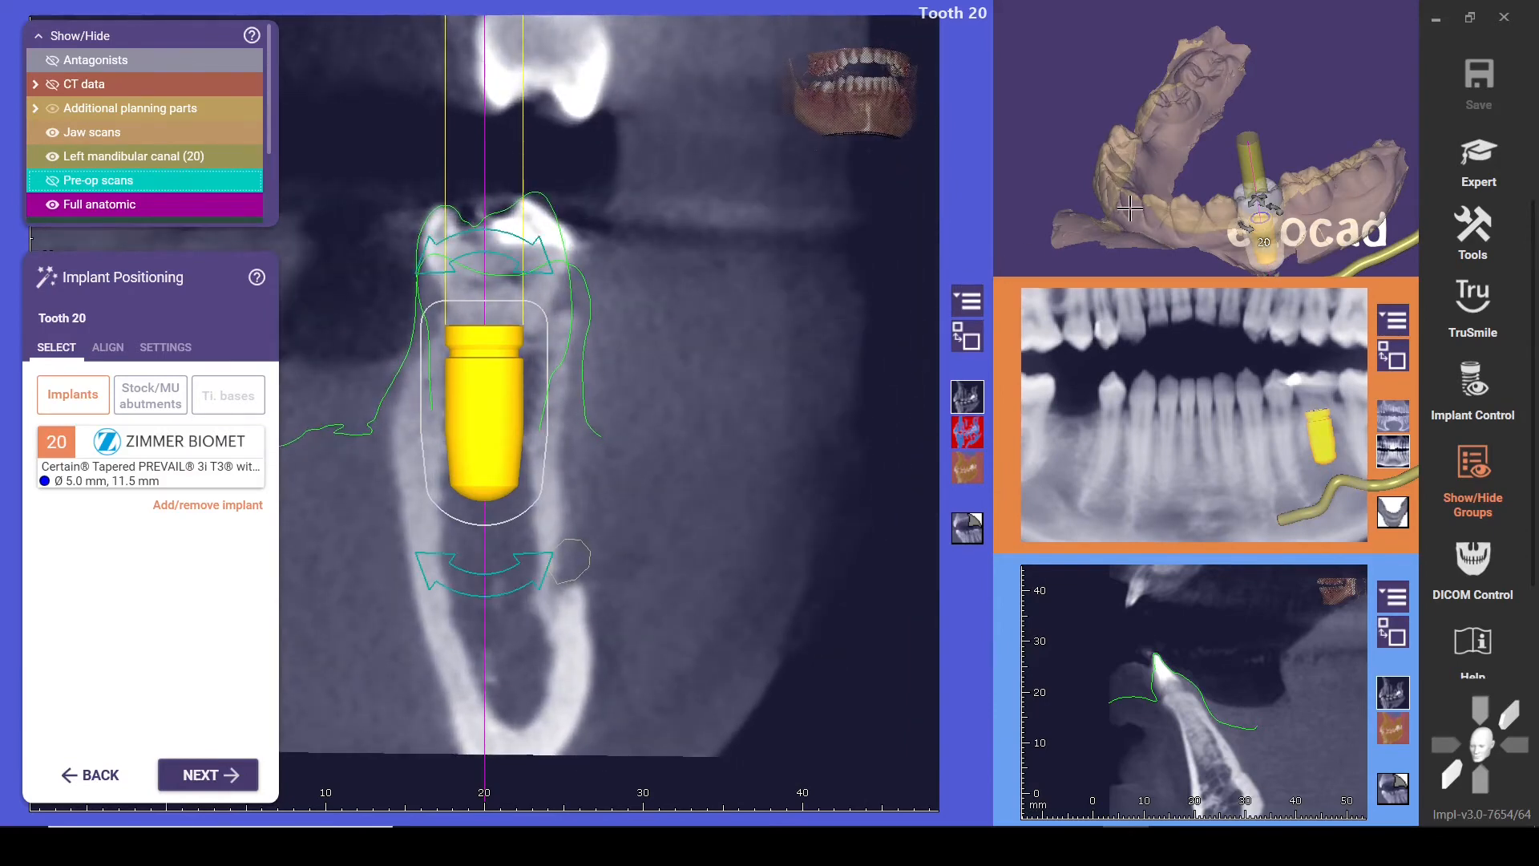
left_click(967, 338)
scroll(671, 627, "down", 3)
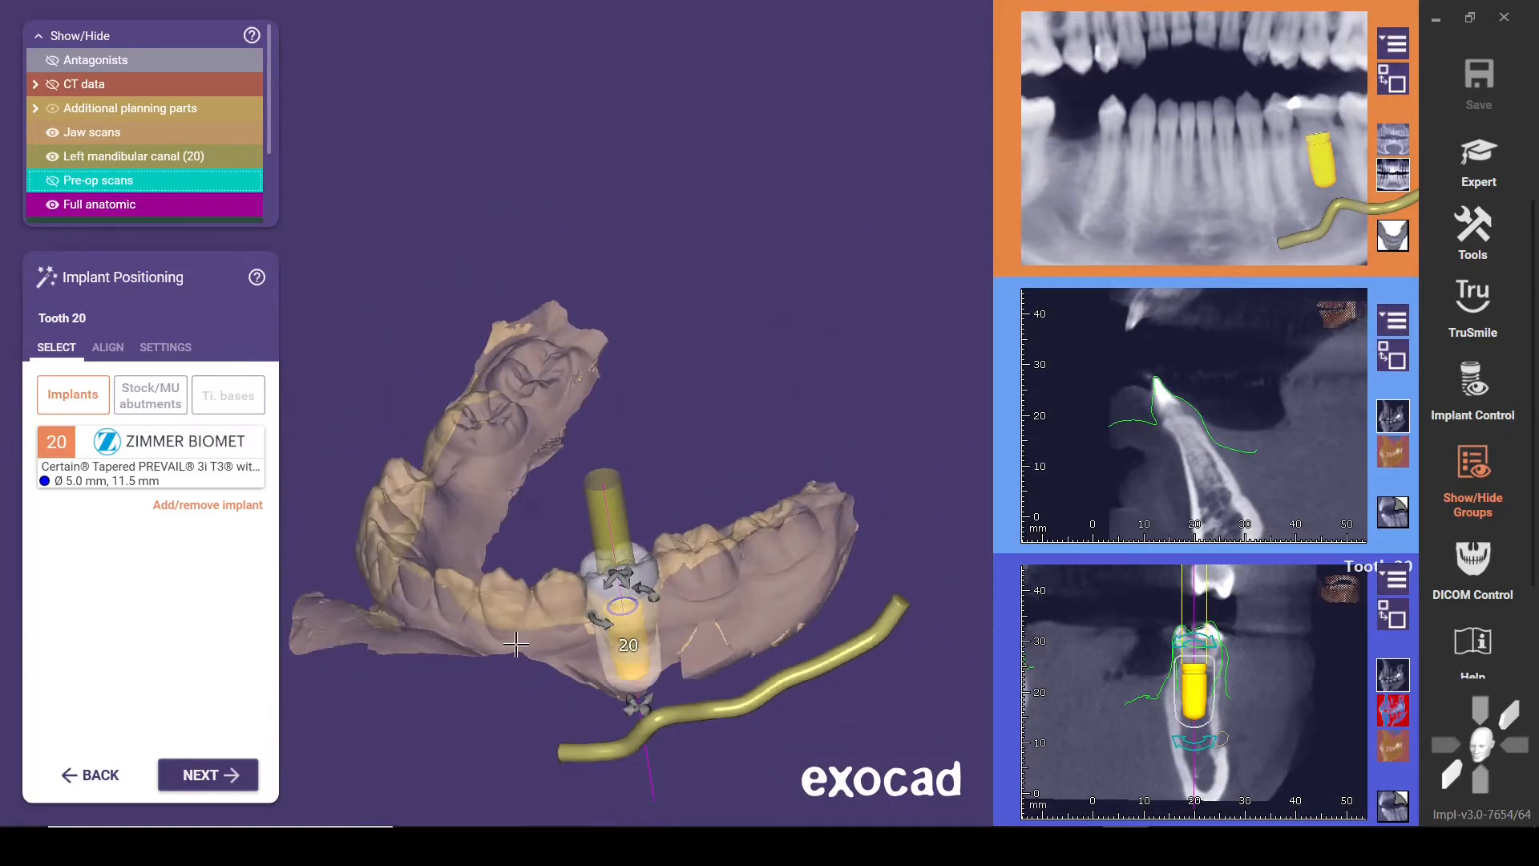
scroll(571, 617, "up", 8)
right_click_drag(571, 617, 491, 584)
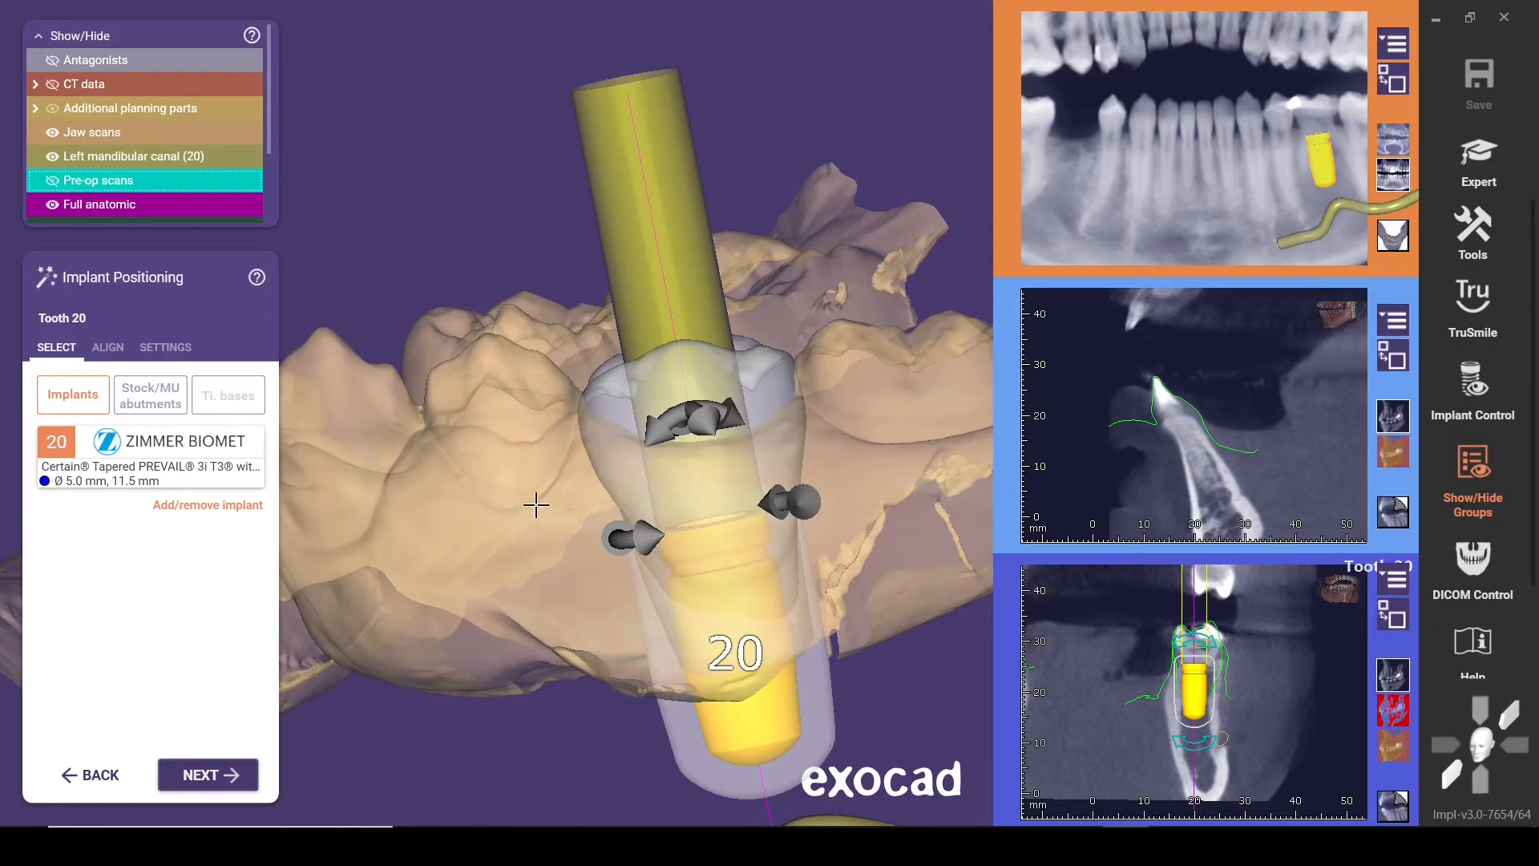
right_click_drag(531, 506, 540, 506)
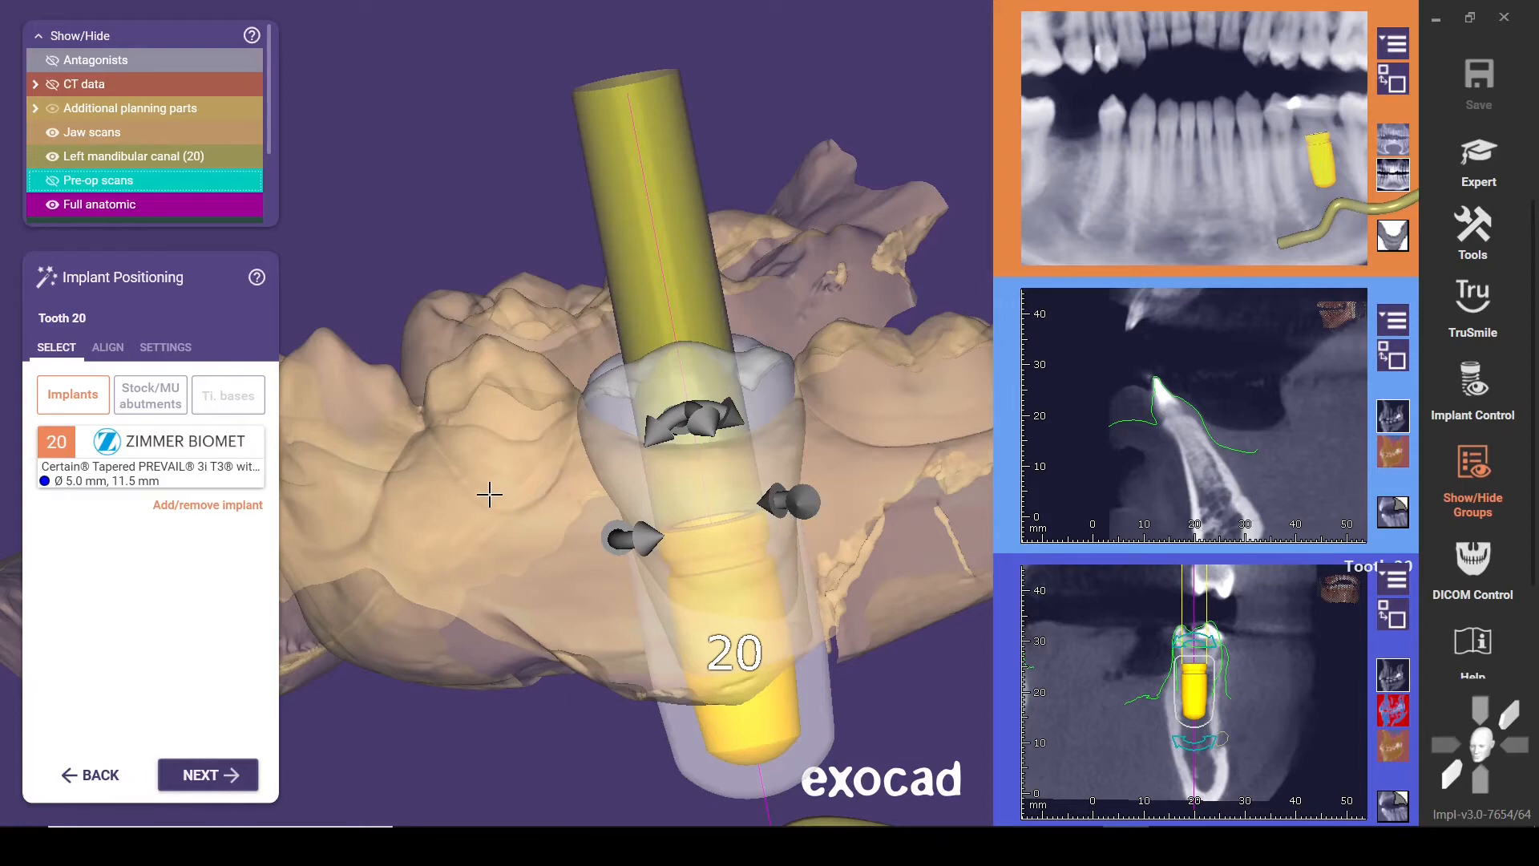
scroll(489, 495, "down", 1)
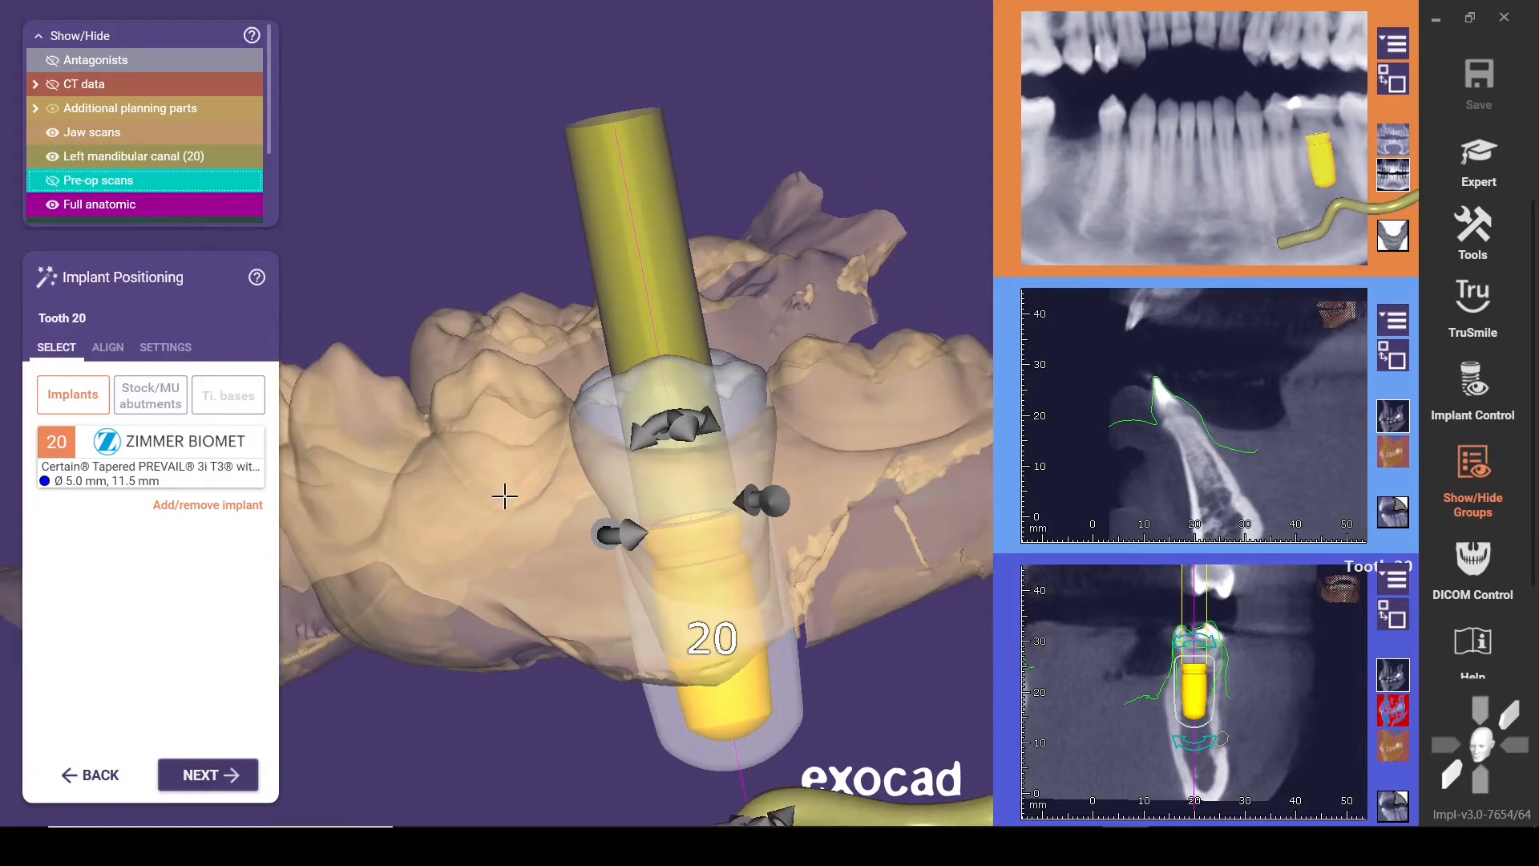
Inspect the tooth 20 implant against the crown and mandibular canal in 3D, and raise it slightly along its axis
right_click_drag(506, 497, 545, 481)
scroll(509, 495, "down", 1)
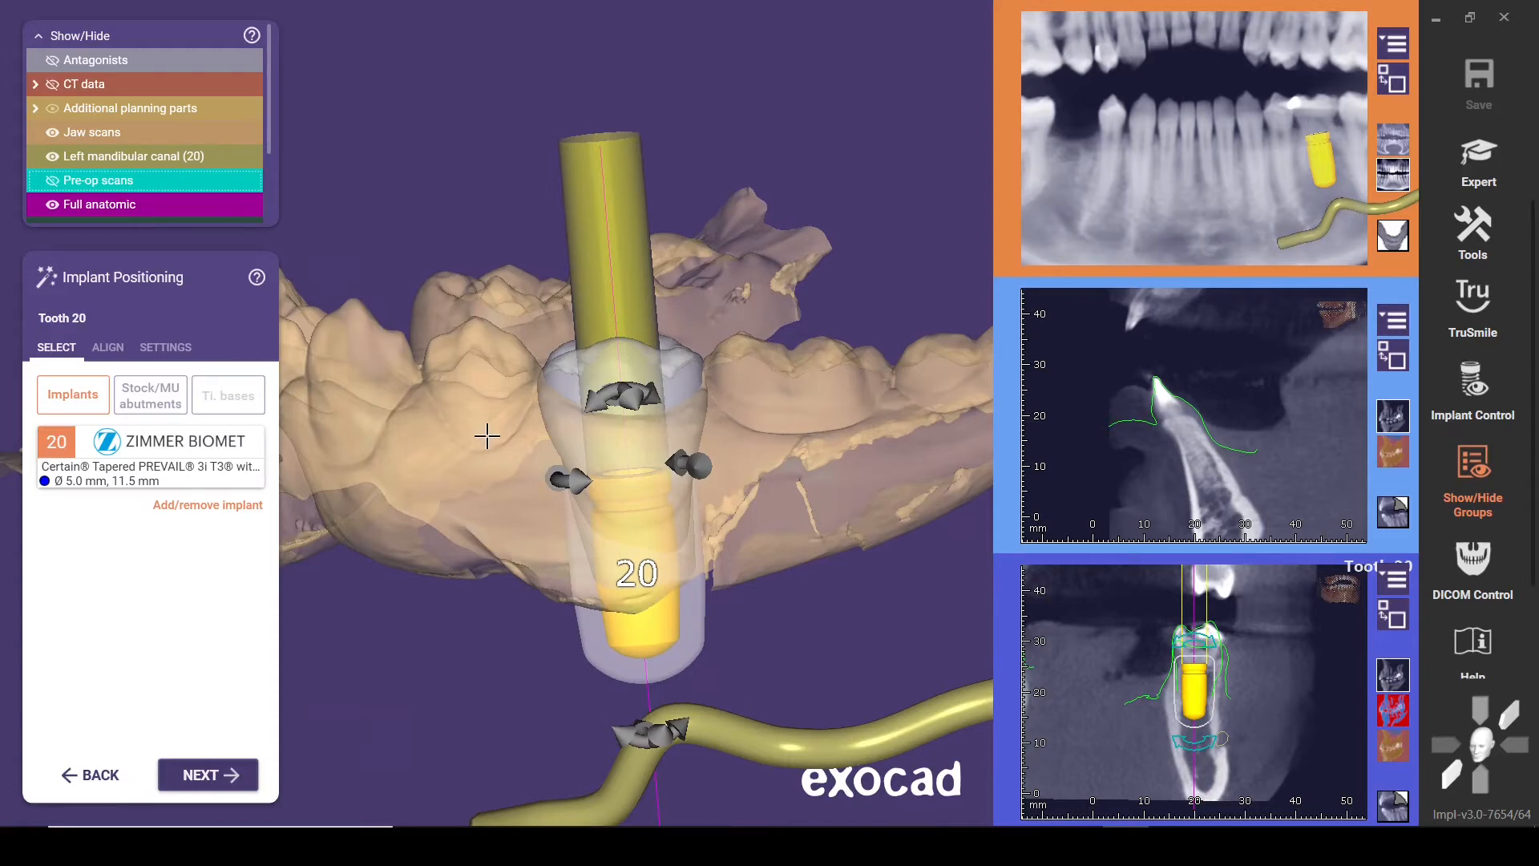
right_click_drag(481, 444, 477, 439)
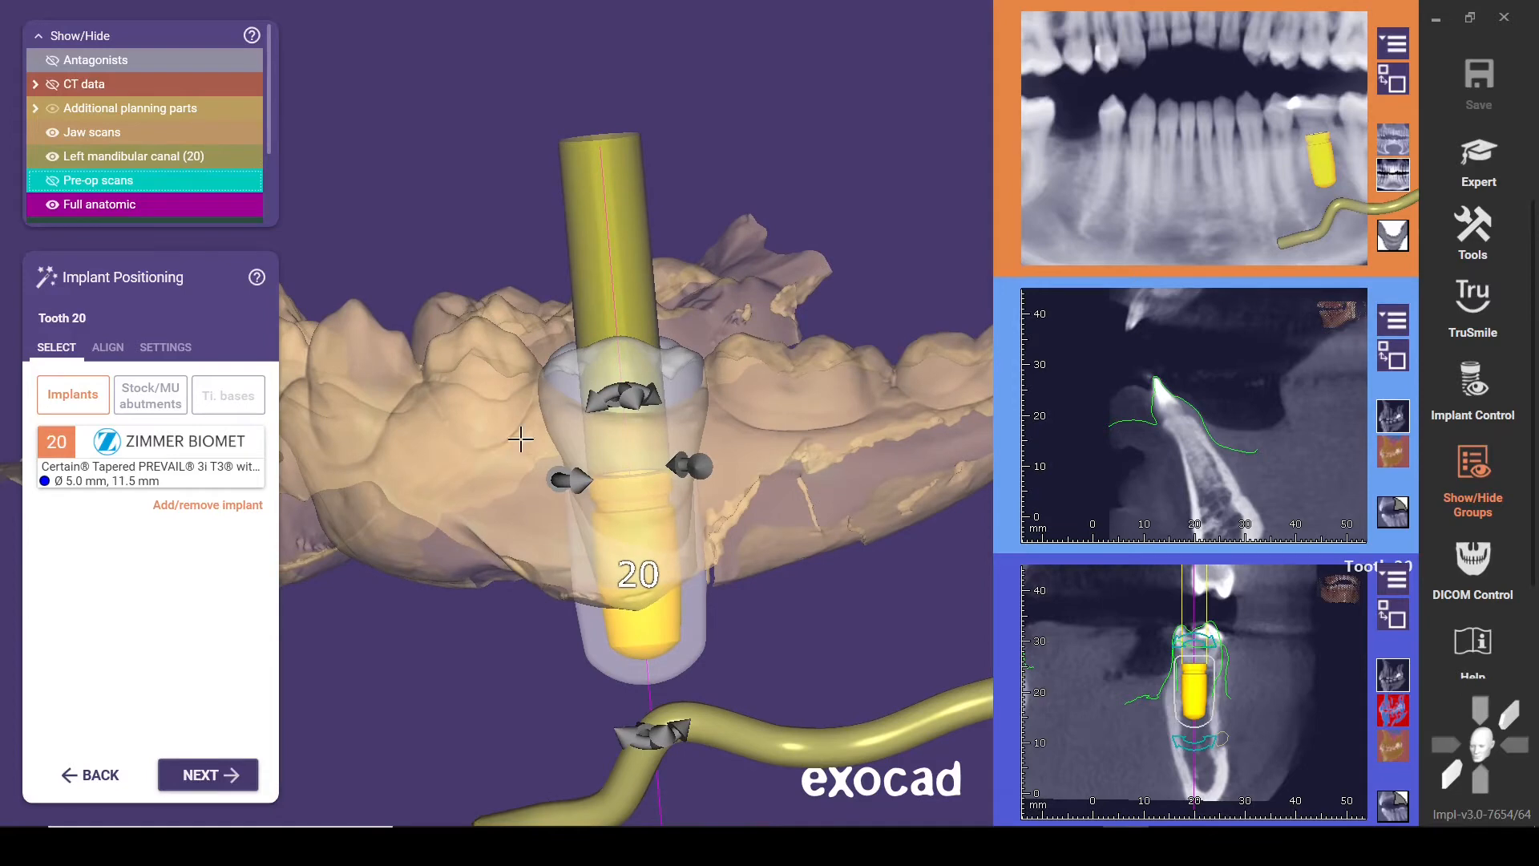
right_click_drag(545, 405, 508, 454)
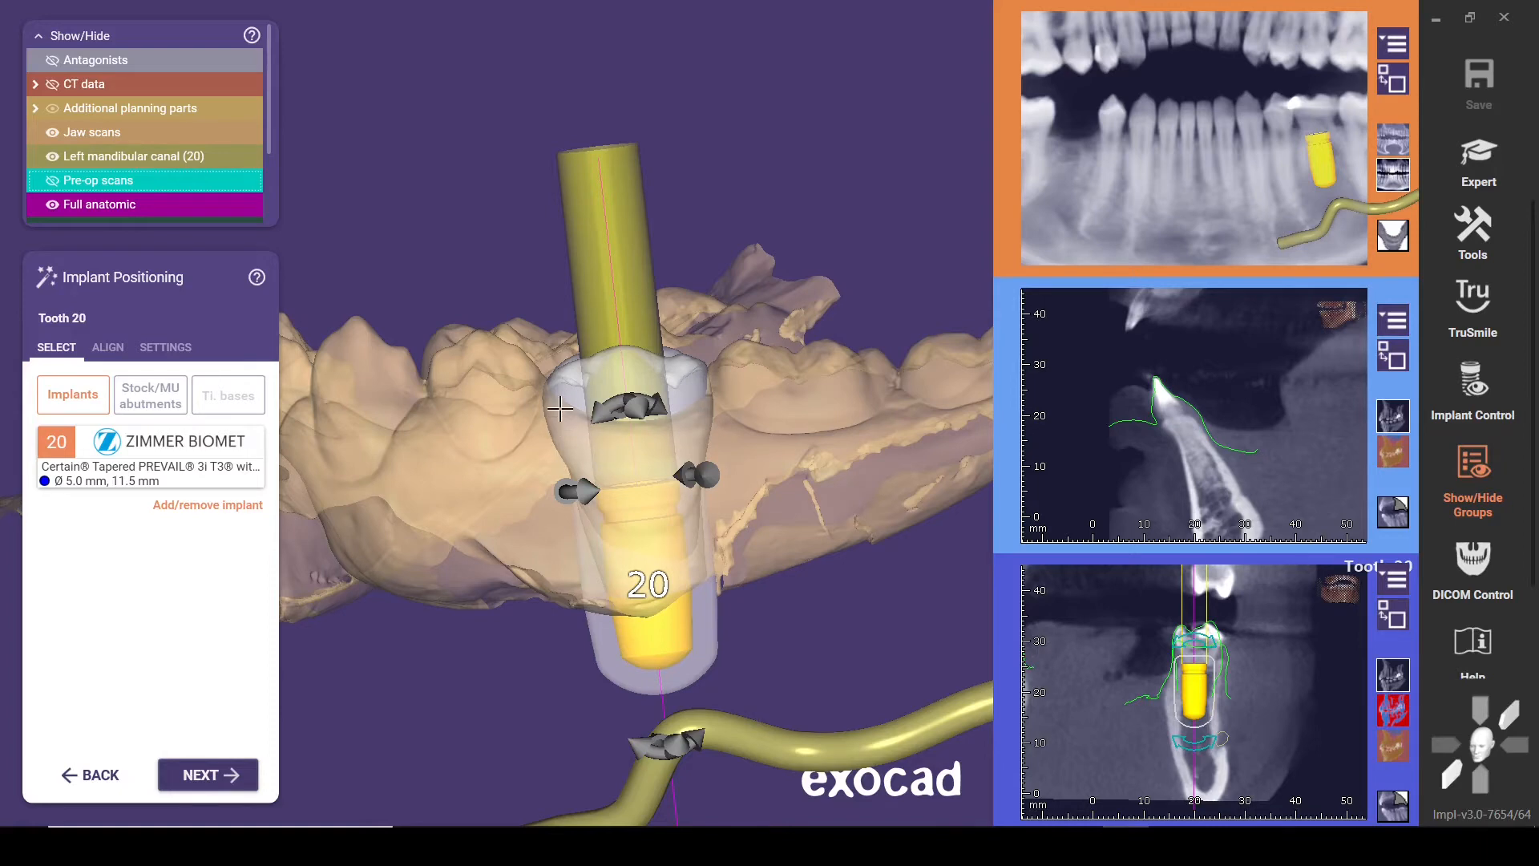
right_click_drag(483, 431, 484, 440)
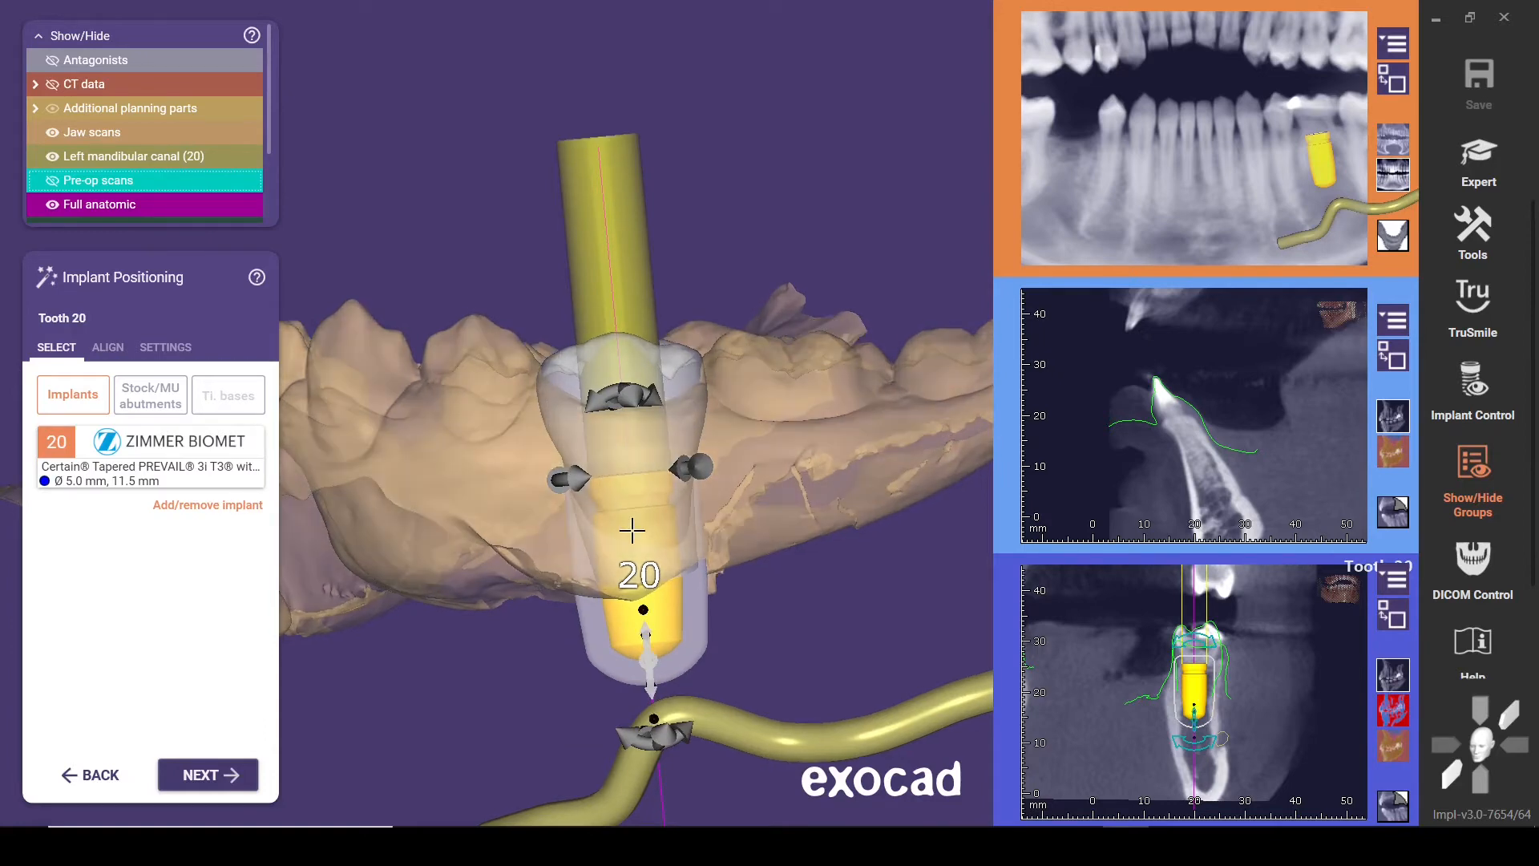
left_click_drag(633, 531, 632, 521)
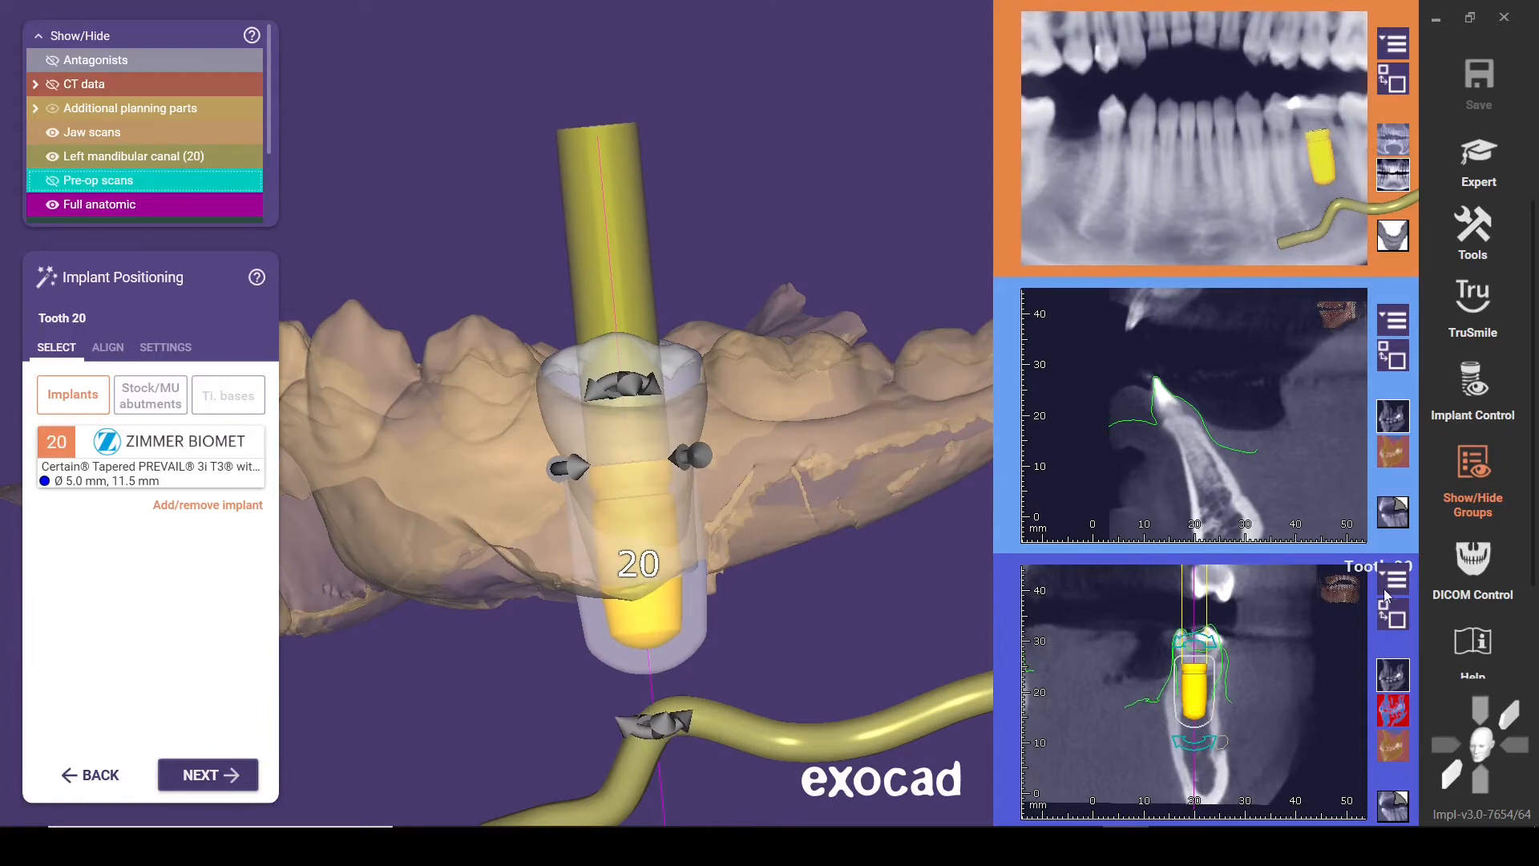
Shift the tooth 20 implant about 1 mm buccally in the enlarged cross-section, check a rotated slice, and restore the large 3D view
left_click(1384, 619)
mouse_move(869, 416)
left_mouse_down()
mouse_move(826, 417)
mouse_move(882, 417)
mouse_move(863, 417)
left_mouse_up()
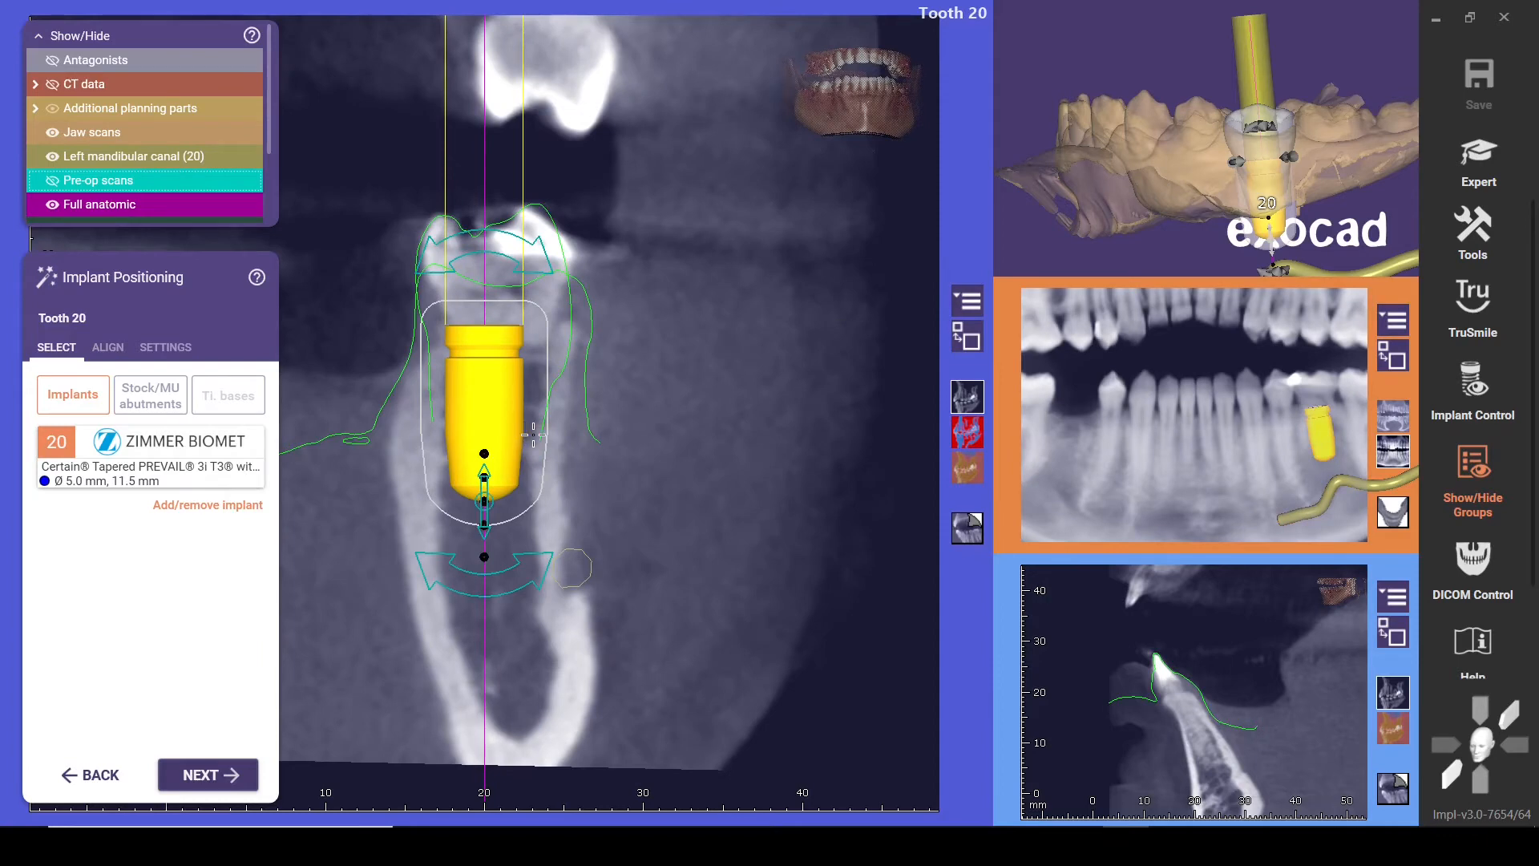
left_click_drag(510, 430, 524, 434)
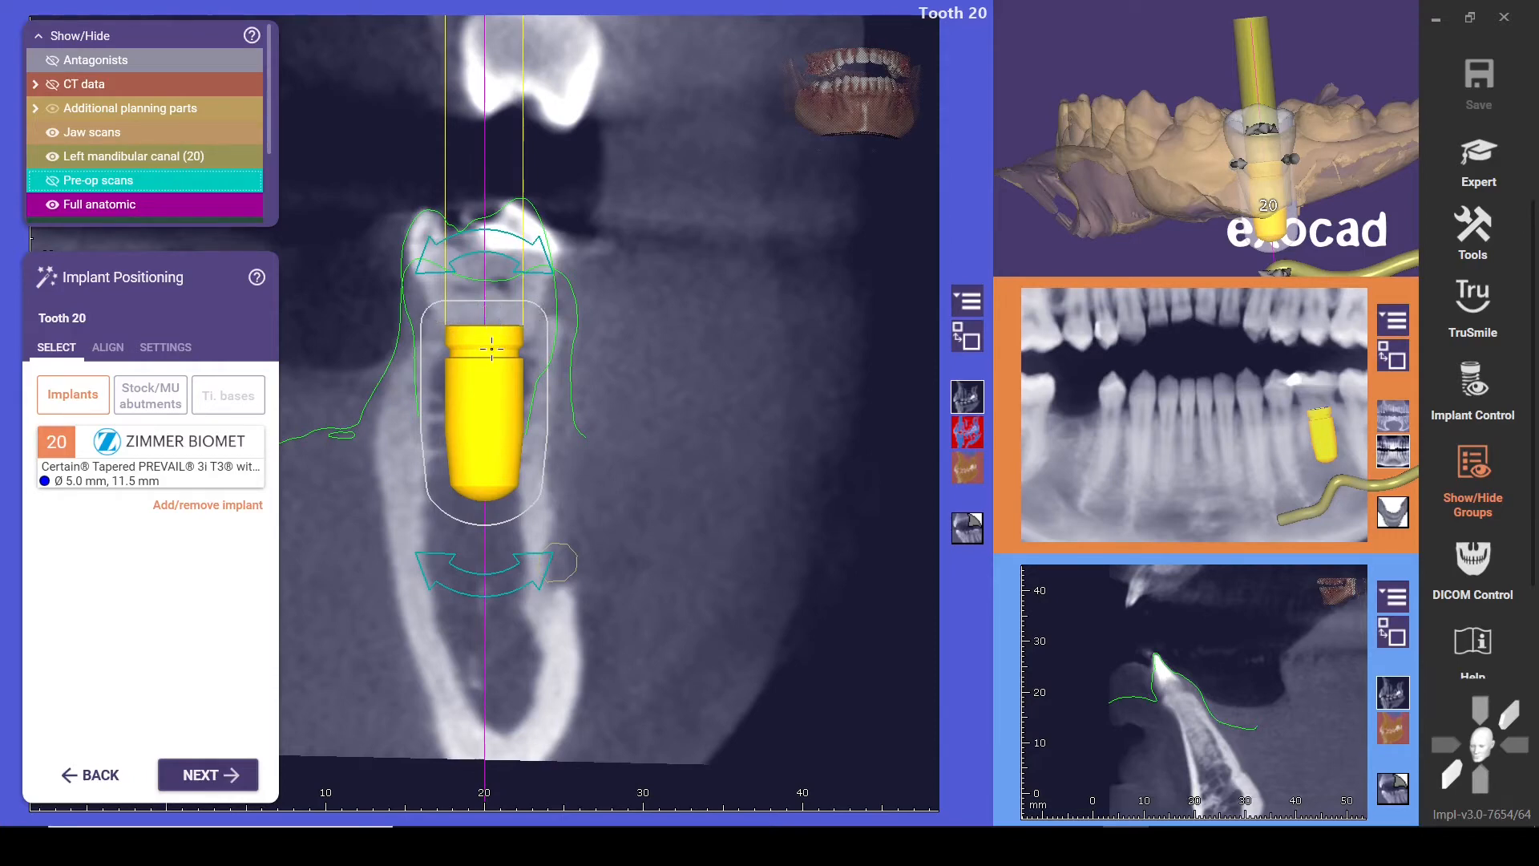
left_click_drag(490, 372, 490, 371)
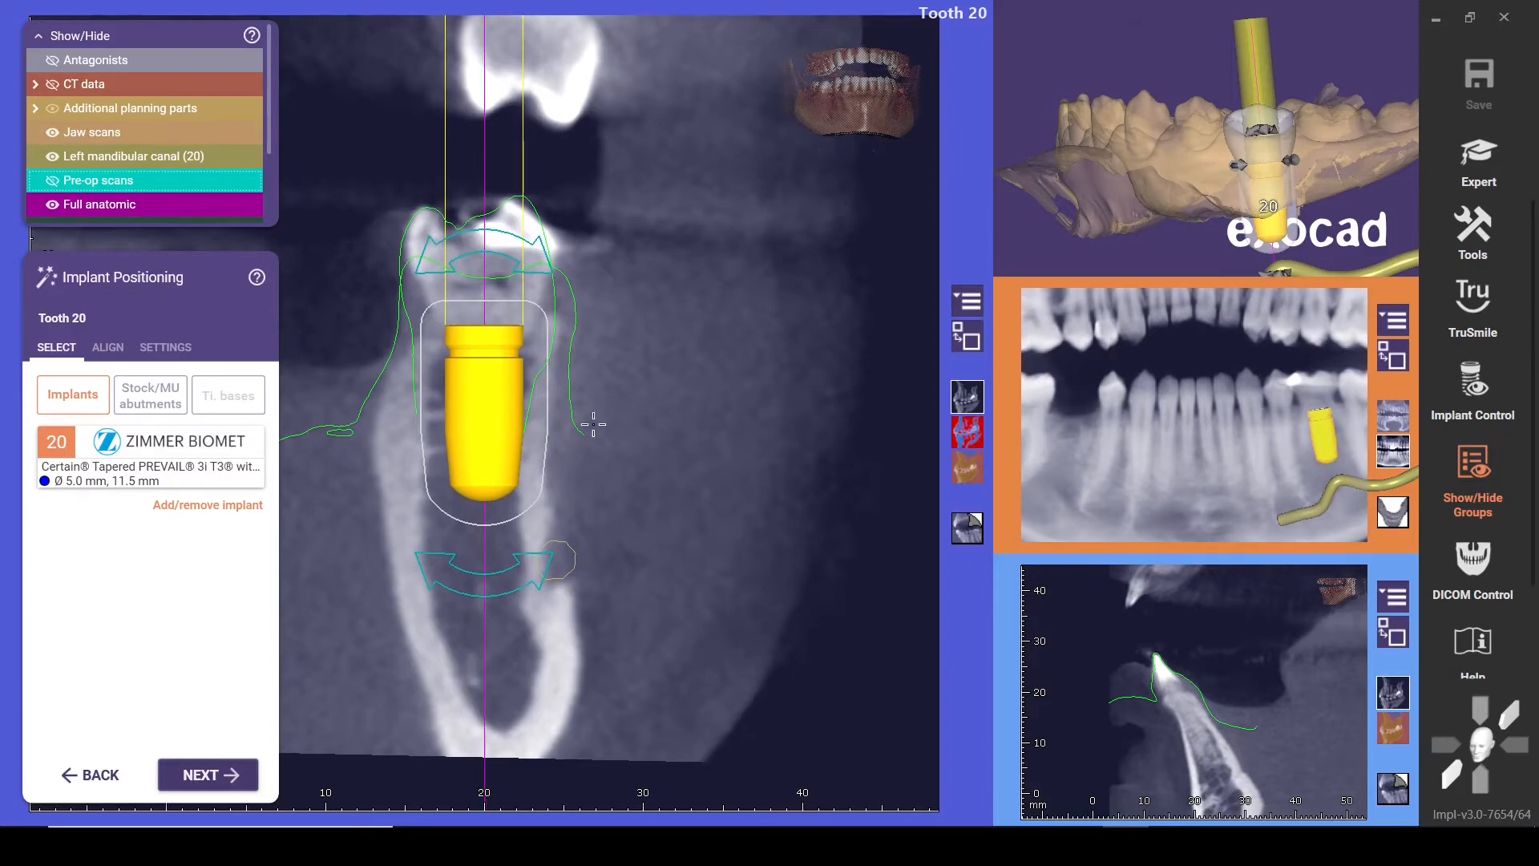
mouse_move(489, 431)
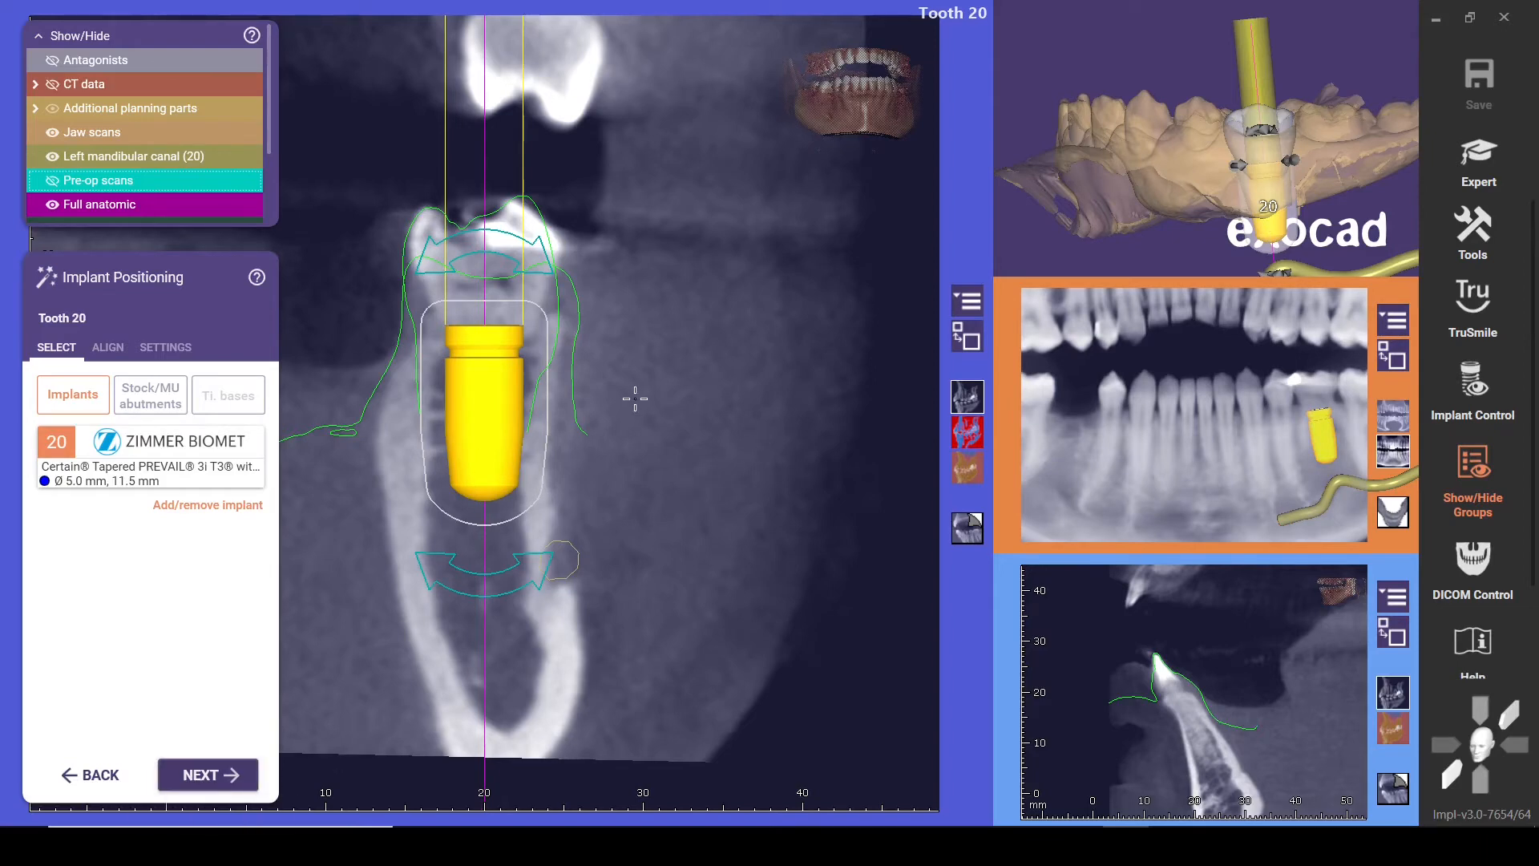
left_click(871, 338)
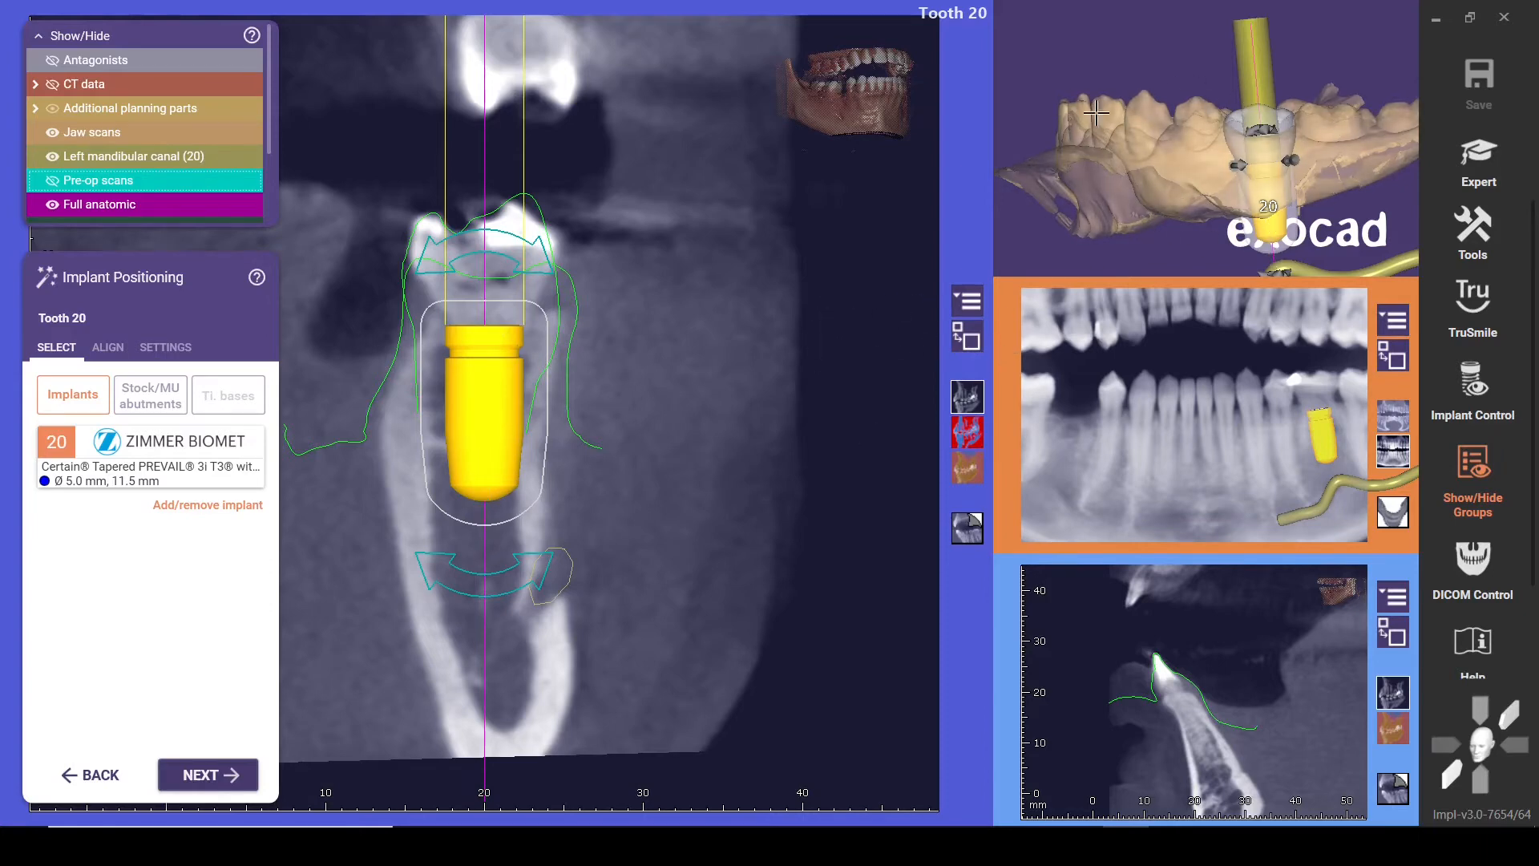
left_click(967, 340)
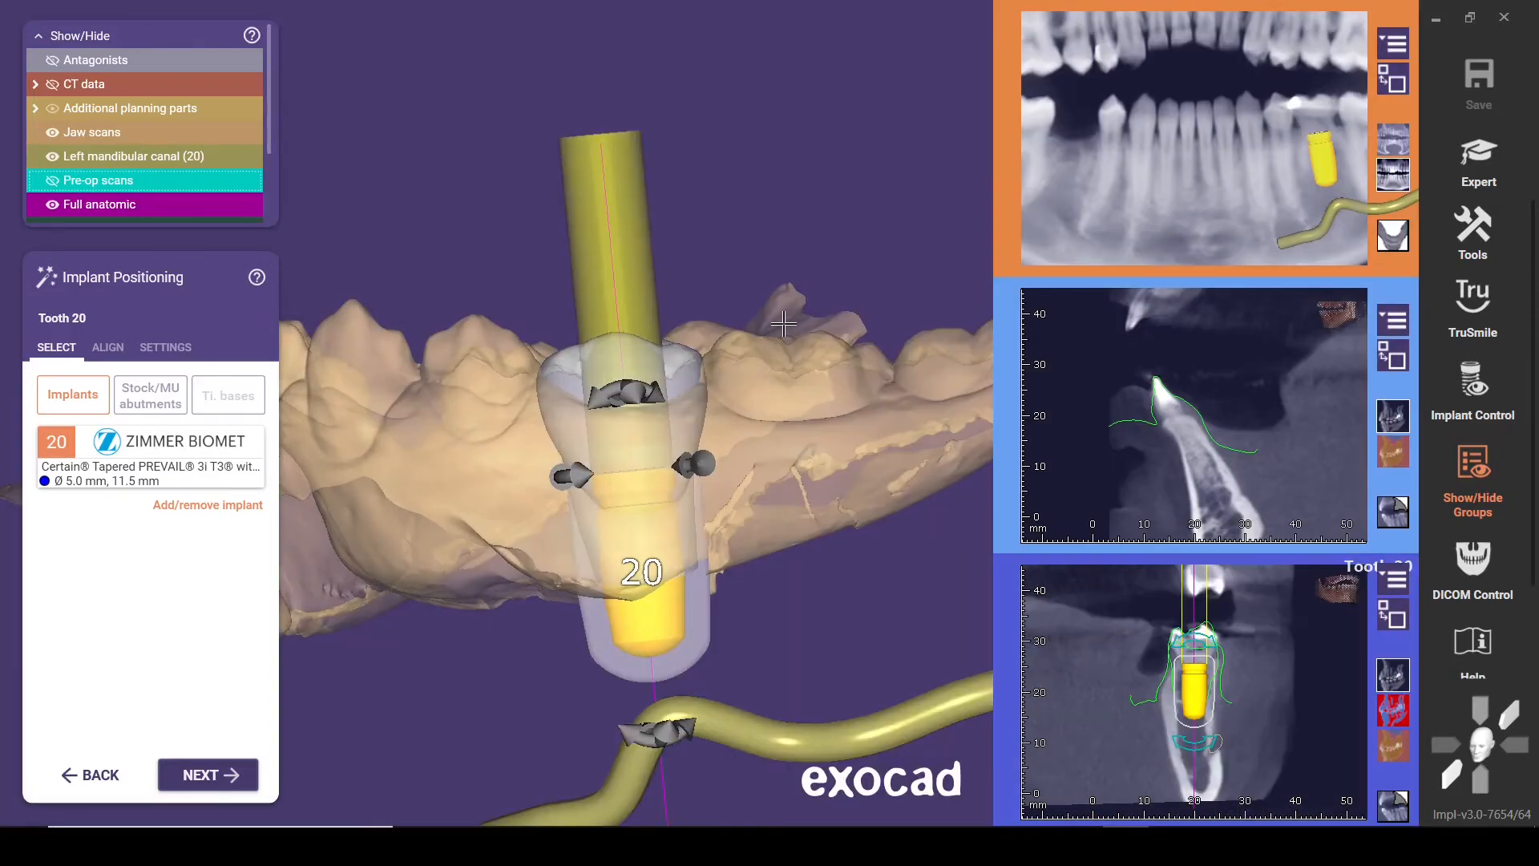
Rotate the tooth 20 implant slightly about its long axis to orient its connection, judging it from a close oblique occlusal view
right_click_drag(752, 239, 789, 210)
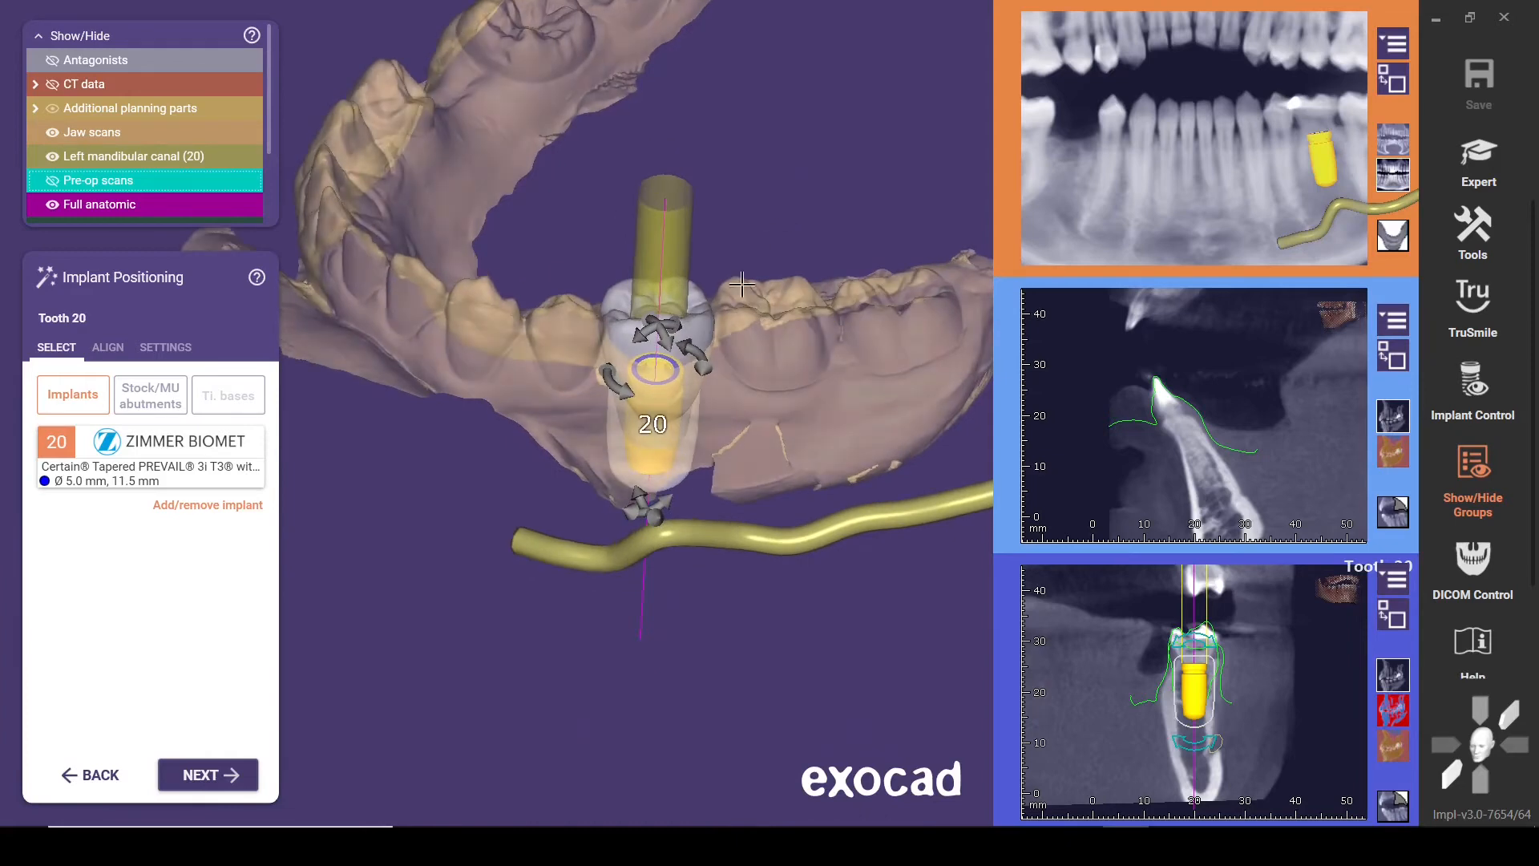
scroll(678, 389, "up", 5)
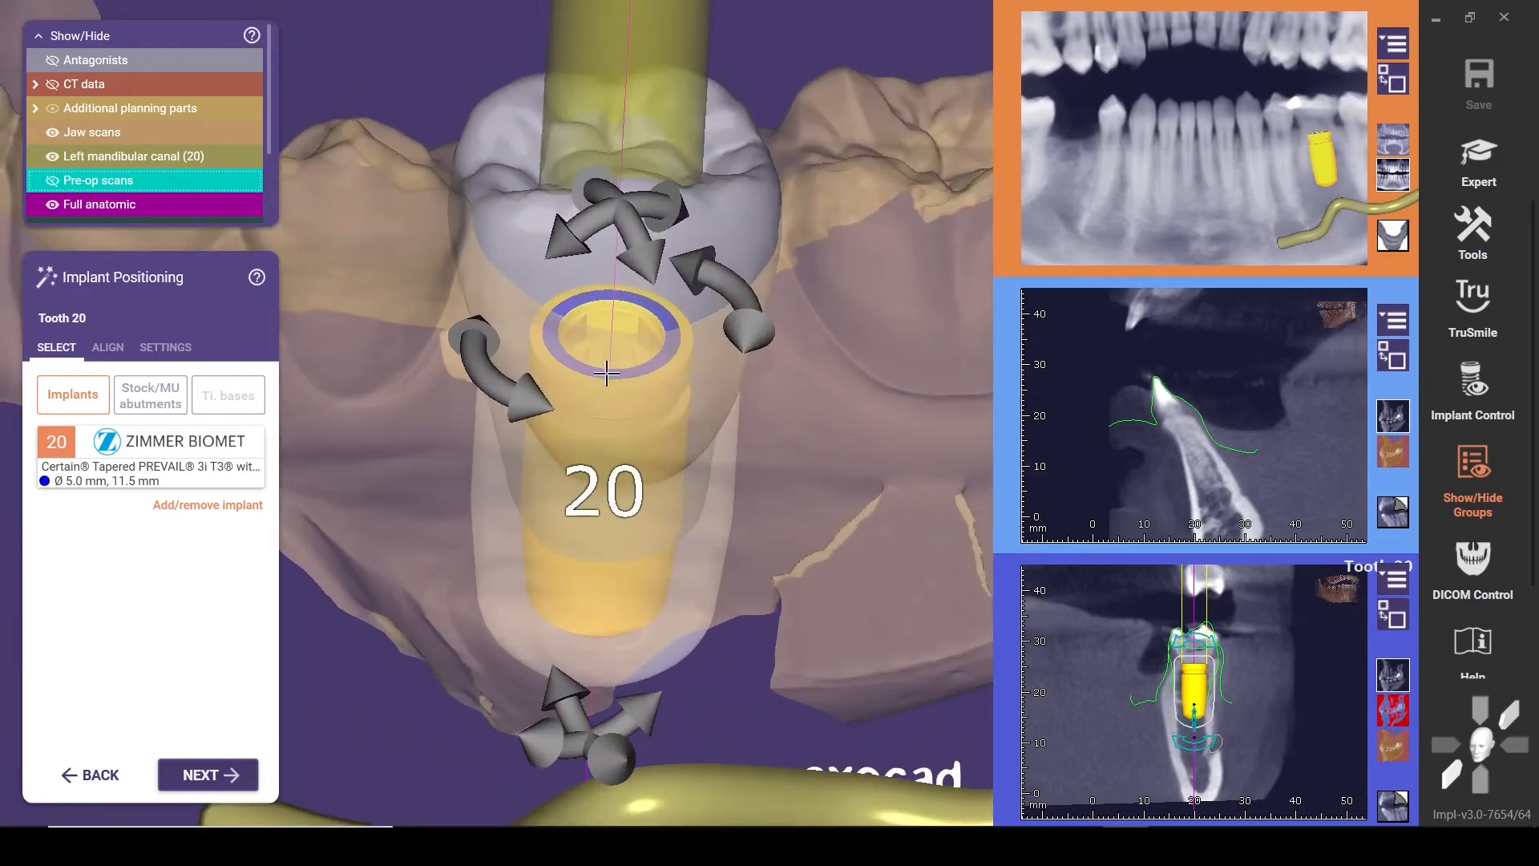
right_click_drag(403, 353, 453, 369)
scroll(406, 406, "down", 5)
scroll(600, 438, "up", 3)
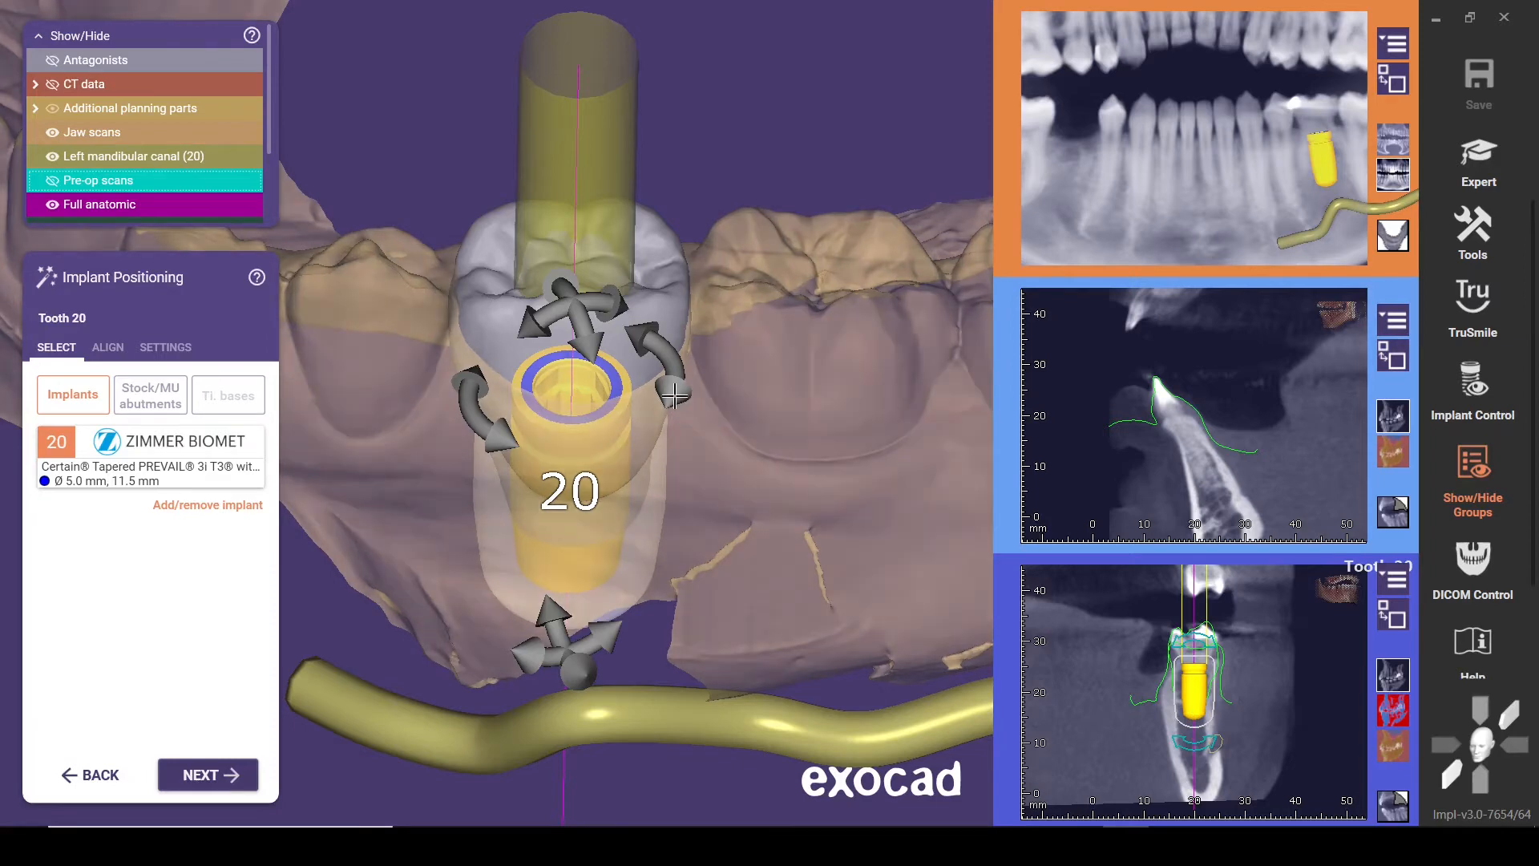
left_click_drag(599, 389, 668, 372)
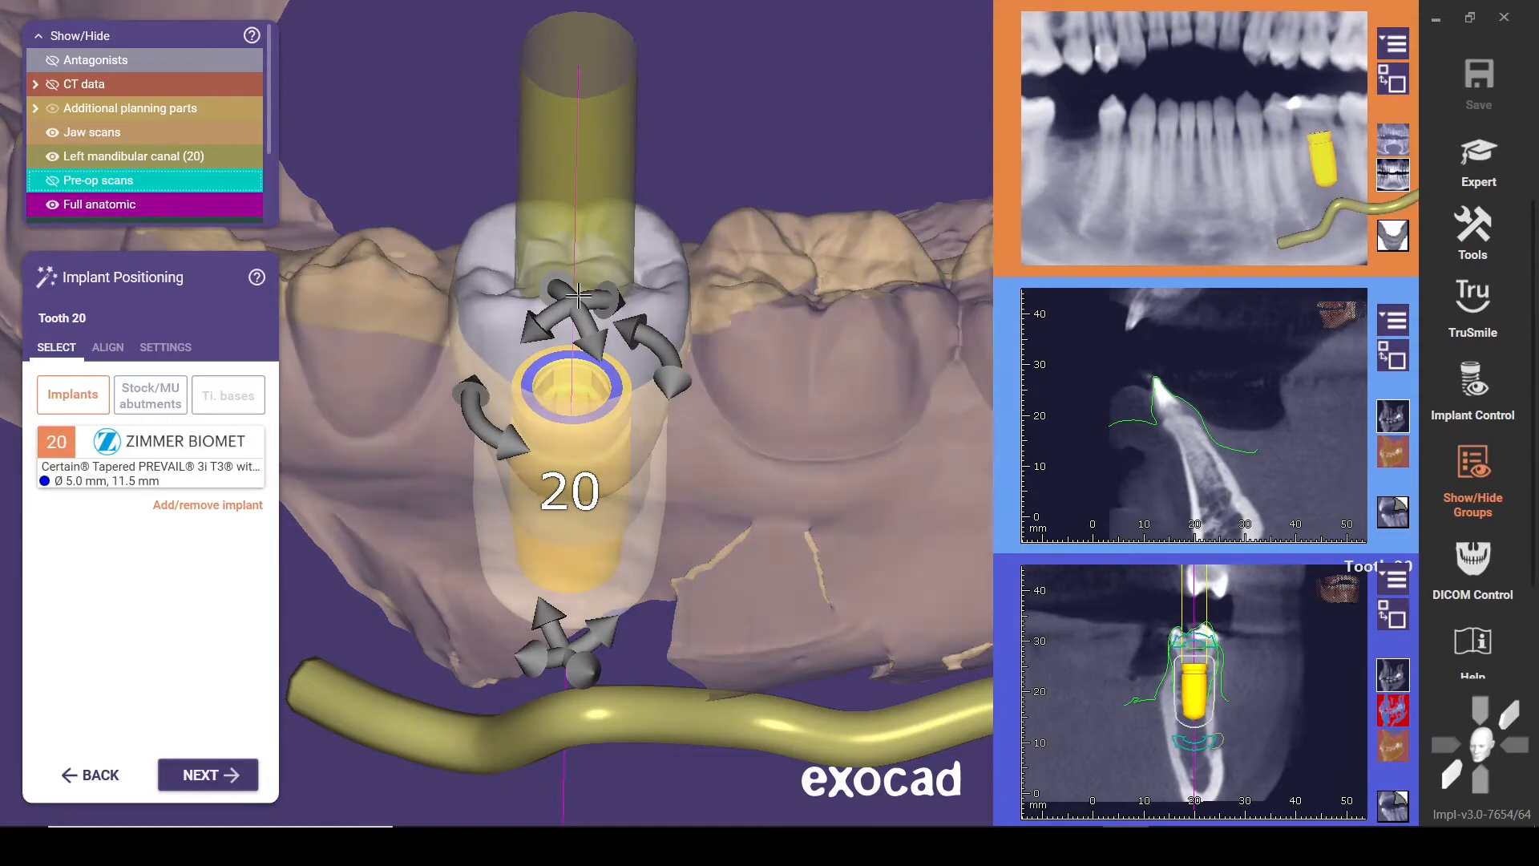
Examine the implant's connection and axis relative to the tooth 20 crown from occlusal and buccal angles
right_click_drag(777, 247, 754, 476)
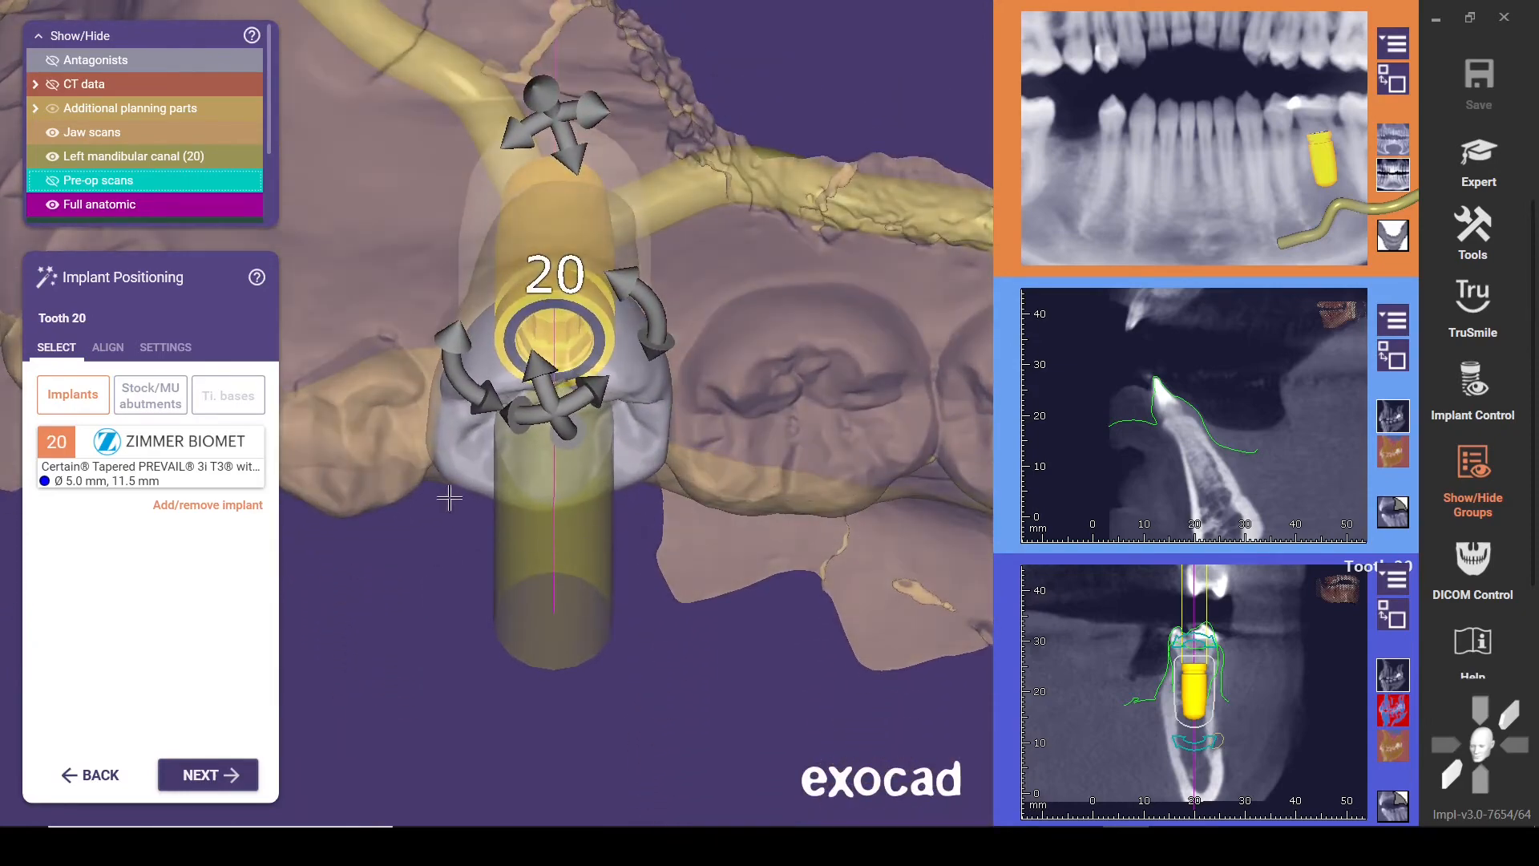
right_click_drag(399, 305, 450, 418)
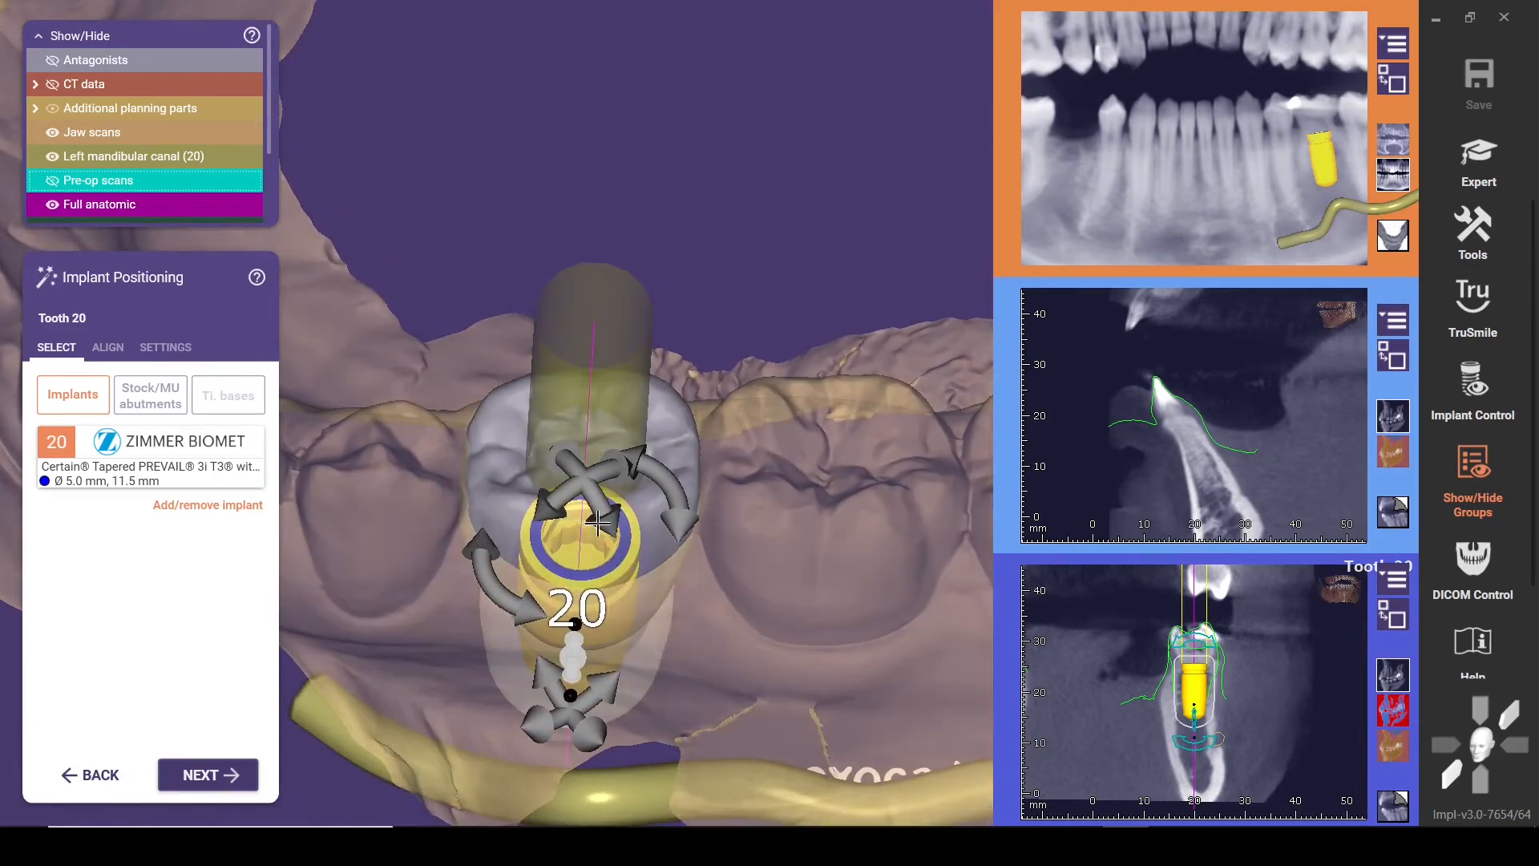
right_click_drag(583, 564, 688, 530)
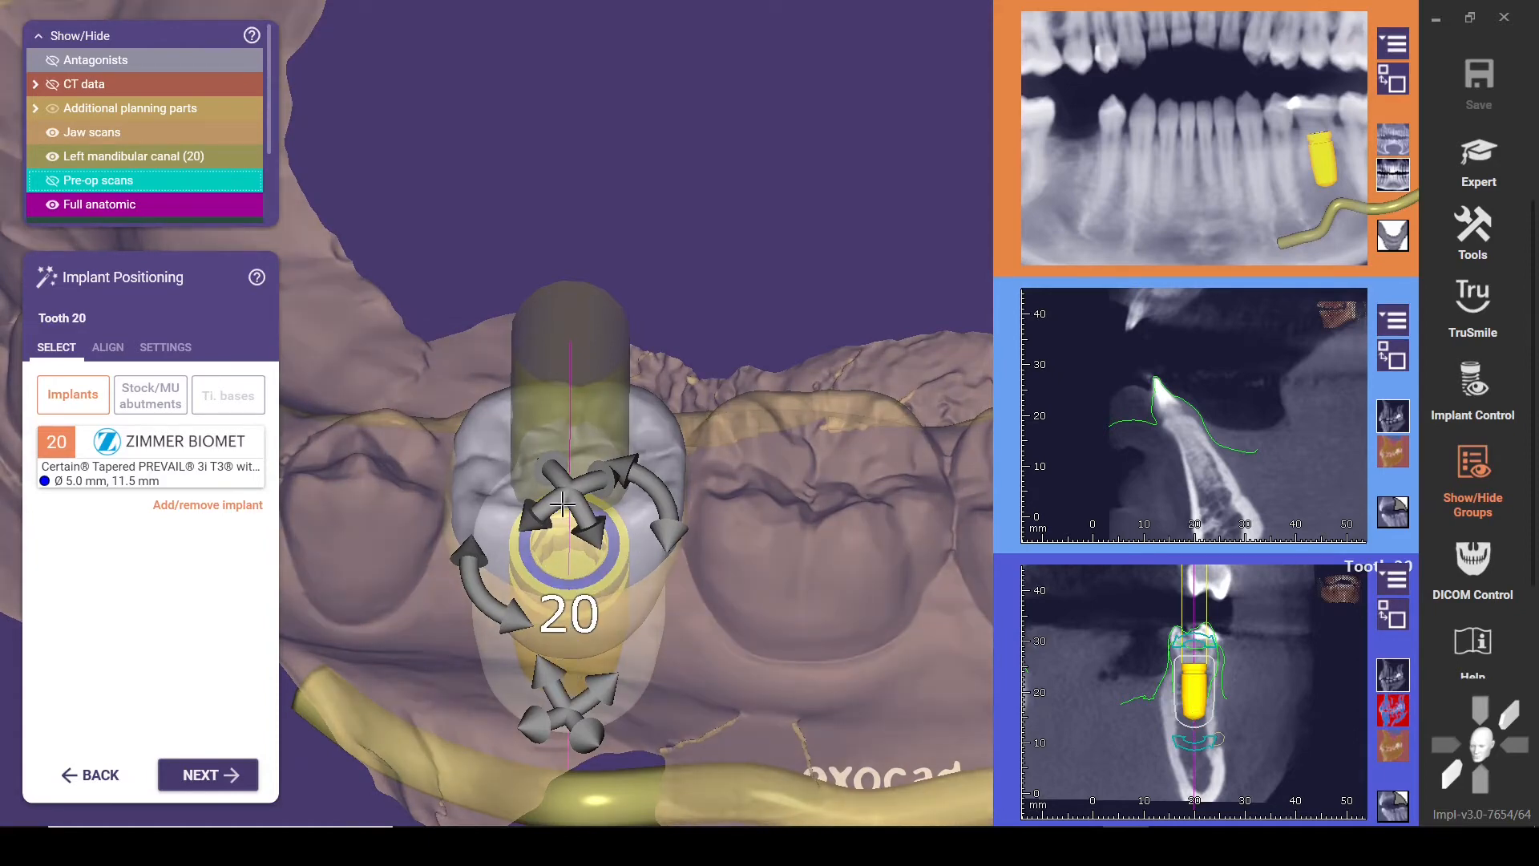
right_click_drag(437, 607, 437, 589)
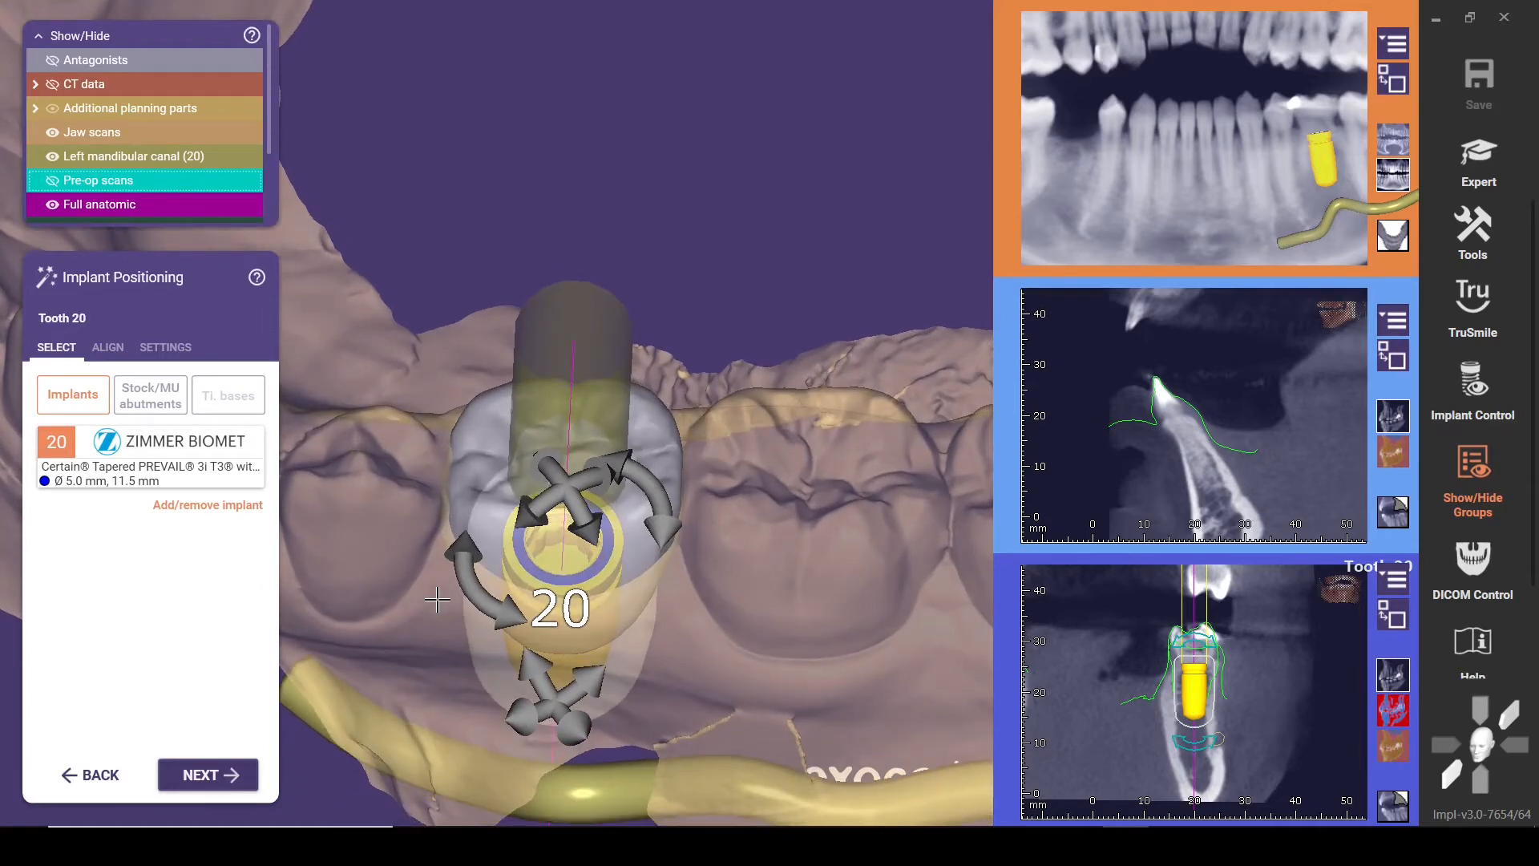
right_click_drag(411, 559, 440, 454)
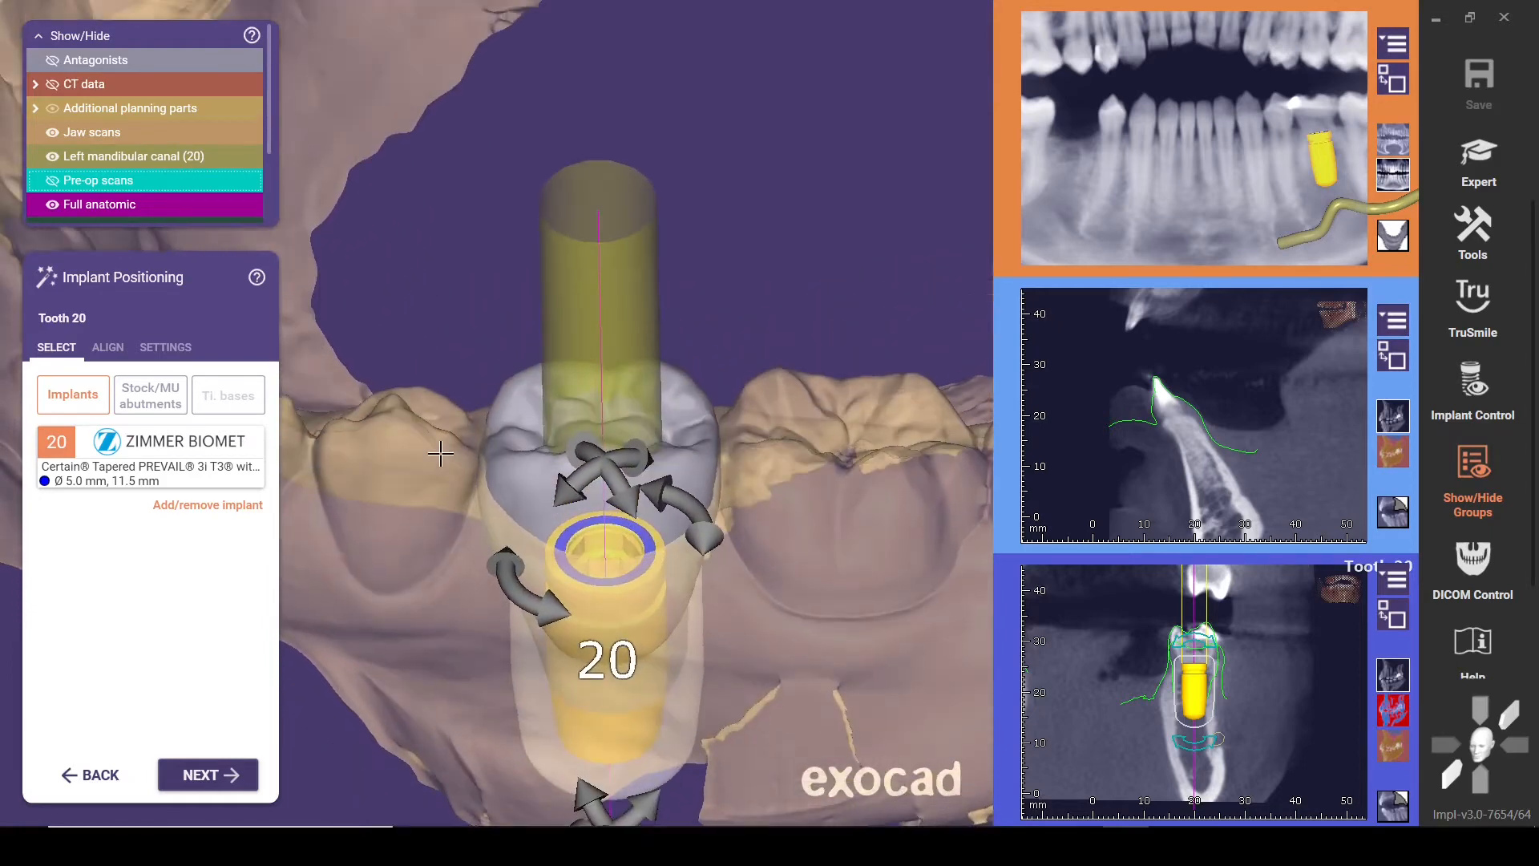
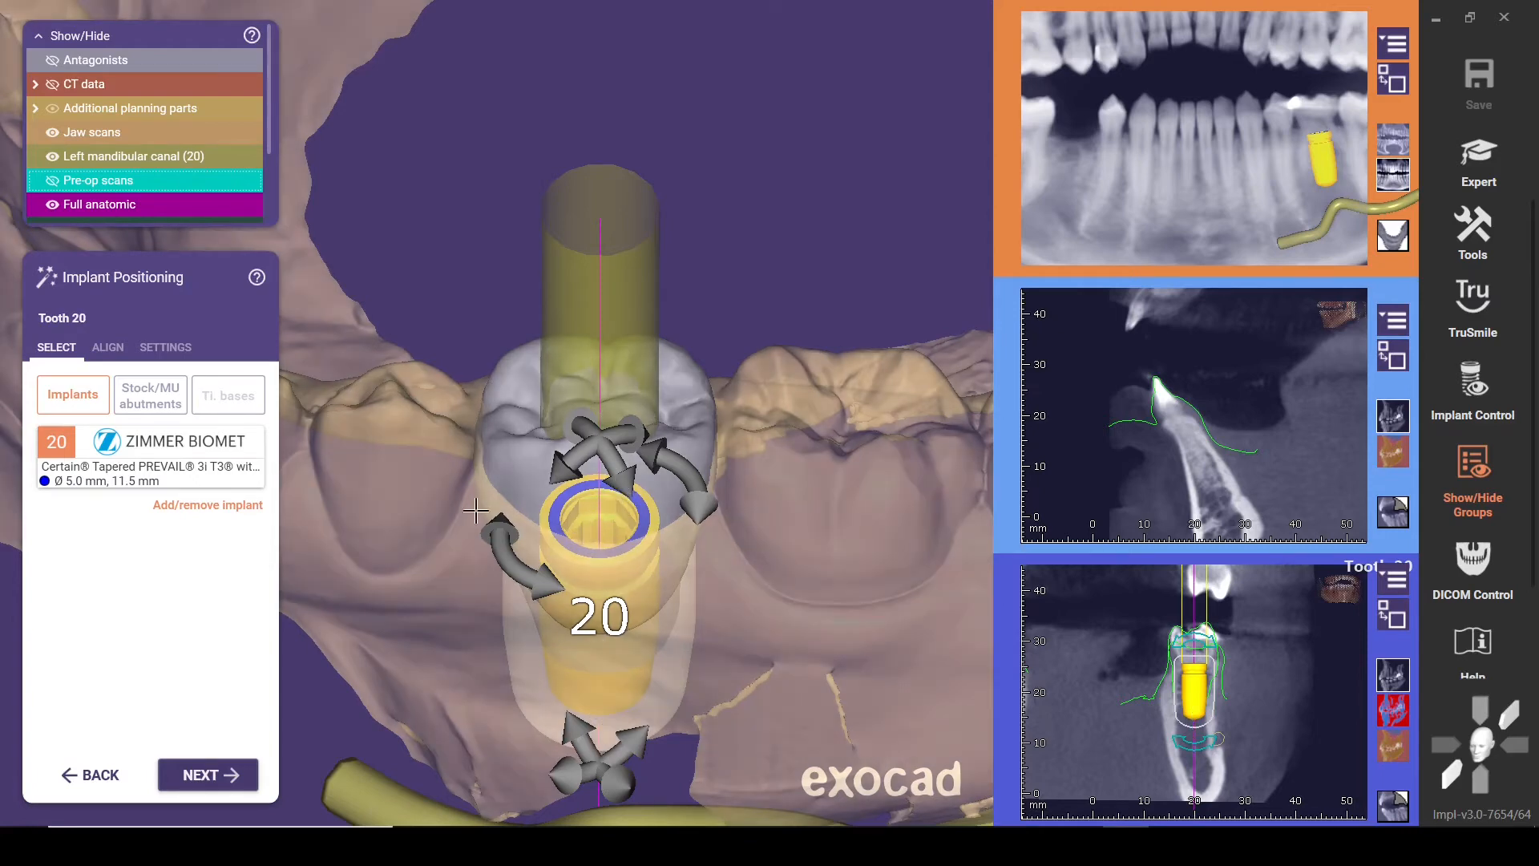
Accept the tooth 20 implant position, proceed to sleeve placement, and inspect the Tapered Navigator master sleeve's height measurements
right_click_drag(434, 458, 429, 503)
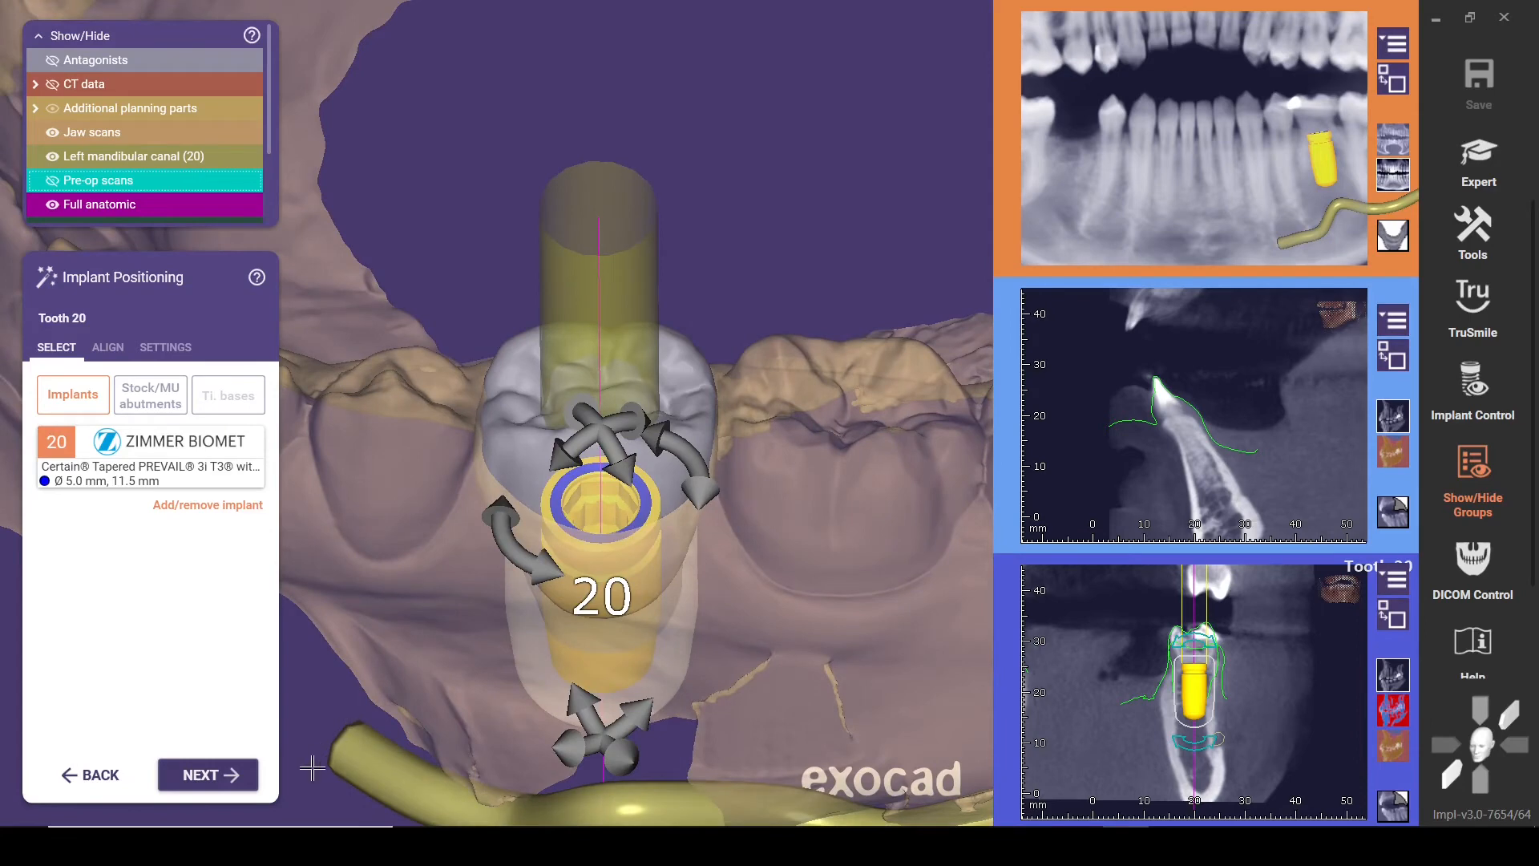
left_click(224, 775)
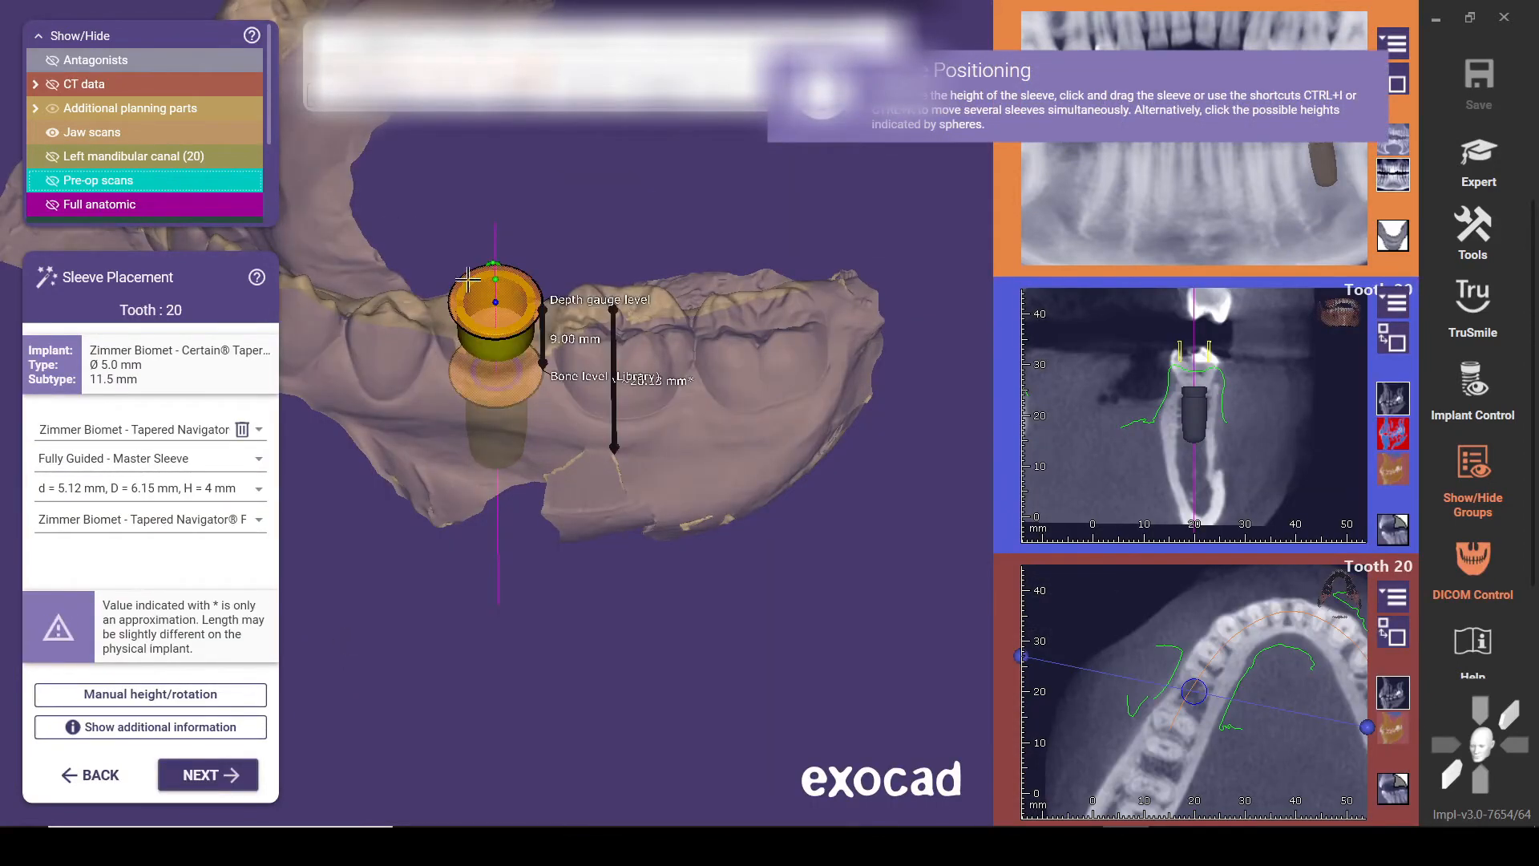
right_click_drag(667, 257, 662, 263)
scroll(577, 315, "up", 2)
middle_click_drag(579, 316, 686, 361)
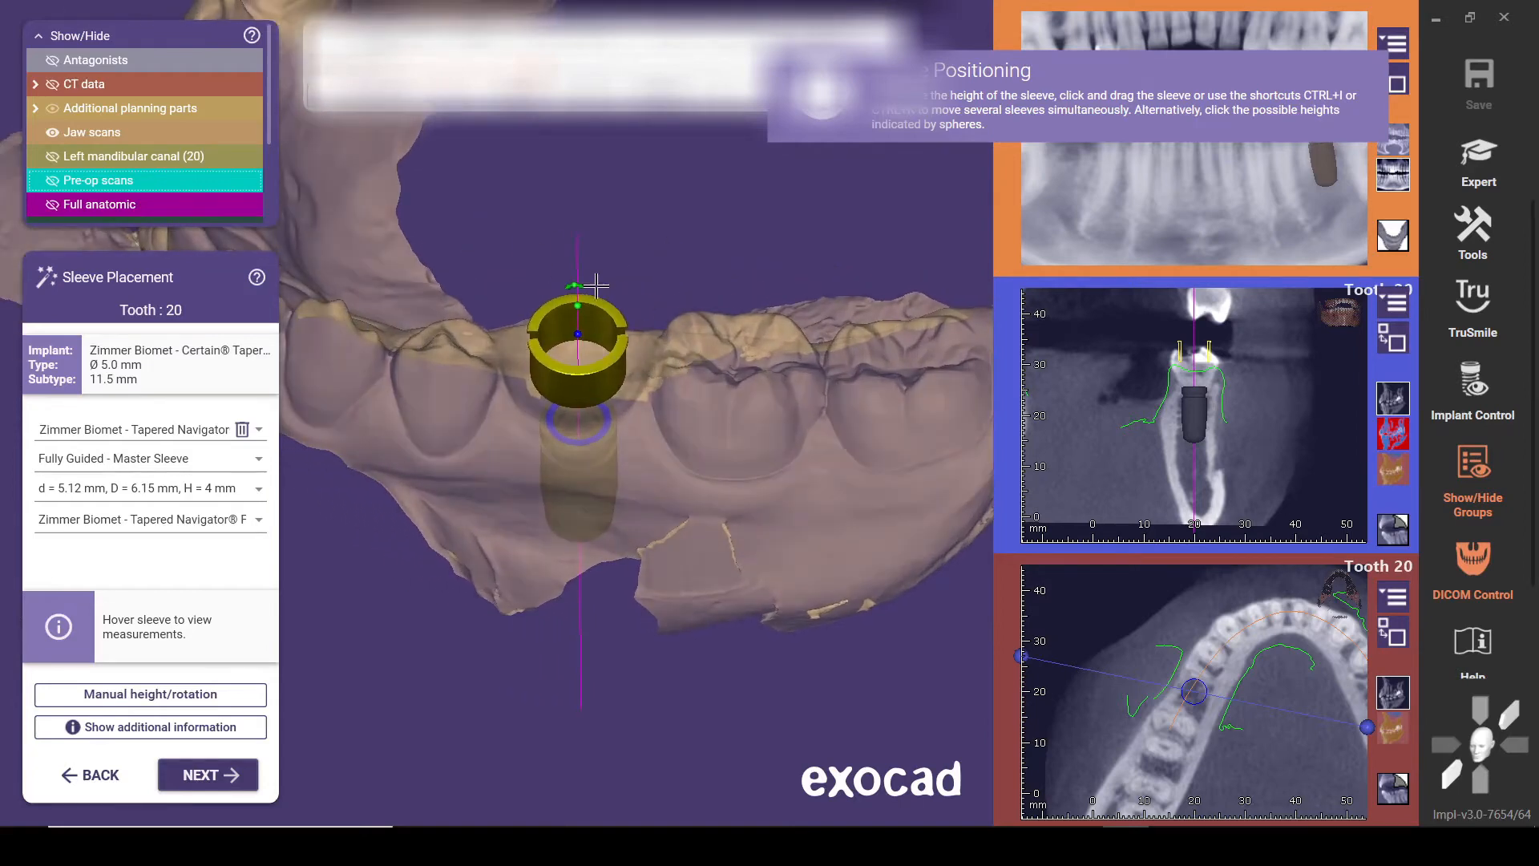
mouse_move(576, 284)
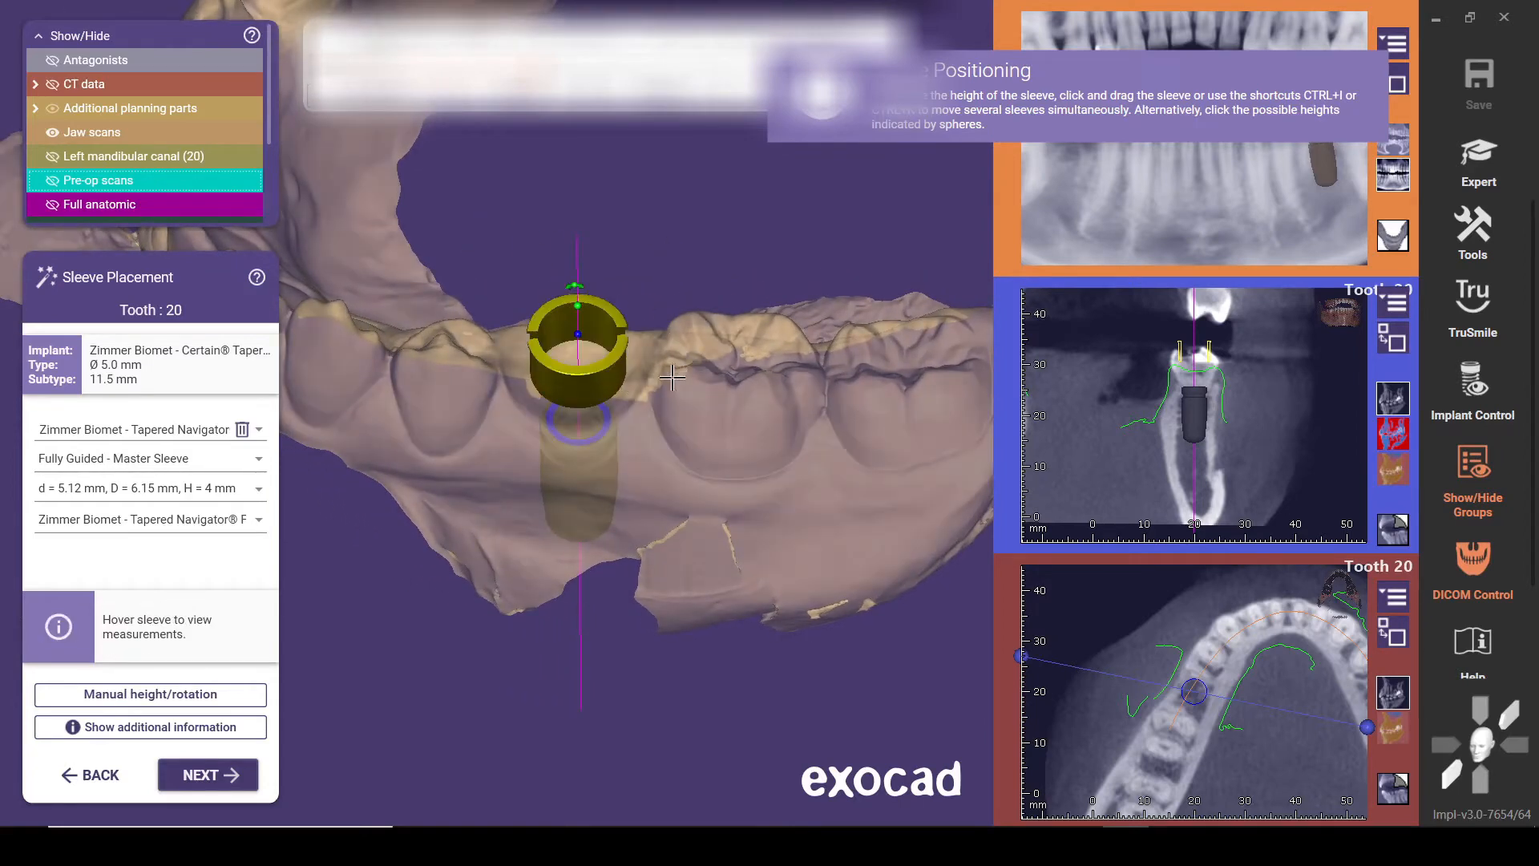
mouse_move(617, 321)
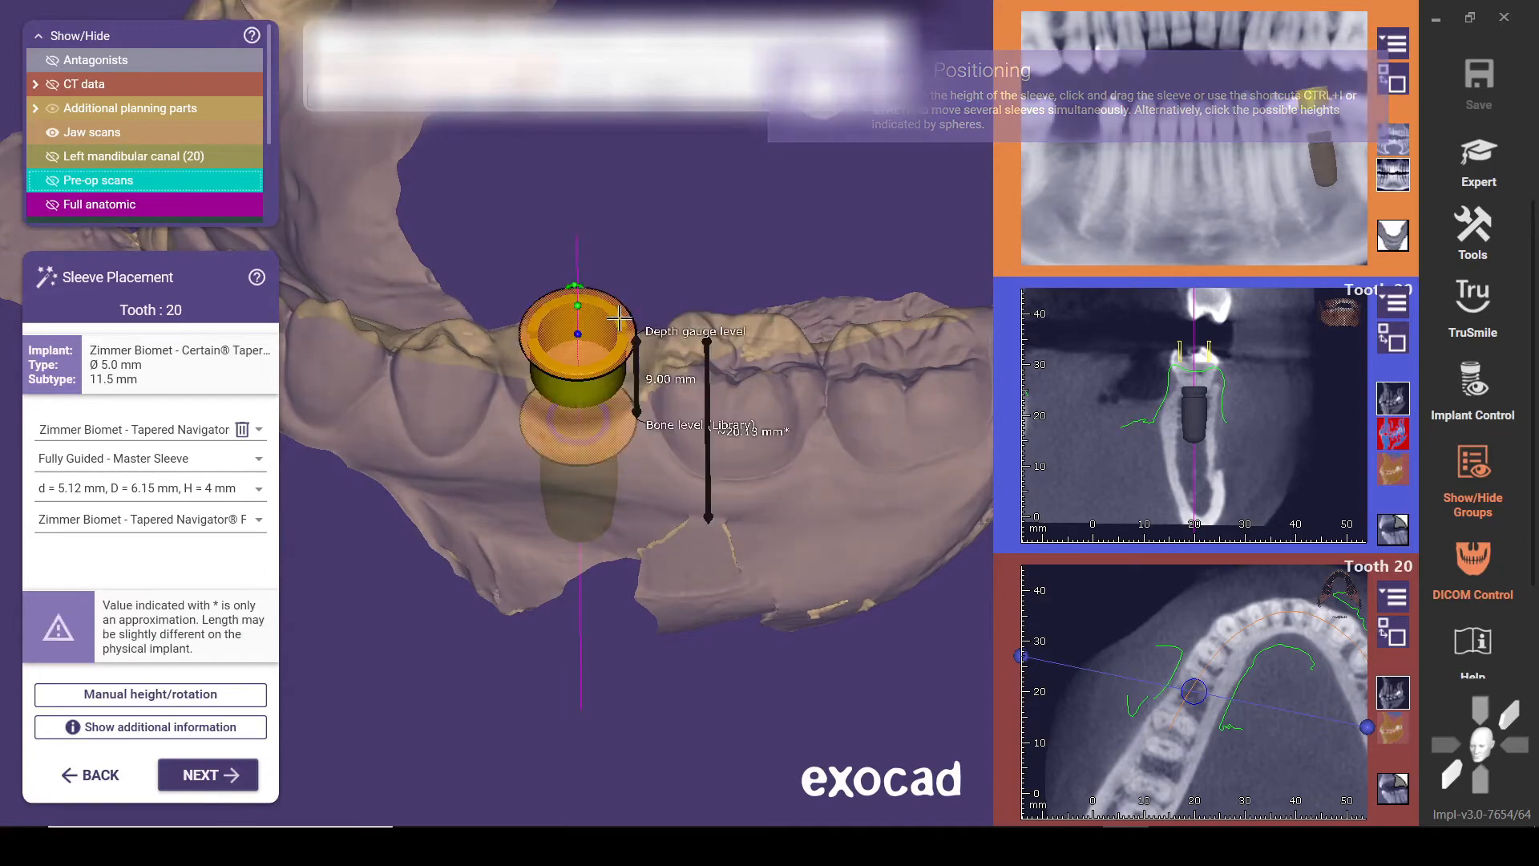
right_click_drag(459, 369, 473, 375)
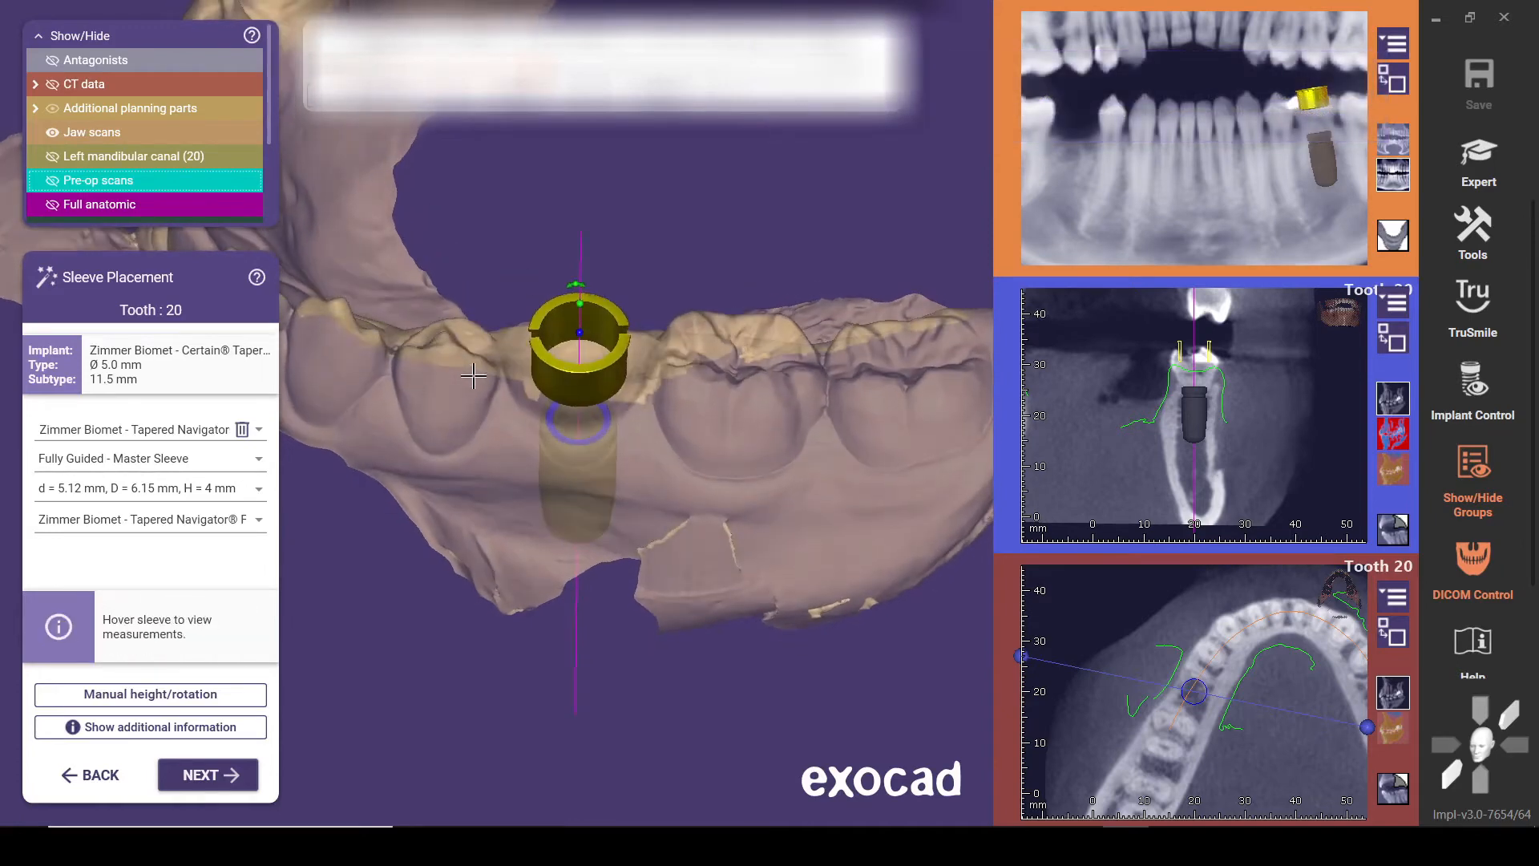
mouse_move(577, 281)
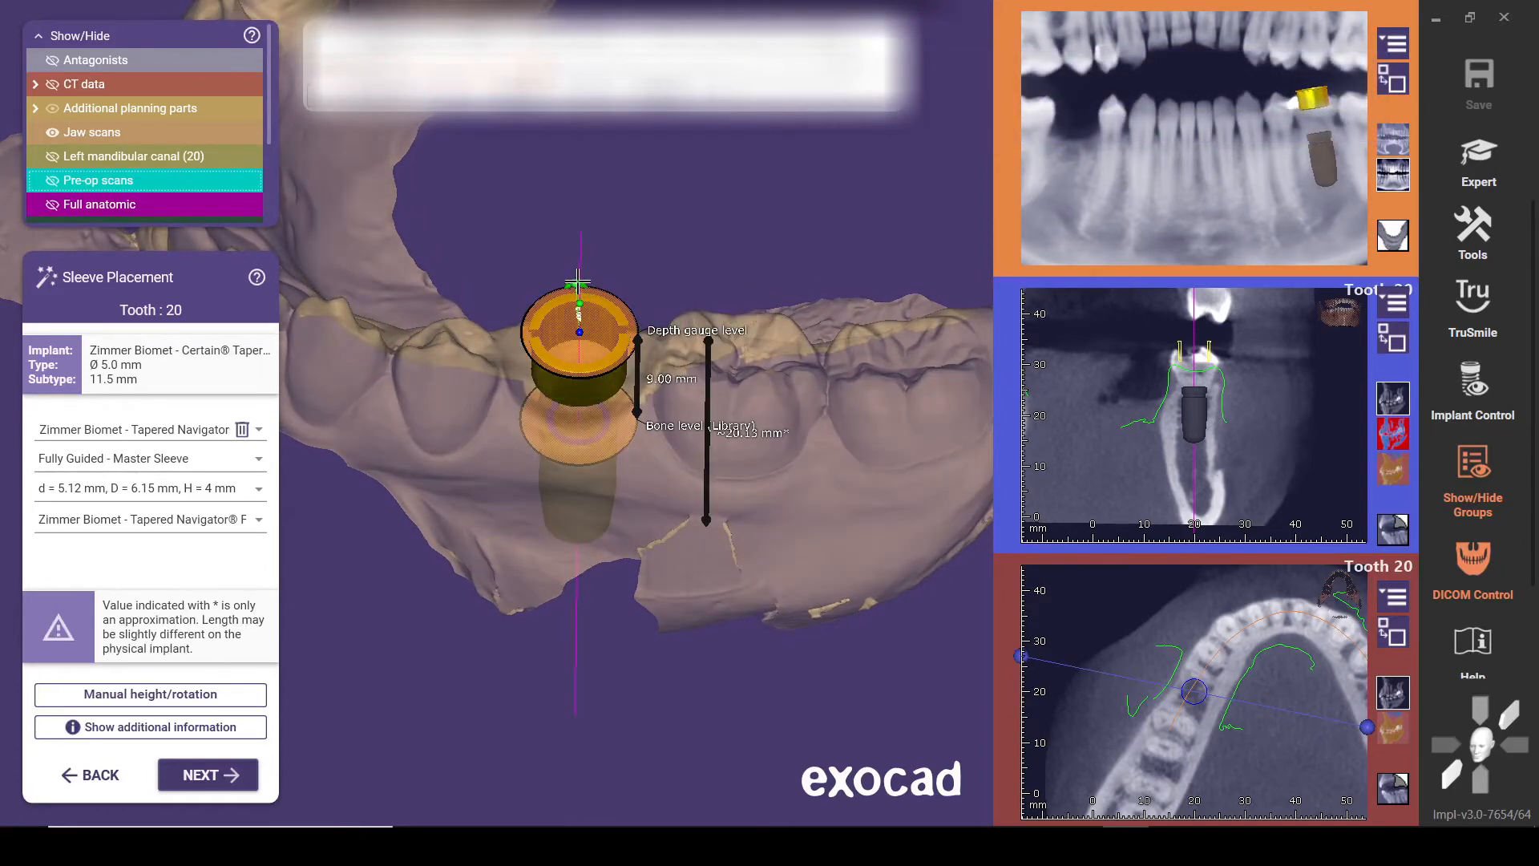
Rotate the tooth 20 sleeve about 90 degrees around its axis so its notches face buccally and lingually, and check it up close
left_click_drag(577, 282, 492, 330)
scroll(632, 419, "up", 5)
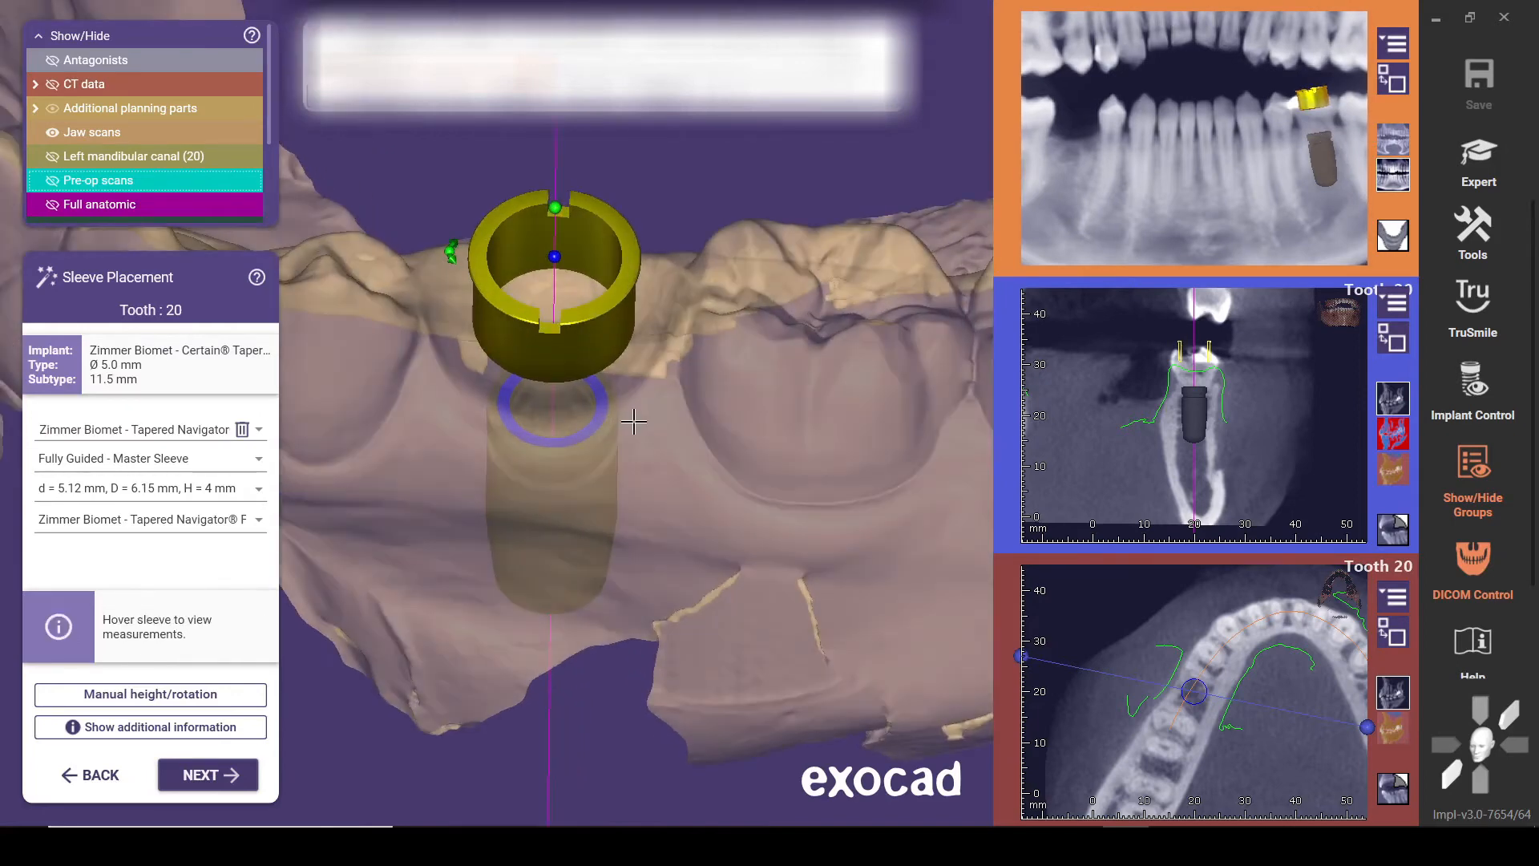
right_click_drag(632, 419, 631, 414)
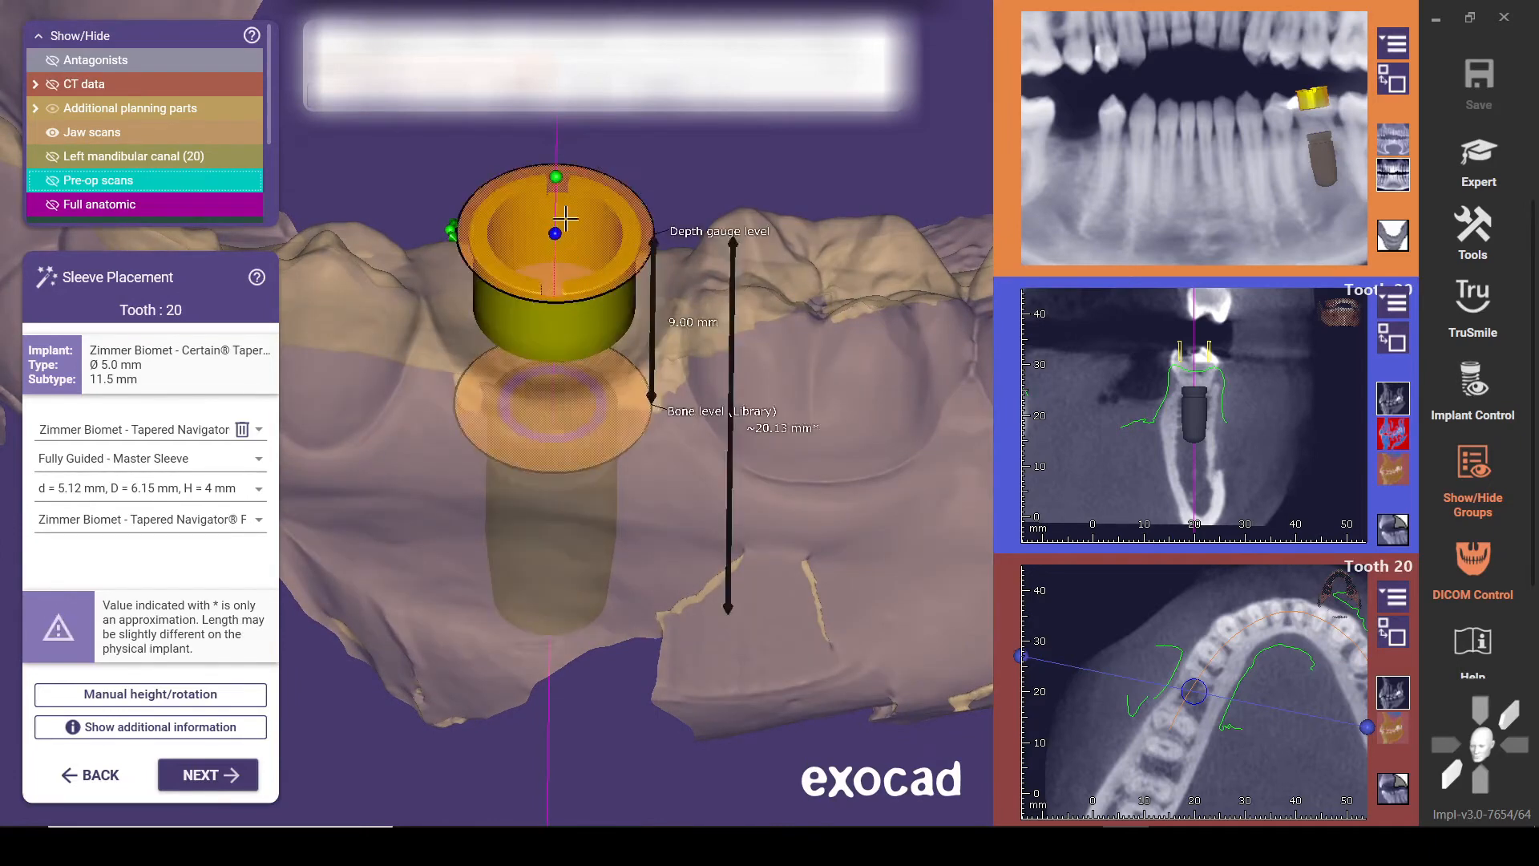
mouse_move(546, 287)
mouse_move(548, 234)
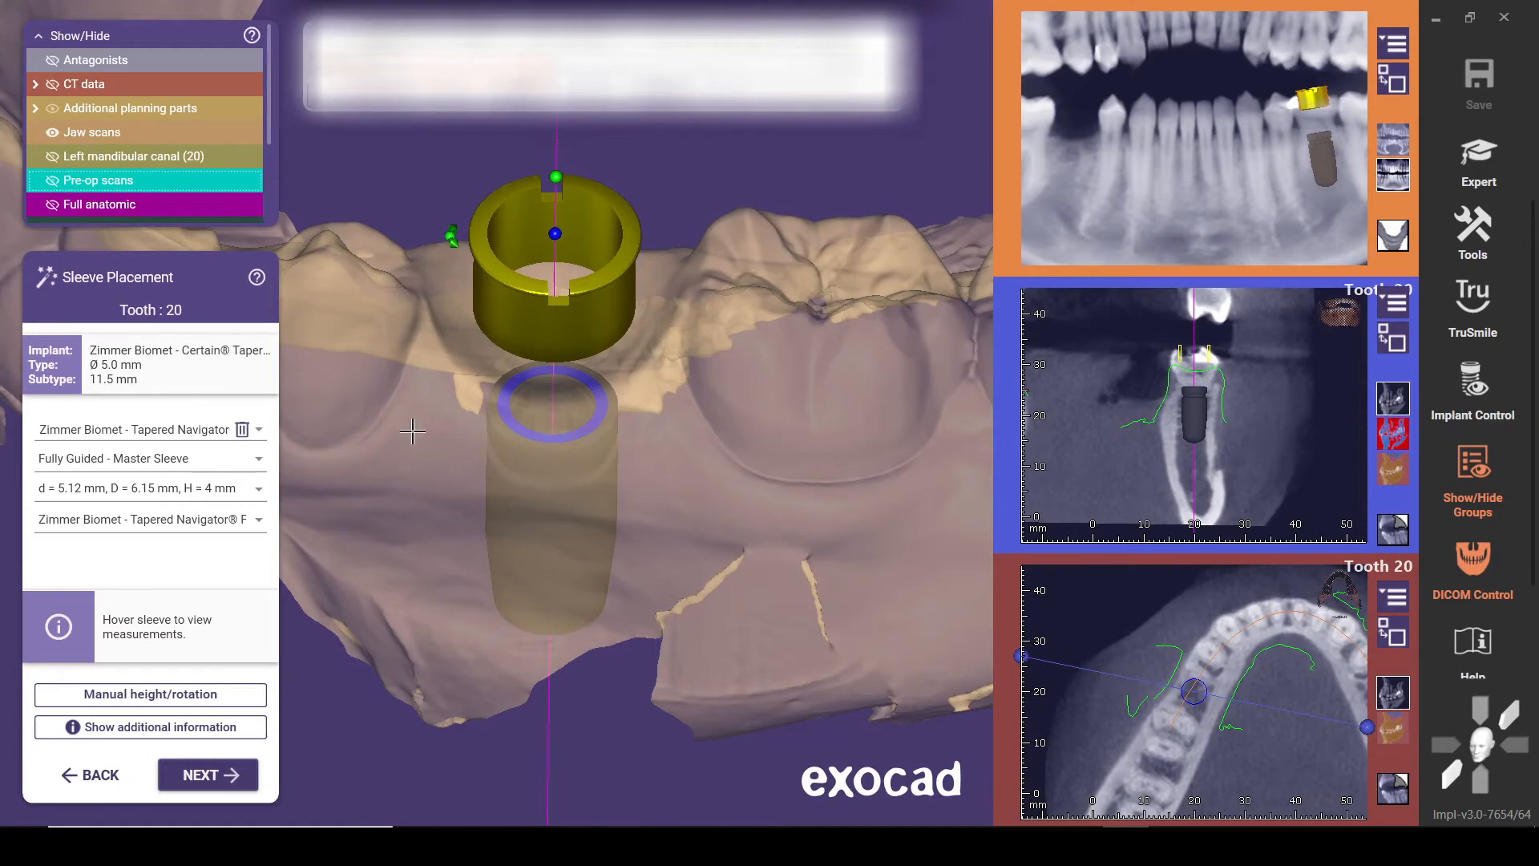
right_click_drag(412, 432, 426, 382)
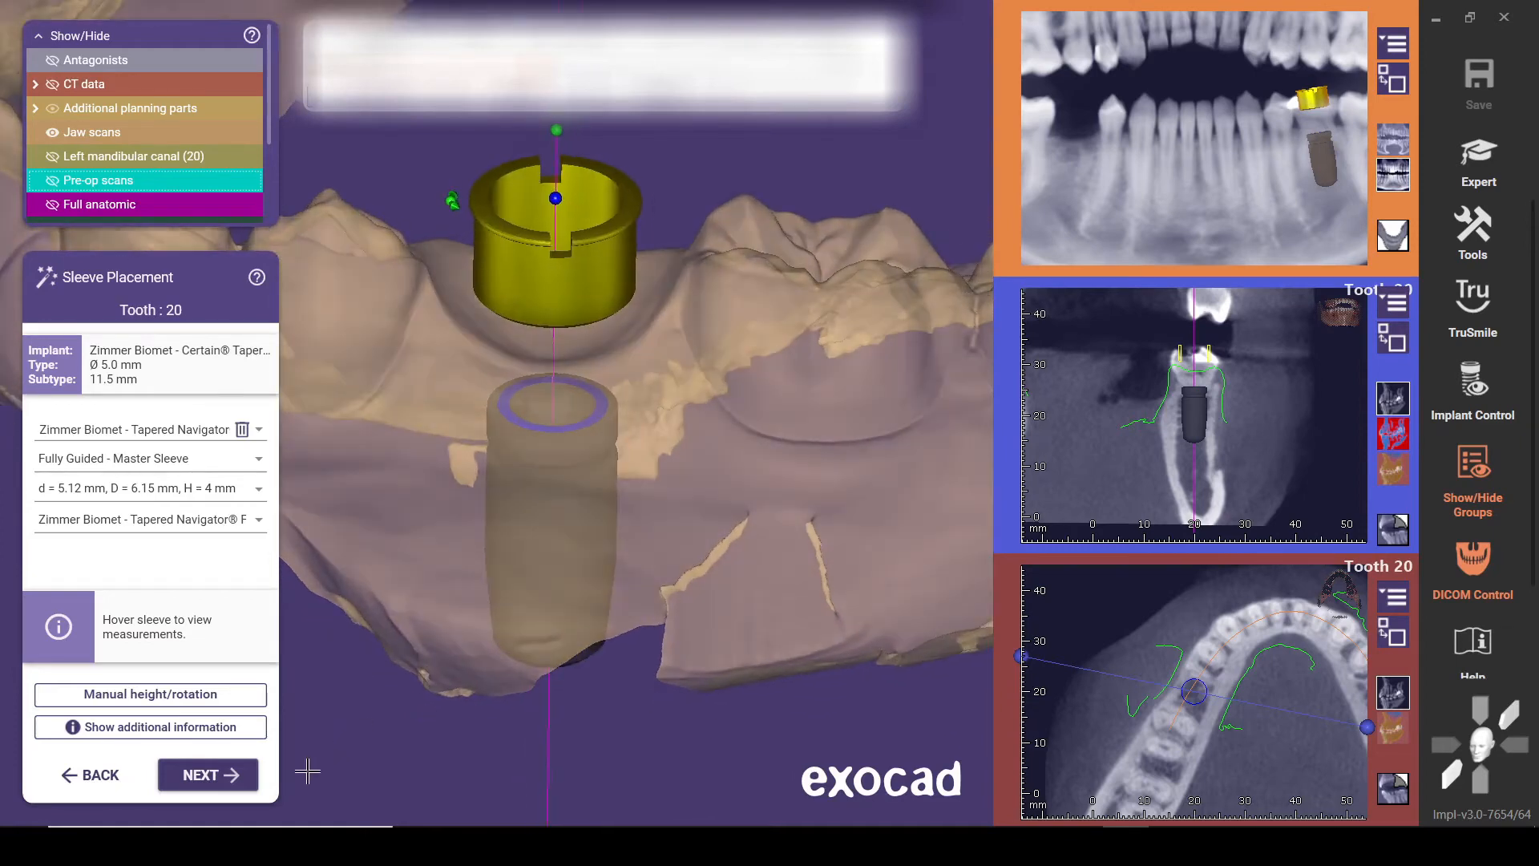
middle_click(448, 254)
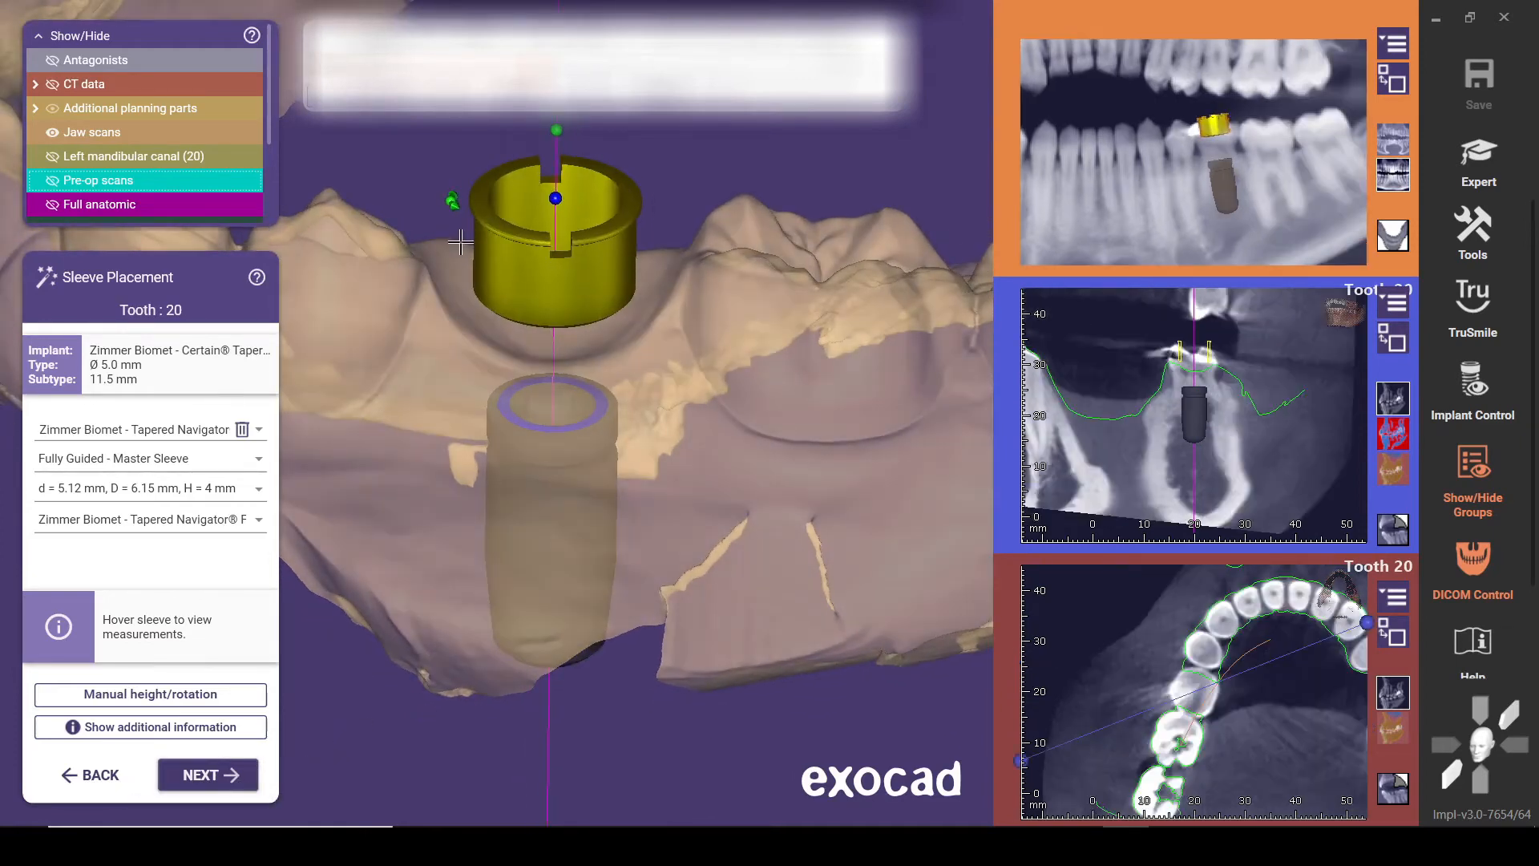
Try the tooth 20 sleeve at the 12 mm height in a side view, and return it to the 9 mm height
right_click_drag(419, 347, 421, 340)
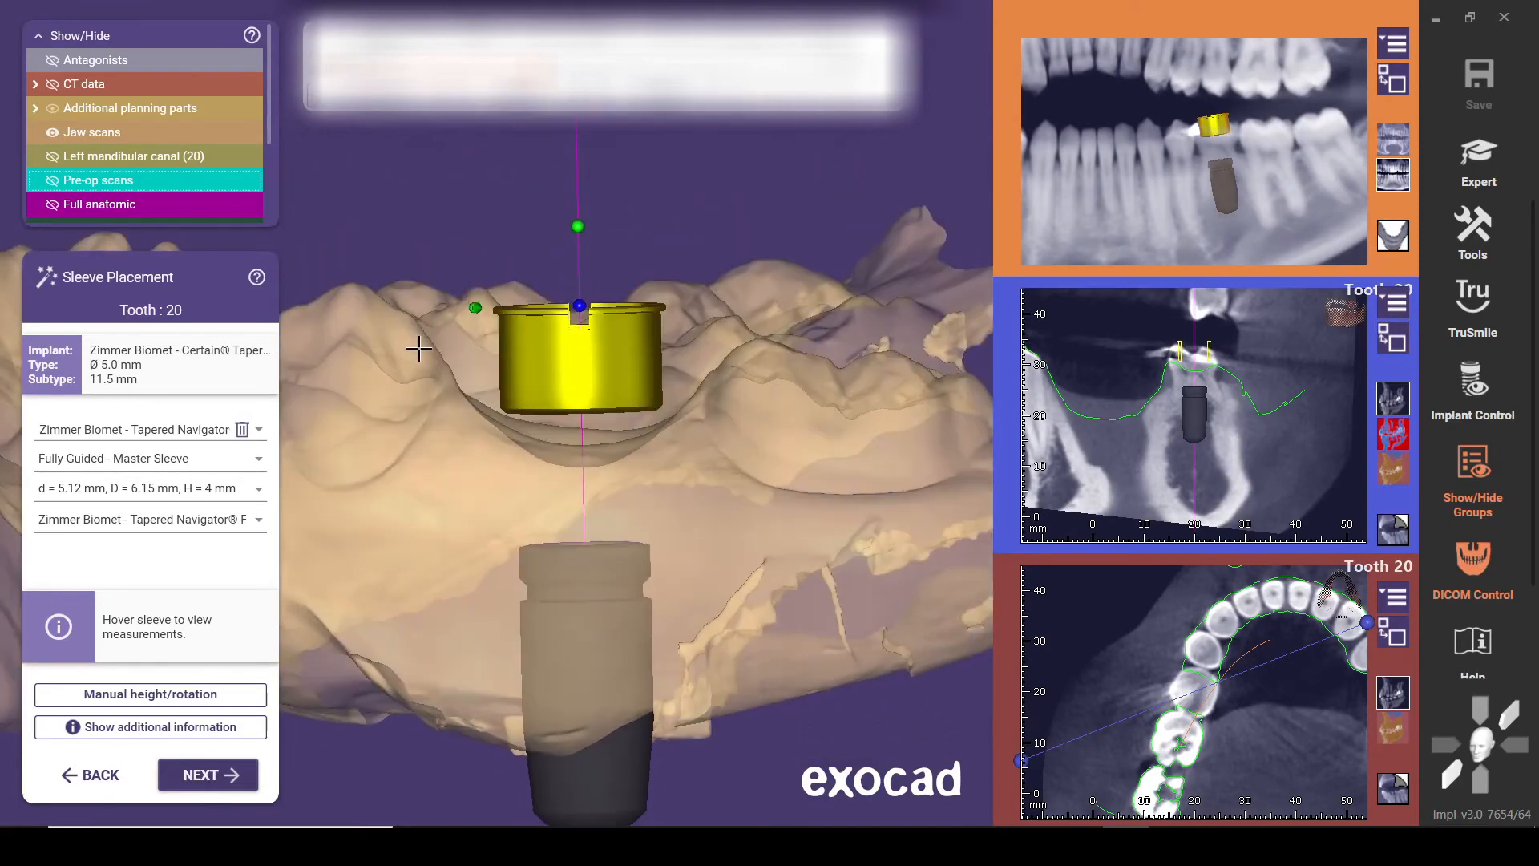
mouse_move(539, 343)
left_click_drag(566, 375, 527, 260)
mouse_move(539, 293)
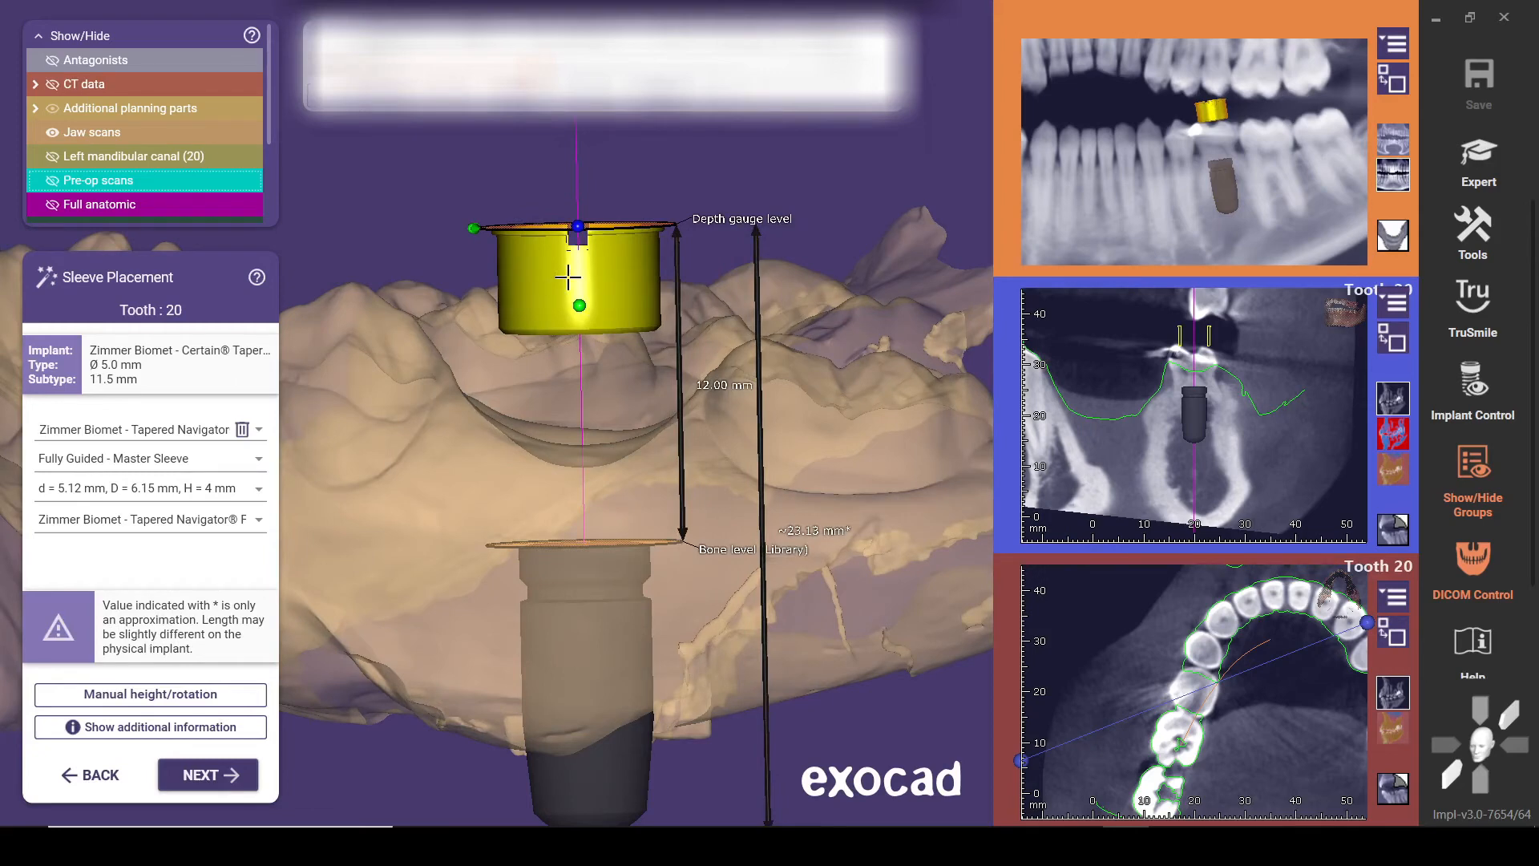
left_click_drag(544, 274, 556, 465)
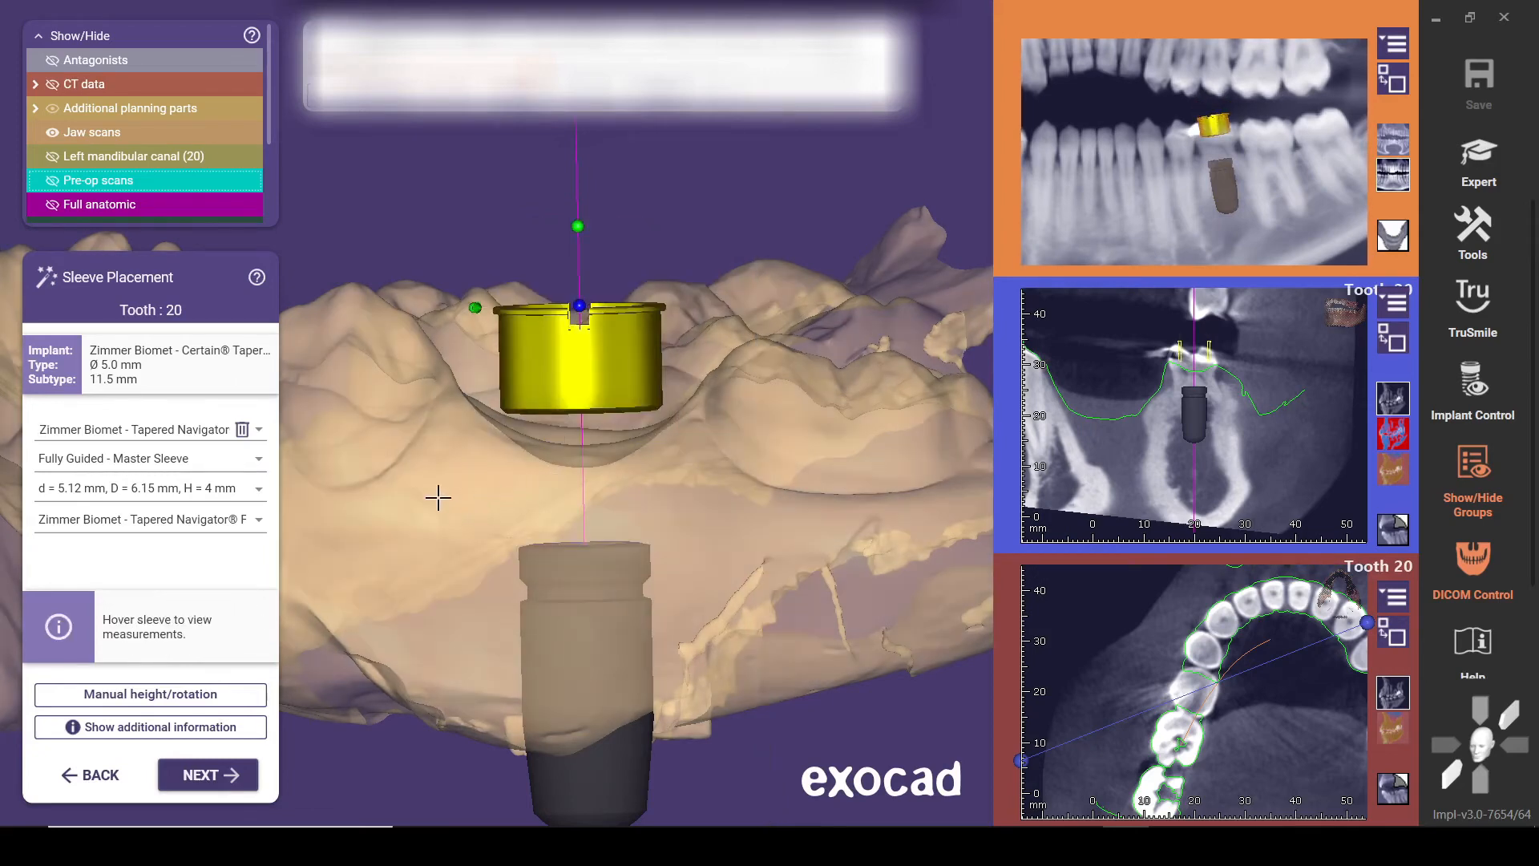
scroll(484, 687, "down", 2)
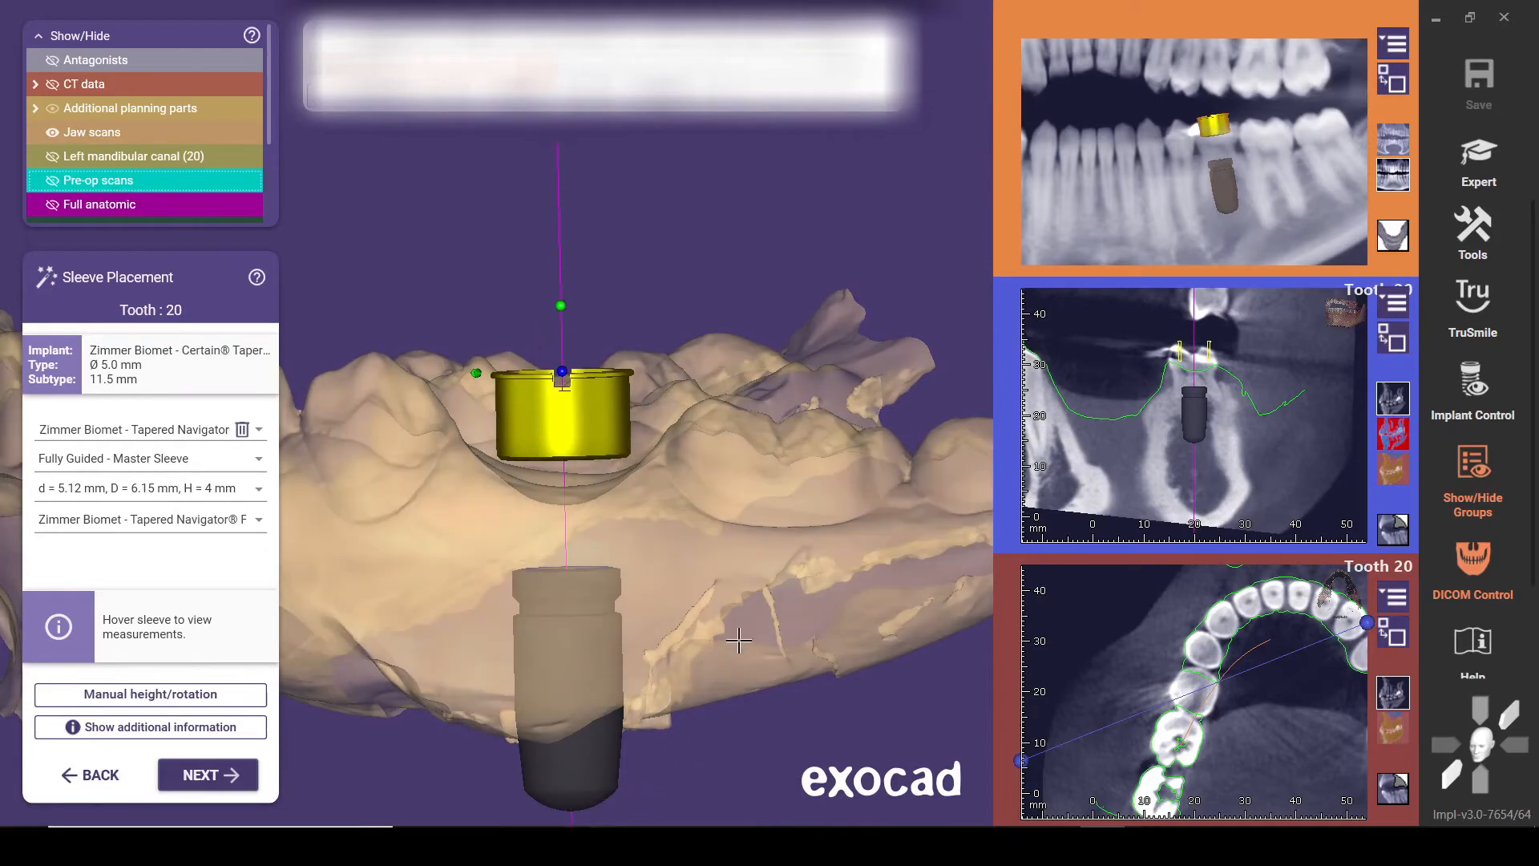
mouse_move(626, 371)
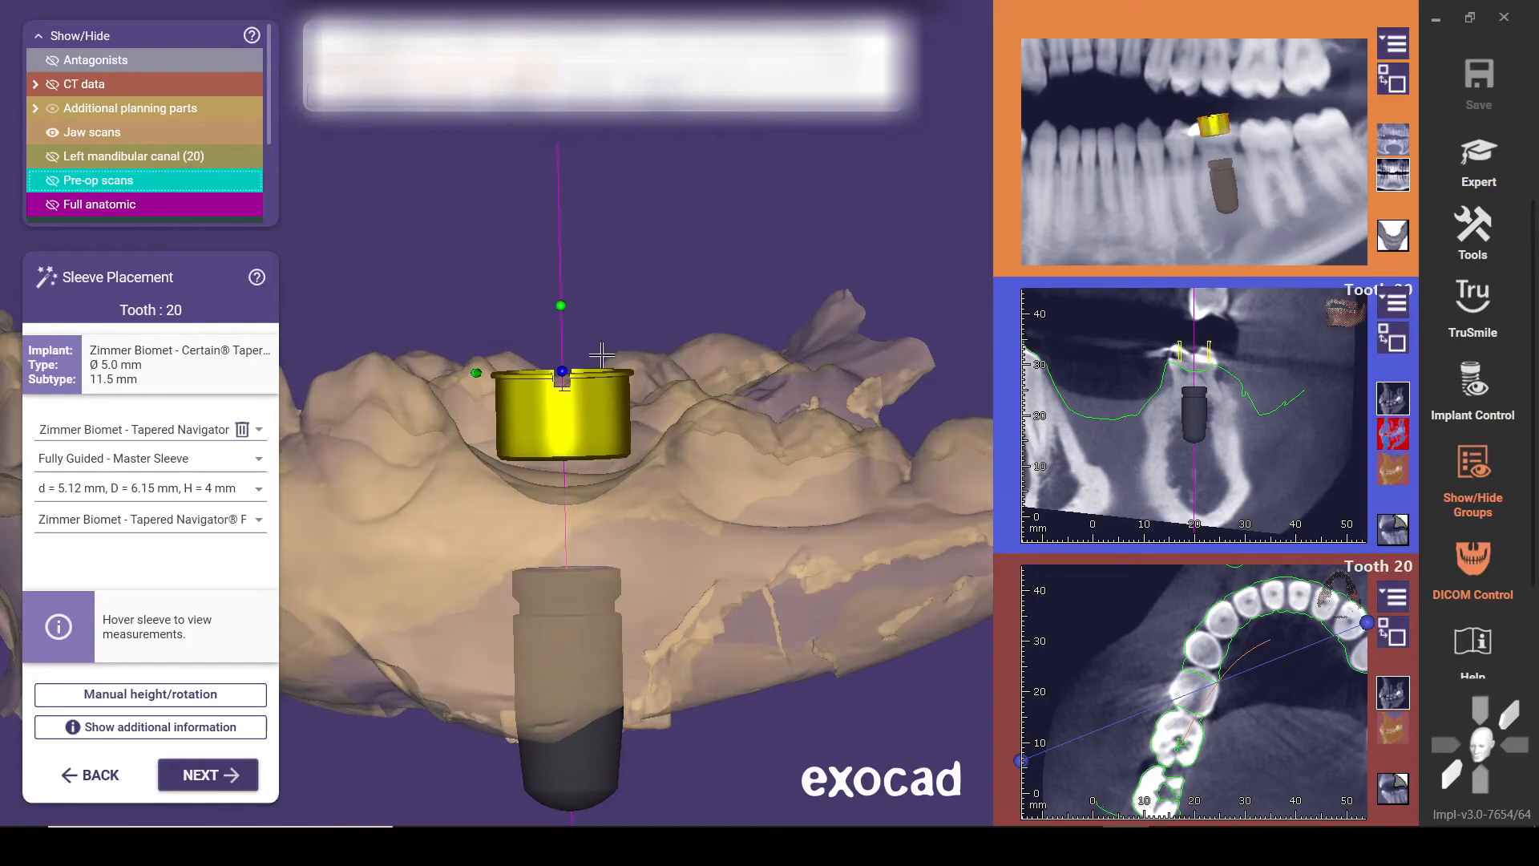
Finish the sleeve placement, confirm the approval statements, and approve the implant planning
left_click(235, 775)
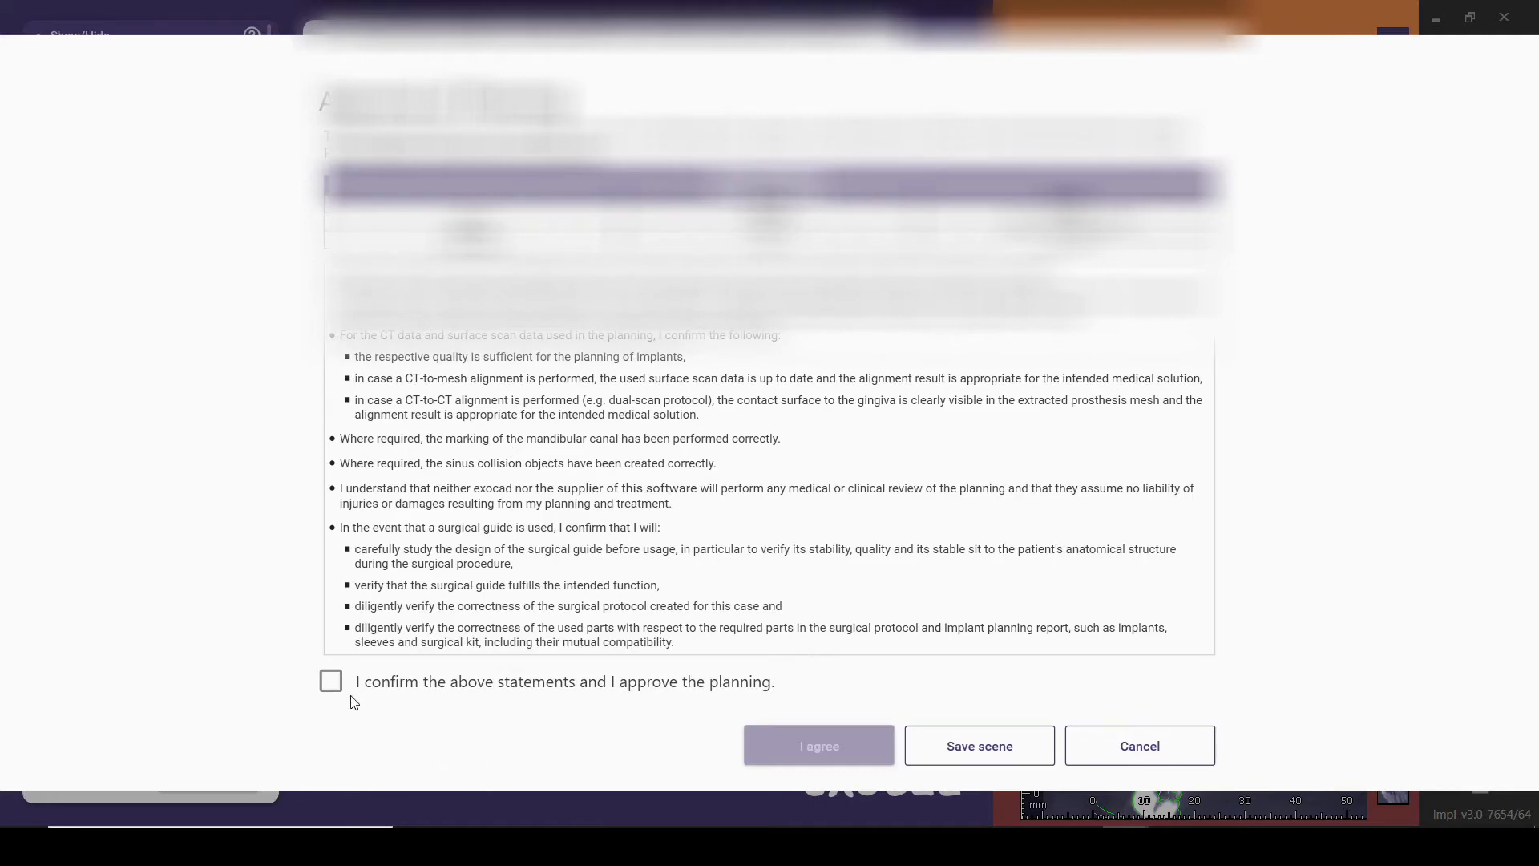
left_click(332, 683)
left_click(829, 747)
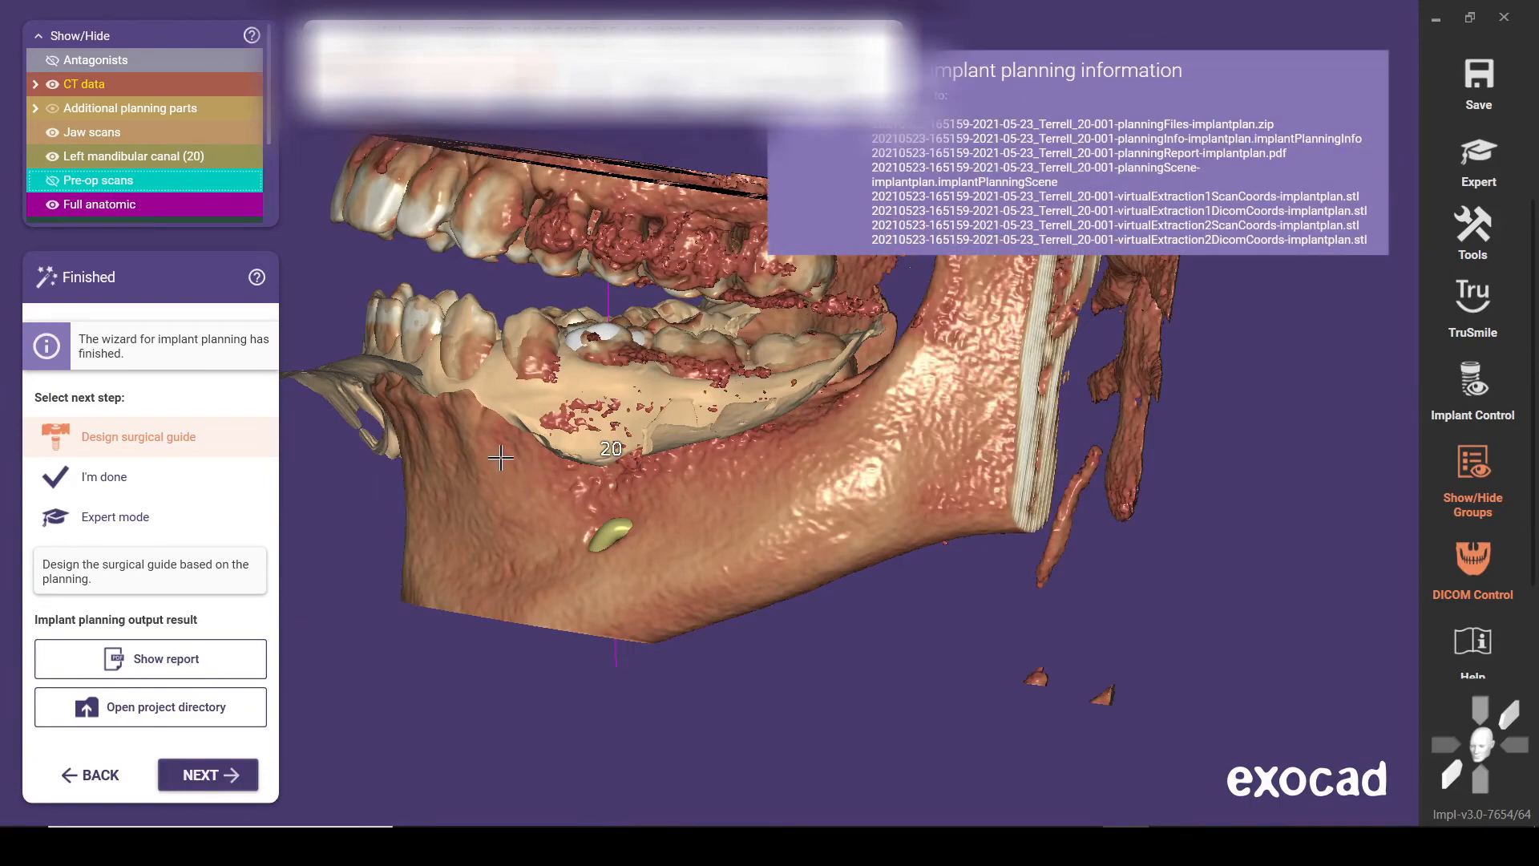
Hide the CT data in the finished plan and proceed to designing the surgical guide
right_click_drag(485, 450, 457, 354)
left_click(457, 354, "ctrl")
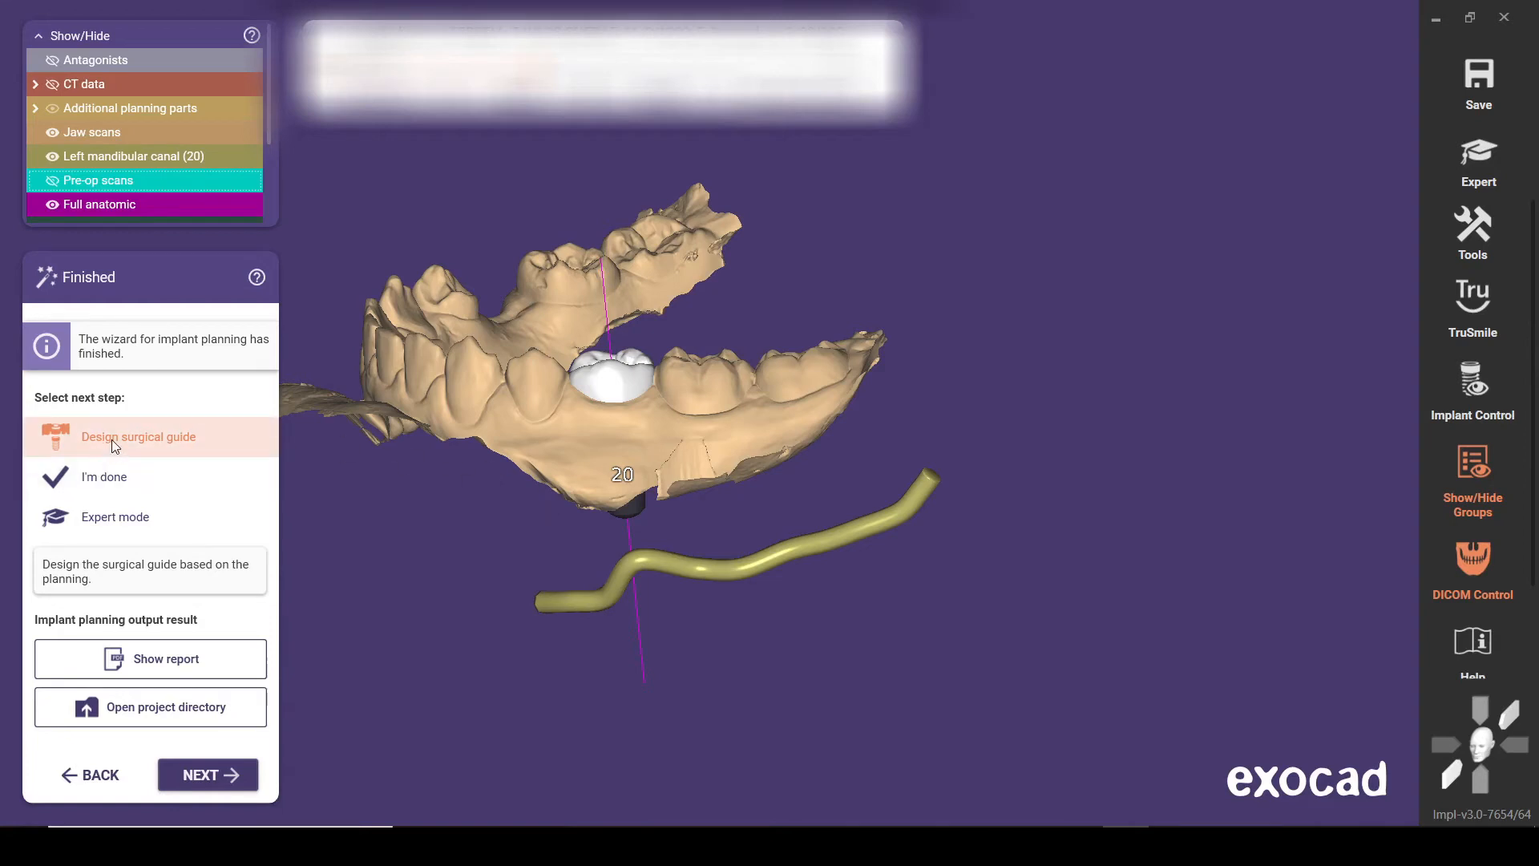
left_click(195, 776)
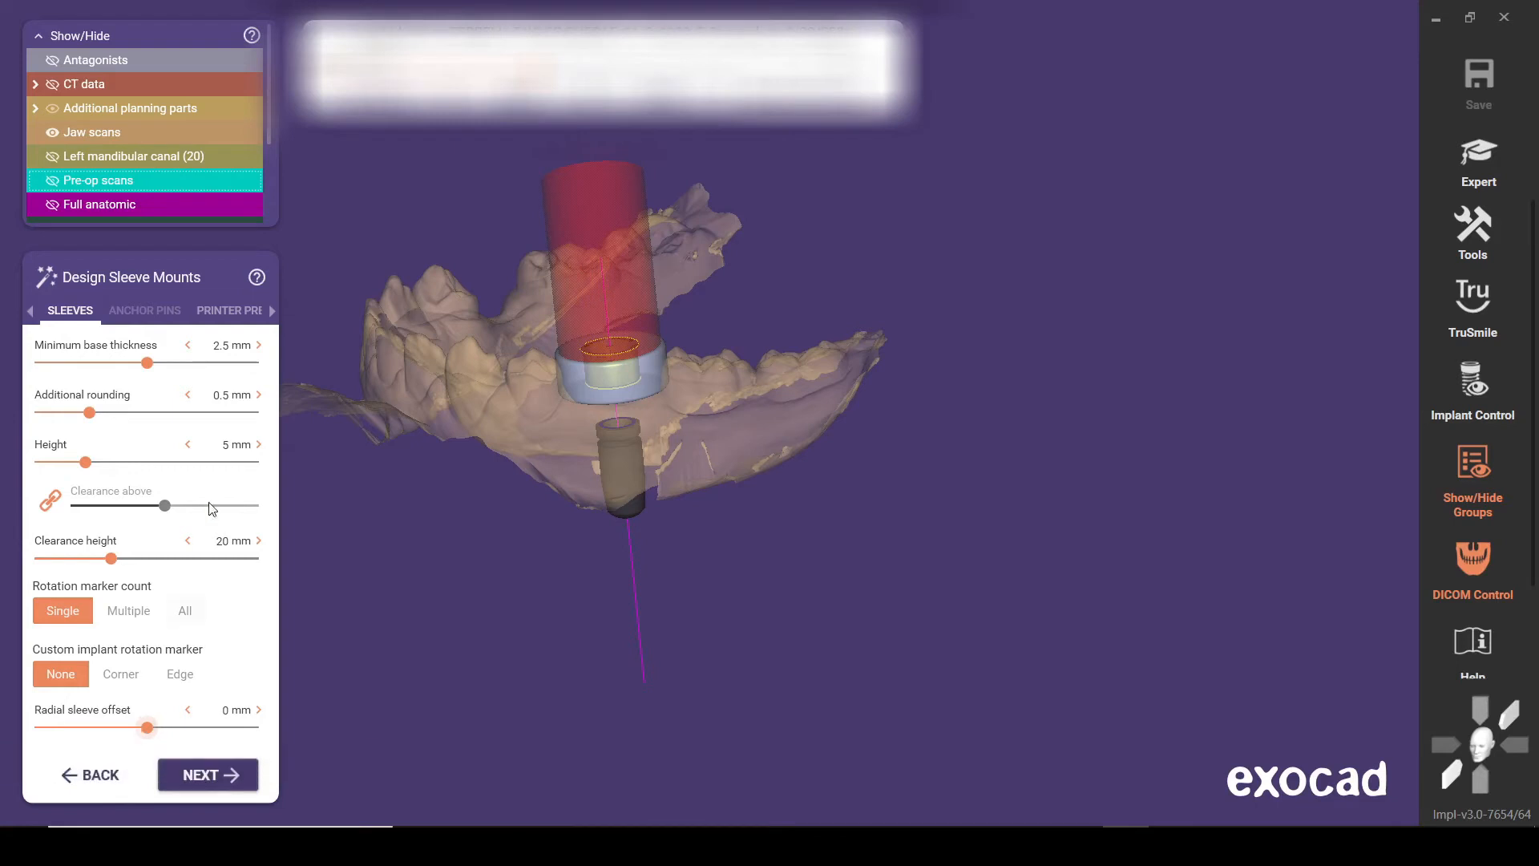
Apply the 3D Systems - NextDent 5100 printer preset to the sleeve mount and return to the sleeve parameters
left_click(239, 311)
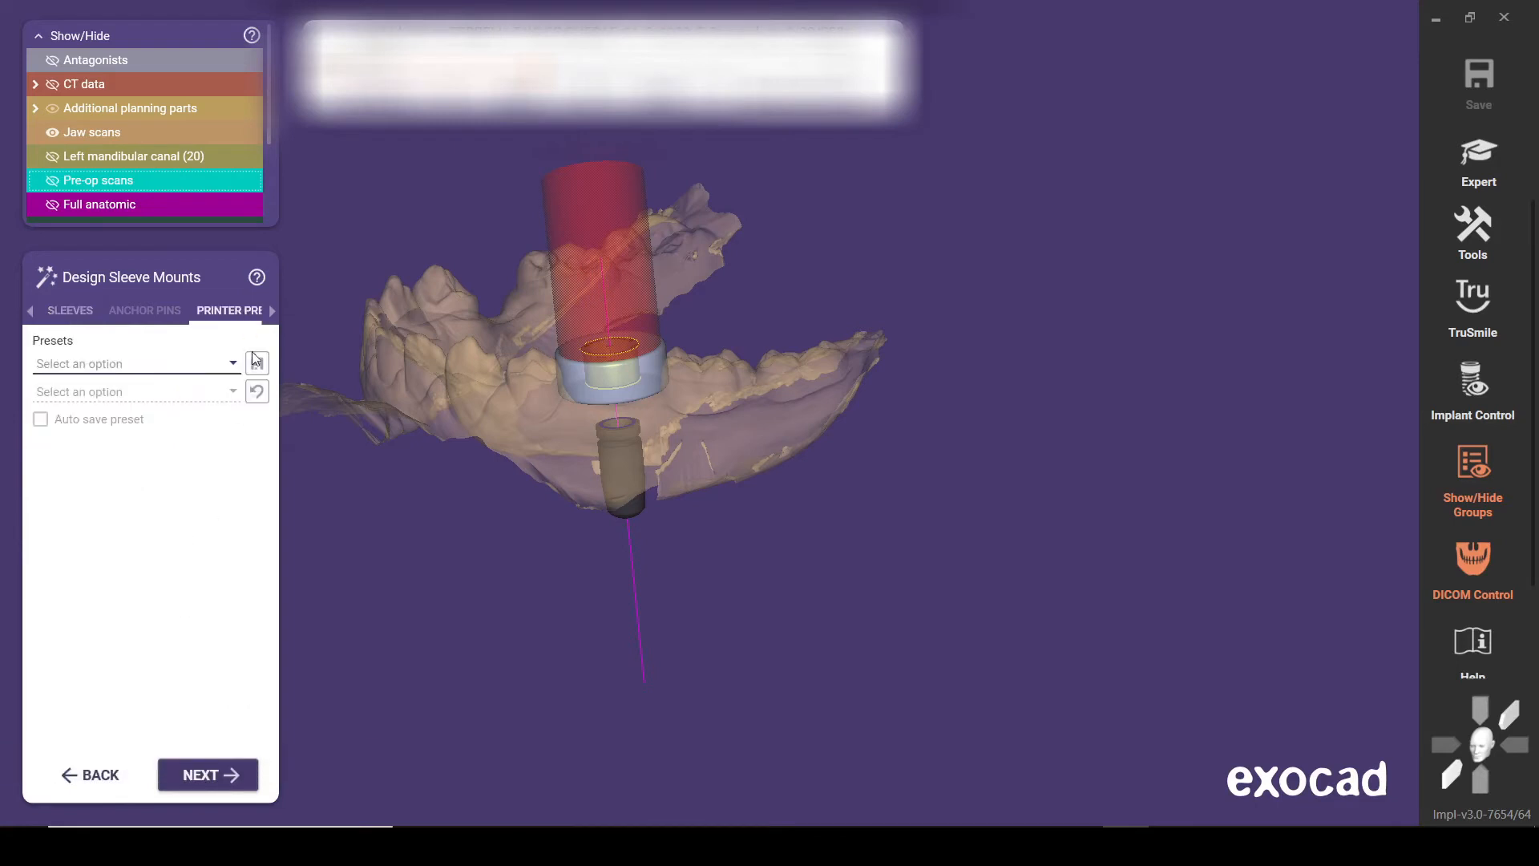
left_click(233, 364)
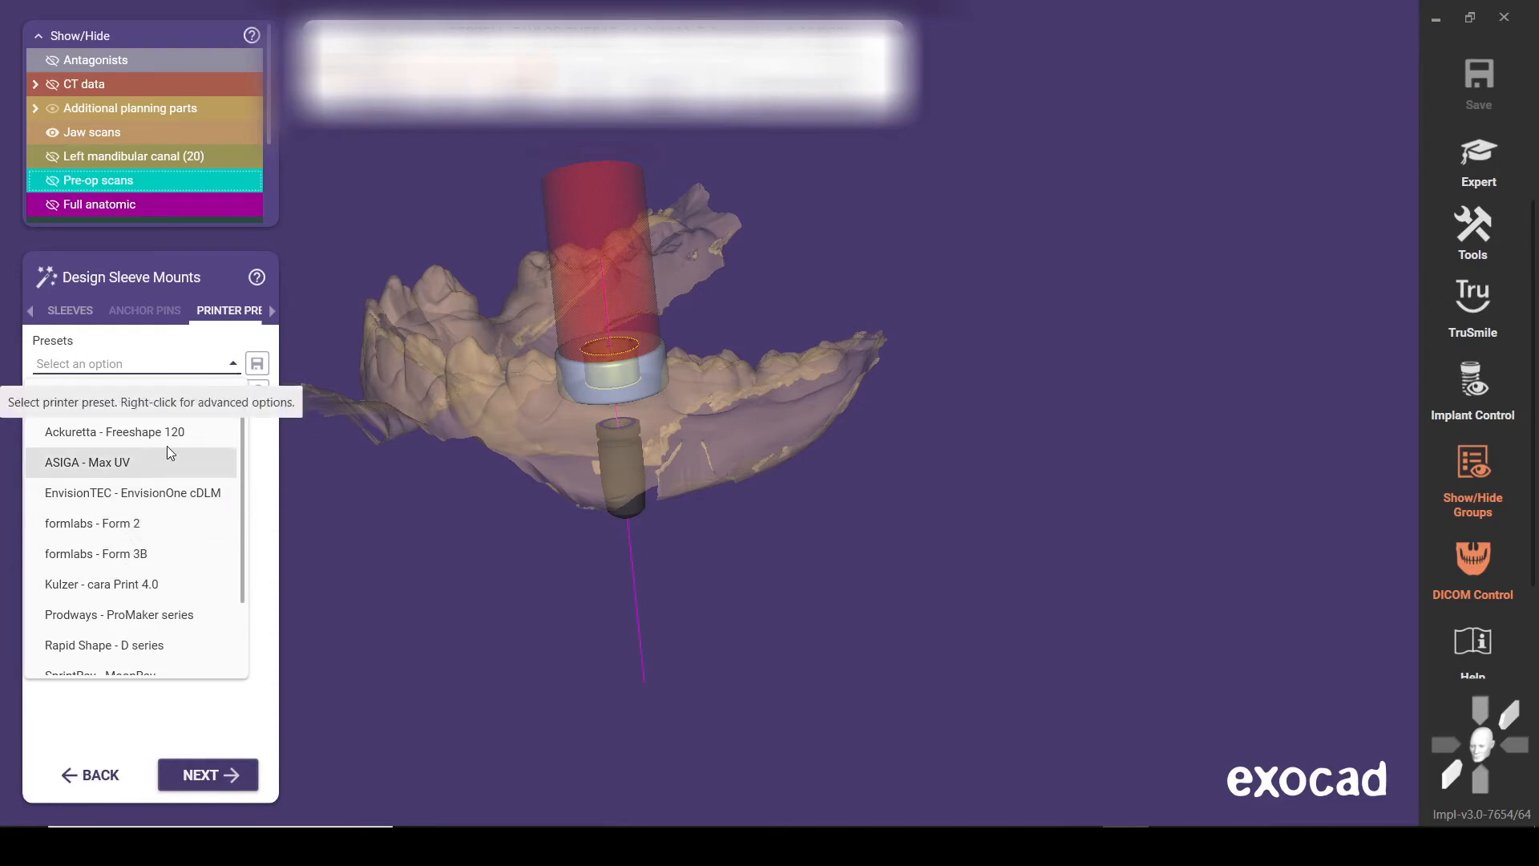
left_click(166, 404)
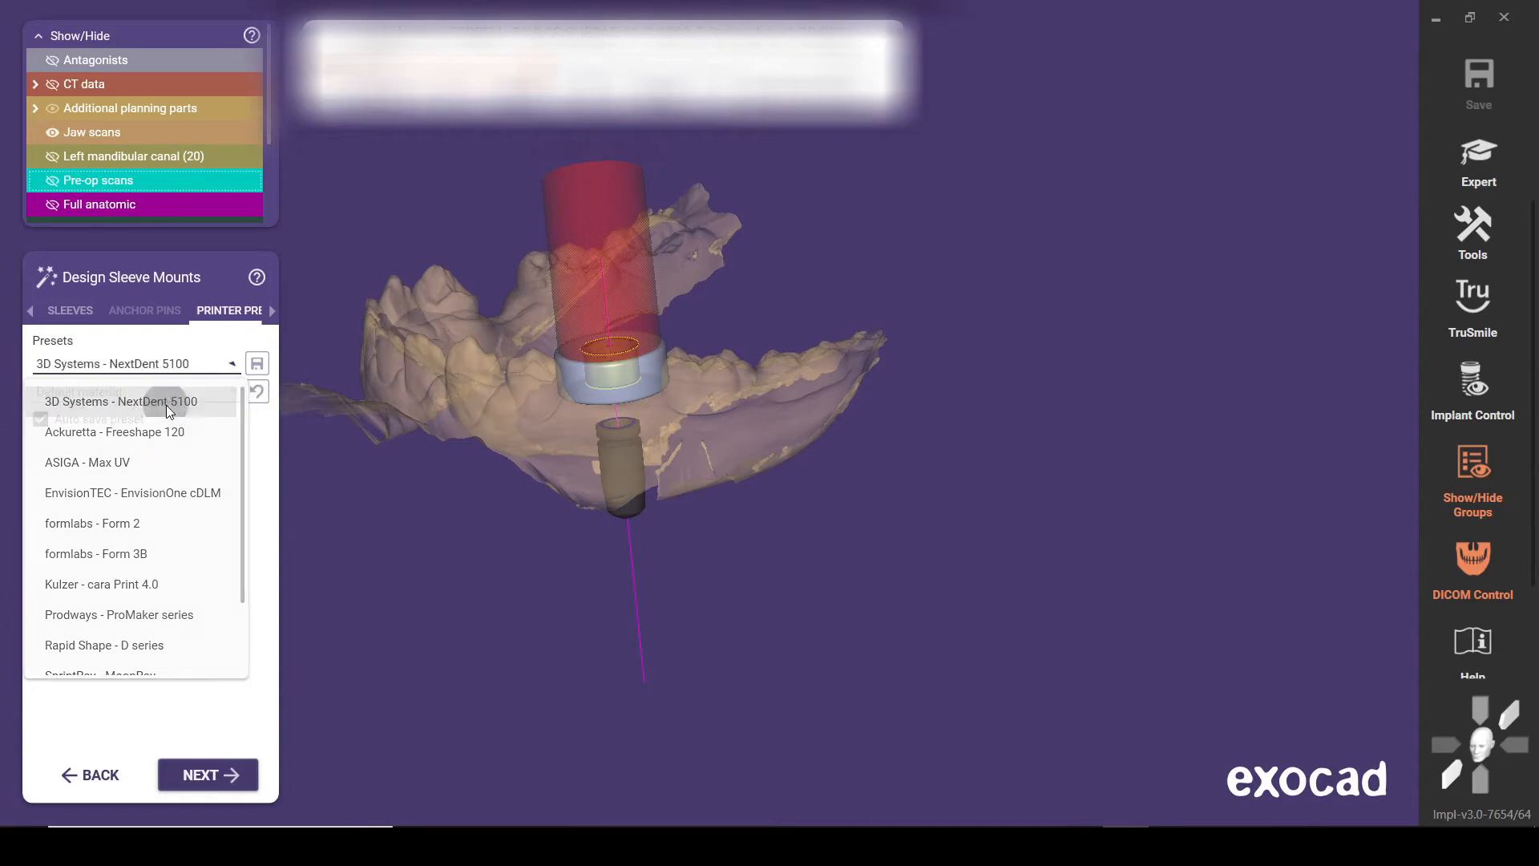
left_click(72, 318)
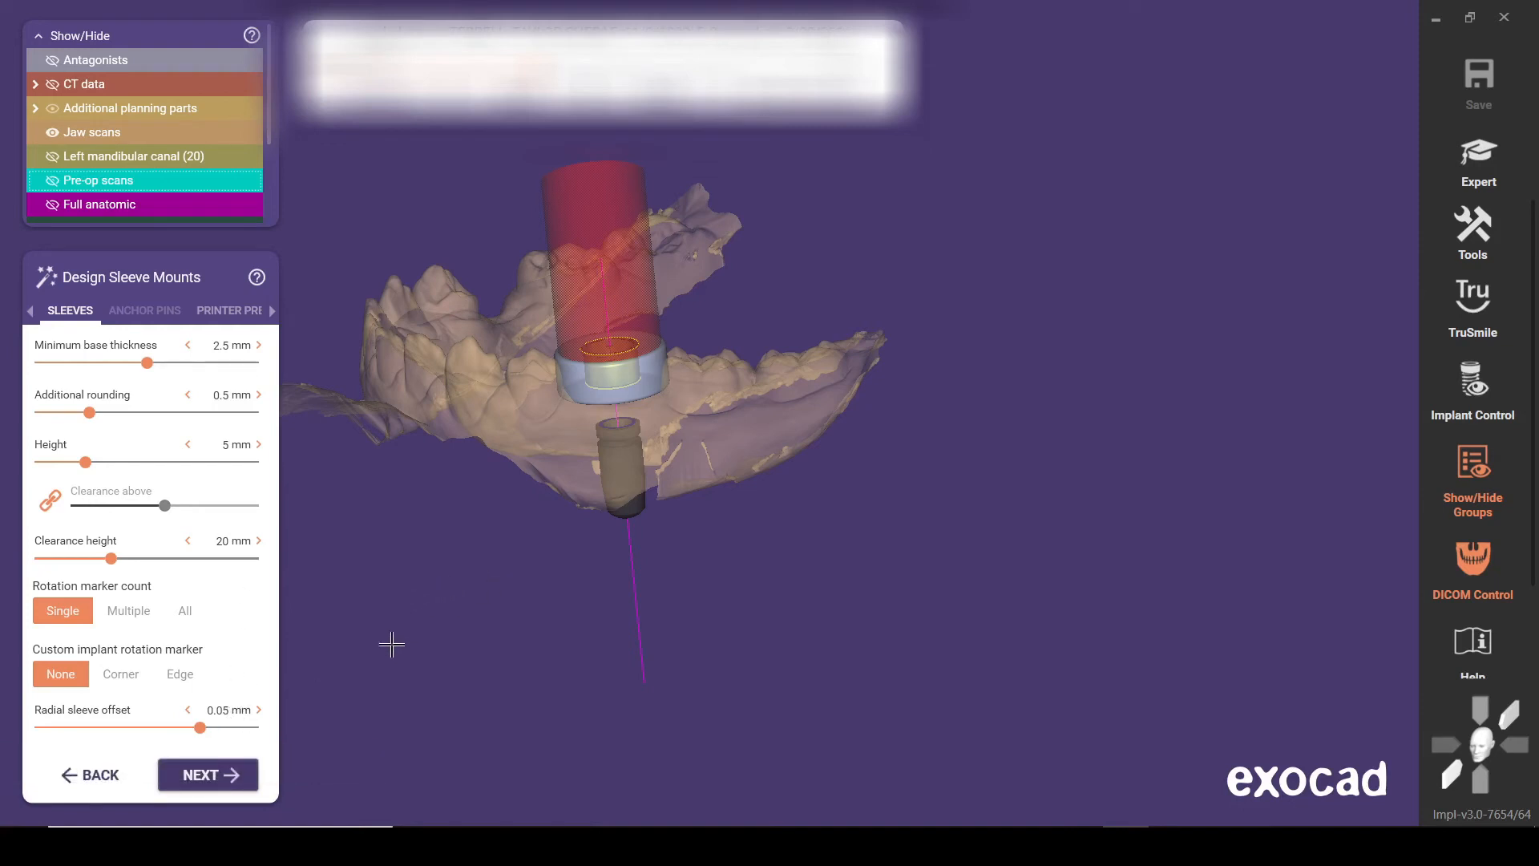
Compare the Corner and Edge custom implant rotation markers, keep Edge, and examine its alignment with the sleeve notch
scroll(569, 386, "up", 3)
right_click_drag(569, 386, 554, 401)
left_click(129, 677)
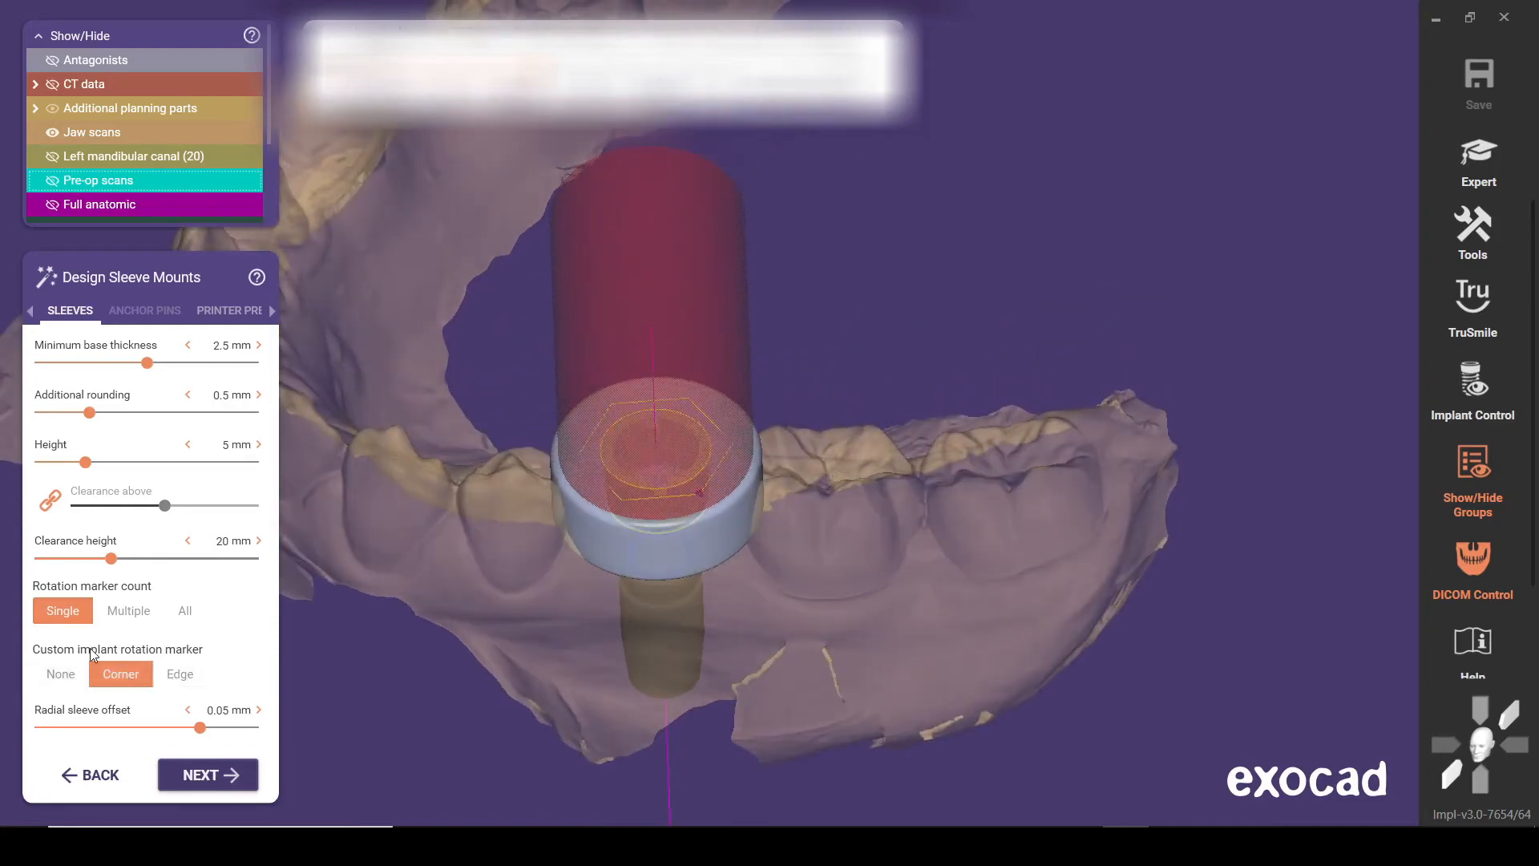
left_click(136, 675)
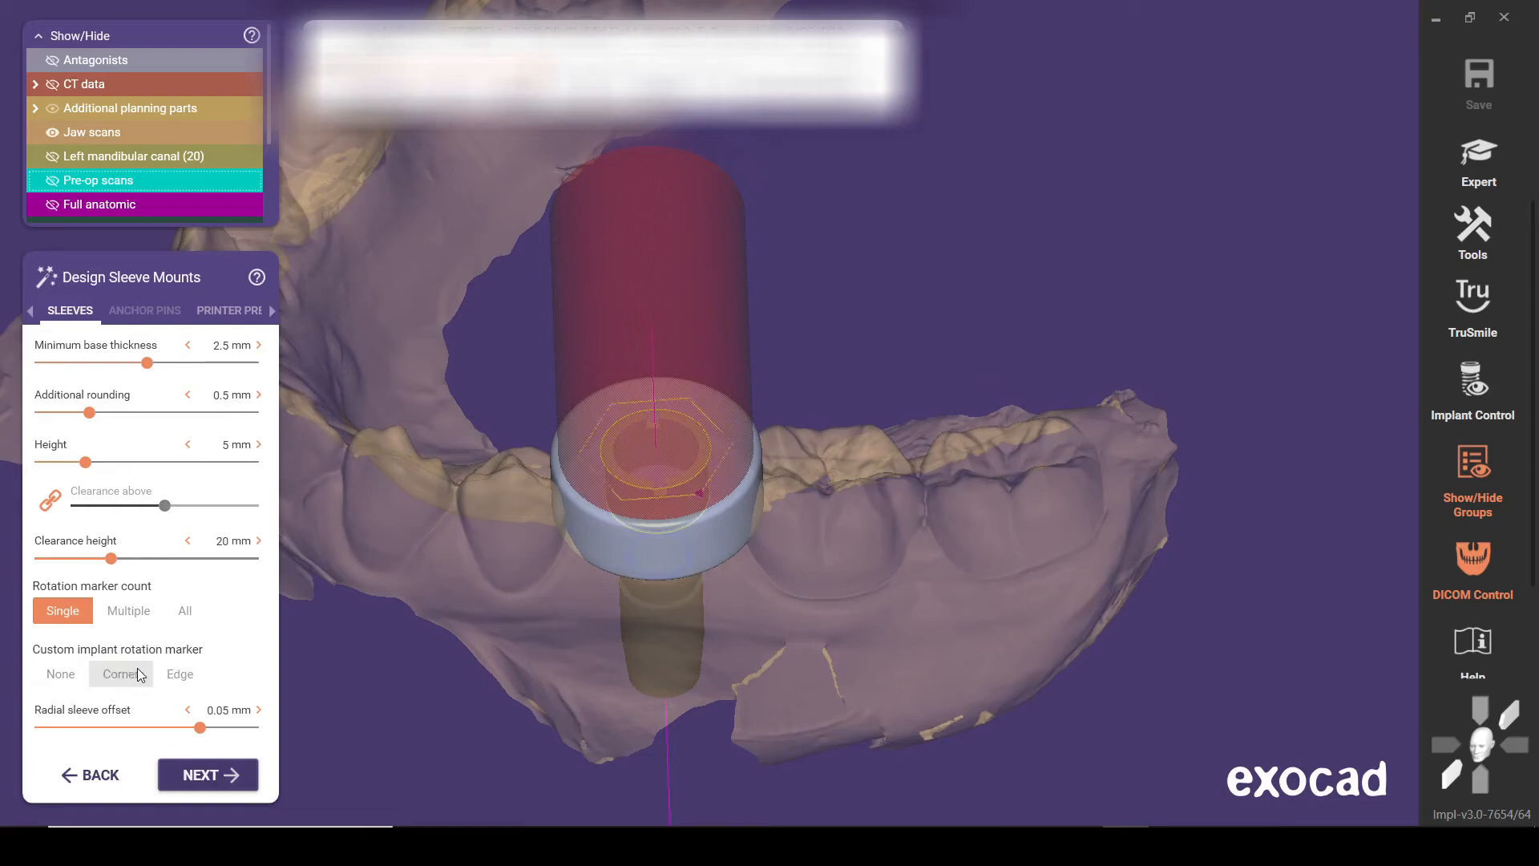
left_click(179, 674)
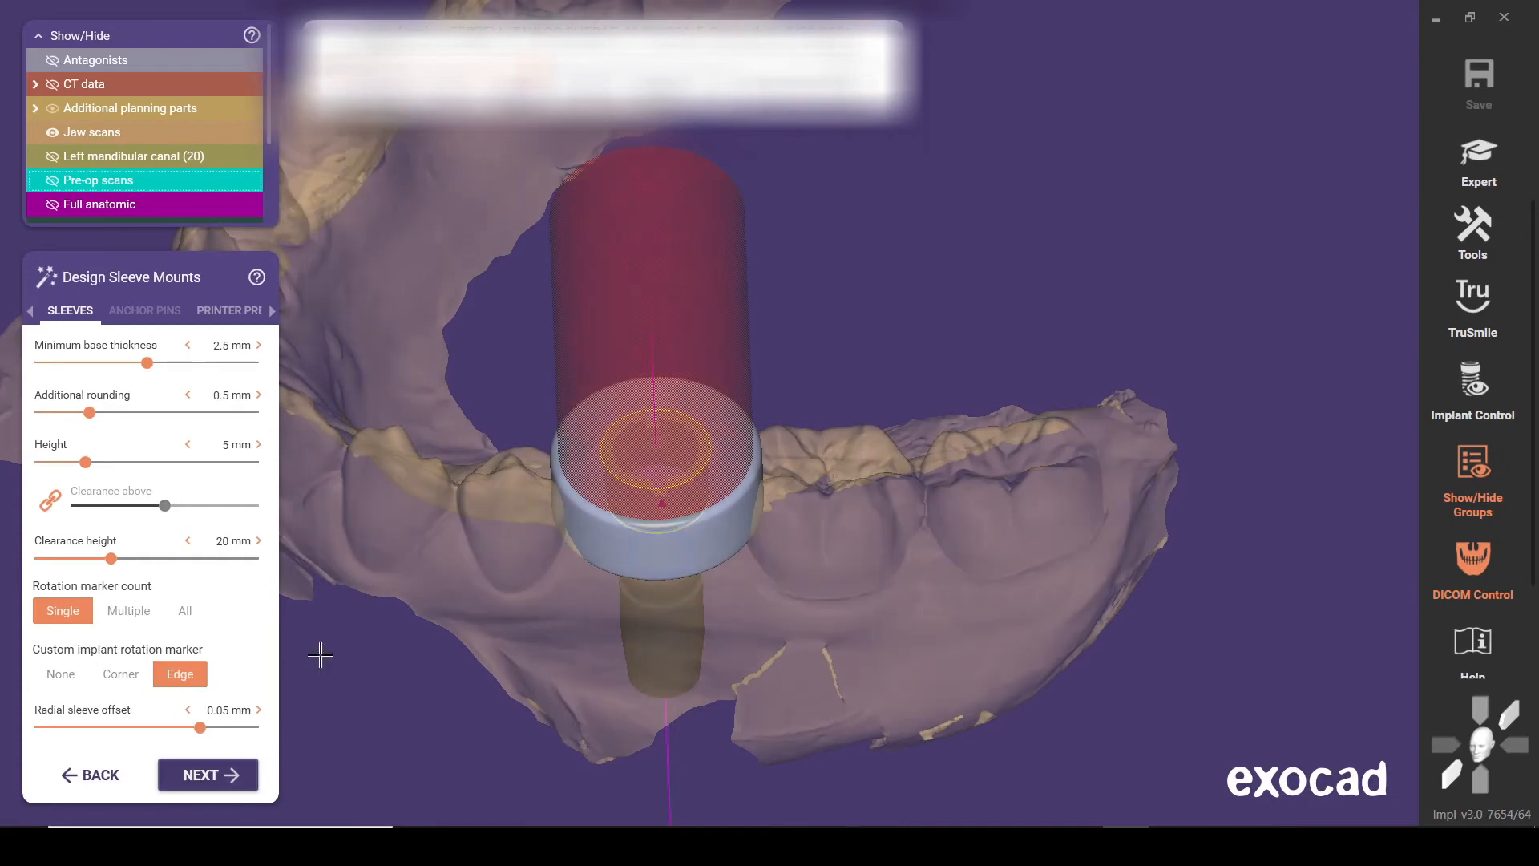
left_click(114, 683)
left_click(172, 680)
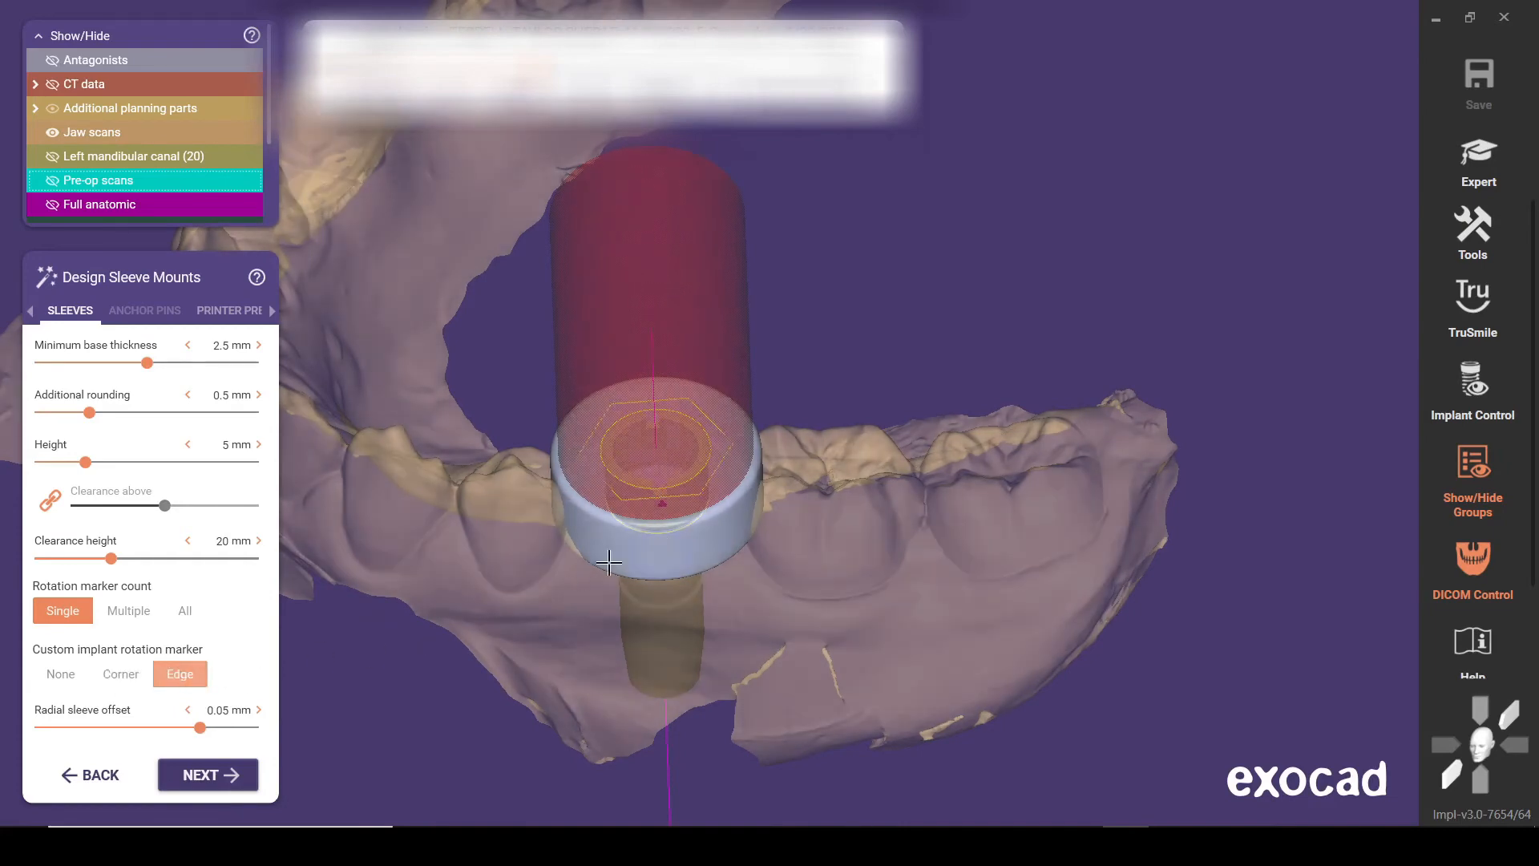
scroll(651, 505, "up", 8)
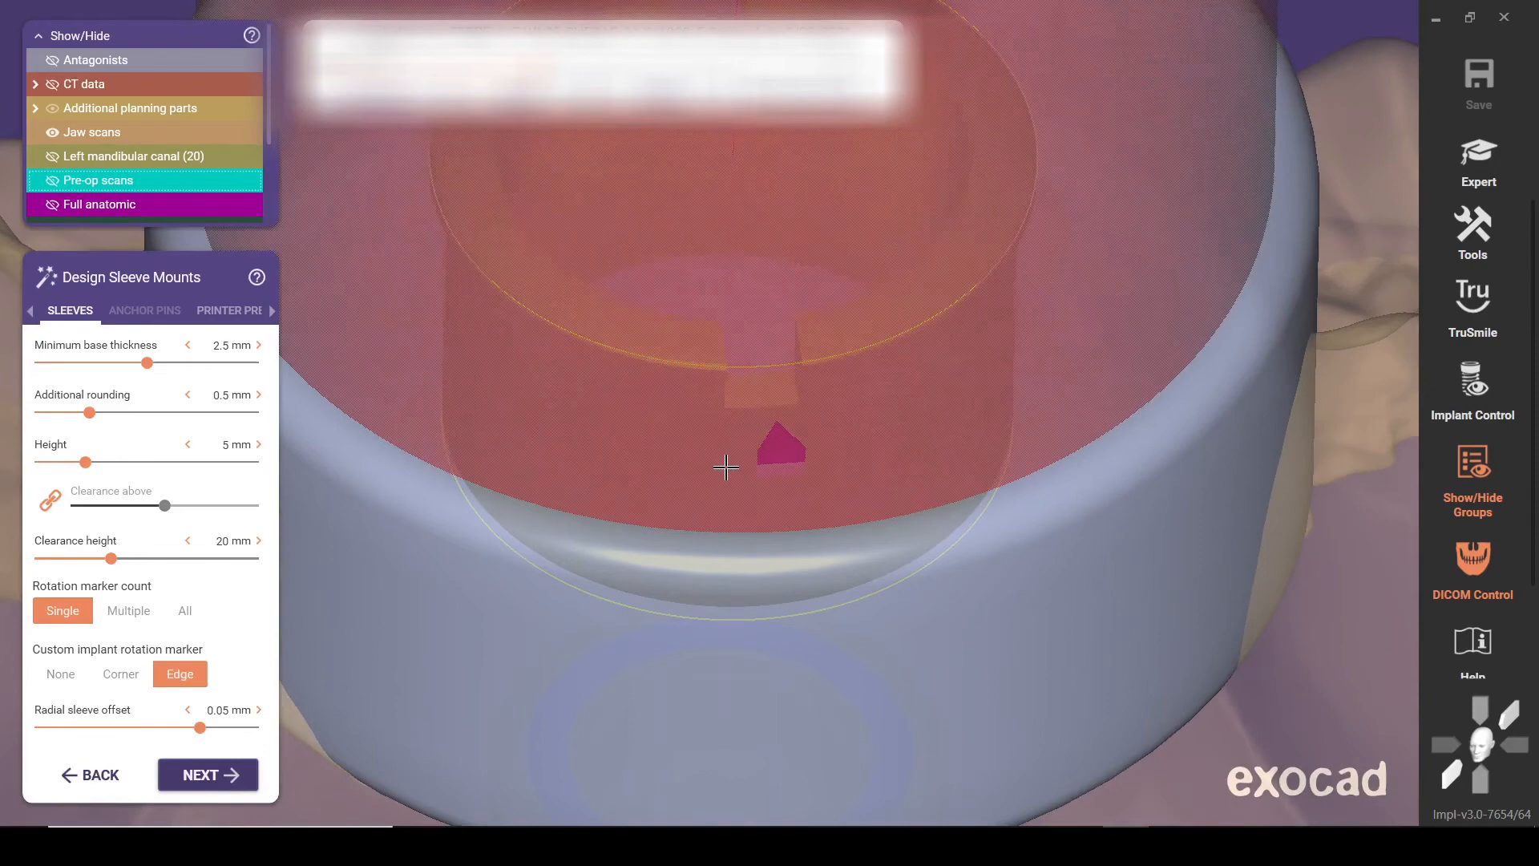
mouse_move(726, 468)
right_mouse_down()
mouse_move(731, 351)
mouse_move(716, 356)
mouse_move(733, 486)
mouse_move(696, 522)
right_mouse_up()
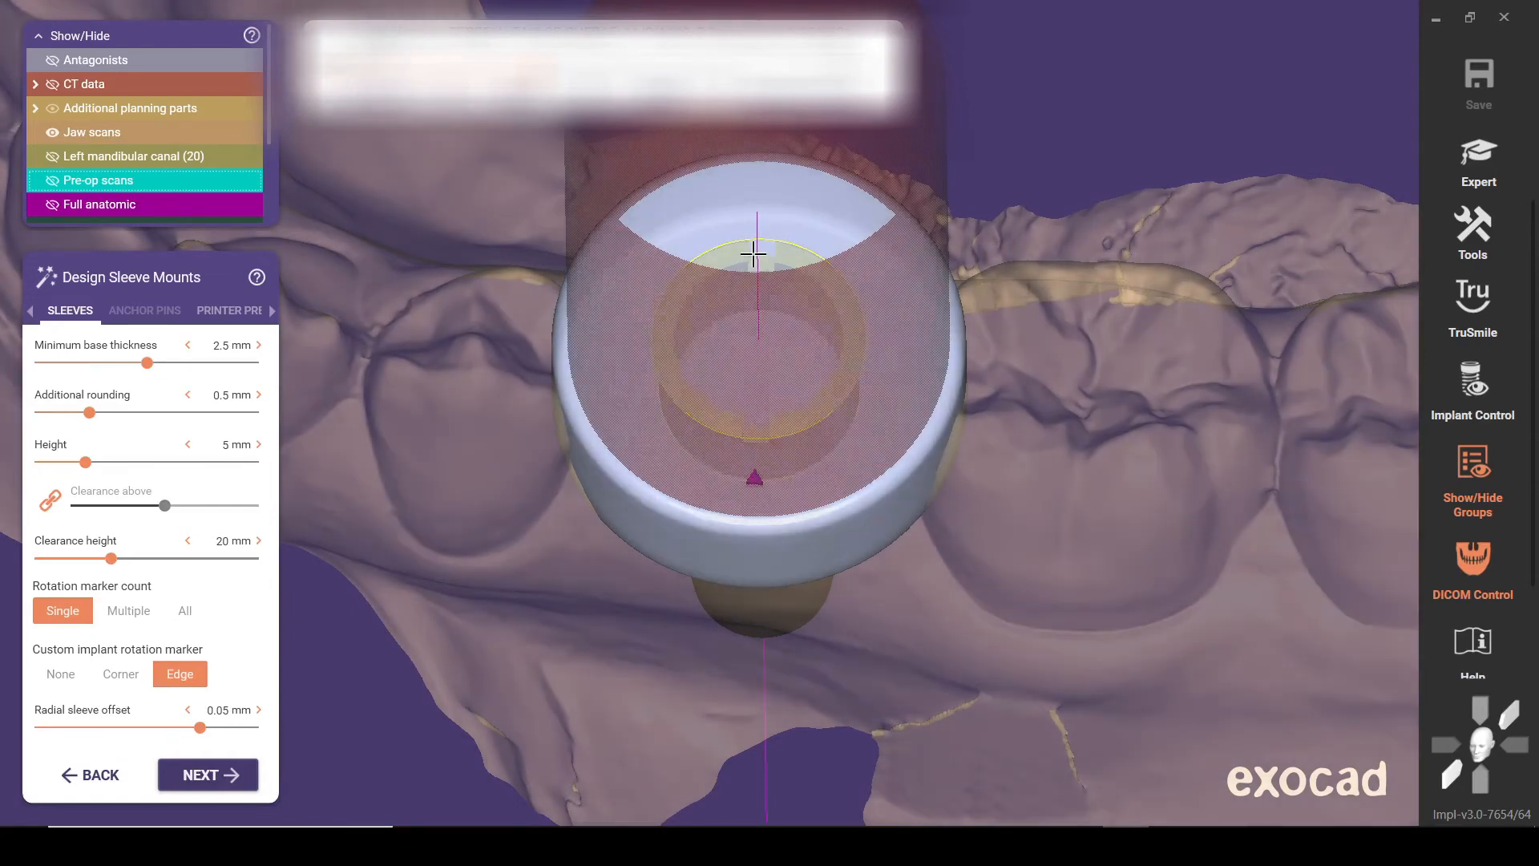
scroll(760, 440, "down", 4)
mouse_move(695, 451)
right_mouse_down()
mouse_move(672, 409)
mouse_move(694, 468)
mouse_move(696, 449)
right_mouse_up()
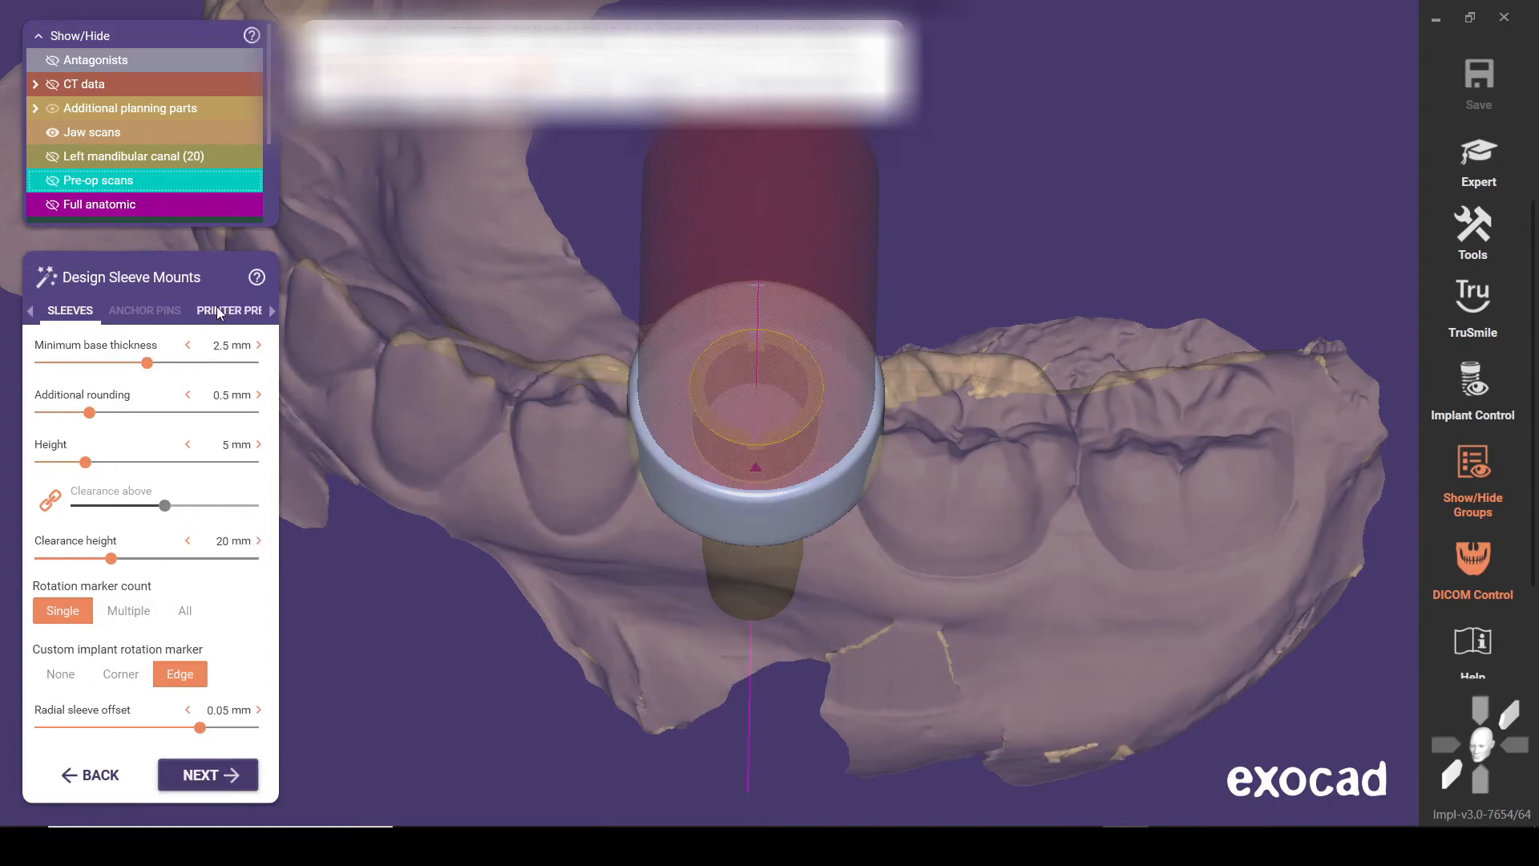
Set the surgical guide bottom's insertion direction from the occlusal view and proceed to designing the guide top
left_click(201, 774)
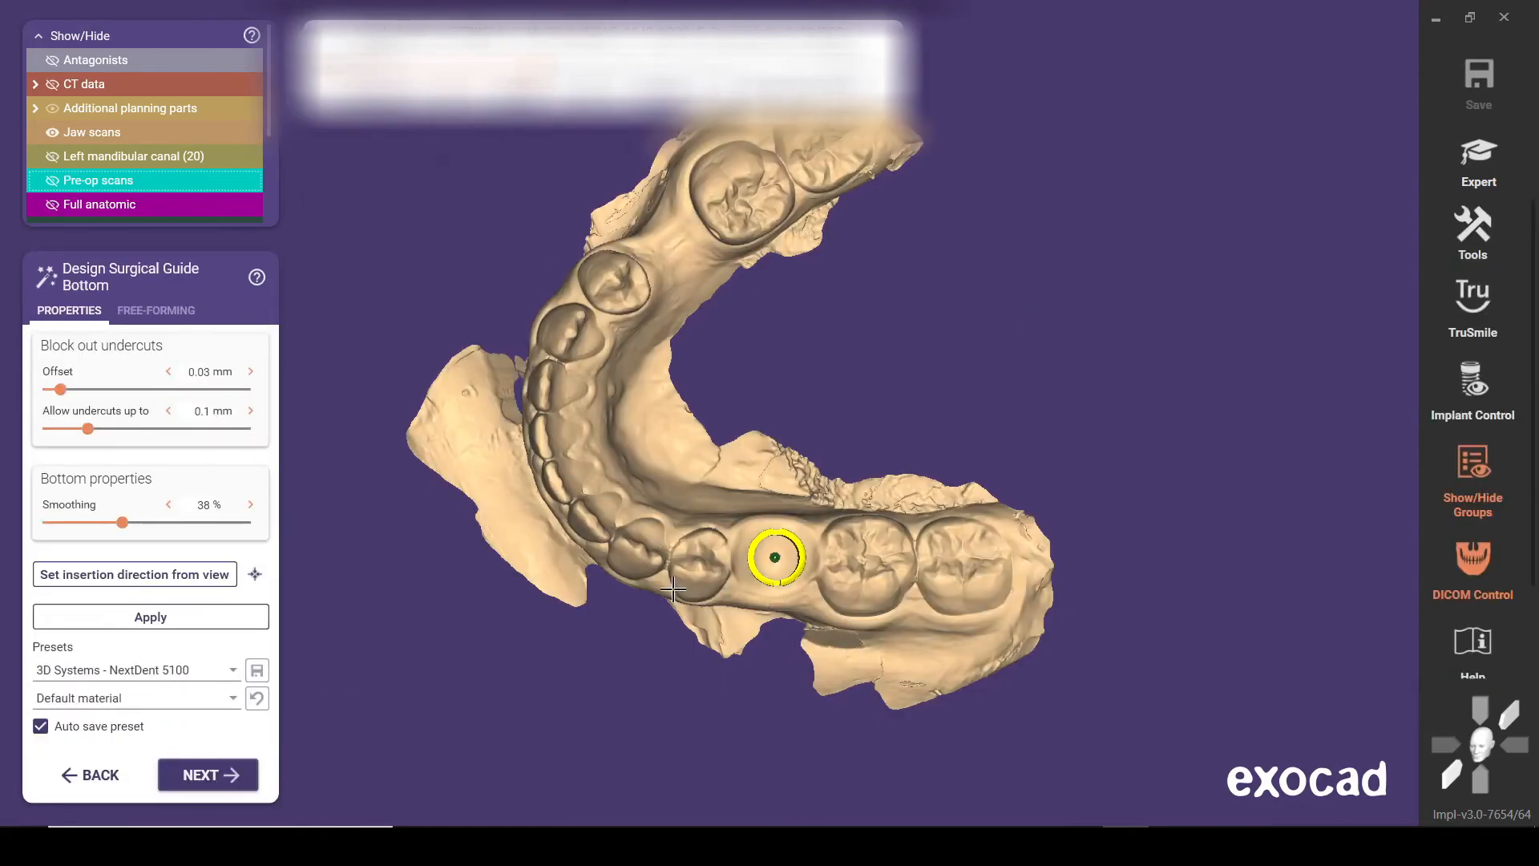
scroll(714, 549, "up", 3)
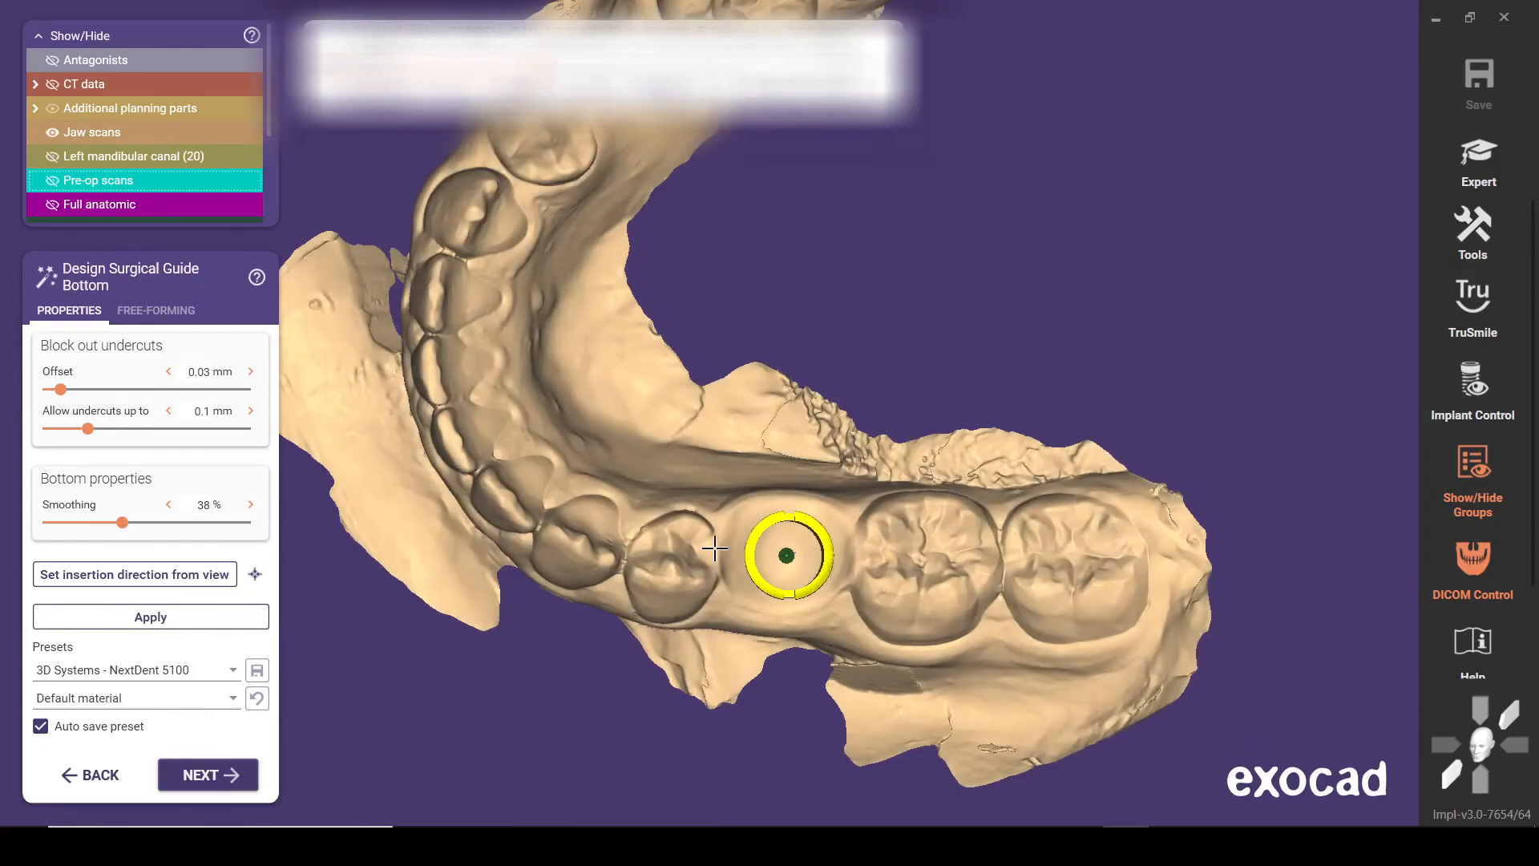
right_click_drag(714, 554, 716, 553)
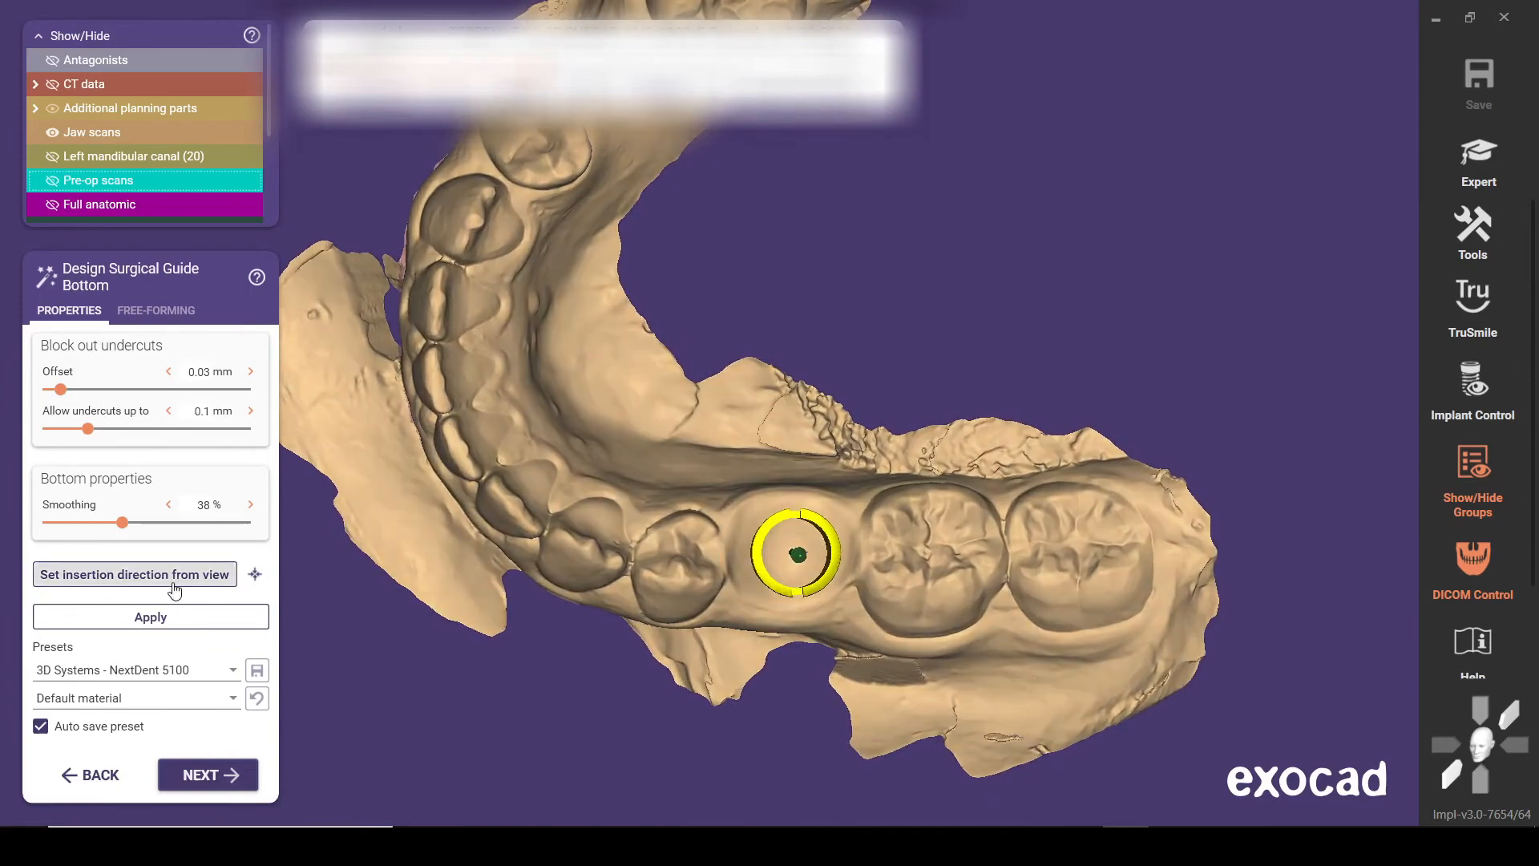
left_click(103, 577)
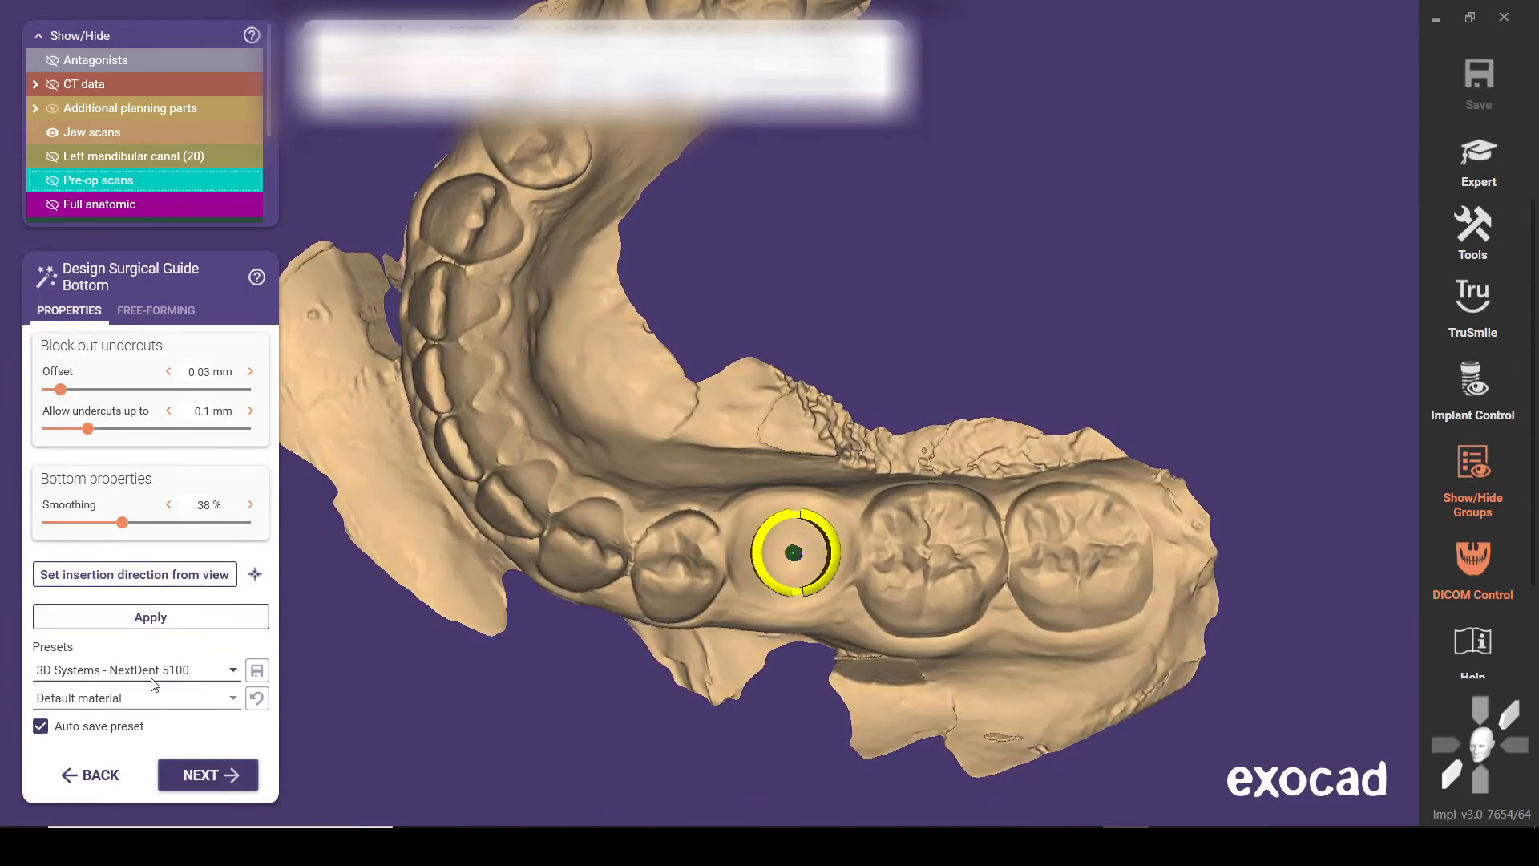
left_click(201, 774)
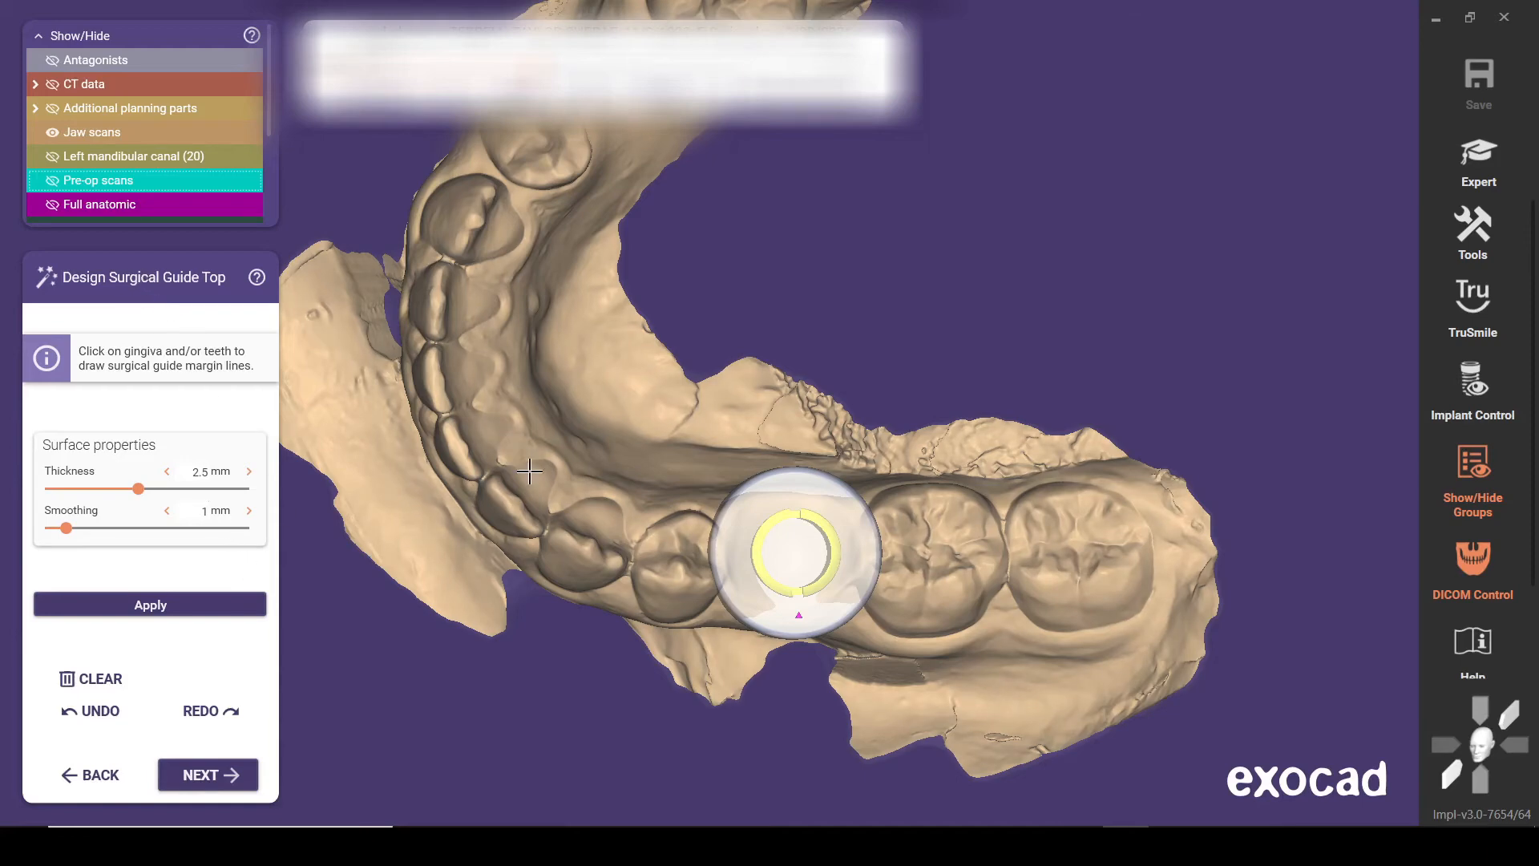
Start the guide margin line on the second molar's buccal surface and run it along the gingiva below both molars
right_click_drag(537, 480, 538, 478)
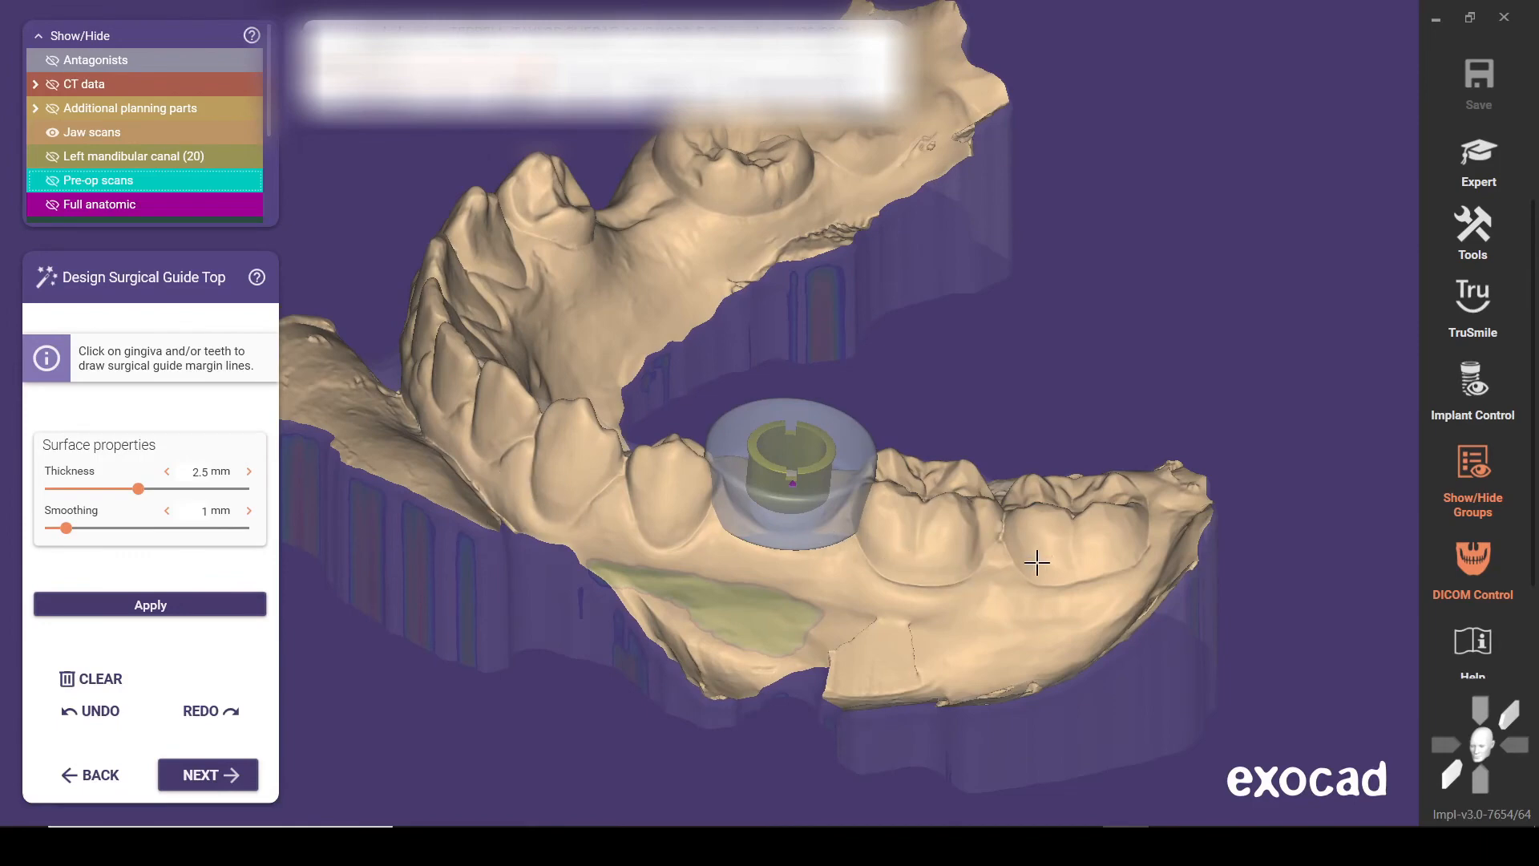
right_click_drag(1035, 565, 949, 639)
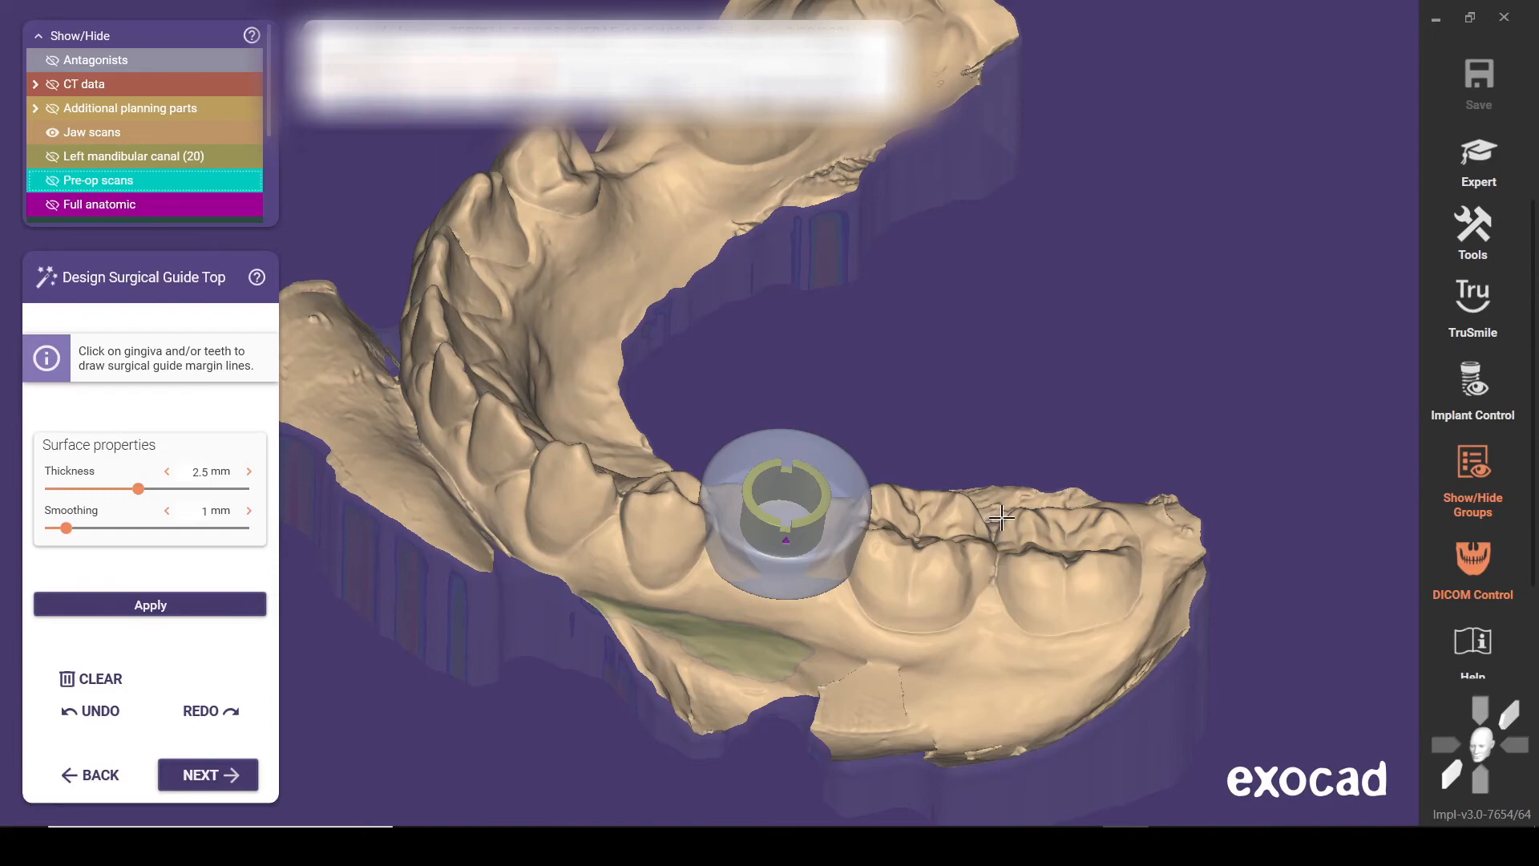
left_click(1052, 577)
left_click(1052, 637)
left_click(1001, 649)
left_click(888, 642)
right_click_drag(887, 623, 878, 597)
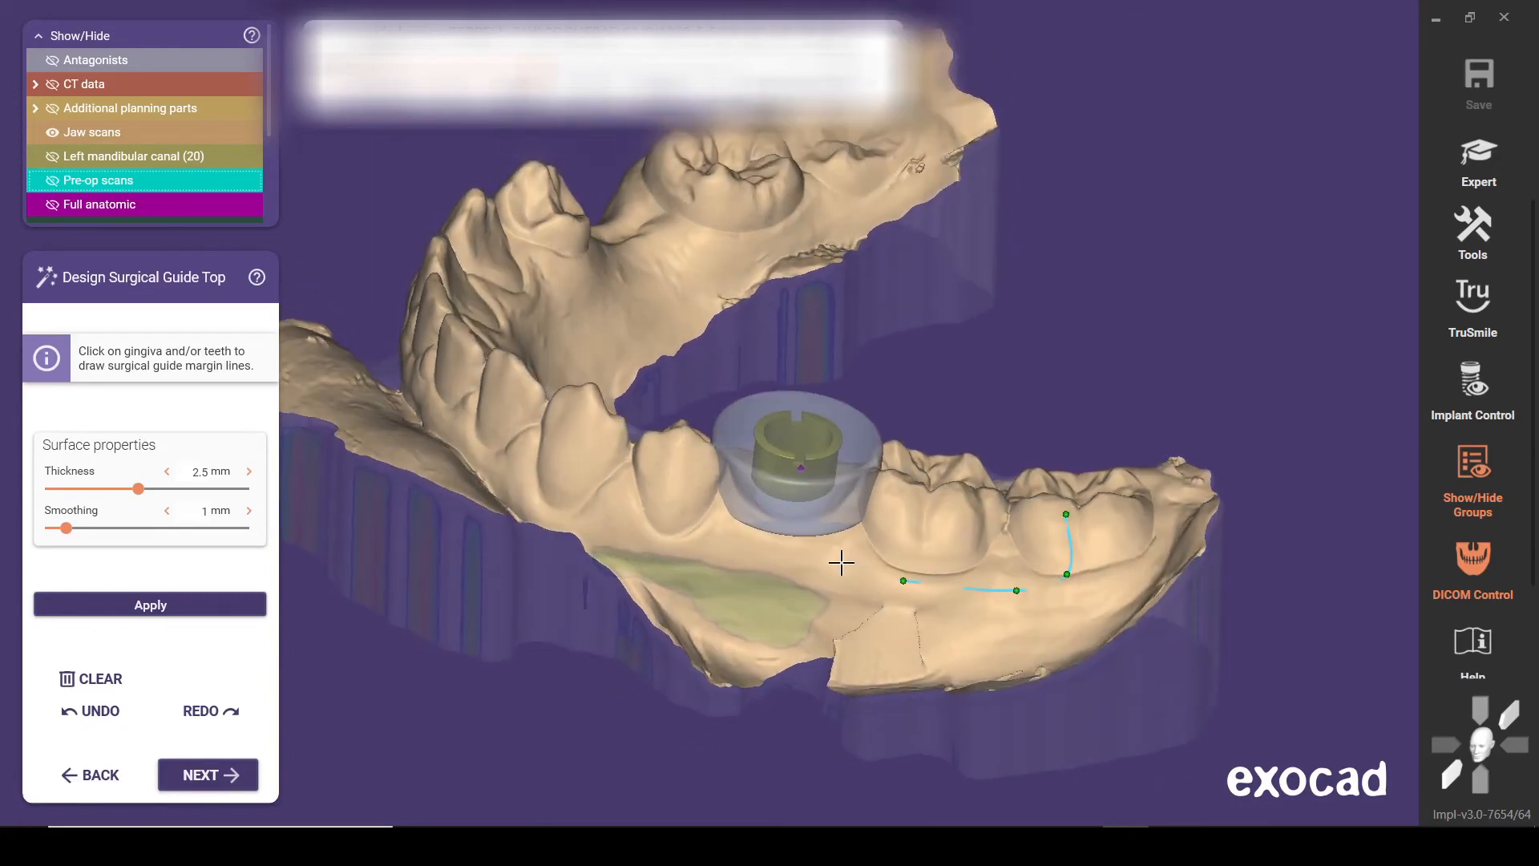
Continue the buccal margin line along the gingiva below the sleeve and premolars to the front teeth
left_click(840, 562)
left_click(752, 549)
left_click(673, 528)
left_click(559, 505)
mouse_move(563, 471)
right_mouse_down()
mouse_move(569, 513)
mouse_move(566, 469)
right_mouse_up()
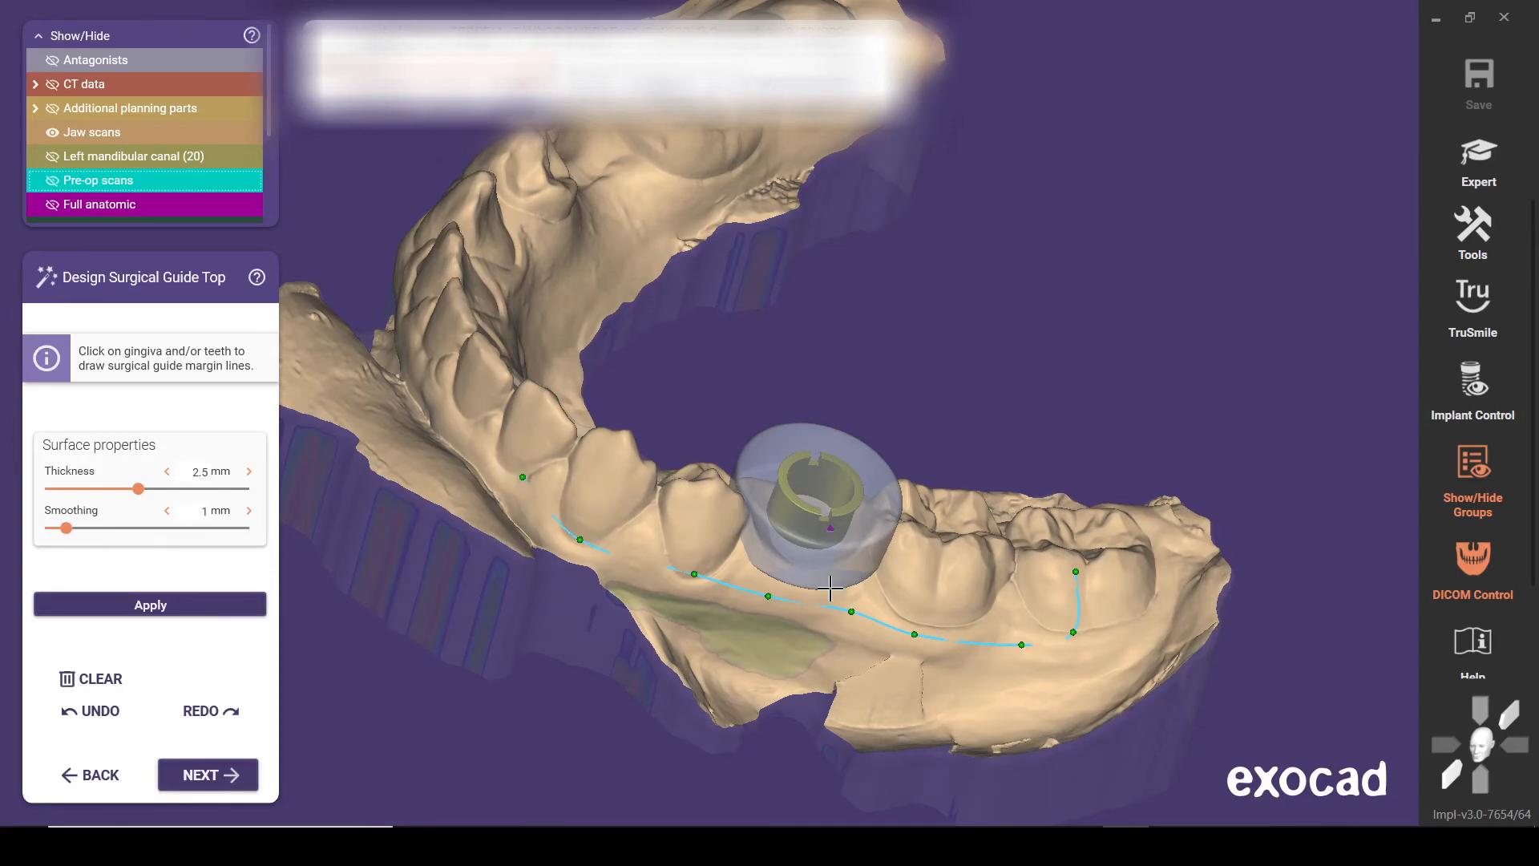
left_click(523, 477)
right_click_drag(522, 465, 662, 493)
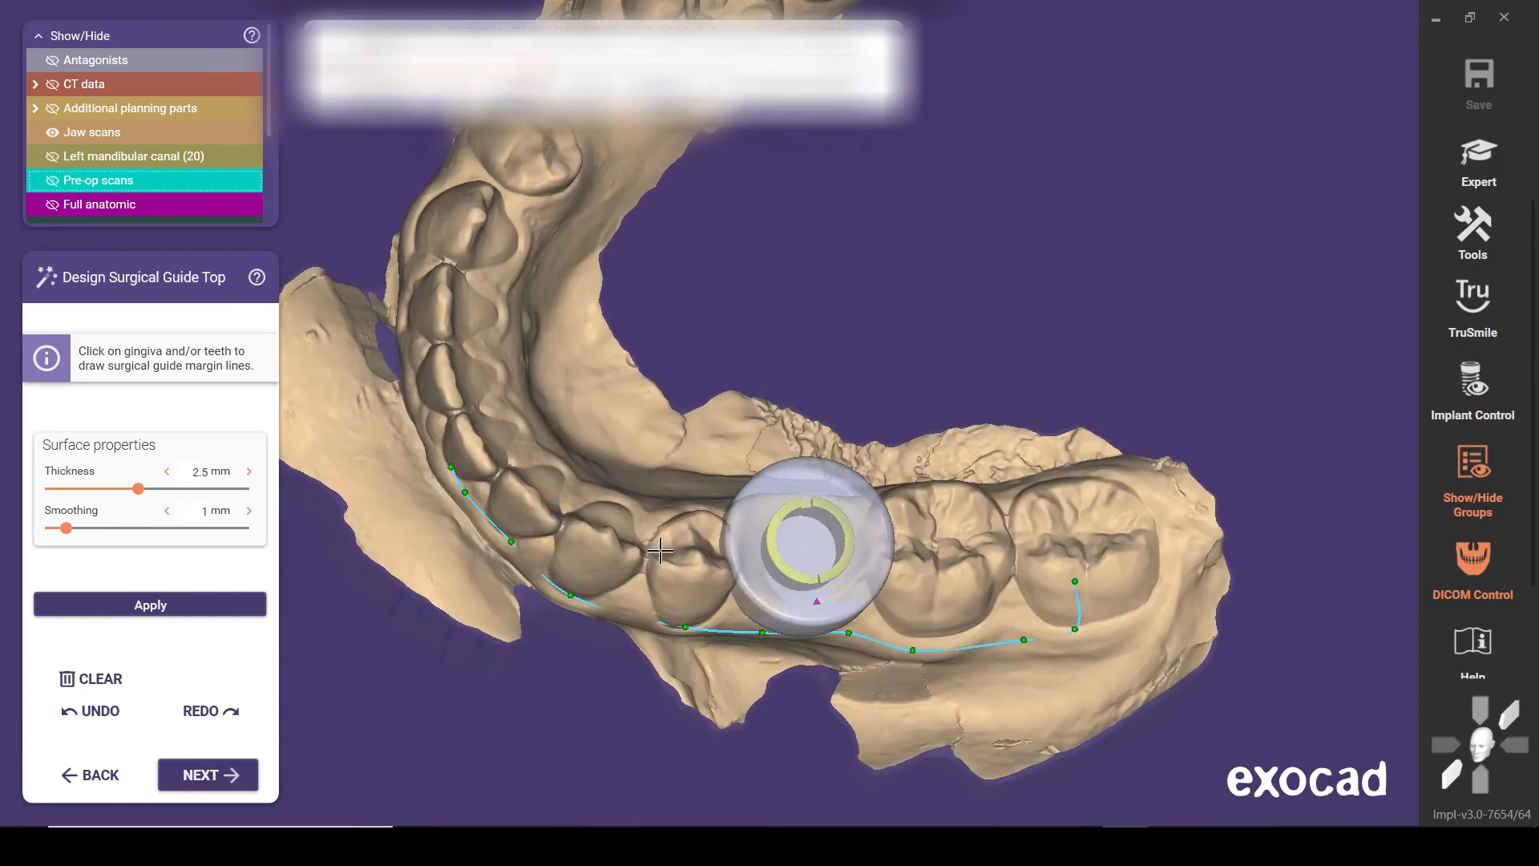
Carry the guide margin line over the incisal edge of the front tooth onto its lingual side
right_click_drag(660, 552, 654, 560)
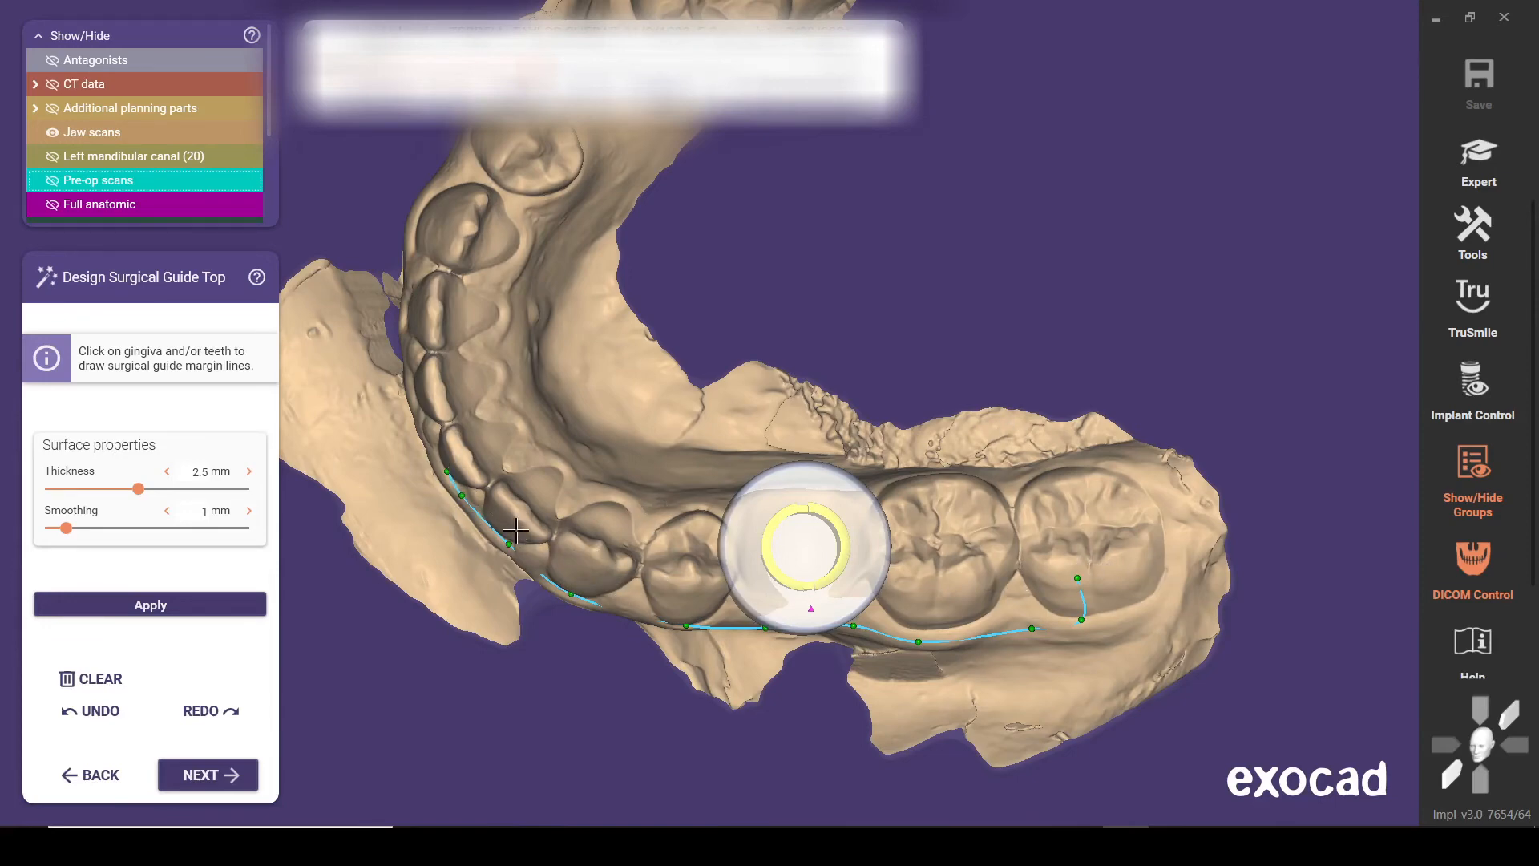
right_click_drag(472, 455, 482, 446)
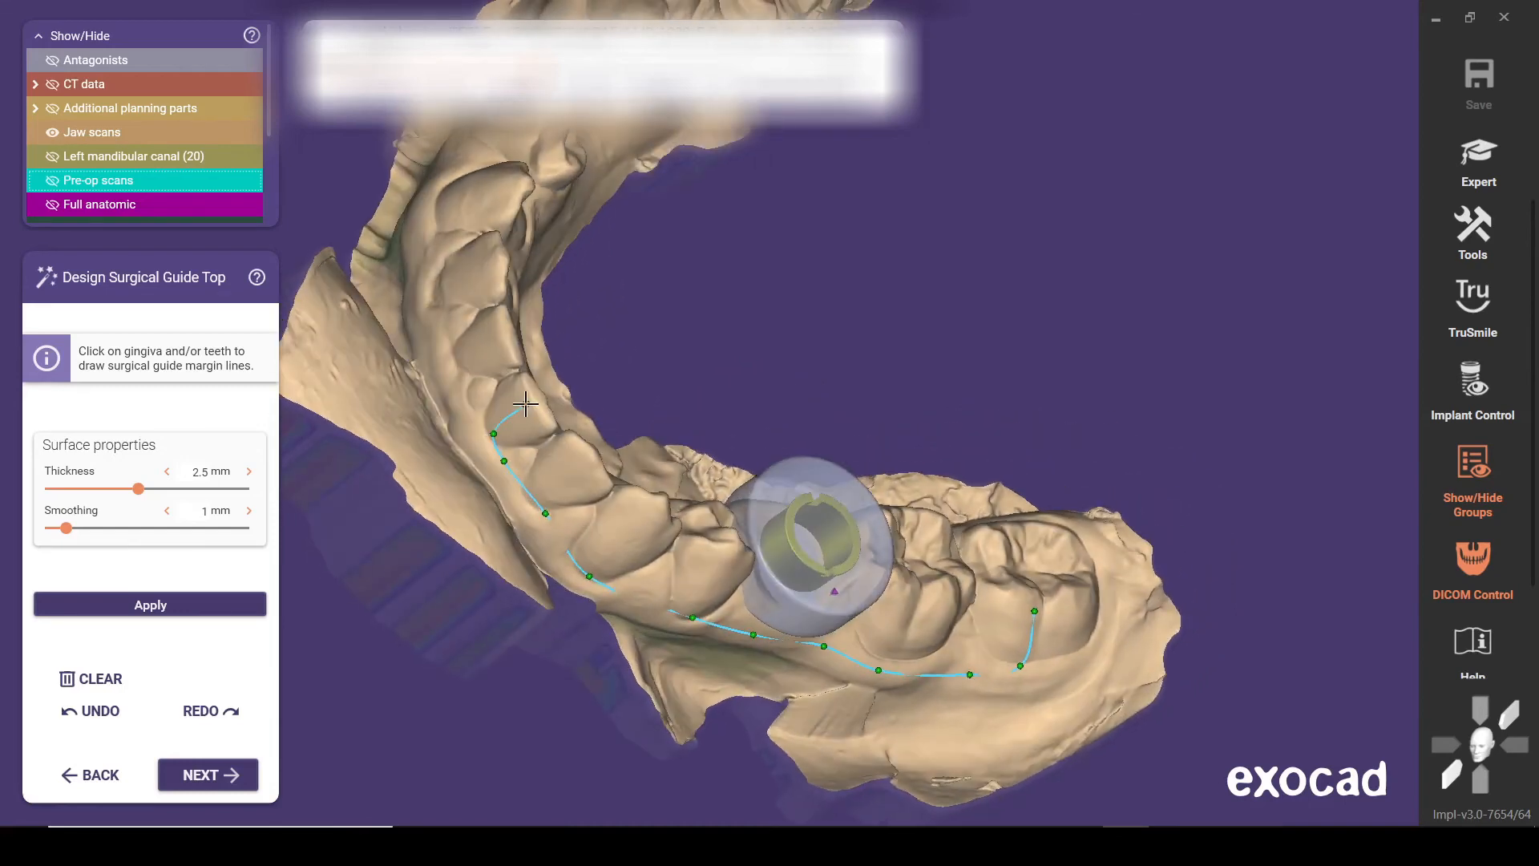
mouse_move(547, 395)
right_mouse_down()
mouse_move(524, 412)
mouse_move(566, 392)
right_mouse_up()
left_click(508, 434)
left_click(538, 419)
left_click(579, 392)
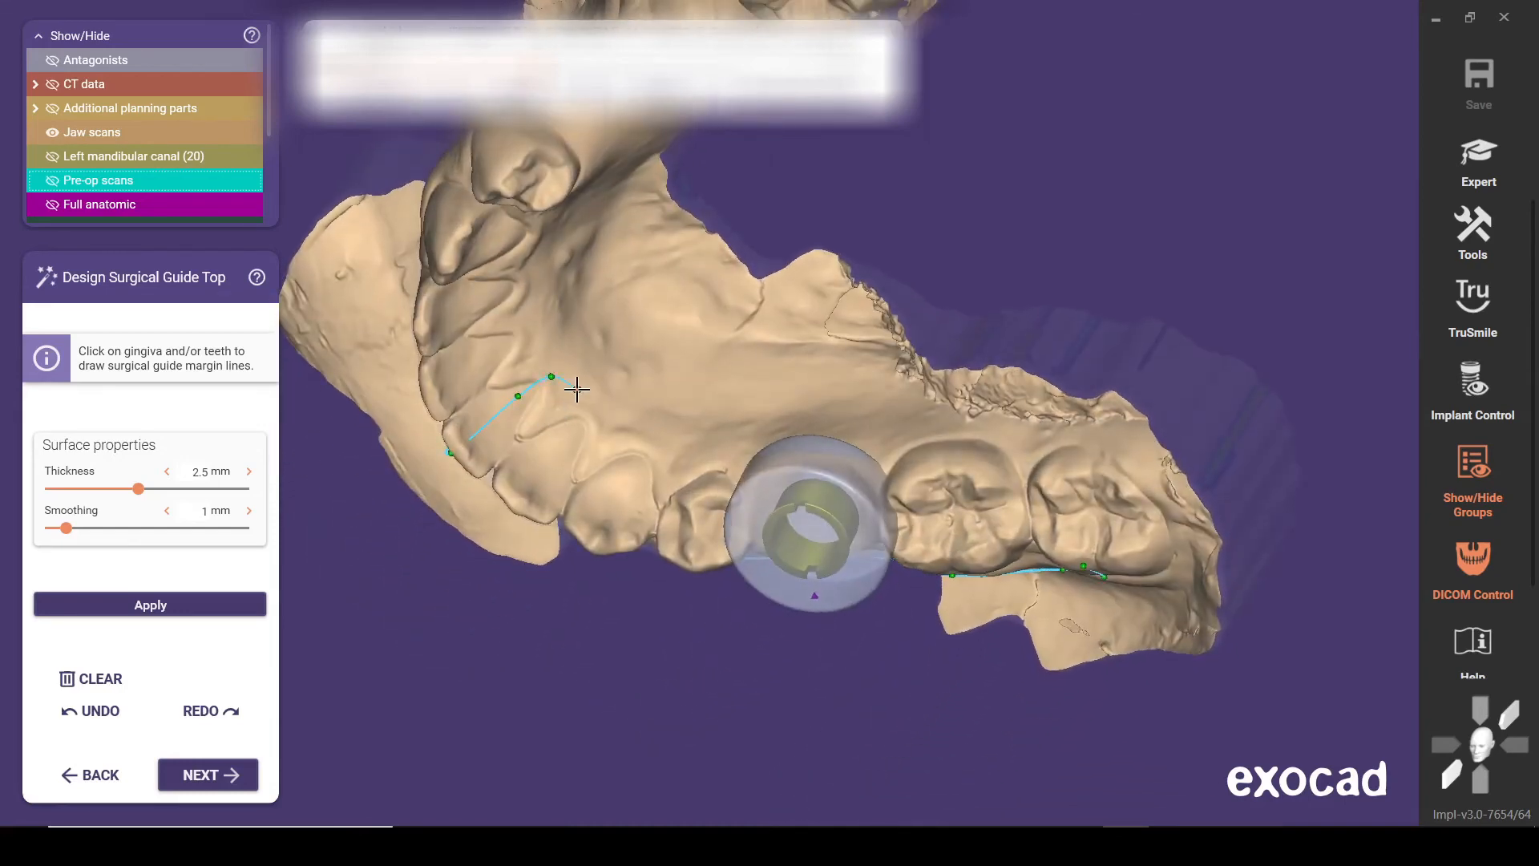
Extend the margin line along the lingual gingiva past the sleeve and back to the second molar
left_click(623, 417)
left_click(677, 430)
right_click_drag(763, 430, 722, 385)
left_click(792, 362)
left_click(904, 377)
left_click(995, 396)
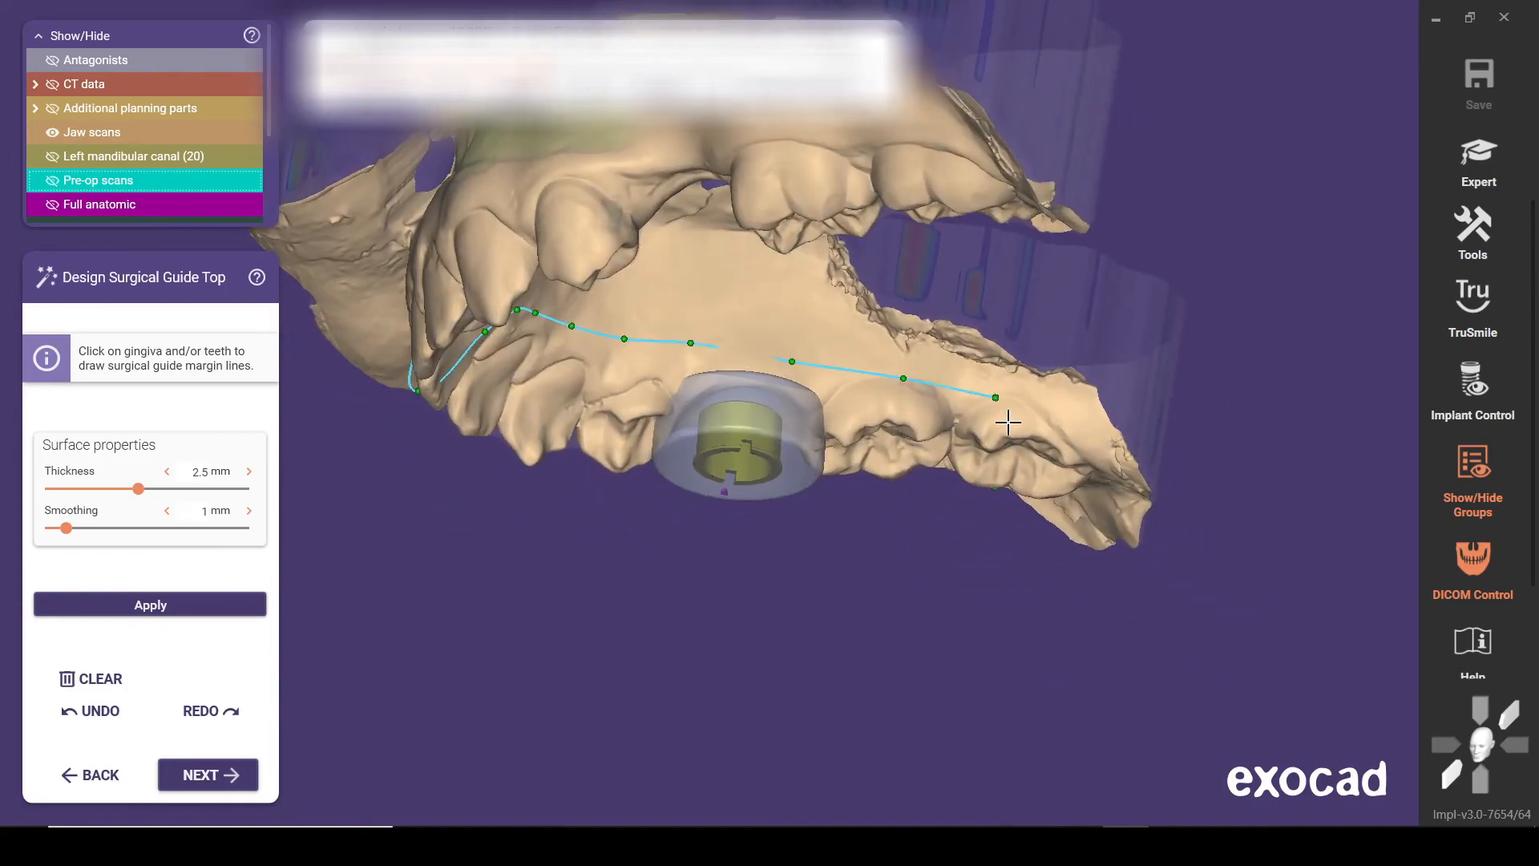
left_click(995, 428)
Close the margin line across the second molar and refine its lingual points at the molar and beside the sleeve
right_click_drag(1005, 513, 1004, 446)
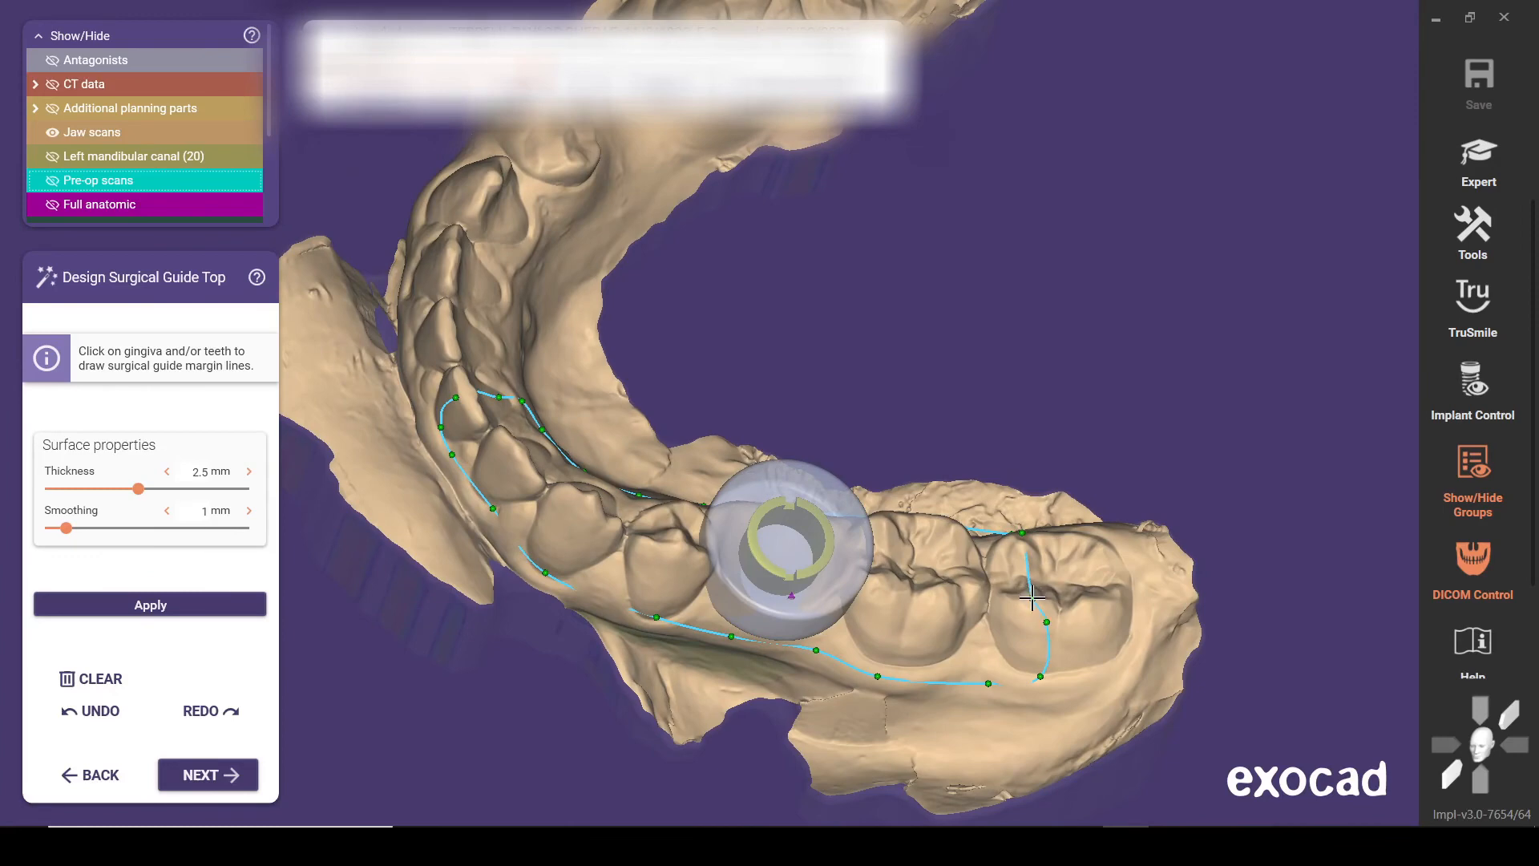
right_click_drag(930, 553, 880, 511)
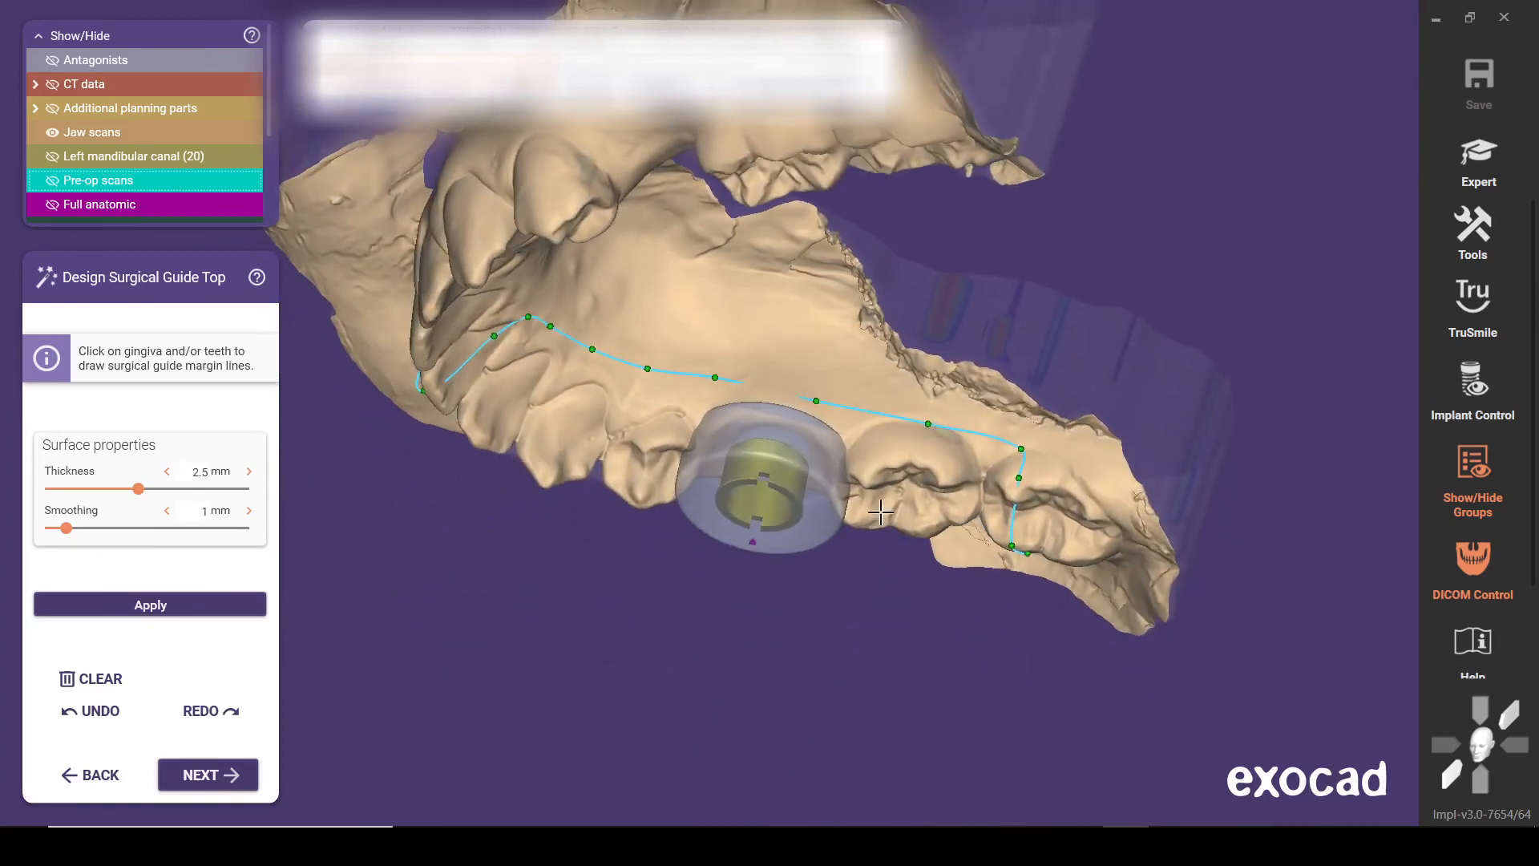
left_click_drag(1021, 448, 1009, 449)
right_click_drag(758, 438, 746, 400)
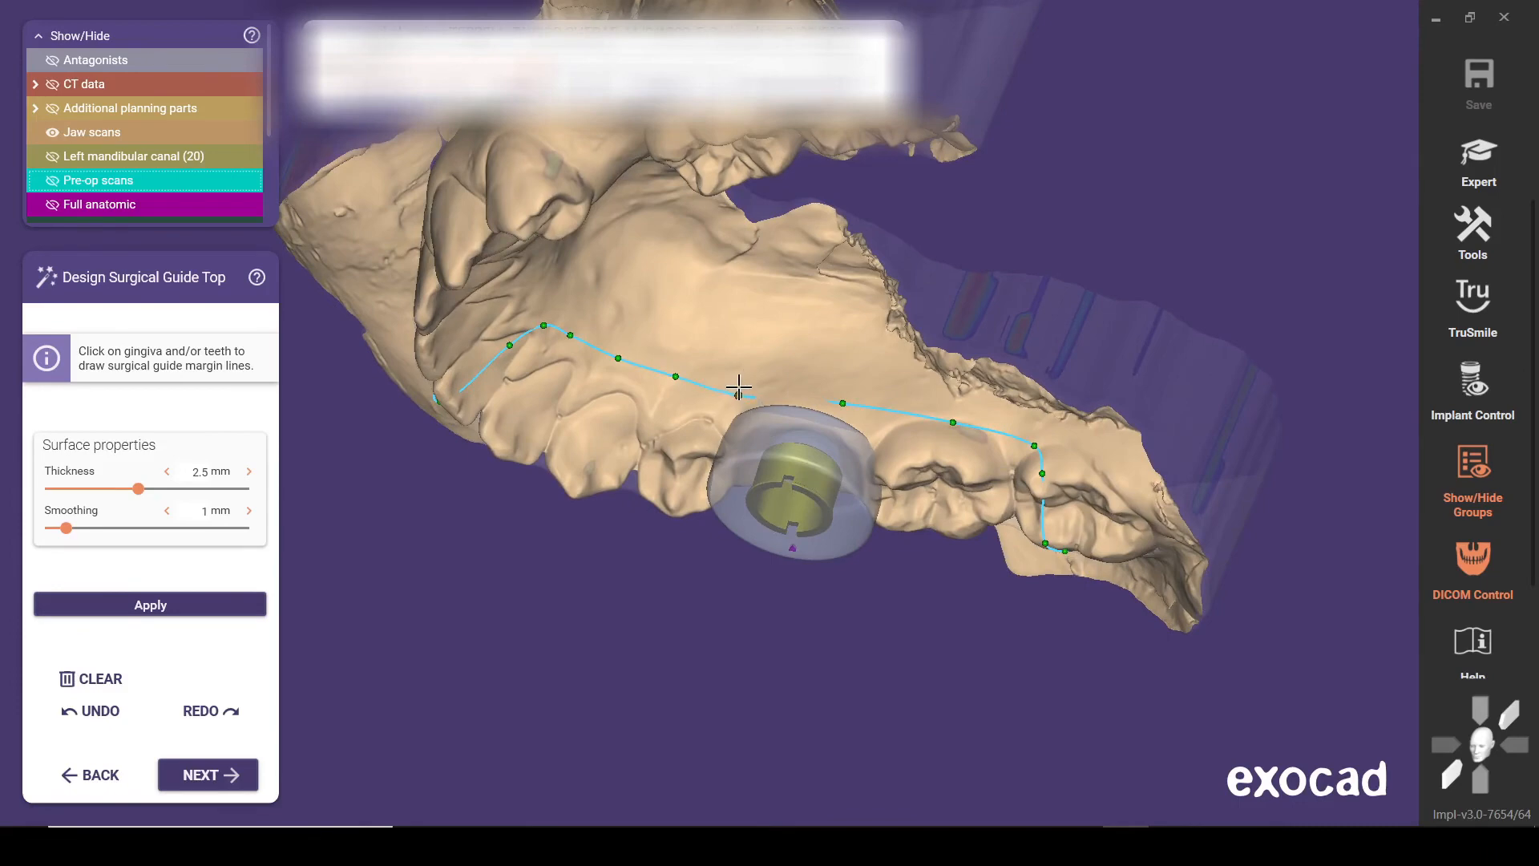
left_click(738, 388)
right_click_drag(692, 412, 692, 404)
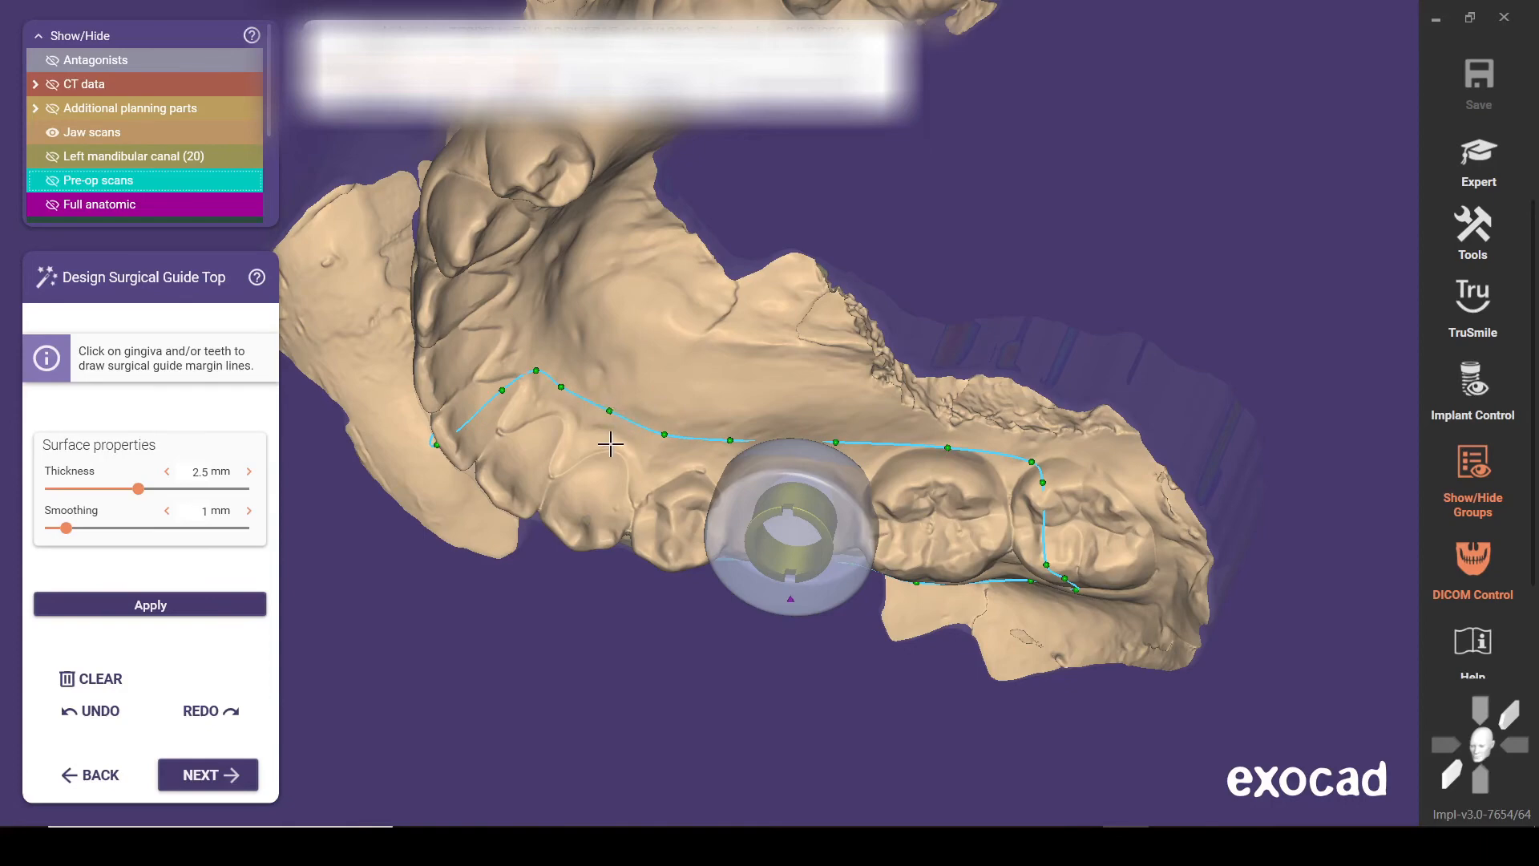
Check the margin line from the lingual and buccal sides, then generate the guide top and proceed to the attachments
right_click_drag(611, 444, 614, 442)
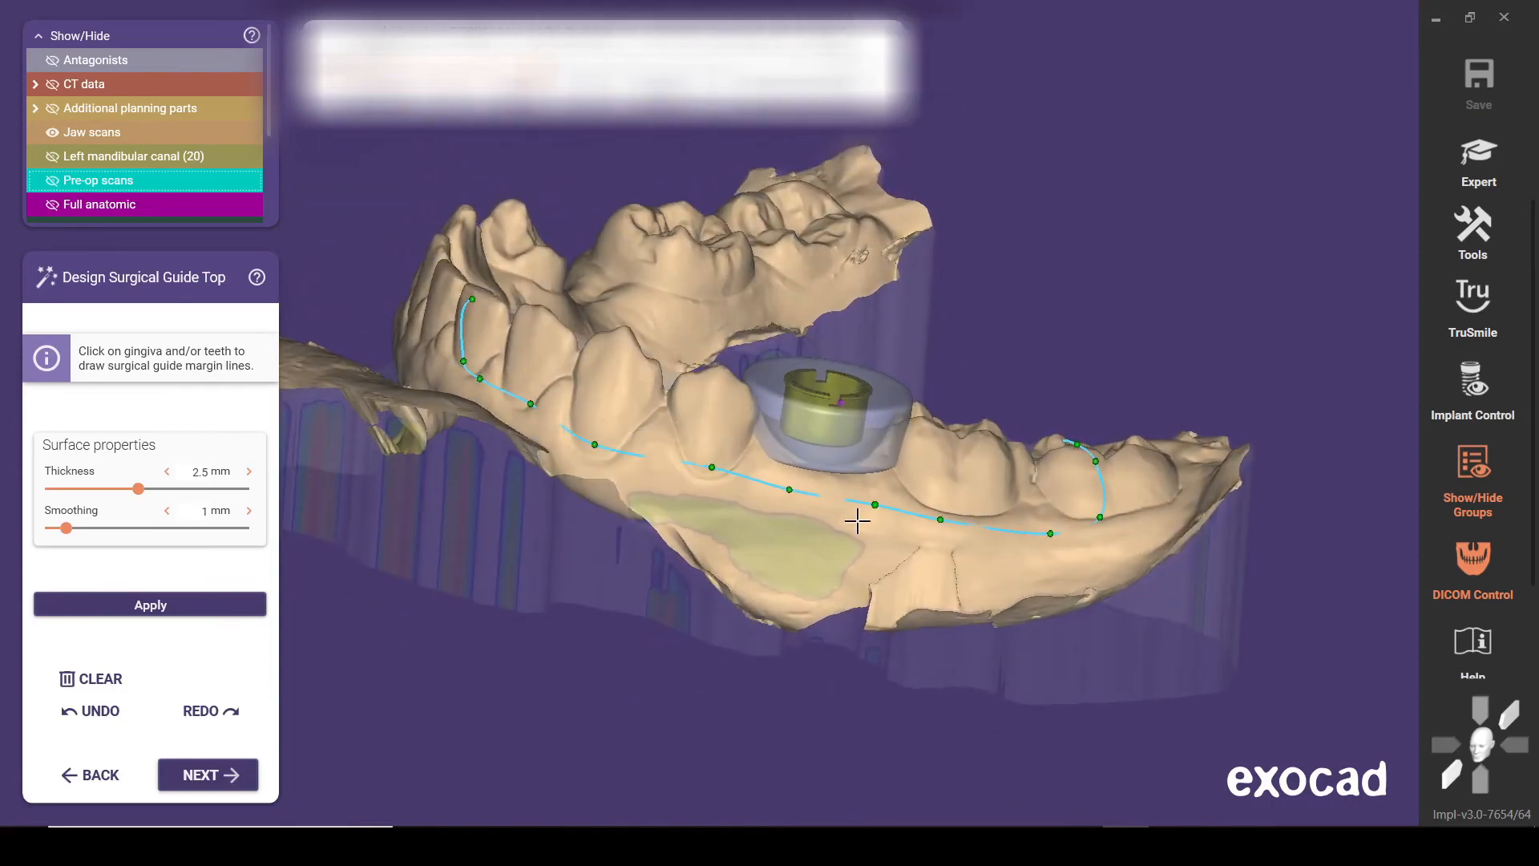
right_click_drag(437, 539, 684, 350)
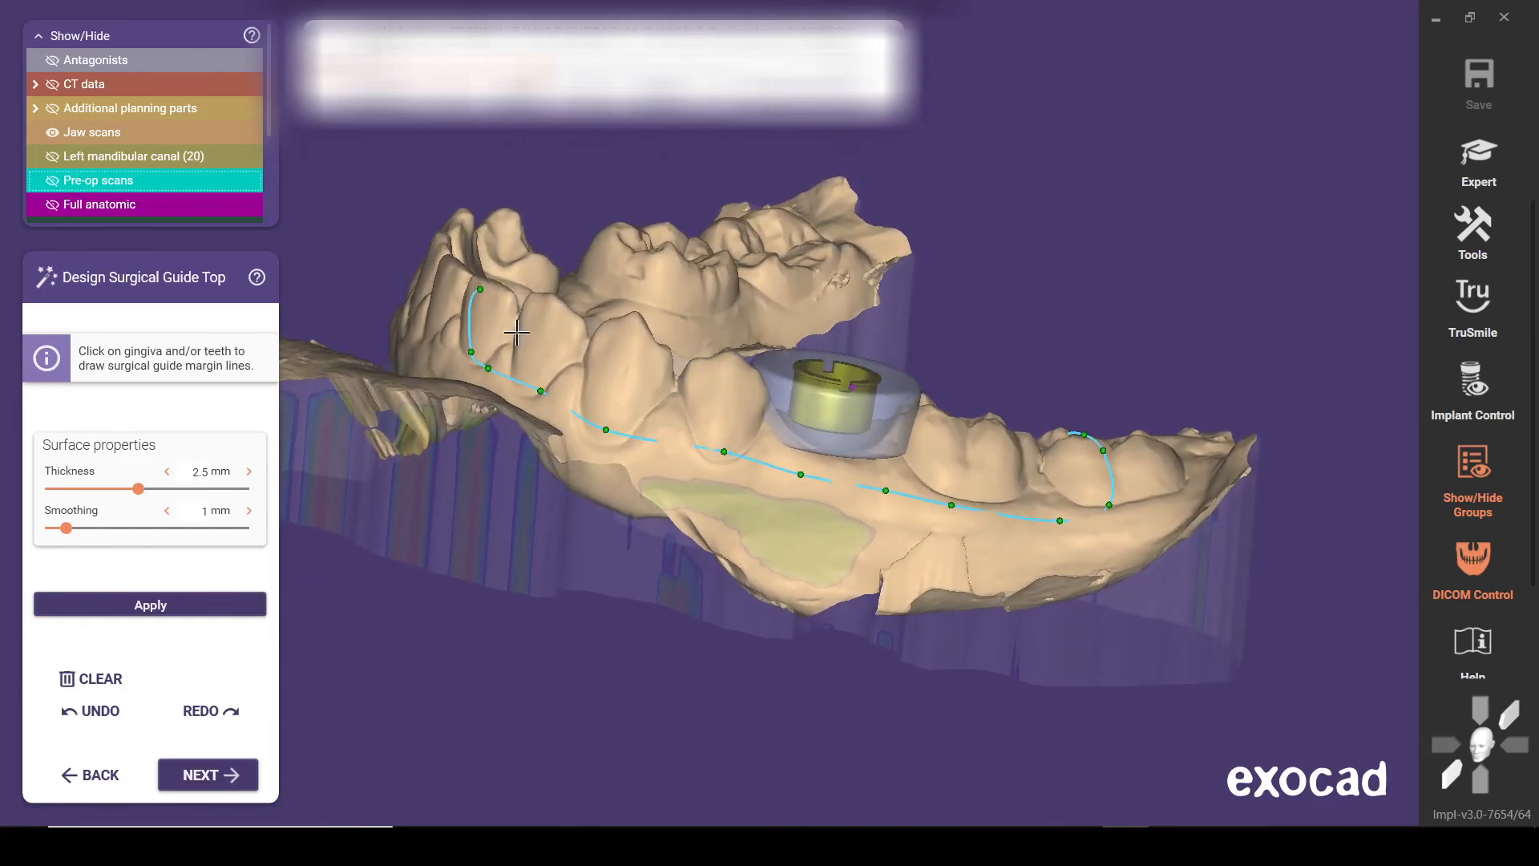
right_click_drag(993, 462, 994, 460)
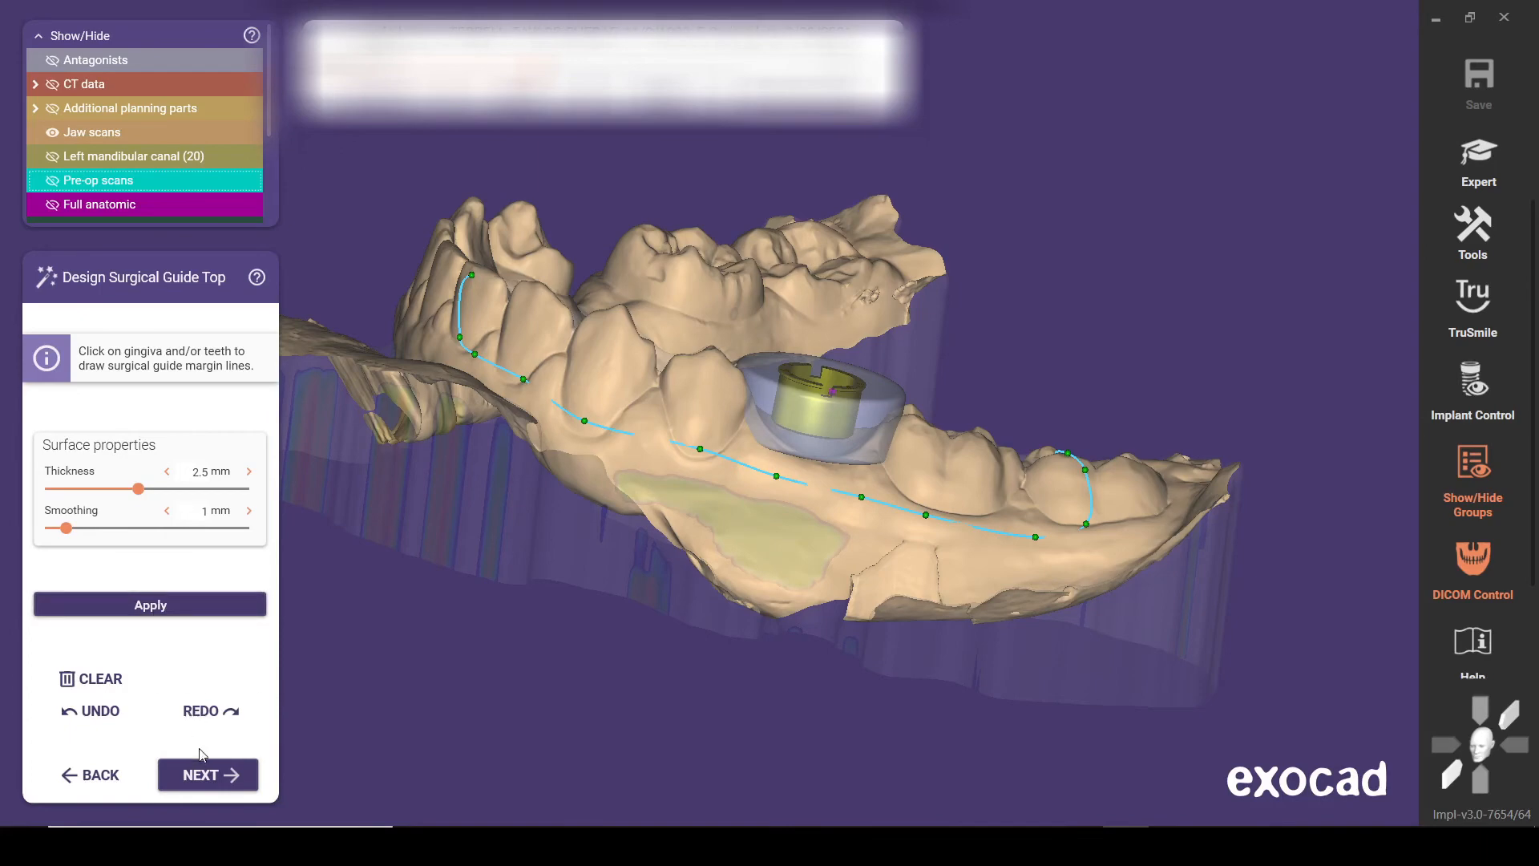
left_click(210, 776)
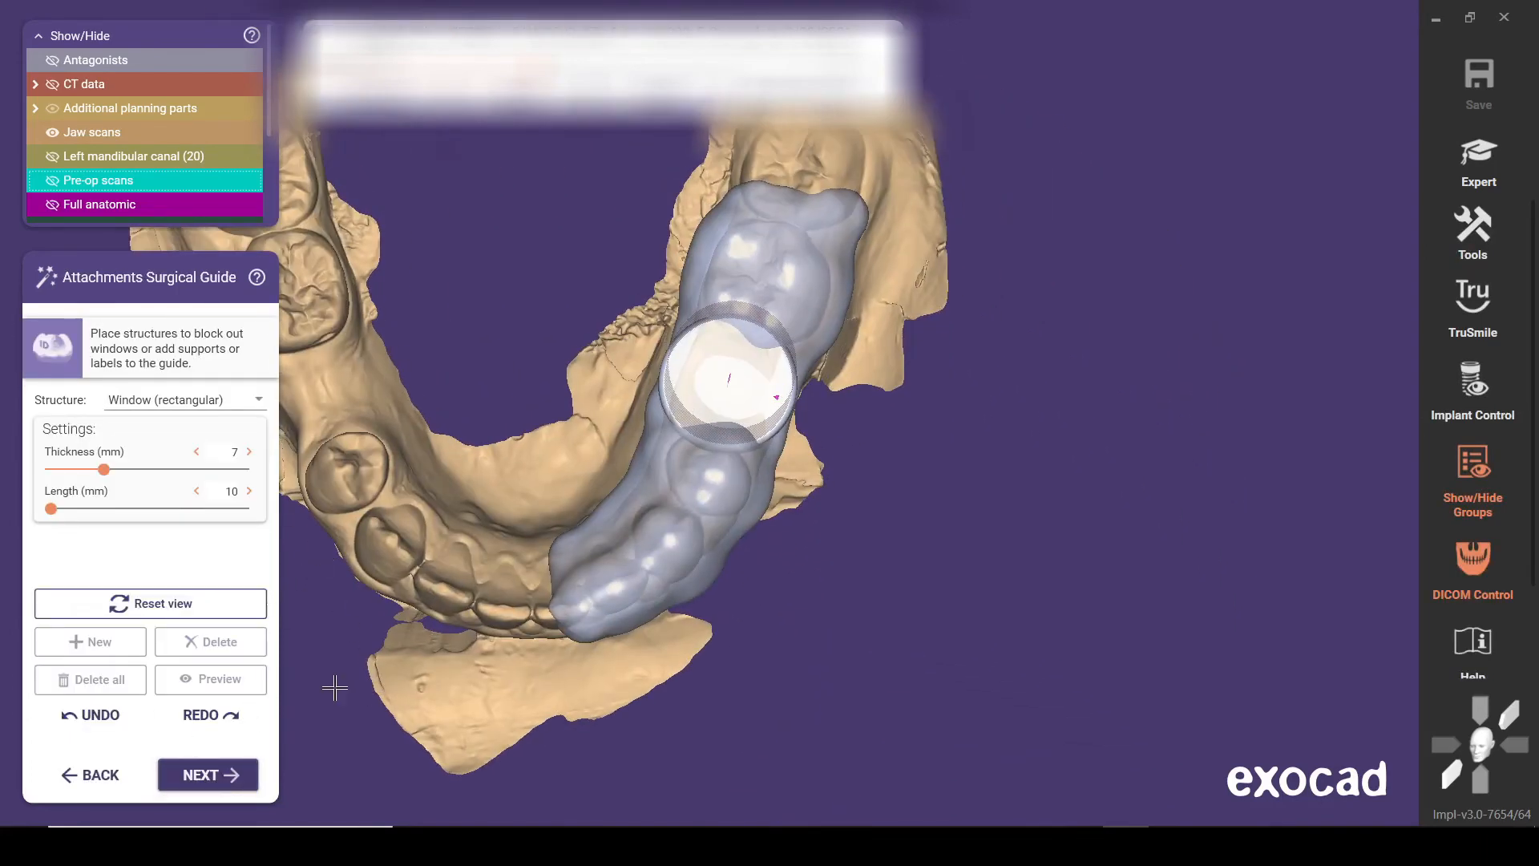
Place a rectangular window about 15.5 mm long across the guide over the premolar in front of the sleeve
right_click_drag(410, 652, 425, 641)
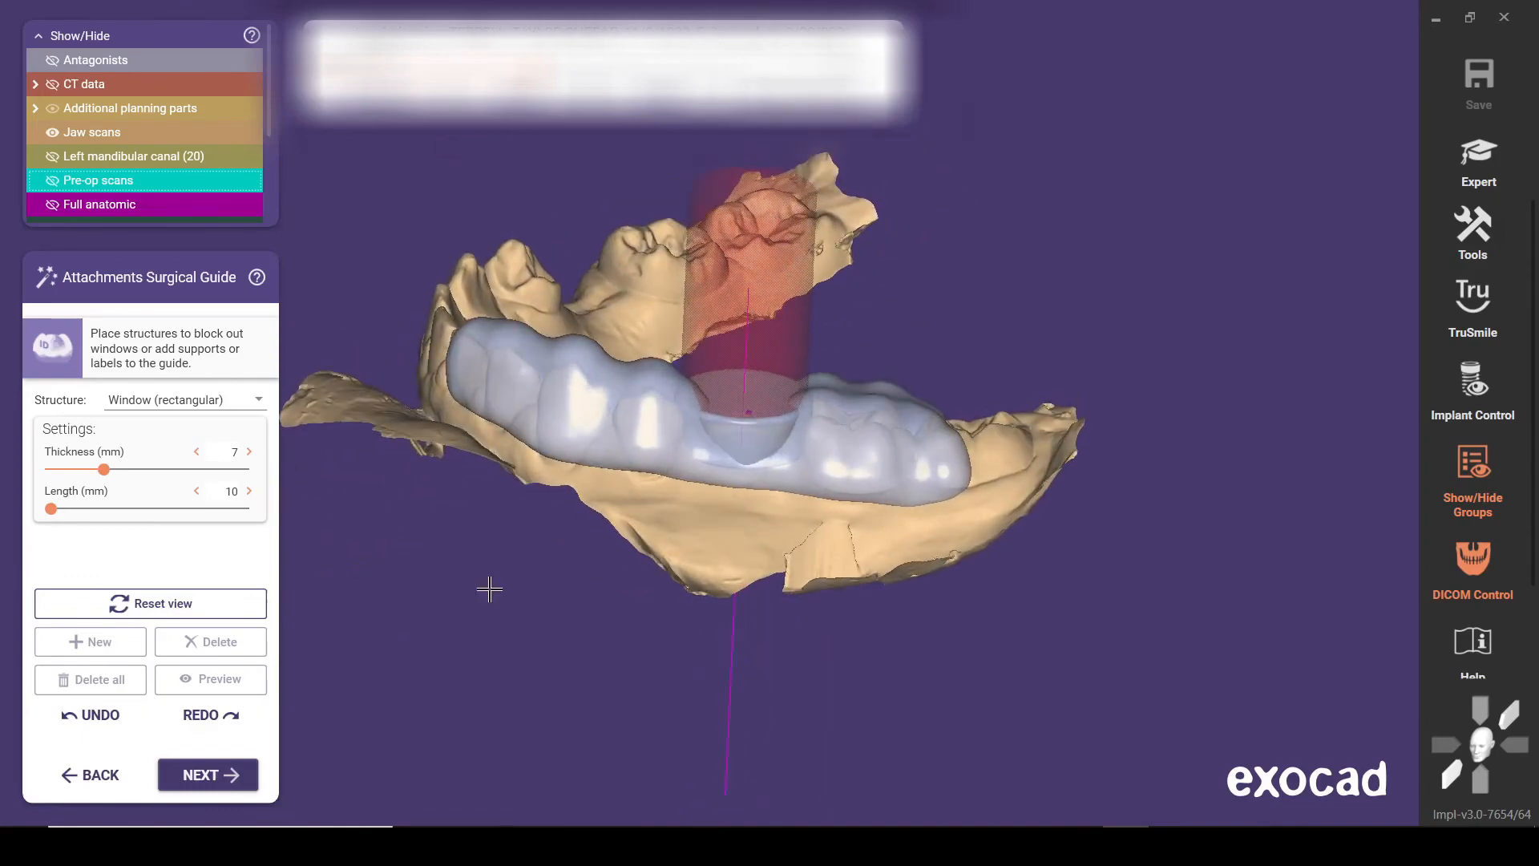
left_click(671, 373)
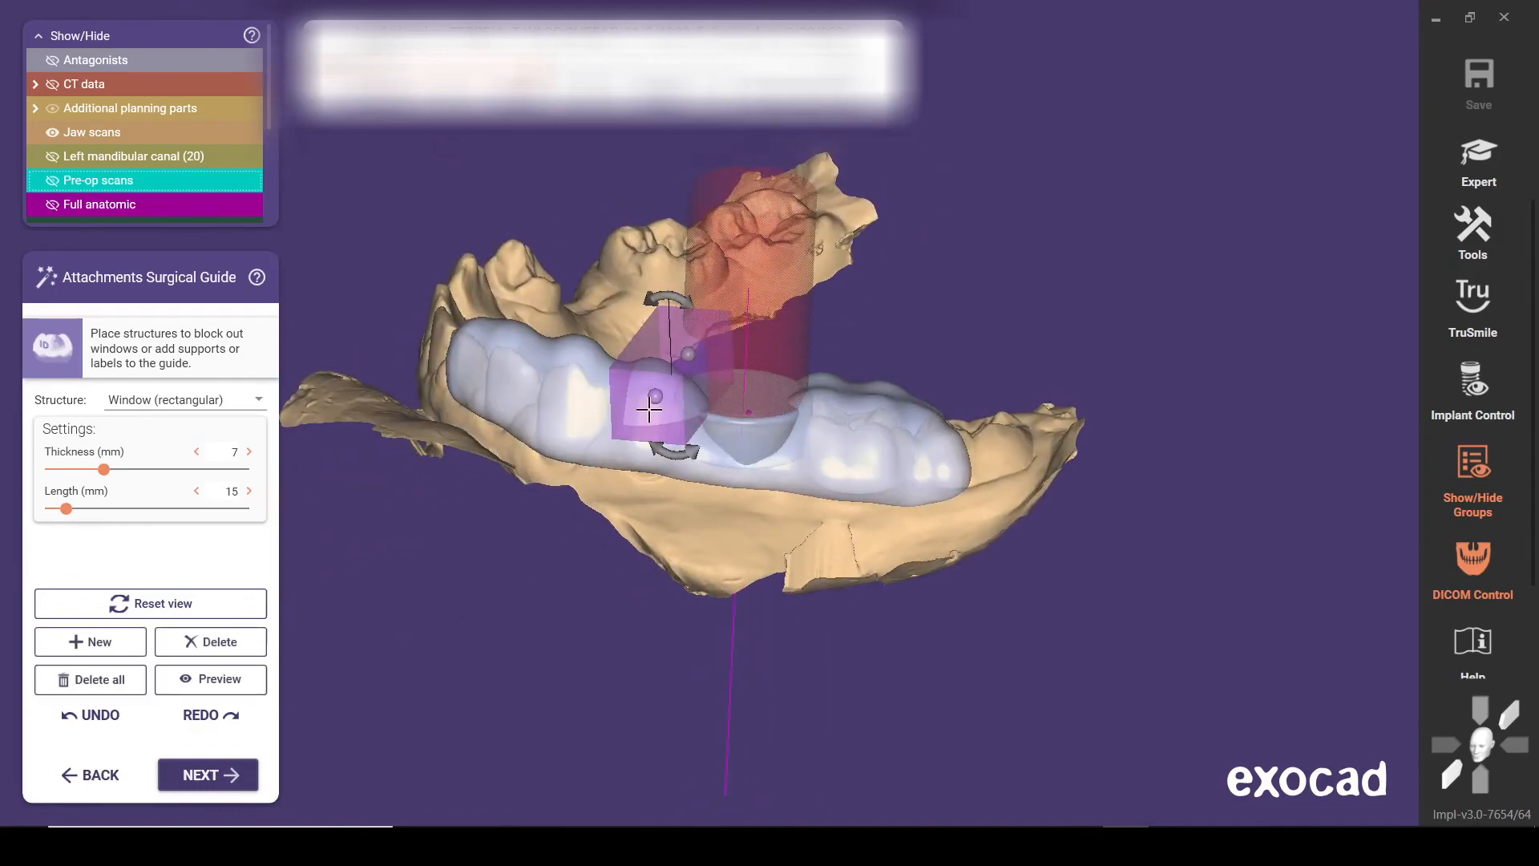
right_click_drag(582, 383, 582, 390)
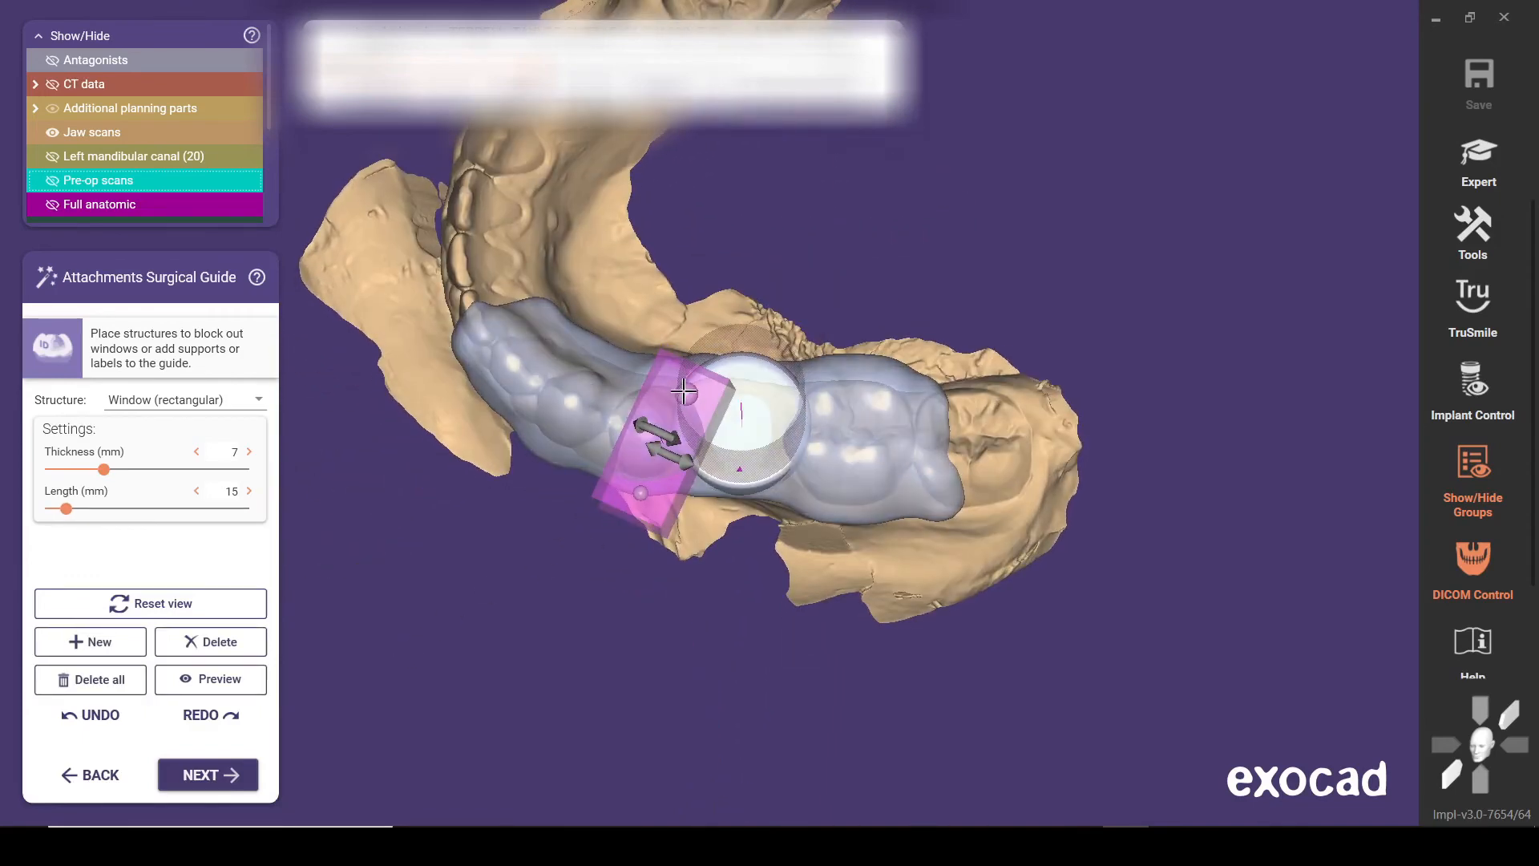
mouse_move(654, 375)
left_mouse_down()
mouse_move(681, 320)
mouse_move(646, 359)
mouse_move(658, 367)
left_mouse_up()
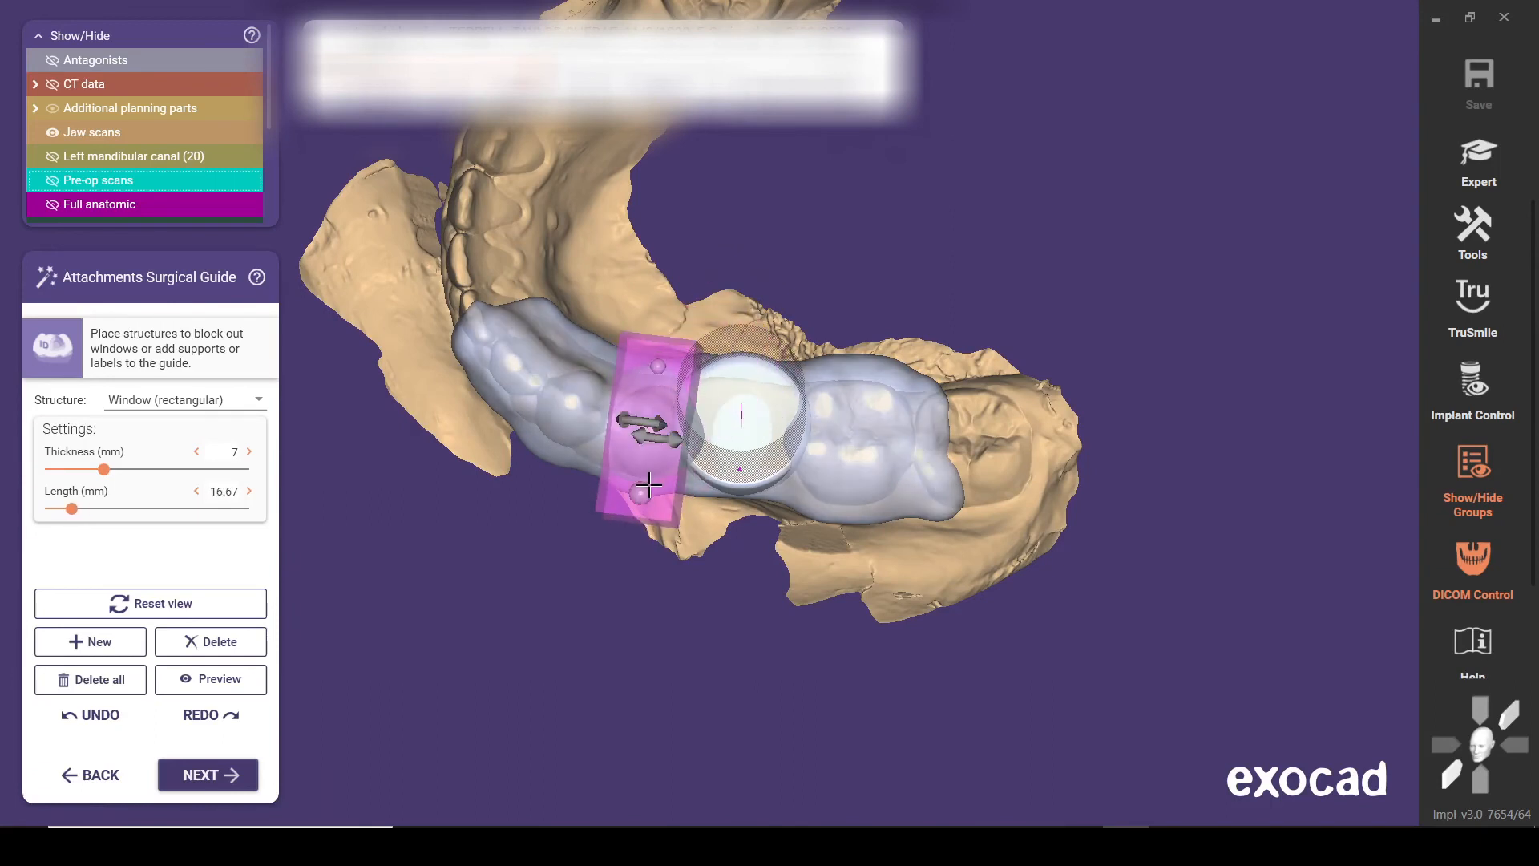
left_click_drag(641, 493, 667, 485)
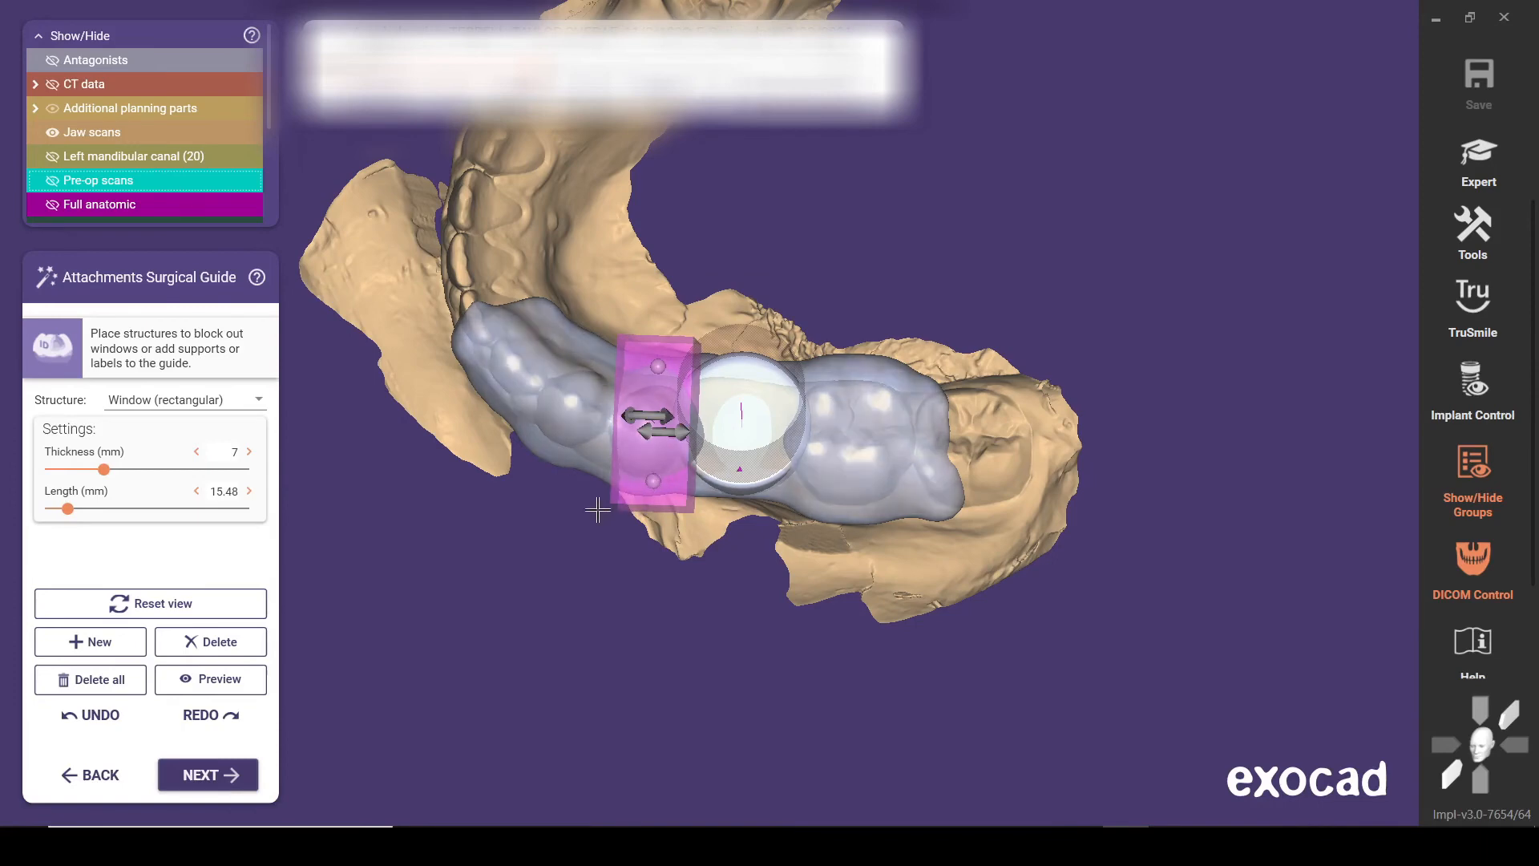
Adjust the window's height and tilt from the buccal side so it cuts only the premolar's cusp tip
right_click_drag(598, 508, 673, 413)
left_click_drag(680, 435, 673, 439)
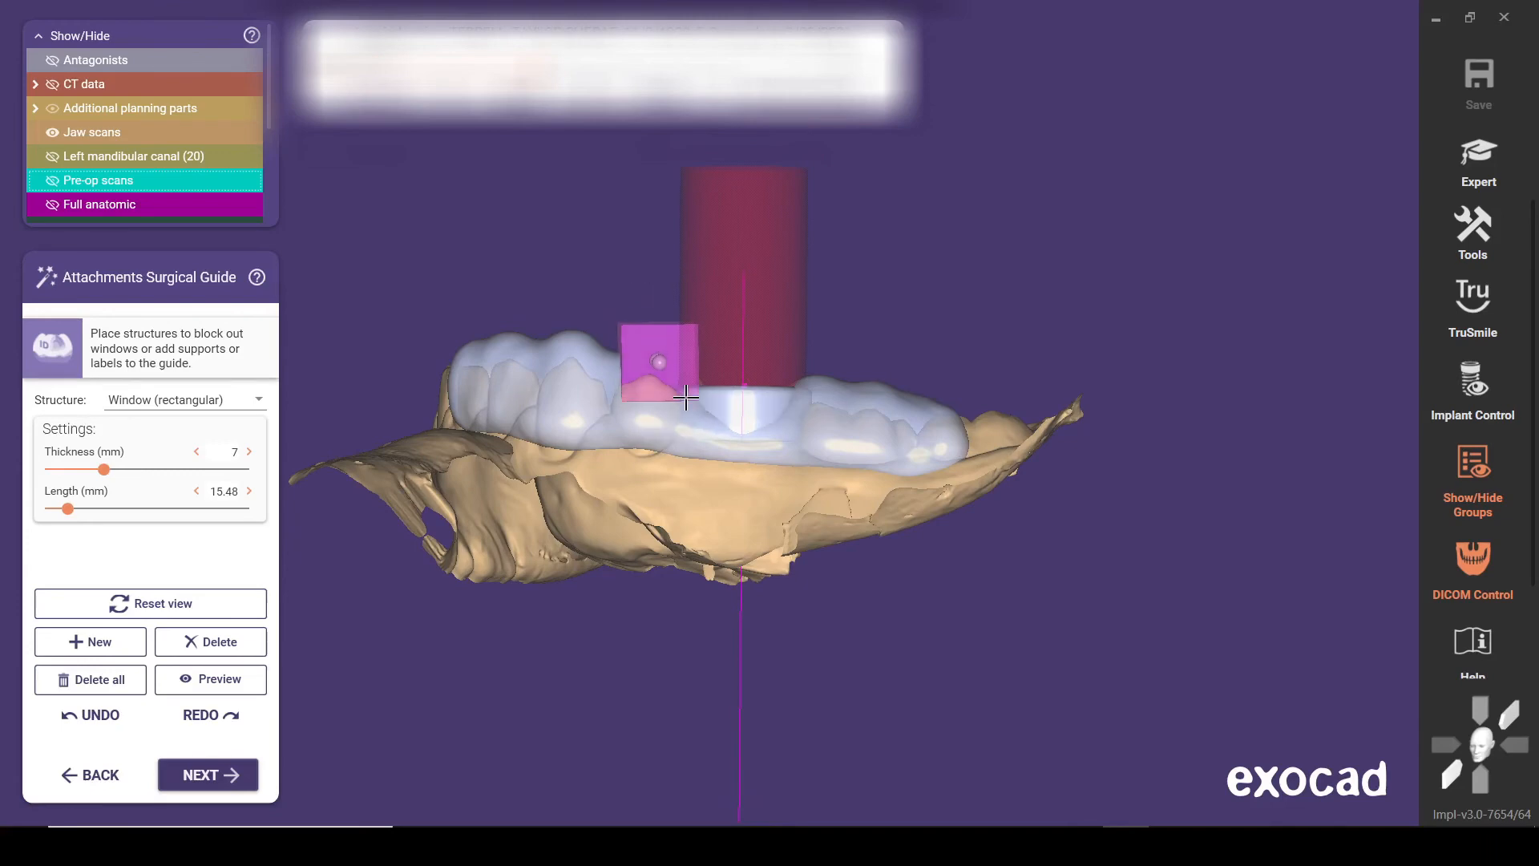
scroll(565, 357, "up", 4)
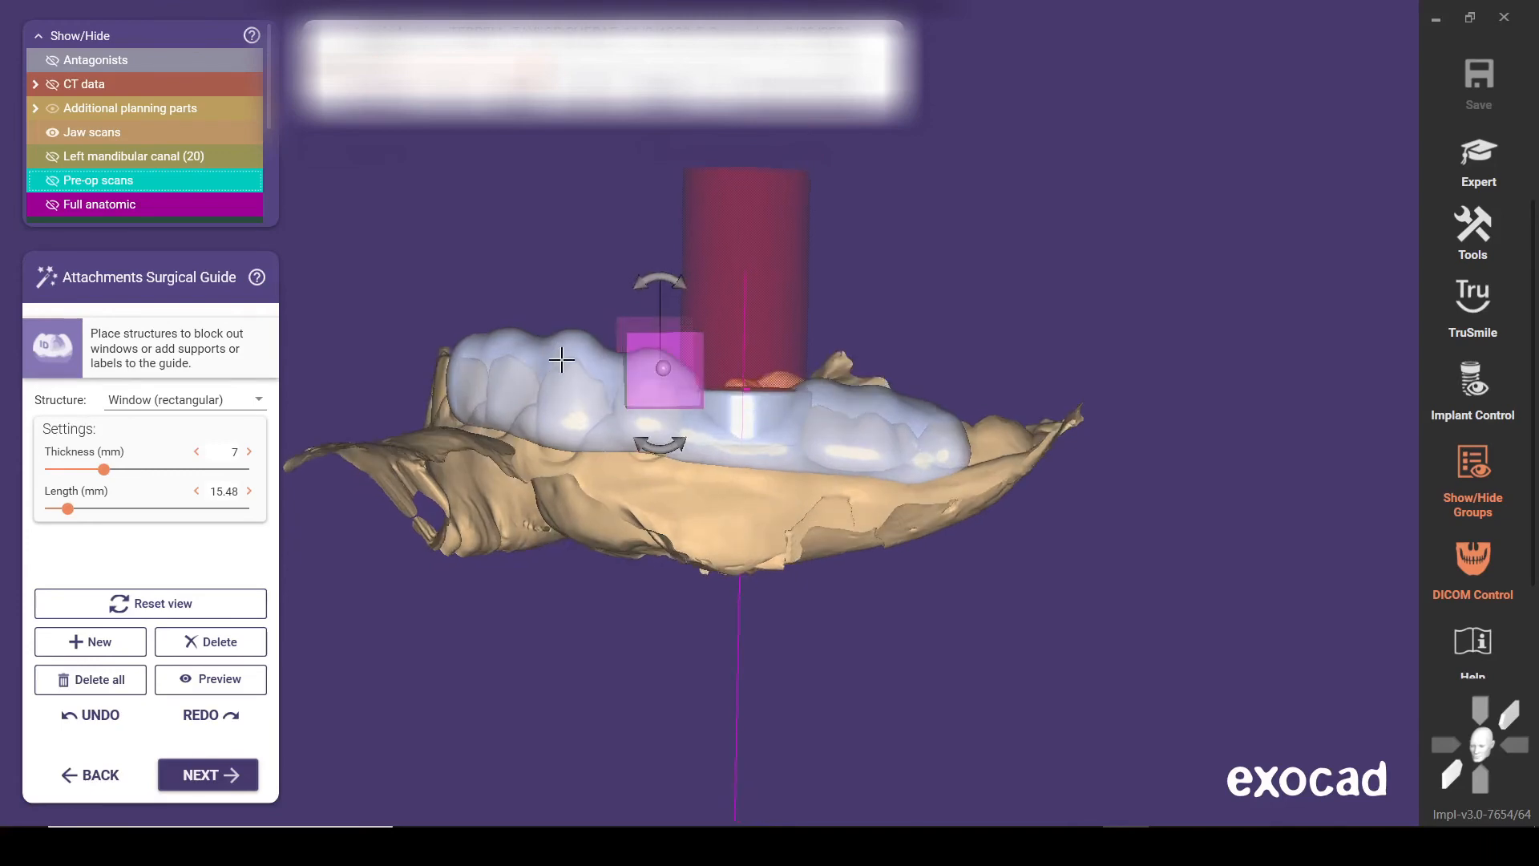
scroll(610, 362, "down", 2)
scroll(573, 364, "up", 1)
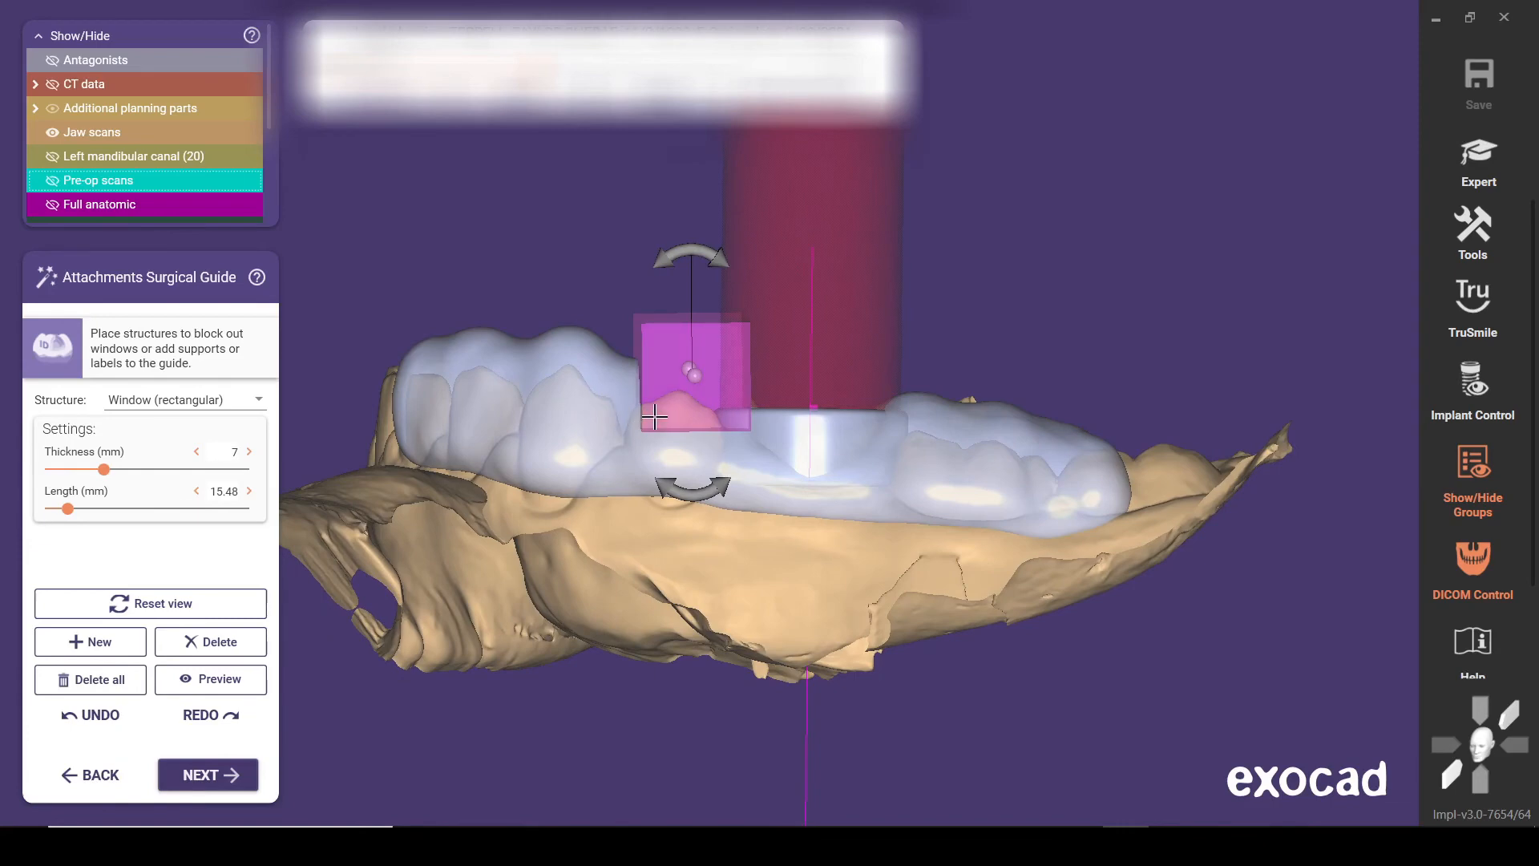
left_click_drag(646, 413, 643, 420)
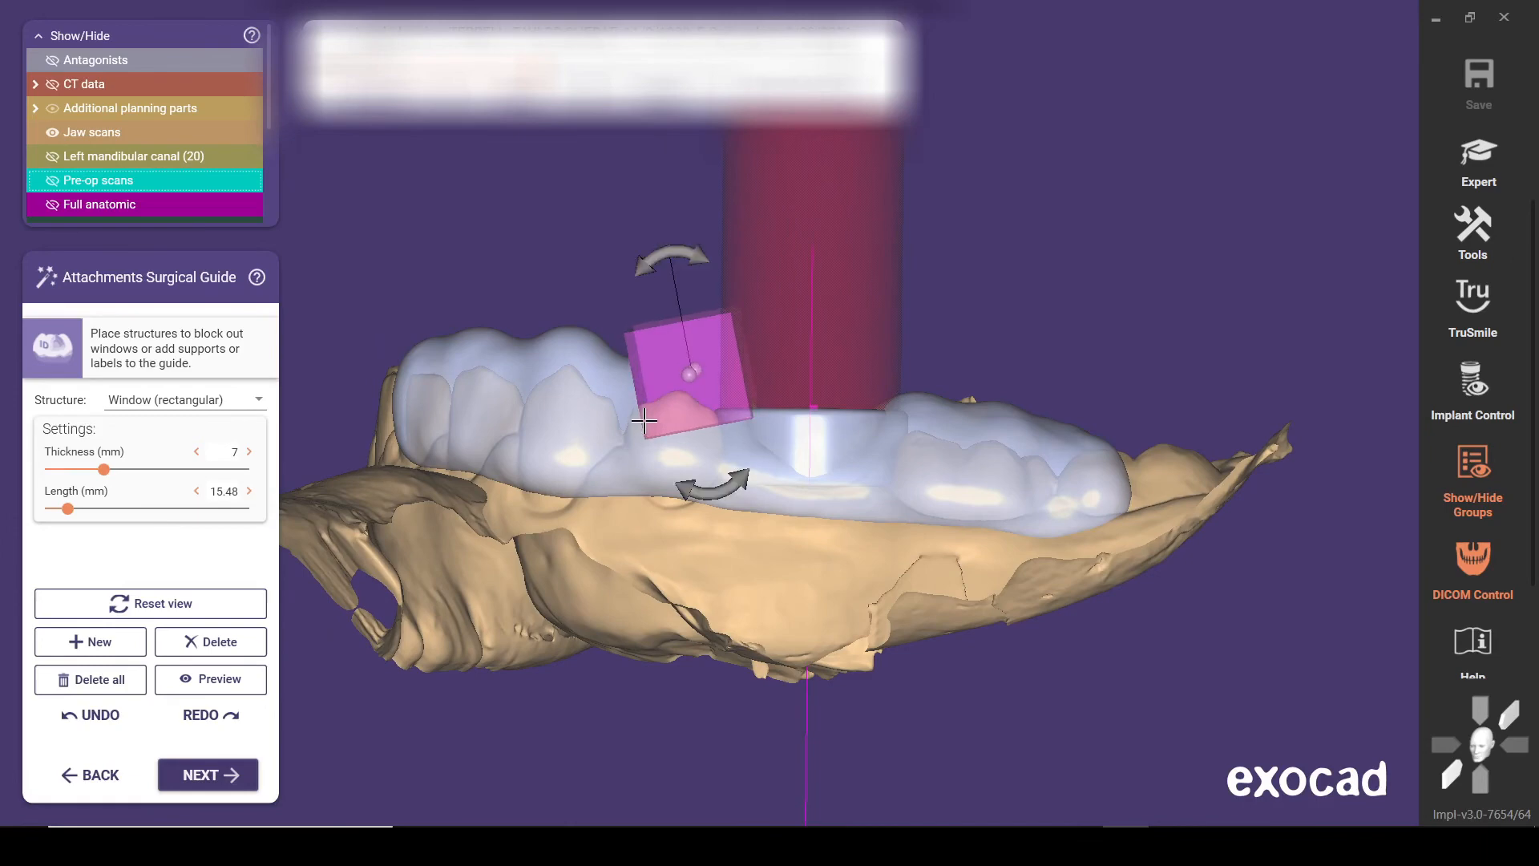
left_click_drag(738, 483, 689, 493)
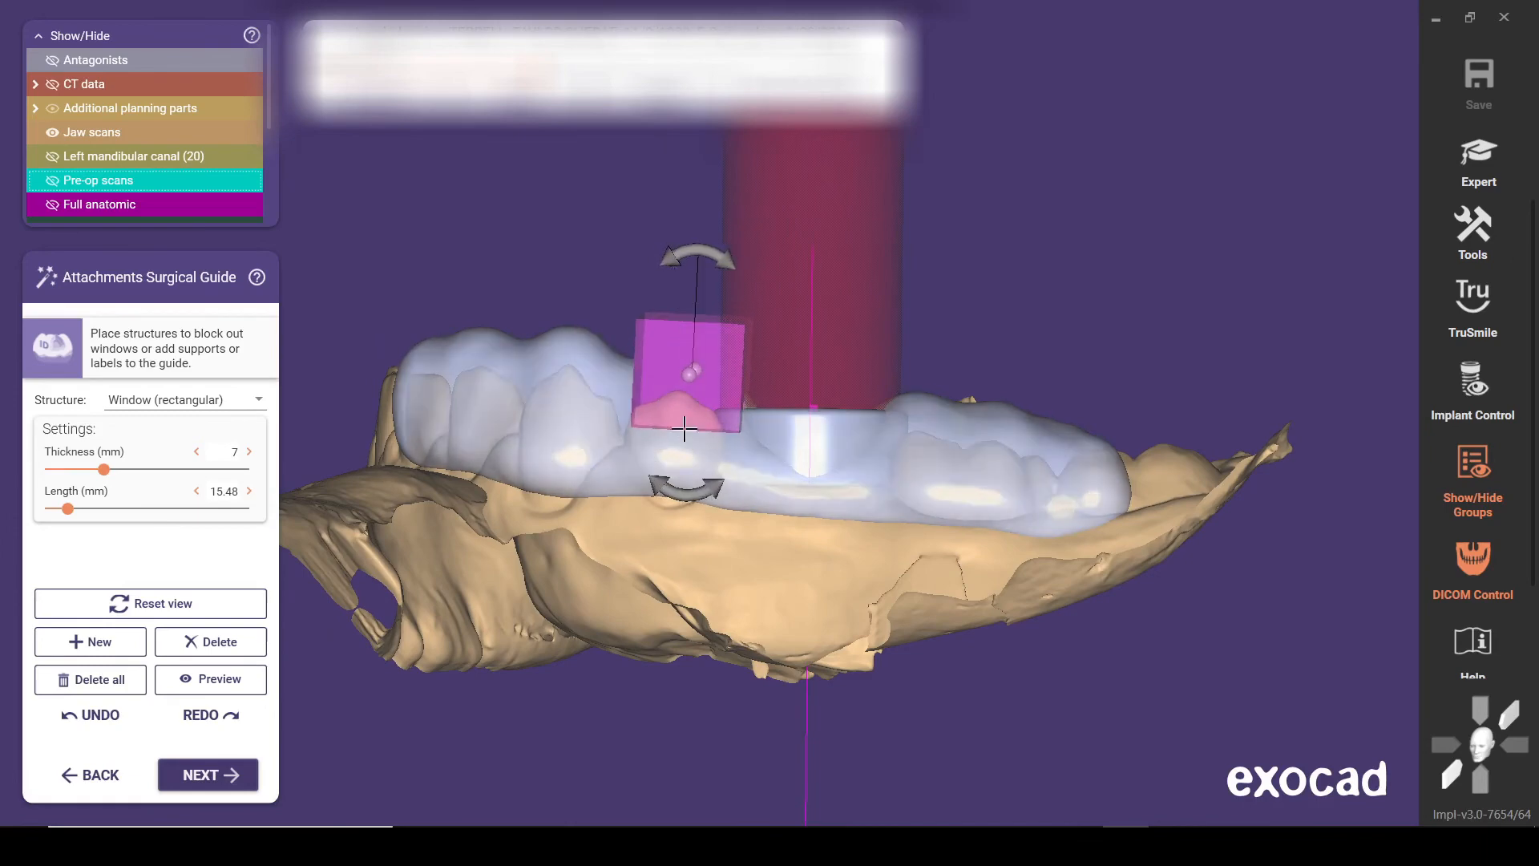
left_click_drag(680, 408, 681, 405)
Align the rectangular window across the premolar from the occlusal view and check its position from the side
right_click_drag(580, 417, 651, 603)
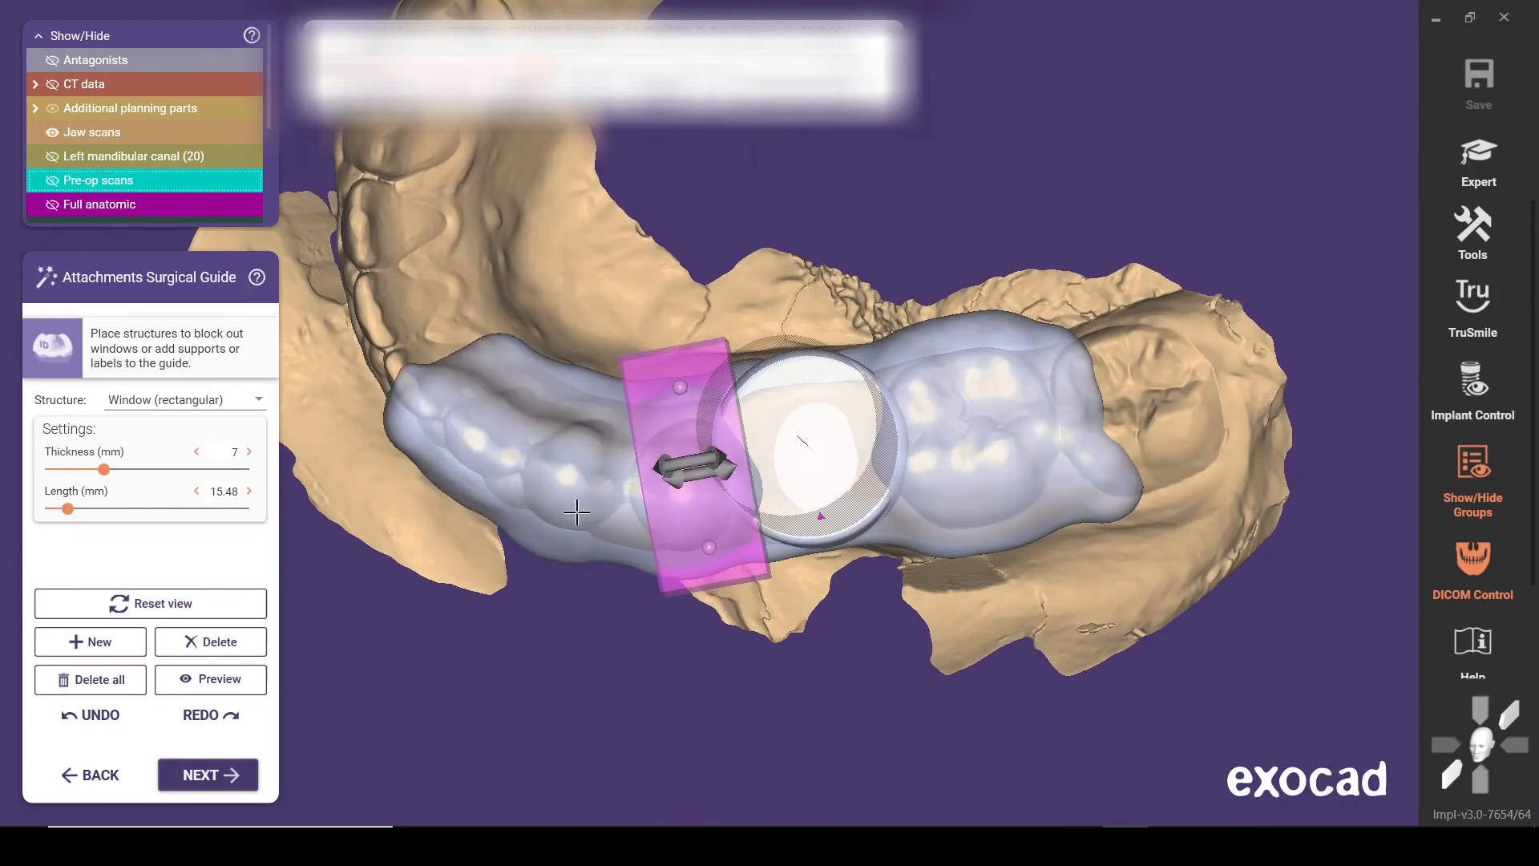
right_click_drag(576, 506, 585, 481)
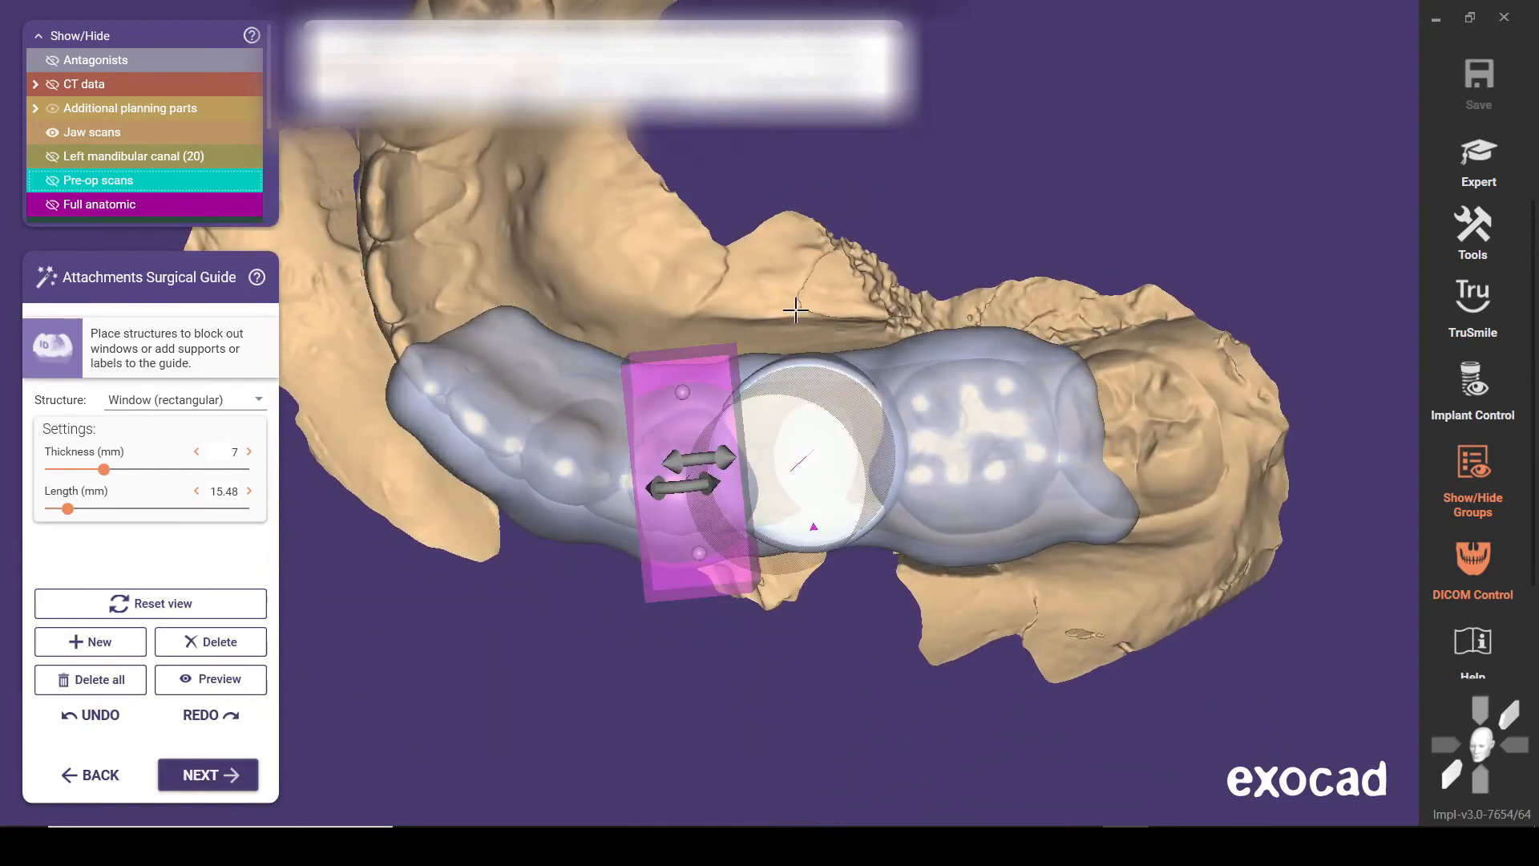
mouse_move(655, 575)
left_mouse_down()
mouse_move(688, 659)
mouse_move(672, 567)
left_mouse_up()
right_click_drag(610, 502, 613, 495)
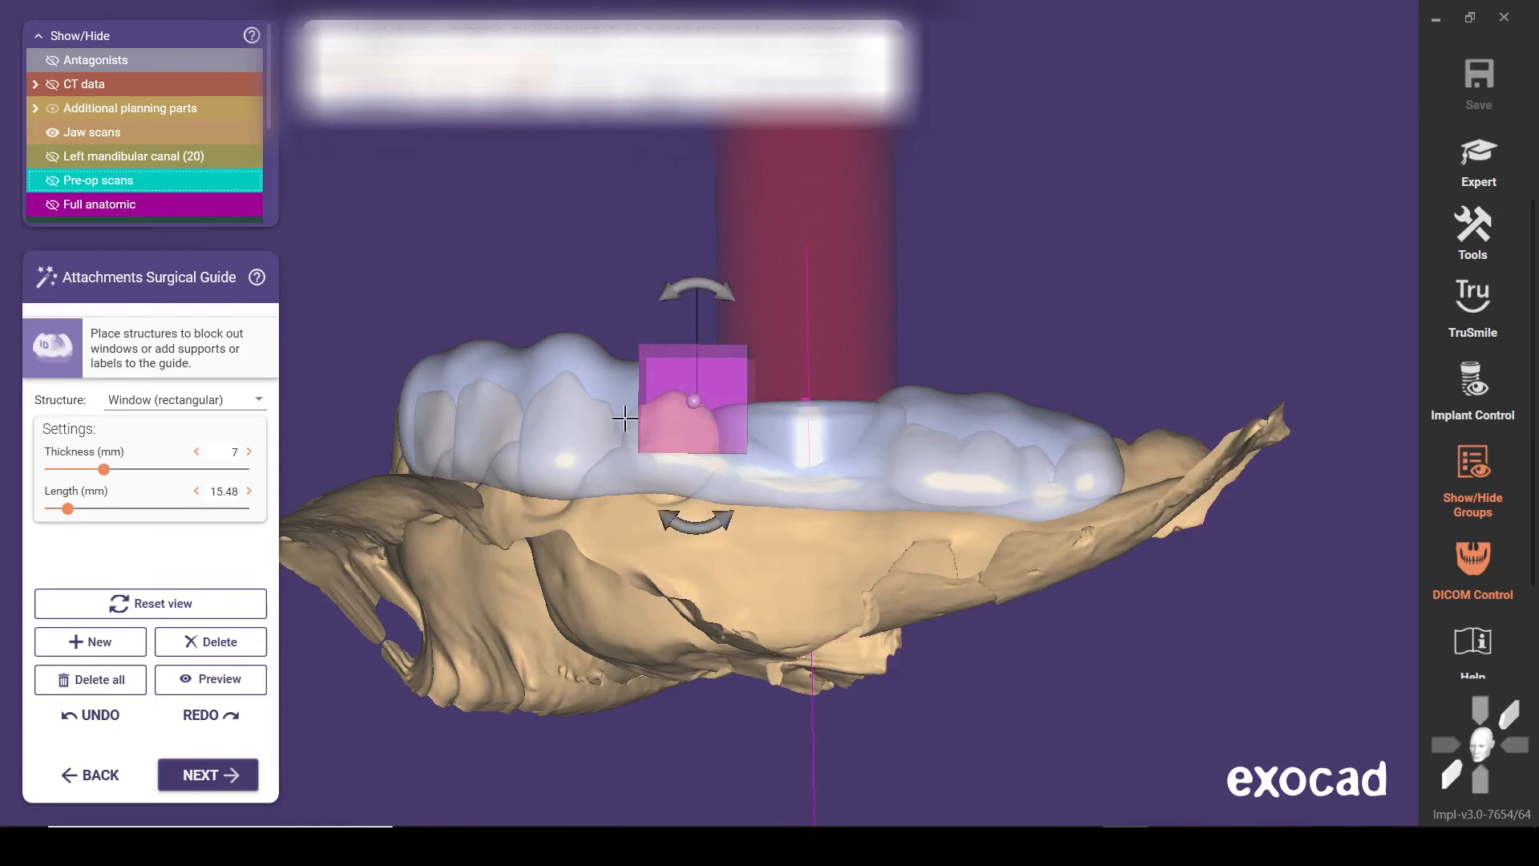
Preview the premolar window cut, lower the window slightly over the cusp tip, and preview the opening again
left_click(212, 679)
right_click_drag(563, 394, 558, 431)
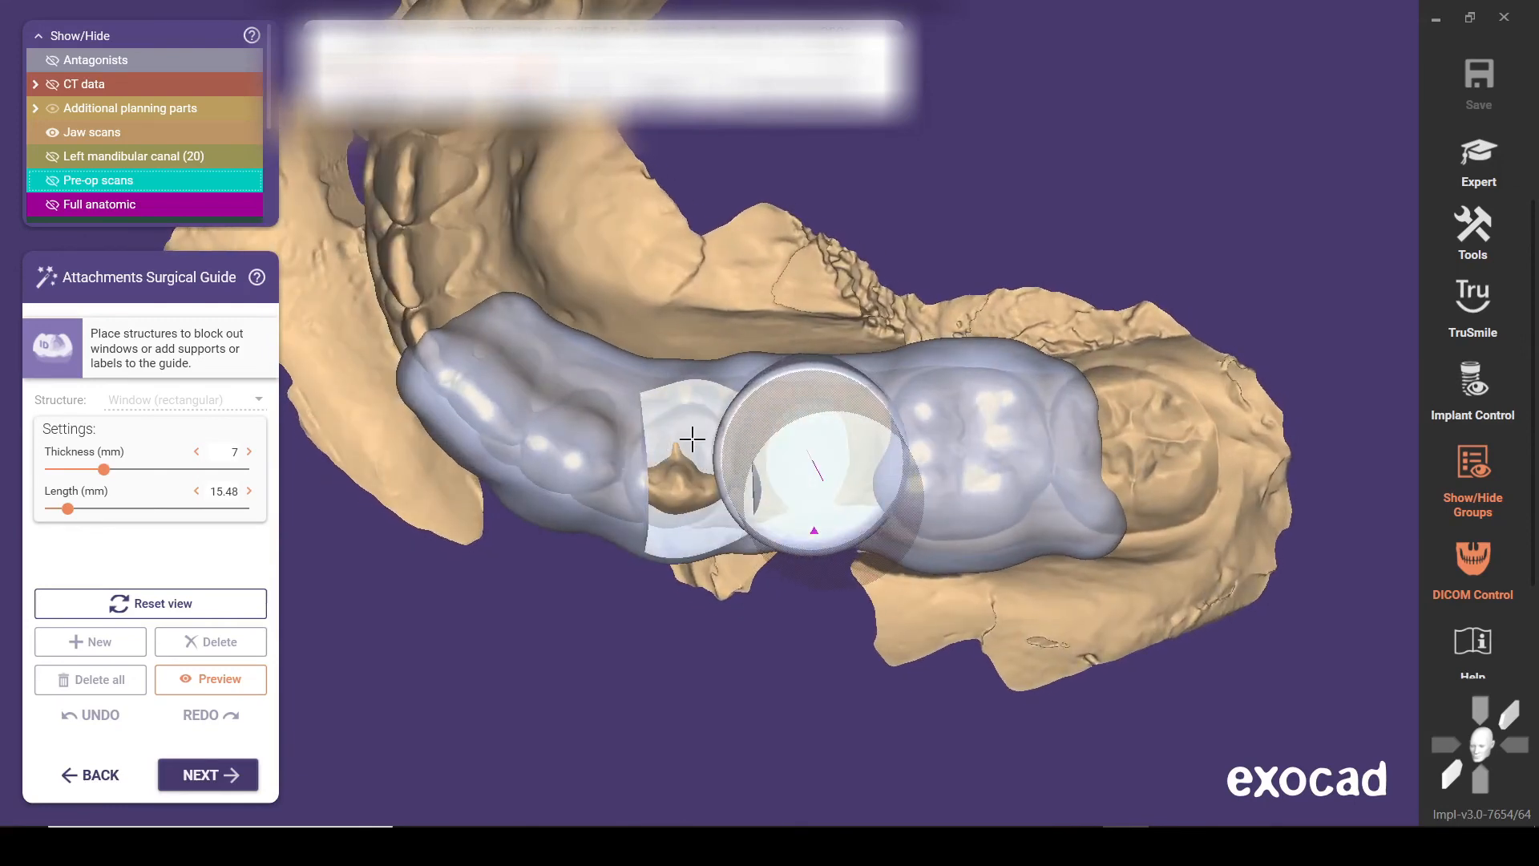
left_click(267, 679)
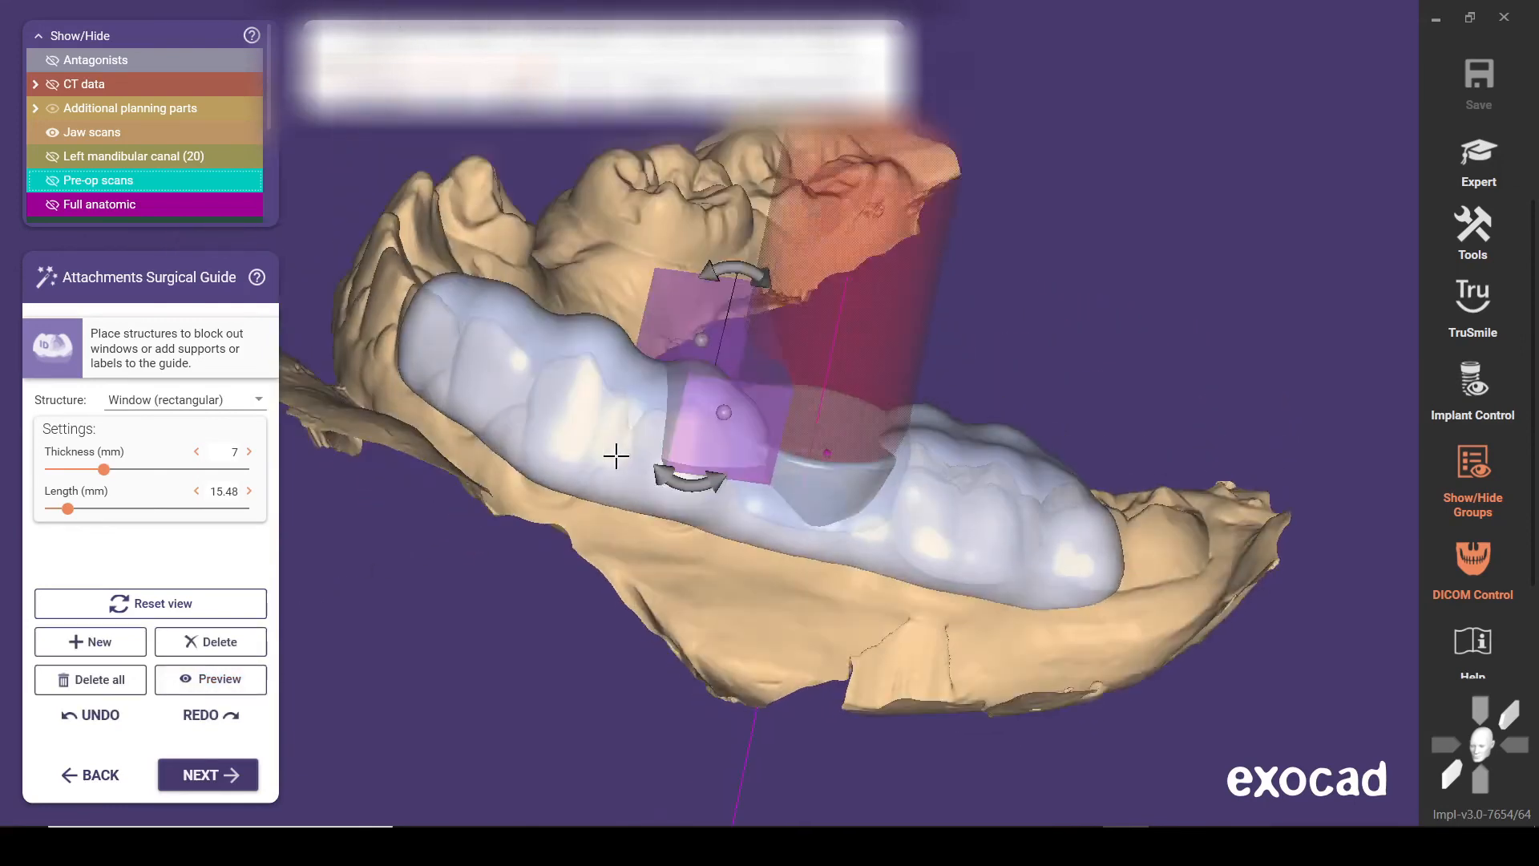
left_click_drag(680, 382, 673, 395)
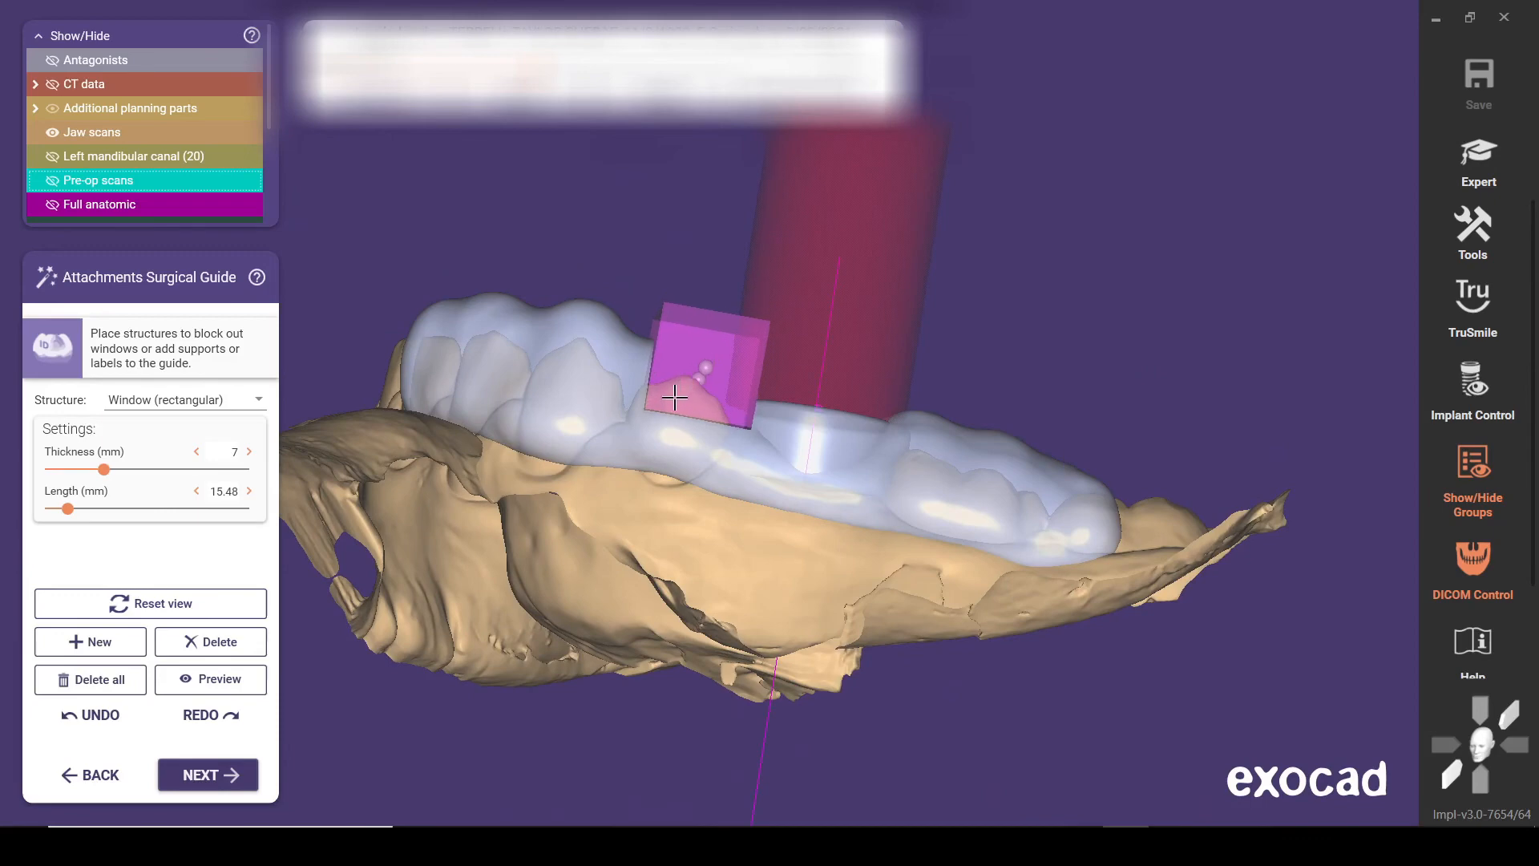
right_click_drag(671, 395, 553, 424)
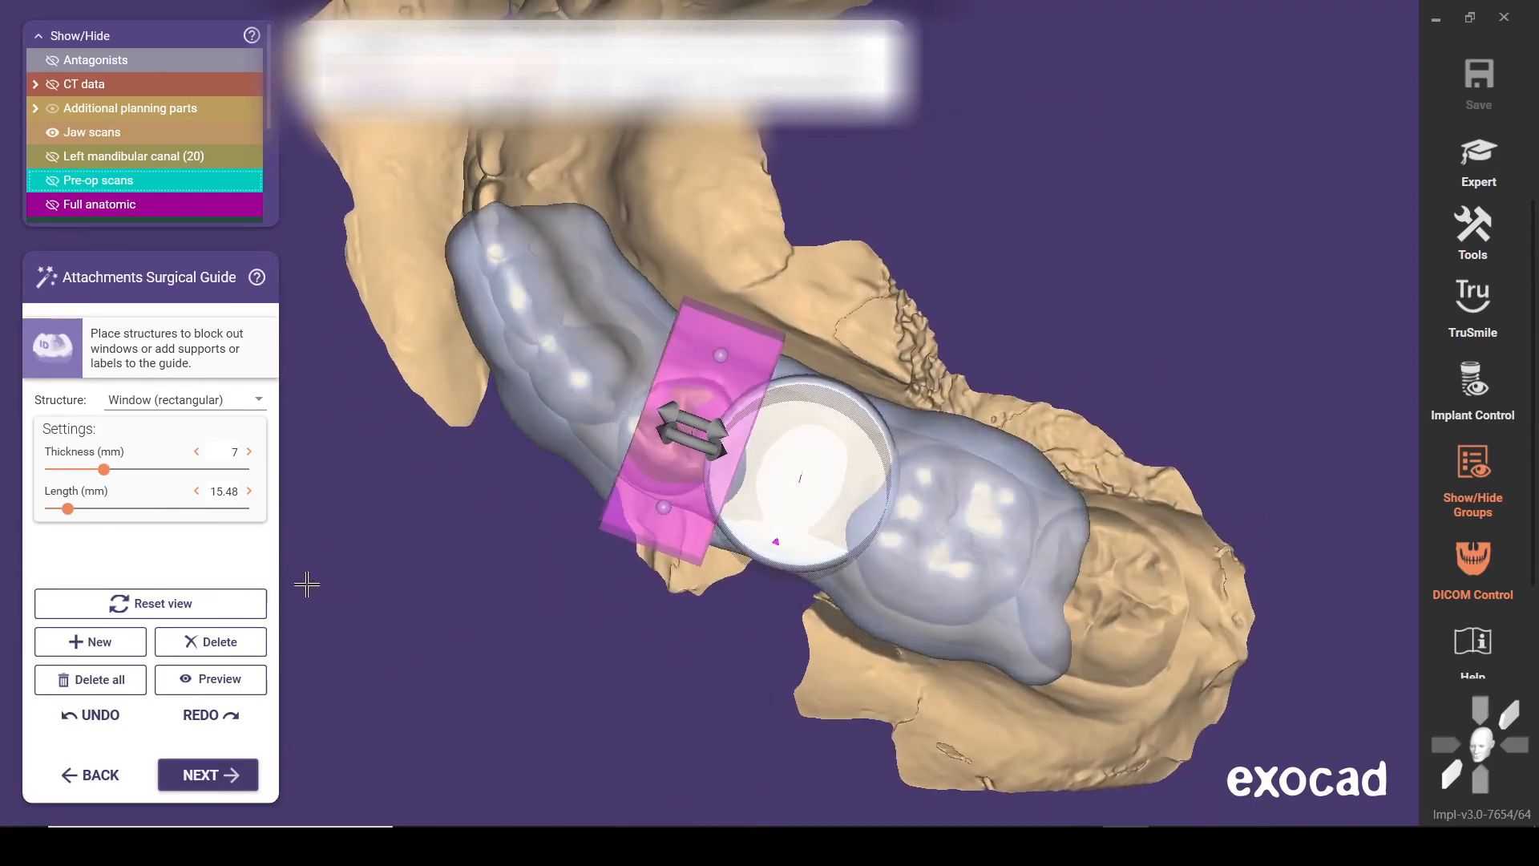
left_click(240, 680)
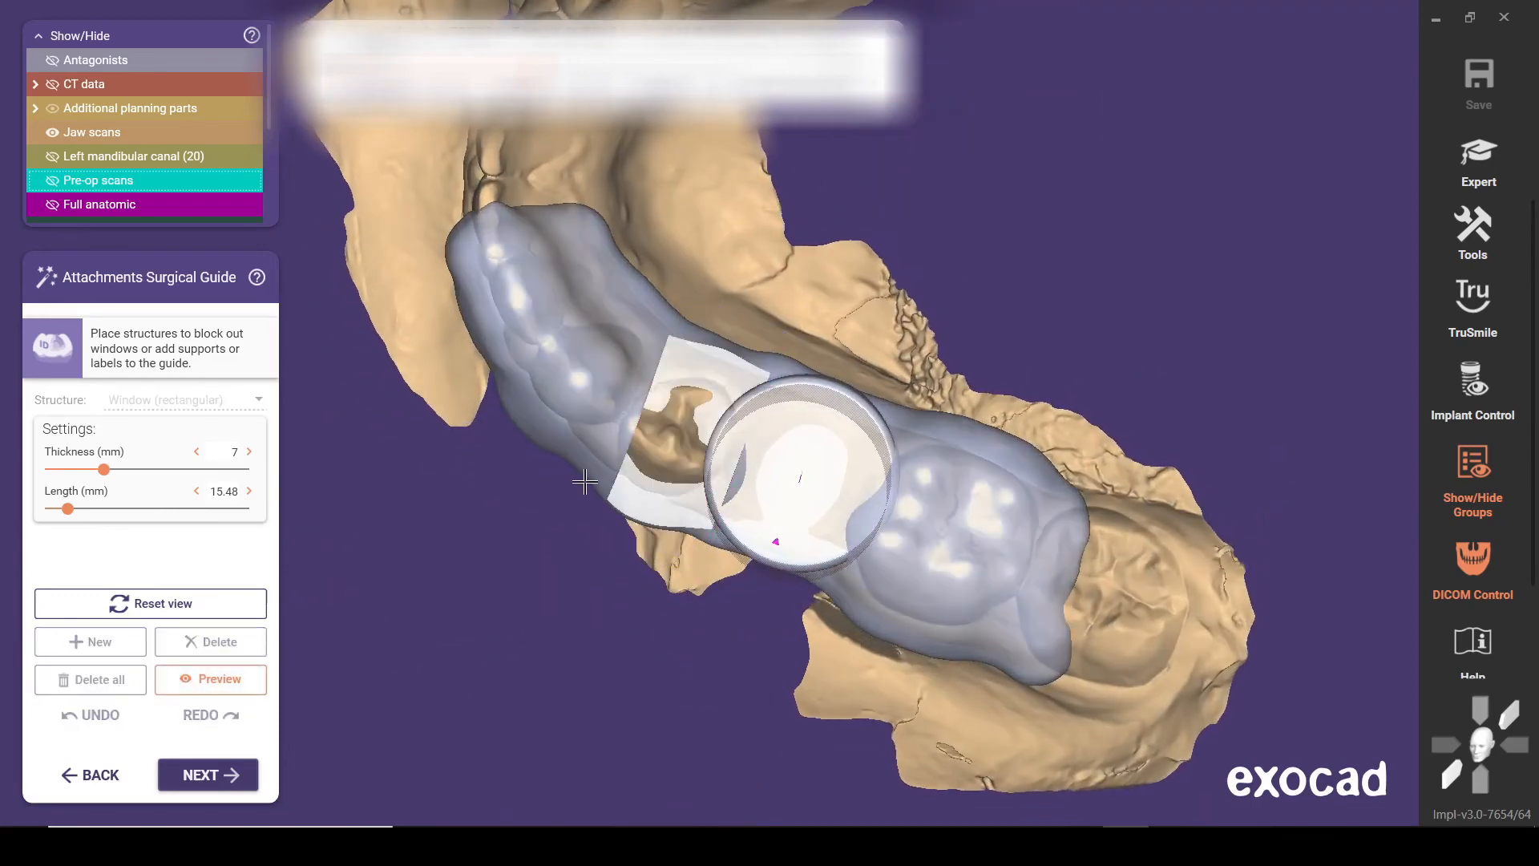
Inspect the premolar opening from the occlusal view, refine the window's position from the buccal side, and recheck the cut in preview
right_click_drag(595, 421, 592, 415)
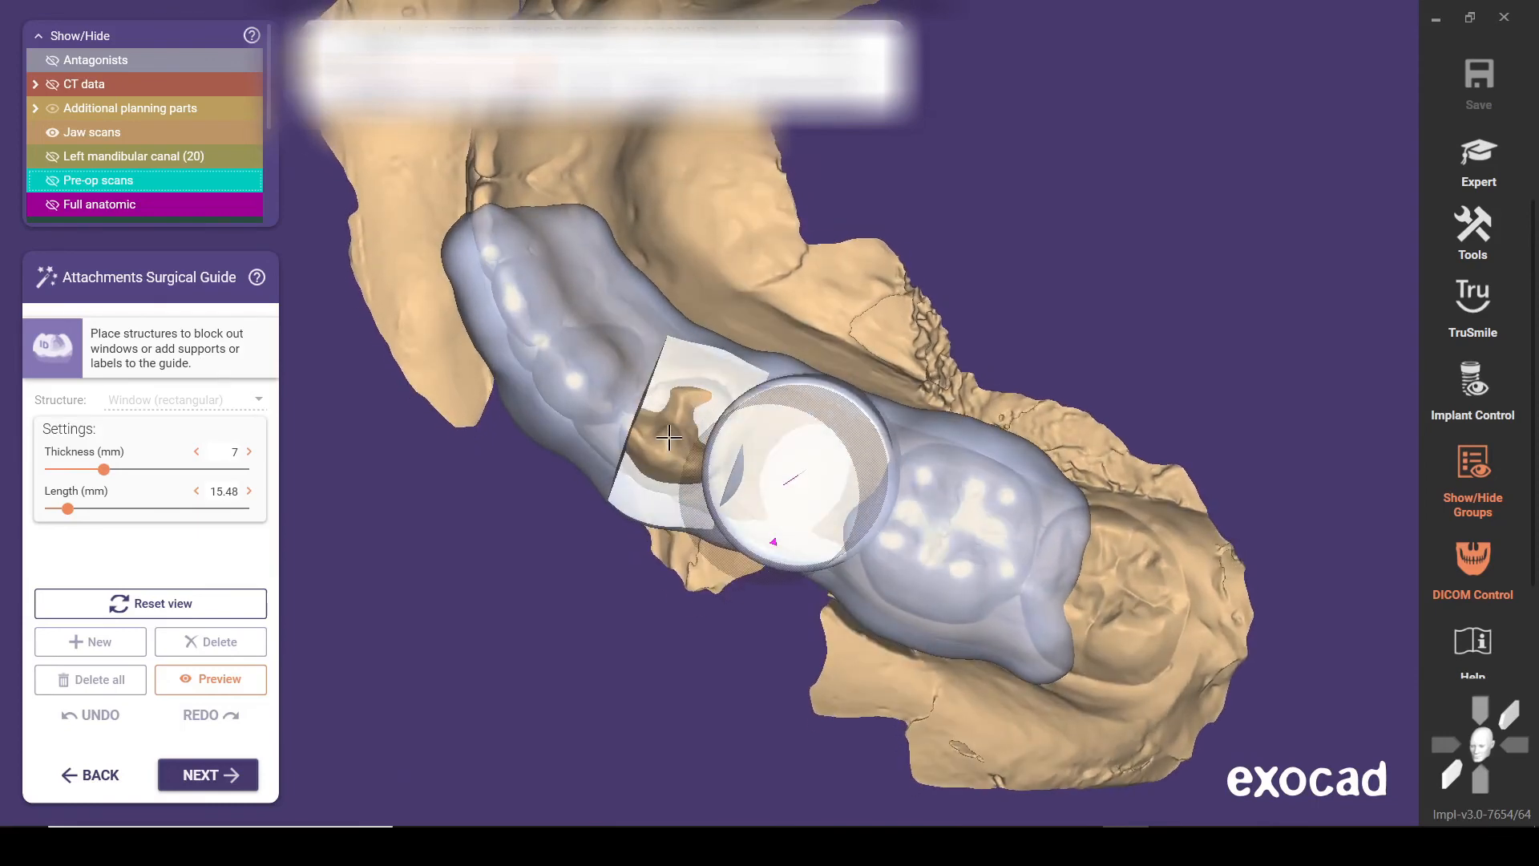
right_click_drag(668, 437, 670, 447)
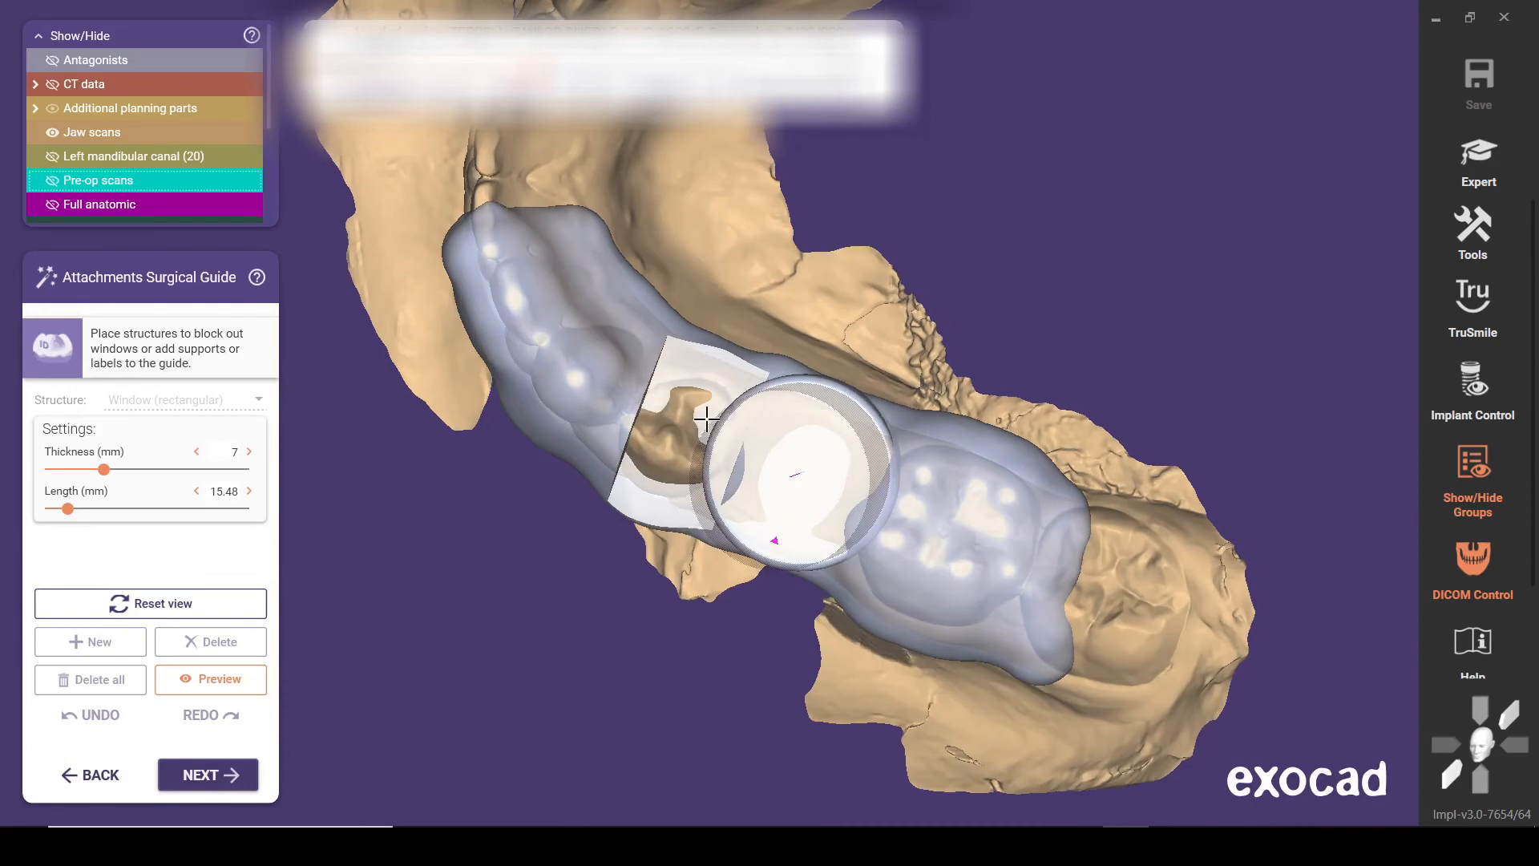
right_click_drag(707, 418, 365, 619)
left_click(219, 679)
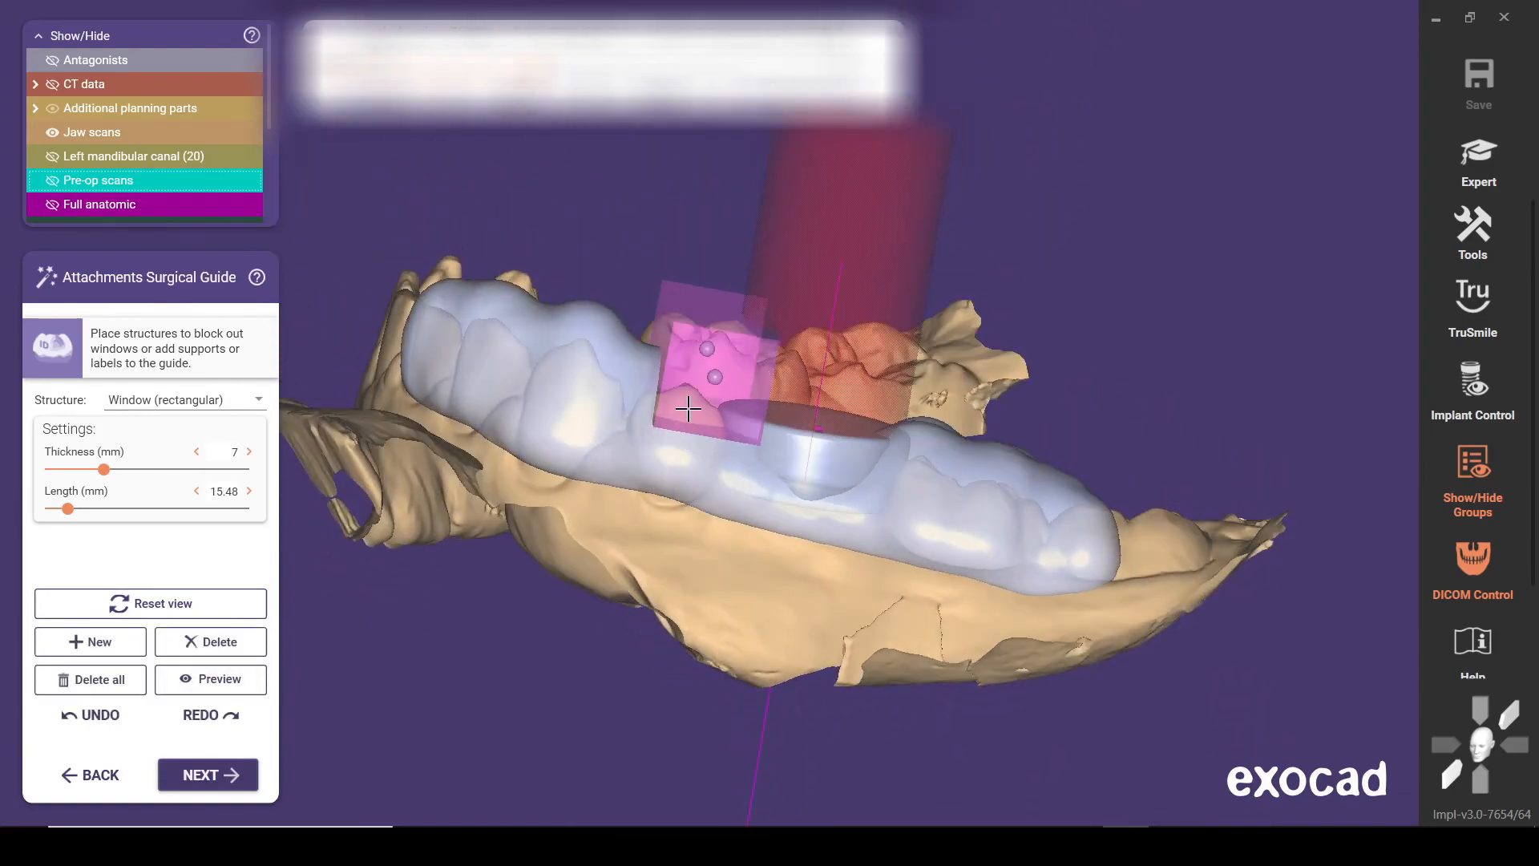
right_click_drag(682, 413, 629, 402)
left_click(234, 689)
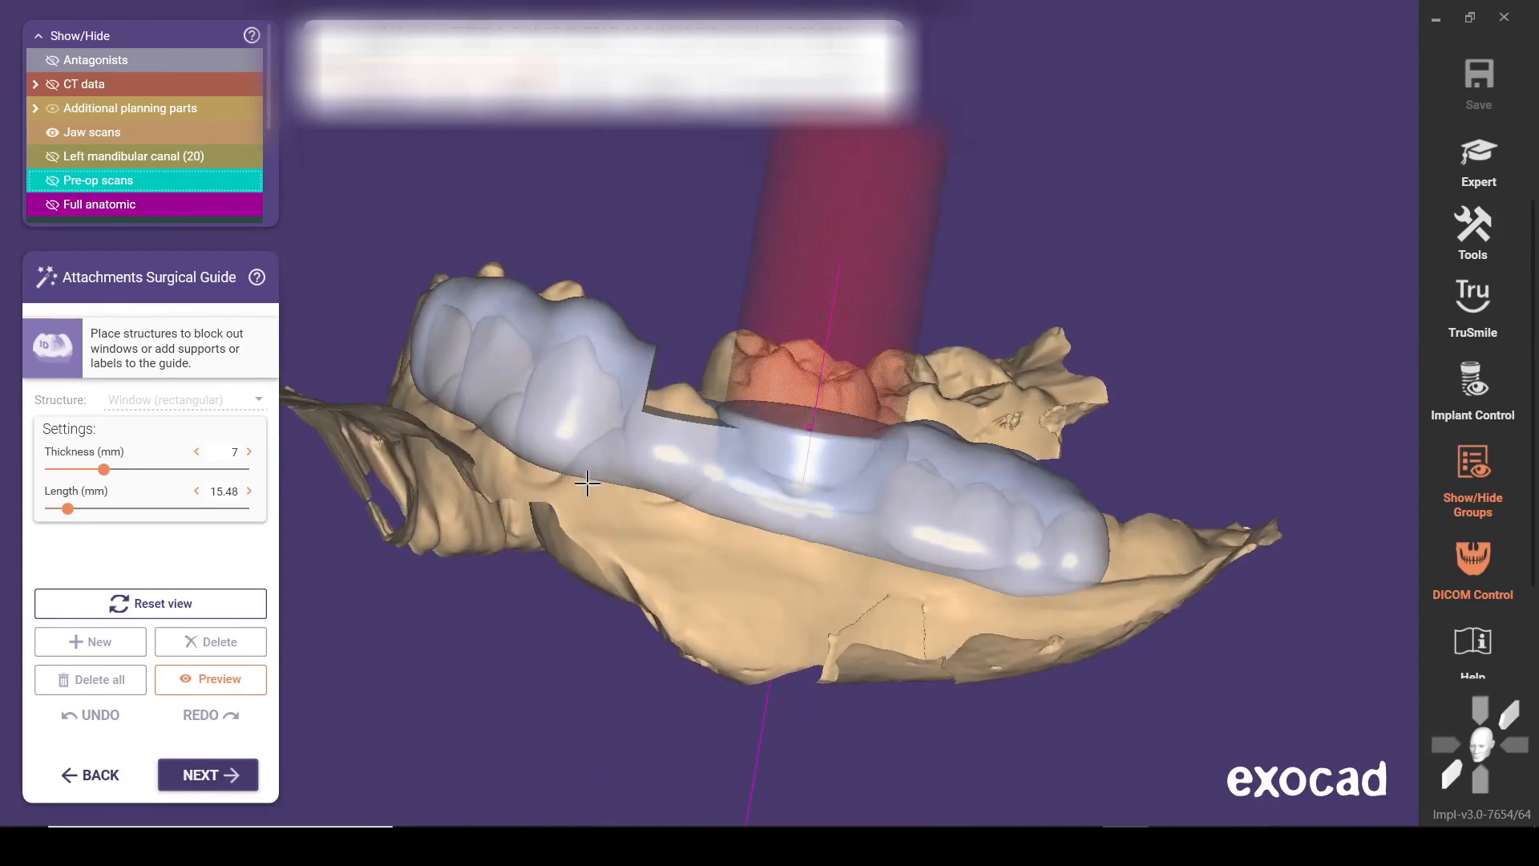
left_click(255, 676)
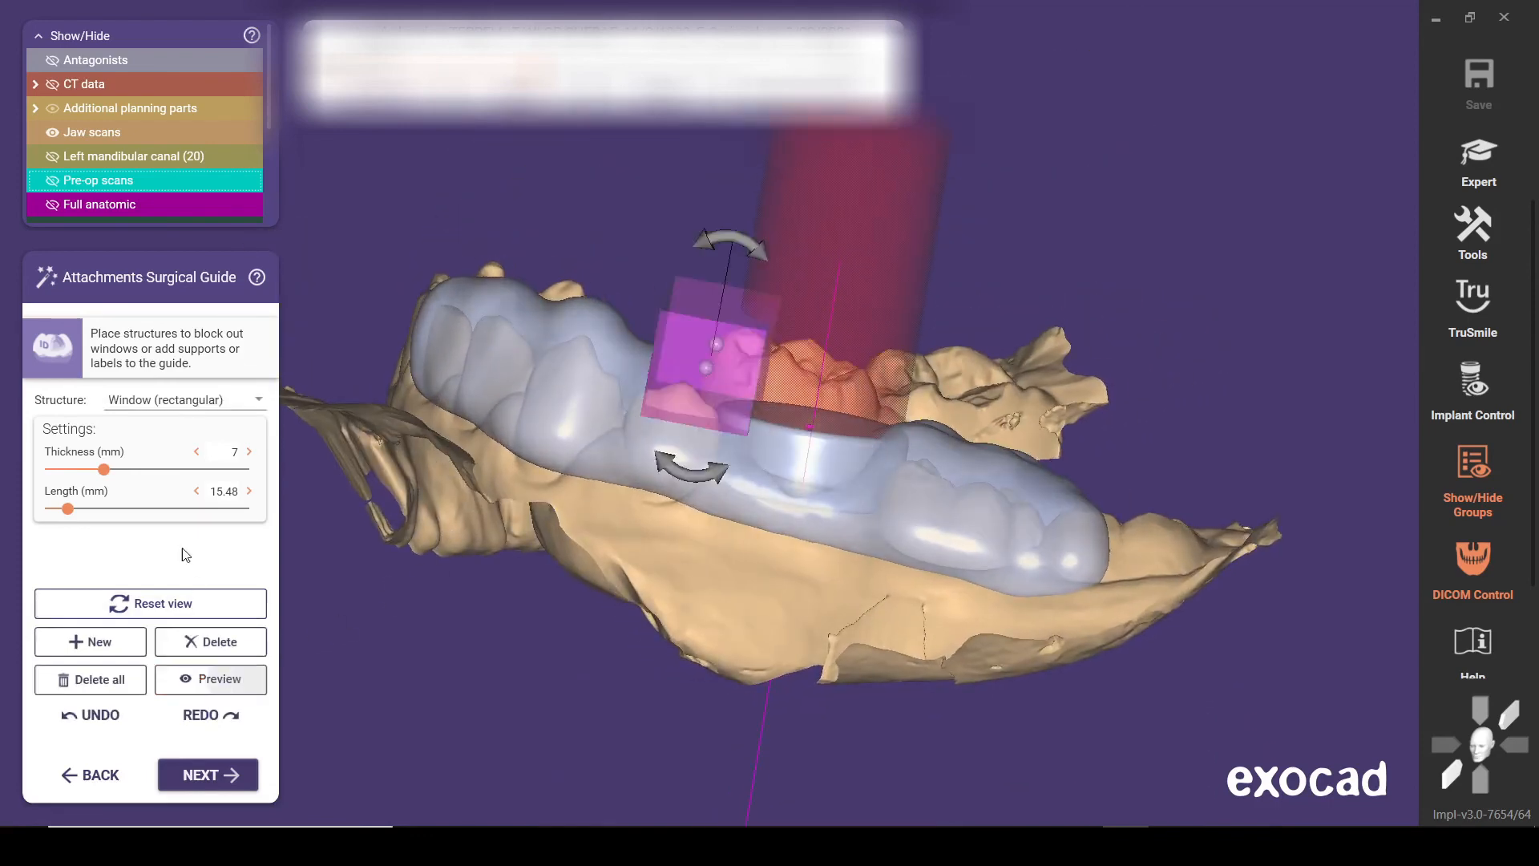
Add a second rectangular window, 7 mm thick and 15 mm long, and position it across the molar behind the sleeve
left_click(92, 645)
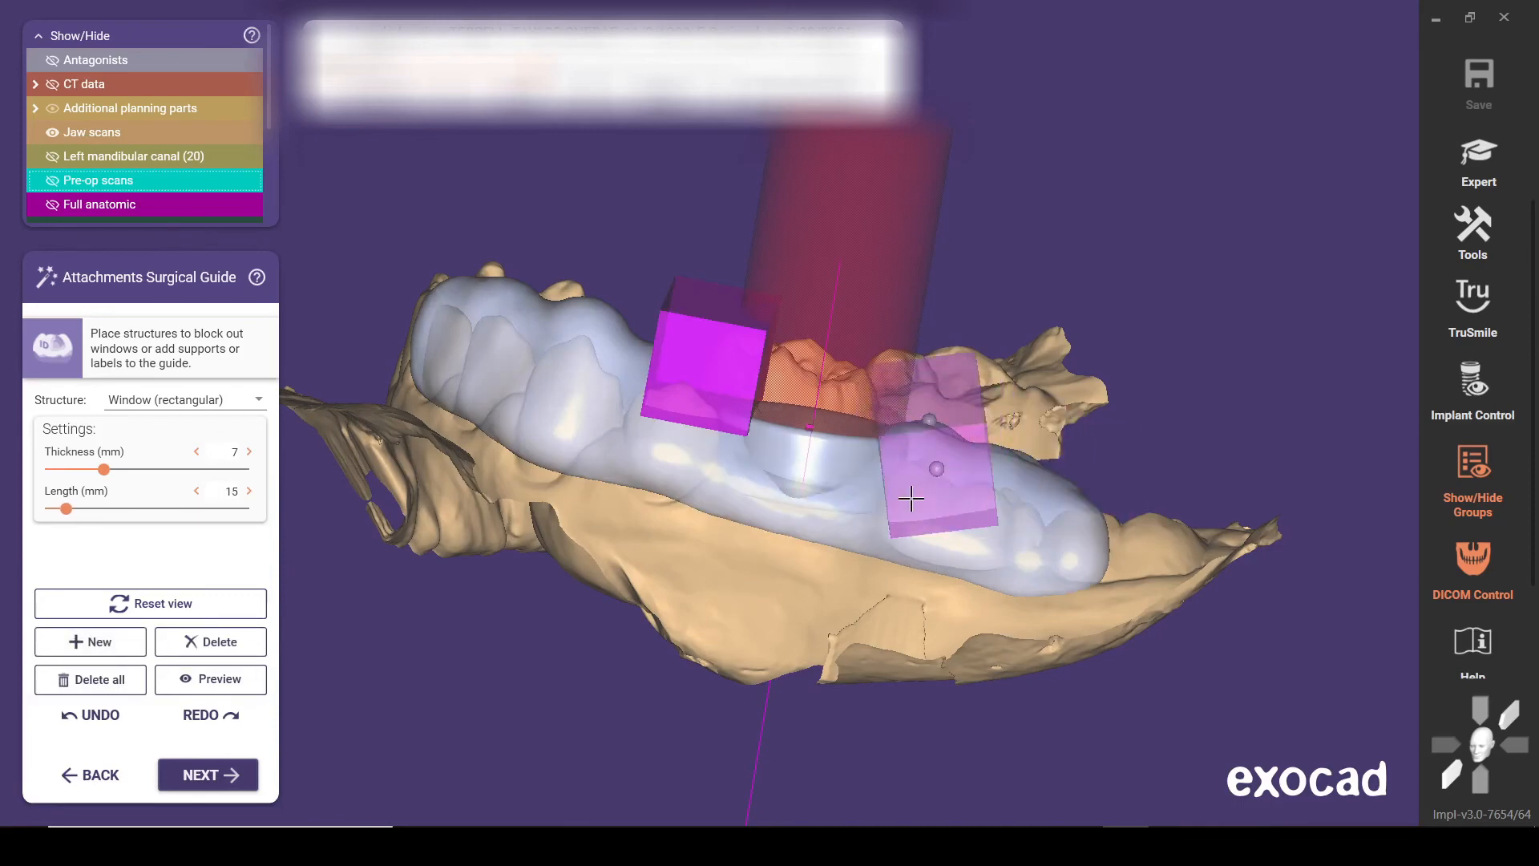
left_click(902, 455)
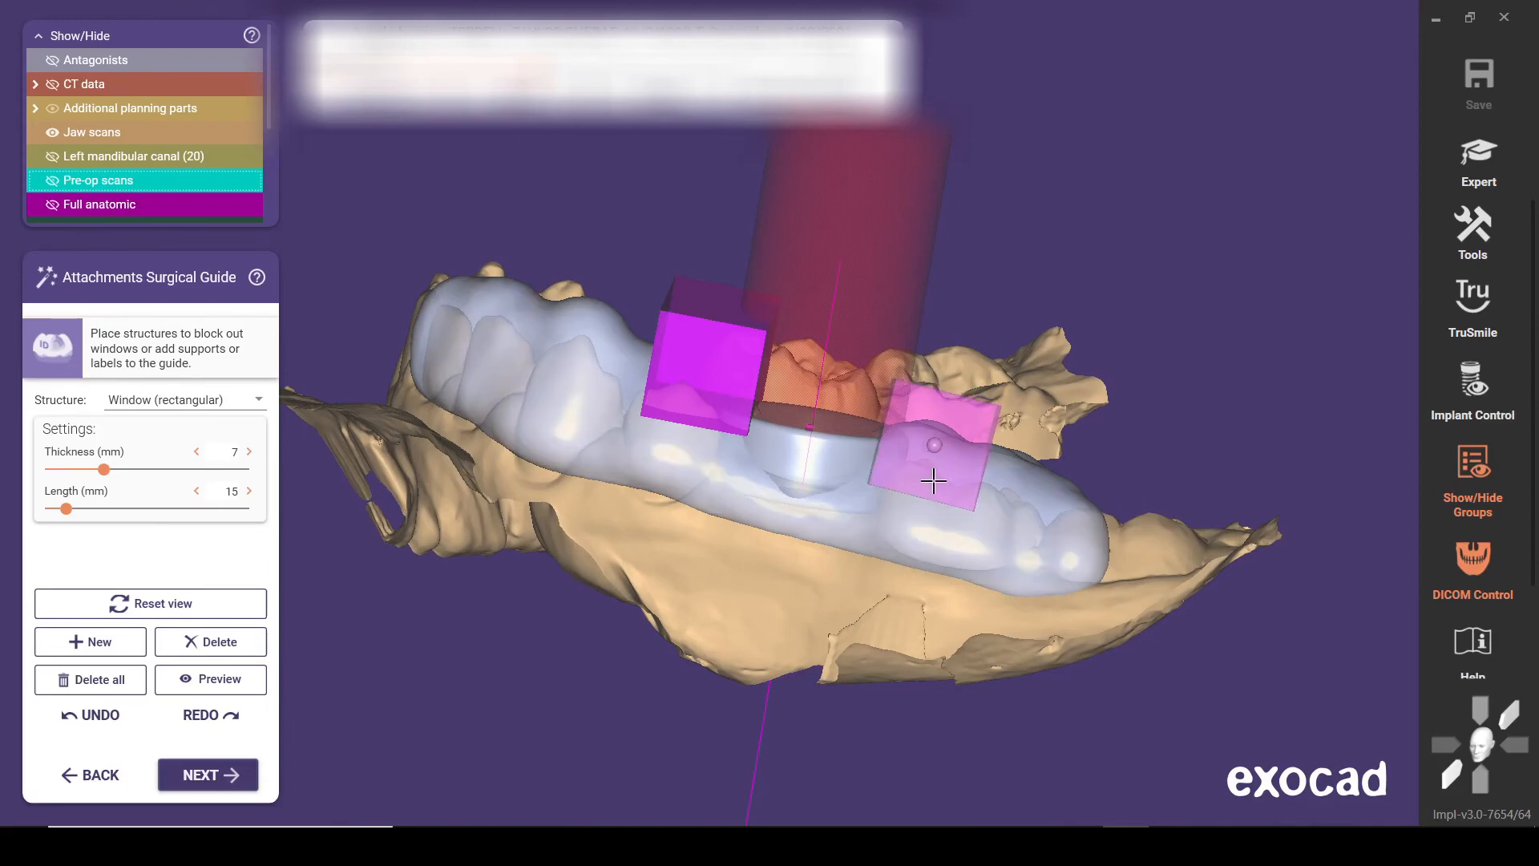
right_click_drag(1093, 478, 959, 643)
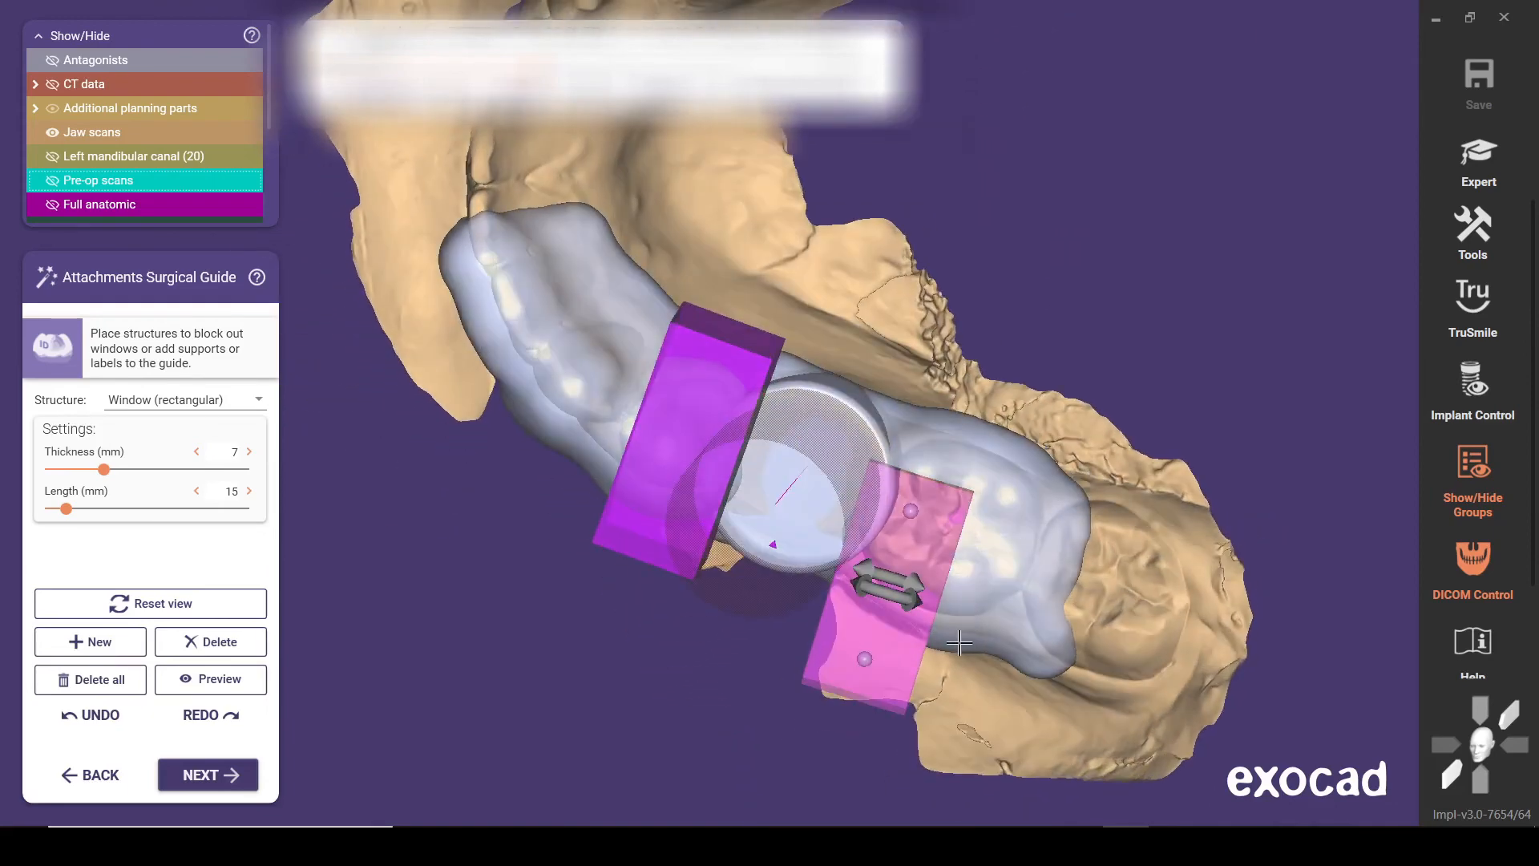
left_click_drag(903, 652, 938, 592)
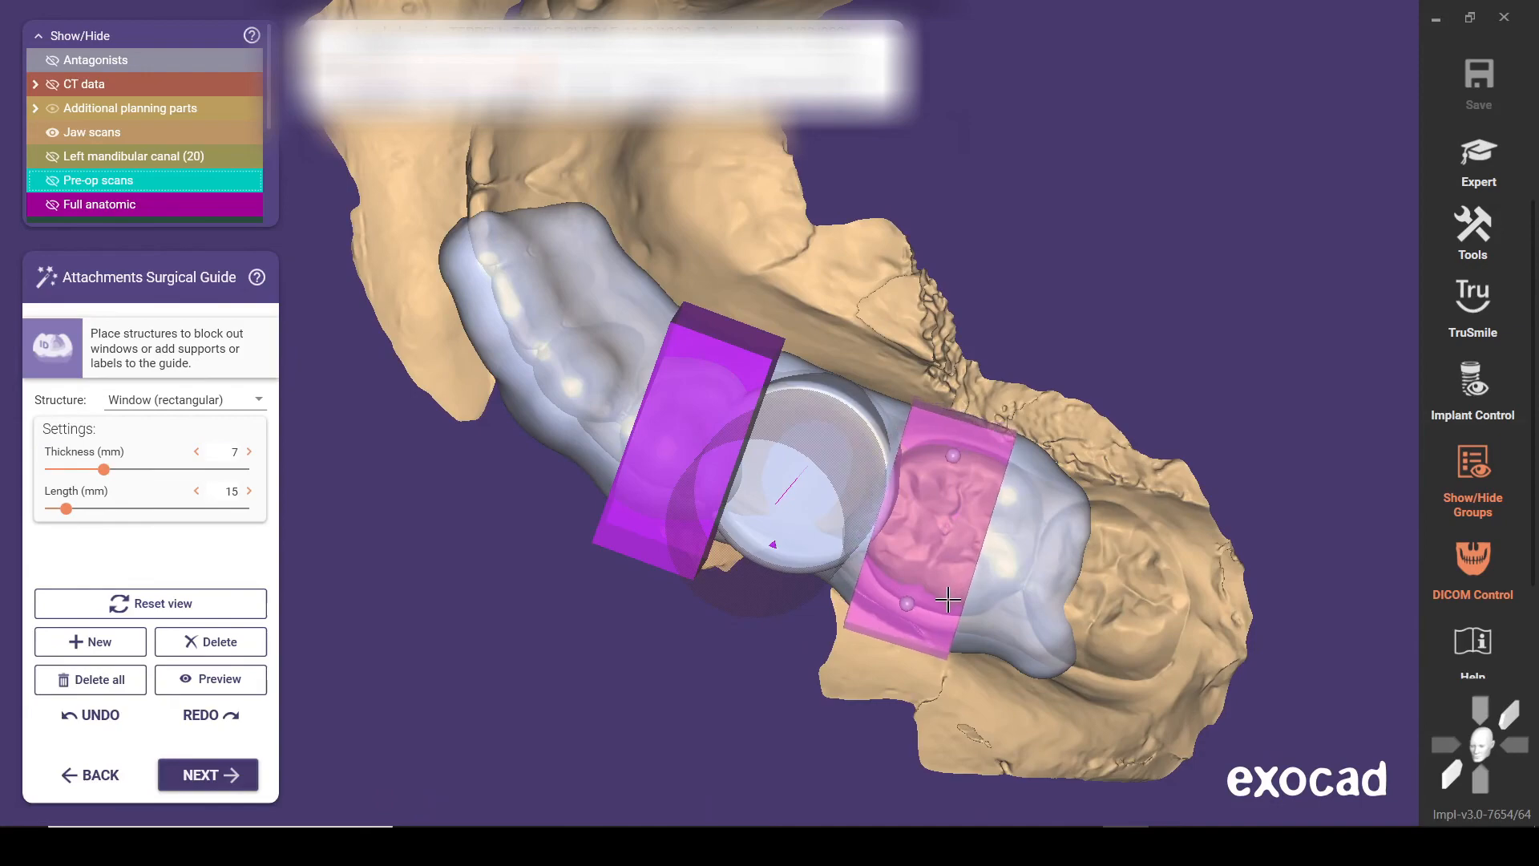
Fine-tune the molar window's position and tilt so it cuts across the molar's front cusps, checking from the occlusal and buccal sides
scroll(949, 600, "up", 6)
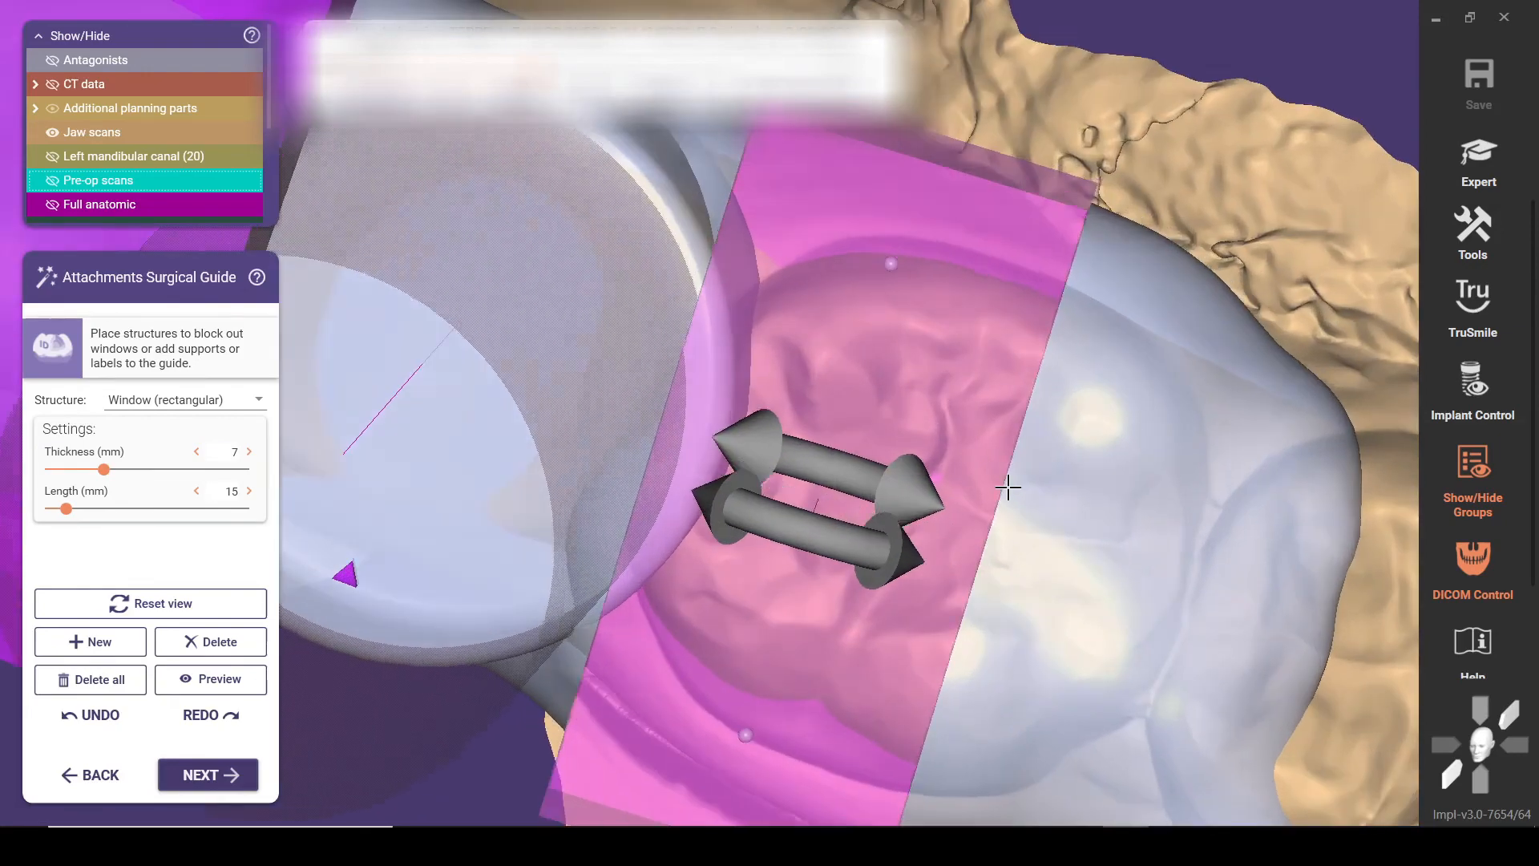
right_click_drag(1009, 487, 898, 522)
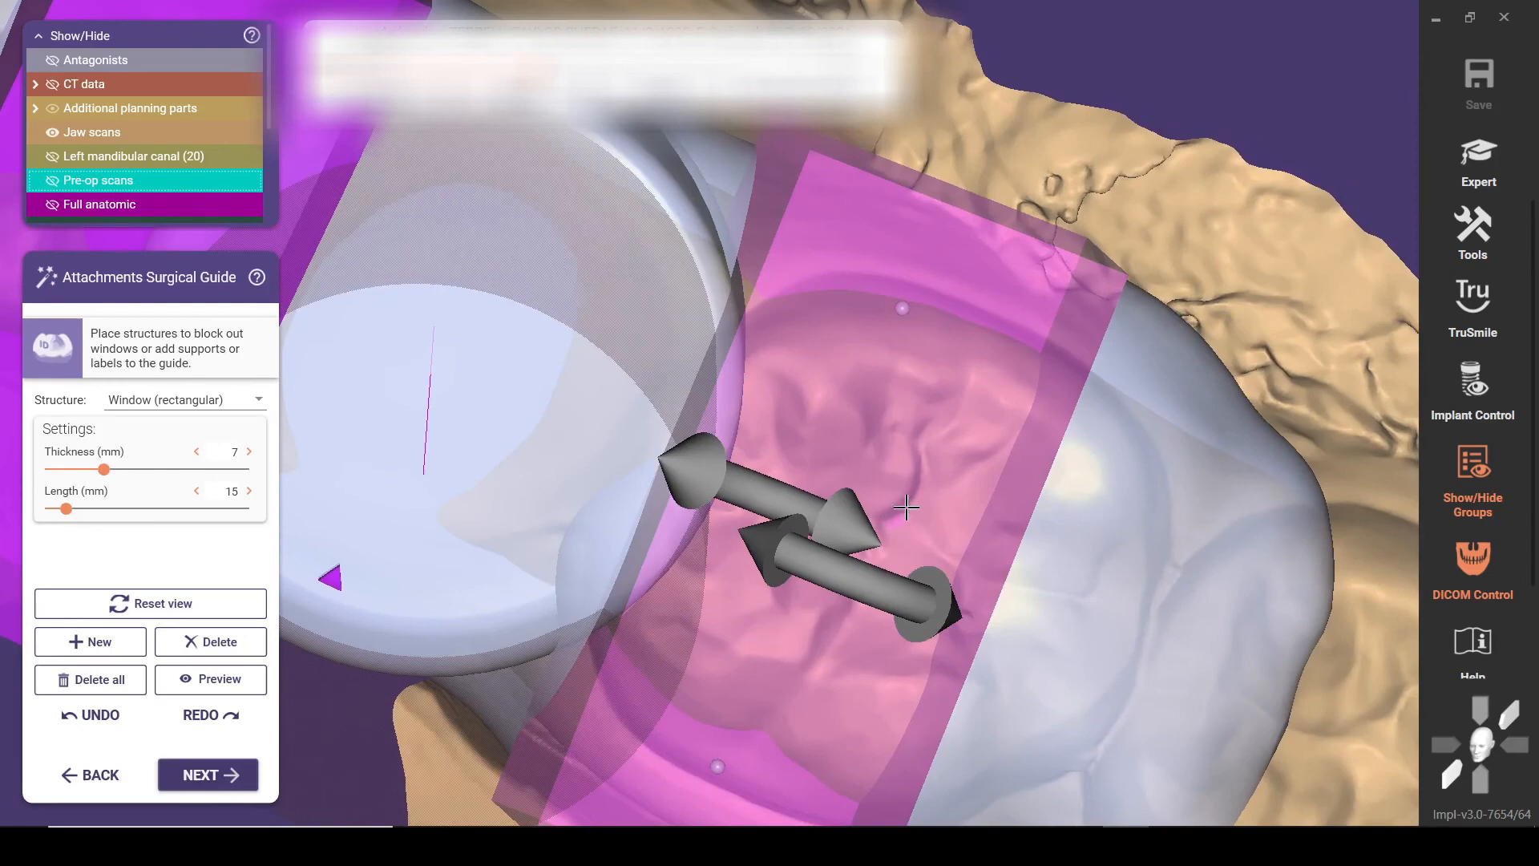
right_click_drag(912, 518, 960, 497)
left_click_drag(954, 476, 951, 462)
right_click_drag(1076, 465, 1082, 455)
scroll(880, 548, "up", 7)
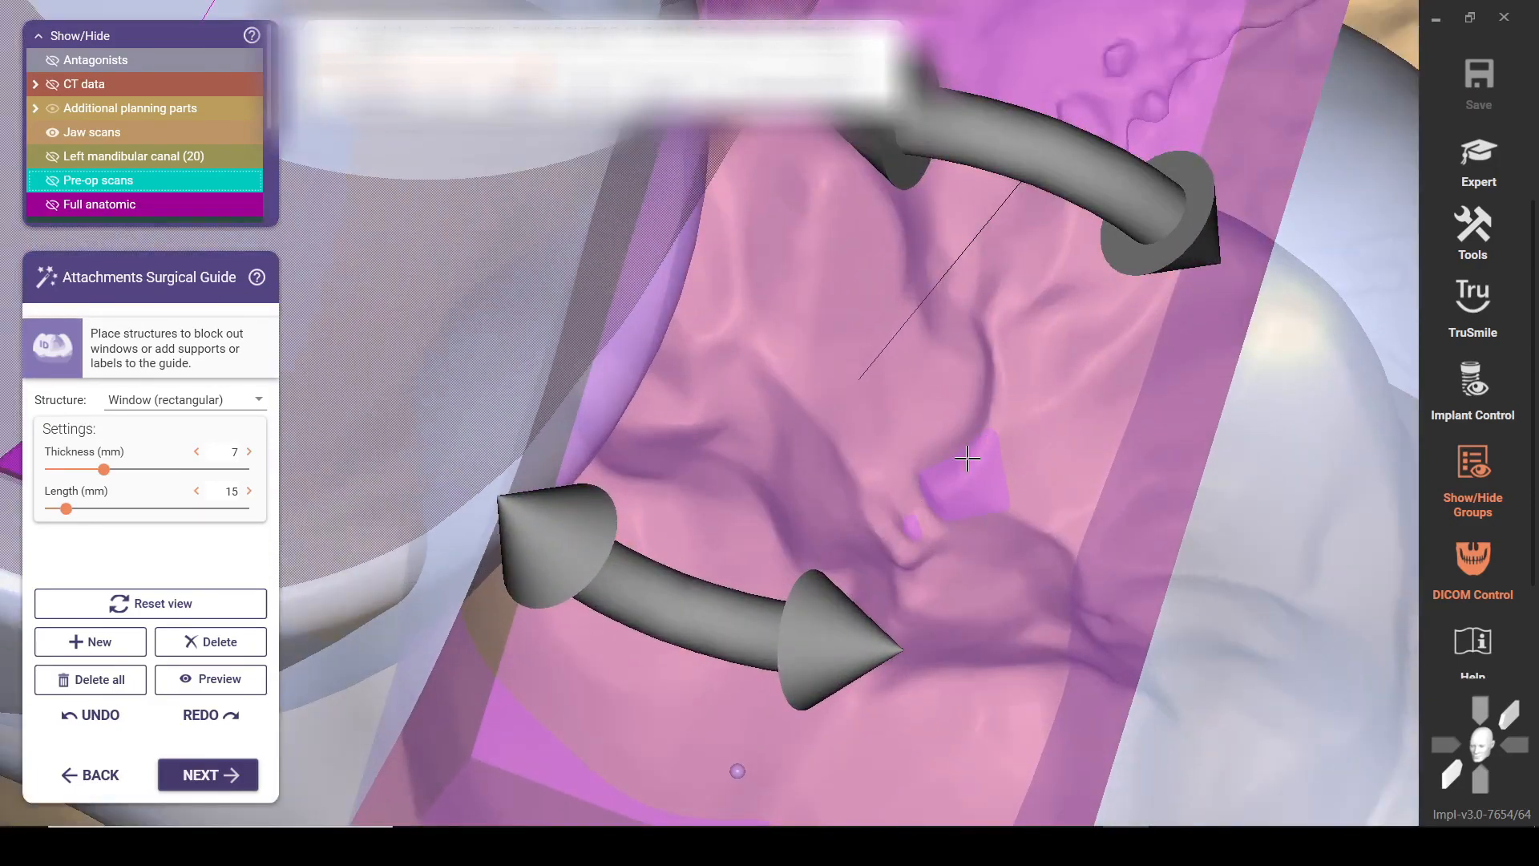
scroll(1015, 473, "down", 6)
right_click_drag(993, 492, 1067, 533)
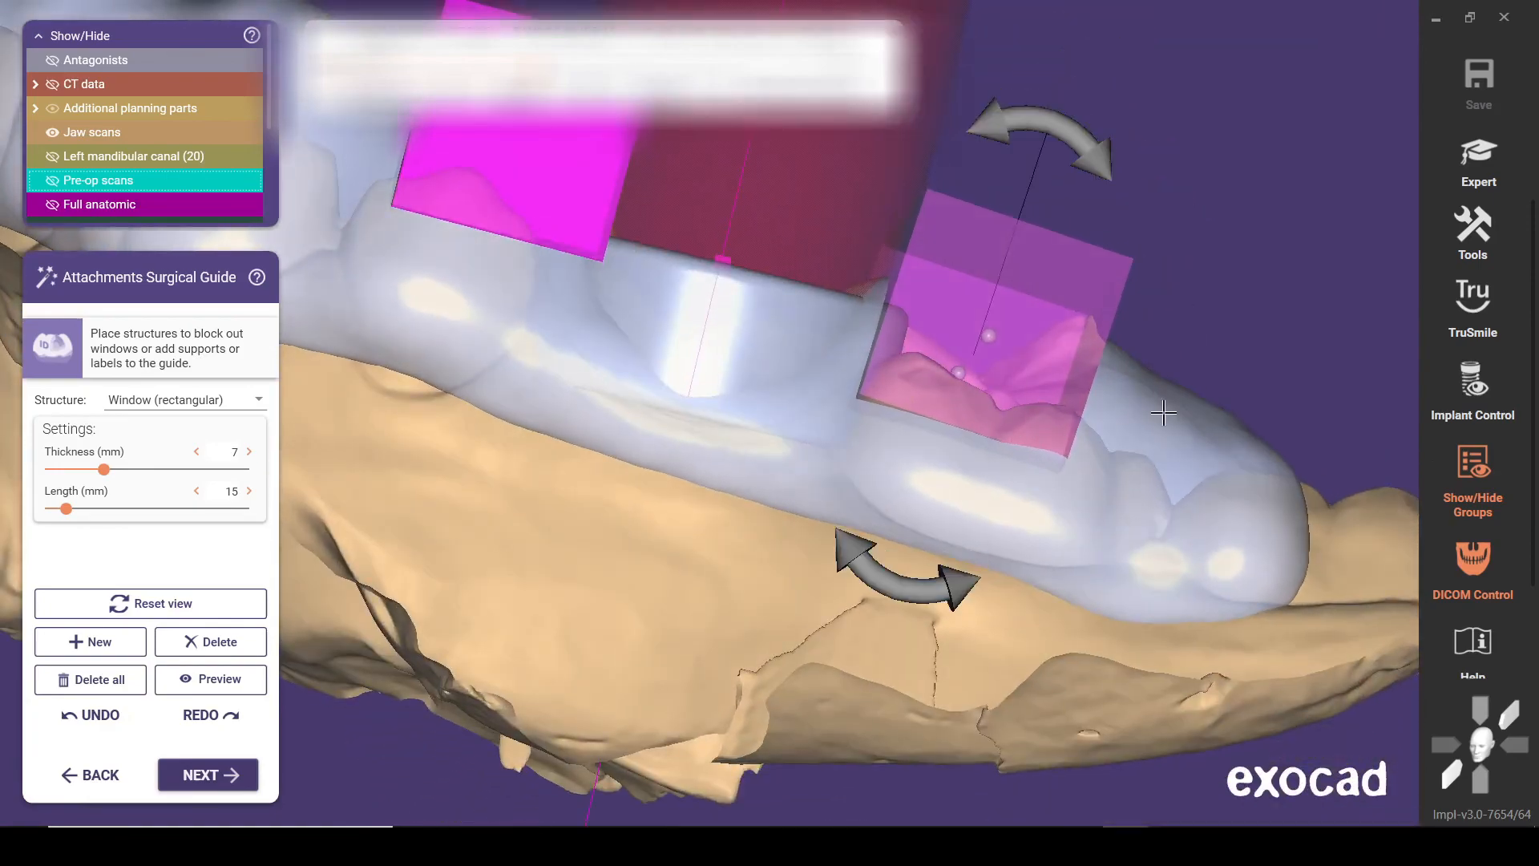
right_click_drag(1165, 408, 1163, 412)
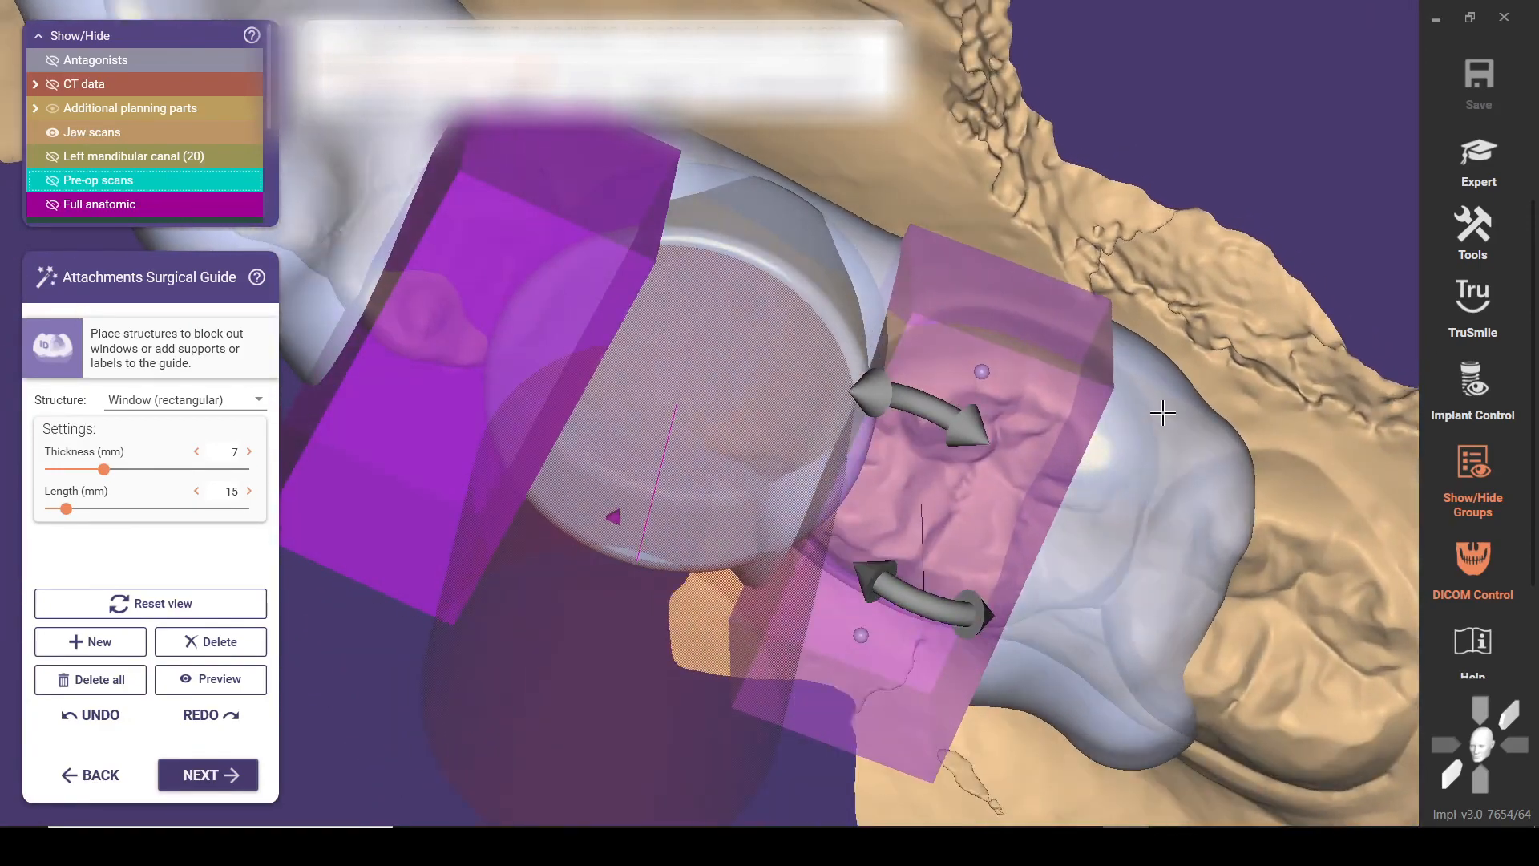
Preview both window cuts and inspect the premolar and molar openings from the buccal and occlusal sides
left_click(255, 691)
right_click_drag(680, 539, 740, 511)
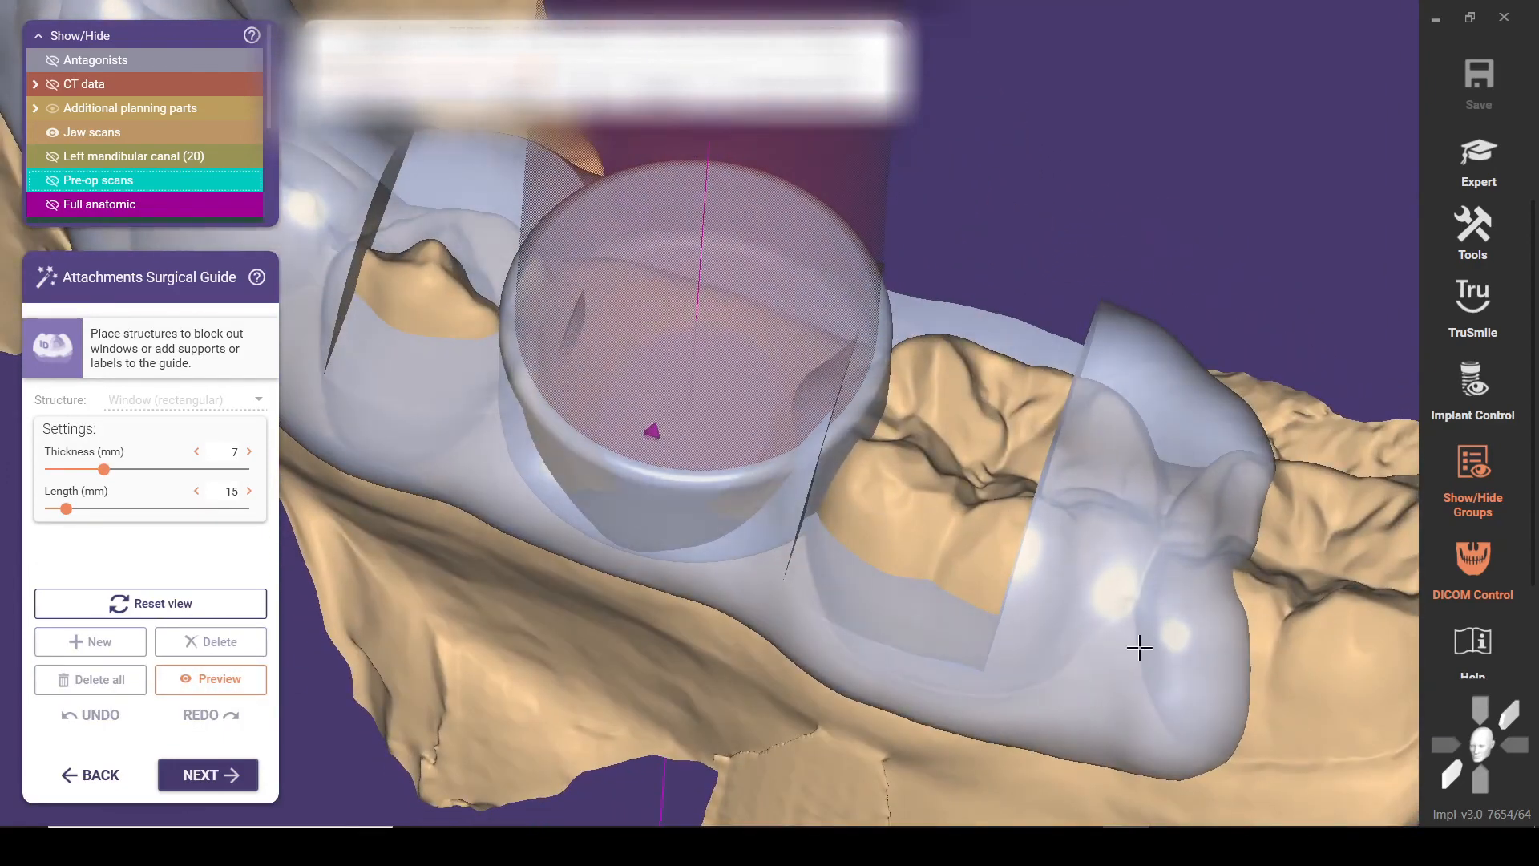
left_click(206, 679)
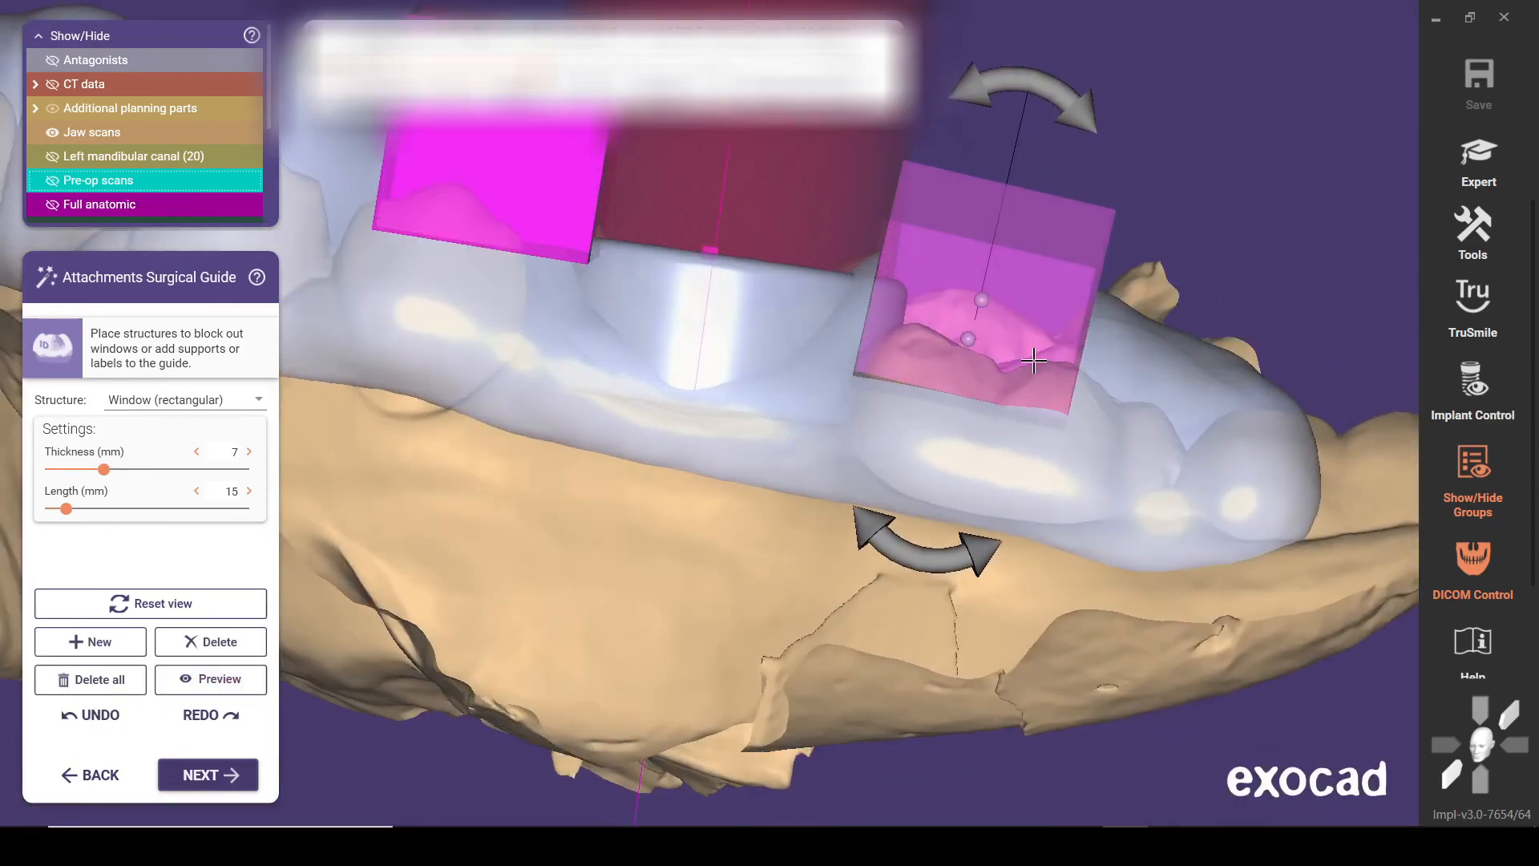
left_click_drag(1034, 362, 986, 350)
left_click(182, 678)
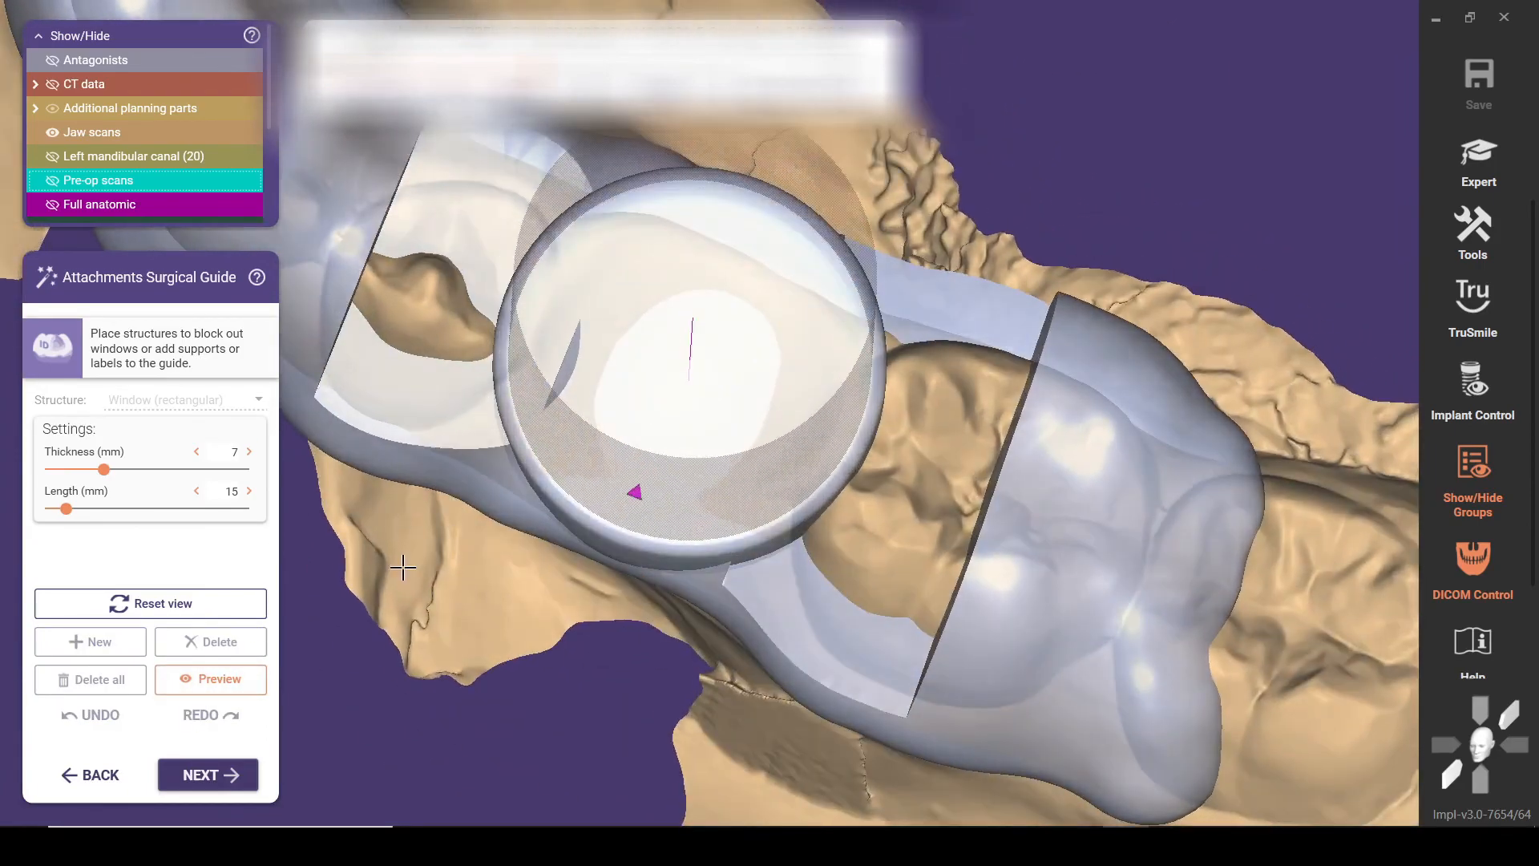
left_click(237, 683)
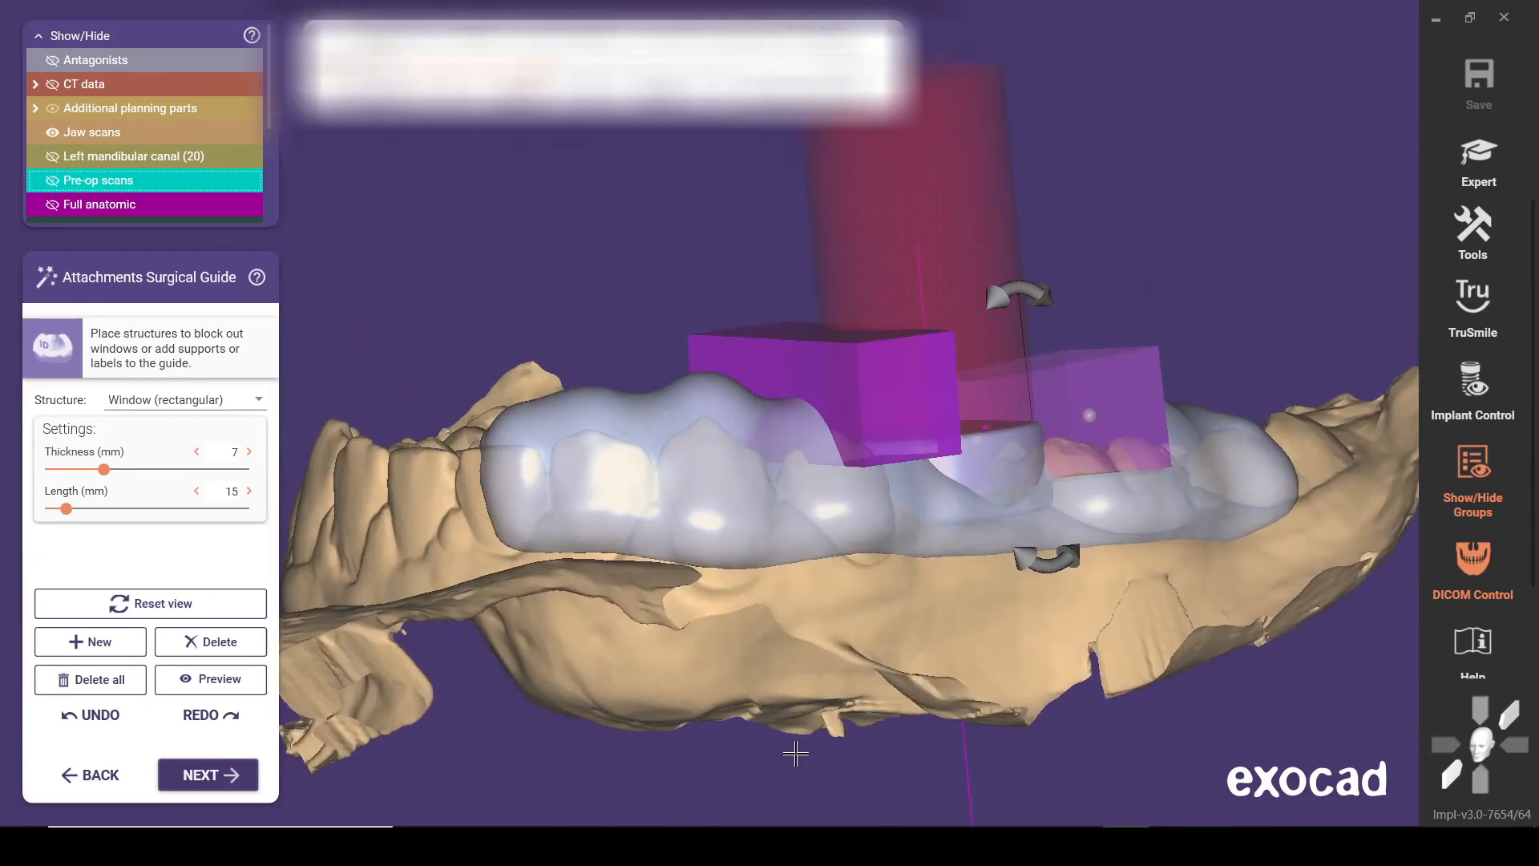
Set the attachment structure to debossed text and enter the patient's name followed by _20 as the label
left_click(259, 402)
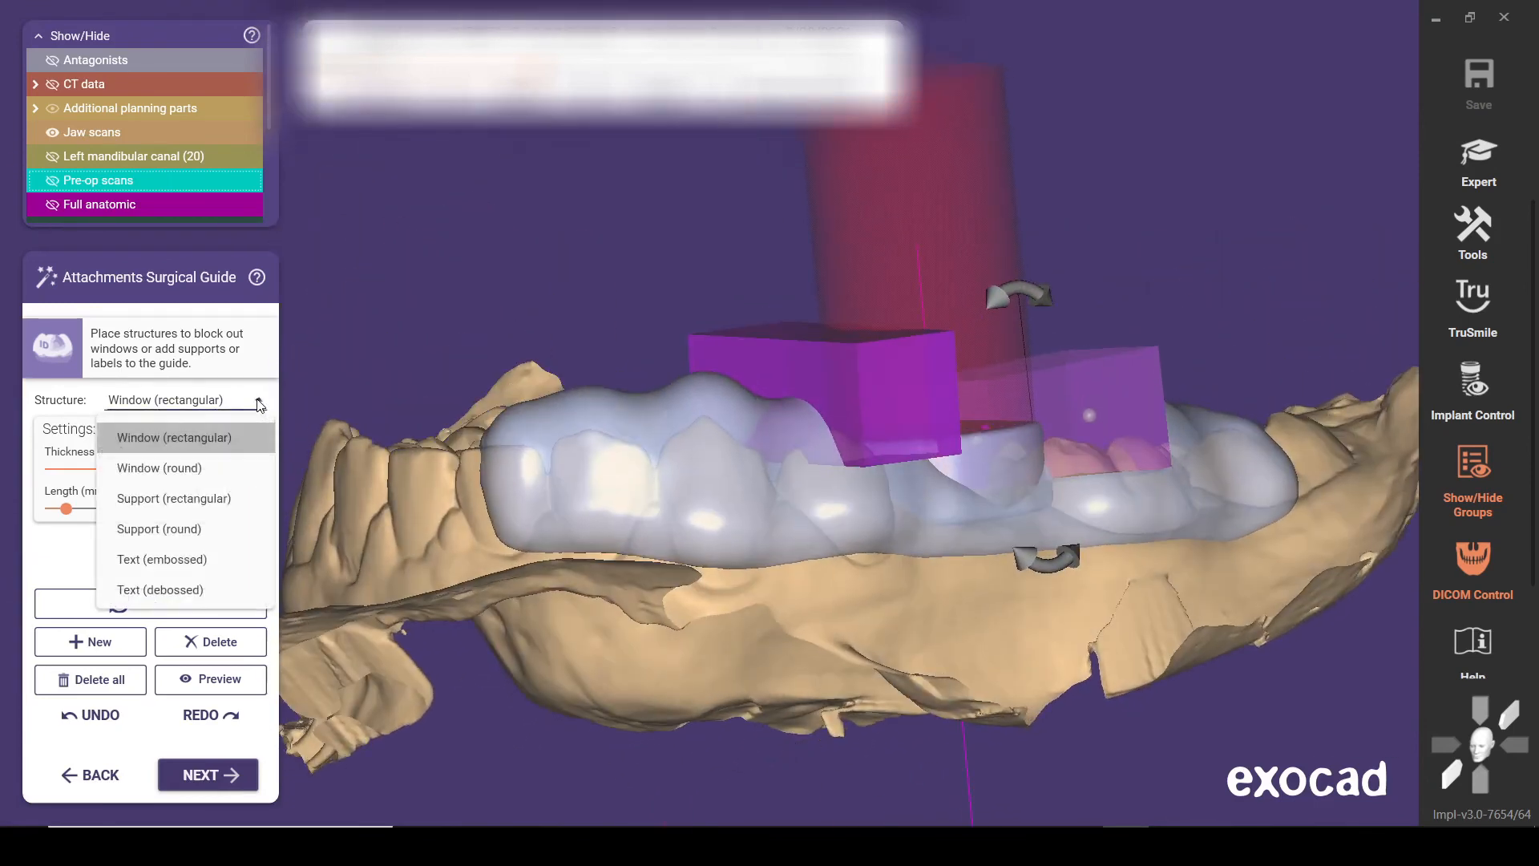
left_click(164, 589)
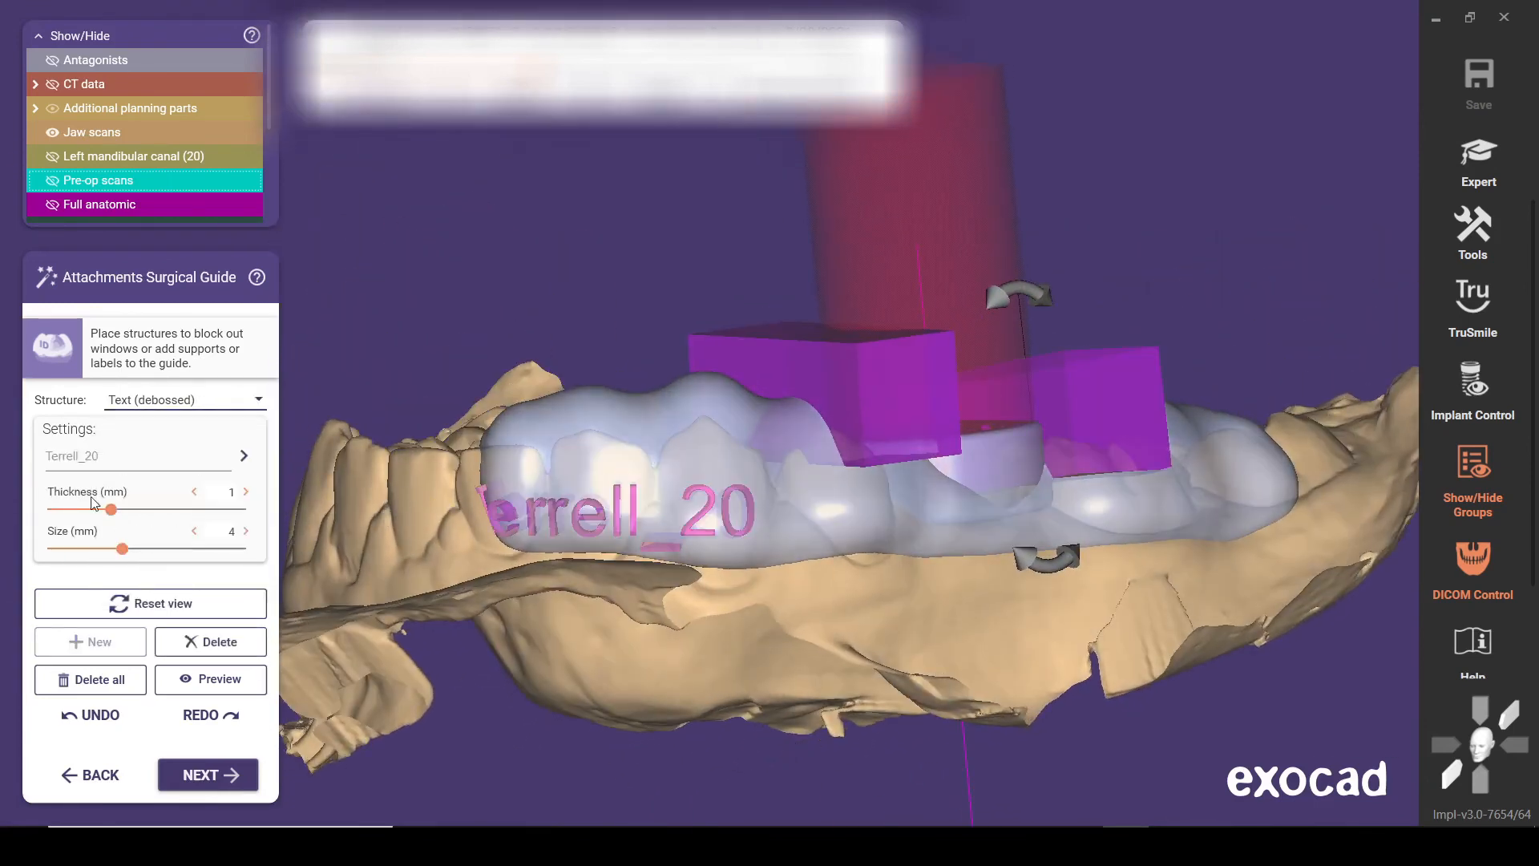
left_click(178, 401)
left_click(164, 589)
type("Te")
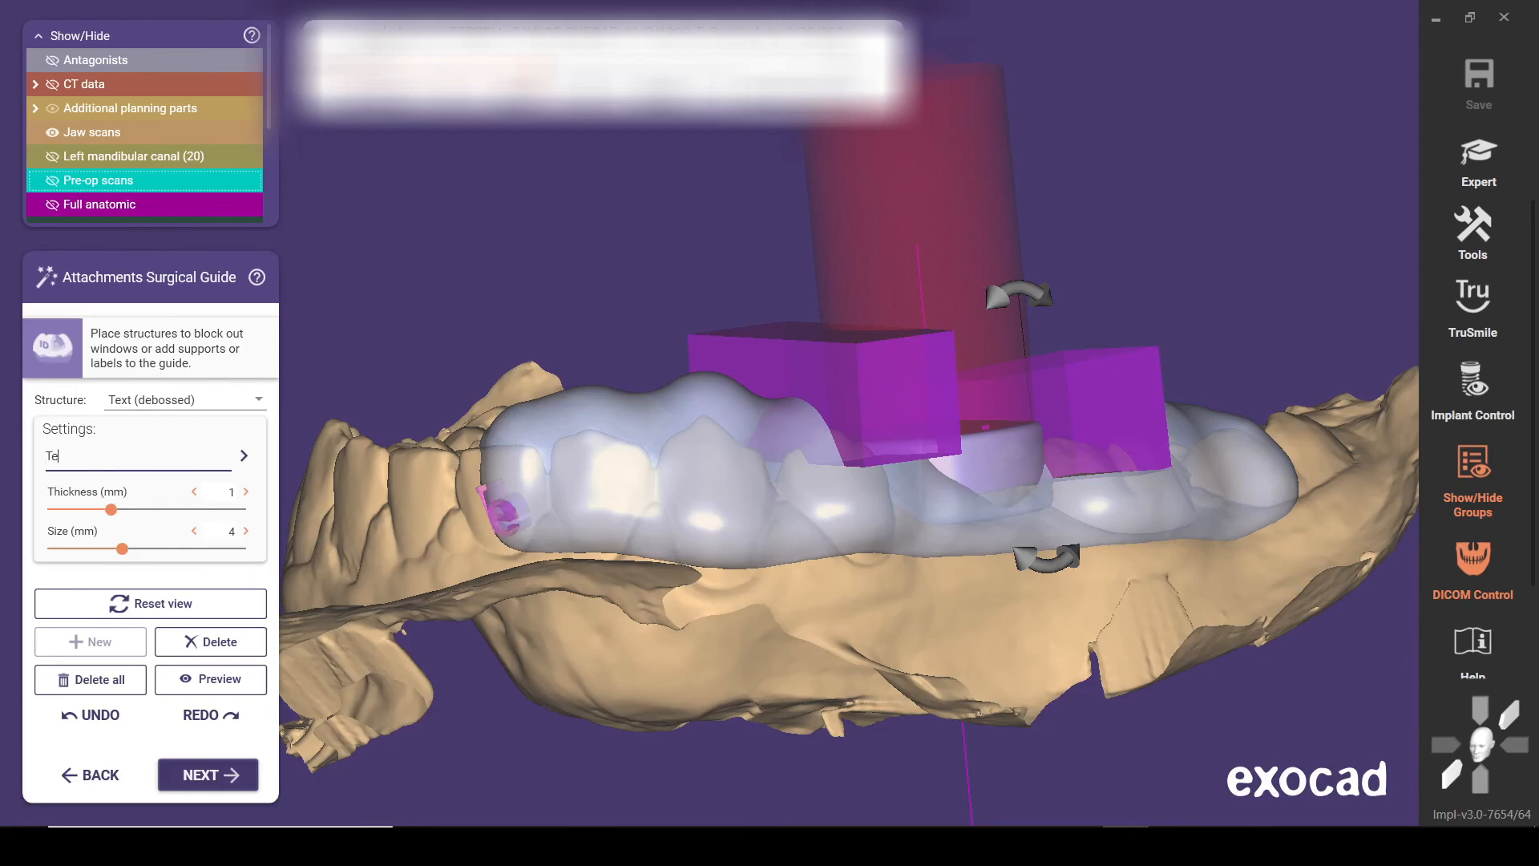
type("rre")
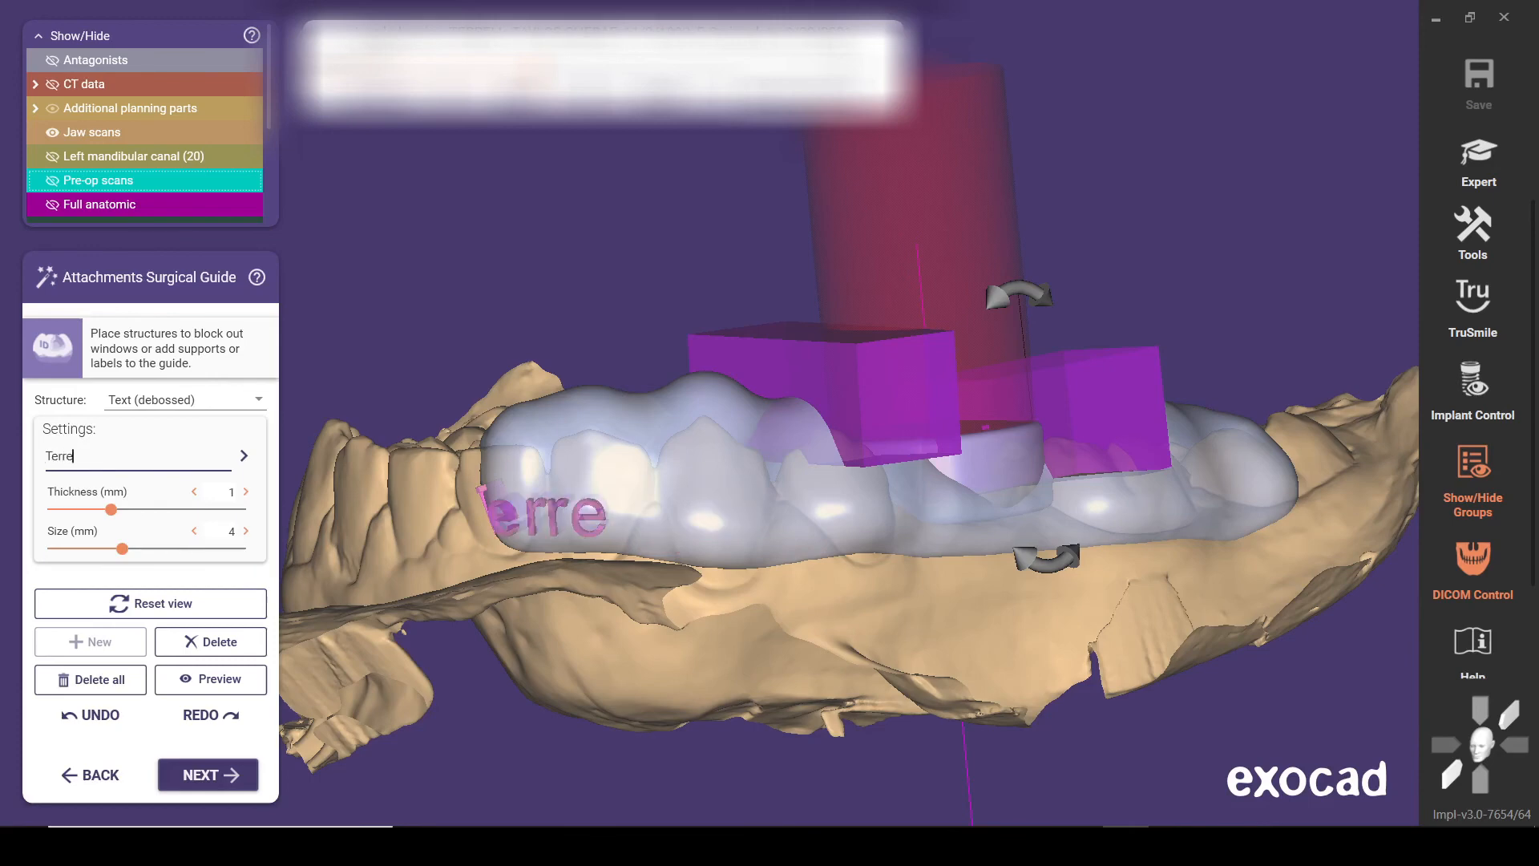
type("ll_20")
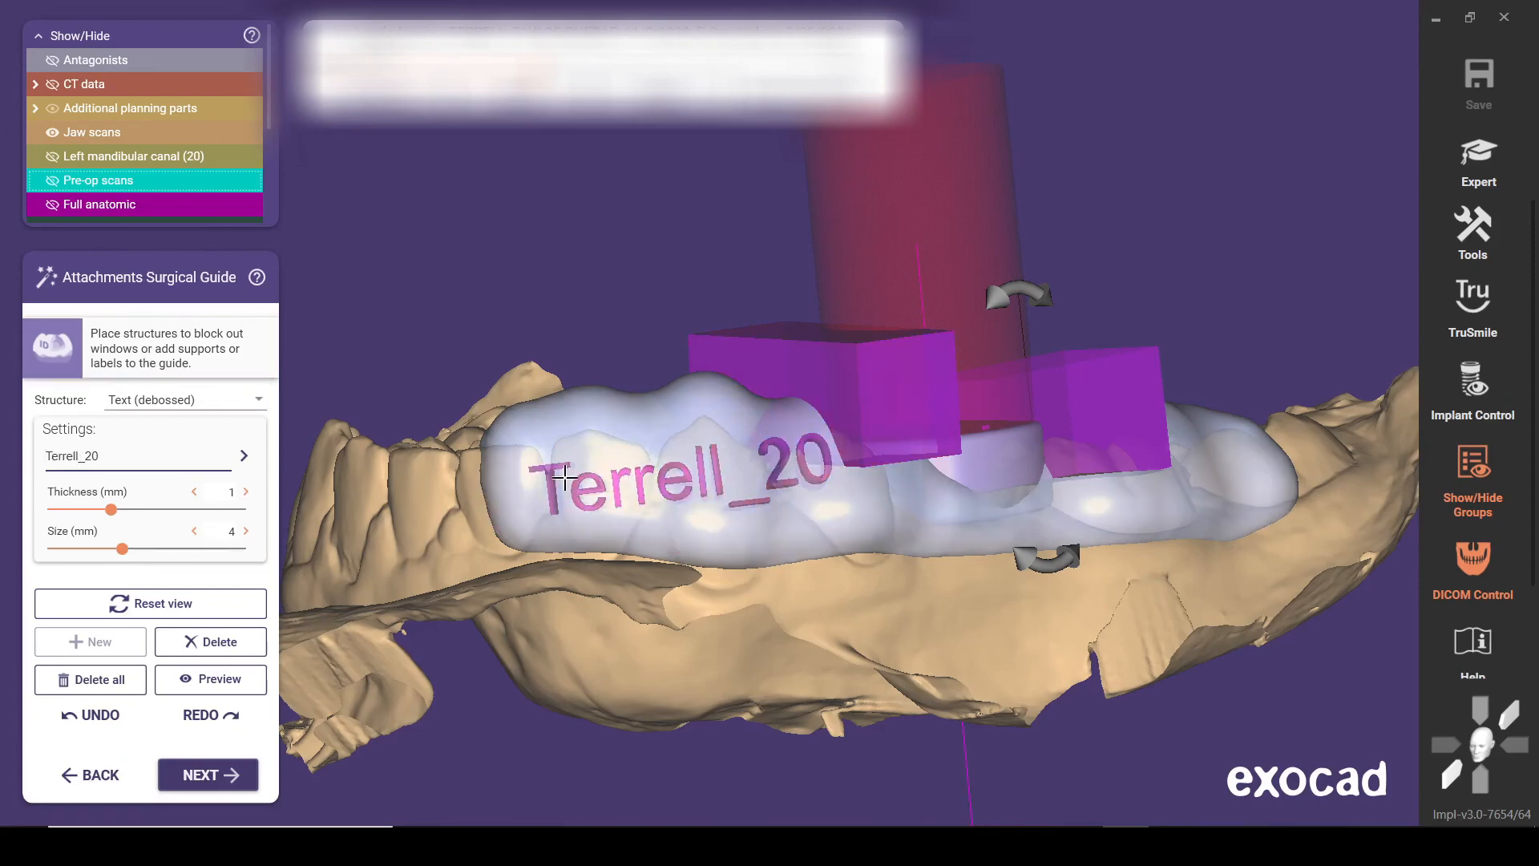
Place the debossed label on the buccal surface of the guide's front section and rotate it level
left_click(557, 475)
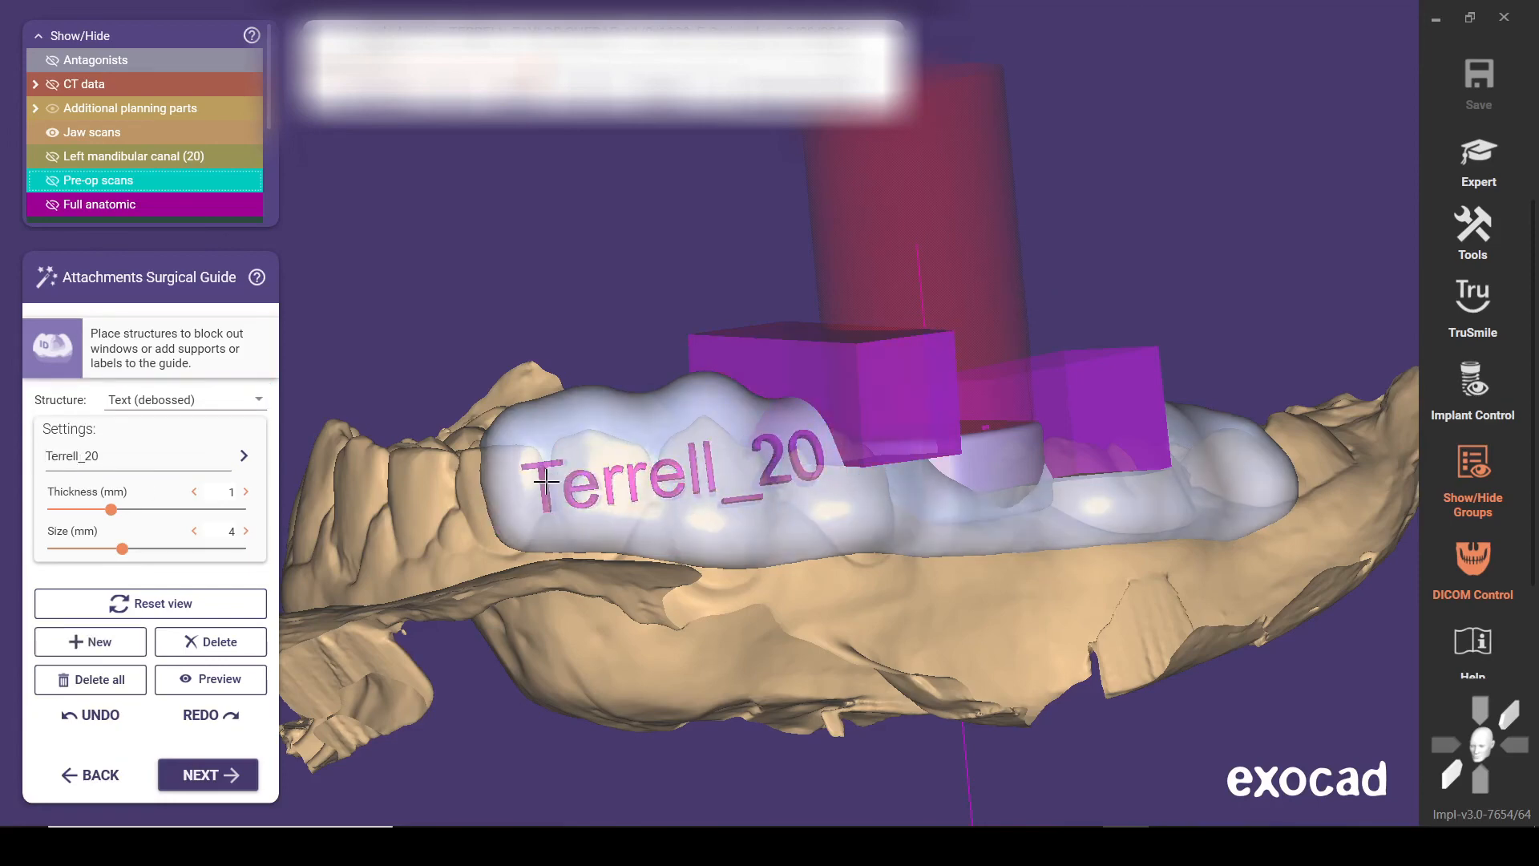
mouse_move(547, 481)
left_mouse_down()
mouse_move(569, 480)
mouse_move(536, 480)
left_mouse_up()
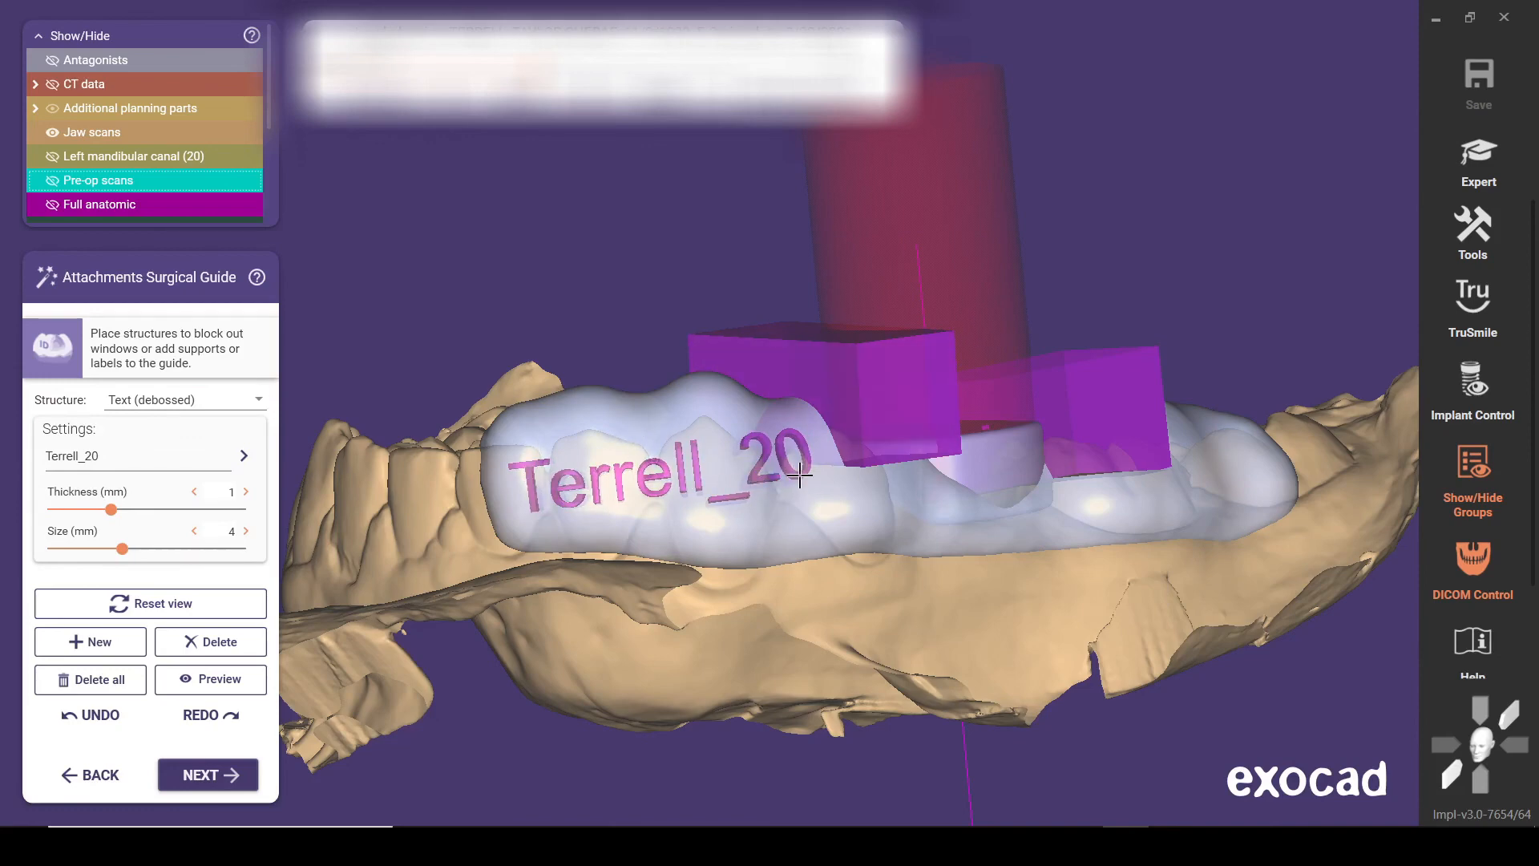
left_click_drag(799, 475, 795, 491)
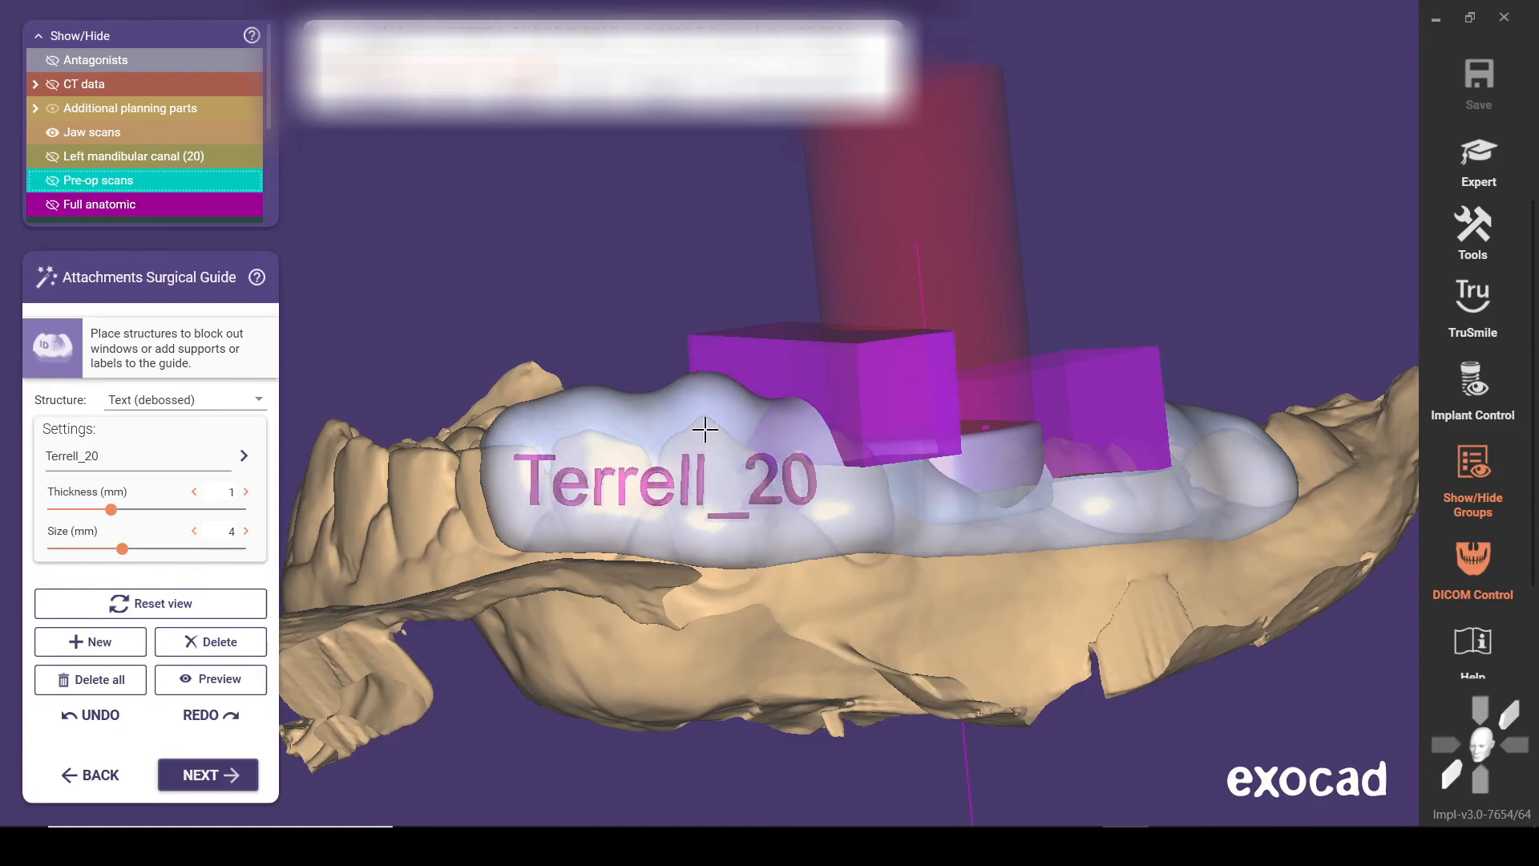
scroll(705, 430, "down", 2)
right_click_drag(705, 430, 676, 458)
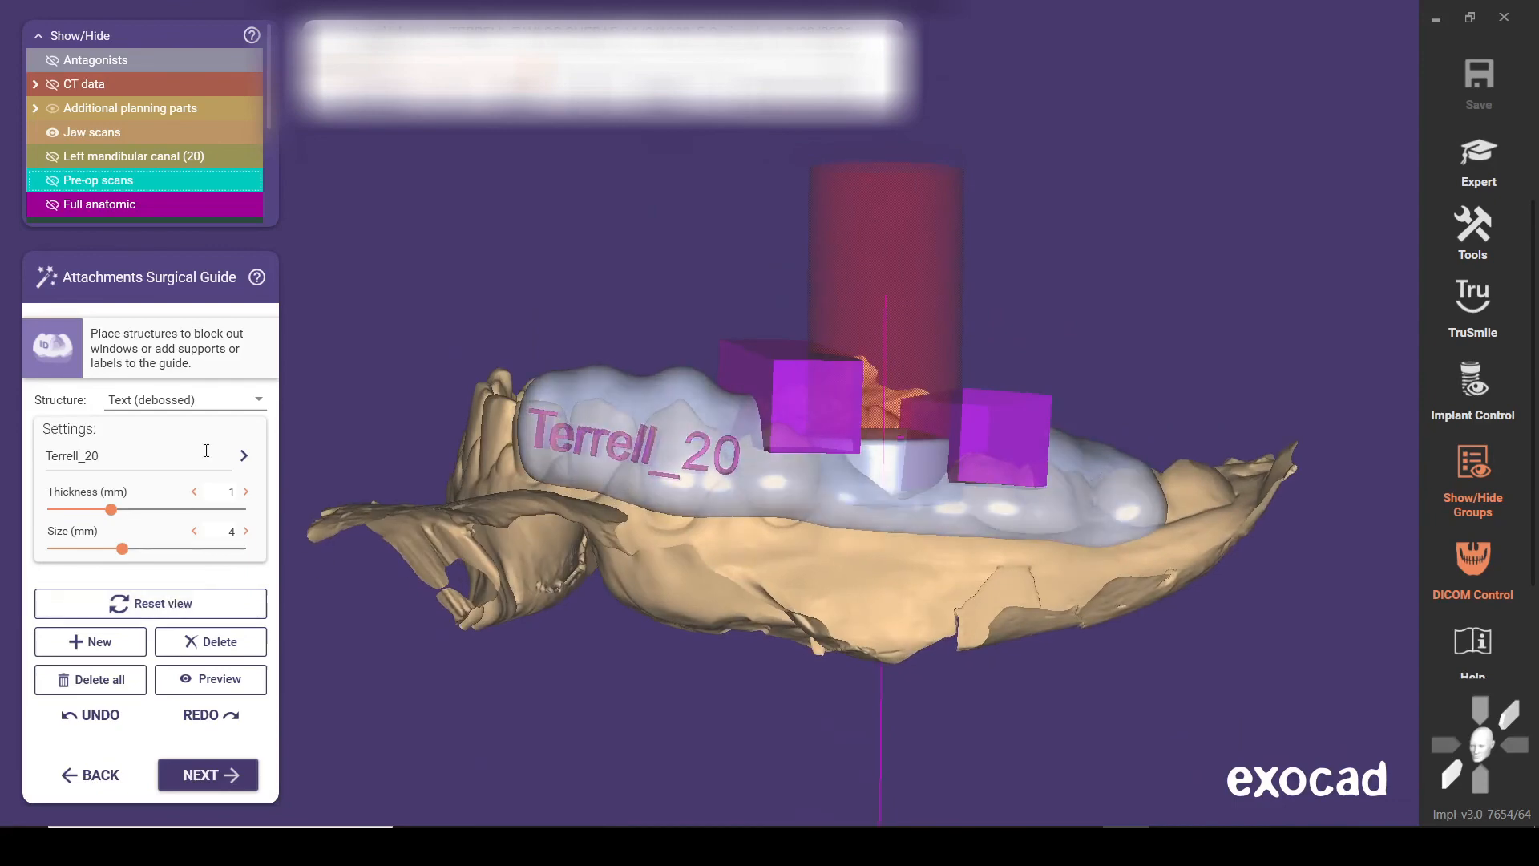
Merge the surgical guide with its windows and label, then proceed to free-forming and inspect the guide's thickness map
left_click(210, 772)
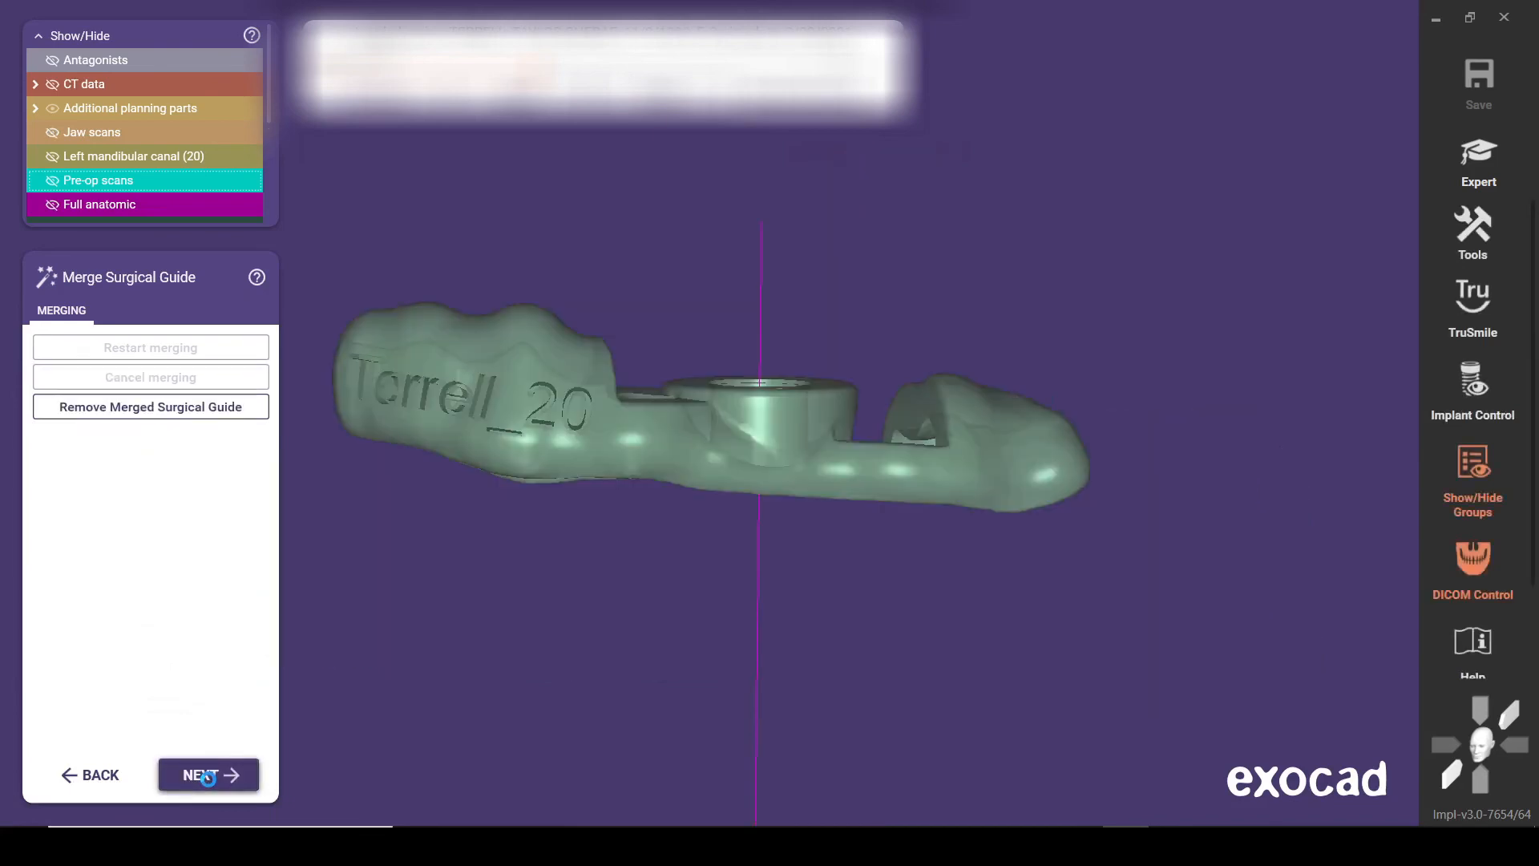
left_click(207, 776)
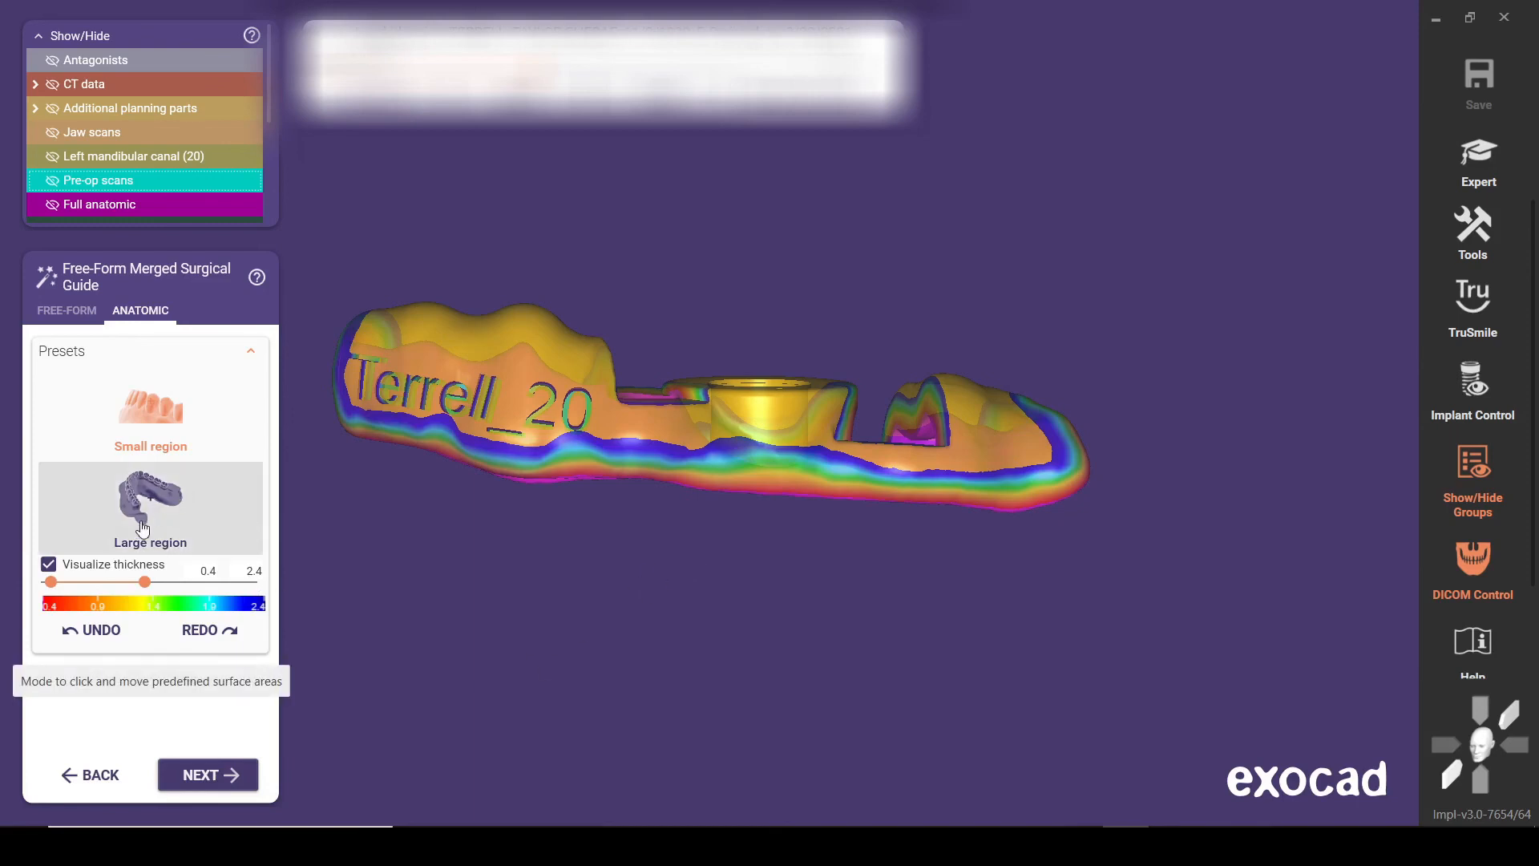
right_click_drag(667, 546, 668, 529)
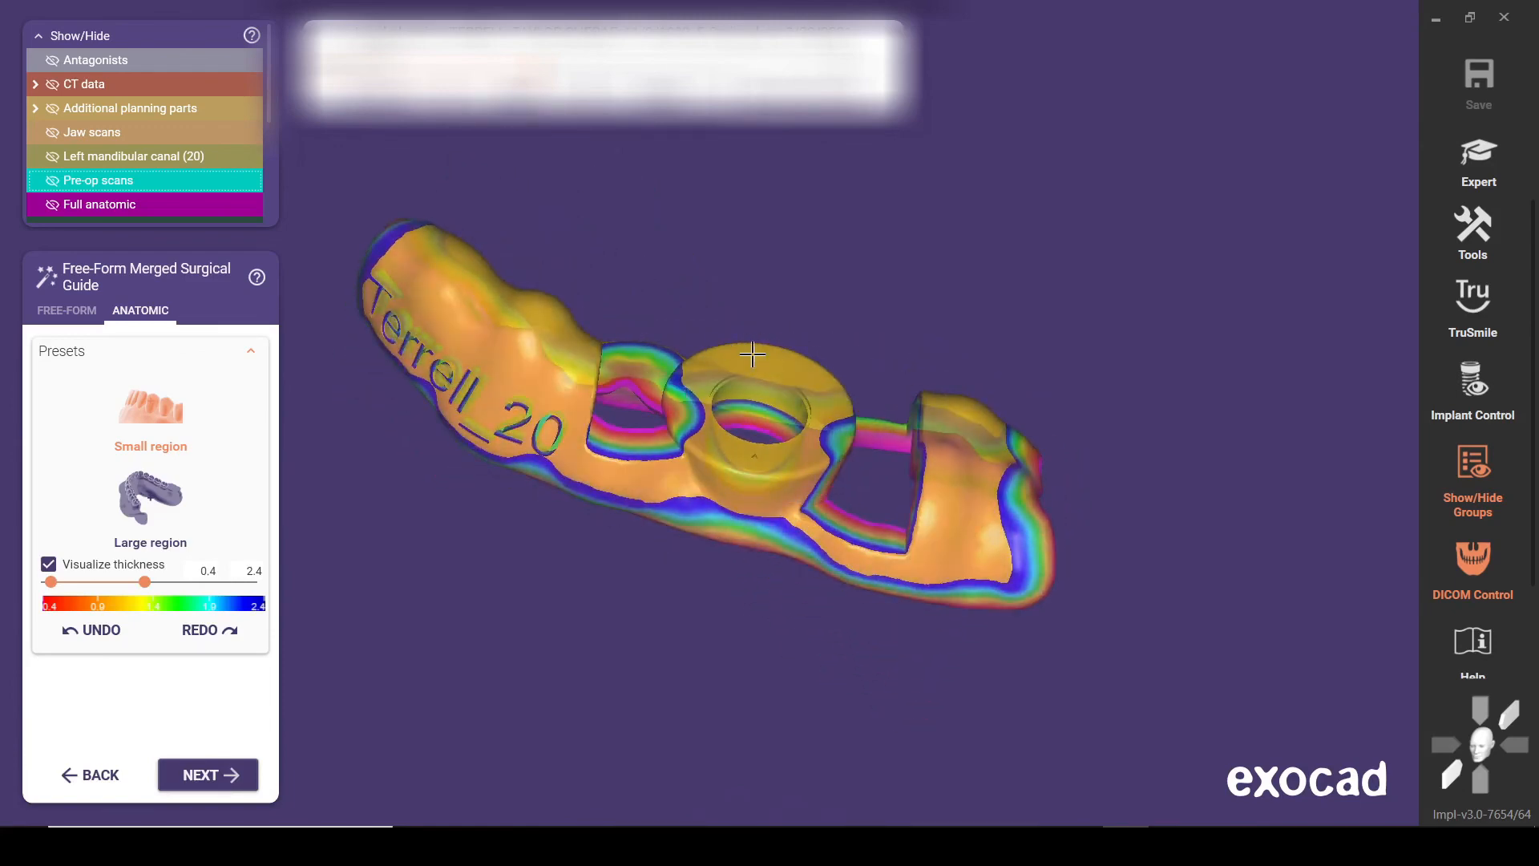
Examine the merged guide's thickness map around the sleeve mount and both windows from the buccal and lingual sides
scroll(670, 469, "up", 5)
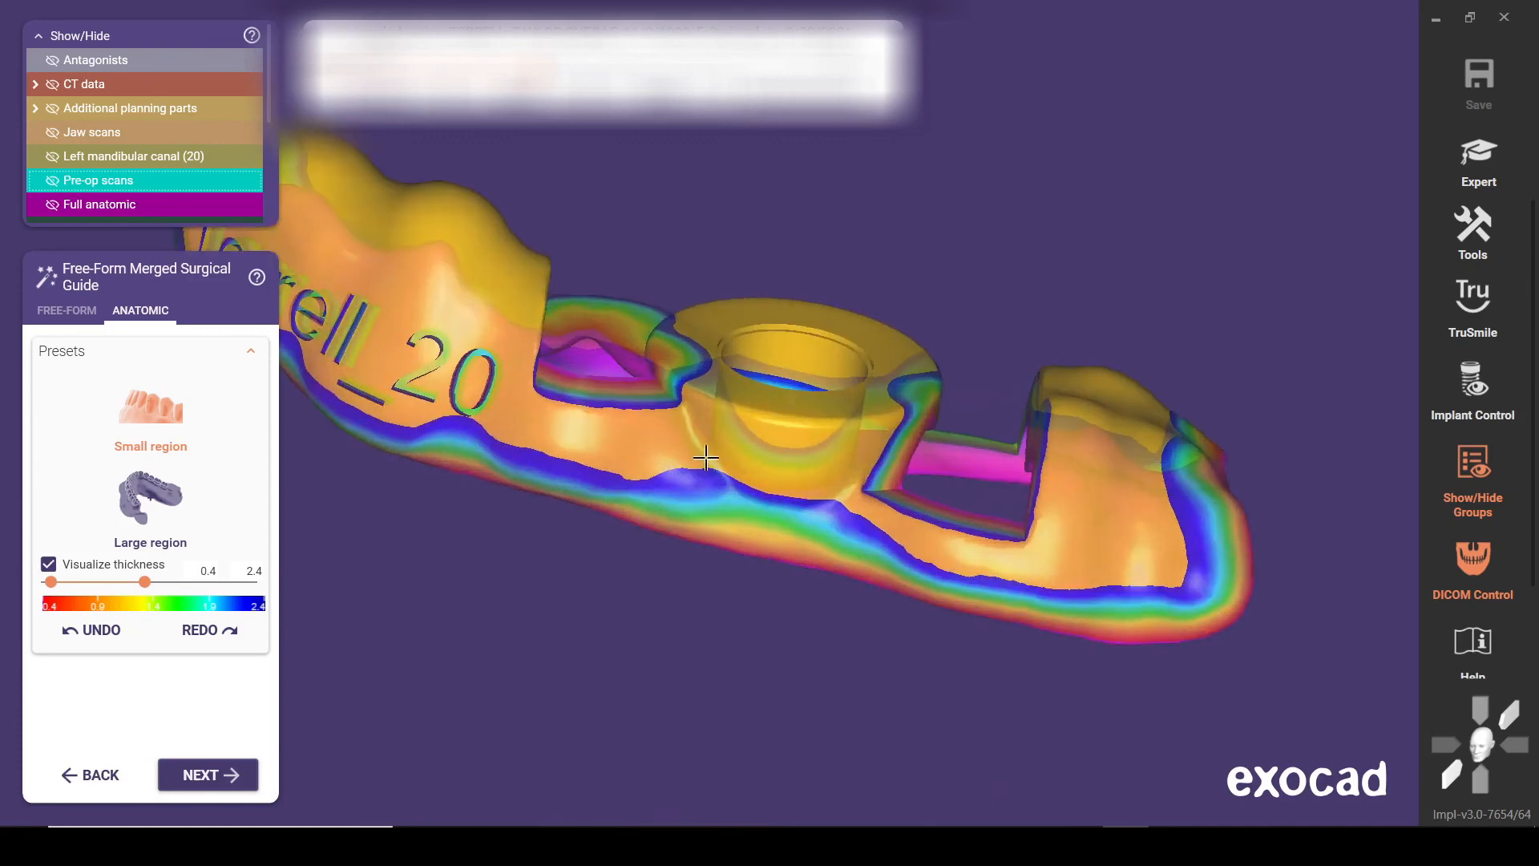
scroll(733, 522, "down", 3)
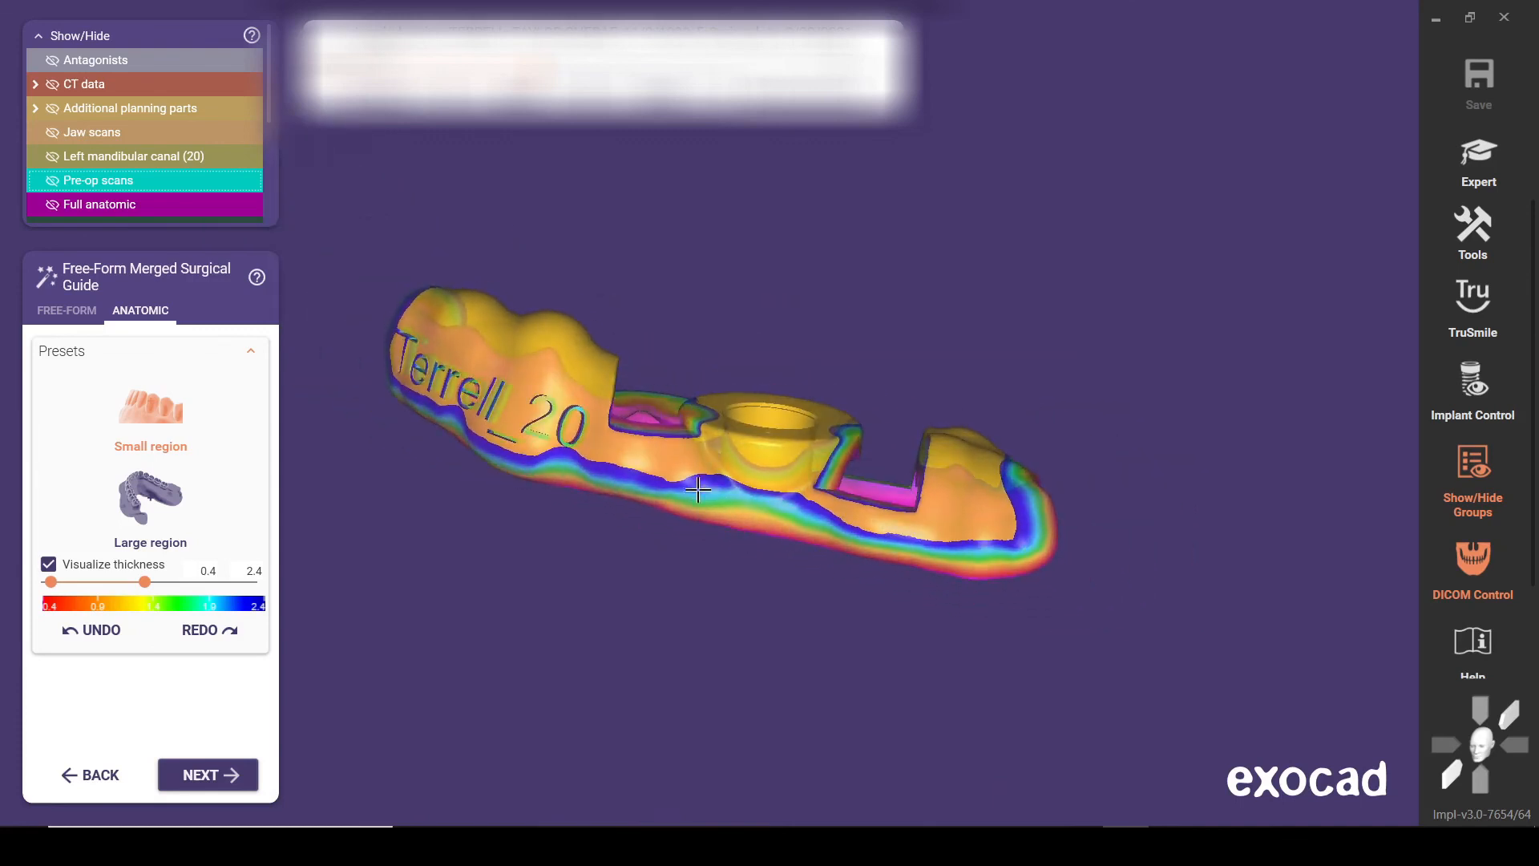
right_click_drag(899, 530, 846, 523)
scroll(616, 529, "up", 4)
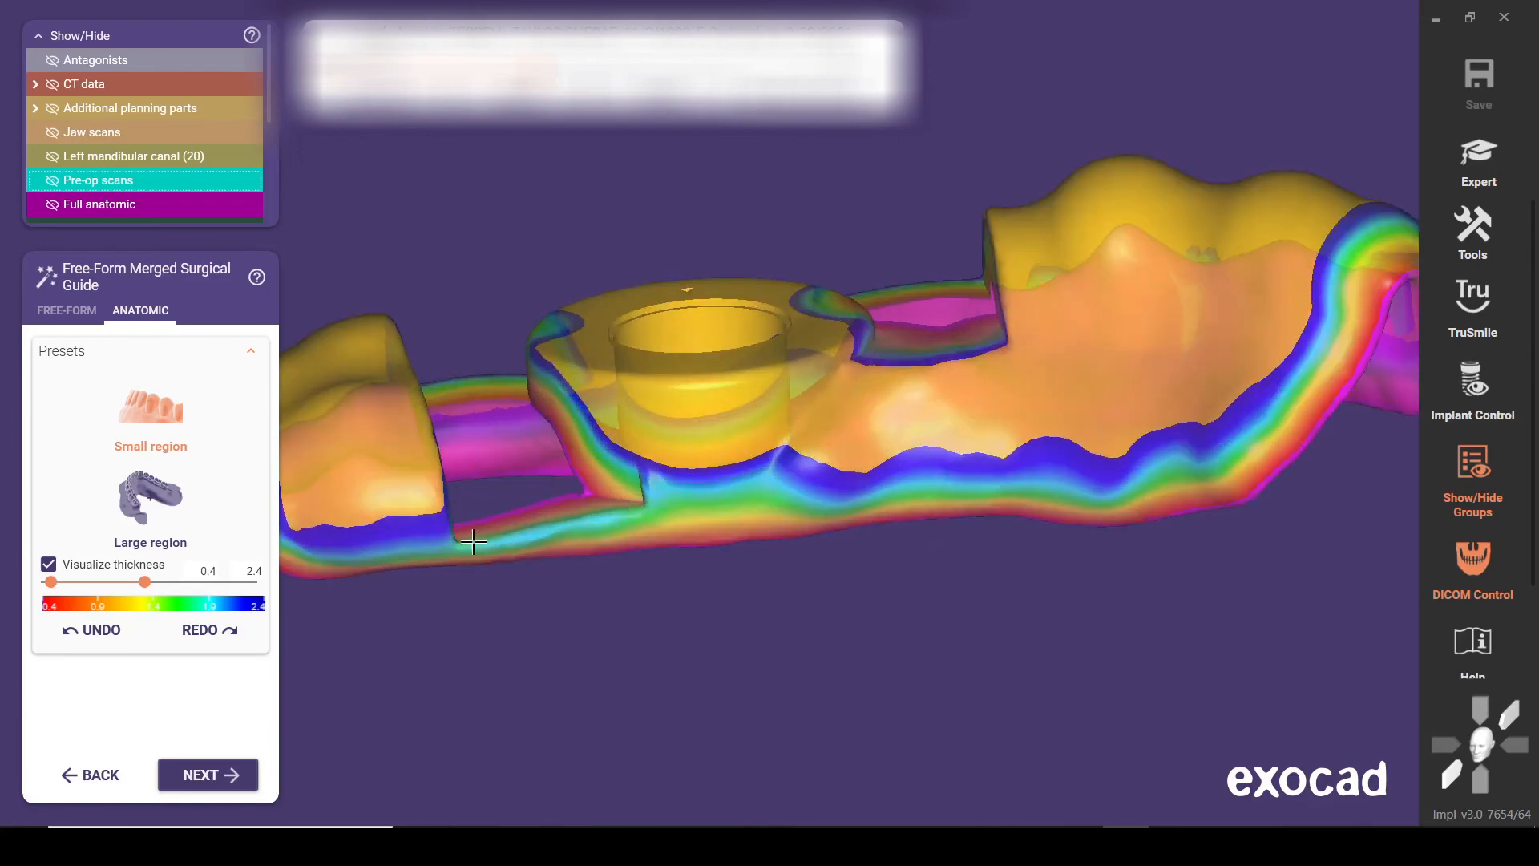
right_click_drag(474, 543, 429, 489)
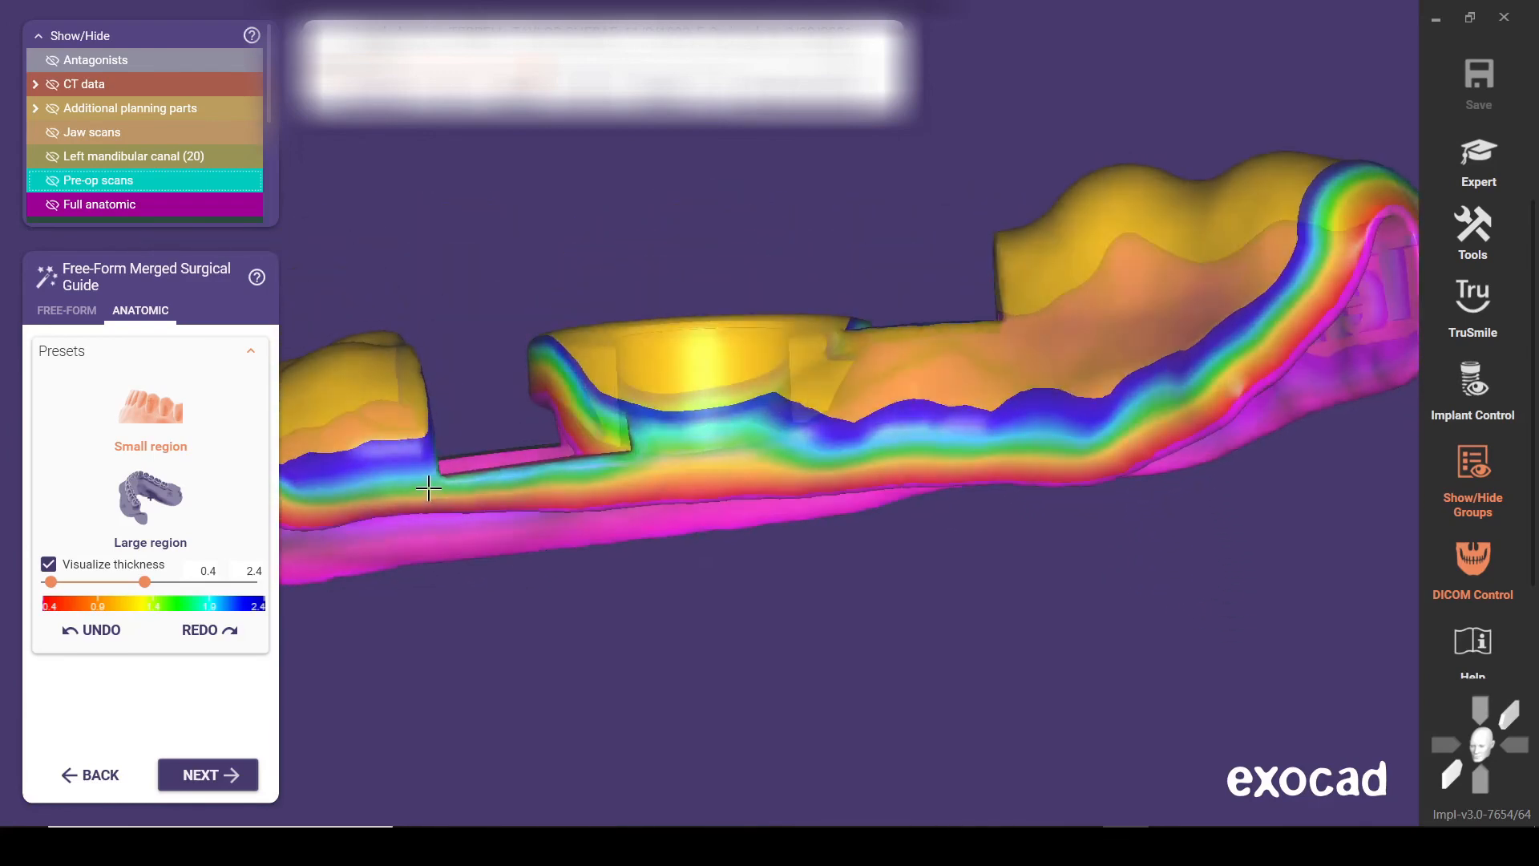
right_click_drag(567, 476, 371, 522)
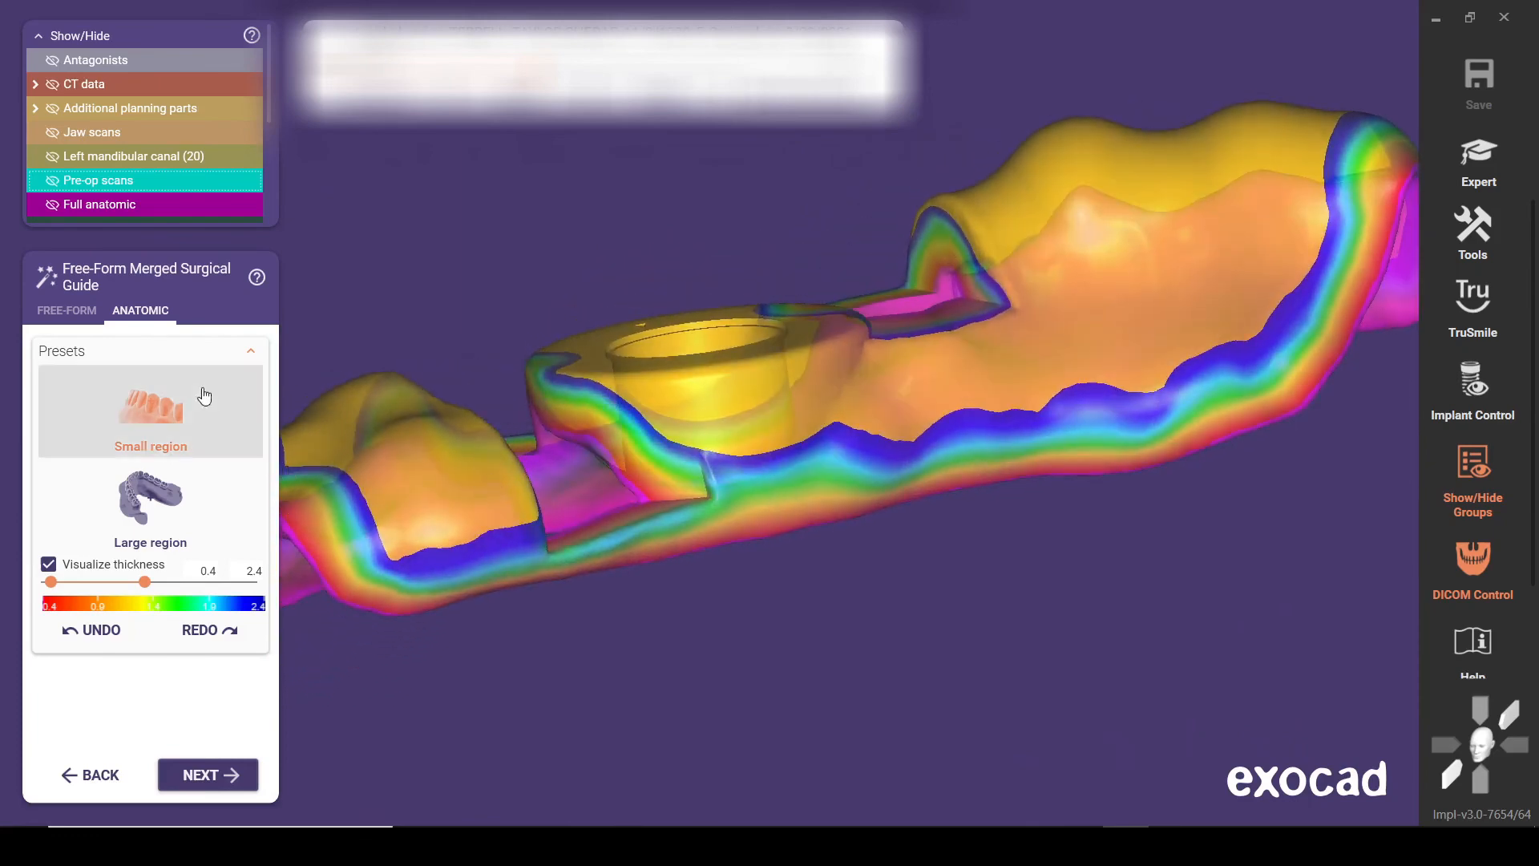
right_click_drag(386, 532, 398, 533)
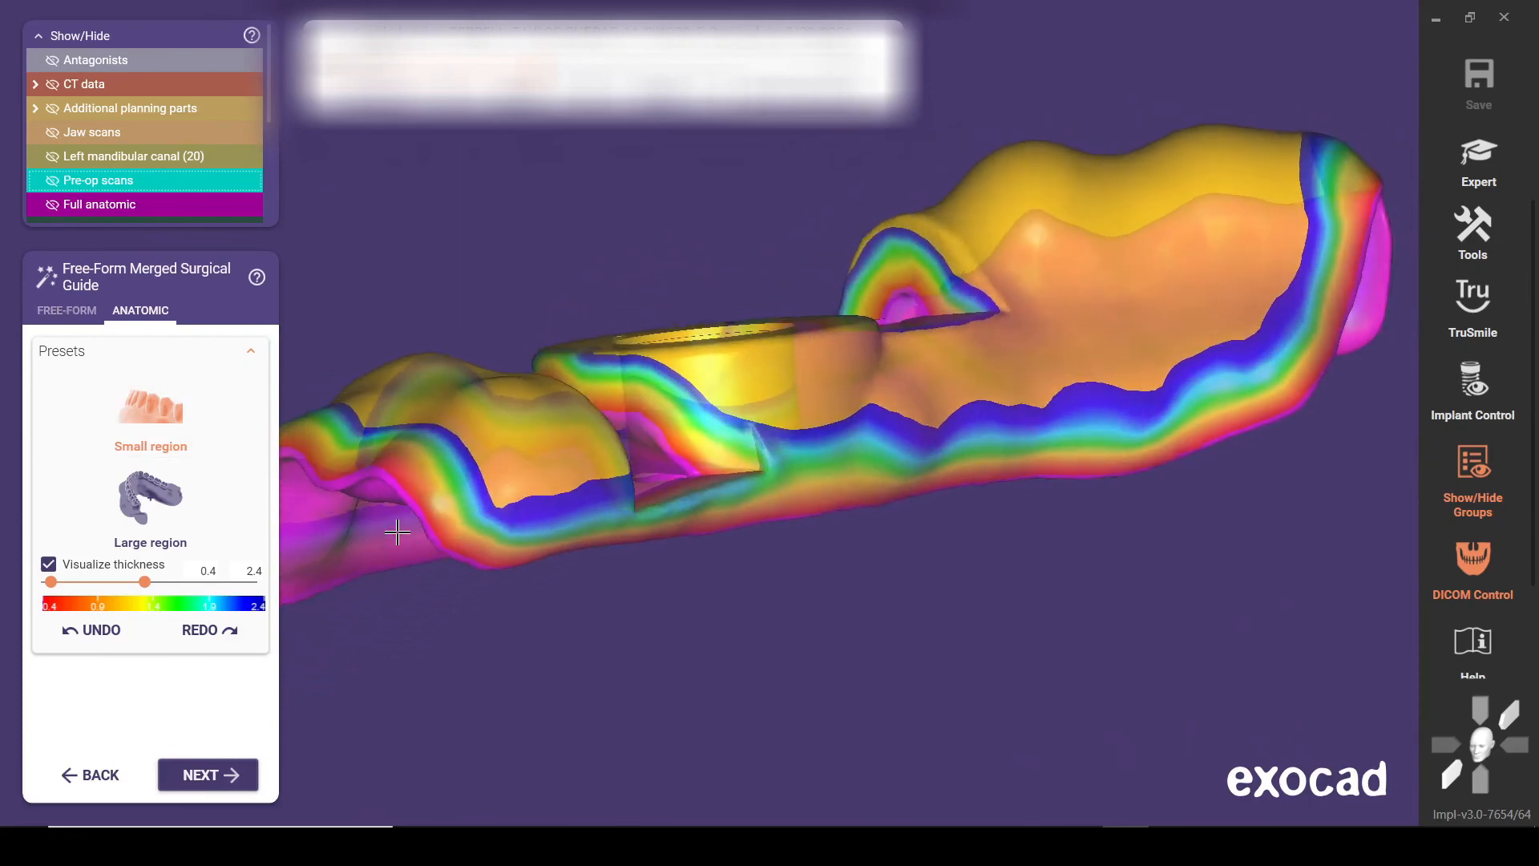
left_click(169, 517)
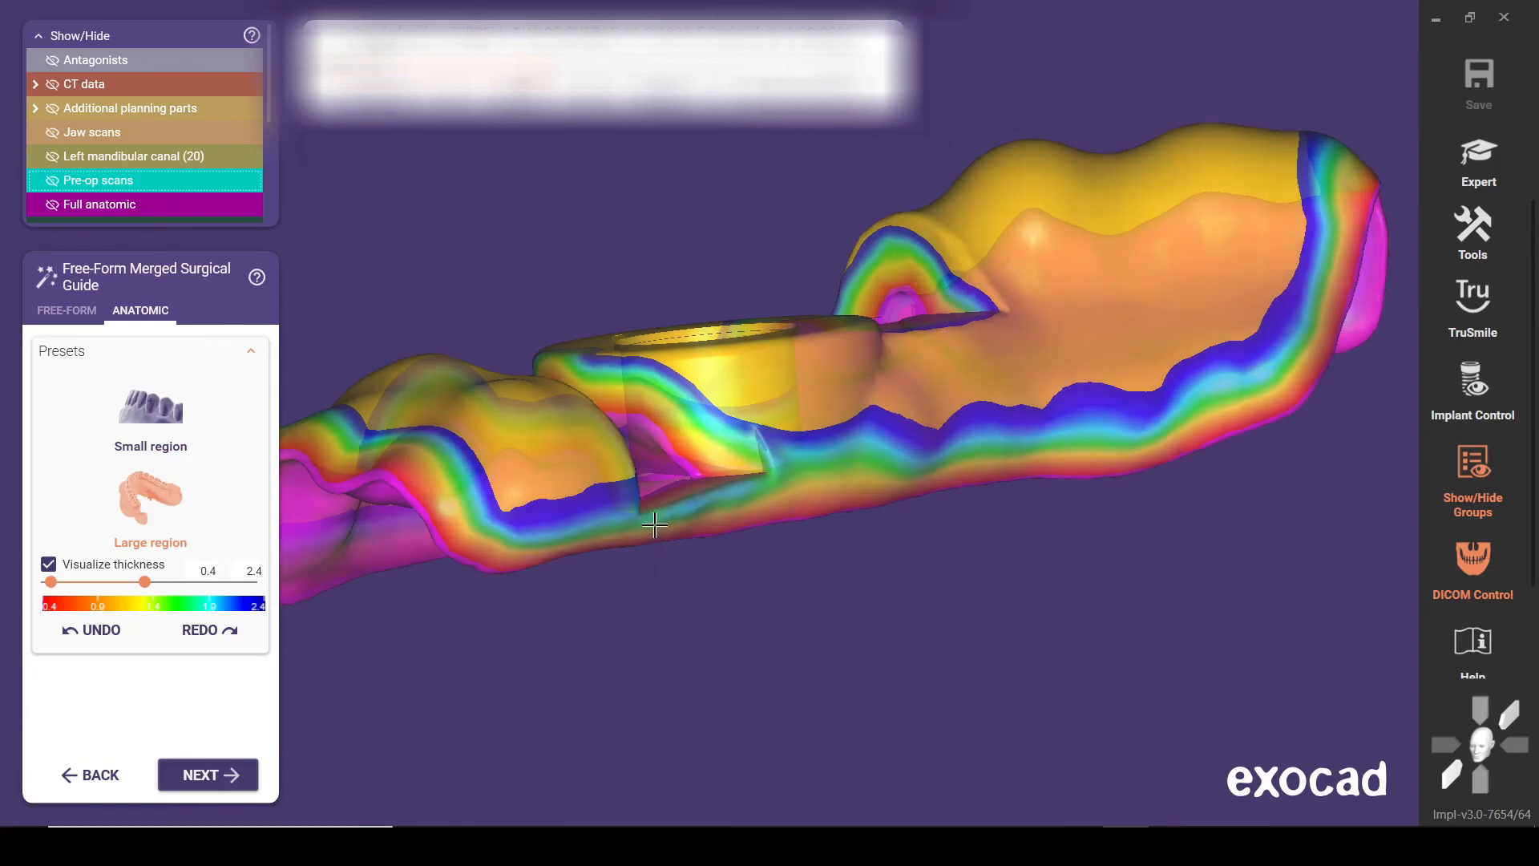
right_click_drag(753, 528, 729, 553)
Free-form the guide with a small, stronger cylinder brush, adding material along the thin lingual bar beside the molar window
left_click(66, 310)
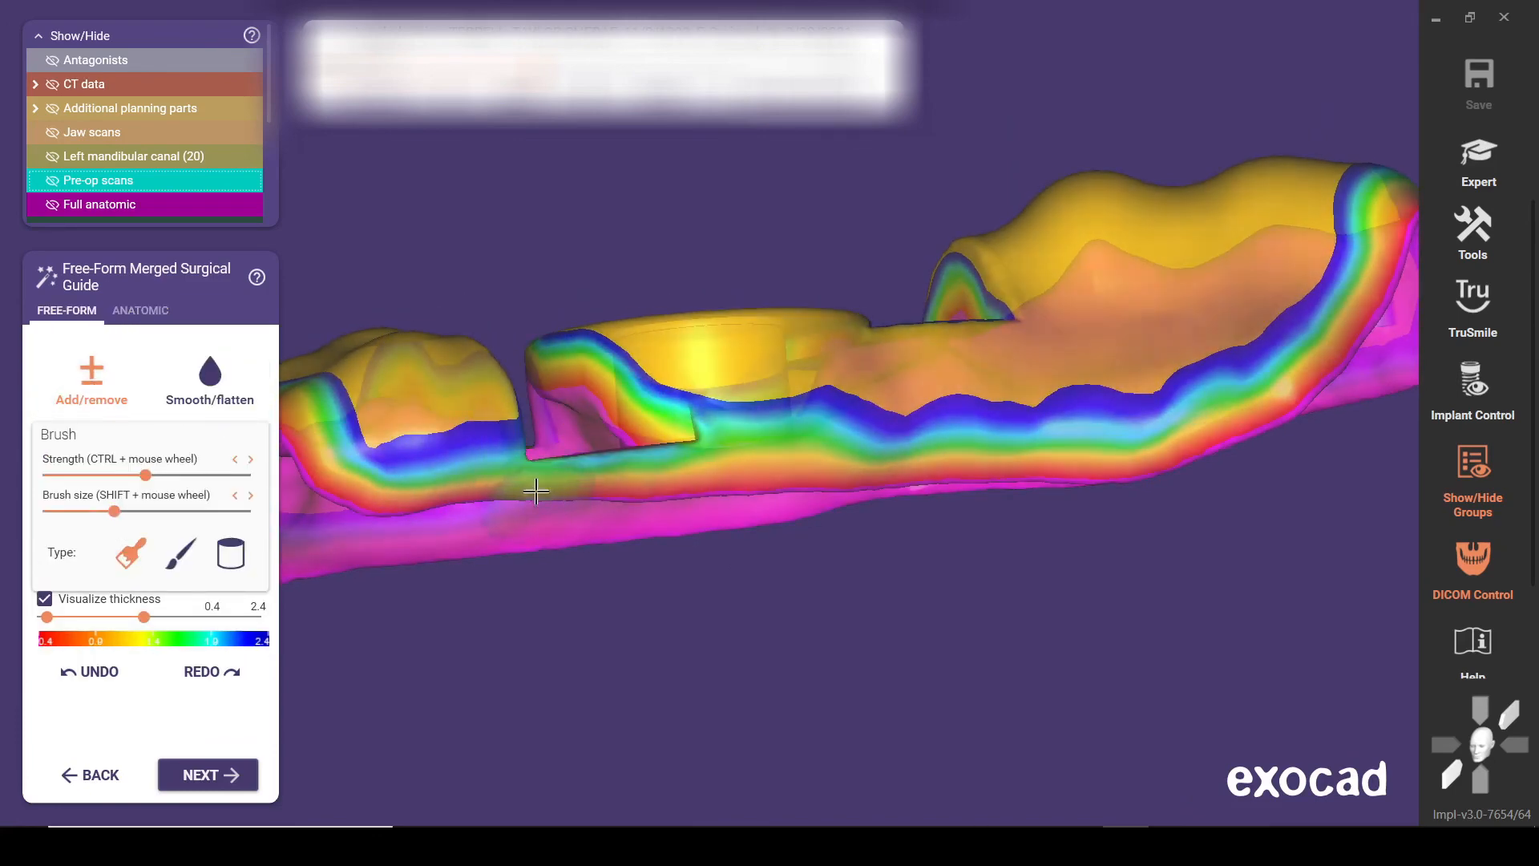
left_click(224, 561)
left_click(66, 511)
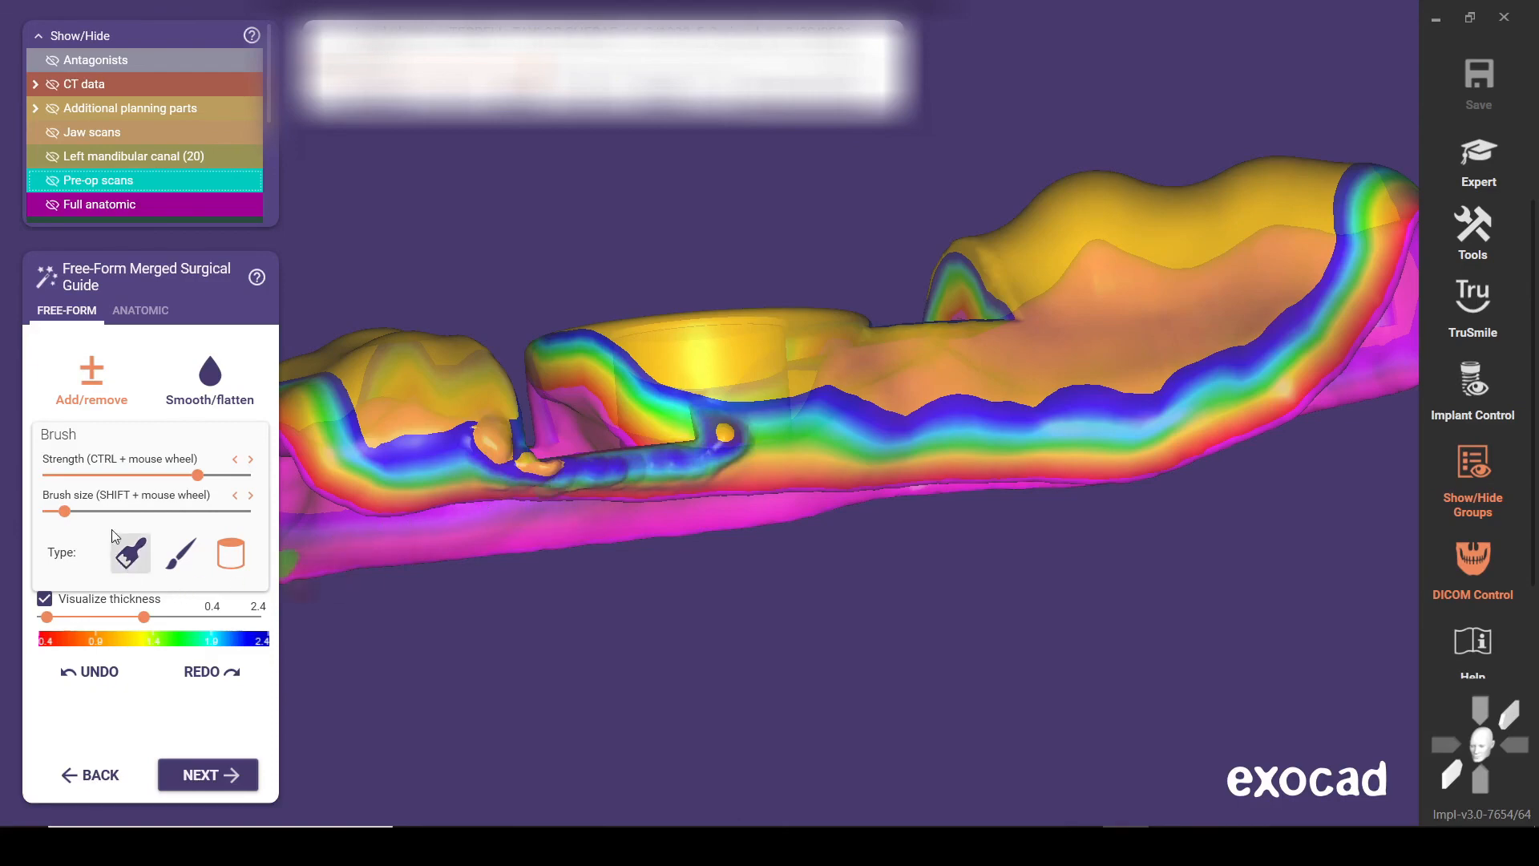
mouse_move(585, 481)
left_mouse_down()
mouse_move(716, 454)
mouse_move(724, 438)
left_mouse_up()
mouse_move(761, 438)
right_mouse_down()
mouse_move(760, 474)
mouse_move(757, 453)
right_mouse_up()
Add material with a larger brush at the lingual bar's molar end and around the lingual side of the sleeve mount
mouse_move(632, 621)
left_mouse_down()
mouse_move(688, 583)
mouse_move(597, 641)
mouse_move(706, 573)
mouse_move(545, 665)
mouse_move(510, 656)
left_mouse_up()
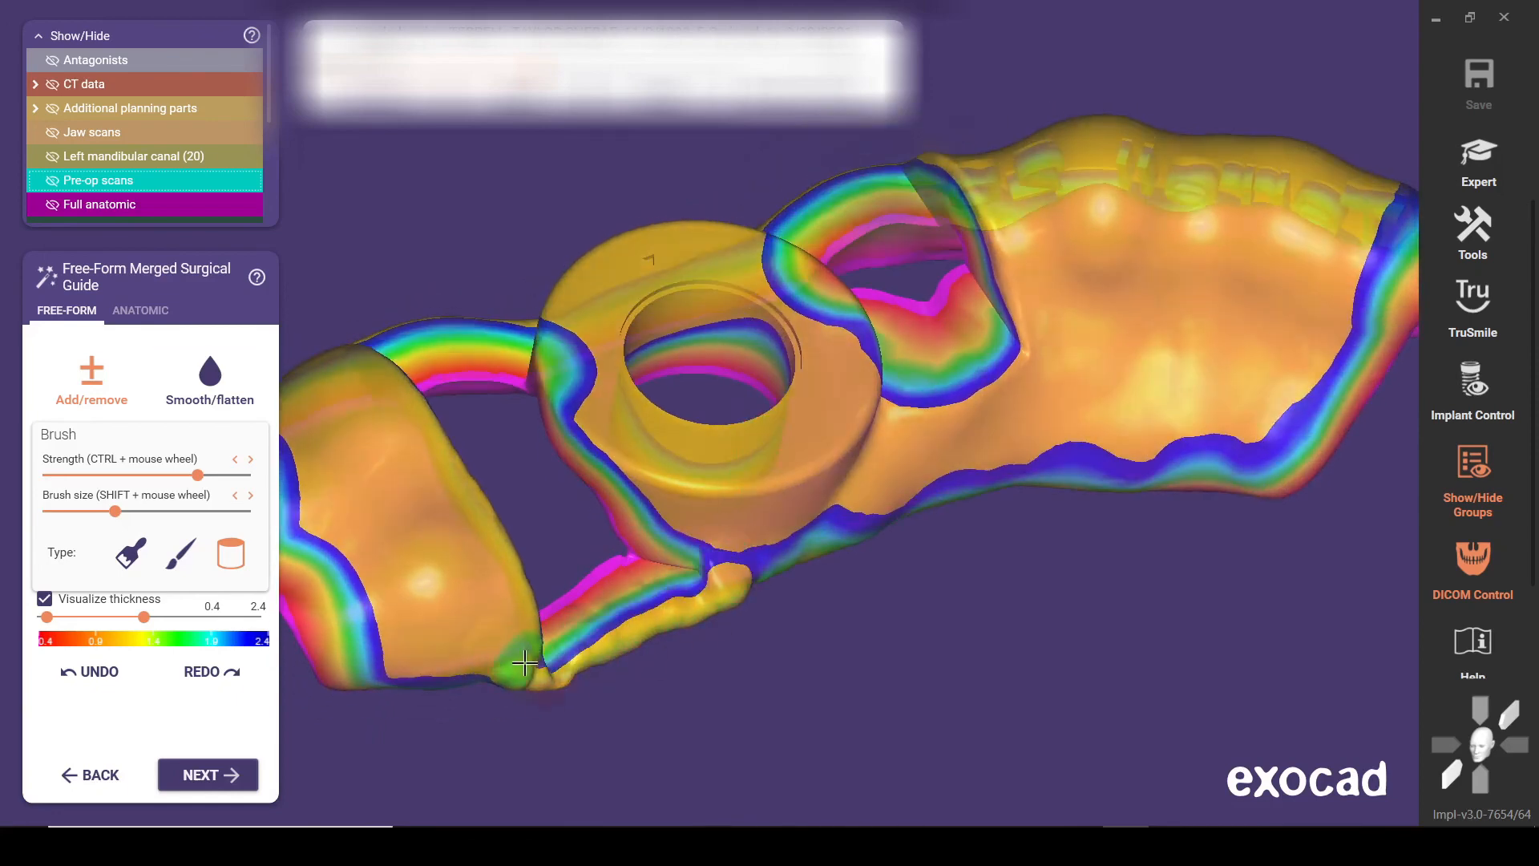
right_click_drag(504, 622, 508, 644)
mouse_move(450, 515)
left_mouse_down()
mouse_move(411, 541)
mouse_move(451, 537)
mouse_move(455, 499)
left_mouse_up()
mouse_move(726, 438)
left_mouse_down()
mouse_move(653, 431)
mouse_move(697, 440)
mouse_move(729, 406)
mouse_move(765, 467)
left_mouse_up()
right_click_drag(766, 467, 746, 481)
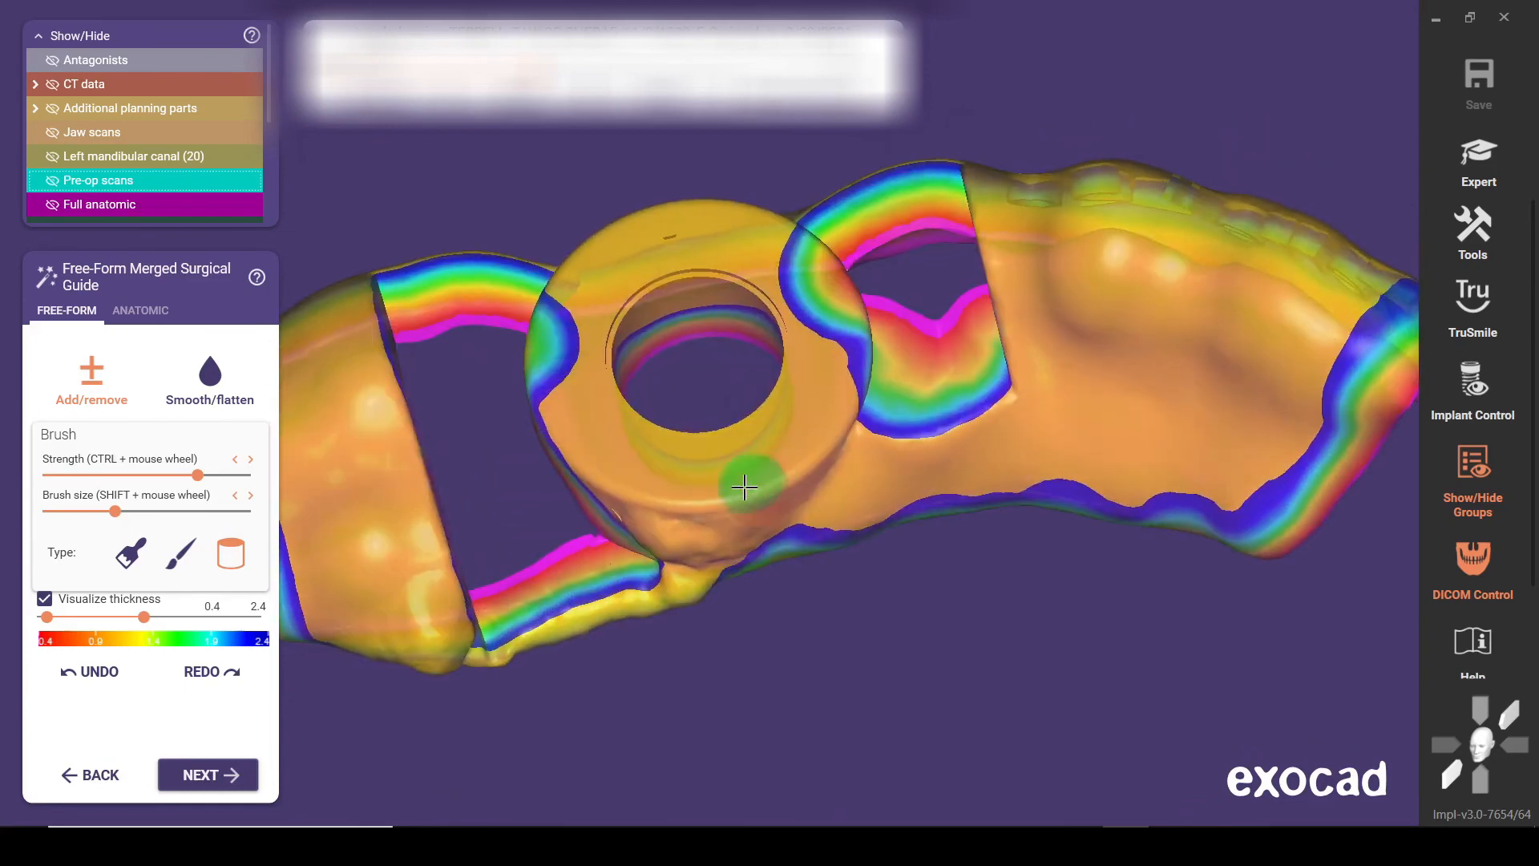
mouse_move(681, 492)
left_mouse_down()
mouse_move(701, 498)
mouse_move(642, 471)
left_mouse_up()
mouse_move(756, 494)
right_mouse_down()
mouse_move(818, 486)
mouse_move(839, 501)
right_mouse_up()
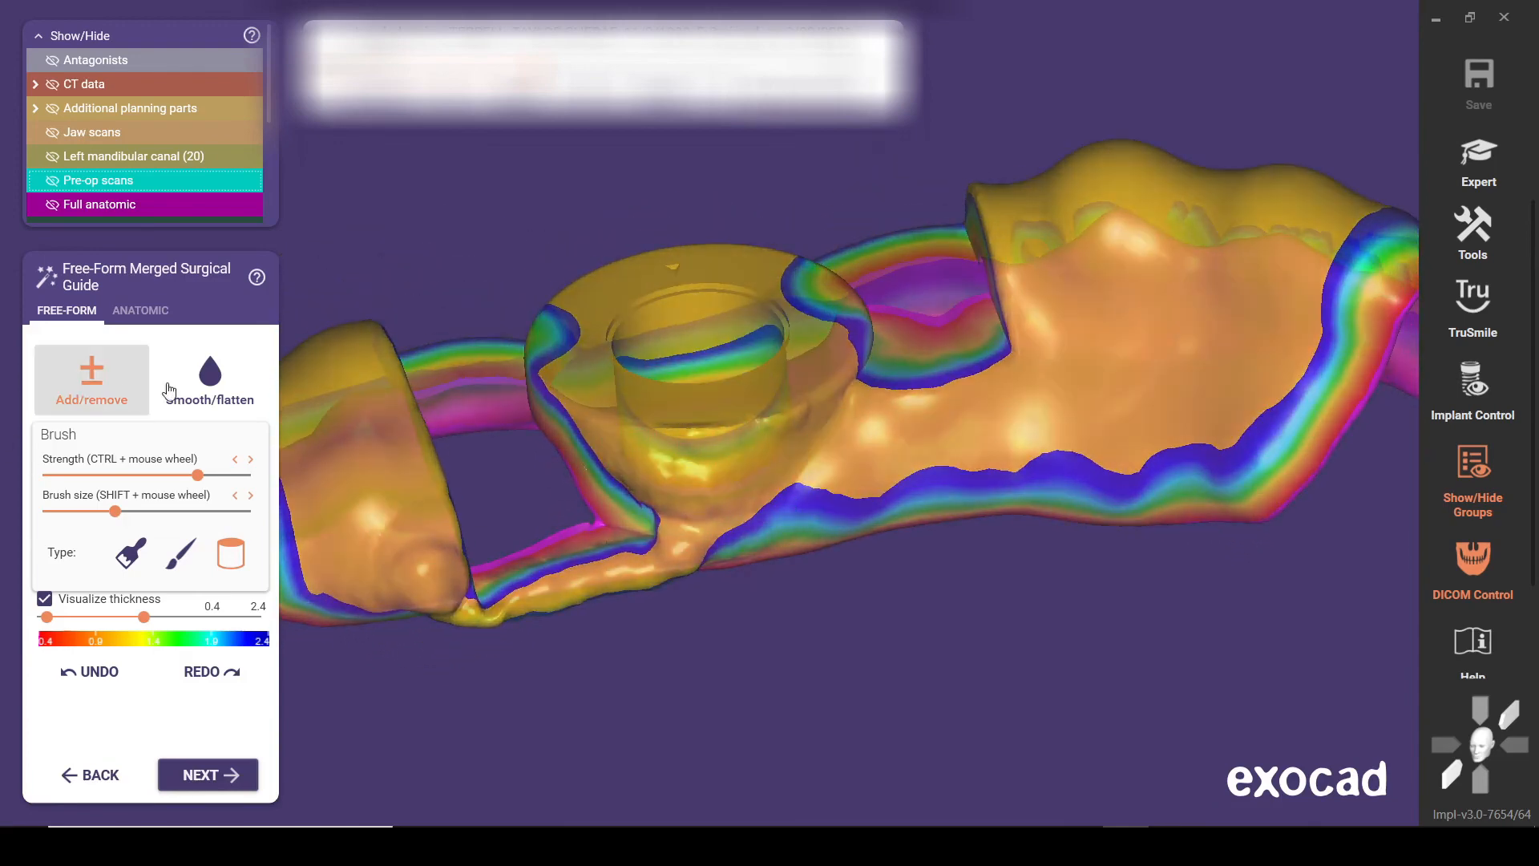
Smooth the added material on the lingual bar, its molar end and the sleeve mount transition with an enlarged brush
left_click(201, 384)
right_click_drag(622, 391, 442, 426)
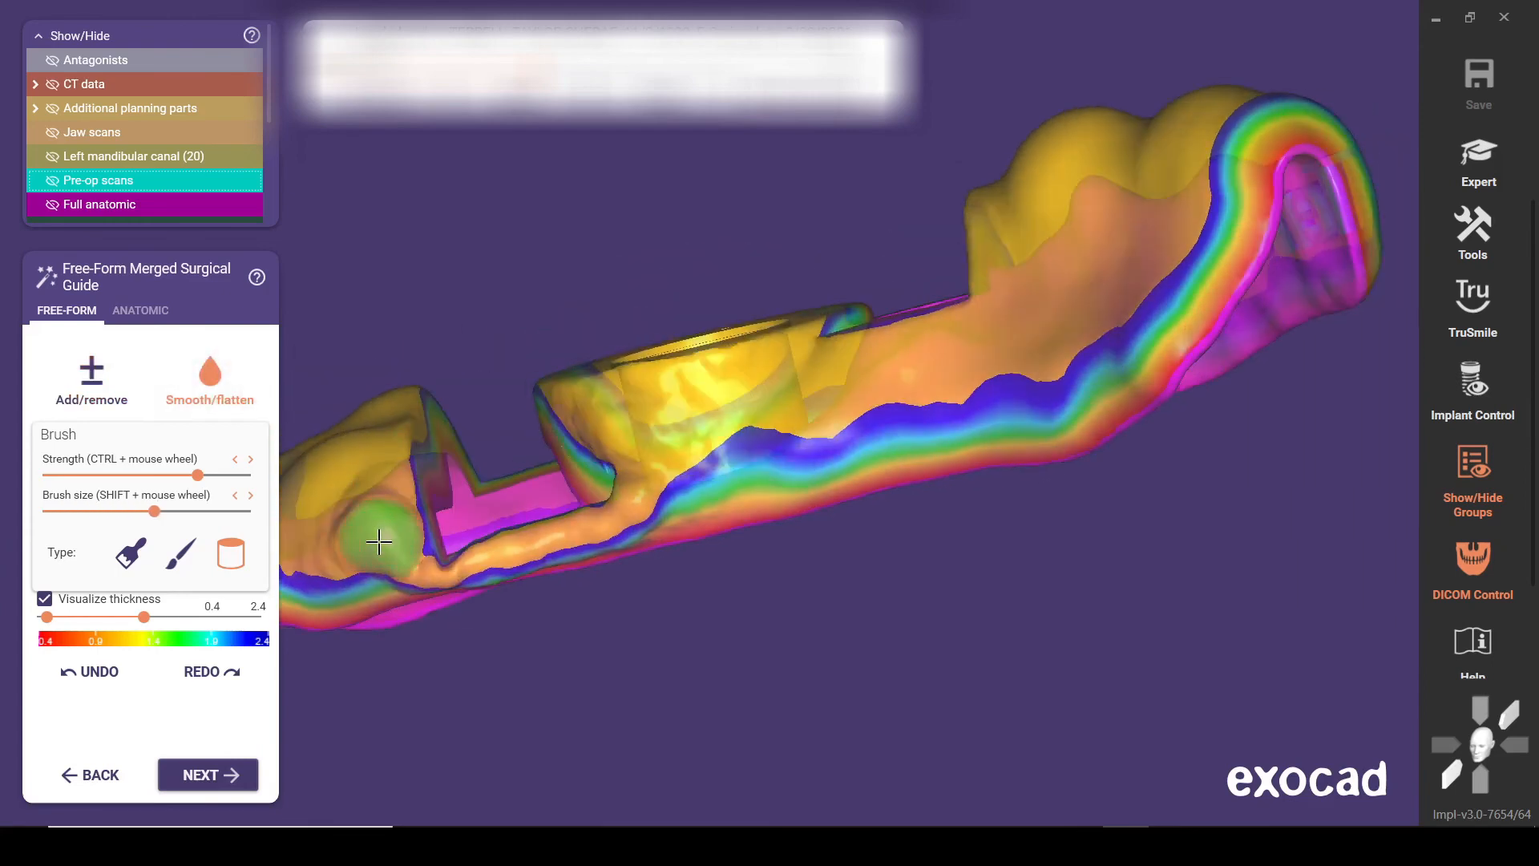
mouse_move(378, 542)
left_mouse_down()
mouse_move(360, 553)
mouse_move(364, 529)
mouse_move(450, 592)
mouse_move(405, 560)
mouse_move(660, 505)
mouse_move(612, 419)
mouse_move(722, 440)
mouse_move(593, 449)
mouse_move(687, 526)
mouse_move(325, 598)
left_mouse_up()
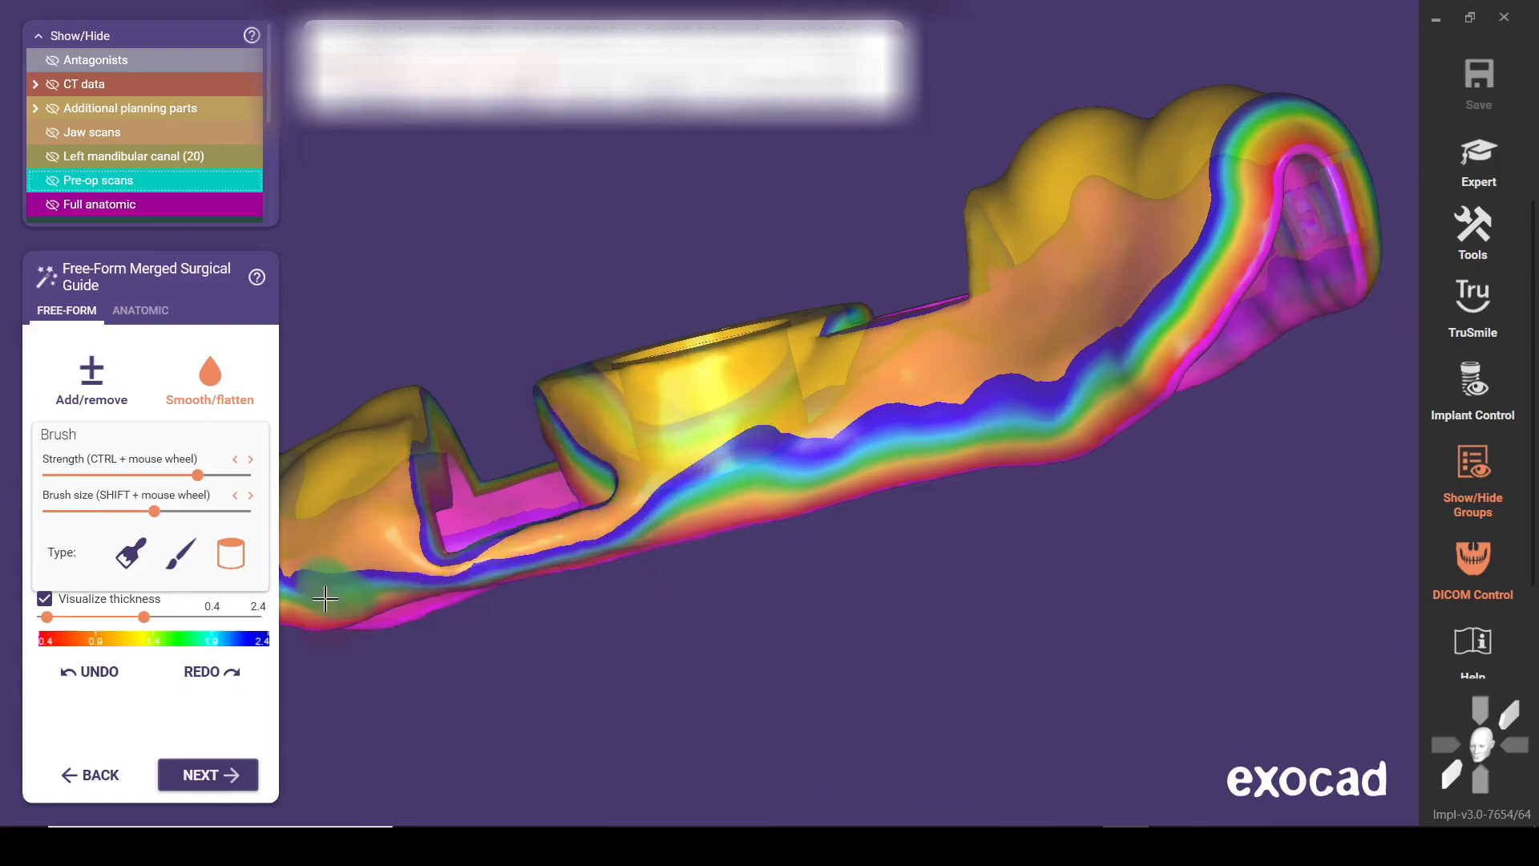
right_click_drag(325, 598, 335, 592)
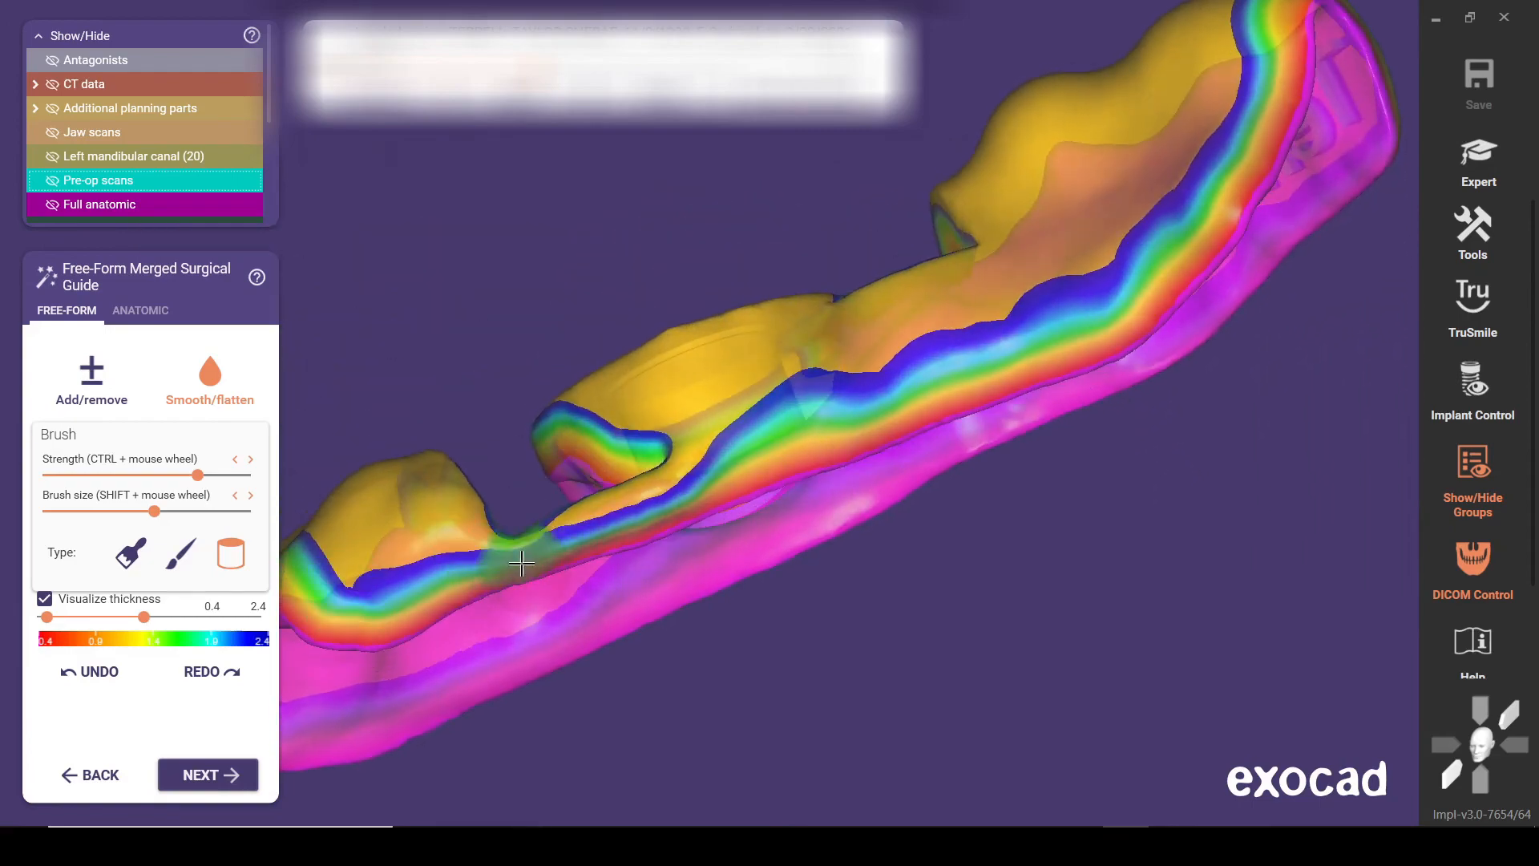
right_click_drag(436, 481, 436, 512)
mouse_move(625, 553)
left_mouse_down()
mouse_move(776, 666)
mouse_move(738, 562)
left_mouse_up()
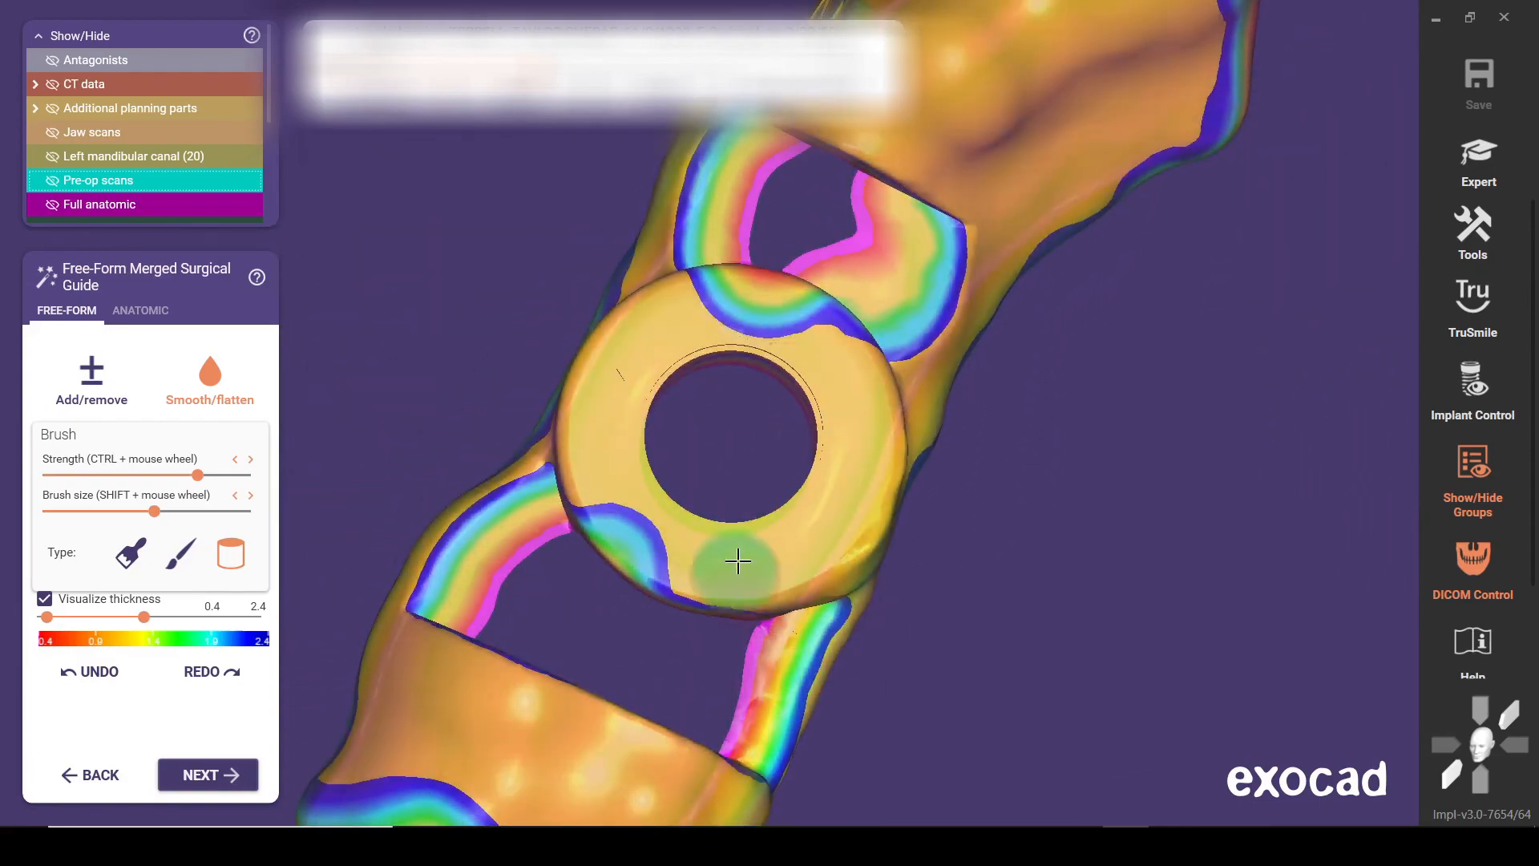
Check the whole guide from the buccal side, finish free-forming and generate the surgical guide result files
scroll(744, 450, "down", 4)
right_click_drag(586, 438, 587, 481)
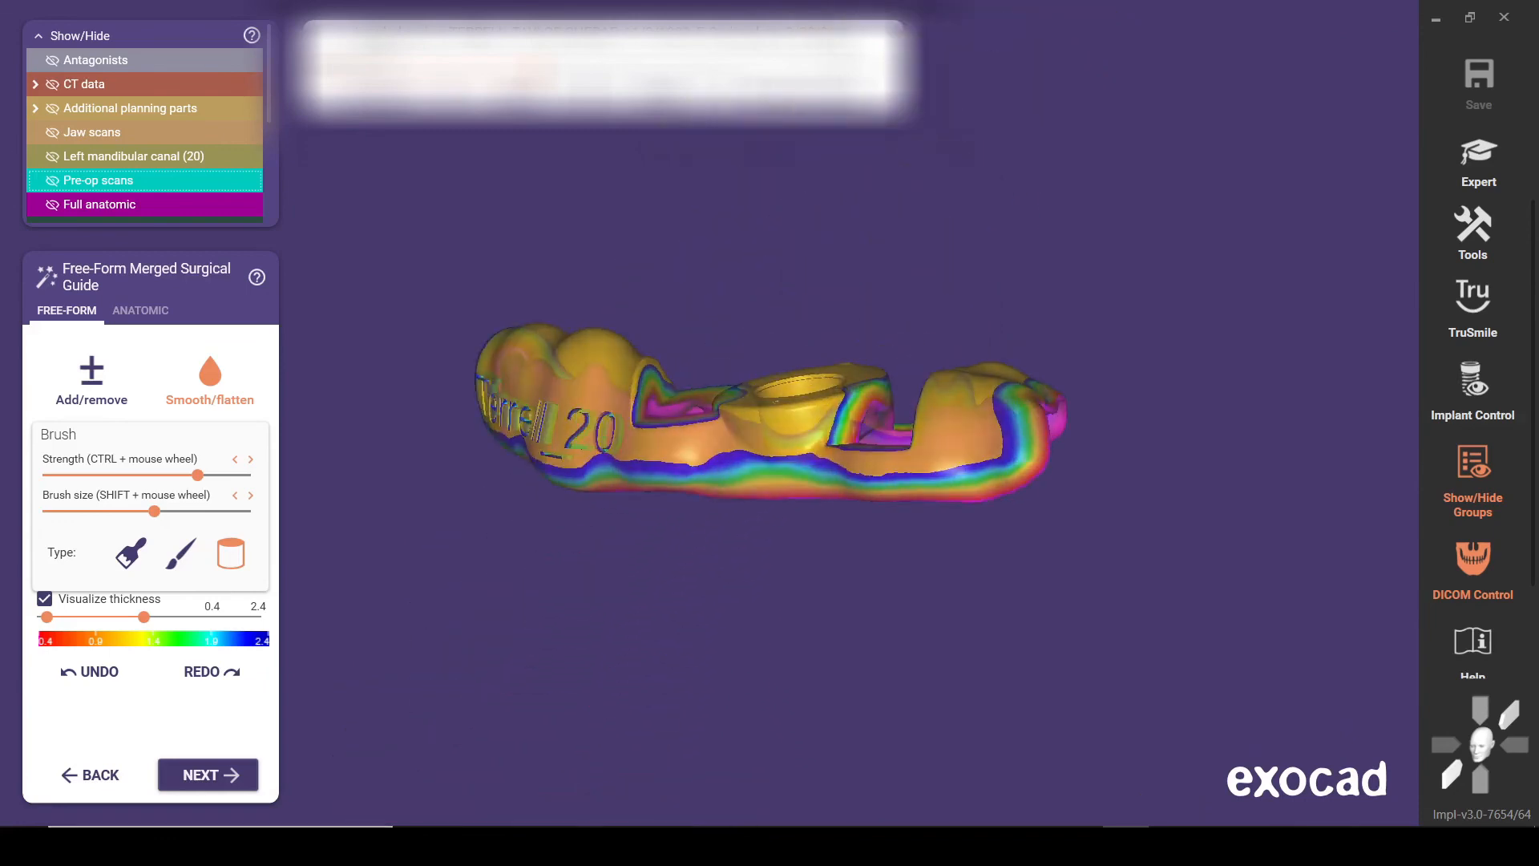
left_click(210, 791)
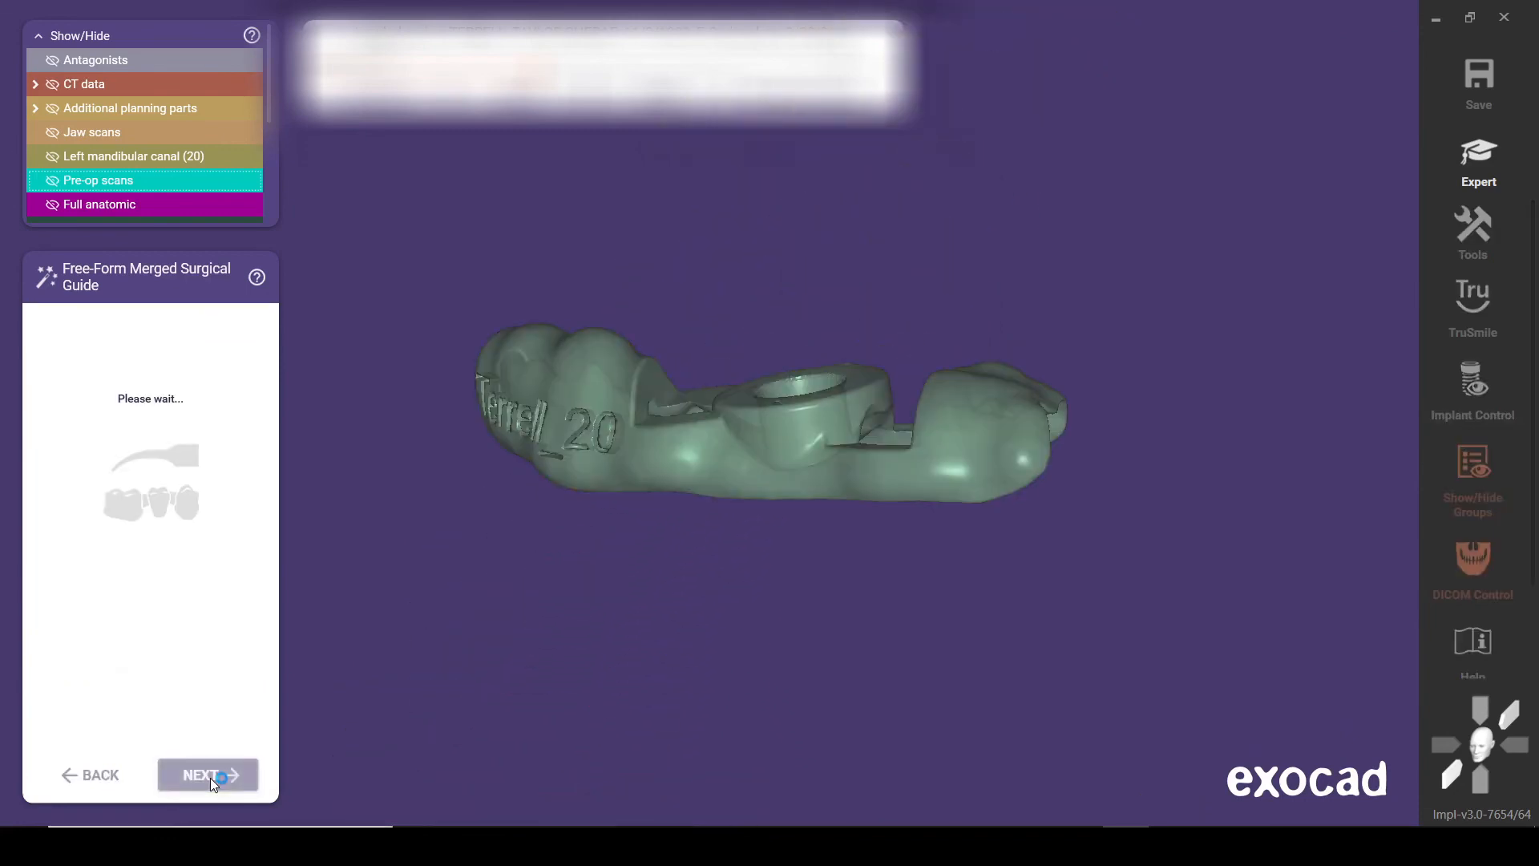
left_click(210, 776)
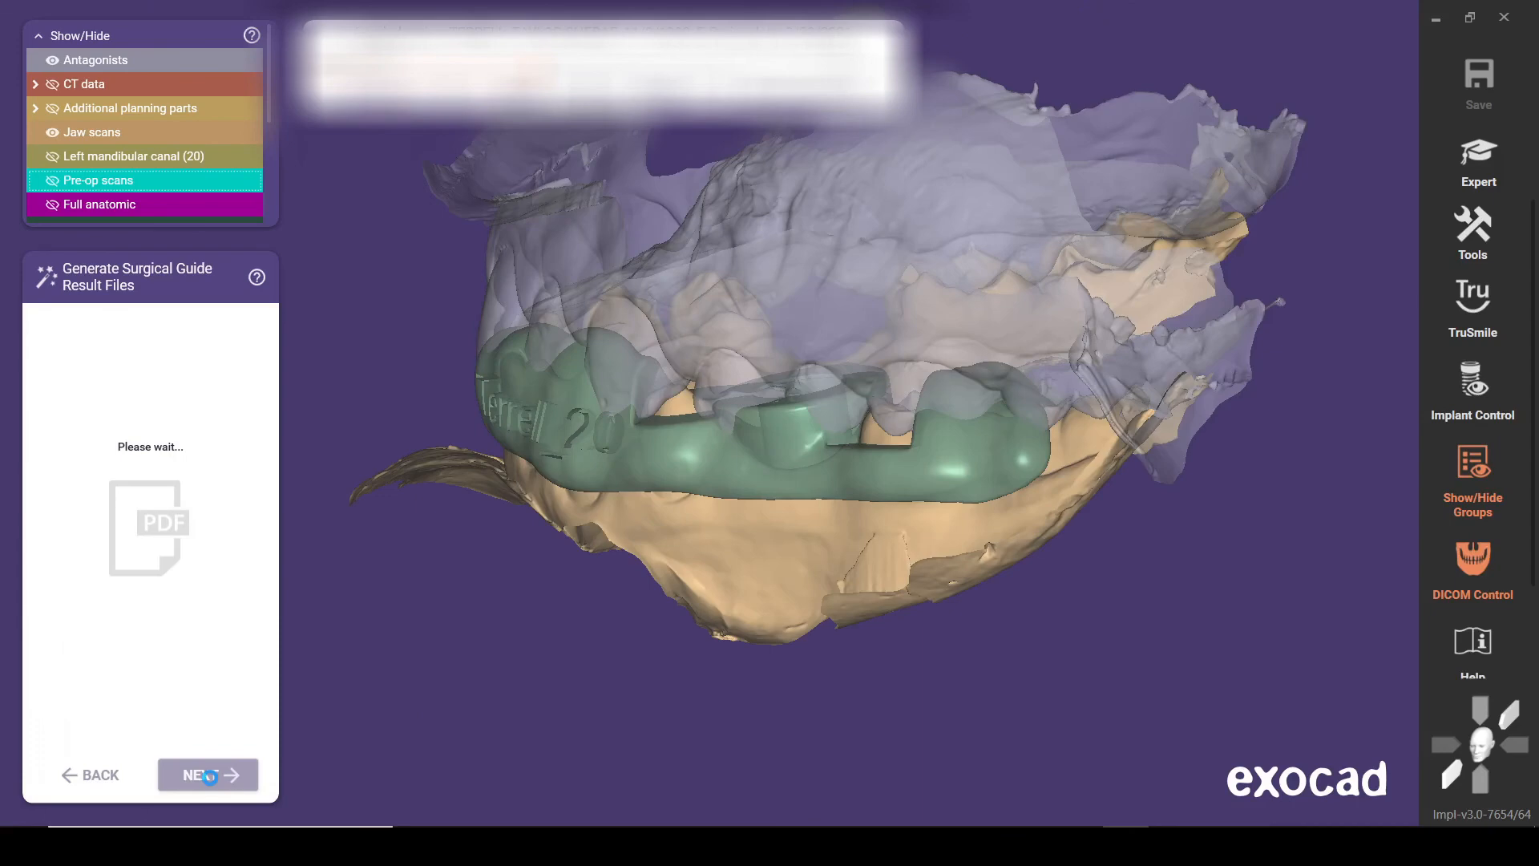